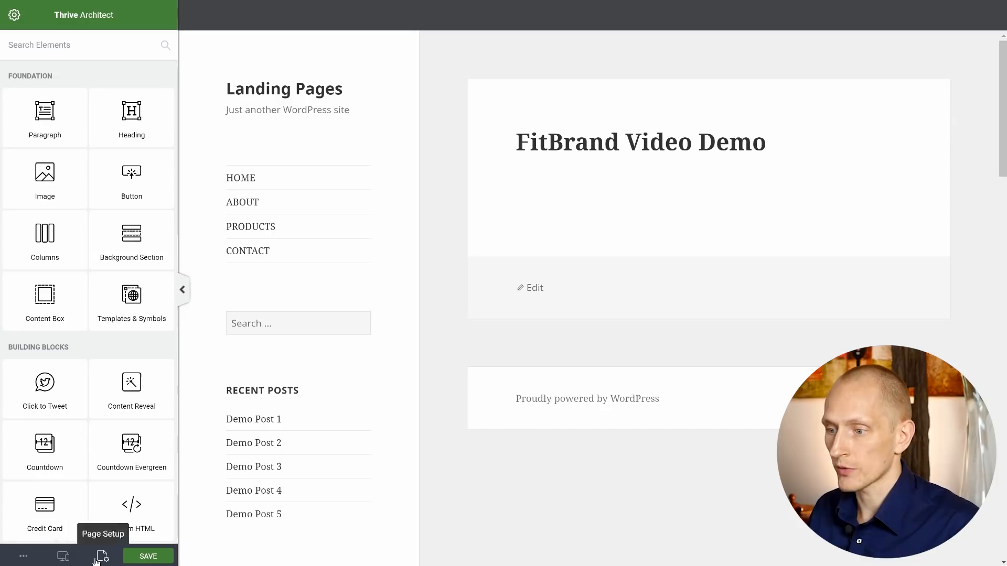
# - Apply the "Blank Page – Styled" landing page template from the Blank set to the page
pyautogui.click(102, 557)
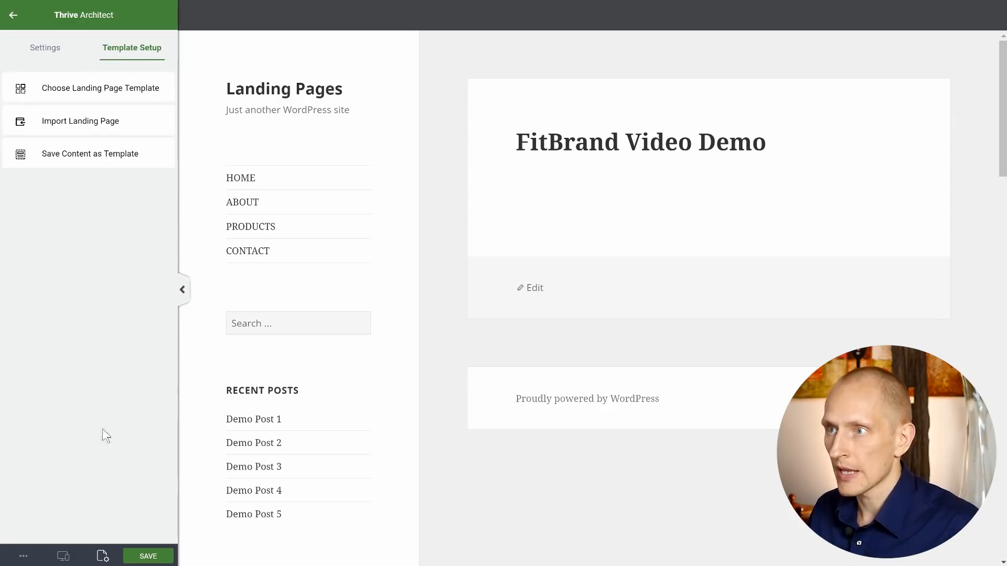
pyautogui.click(82, 89)
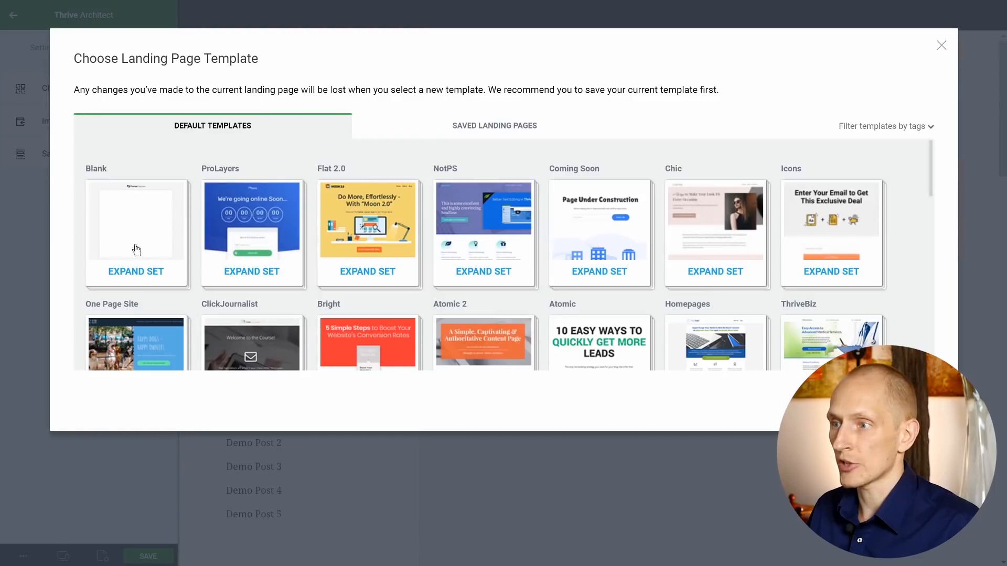
pyautogui.click(140, 257)
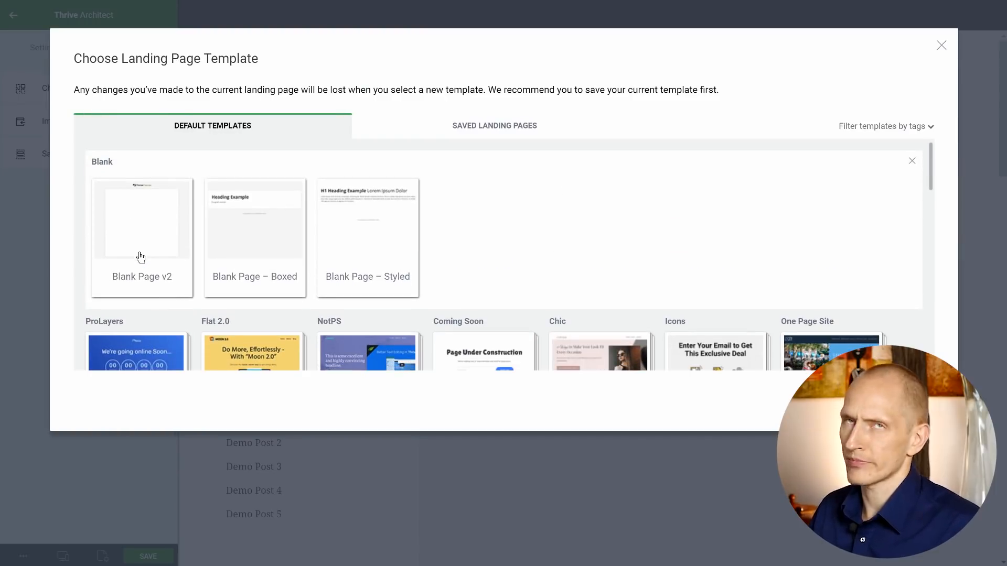
pyautogui.click(371, 229)
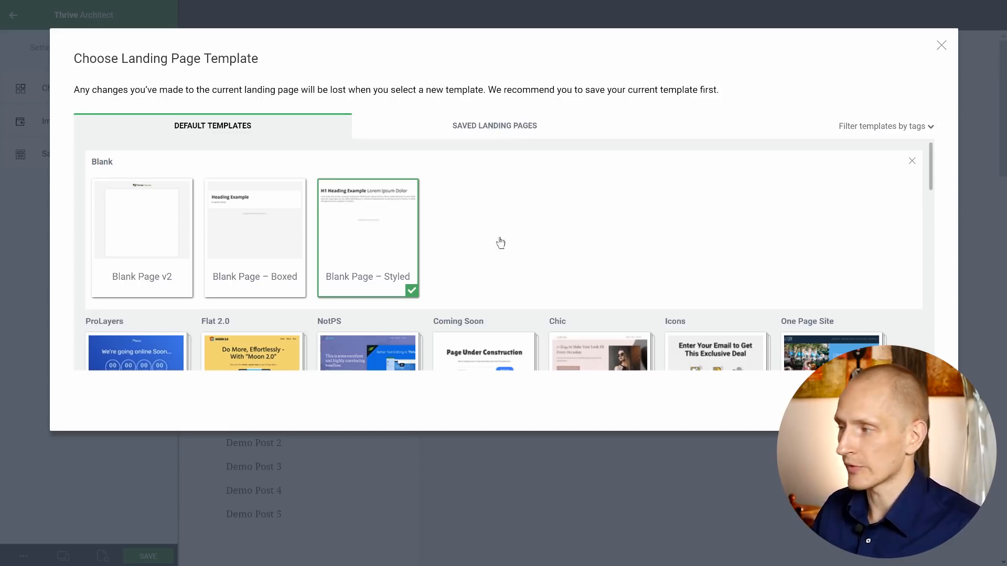
pyautogui.click(887, 402)
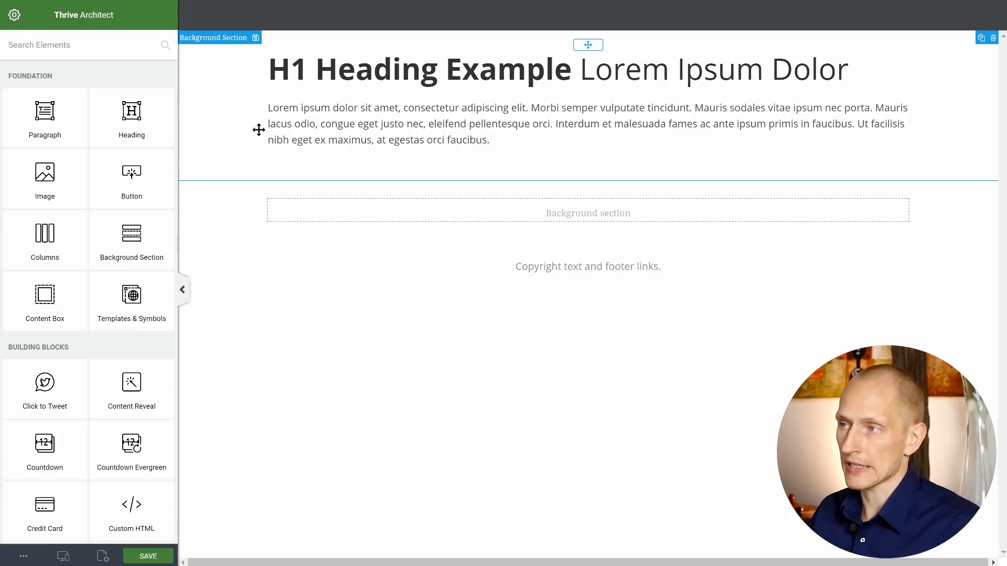
# - Enable the Remove Theme CSS option in the landing page settings
pyautogui.click(101, 558)
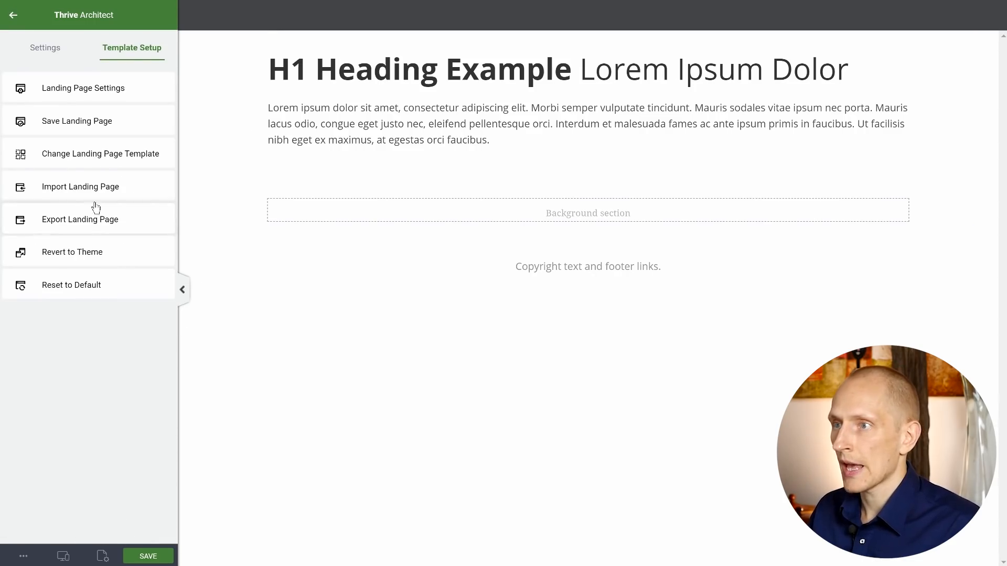
pyautogui.click(111, 87)
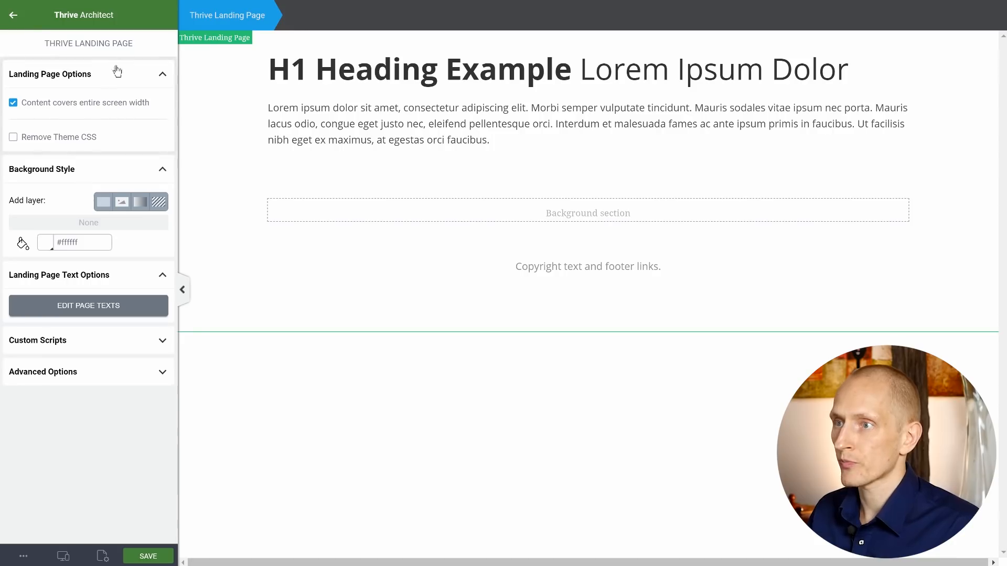
pyautogui.click(13, 138)
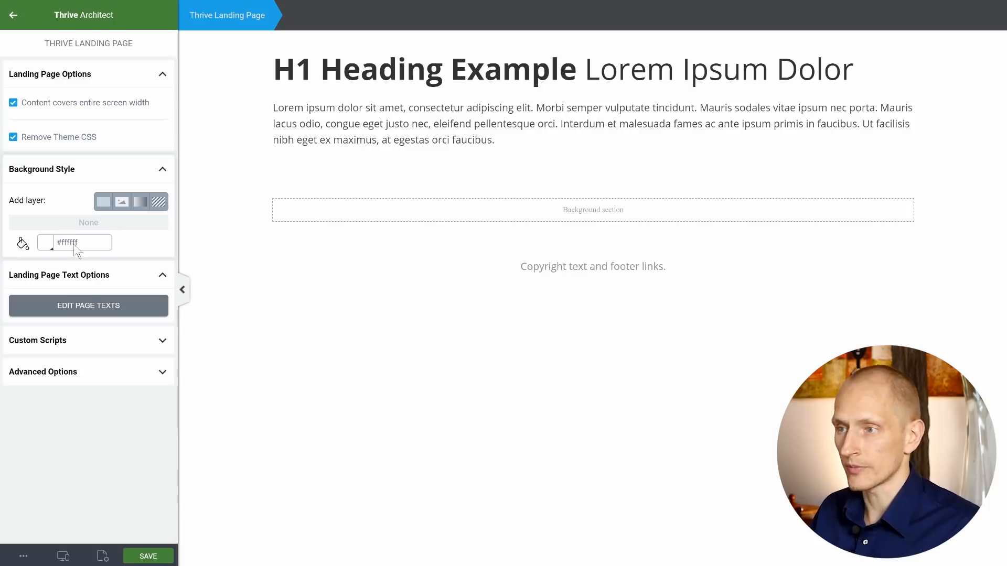
# - Set the colour of all page texts to #140040 and save it as a favourite colour
pyautogui.click(88, 311)
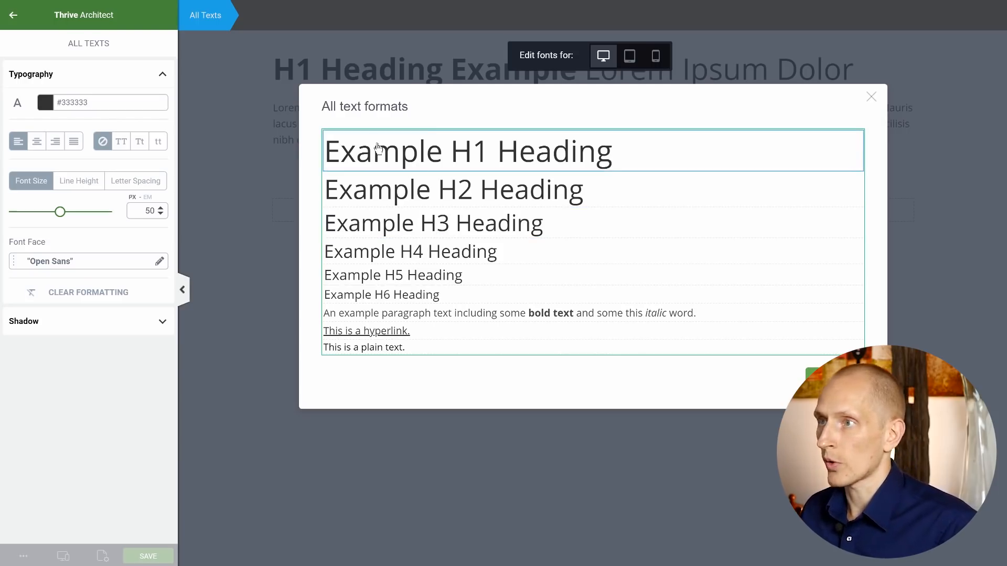
pyautogui.click(46, 104)
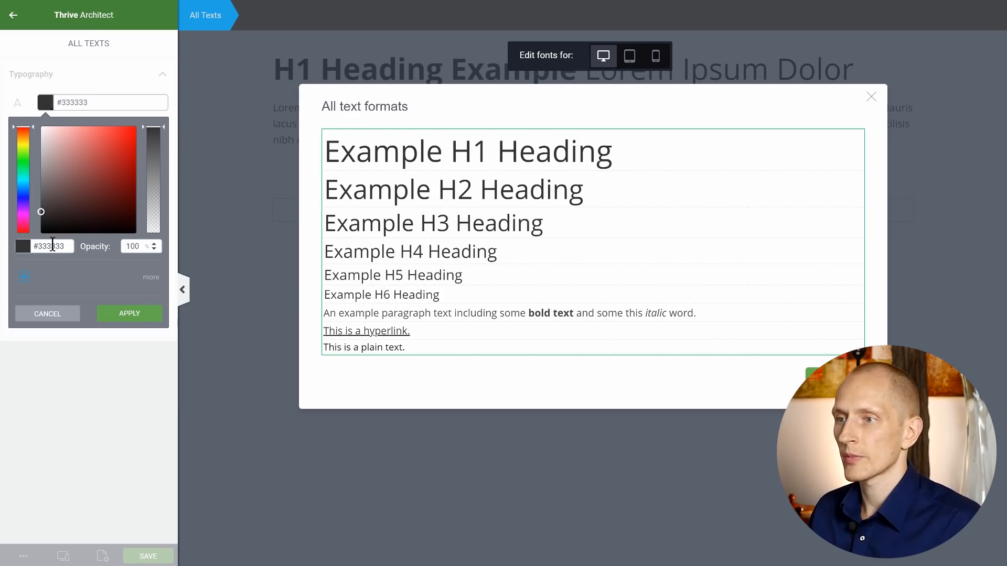
pyautogui.click(53, 246)
pyautogui.write('#140040')
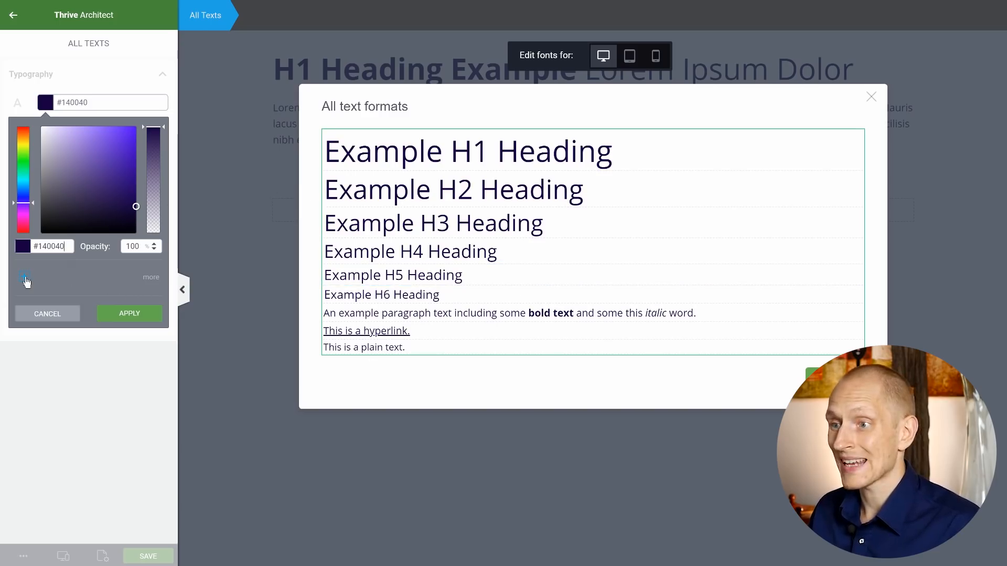
pyautogui.click(23, 247)
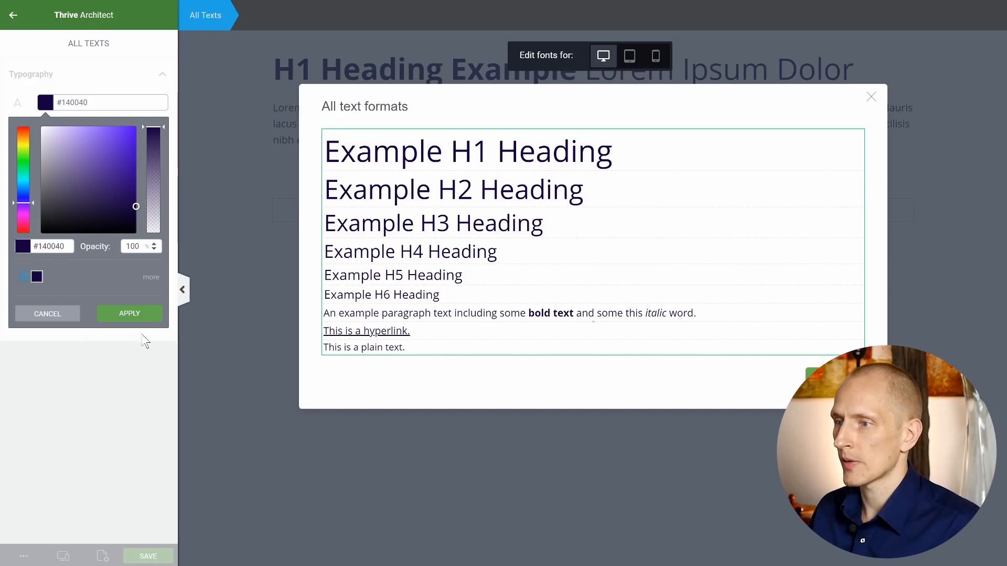
pyautogui.click(144, 317)
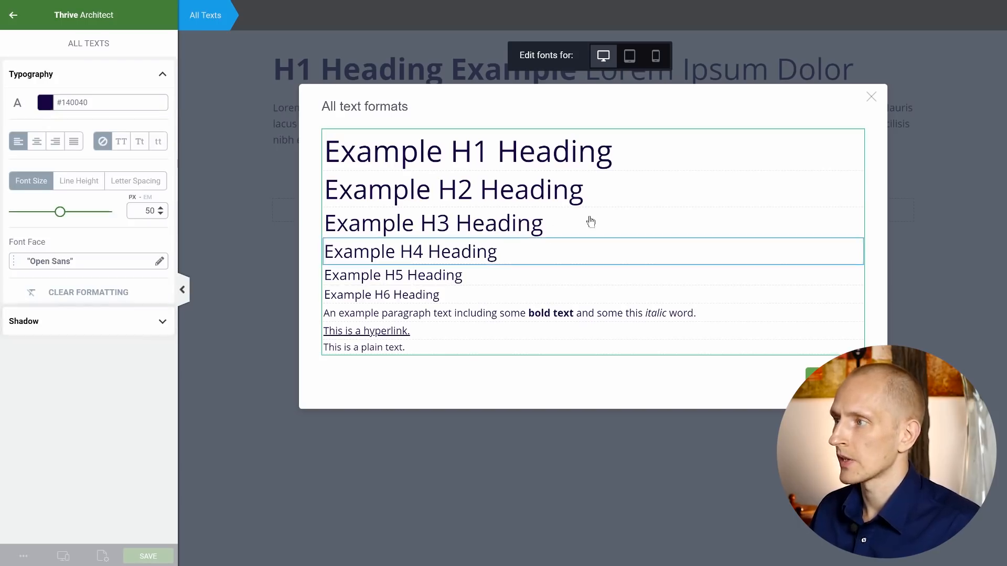
pyautogui.click(659, 195)
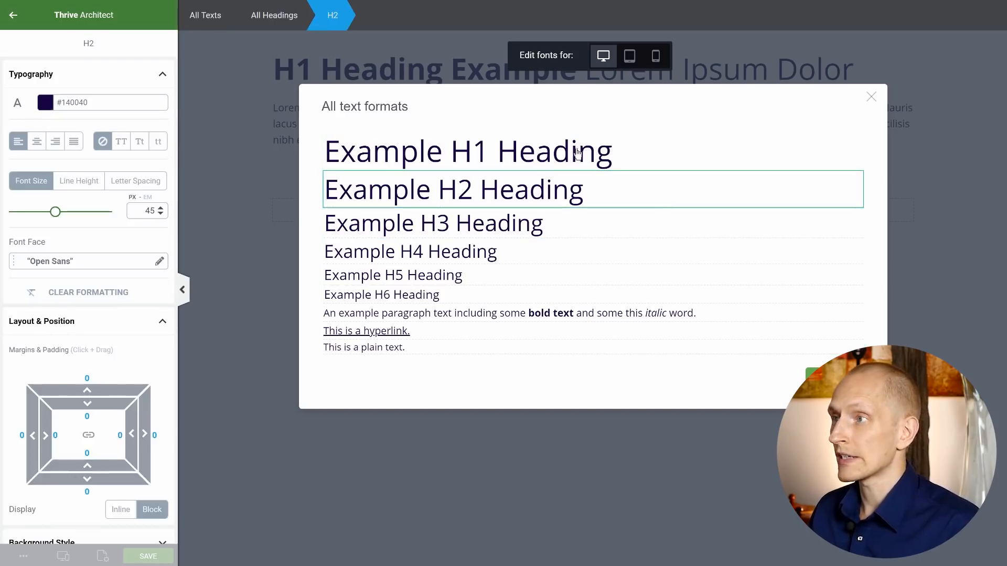
pyautogui.click(273, 21)
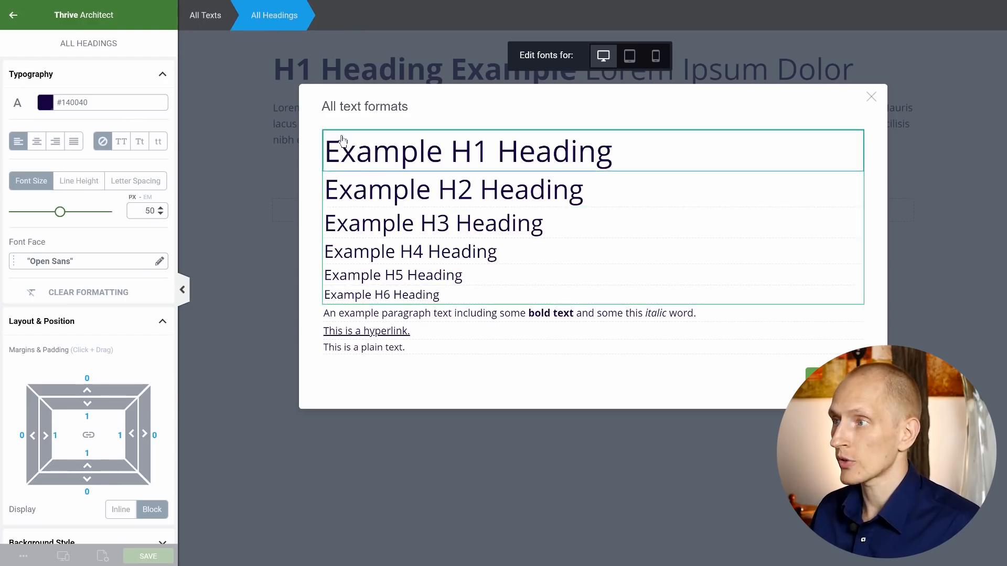
pyautogui.click(438, 314)
pyautogui.click(205, 15)
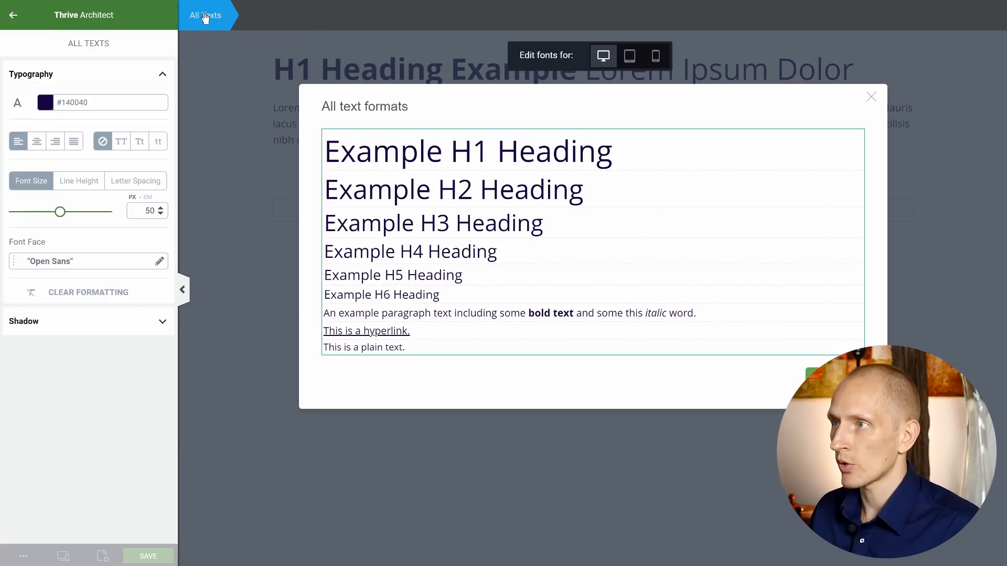
# - Set the font face of all headings to the Google font Playfair Display
pyautogui.click(632, 189)
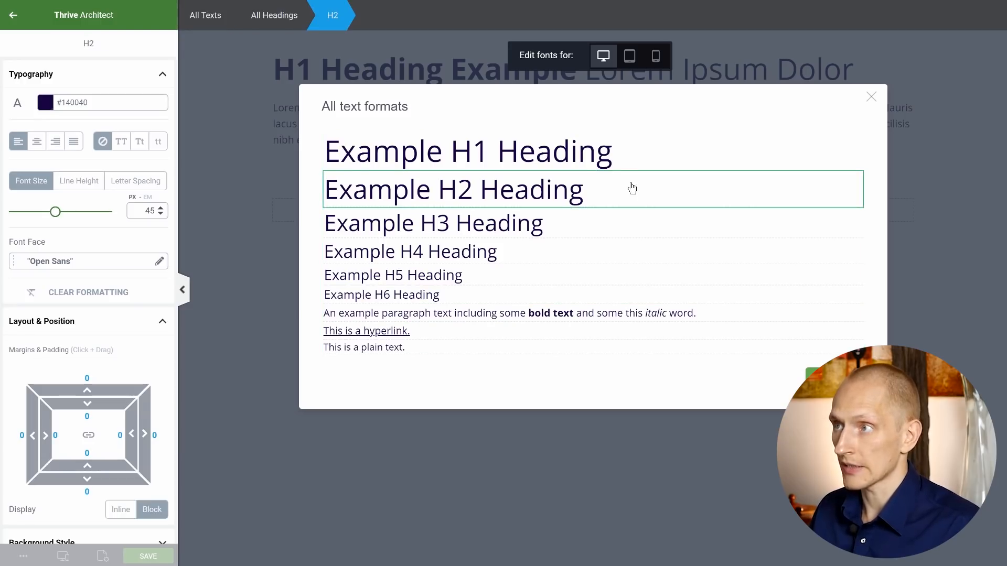
pyautogui.click(268, 21)
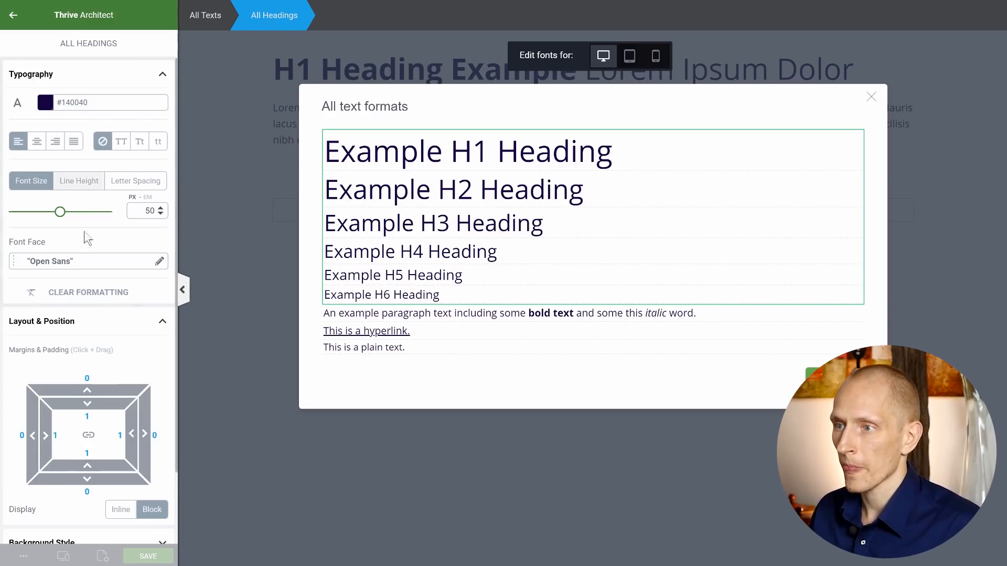
pyautogui.click(70, 262)
pyautogui.click(58, 288)
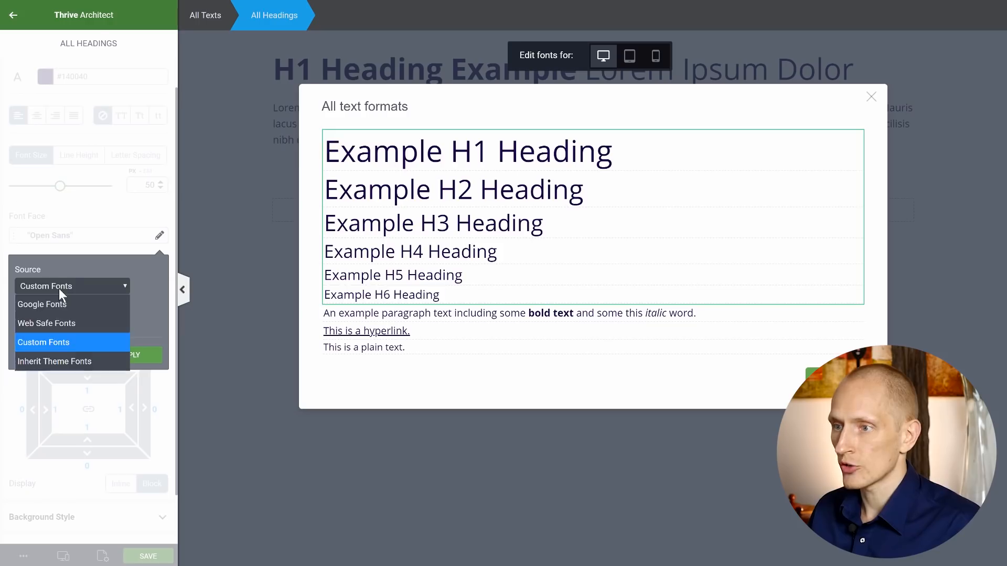
pyautogui.click(60, 305)
pyautogui.click(65, 338)
pyautogui.write('playf')
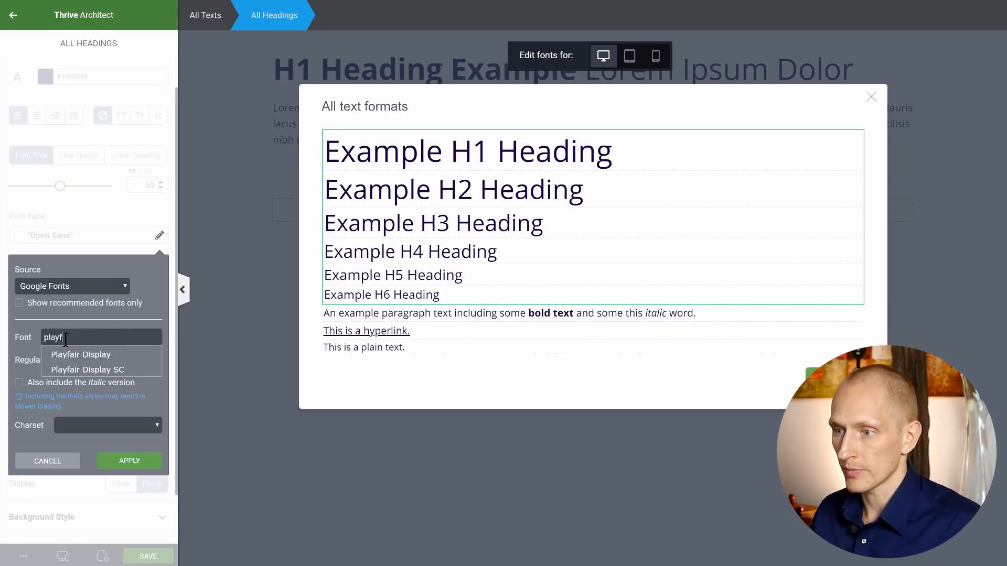
pyautogui.click(91, 355)
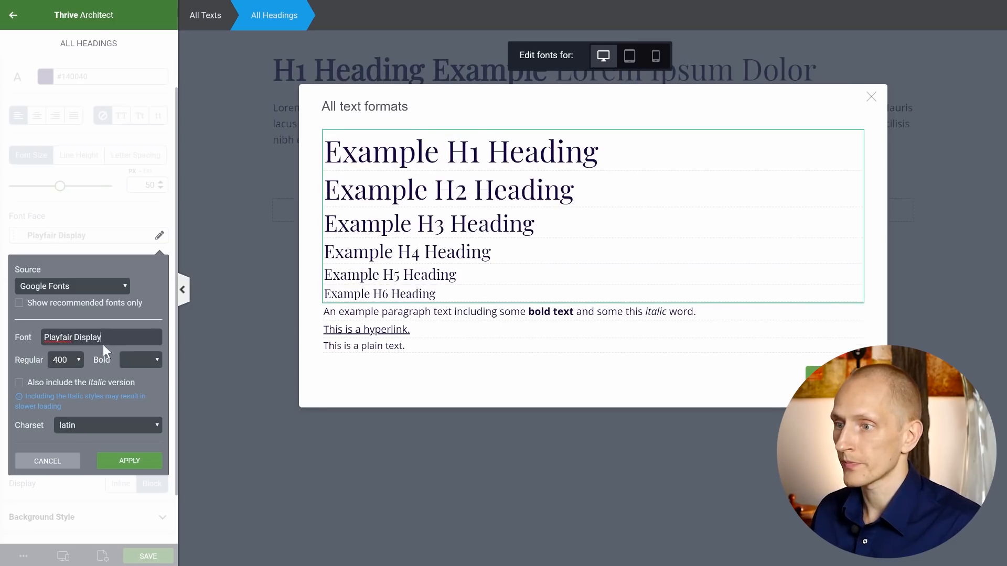
# - Give the headings font a bold weight of 700, include its italic version and apply the font settings
pyautogui.click(142, 361)
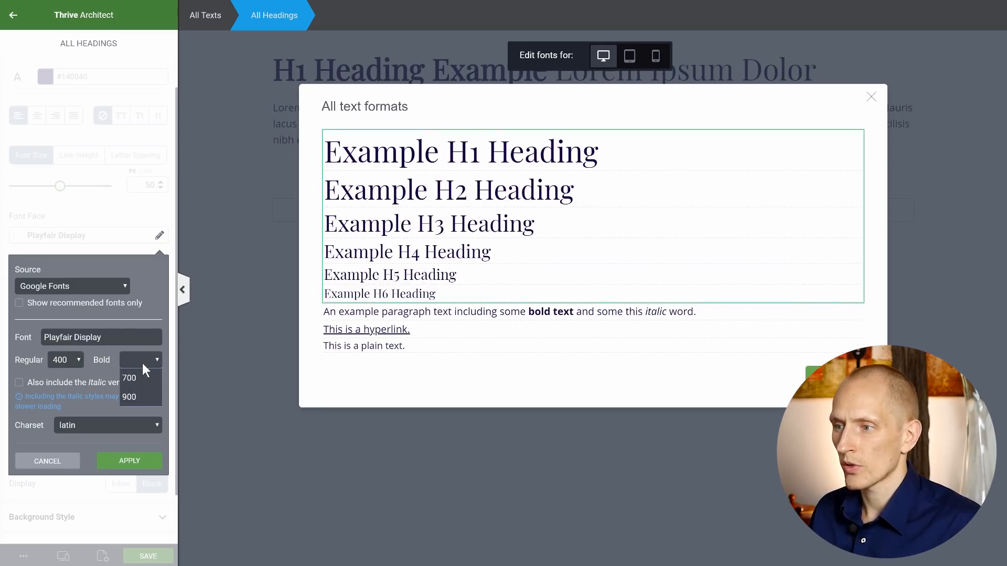
pyautogui.click(139, 374)
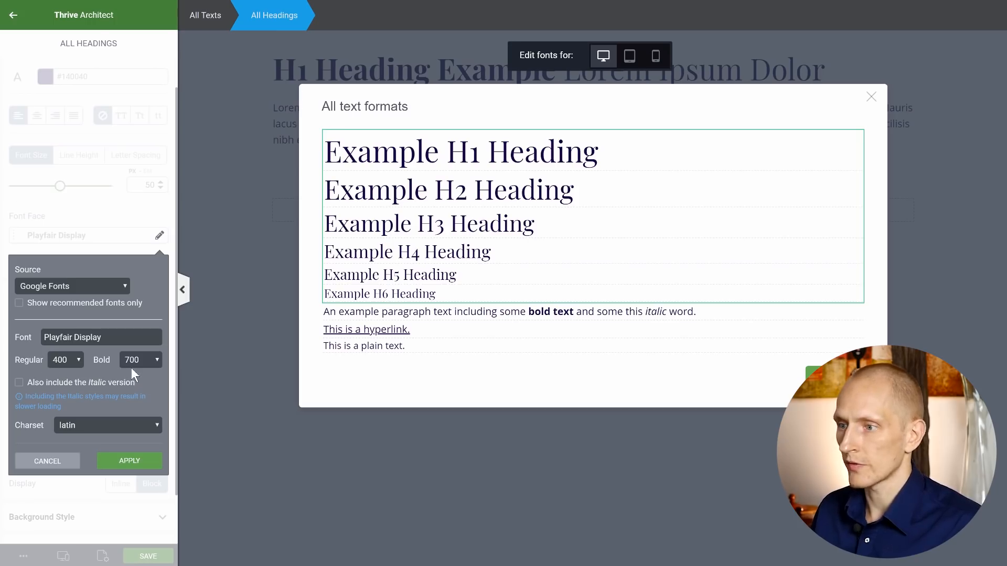
pyautogui.click(97, 382)
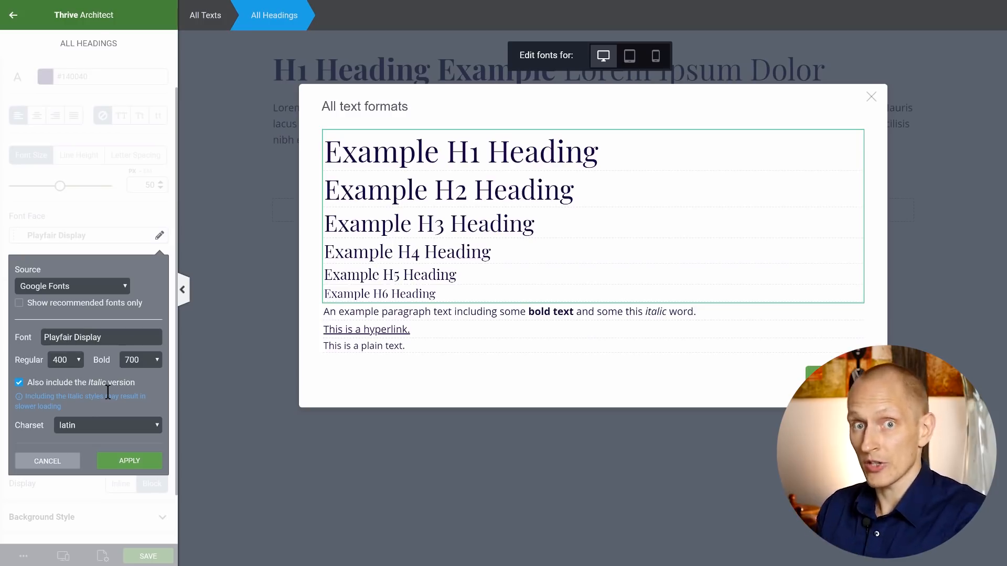
pyautogui.click(138, 465)
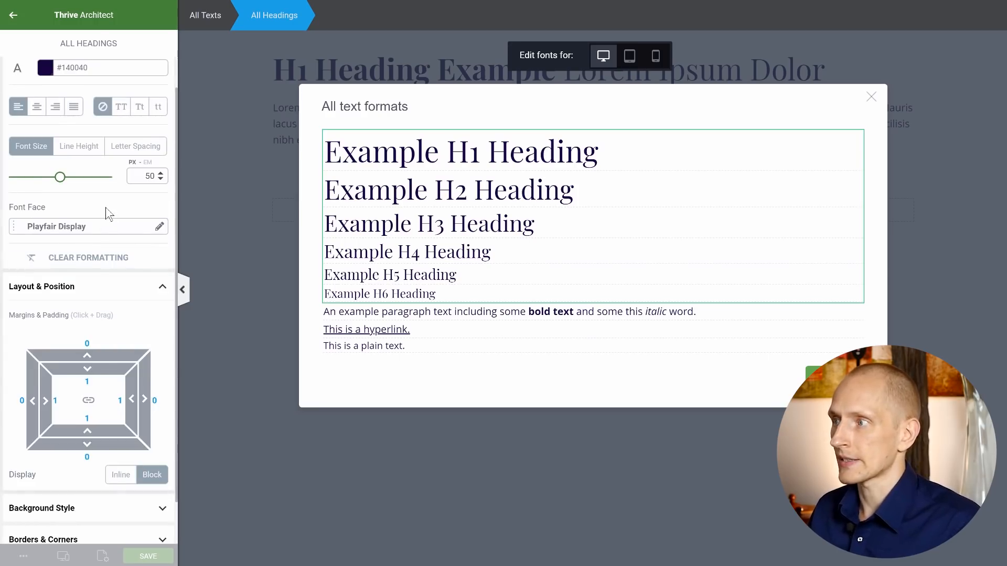
# - Set the H2 heading's font size to 39 px
pyautogui.click(621, 152)
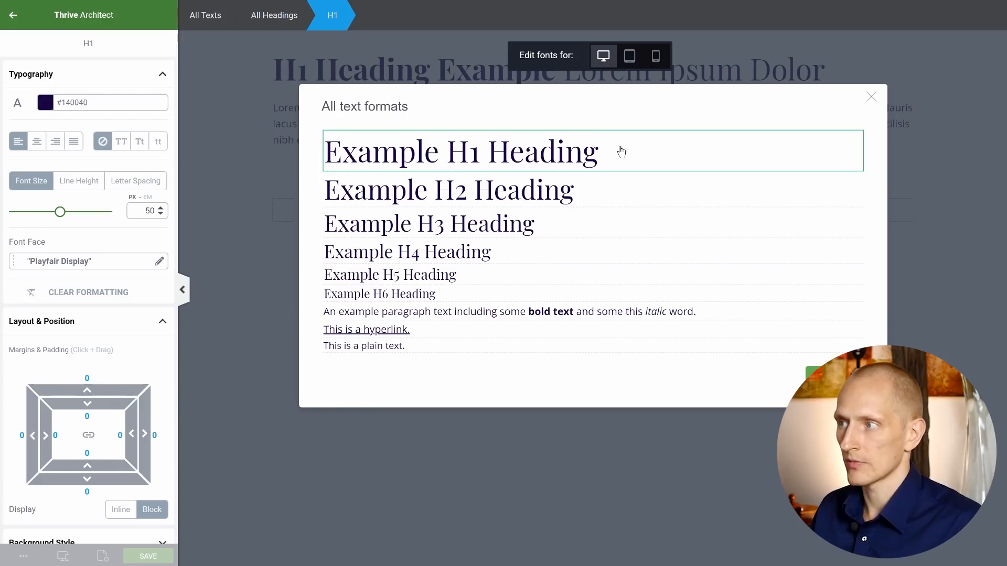
pyautogui.click(67, 185)
pyautogui.click(31, 181)
pyautogui.click(621, 198)
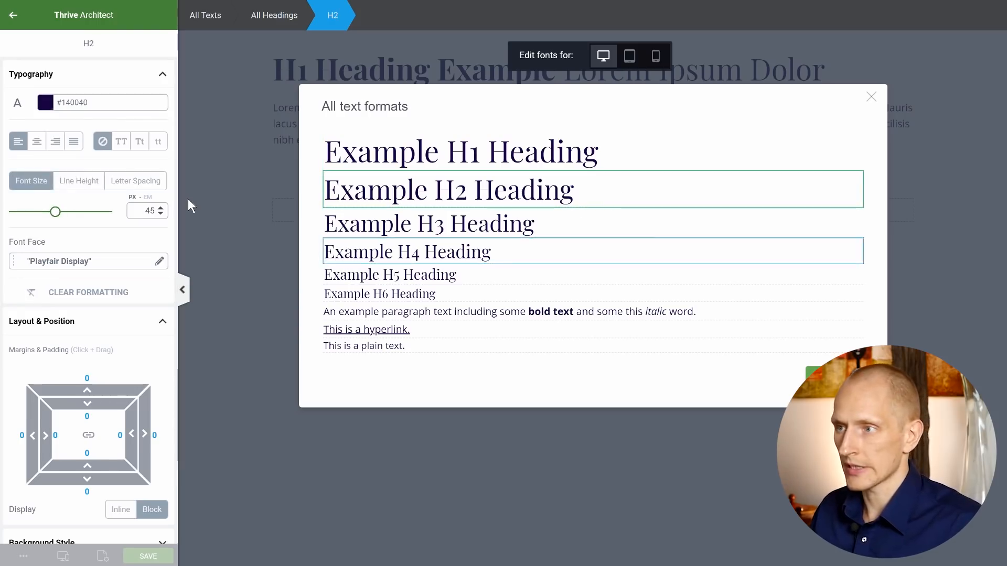
pyautogui.doubleClick(151, 211)
pyautogui.write('39')
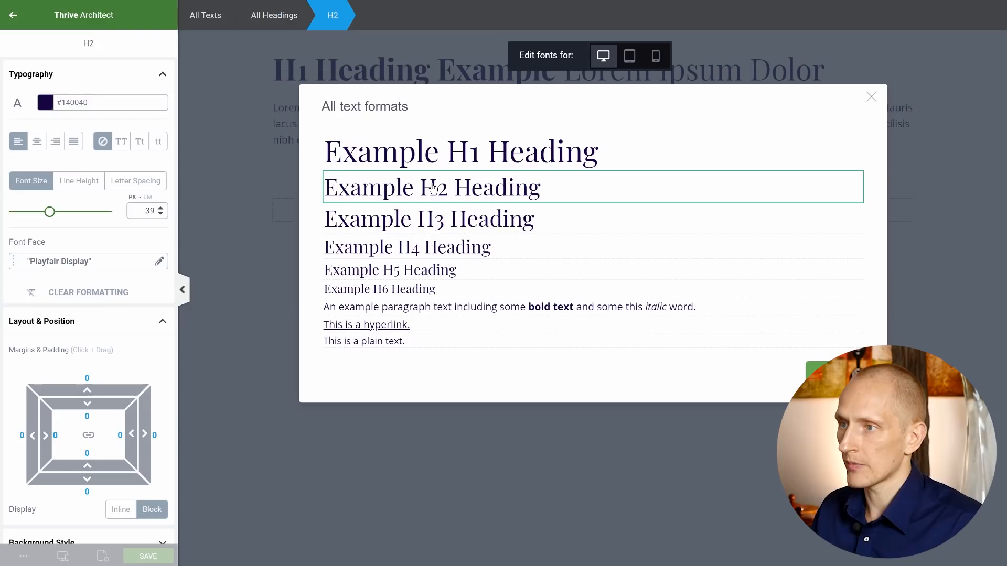
# - Set the font size of the H3 heading to 25 px and the H4 heading to 22 px
pyautogui.click(464, 230)
pyautogui.doubleClick(144, 211)
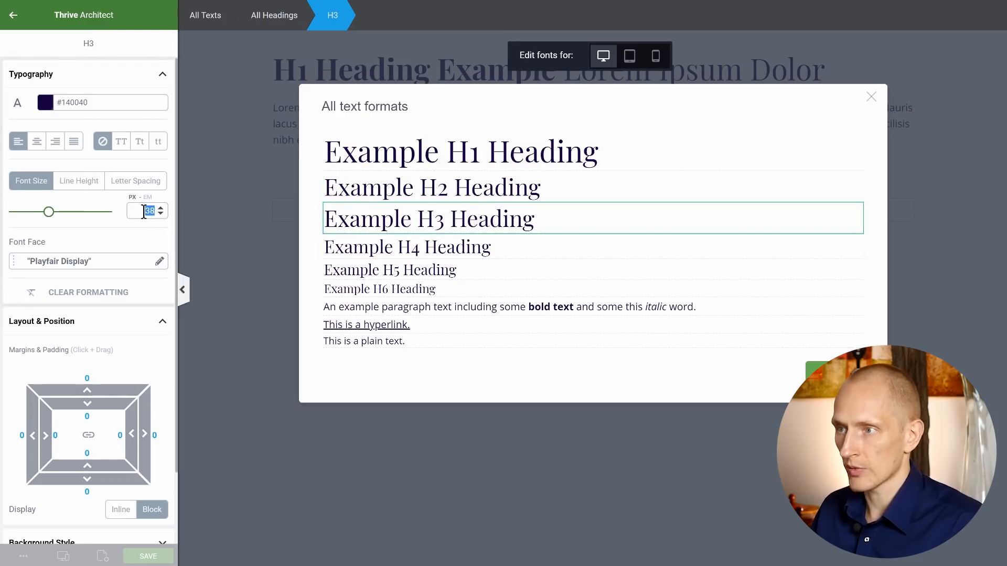
pyautogui.write('25')
pyautogui.click(494, 237)
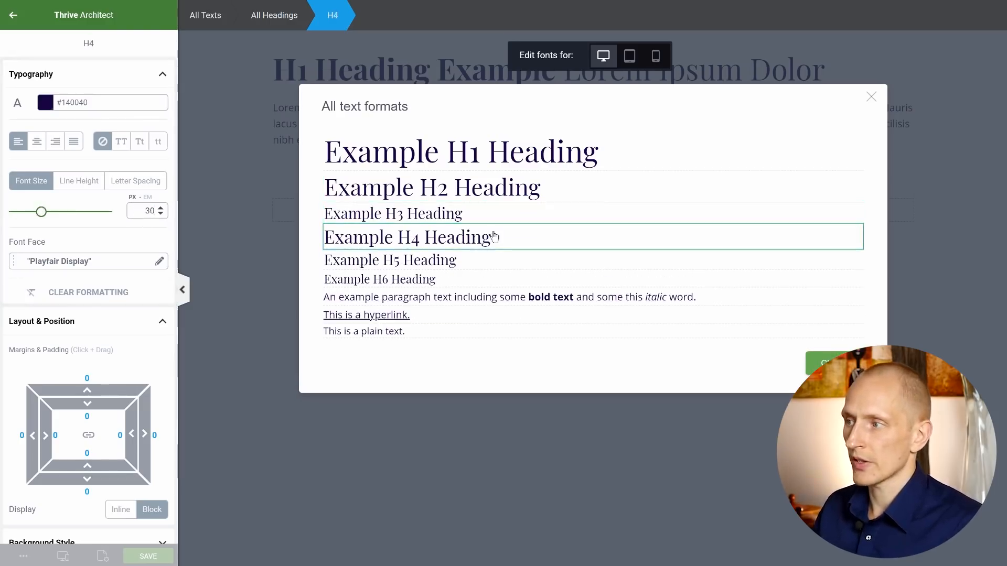
pyautogui.doubleClick(148, 210)
pyautogui.write('22')
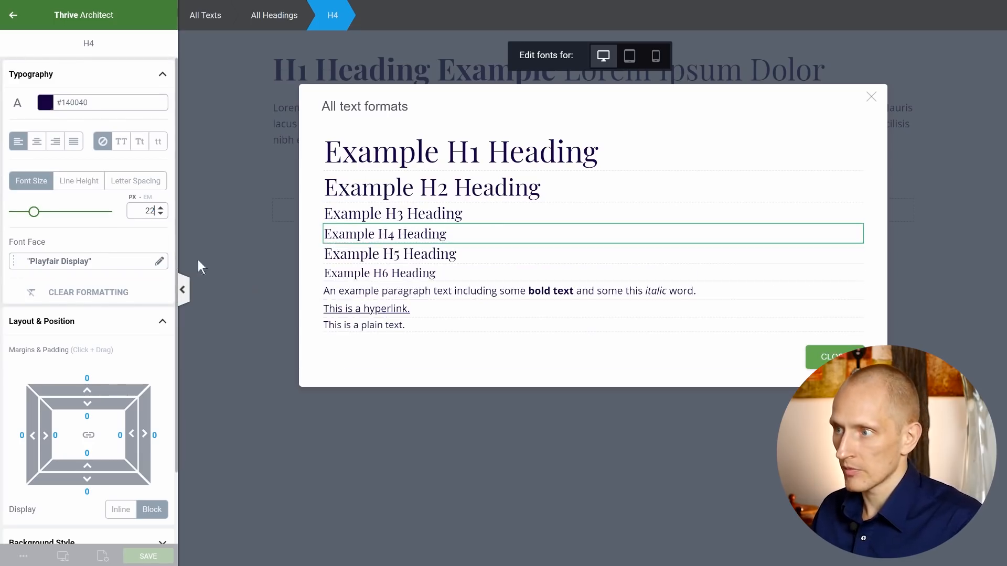
# - Set the font size of the H5 heading to 19 px and the H6 heading to 17 px
pyautogui.click(442, 257)
pyautogui.doubleClick(151, 211)
pyautogui.write('19')
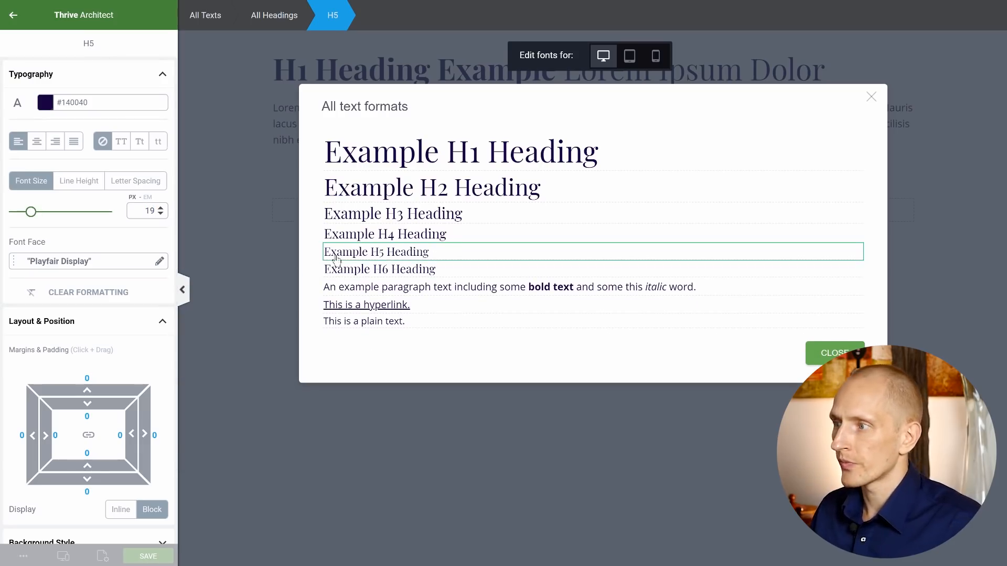
pyautogui.click(354, 270)
pyautogui.doubleClick(144, 211)
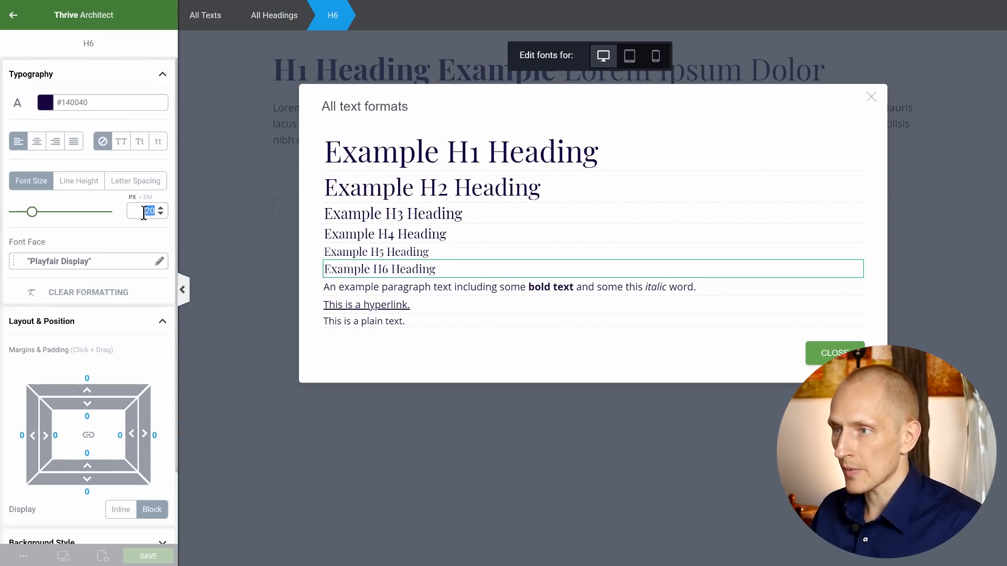
pyautogui.write('17')
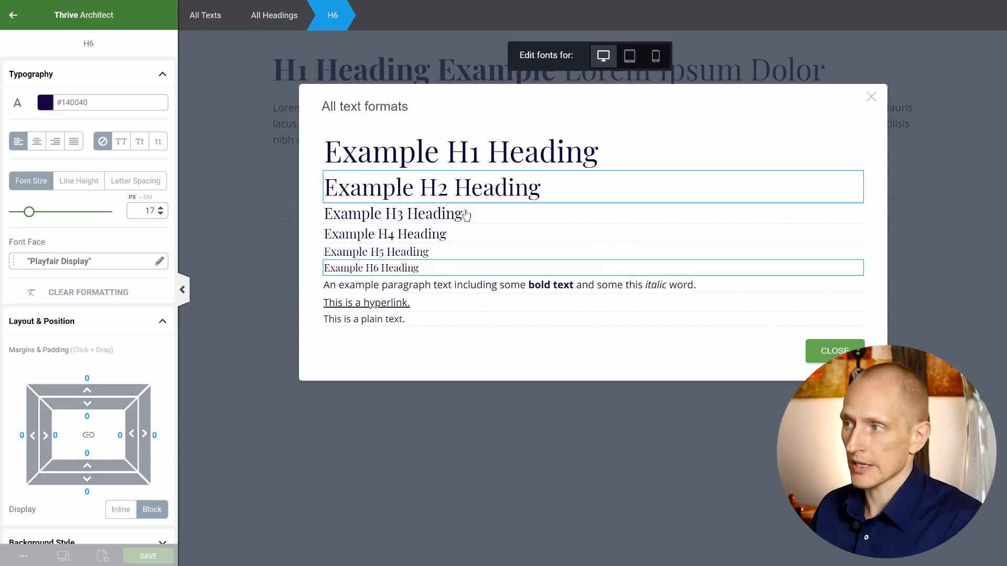
# - Change the paragraph text's font to Montserrat from Google Fonts
pyautogui.click(428, 290)
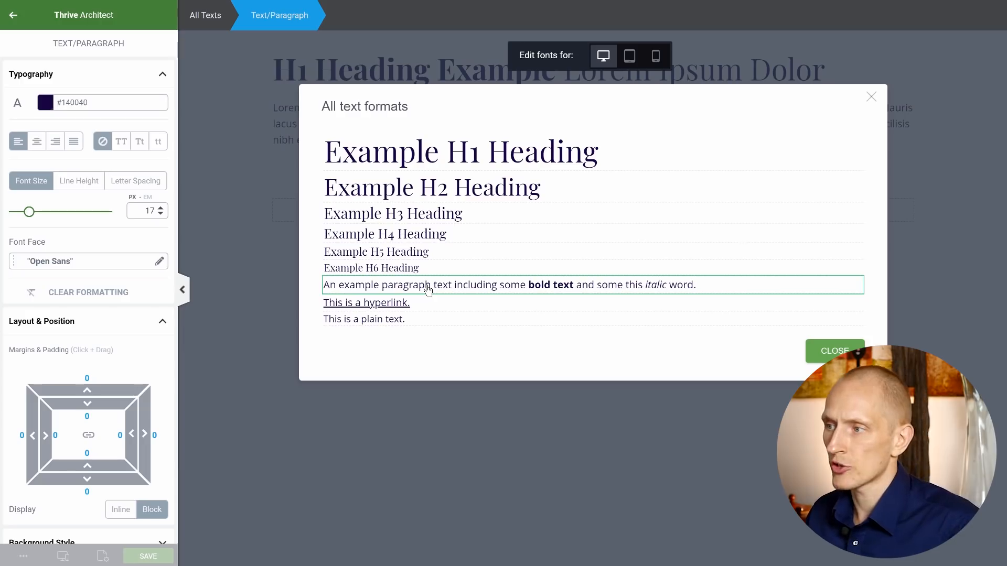
pyautogui.click(72, 265)
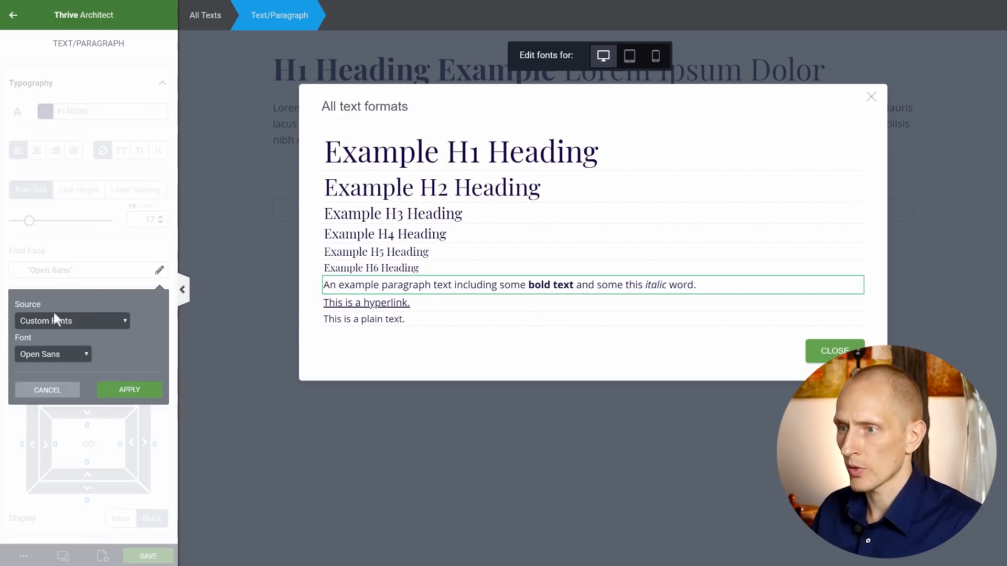
pyautogui.click(49, 322)
pyautogui.click(49, 340)
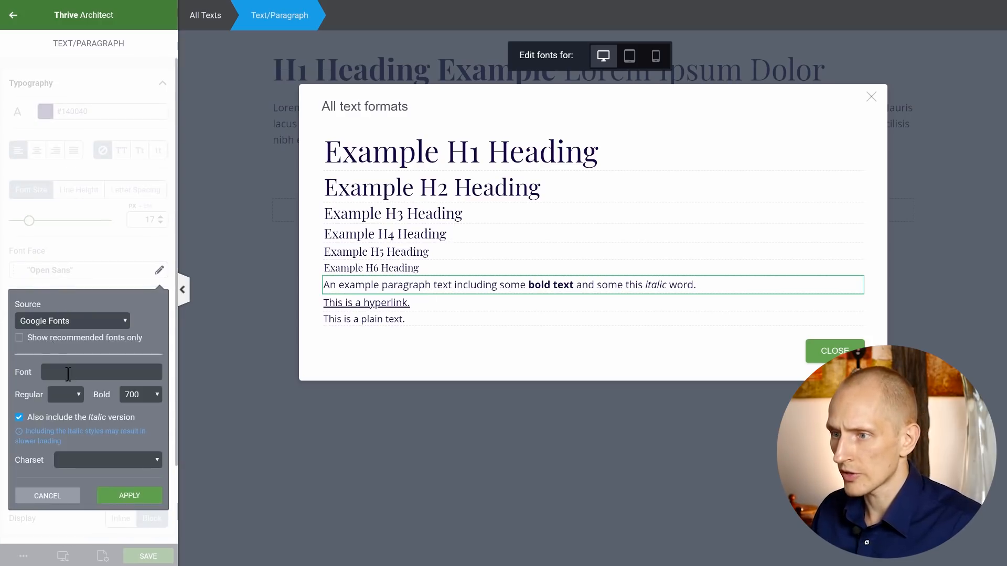
pyautogui.write('monts')
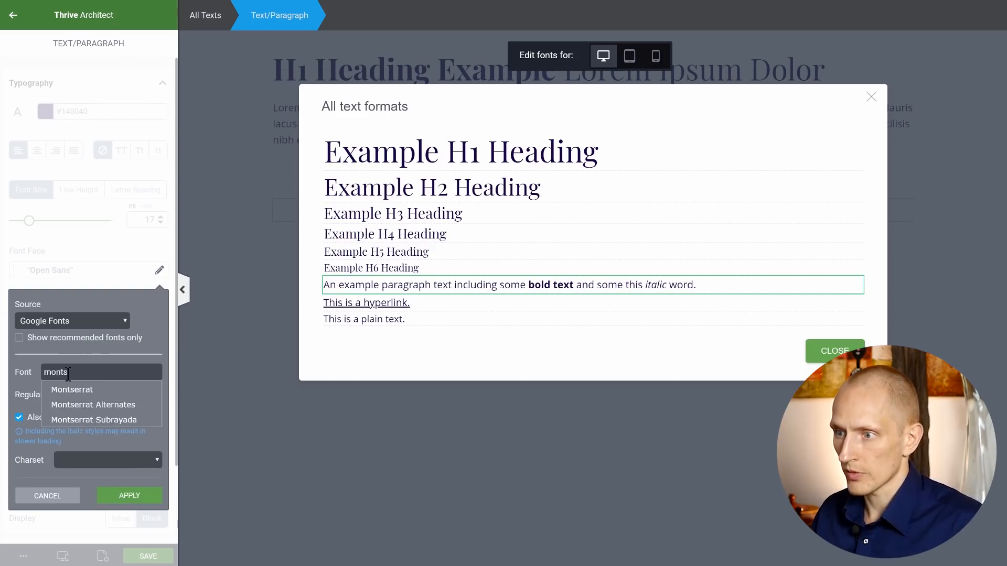
pyautogui.click(74, 390)
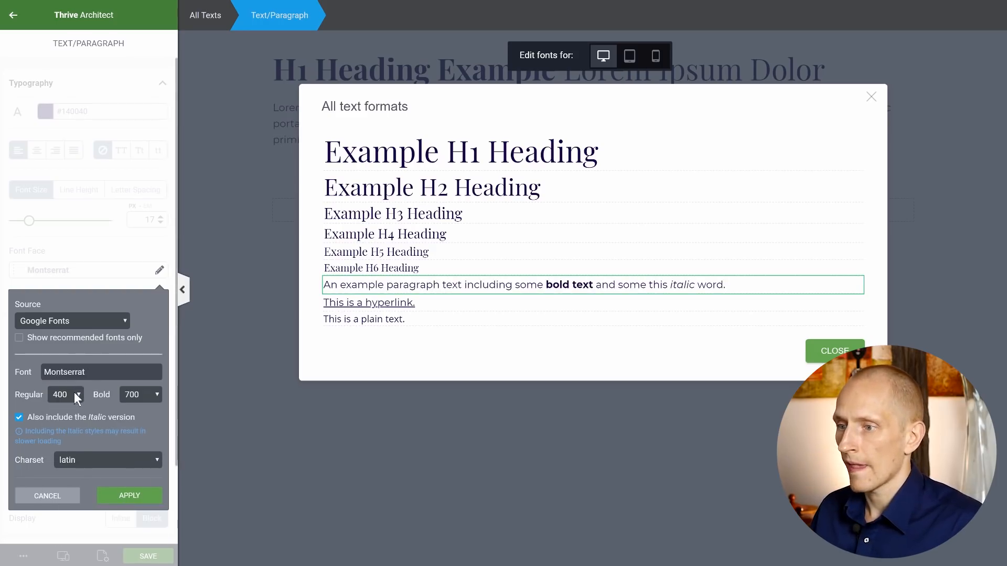
# - Give the paragraph font a regular weight of 300 and a bold weight of 600, and apply the font settings
pyautogui.click(73, 394)
pyautogui.click(80, 446)
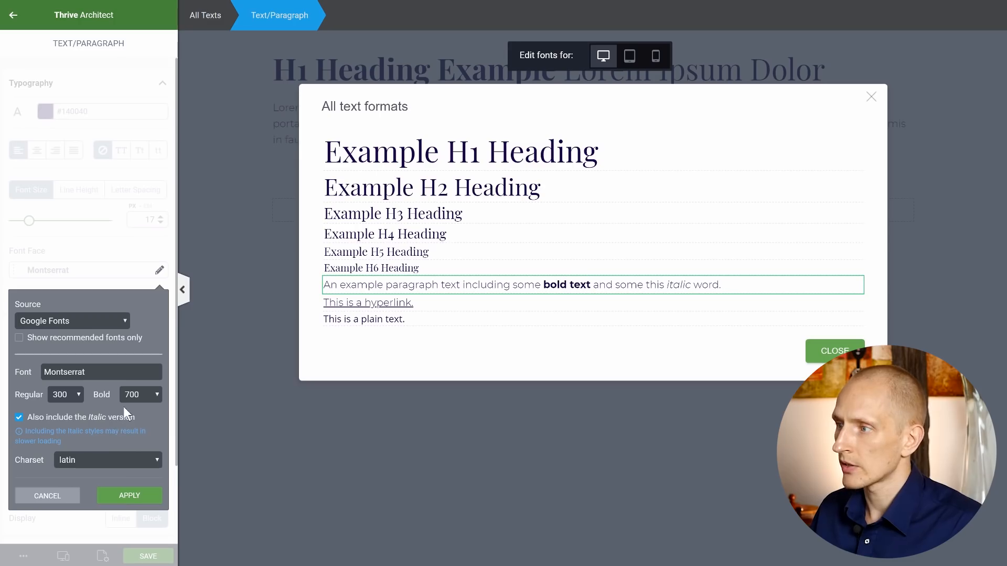
pyautogui.click(136, 394)
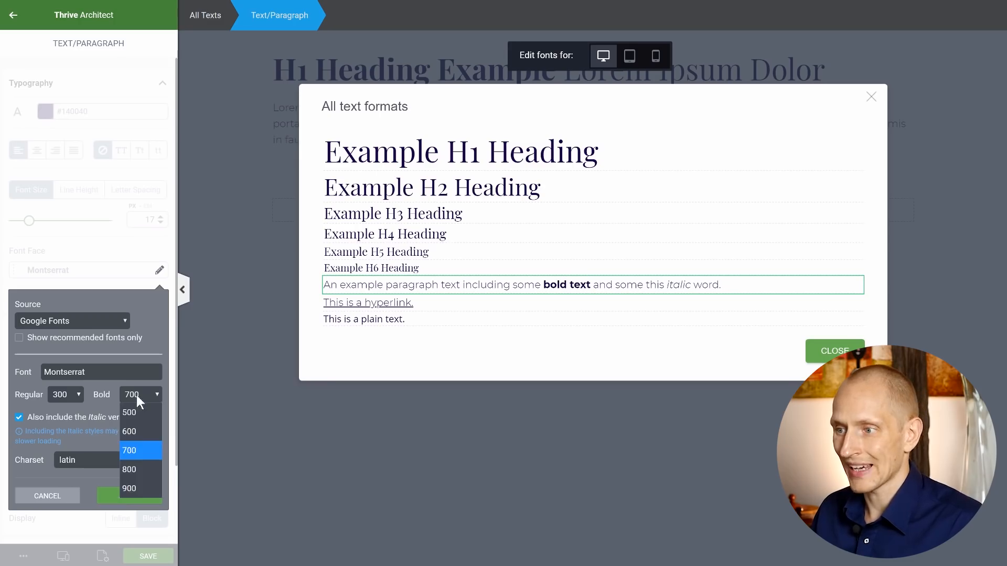
pyautogui.click(134, 429)
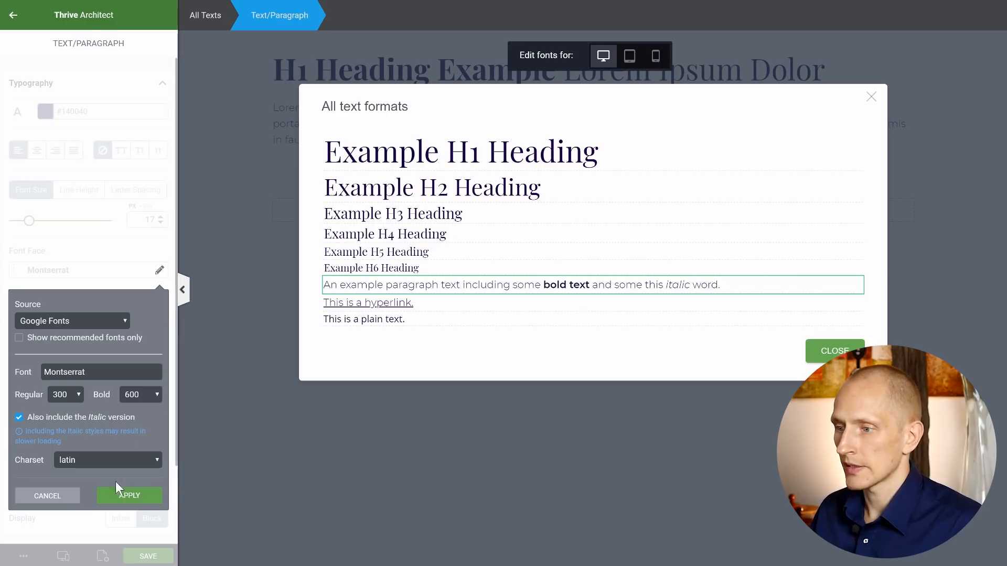
pyautogui.click(118, 500)
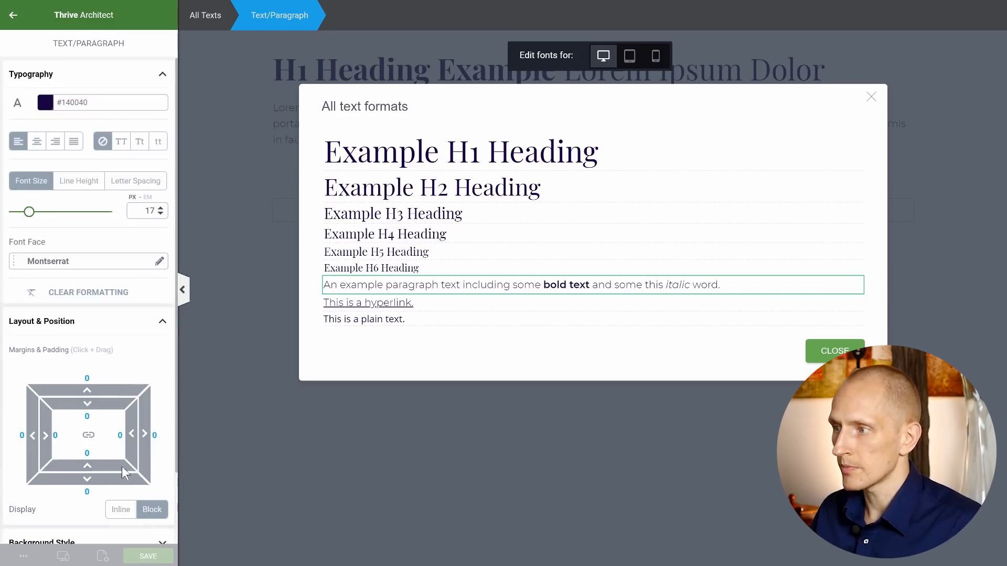
# - Change the plain text's font to Montserrat from Google Fonts
pyautogui.click(415, 312)
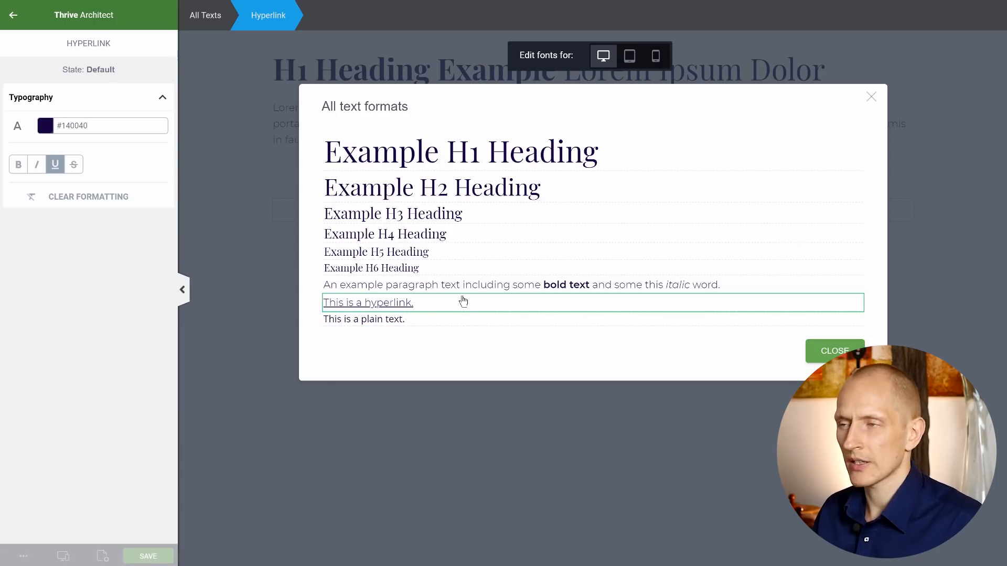
pyautogui.click(415, 319)
pyautogui.click(58, 268)
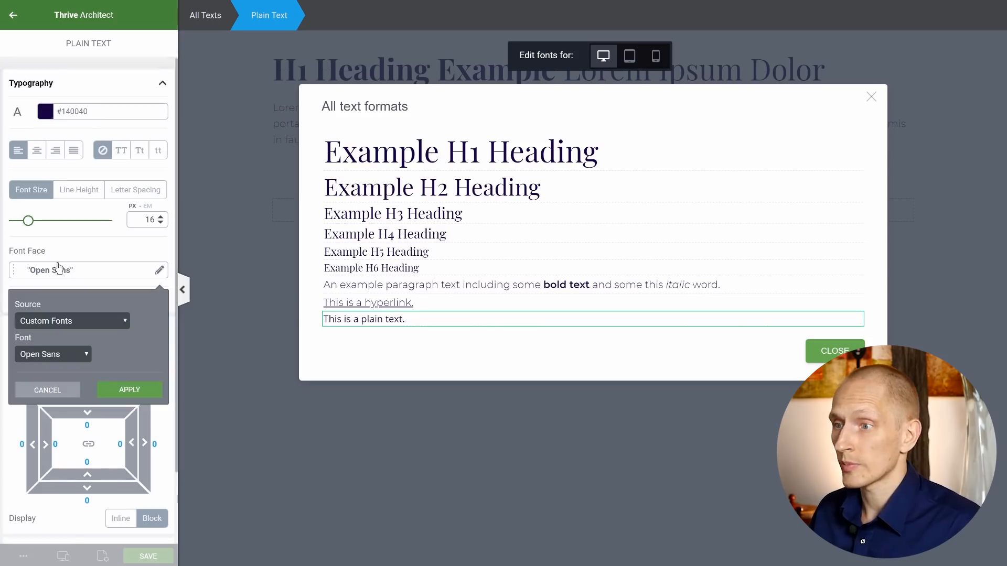
pyautogui.click(49, 320)
pyautogui.click(50, 336)
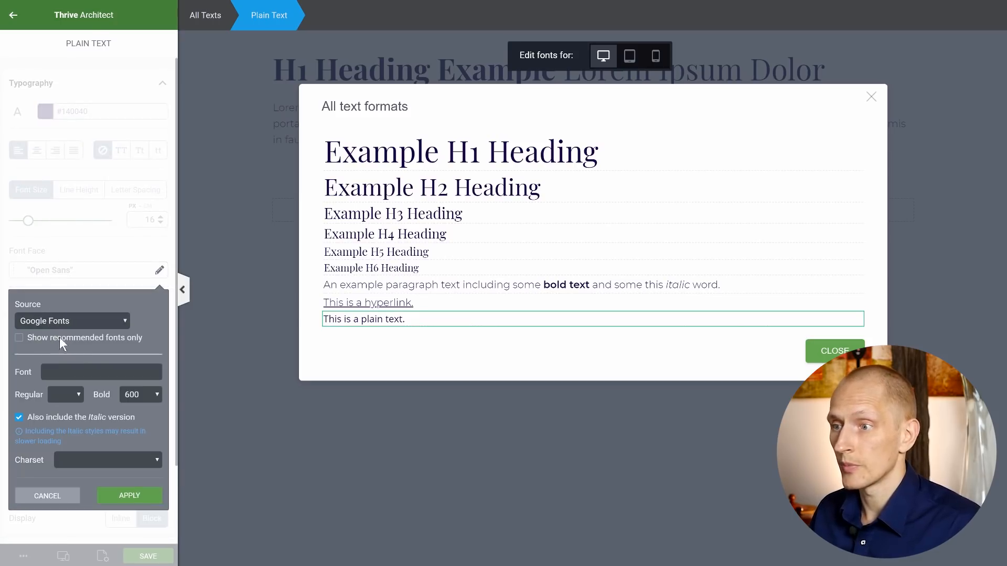
pyautogui.click(69, 372)
pyautogui.write('mont')
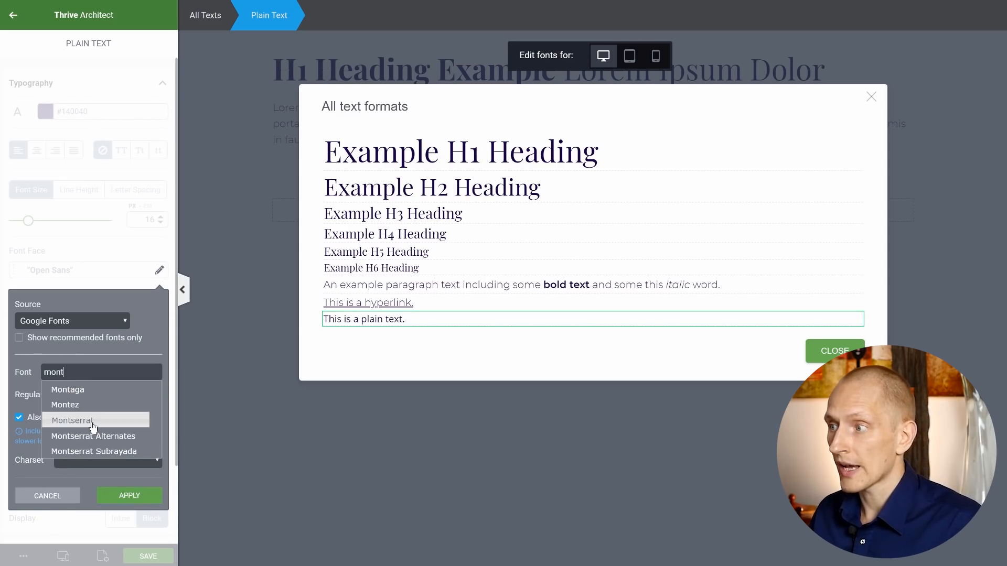
pyautogui.click(93, 423)
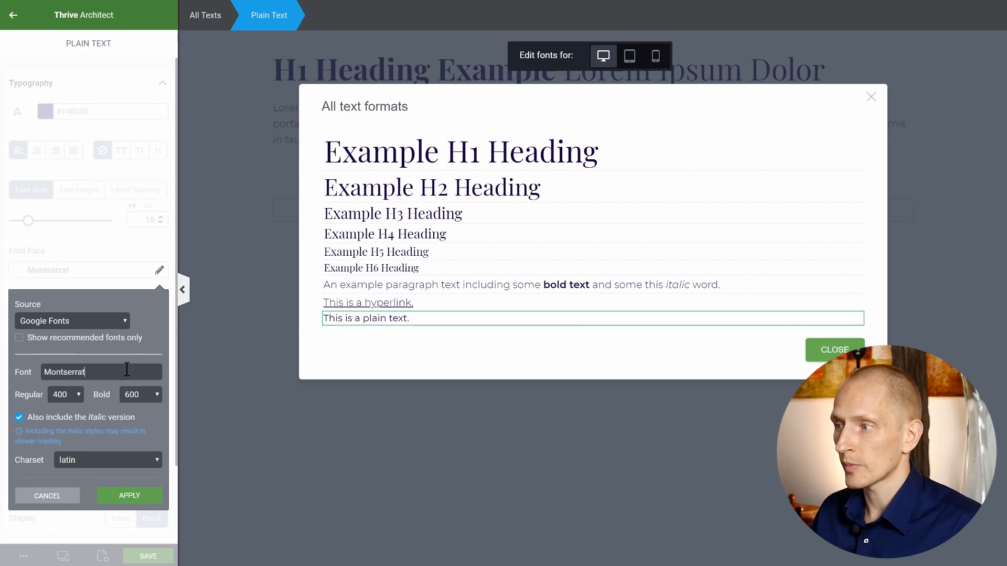
# - Set the plain text font's regular weight to 300, apply it and leave the page text editing
pyautogui.click(71, 396)
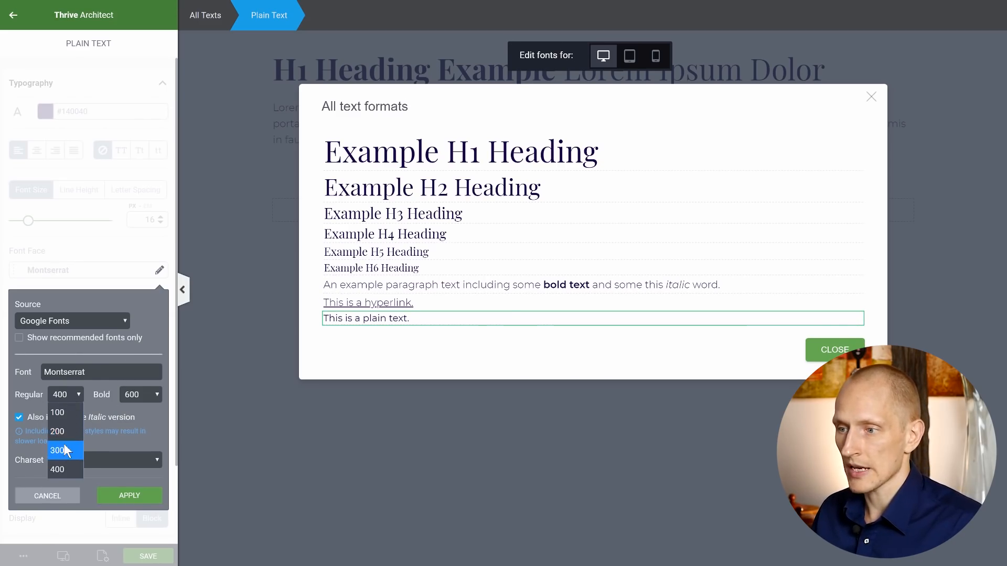
pyautogui.click(64, 443)
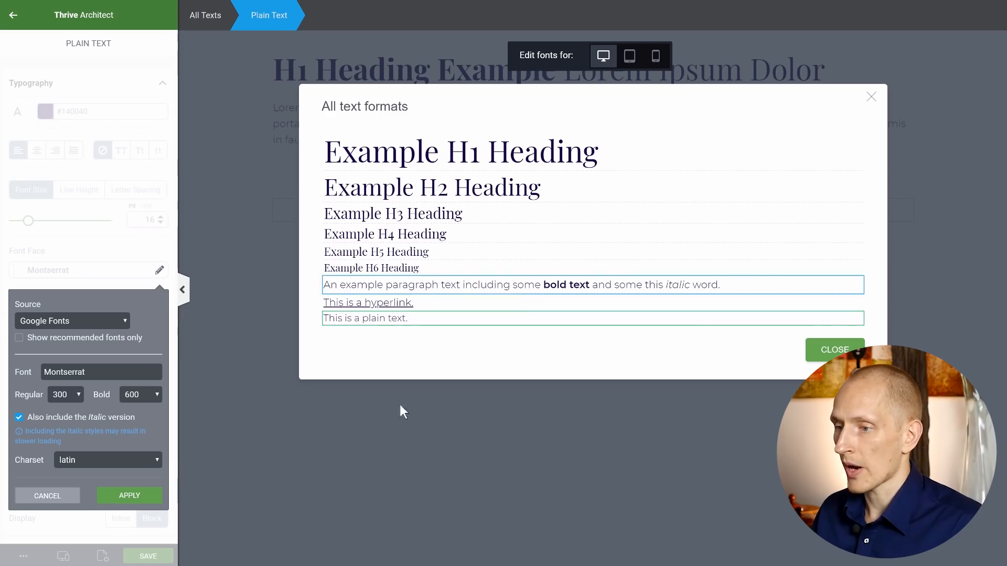
pyautogui.click(125, 496)
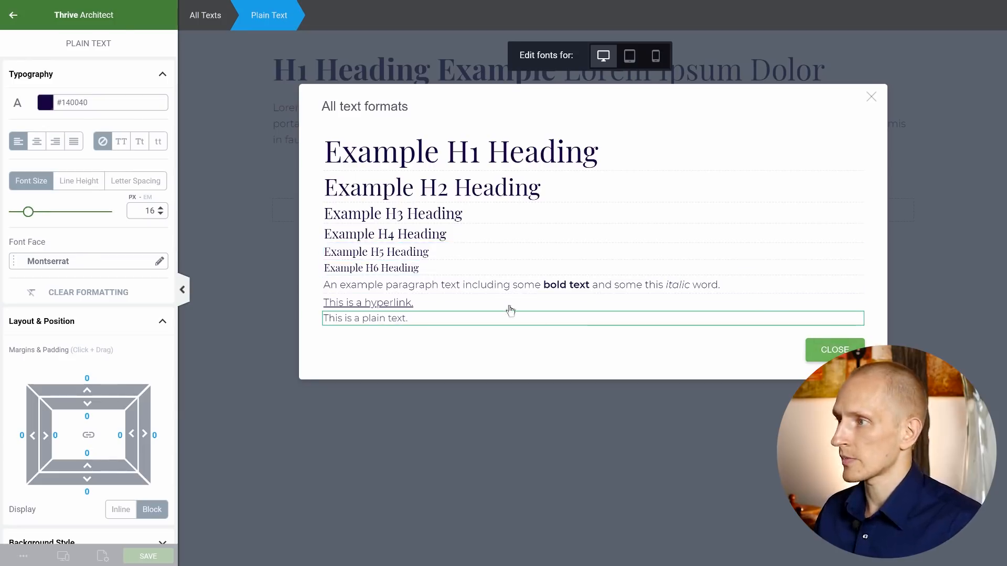
pyautogui.press('Escape')
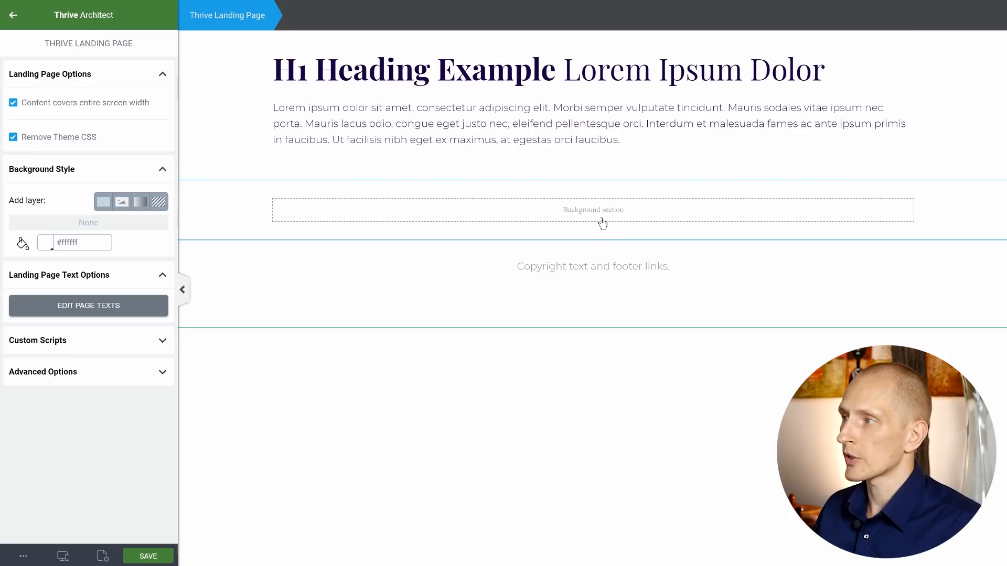
# - Delete the background section containing the copyright text and footer links
pyautogui.click(587, 193)
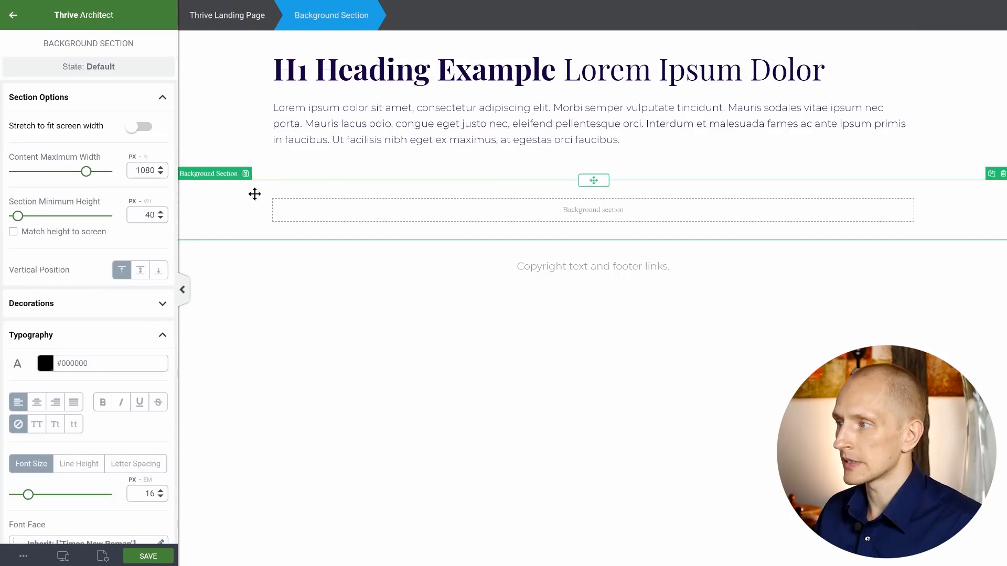
pyautogui.click(910, 269)
pyautogui.click(960, 252)
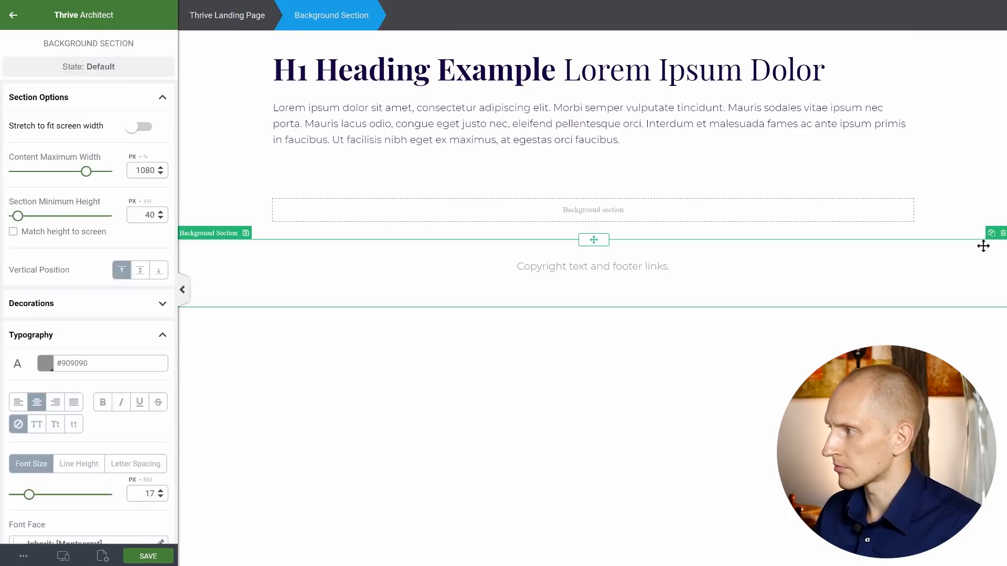
pyautogui.click(1003, 243)
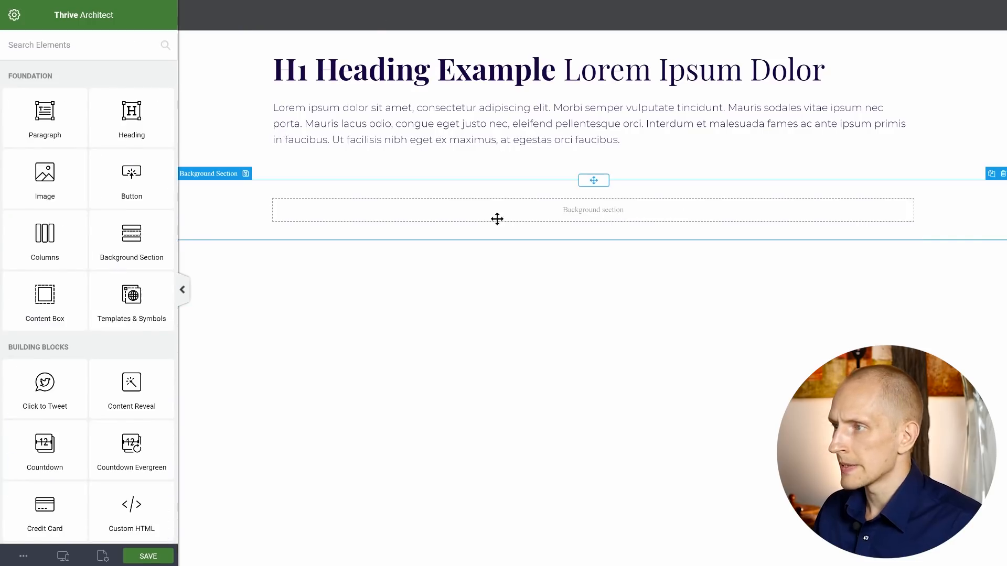
# - Set the top and bottom padding of the empty background section to 60
pyautogui.click(399, 216)
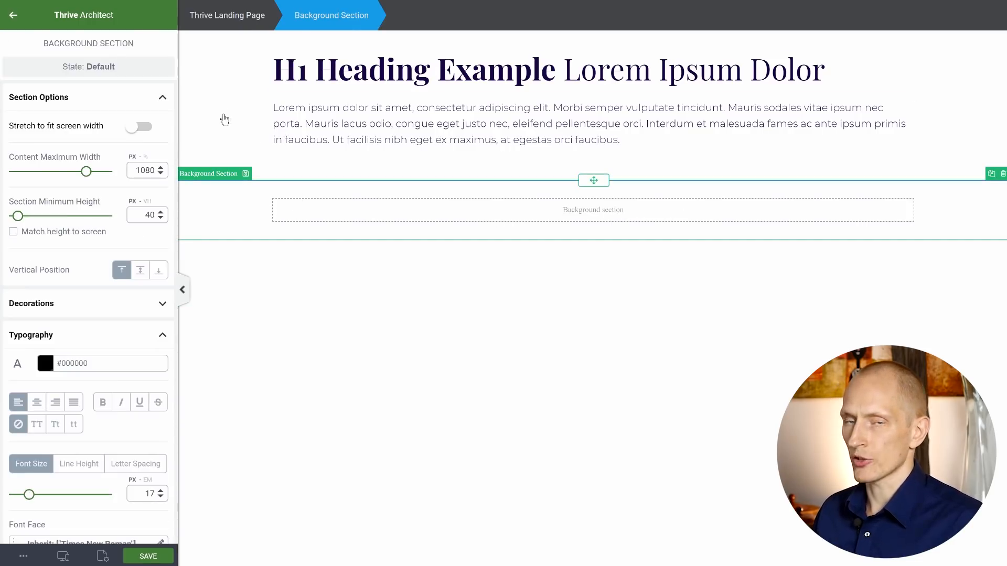
pyautogui.scroll(-5, 83, 157)
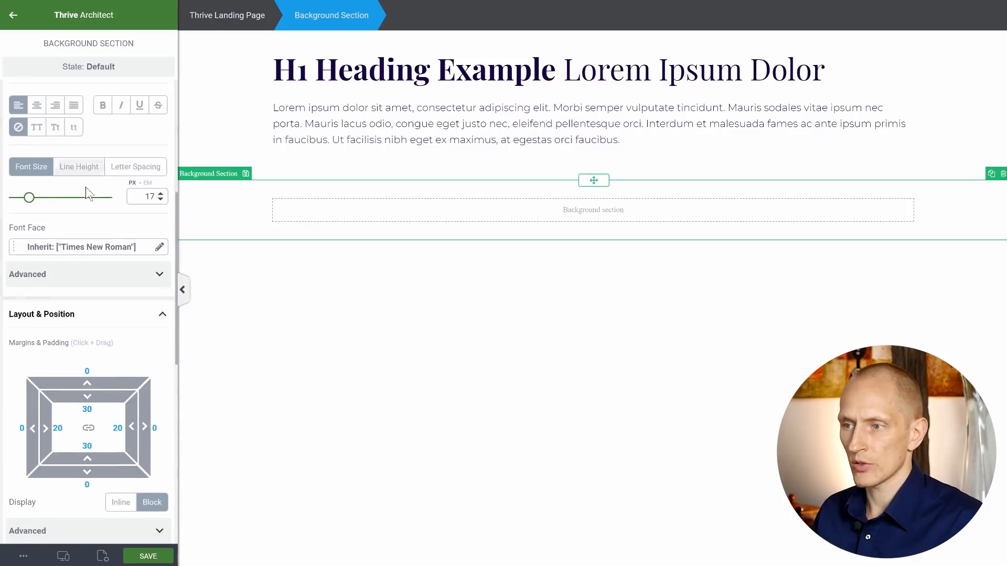
pyautogui.scroll(-2, 86, 210)
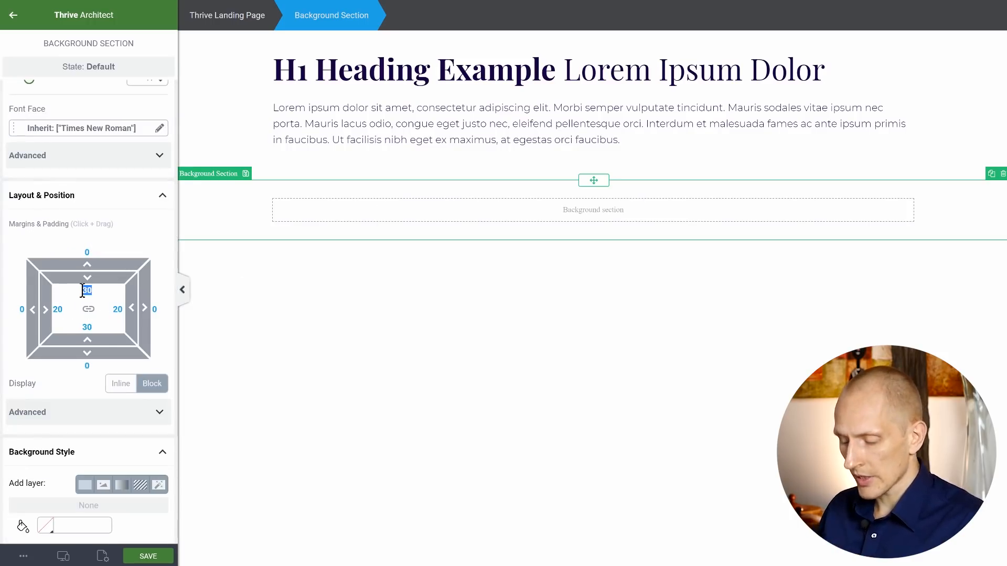
pyautogui.write('60')
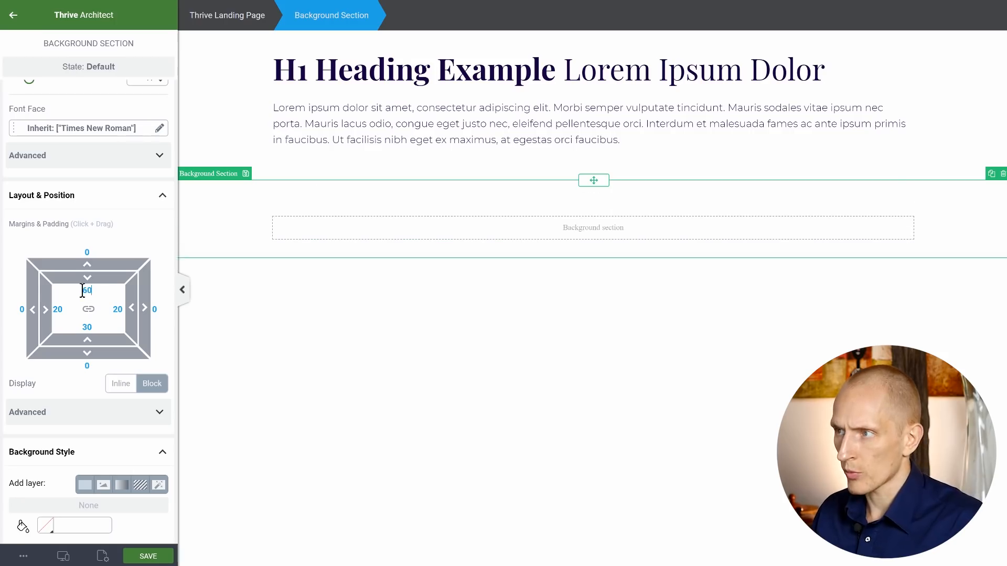
pyautogui.write('60')
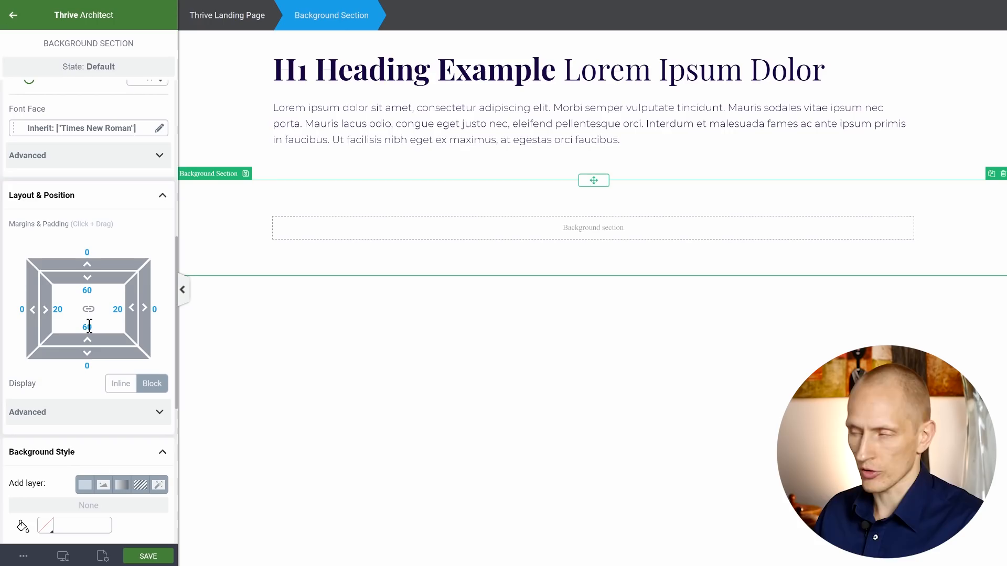
# - Duplicate the empty background section three times and delete the section holding the example H1 heading and paragraph
pyautogui.click(991, 174)
pyautogui.click(991, 174)
pyautogui.click(991, 174)
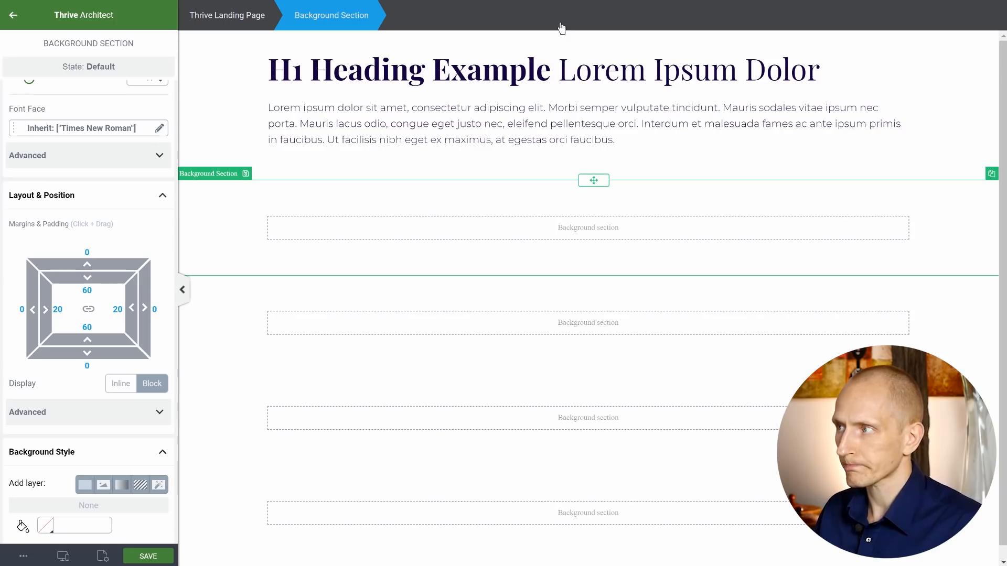
pyautogui.click(940, 58)
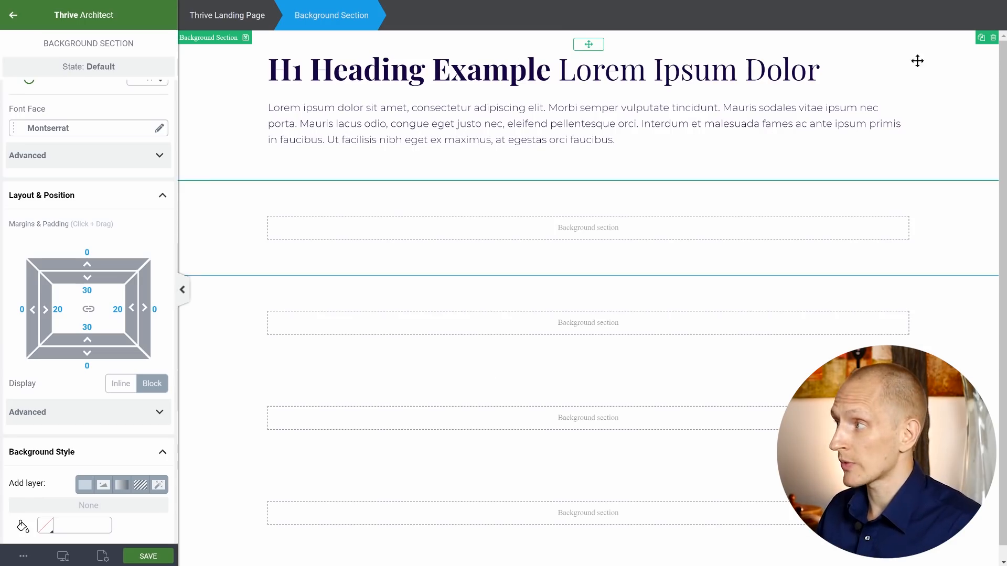
pyautogui.click(993, 40)
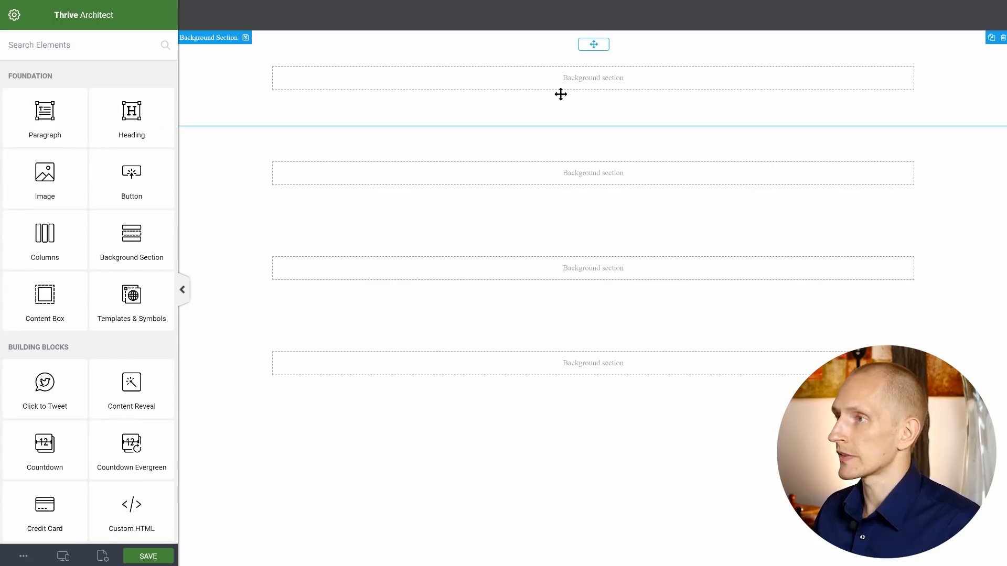
# - Insert a two-column layout with equal halves above the background sections and set its gutter width to 0 px
pyautogui.moveTo(24, 248); pyautogui.dragTo(546, 44)
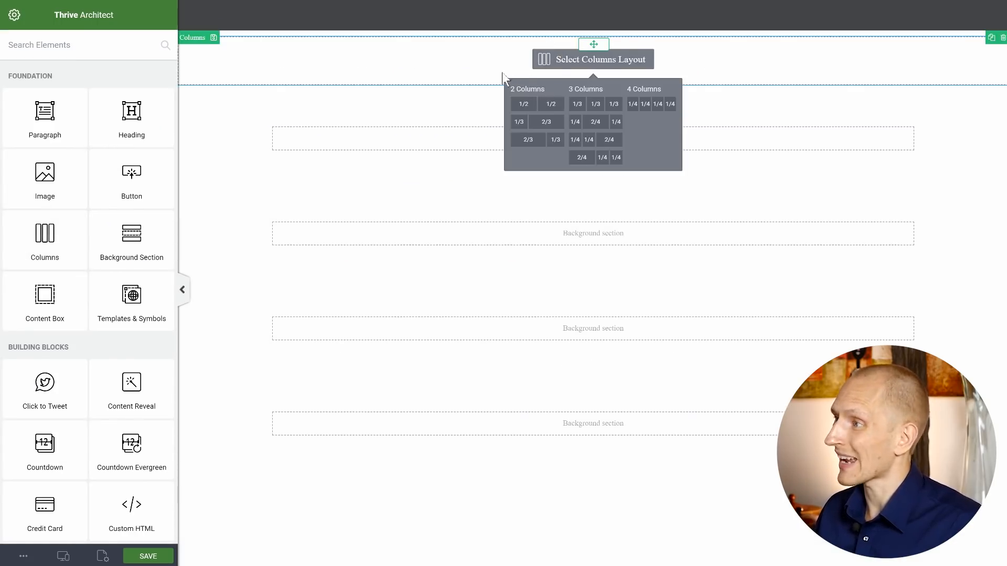
pyautogui.click(545, 108)
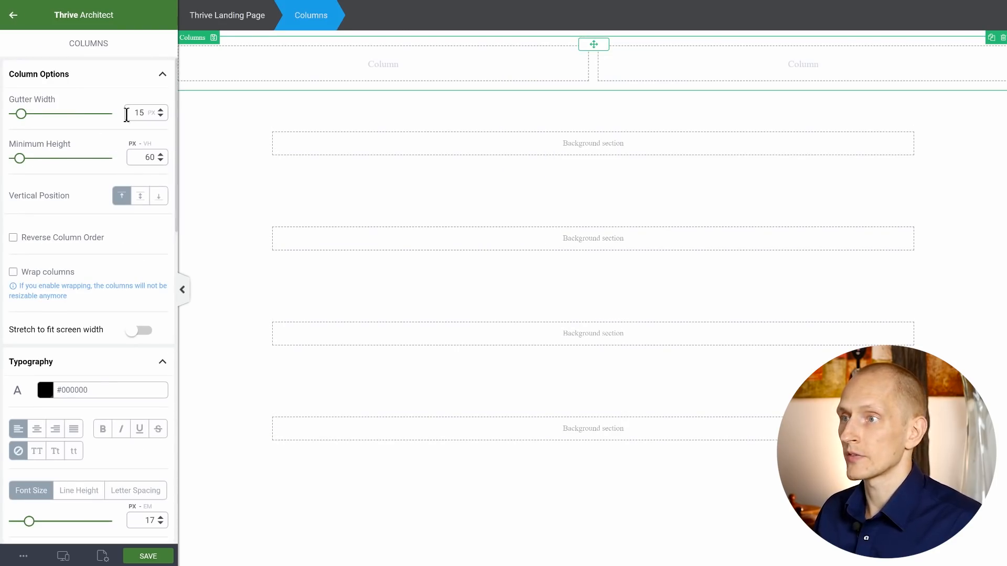
pyautogui.write('0')
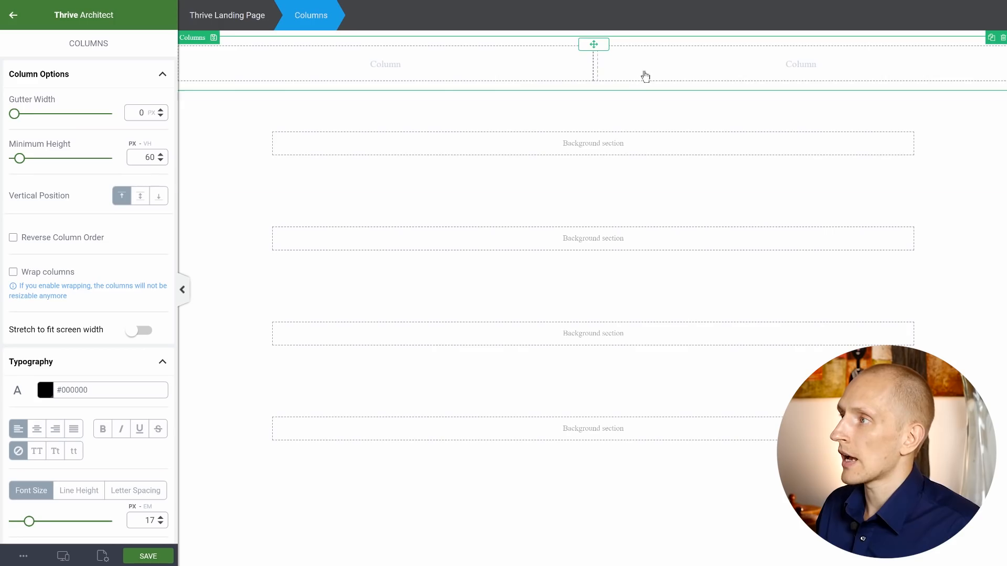
# - Set the columns element's top and bottom margins and padding to 0, and narrow the first column by shifting the divider
pyautogui.scroll(-7, 71, 302)
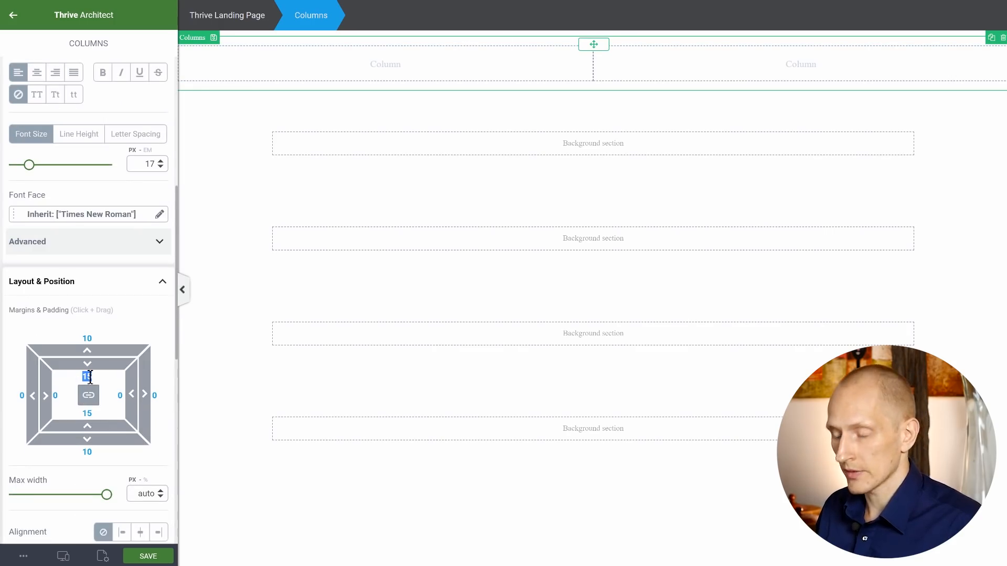
pyautogui.write('00')
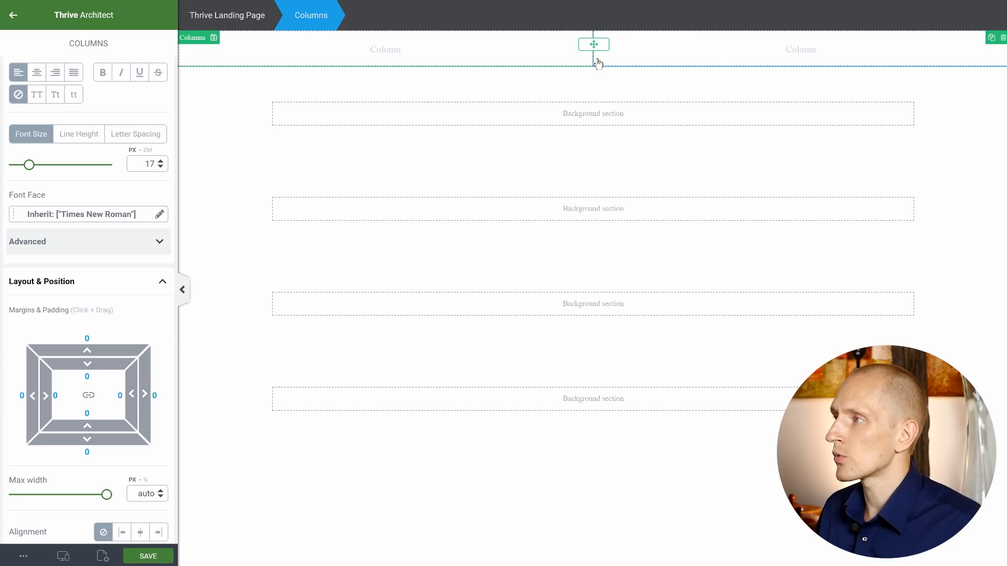
pyautogui.moveTo(563, 56); pyautogui.dragTo(511, 56)
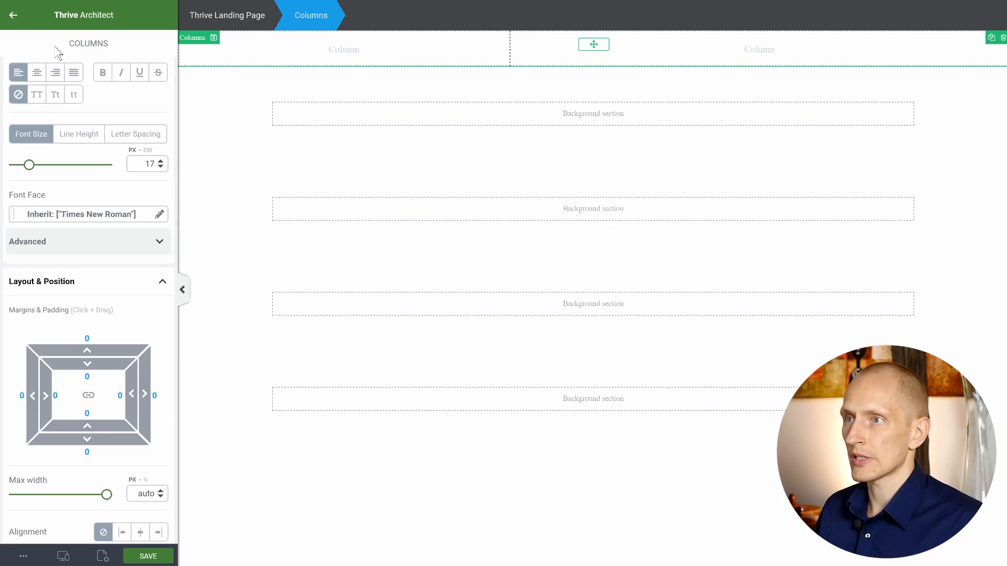
# - Insert the SLIMFIT logo image from the media library into the first column, searching for "logo"
pyautogui.click(13, 19)
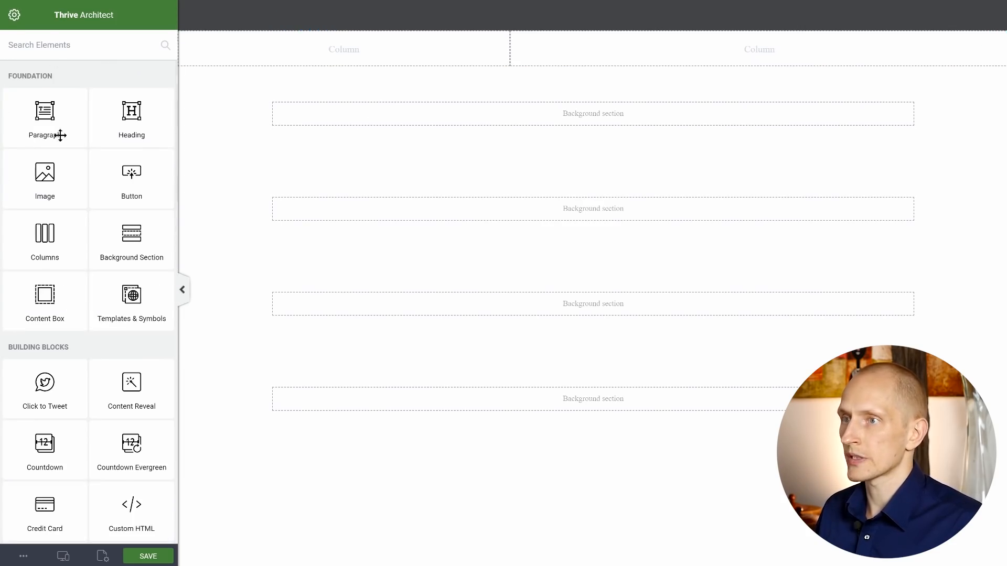
pyautogui.moveTo(50, 208); pyautogui.dragTo(372, 52)
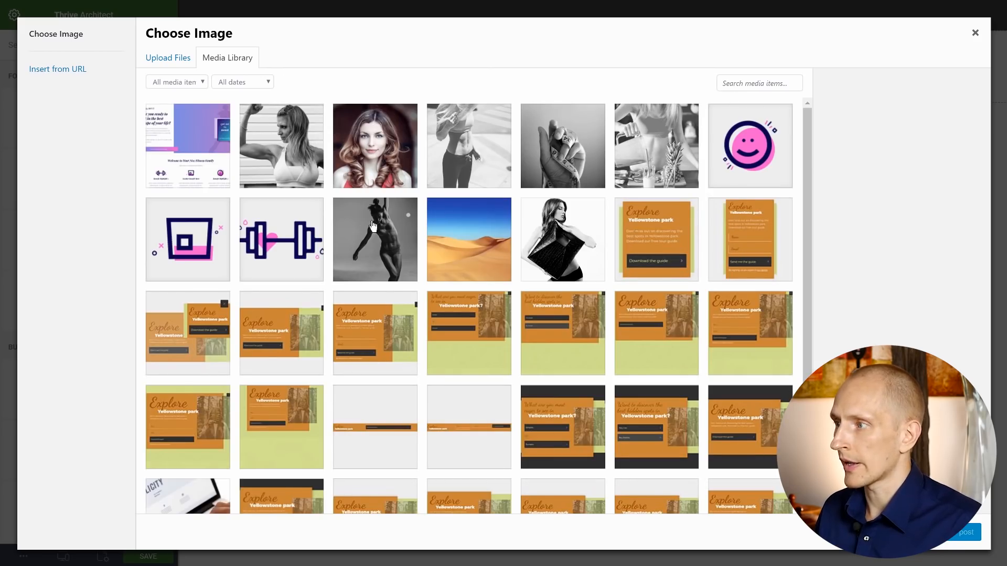
pyautogui.click(788, 86)
pyautogui.write('logo')
pyautogui.click(522, 129)
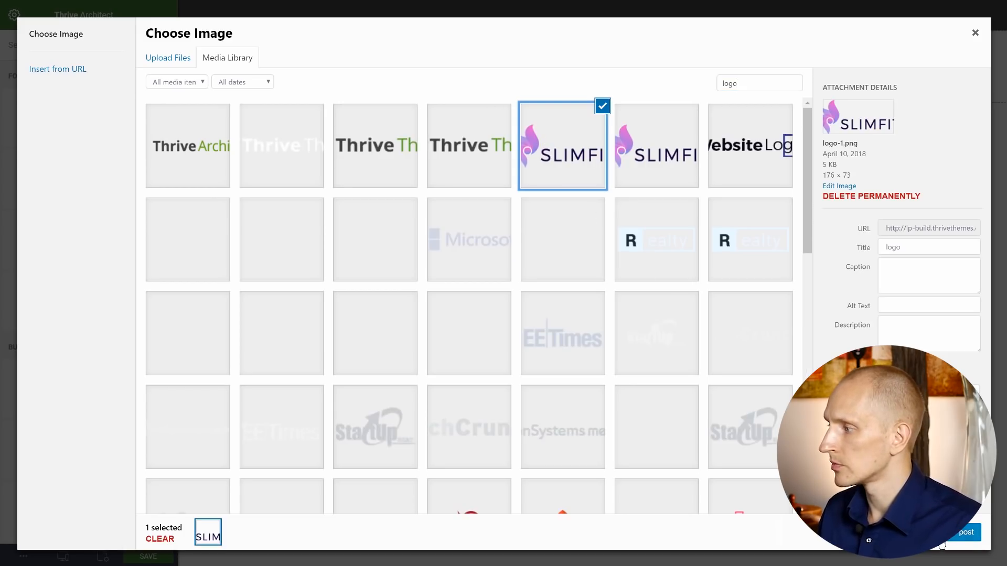
pyautogui.click(944, 540)
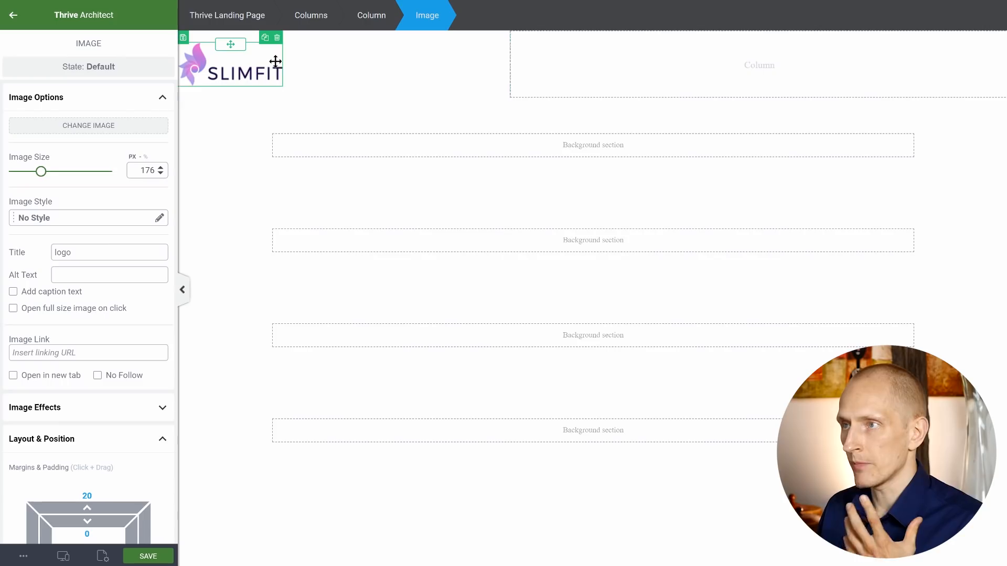
pyautogui.scroll(-3, 112, 255)
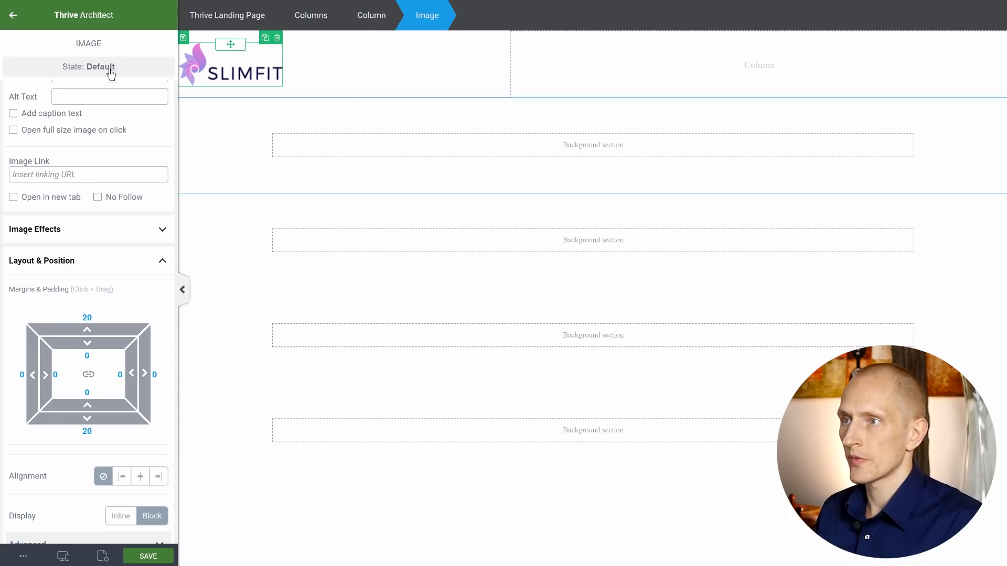
# - Add the heading "Are you ready to get in the best shape ever?" below the logo and make it bold and italic
pyautogui.click(14, 16)
pyautogui.moveTo(131, 111); pyautogui.dragTo(250, 80)
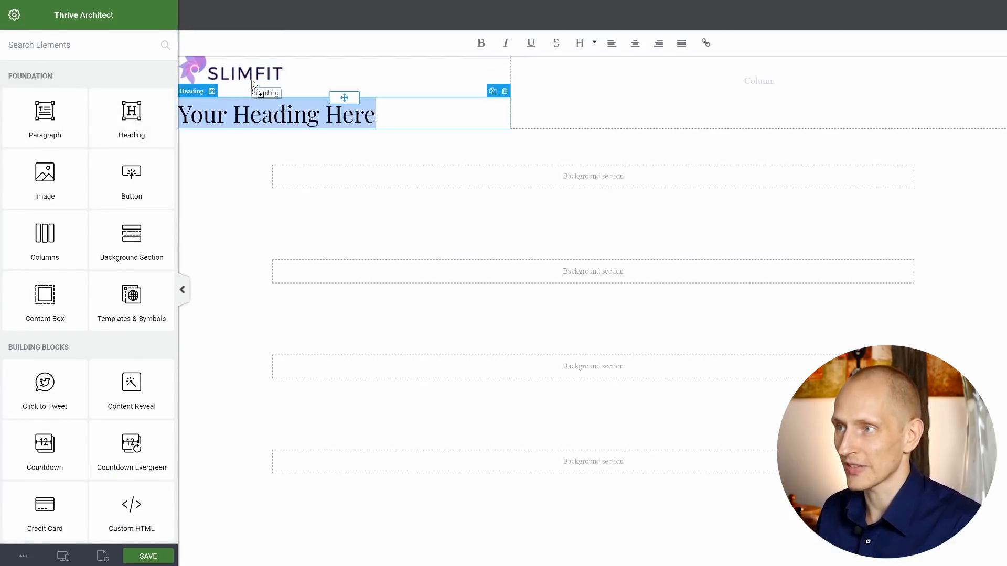
pyautogui.write('Are you ready to get in the best sh')
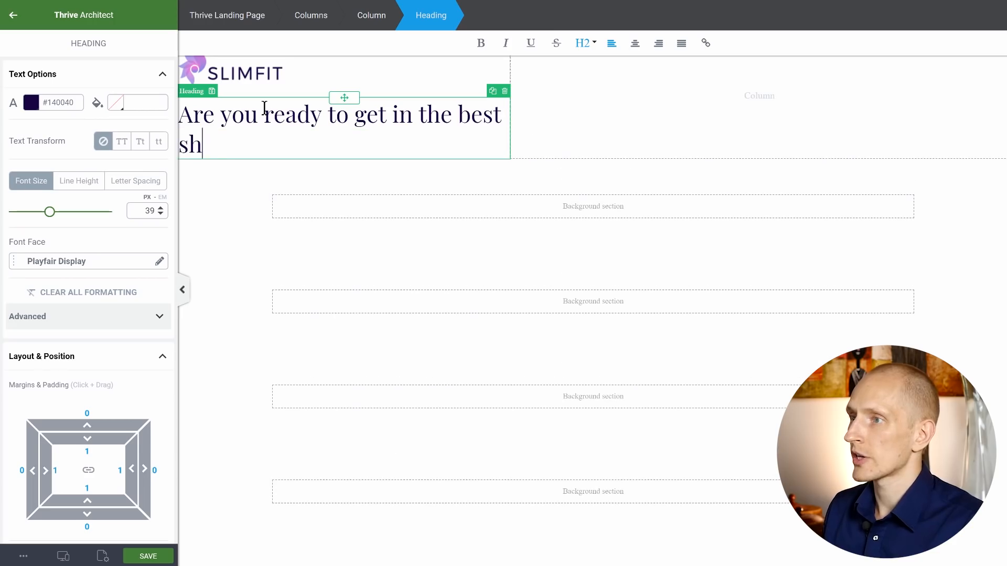
pyautogui.write('ape ever?')
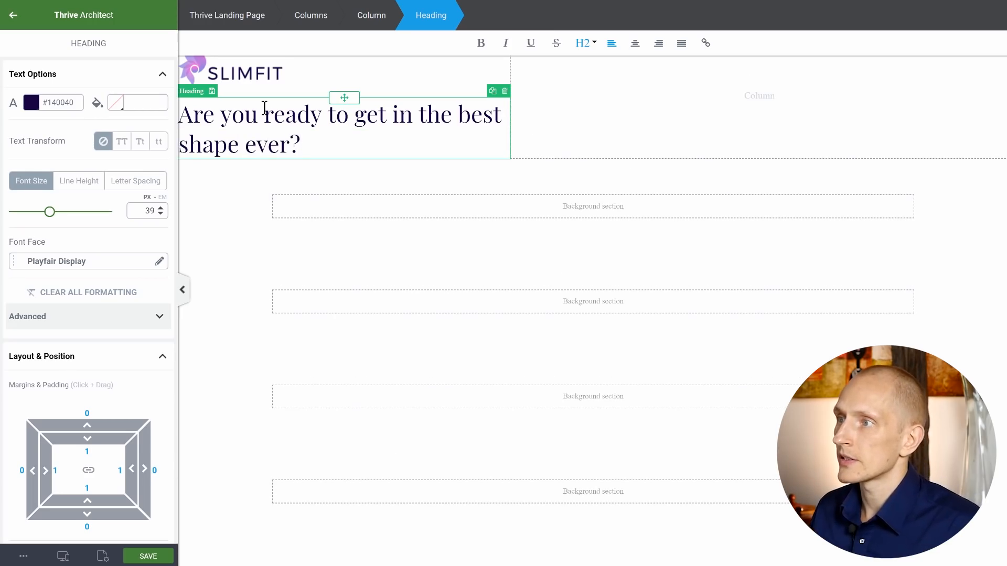
pyautogui.hotkey('ctrl', 'a')
pyautogui.hotkey('ctrl', 'i')
pyautogui.hotkey('ctrl', 'b')
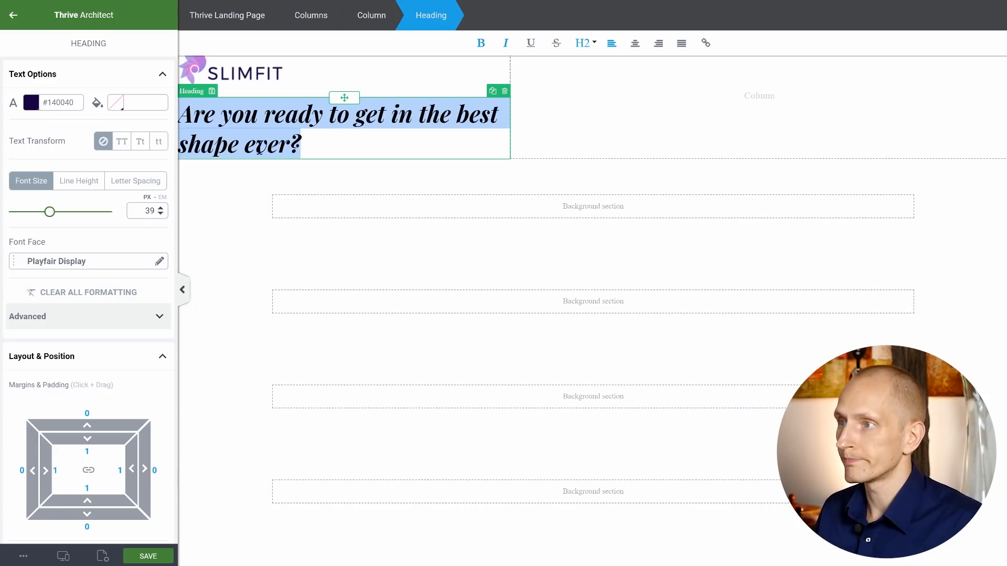
pyautogui.click(240, 186)
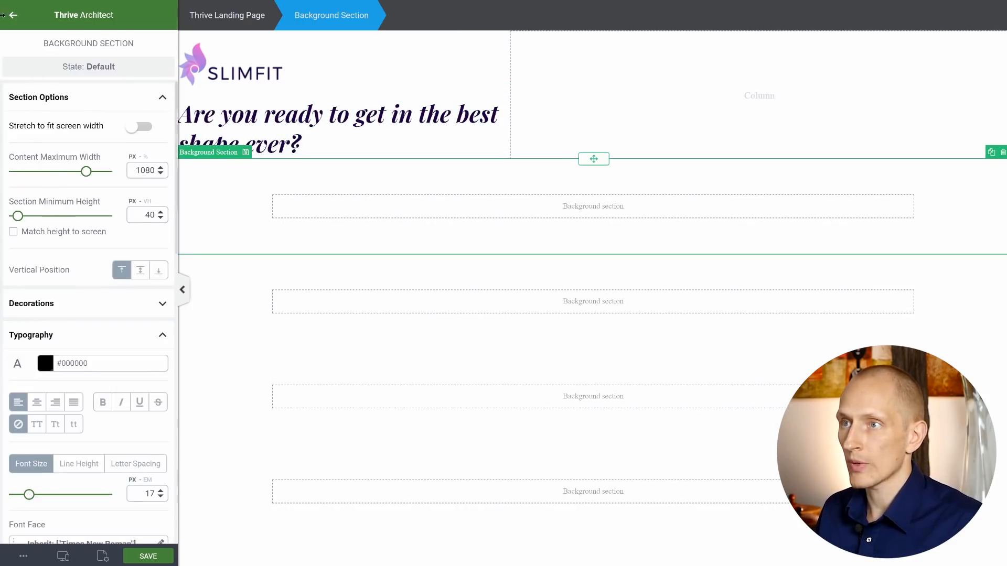
# - Add a paragraph below the heading with the "Join our vibrant community" text and the "get set to sweat" free bonus line
pyautogui.click(12, 21)
pyautogui.moveTo(53, 118); pyautogui.dragTo(278, 159)
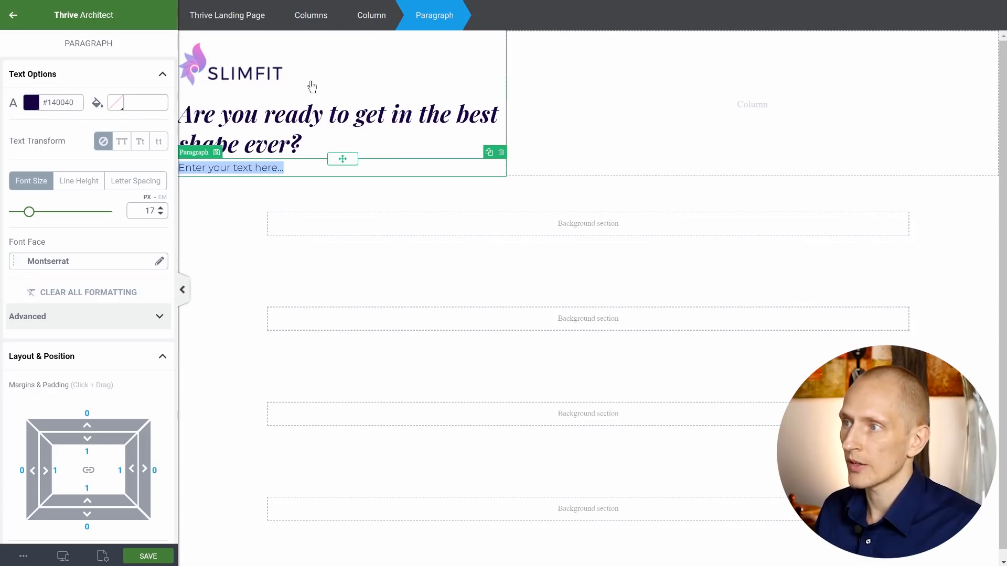
pyautogui.click(269, 170)
pyautogui.hotkey('ctrl', 'a')
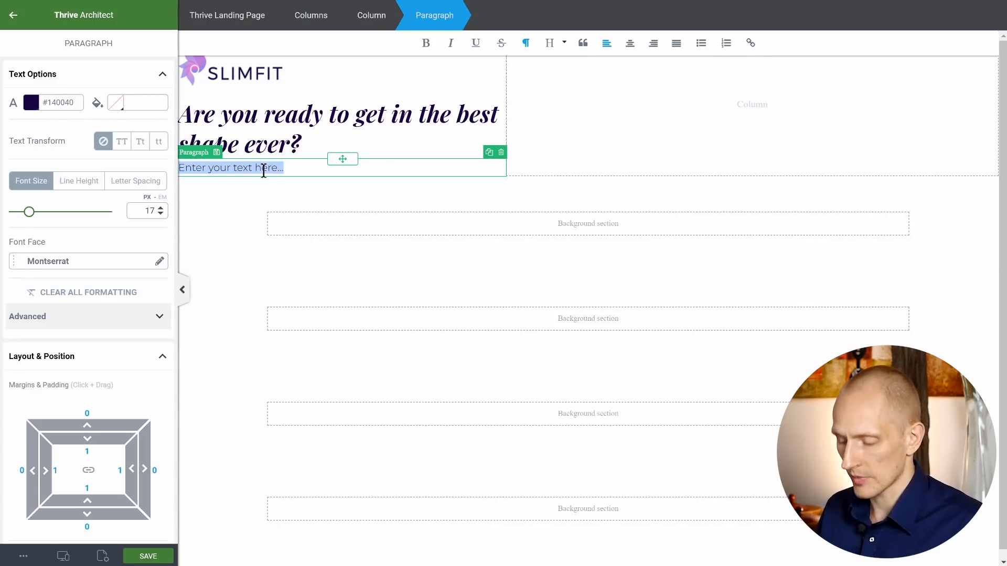
pyautogui.write('Join our vibrant community to experience a combination of fitness and pure enjoyment of movement that is different from your usual, self-torturing fitness program.  Join up today and get our "get set to sweat" guide as a free bonus!')
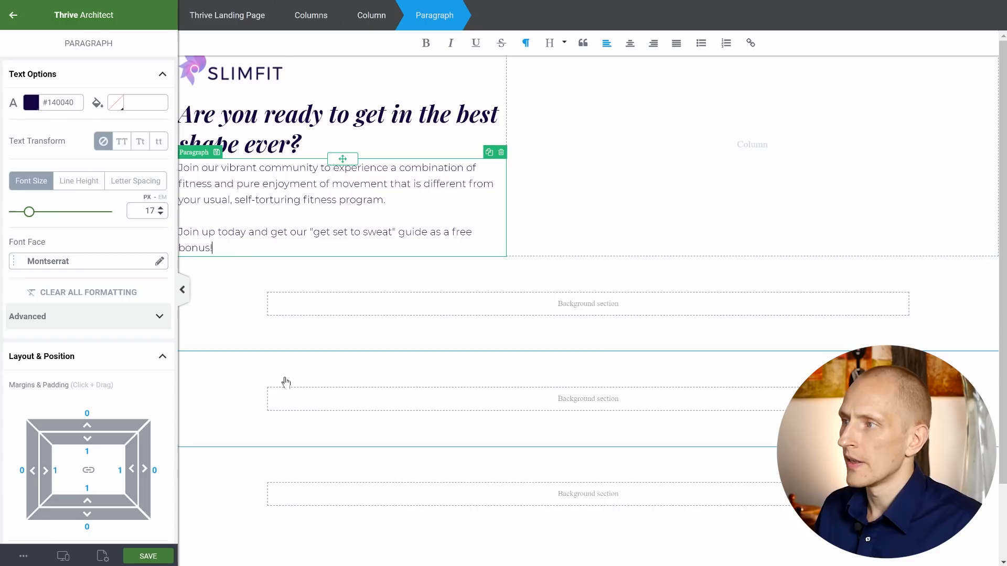
pyautogui.click(319, 369)
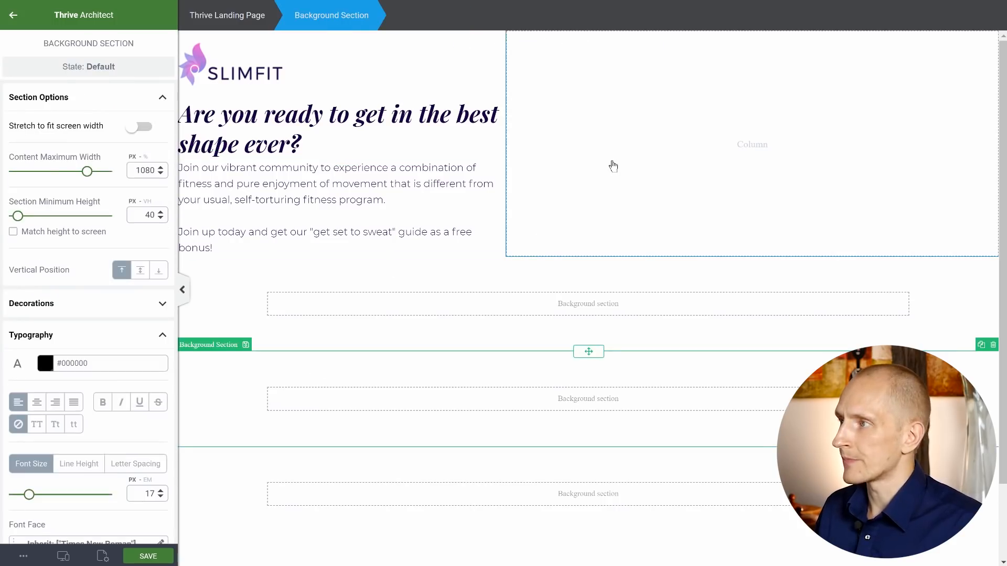
# - Insert a content box into the first column below the paragraph, with its top and bottom margins set to 0
pyautogui.click(613, 166)
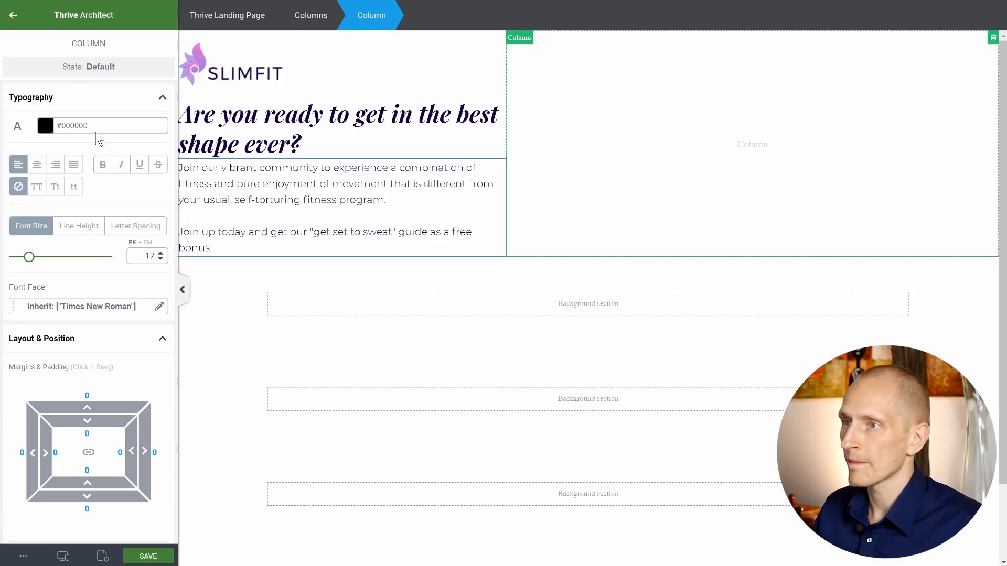
pyautogui.click(13, 16)
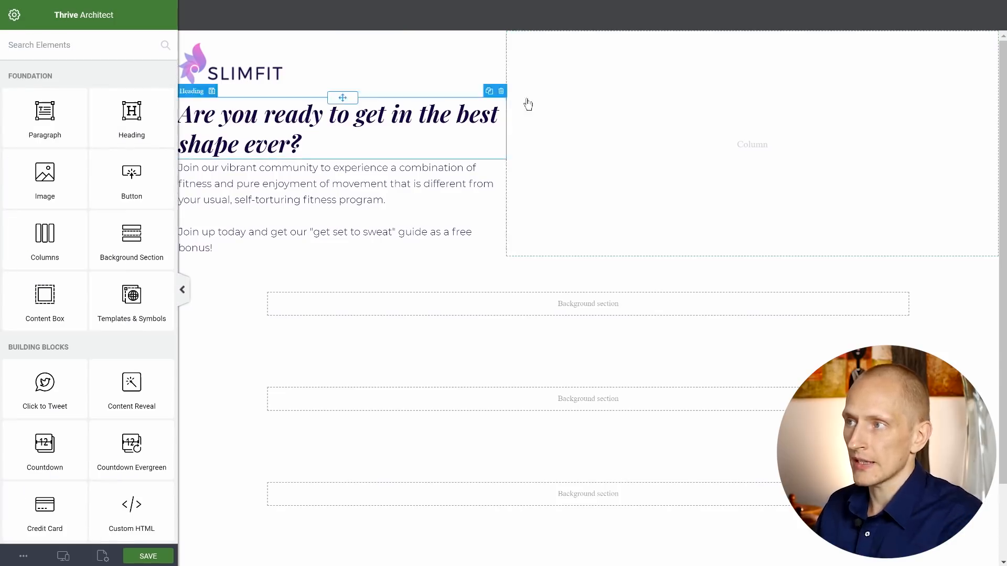
pyautogui.moveTo(32, 272); pyautogui.dragTo(259, 52)
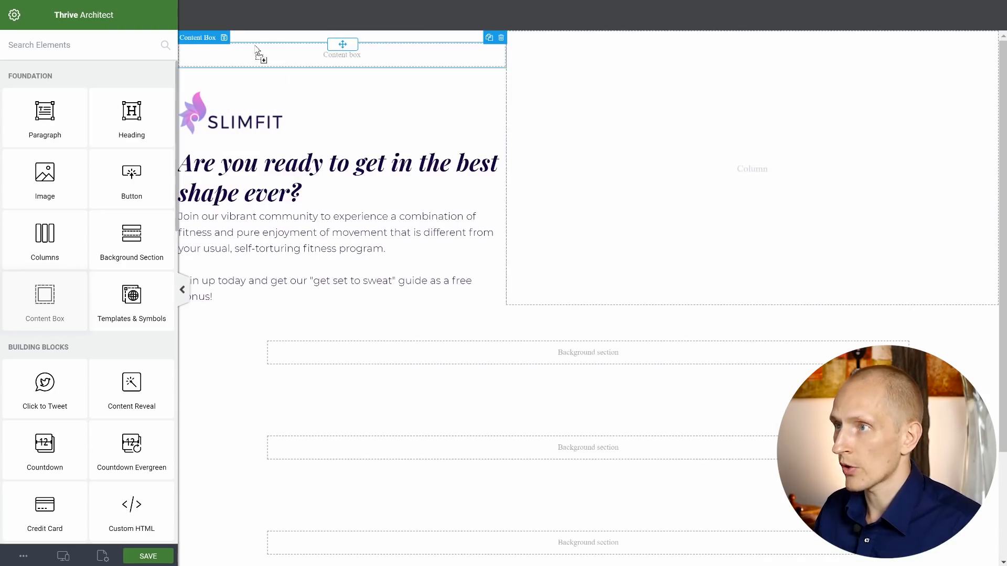
pyautogui.scroll(-5, 147, 378)
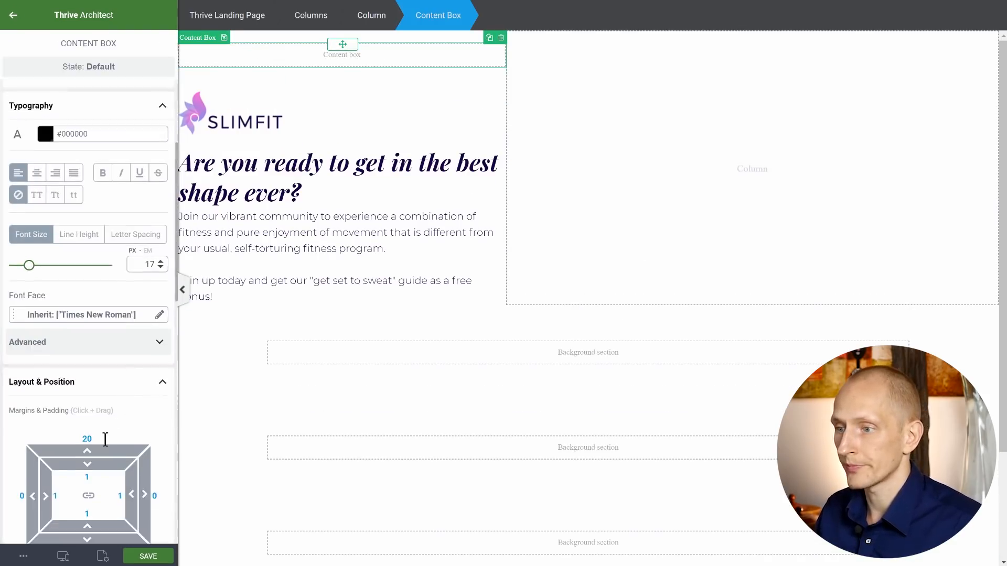
pyautogui.click(83, 378)
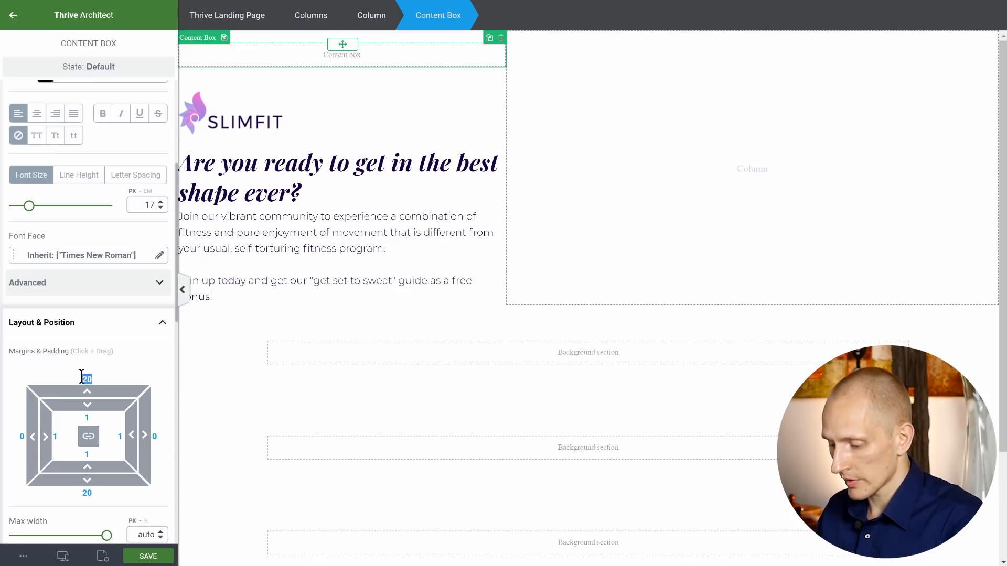
pyautogui.write('0')
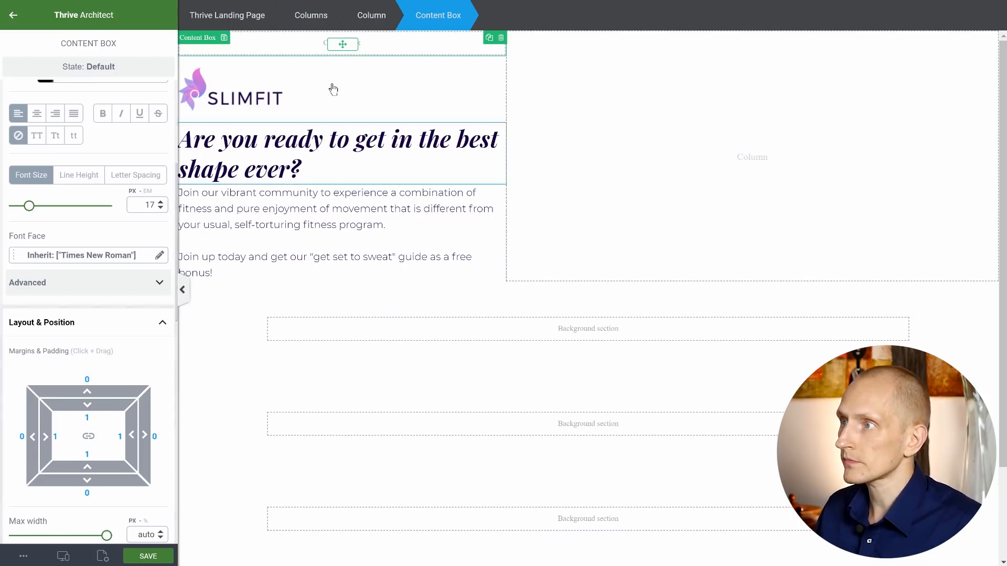
pyautogui.moveTo(343, 45); pyautogui.dragTo(335, 286)
pyautogui.moveTo(332, 284); pyautogui.dragTo(335, 288)
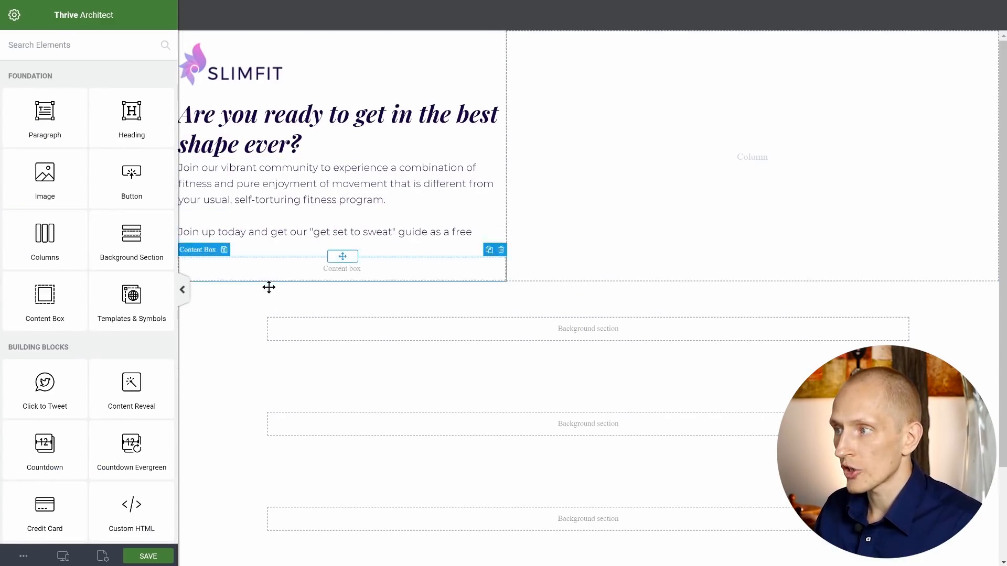
# - Set the content box's max width to 403 px and align it right so it lines up with the background sections' content
pyautogui.click(277, 275)
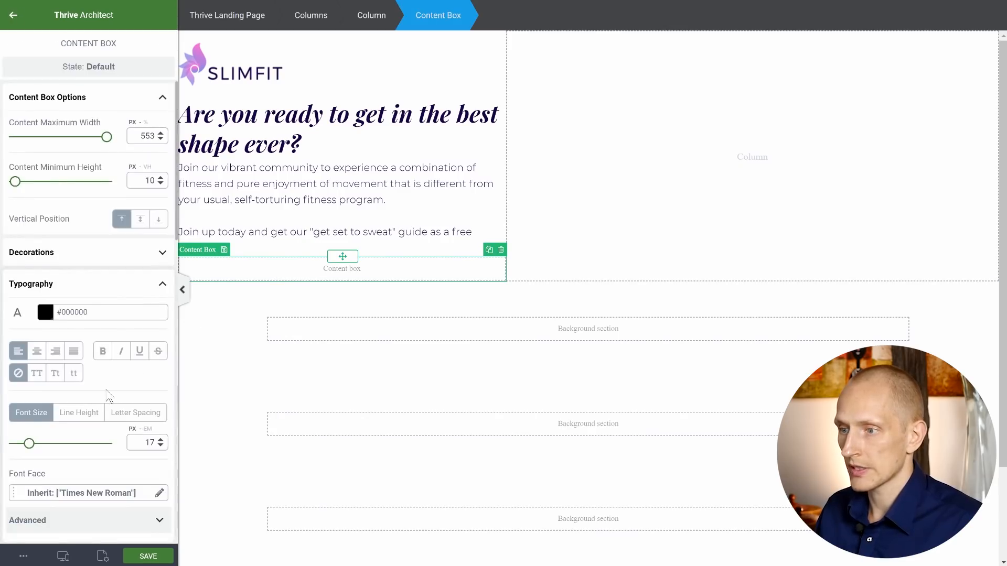
pyautogui.scroll(-7, 106, 389)
pyautogui.scroll(-1, 107, 383)
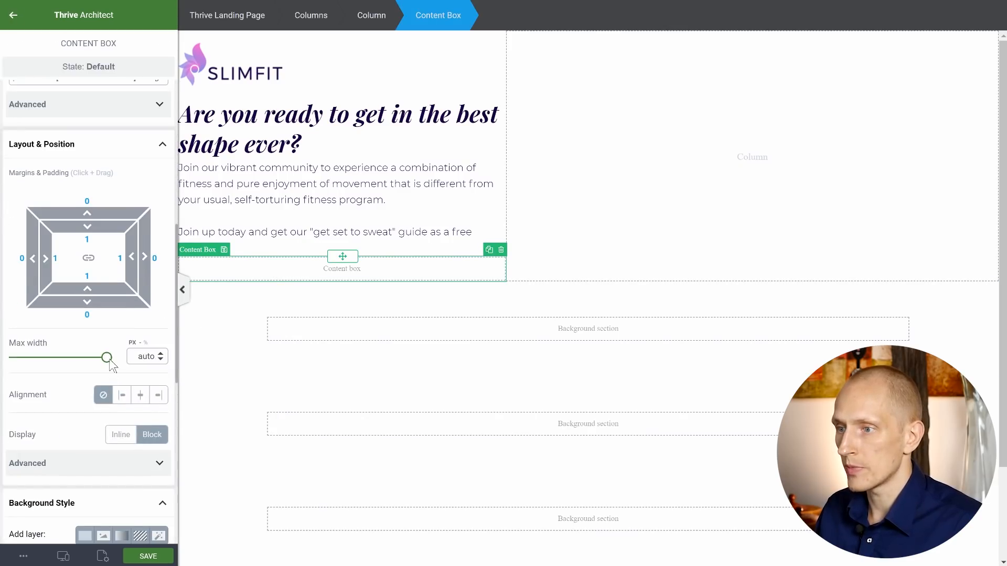
pyautogui.moveTo(107, 358); pyautogui.dragTo(82, 360)
pyautogui.click(159, 395)
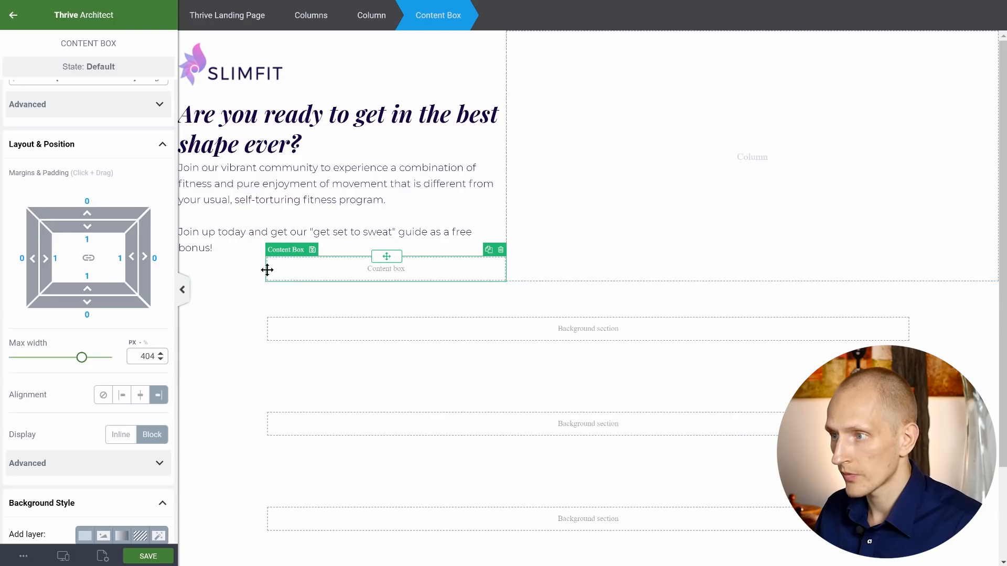
pyautogui.moveTo(83, 361); pyautogui.dragTo(82, 362)
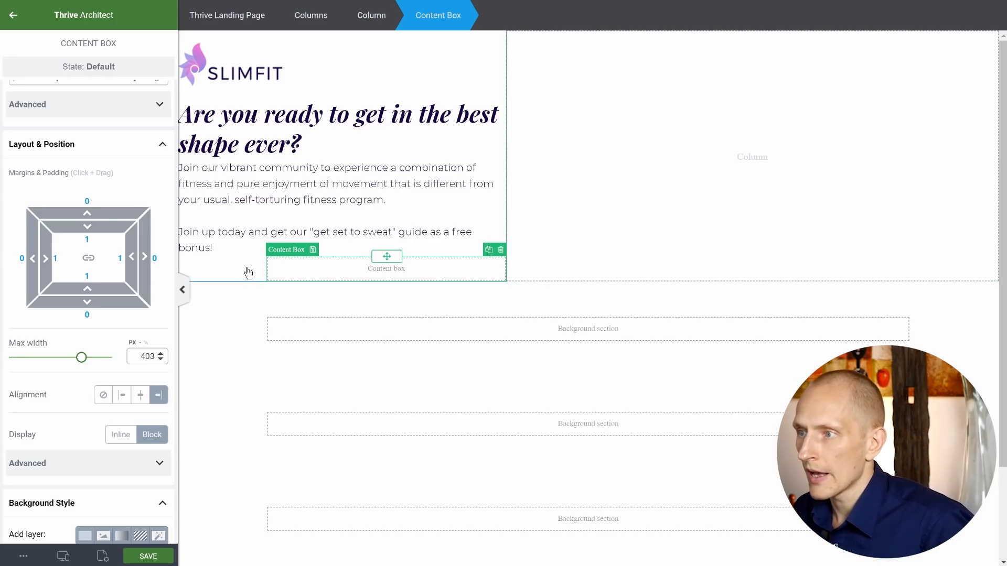
# - Move the logo, heading and paragraph into the content box, keeping that order
pyautogui.click(231, 46)
pyautogui.moveTo(232, 45); pyautogui.dragTo(367, 278)
pyautogui.click(259, 60)
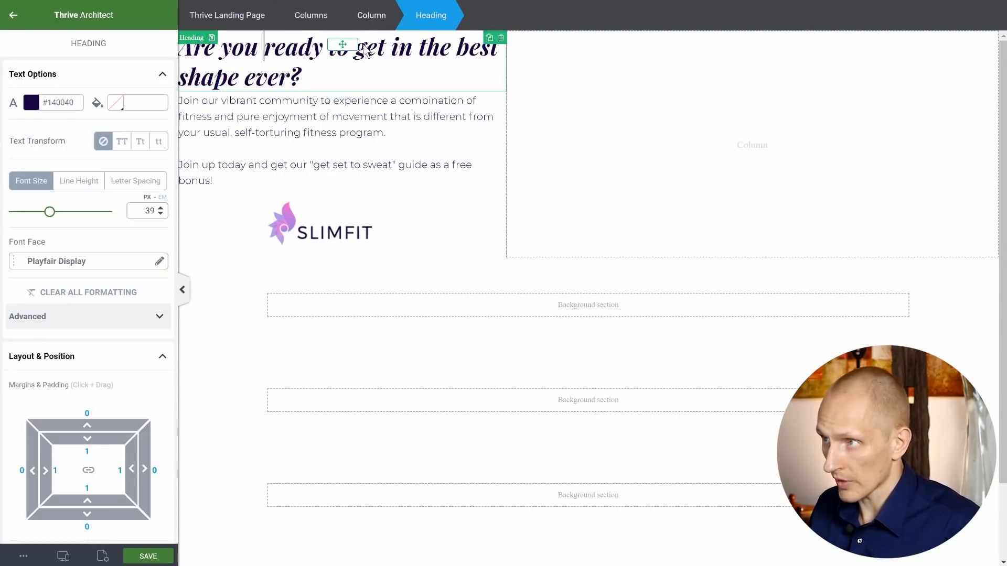
pyautogui.moveTo(338, 75); pyautogui.dragTo(341, 244)
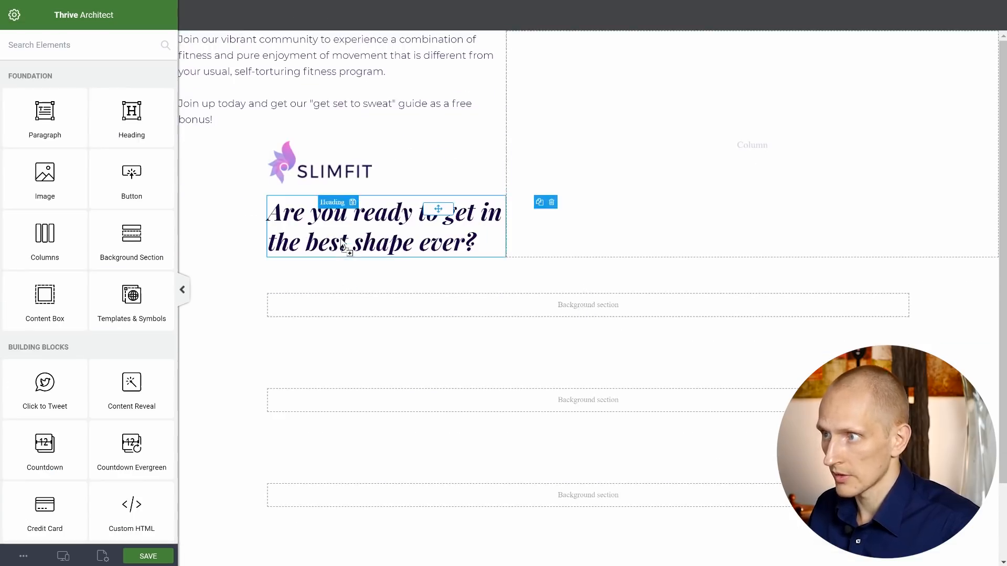
pyautogui.moveTo(343, 44); pyautogui.dragTo(347, 246)
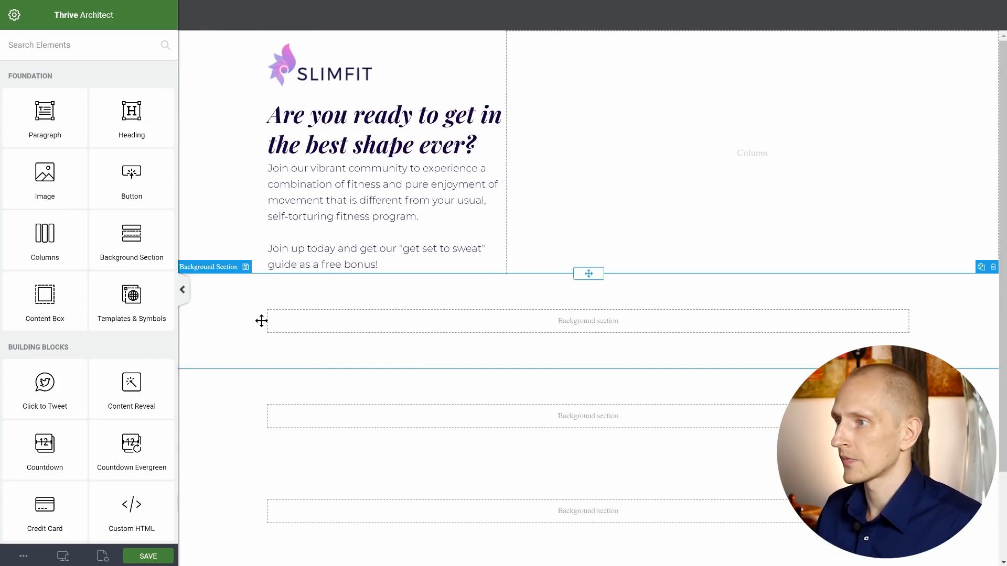
# - Set the first column's left and right padding to 20
pyautogui.click(235, 165)
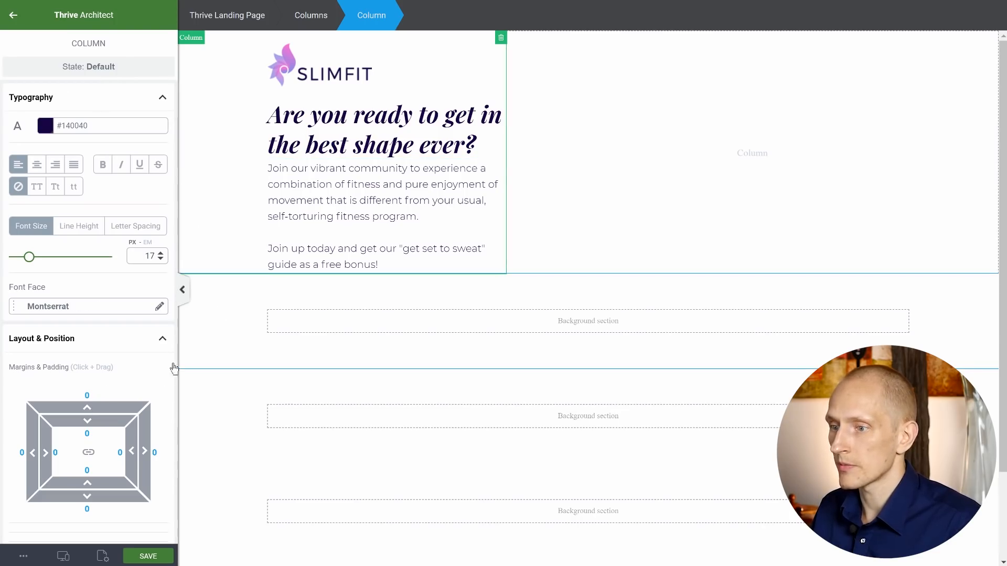
pyautogui.click(55, 453)
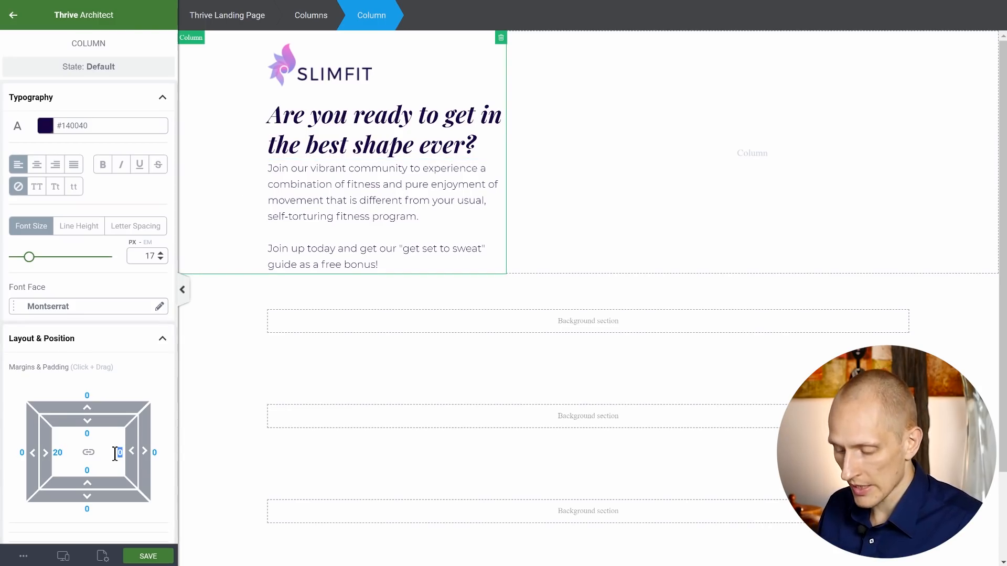
pyautogui.write('20')
pyautogui.press('Return')
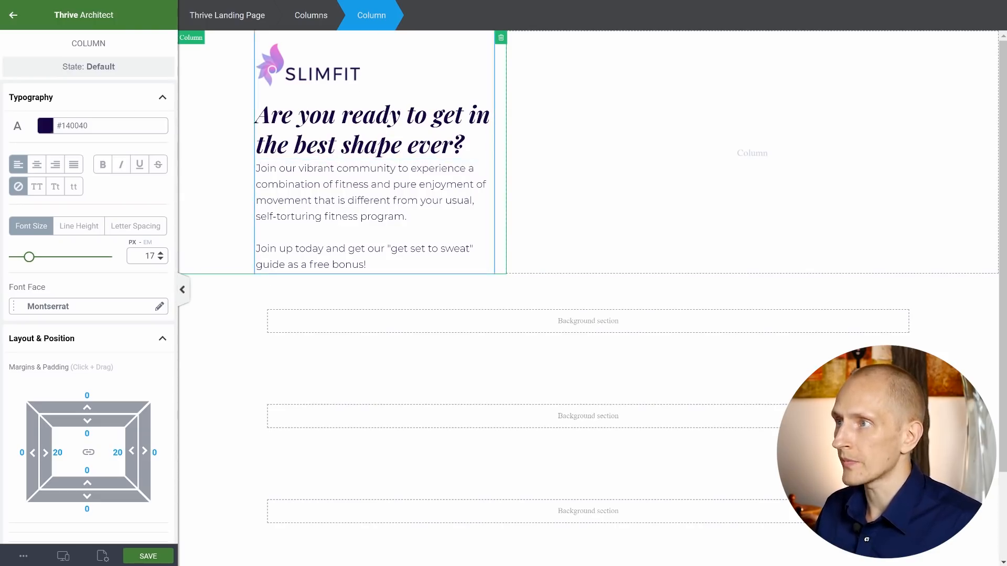
# - Reduce the content box's max width to 382 px to realign it with the background sections' content
pyautogui.click(360, 79)
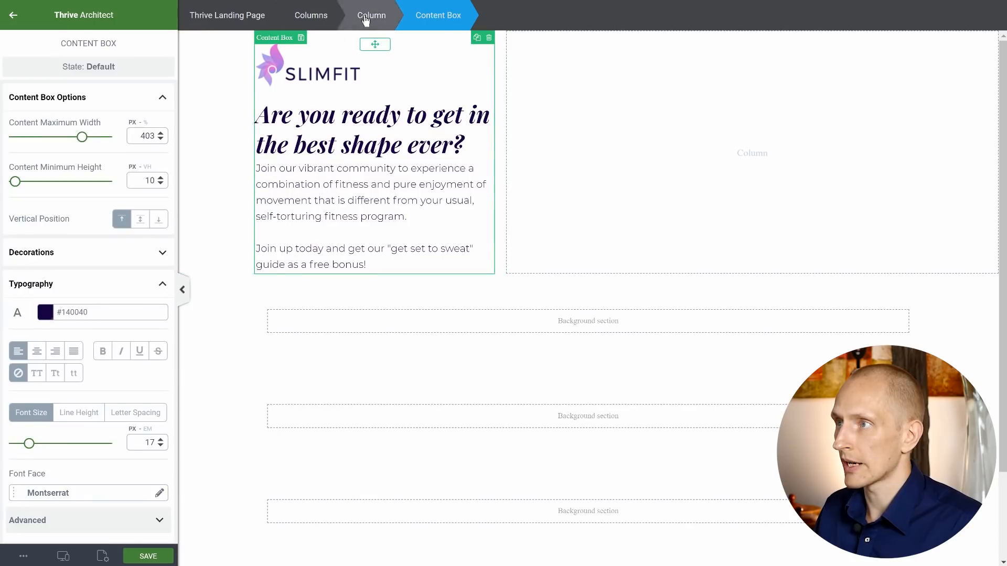
pyautogui.scroll(-2, 72, 344)
pyautogui.scroll(-4, 72, 343)
pyautogui.moveTo(86, 420); pyautogui.dragTo(84, 420)
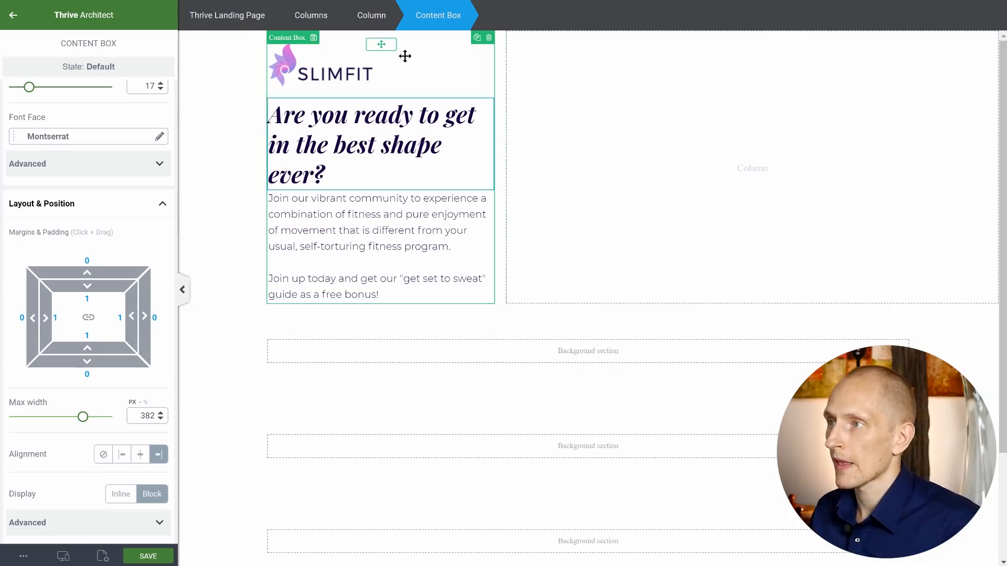
# - Add fitbrand-title-1 from the media library as the second column's stretched background image, anchored at top center
pyautogui.click(554, 152)
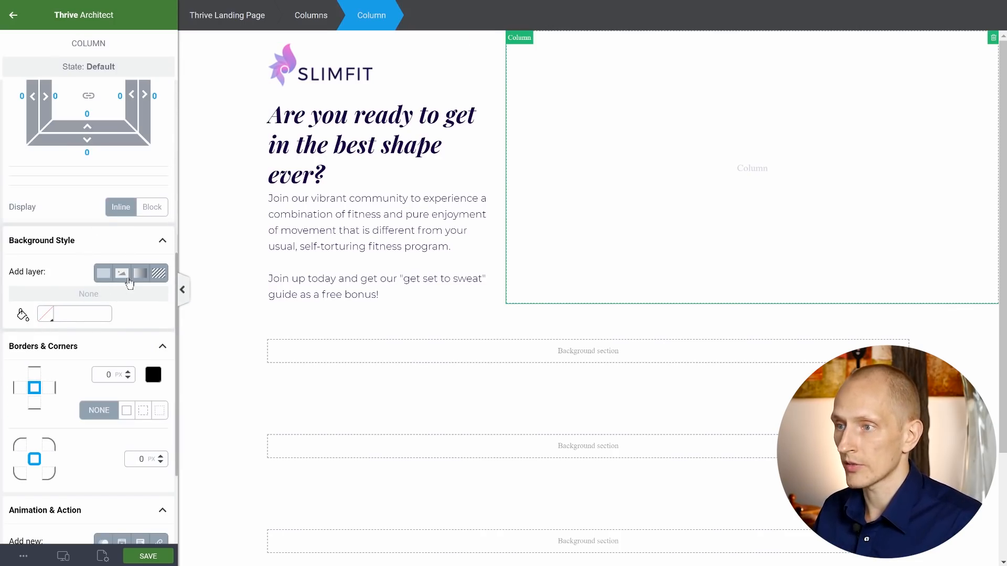
pyautogui.click(122, 273)
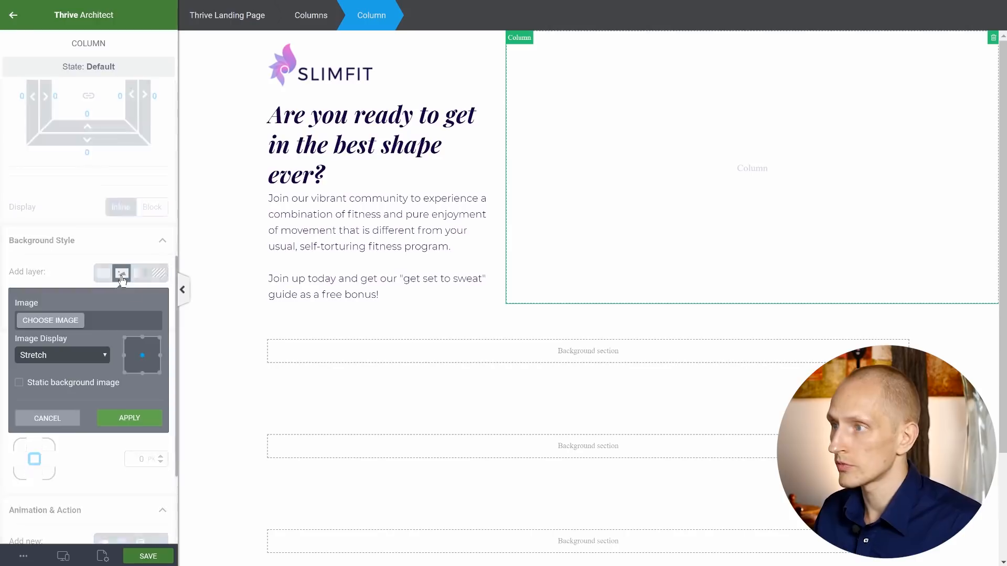
pyautogui.click(68, 325)
pyautogui.click(372, 258)
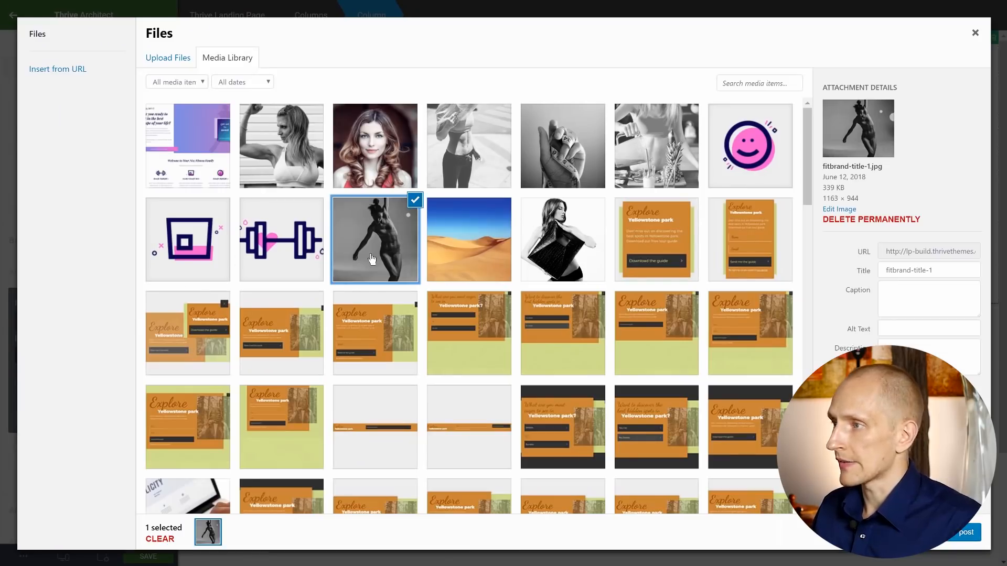
pyautogui.click(957, 537)
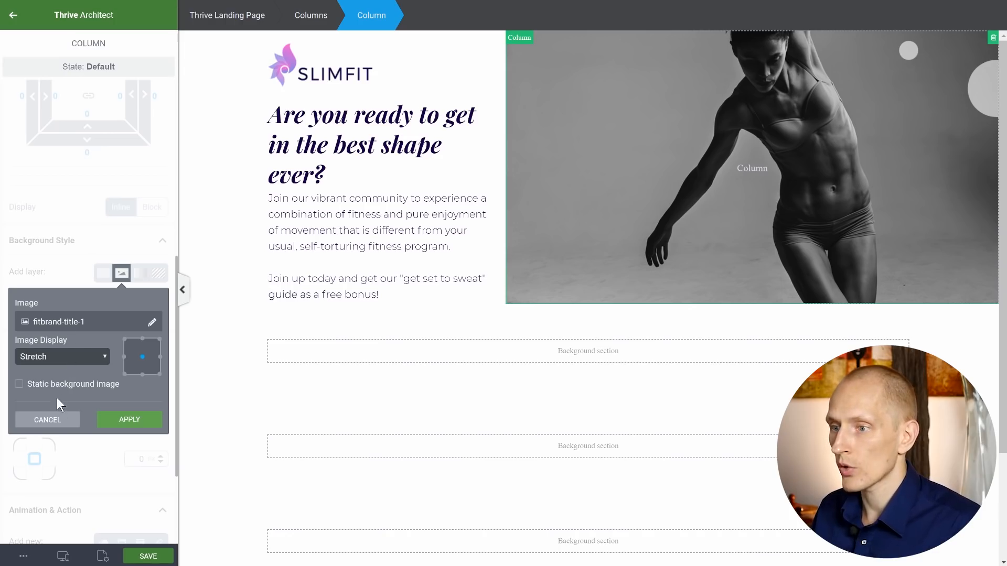
pyautogui.click(142, 340)
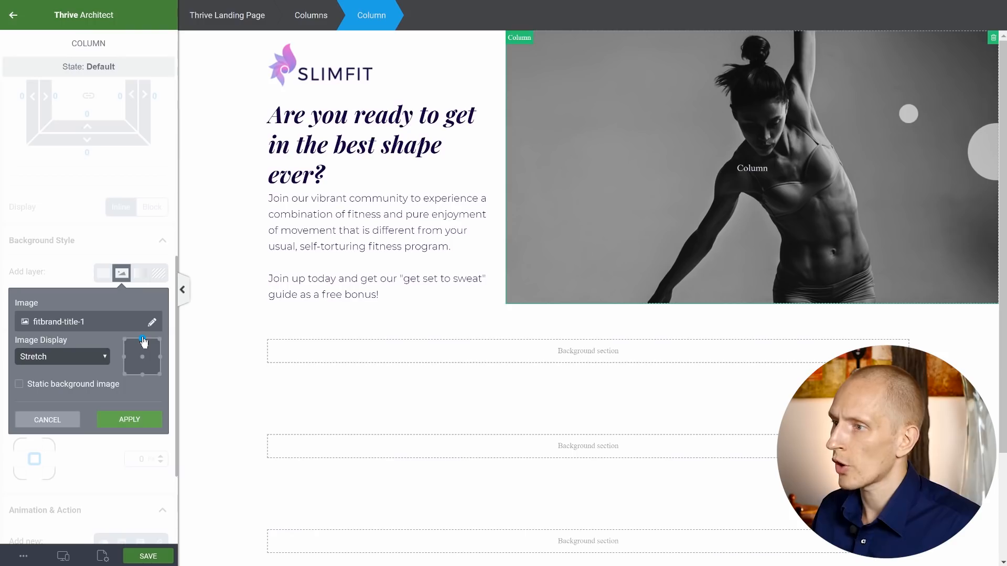
pyautogui.click(141, 419)
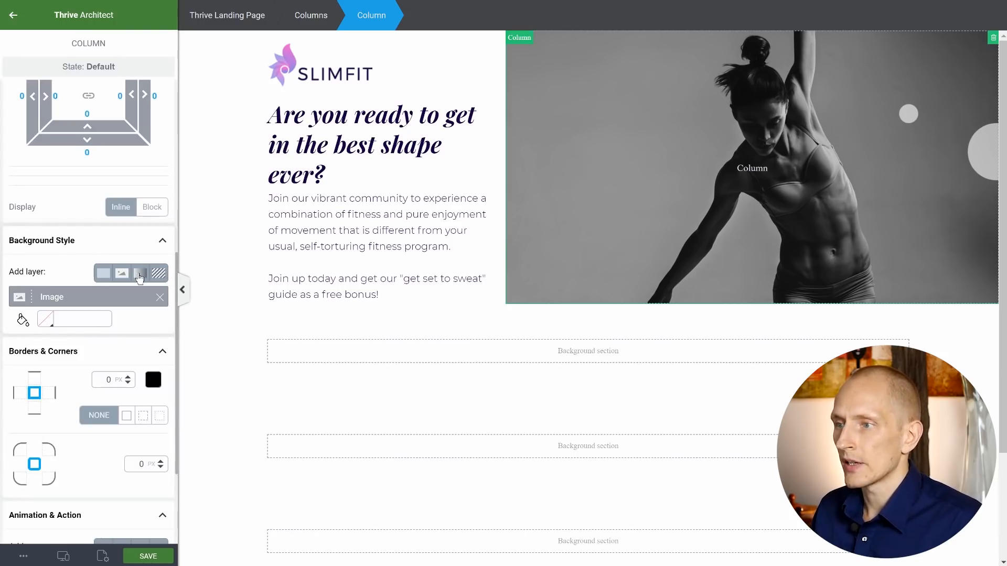
# - Overlay a 90-degree linear gradient on the second column's image, starting with #7a8de5 saved to favorites and set to 70% opacity
pyautogui.click(140, 274)
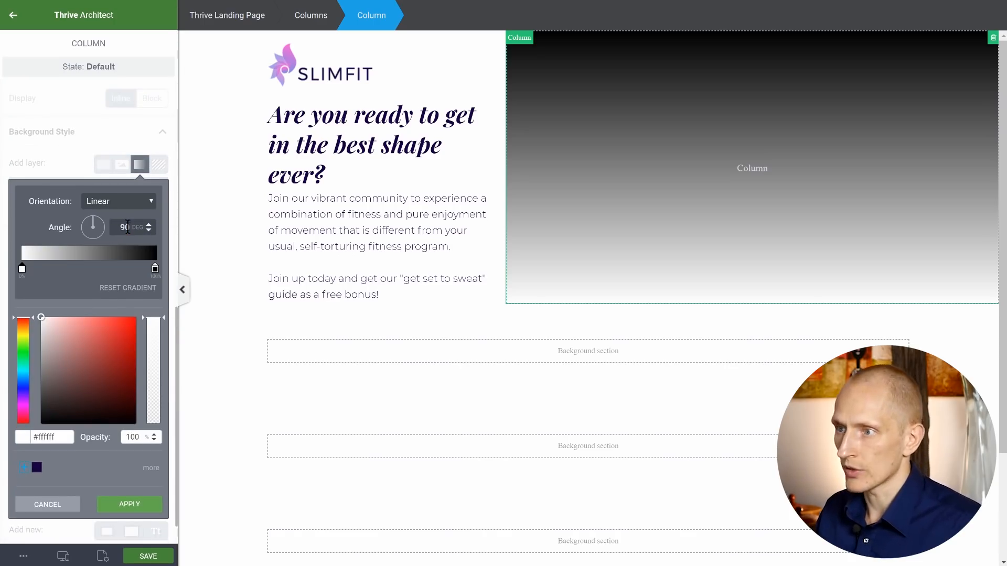
pyautogui.click(87, 283)
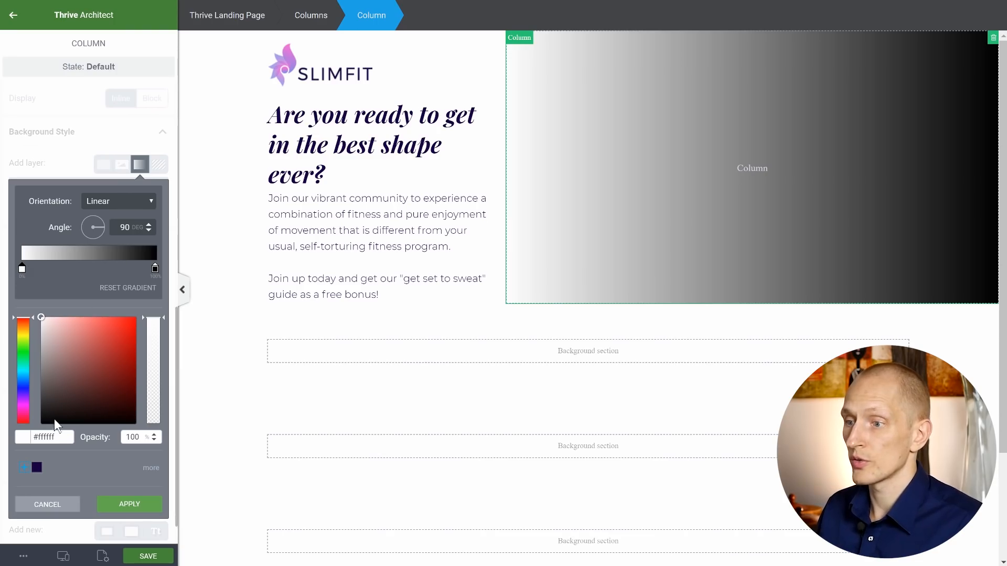
pyautogui.doubleClick(56, 439)
pyautogui.write('#7a8de5')
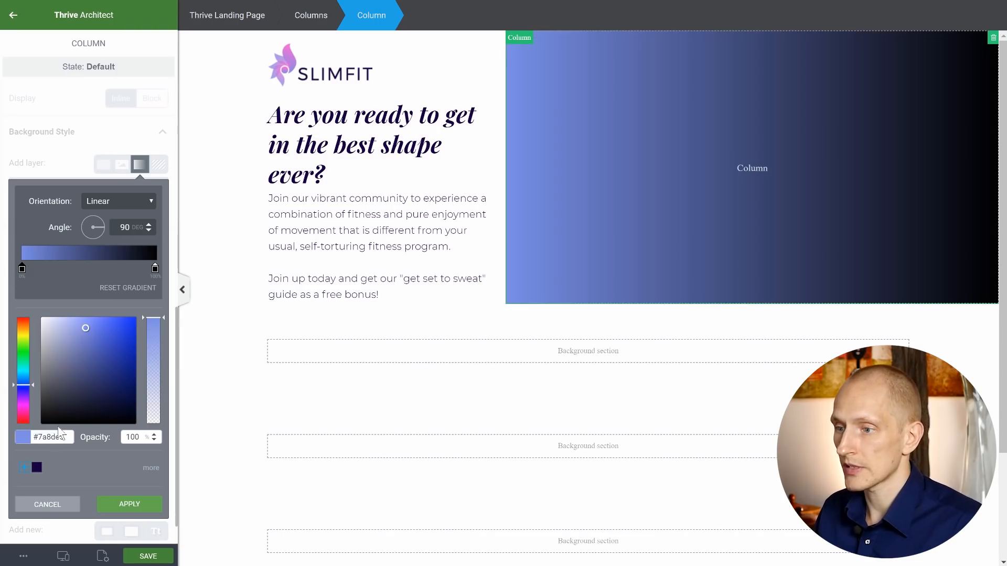
pyautogui.click(25, 468)
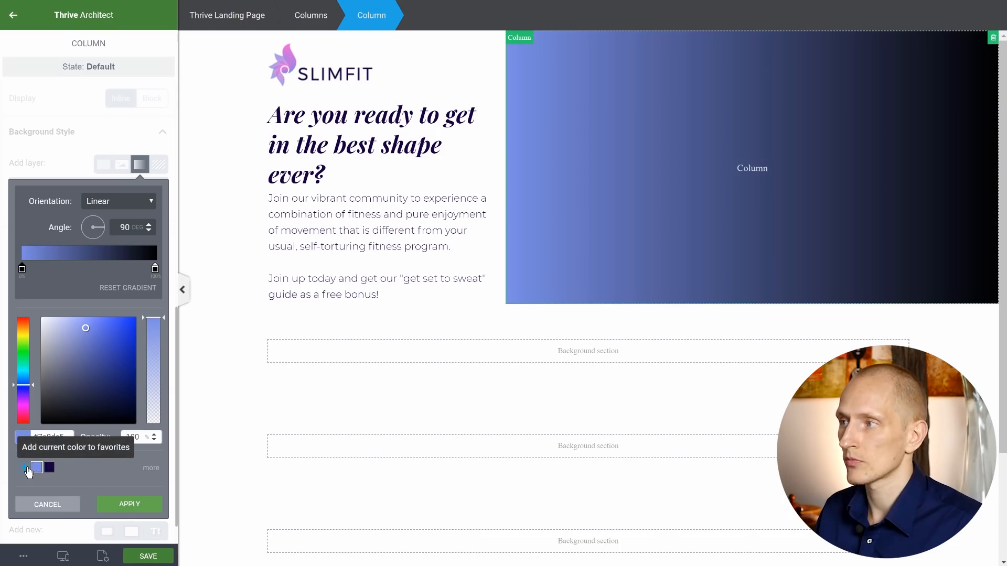
pyautogui.doubleClick(134, 439)
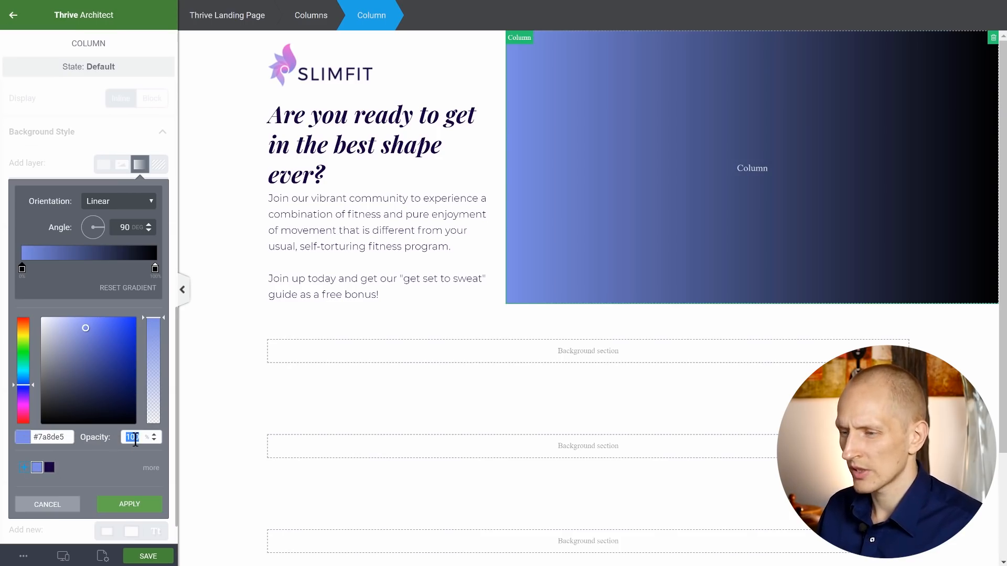
pyautogui.write('70')
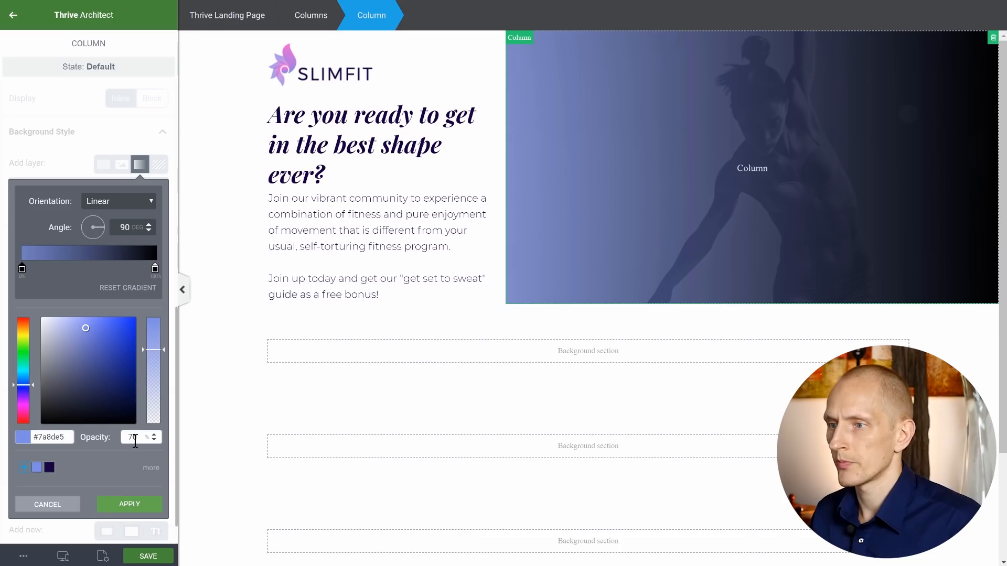
# - Set the gradient's end color to #f65fd0 at 70% opacity, save that color to favorites, and apply the gradient
pyautogui.click(156, 267)
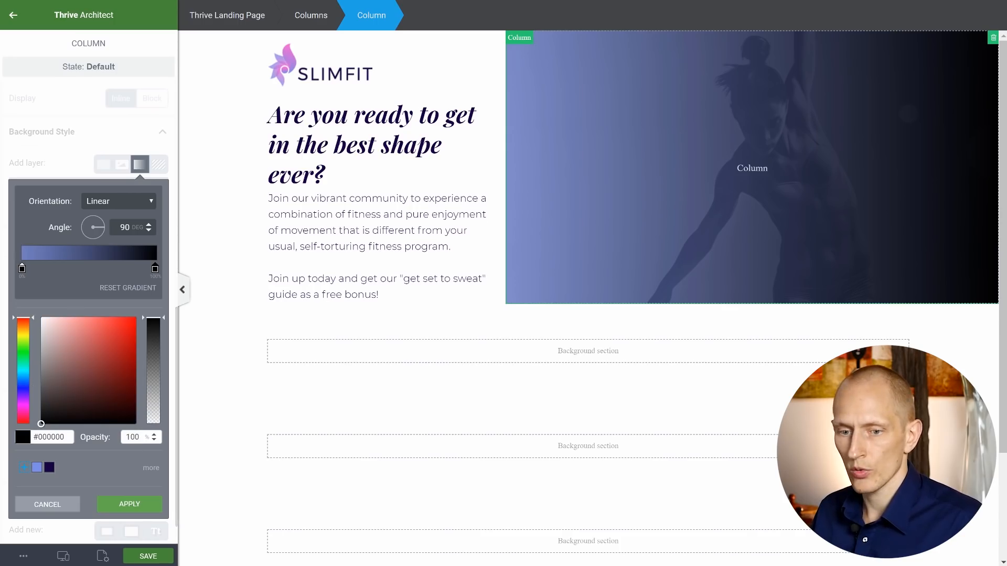
pyautogui.tripleClick(56, 437)
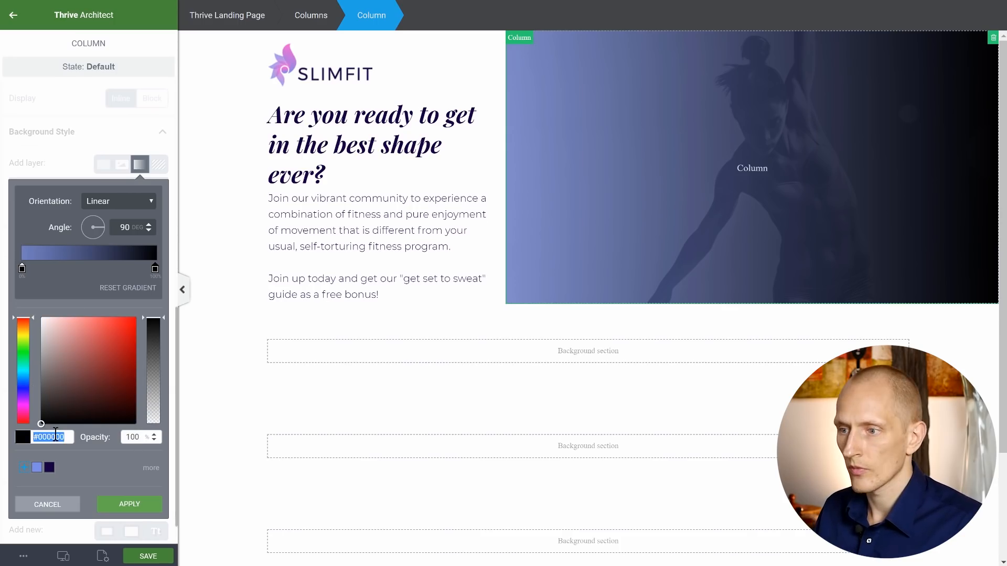
pyautogui.write('#f65fc0')
pyautogui.click(23, 467)
pyautogui.doubleClick(135, 437)
pyautogui.write('70')
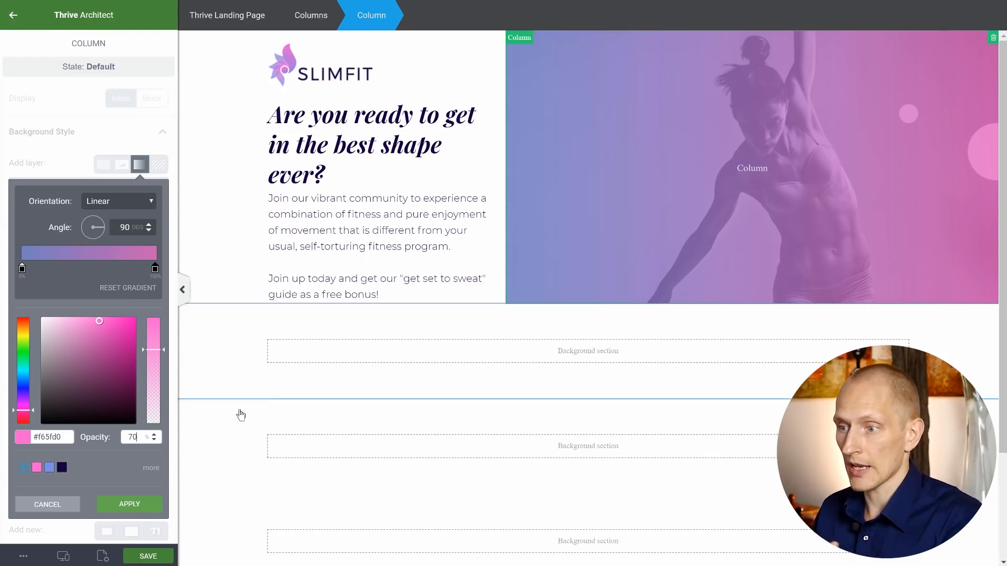
pyautogui.click(121, 508)
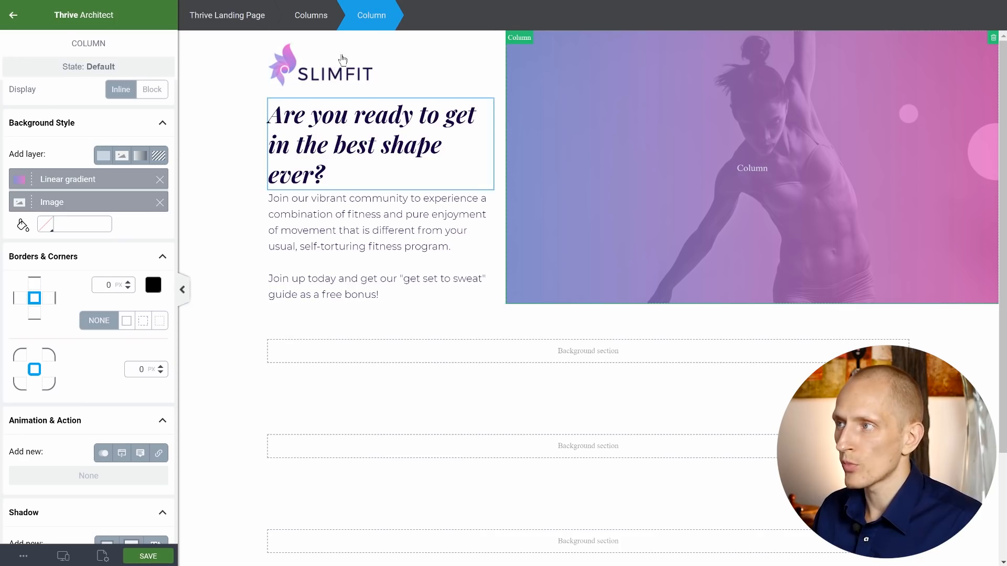
# - Try a top padding of 40 on the whole columns element and reset it to 0
pyautogui.click(310, 17)
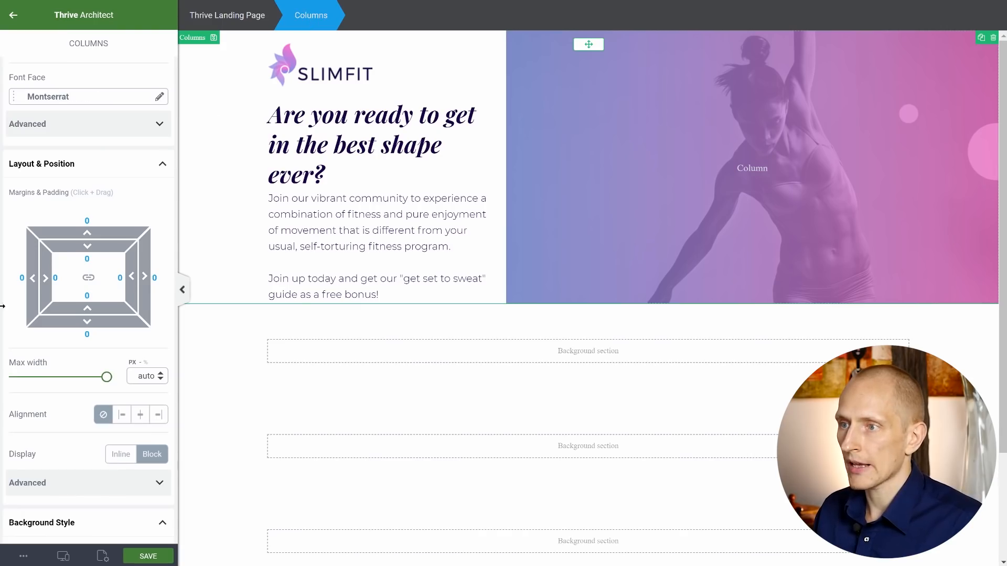
pyautogui.click(87, 259)
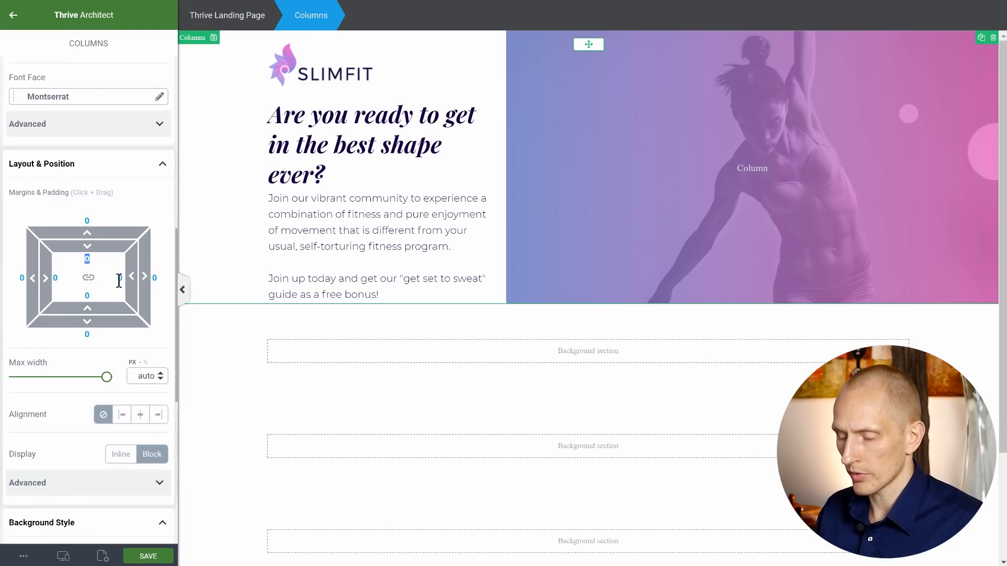
pyautogui.write('40')
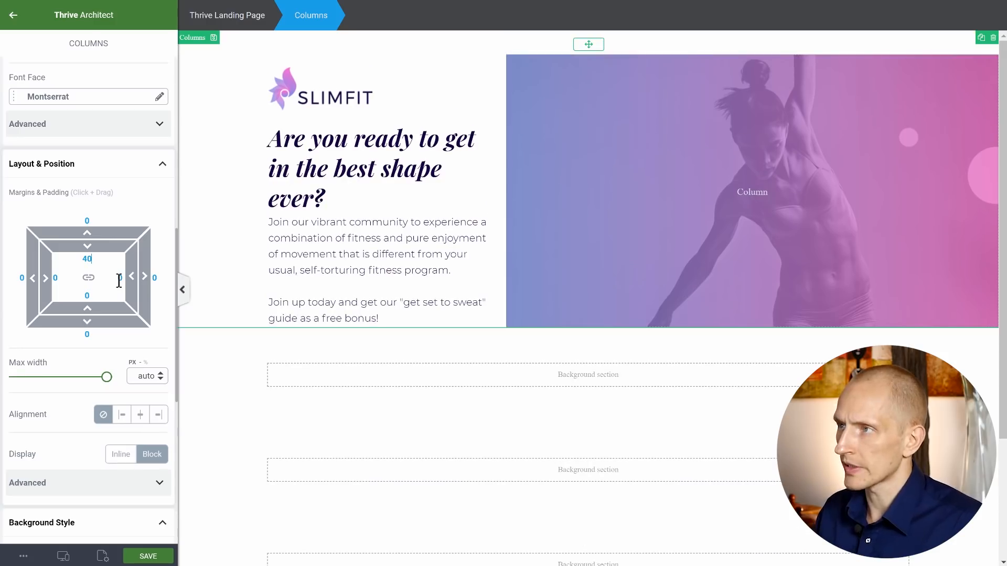
pyautogui.click(89, 264)
pyautogui.write('0')
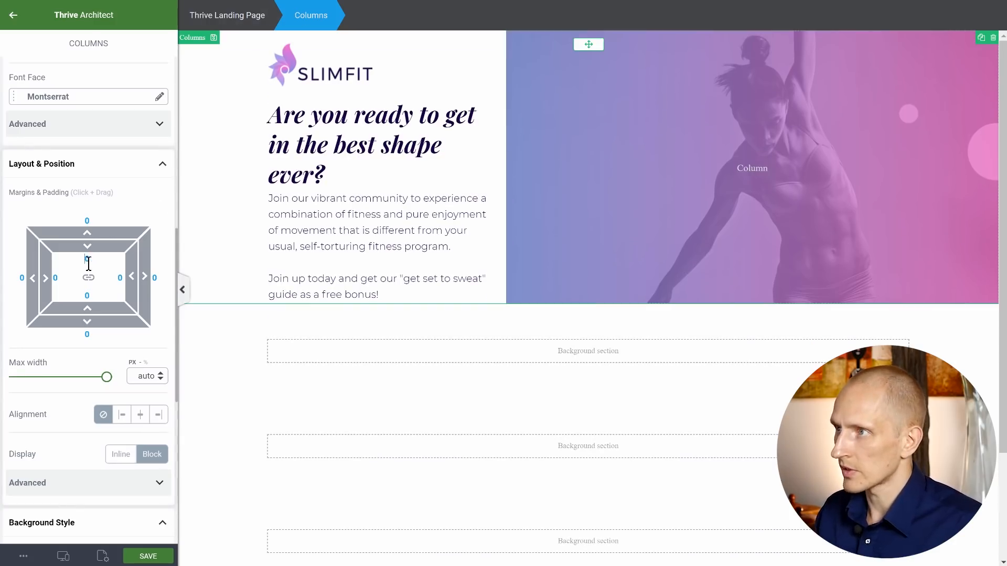
# - Set the first column's top padding to 40 and its bottom padding to 20
pyautogui.click(257, 150)
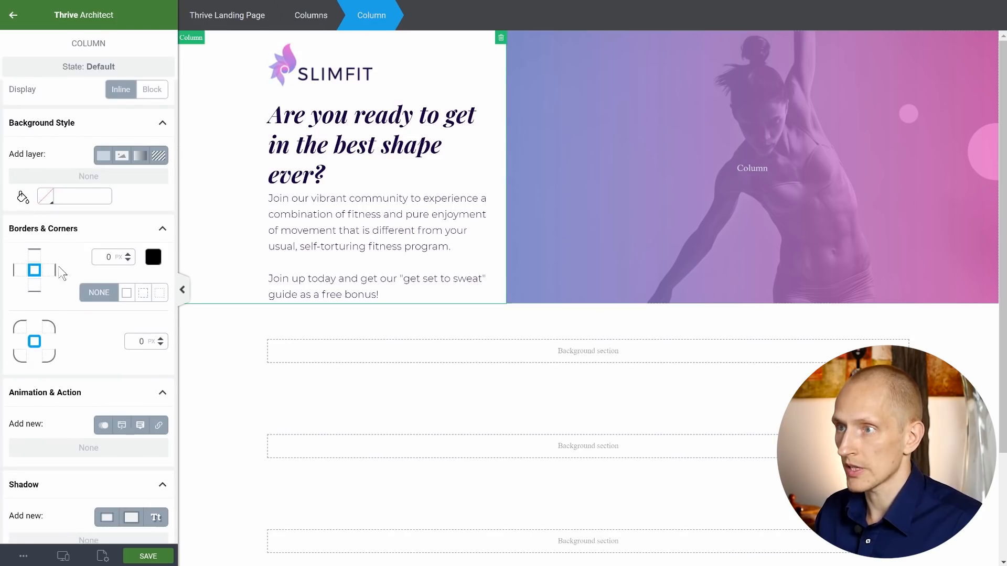
pyautogui.scroll(-1, 97, 334)
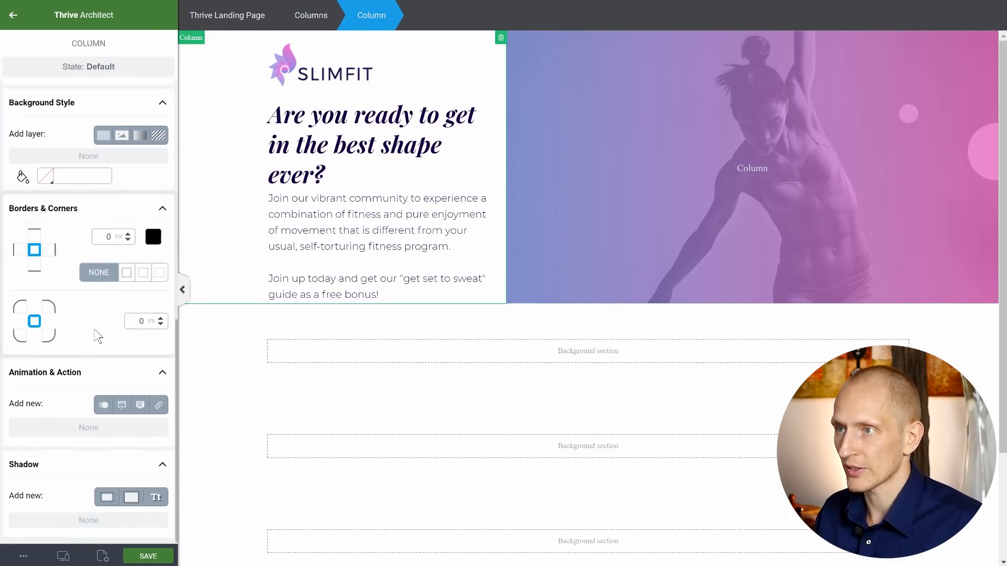
pyautogui.scroll(8, 98, 335)
pyautogui.click(86, 355)
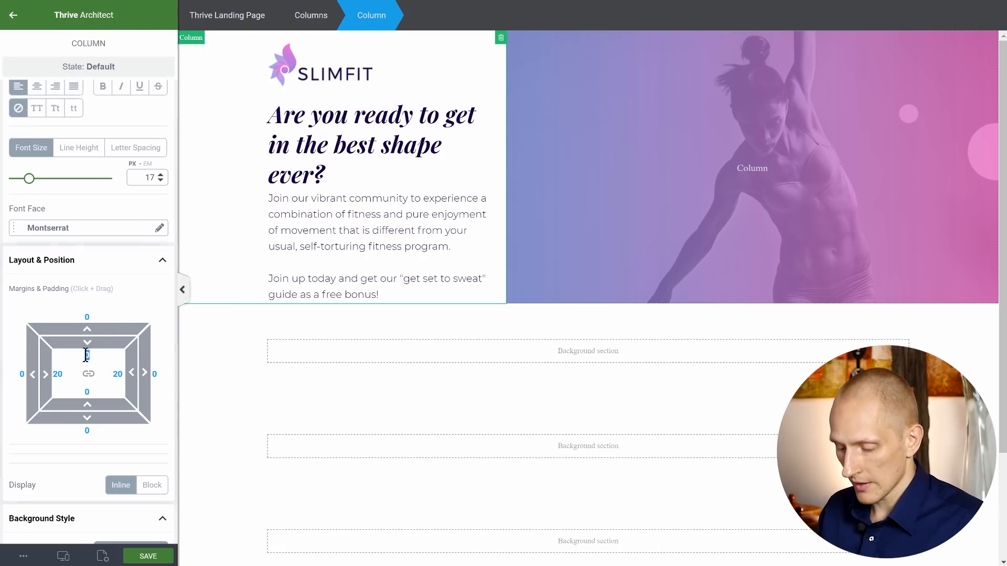
pyautogui.write('40')
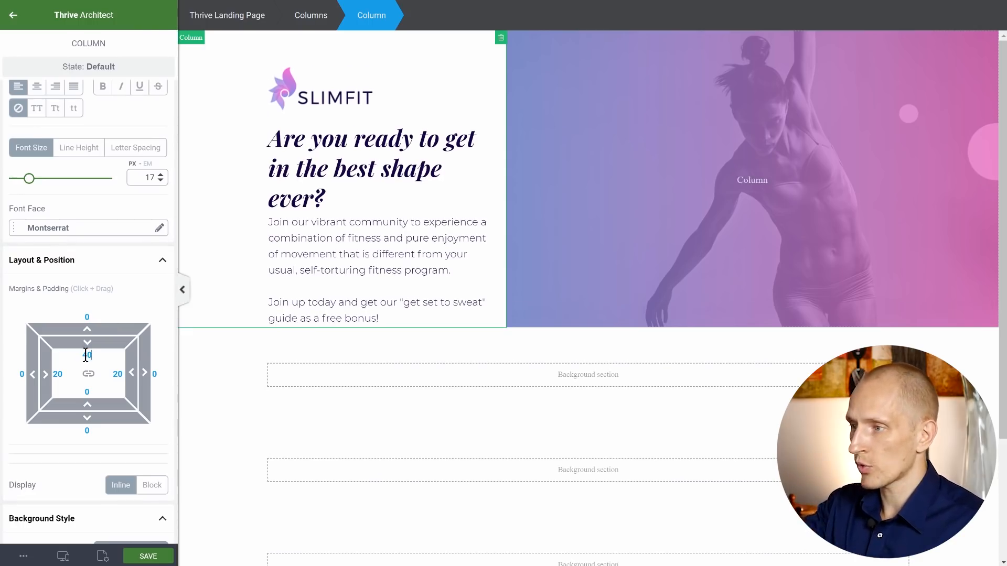
pyautogui.click(86, 391)
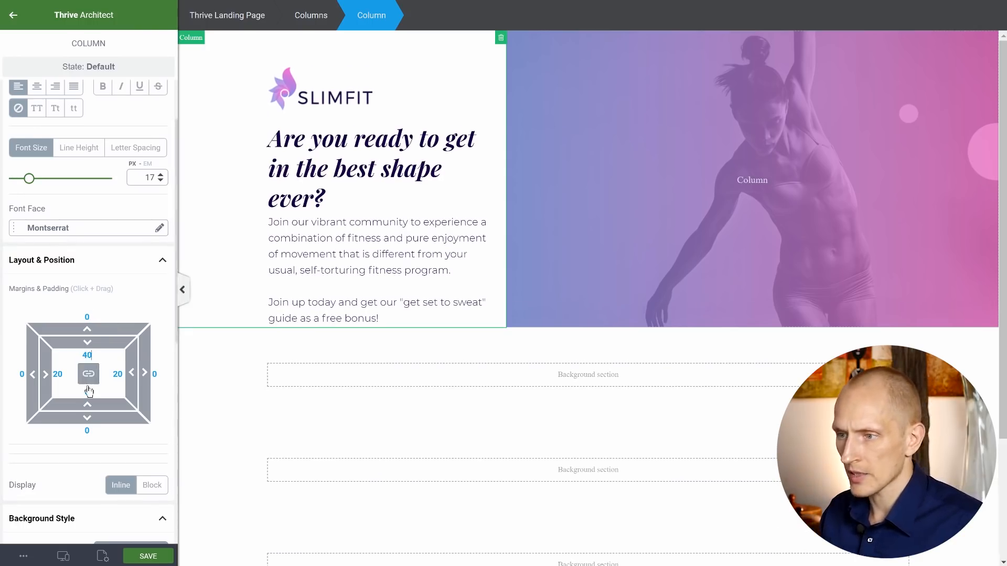
pyautogui.write('20')
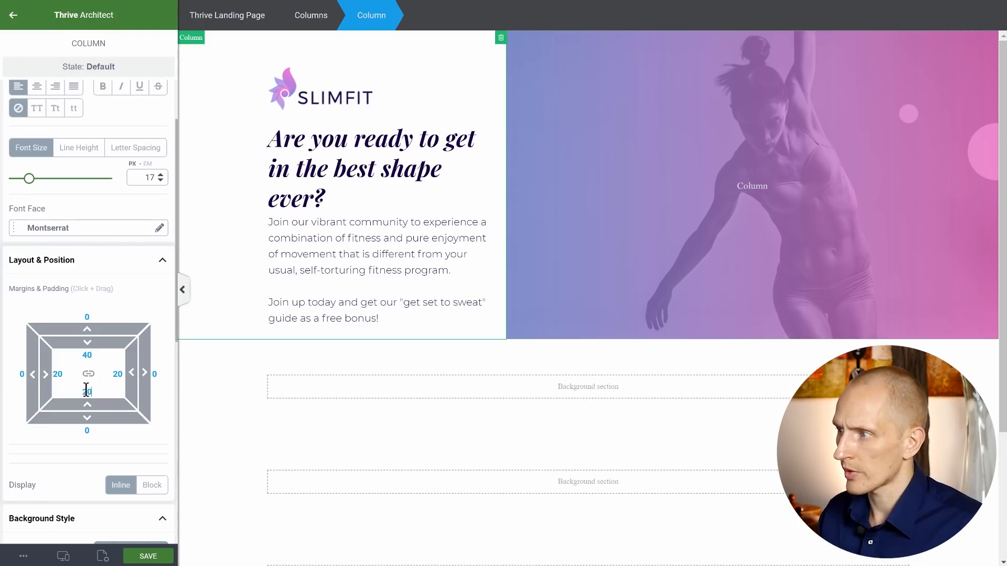
# - Insert a button element below the paragraph inside the hero's content box
pyautogui.click(14, 16)
pyautogui.moveTo(140, 180); pyautogui.dragTo(366, 326)
pyautogui.moveTo(364, 325); pyautogui.dragTo(367, 329)
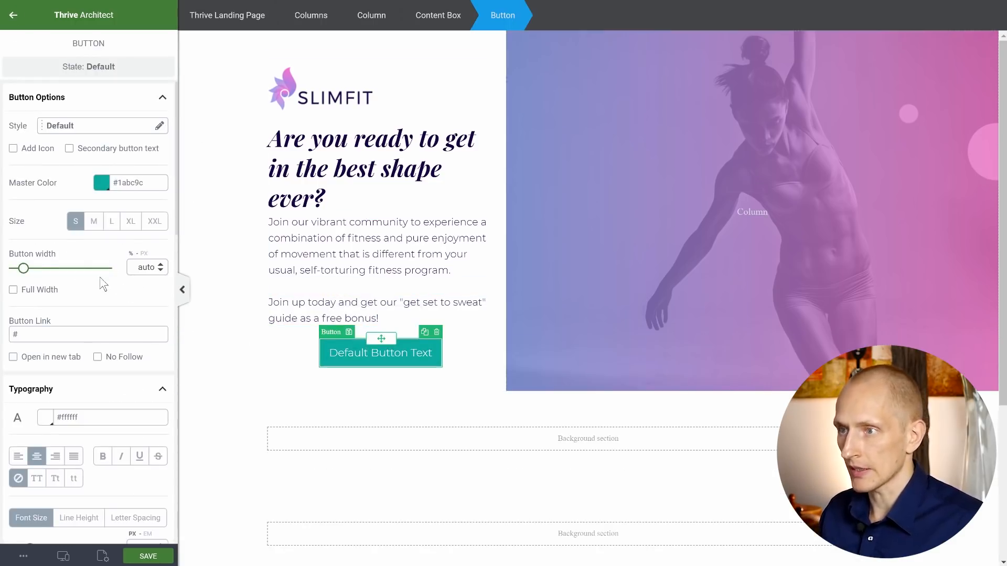
# - Make the new button full width and set its master color to the favorite pink #f65fd0
pyautogui.click(45, 294)
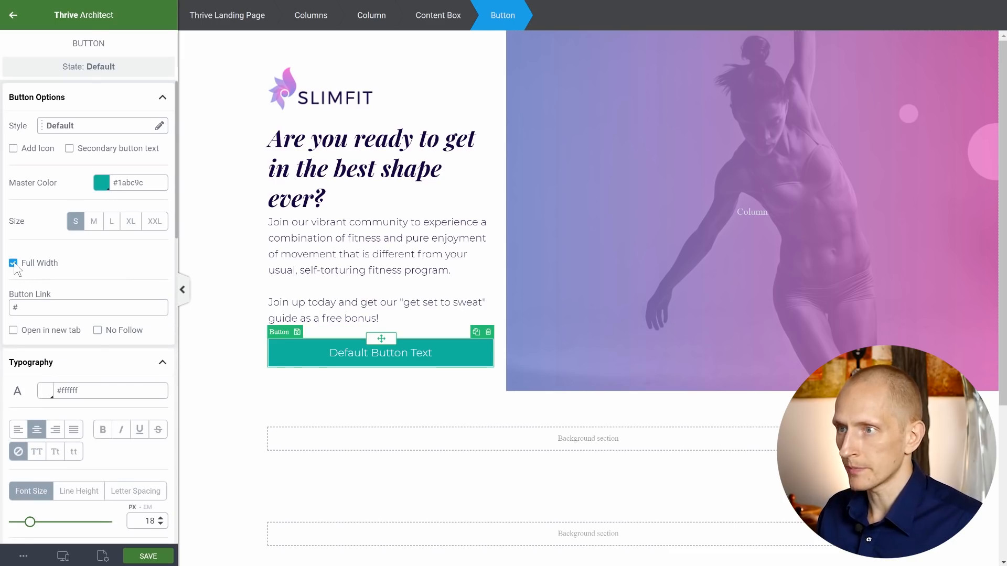
pyautogui.click(103, 183)
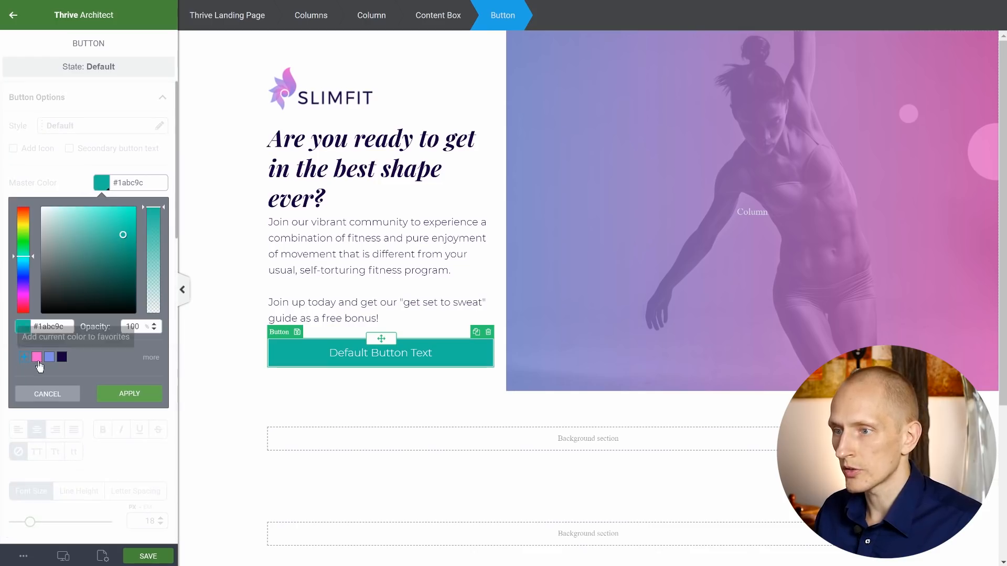
pyautogui.click(38, 359)
pyautogui.click(124, 397)
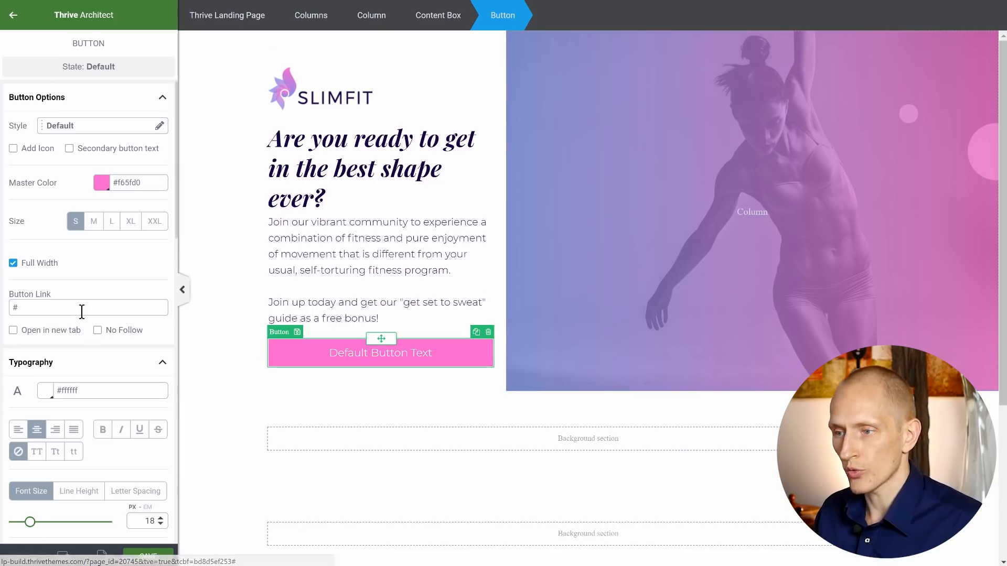
# - Add a linear background gradient at 90 degrees to the button, running from blue #7a8de5 to pink #f65fd0
pyautogui.scroll(-5, 82, 312)
pyautogui.scroll(-2, 84, 318)
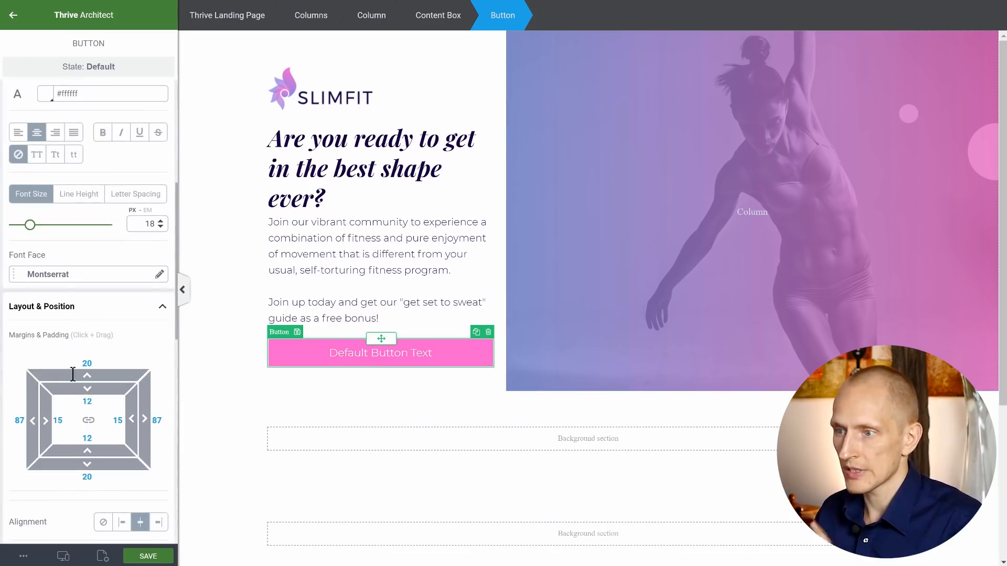
pyautogui.scroll(-4, 77, 394)
pyautogui.scroll(-2, 76, 394)
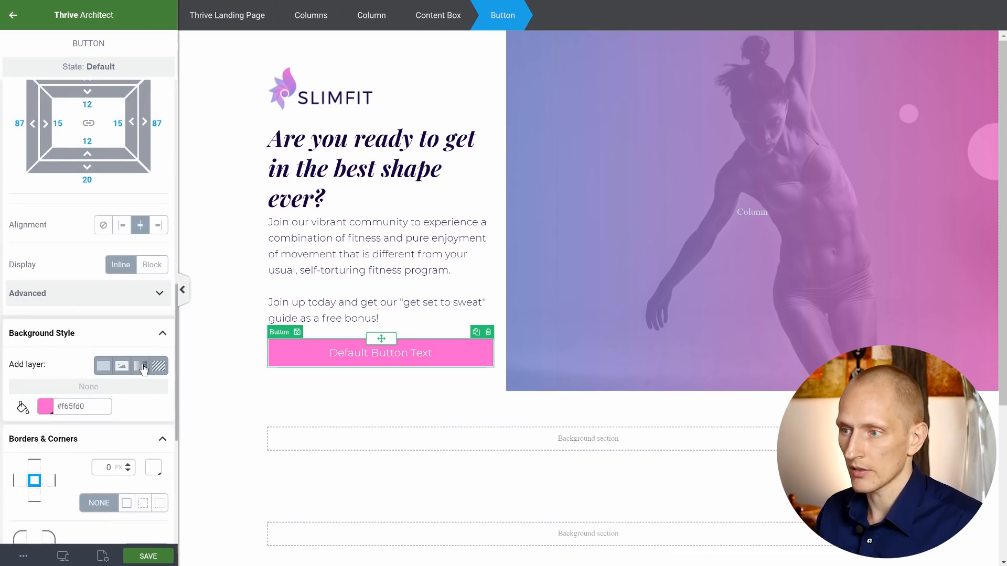
pyautogui.click(140, 363)
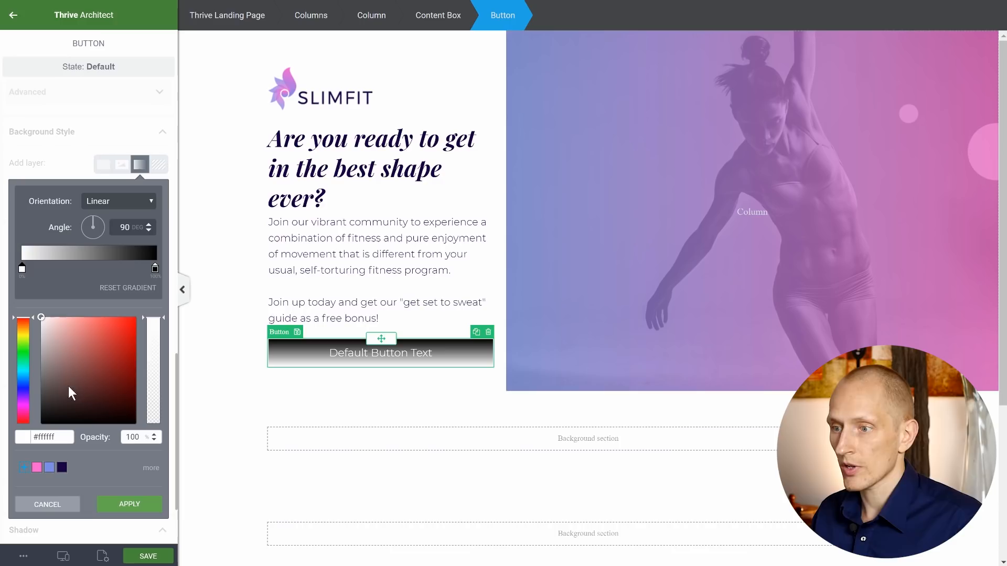
pyautogui.click(22, 268)
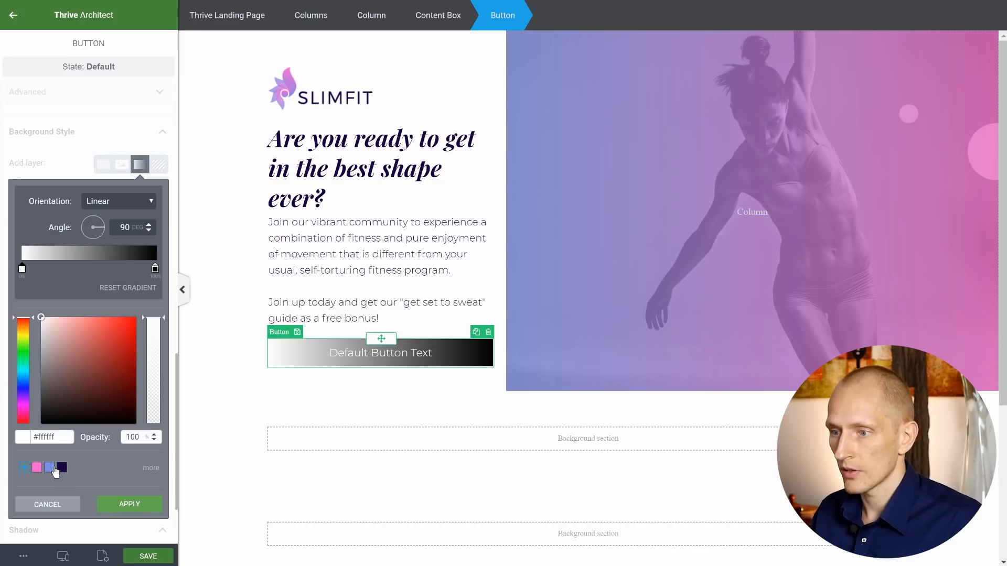
pyautogui.click(54, 467)
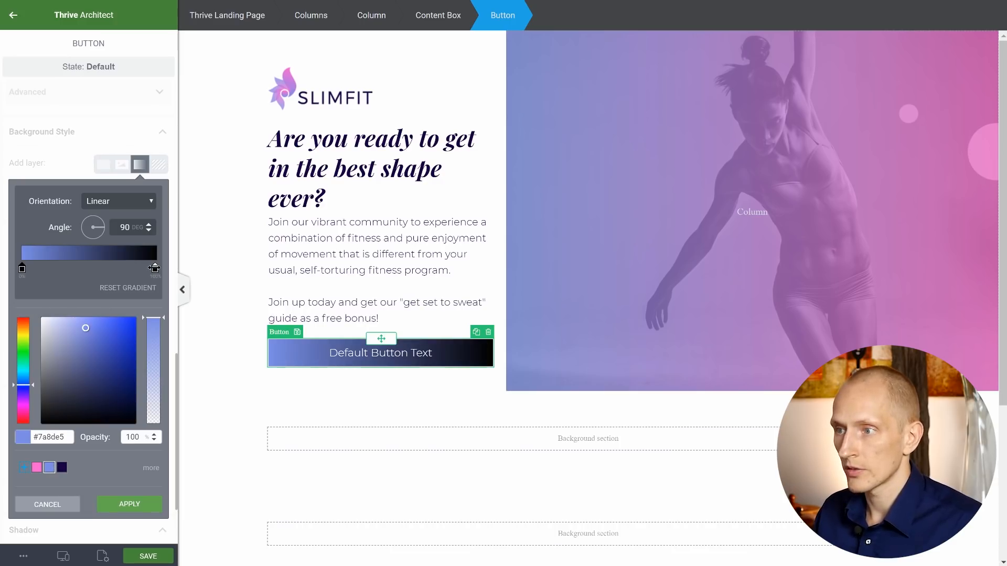
pyautogui.click(155, 269)
pyautogui.click(37, 467)
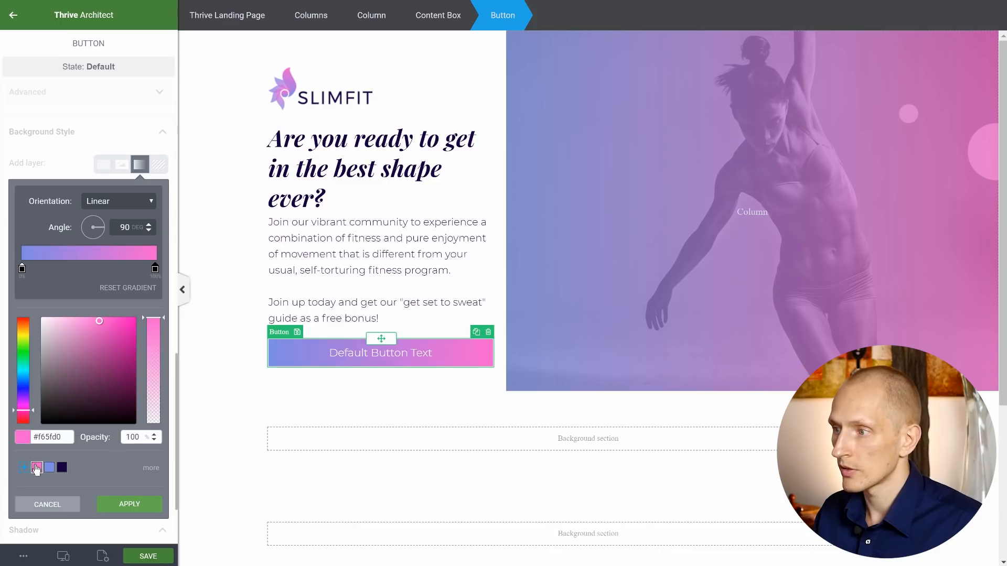
pyautogui.click(111, 504)
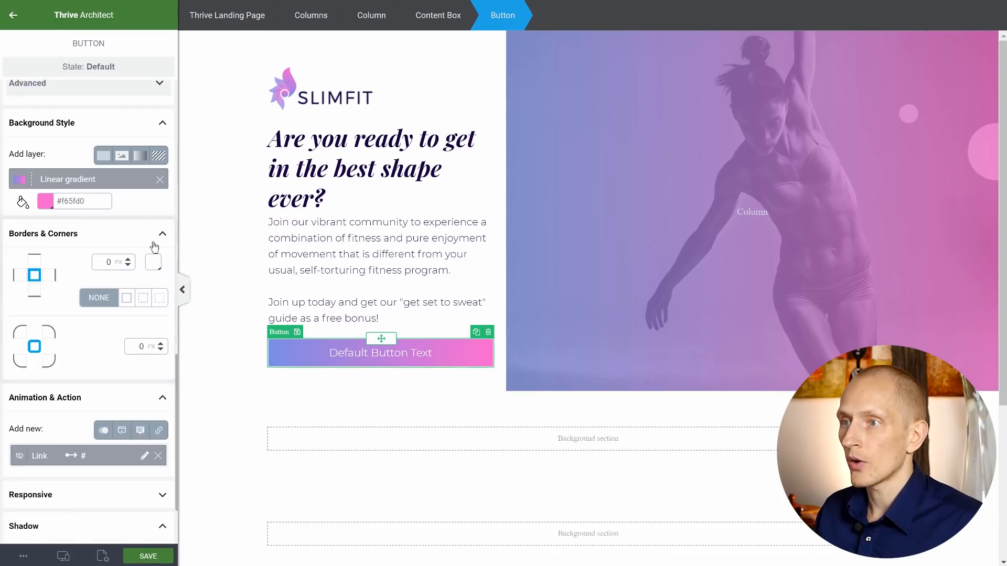
# - Add an icon to the button and place it on the right side of the button text
pyautogui.scroll(10, 136, 199)
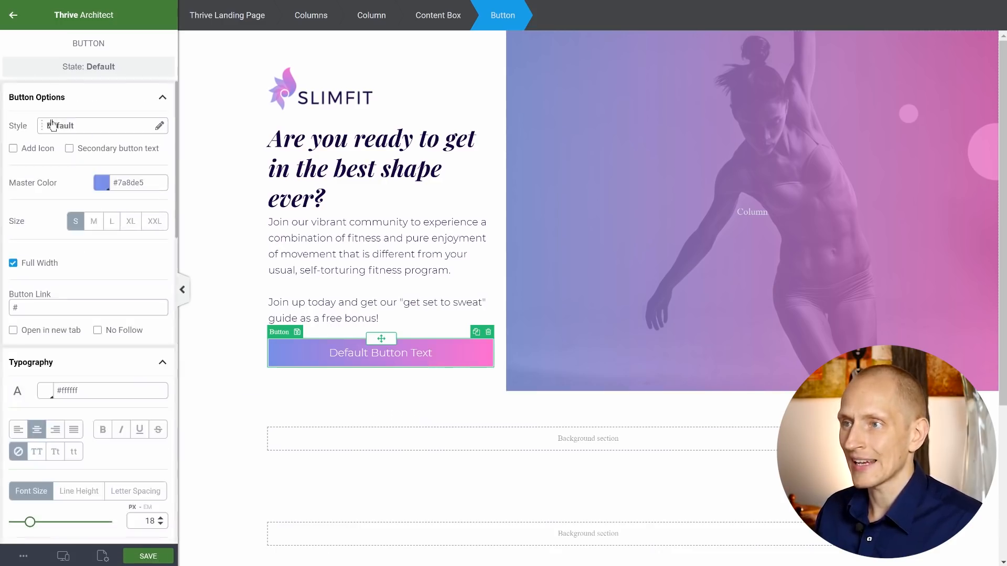
pyautogui.click(13, 148)
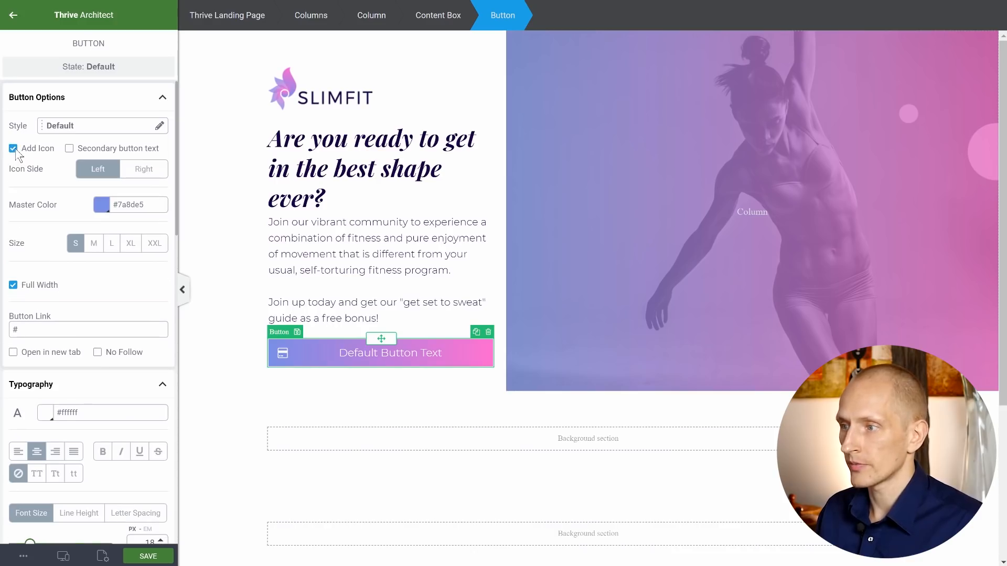
pyautogui.click(145, 169)
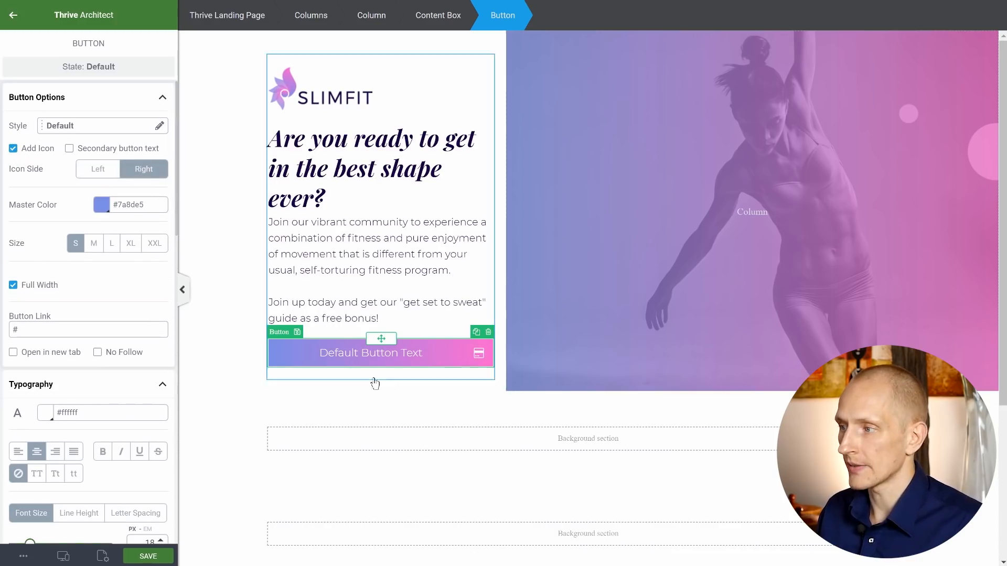
# - Replace the button's credit-card icon with the angle-right icon, searching for "righ", and set its size to 21 px
pyautogui.click(478, 355)
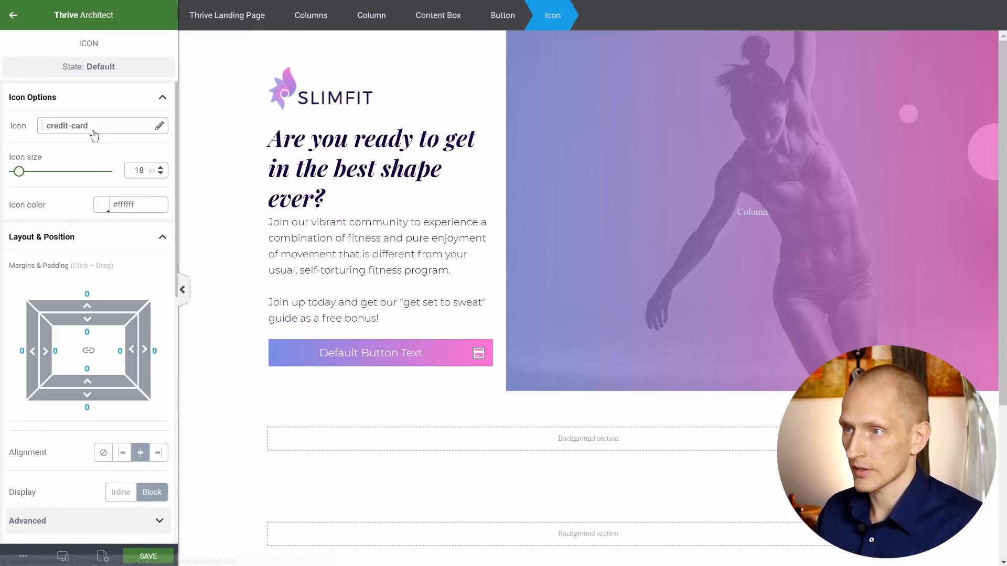
pyautogui.click(159, 126)
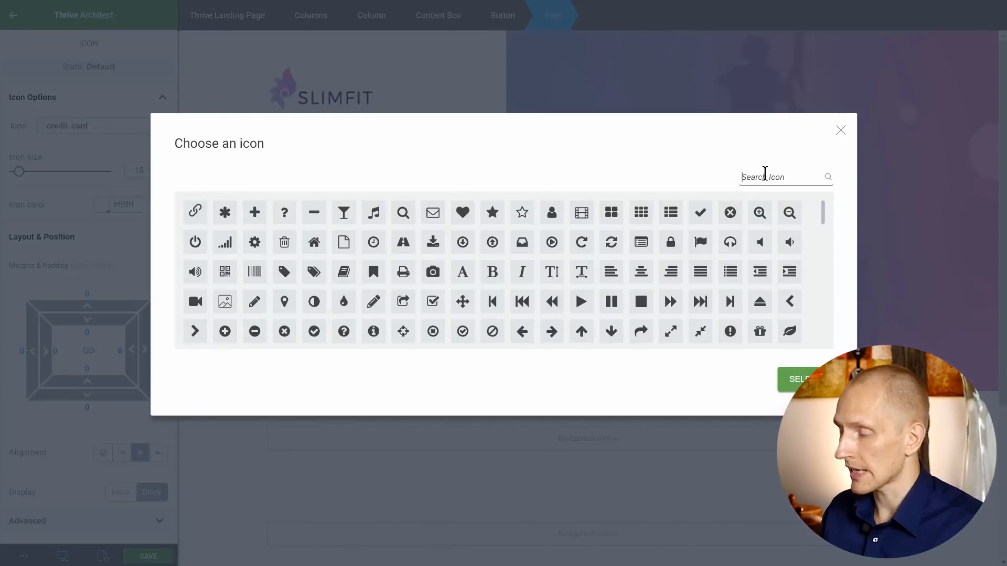
pyautogui.click(765, 177)
pyautogui.write('righ')
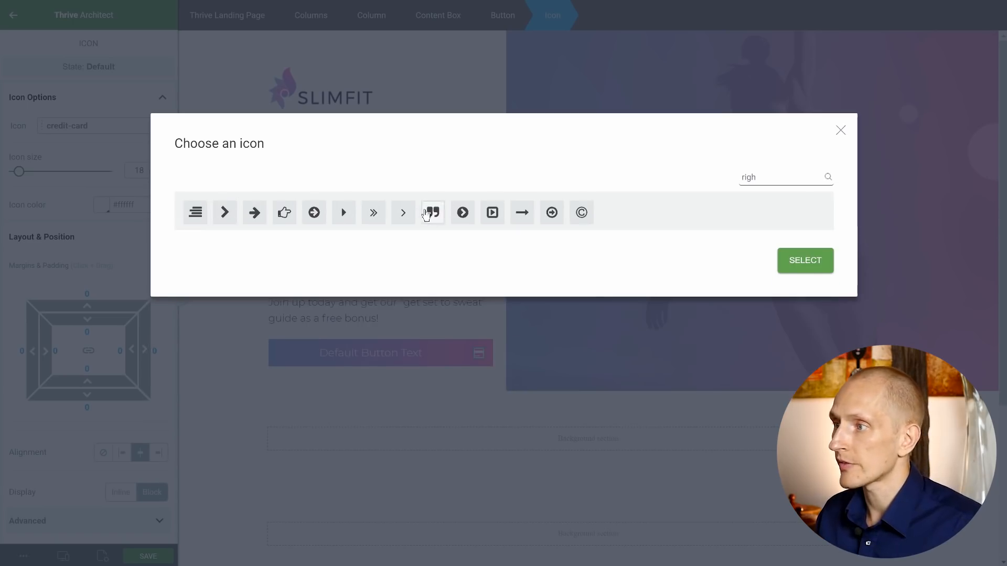
pyautogui.click(793, 262)
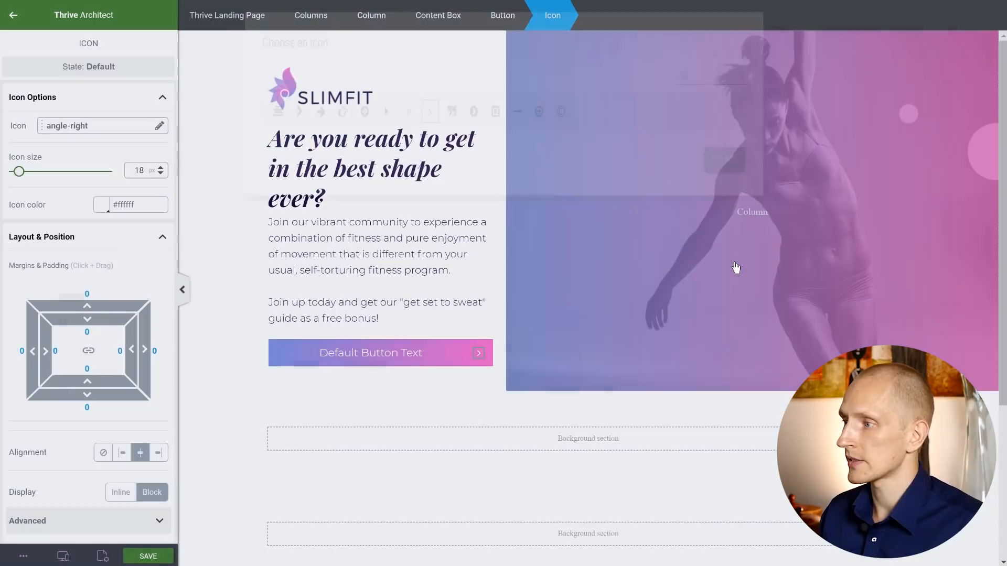
pyautogui.click(162, 167)
pyautogui.click(162, 166)
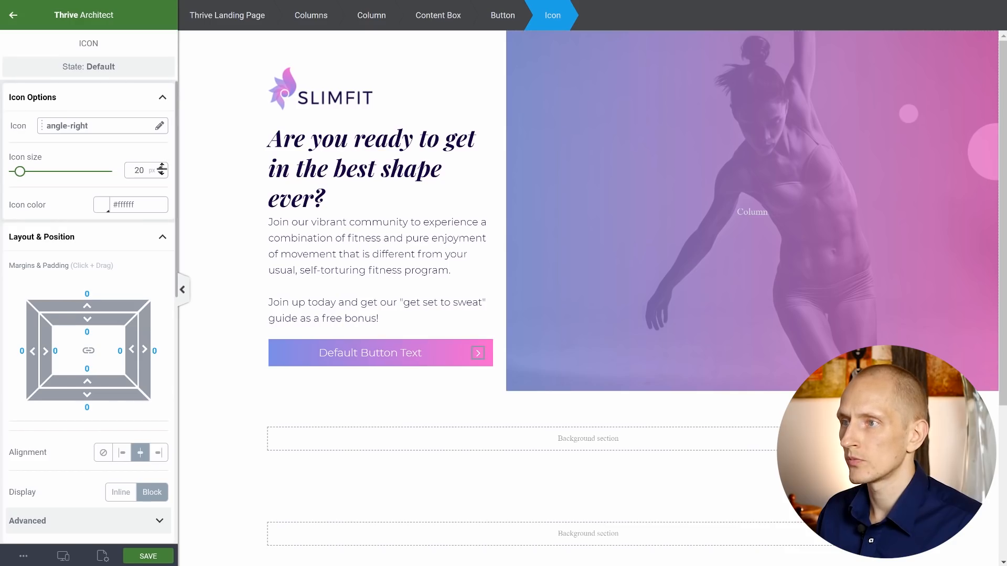
# - Select the whole button and set its text's font size to 16 px
pyautogui.click(354, 352)
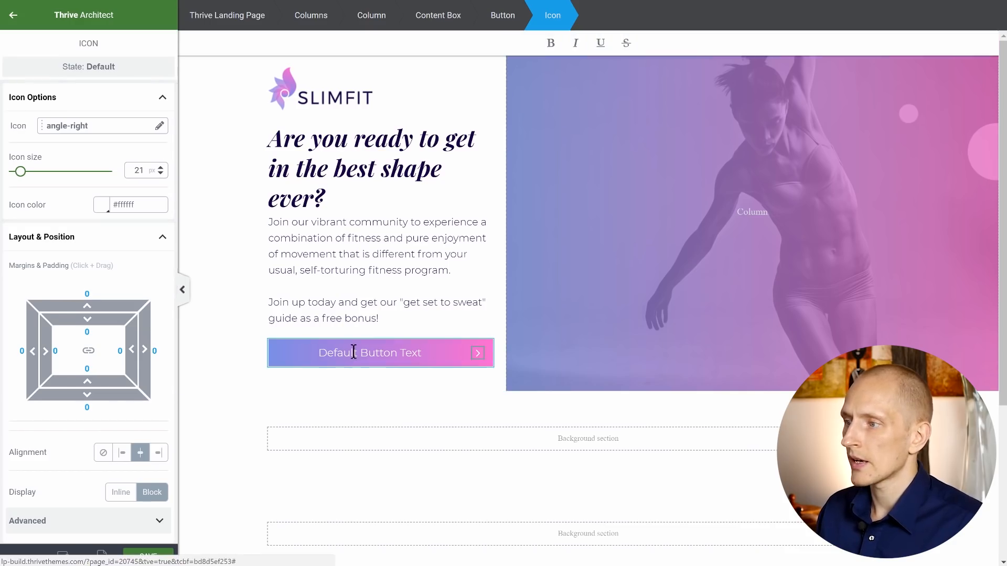
pyautogui.click(502, 29)
pyautogui.scroll(-3, 52, 284)
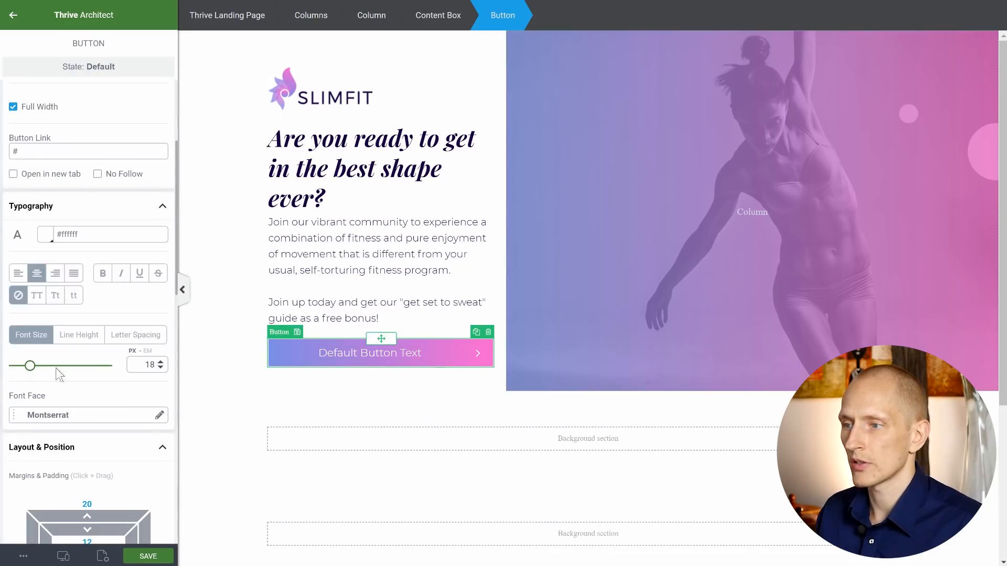
pyautogui.click(160, 367)
pyautogui.click(160, 366)
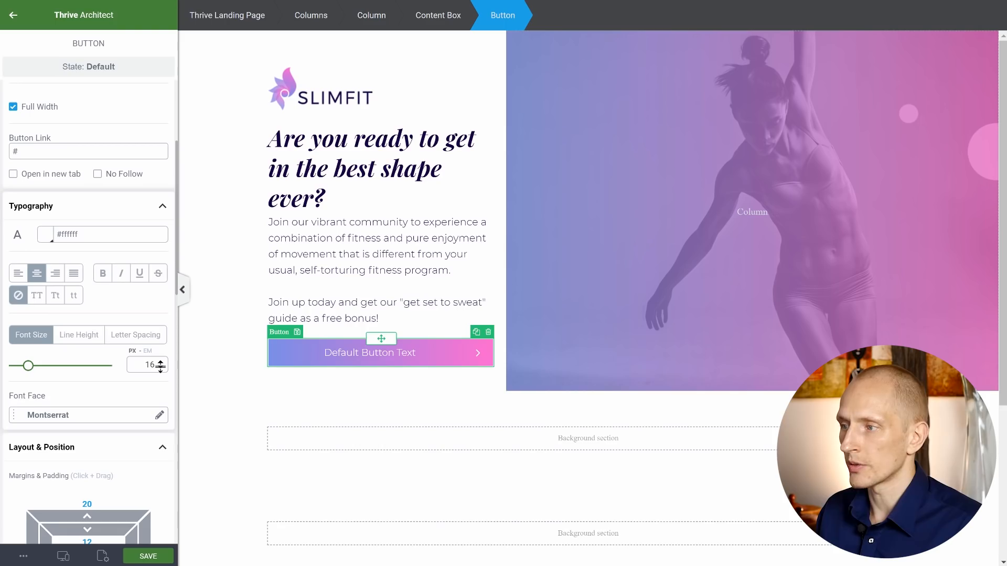
pyautogui.click(161, 367)
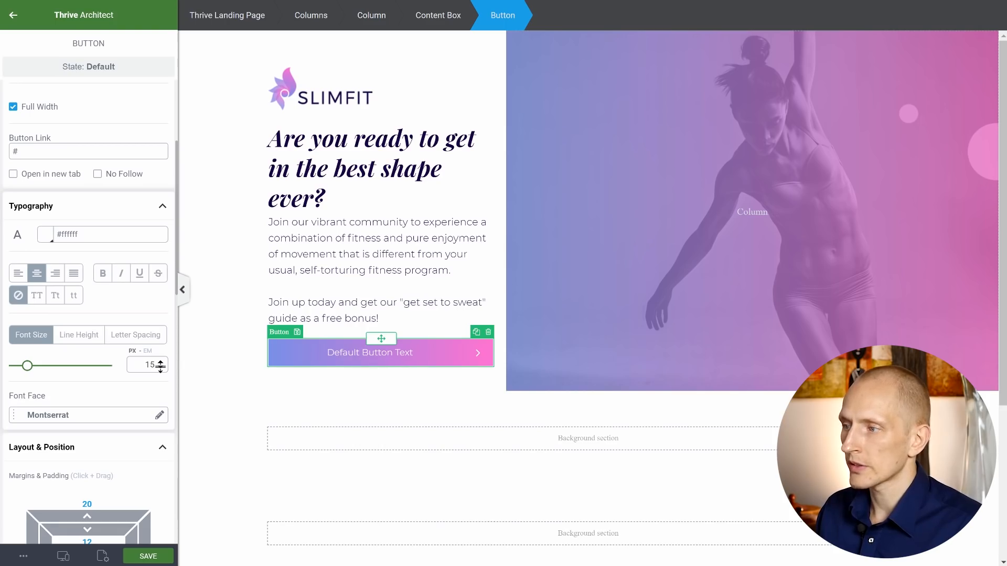
pyautogui.click(161, 360)
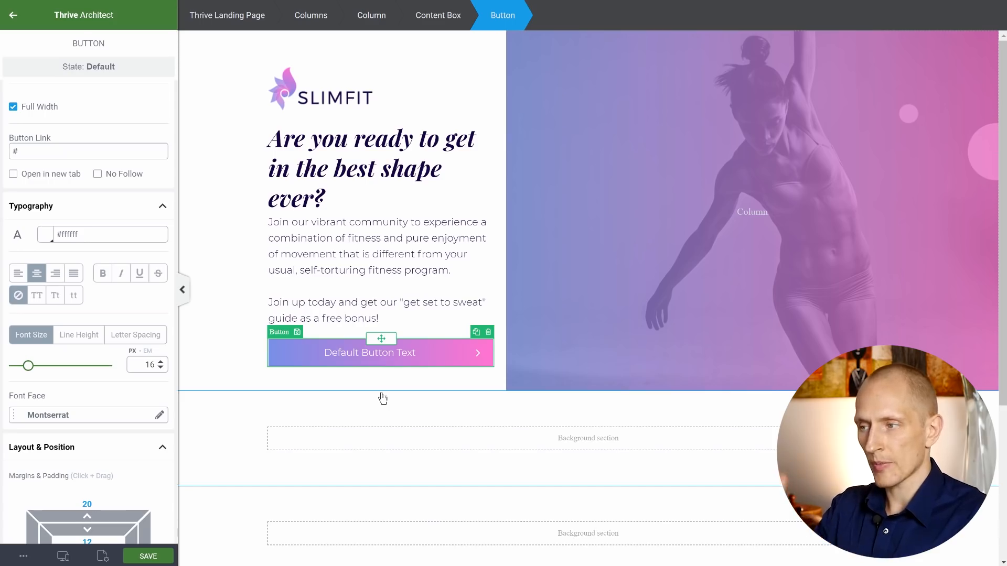
# - Set the button's top and bottom padding to 16
pyautogui.scroll(-4, 136, 367)
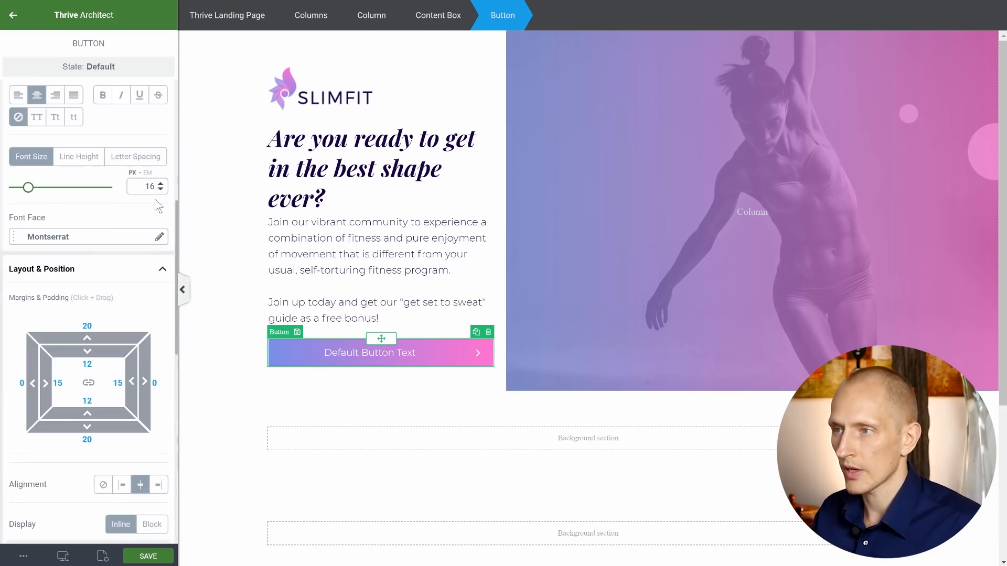
pyautogui.click(88, 364)
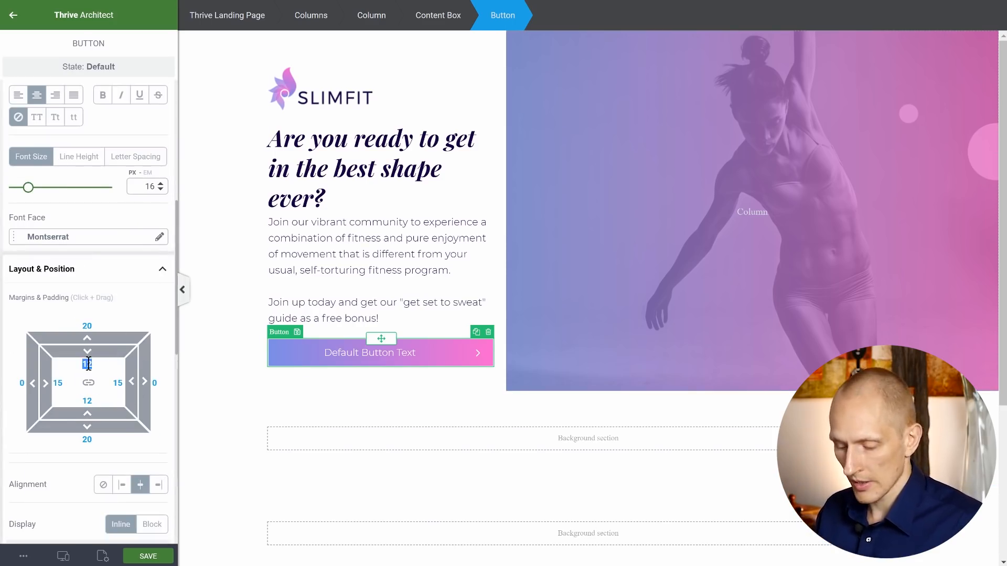
pyautogui.write('16')
pyautogui.click(87, 401)
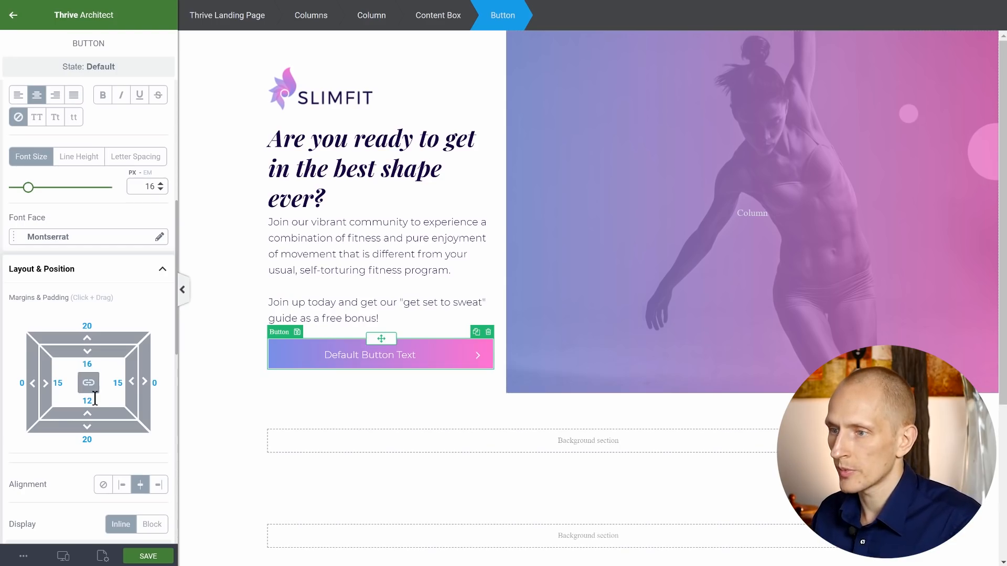
pyautogui.press('BackSpace')
pyautogui.write('16')
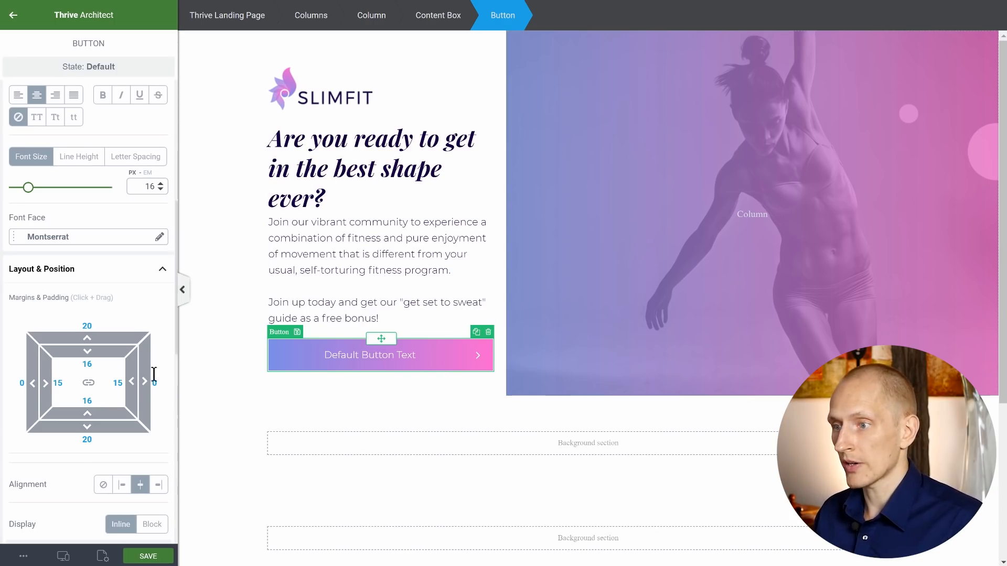
# - Try shifting the button sideways with negative right margins and right or left alignment, then restore its center alignment
pyautogui.moveTo(147, 382); pyautogui.dragTo(87, 383)
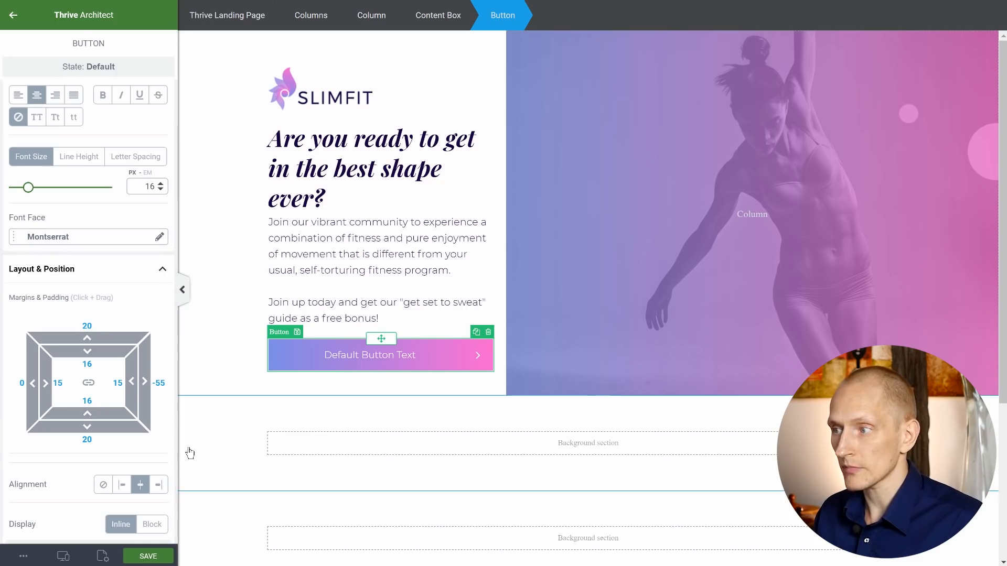
pyautogui.click(160, 486)
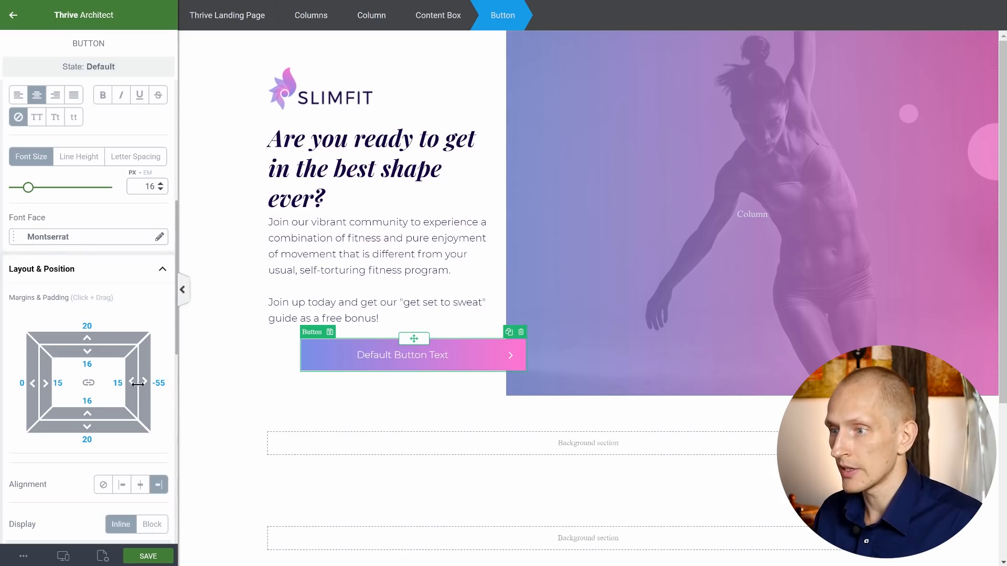
pyautogui.moveTo(150, 382)
pyautogui.mouseDown()
pyautogui.moveTo(180, 383)
pyautogui.moveTo(143, 383)
pyautogui.mouseUp()
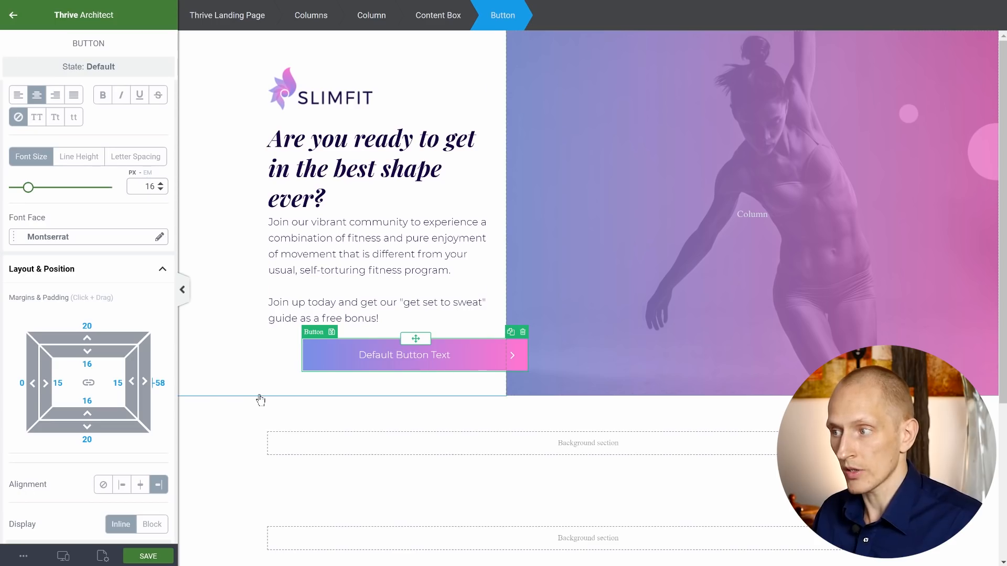
pyautogui.click(121, 485)
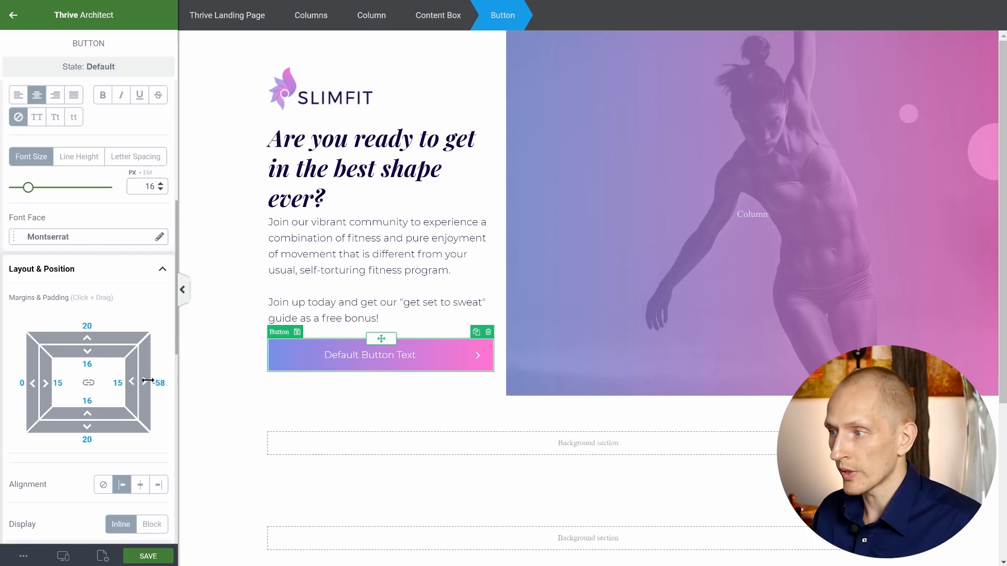
pyautogui.moveTo(147, 374); pyautogui.dragTo(155, 383)
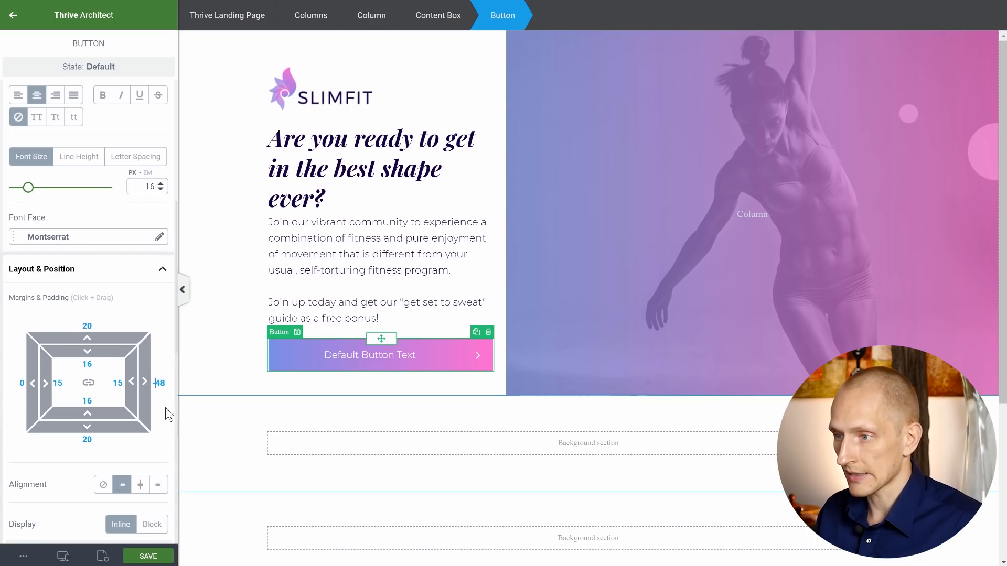
pyautogui.click(164, 484)
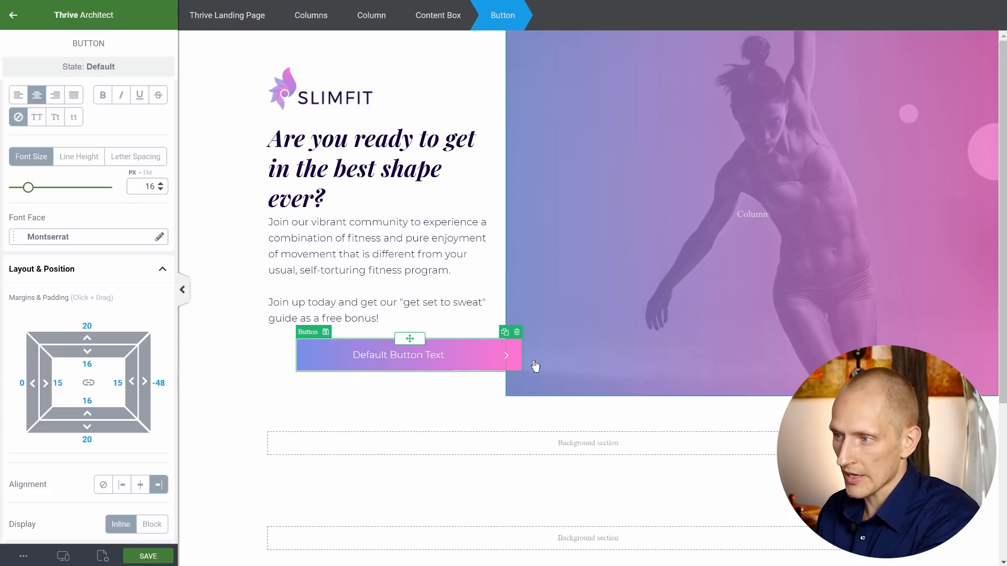
pyautogui.click(140, 486)
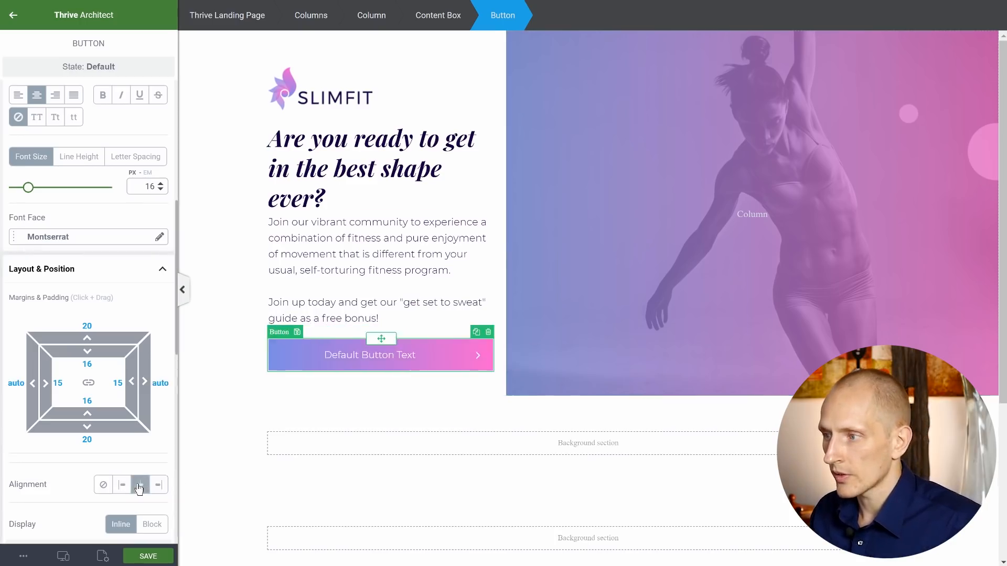
# - Insert a new content box between the paragraph and the gradient button in the hero's first column
pyautogui.scroll(3, 88, 293)
pyautogui.scroll(3, 87, 294)
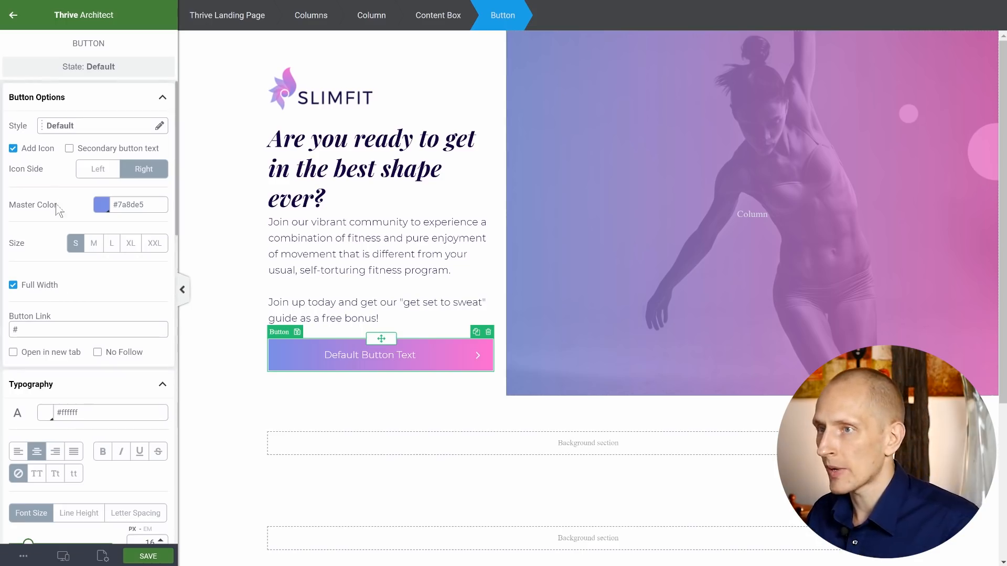
pyautogui.click(14, 24)
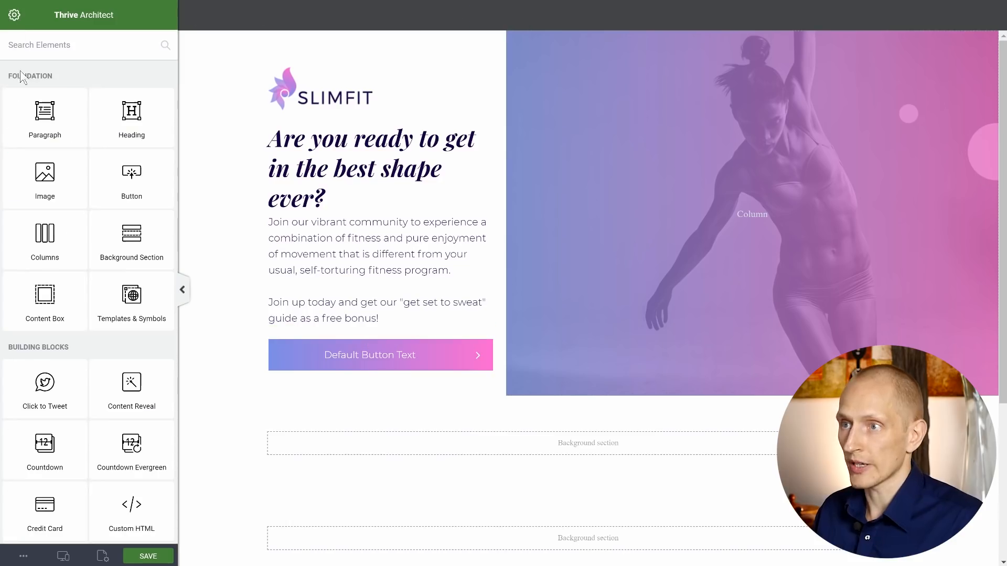
pyautogui.moveTo(39, 310); pyautogui.dragTo(406, 347)
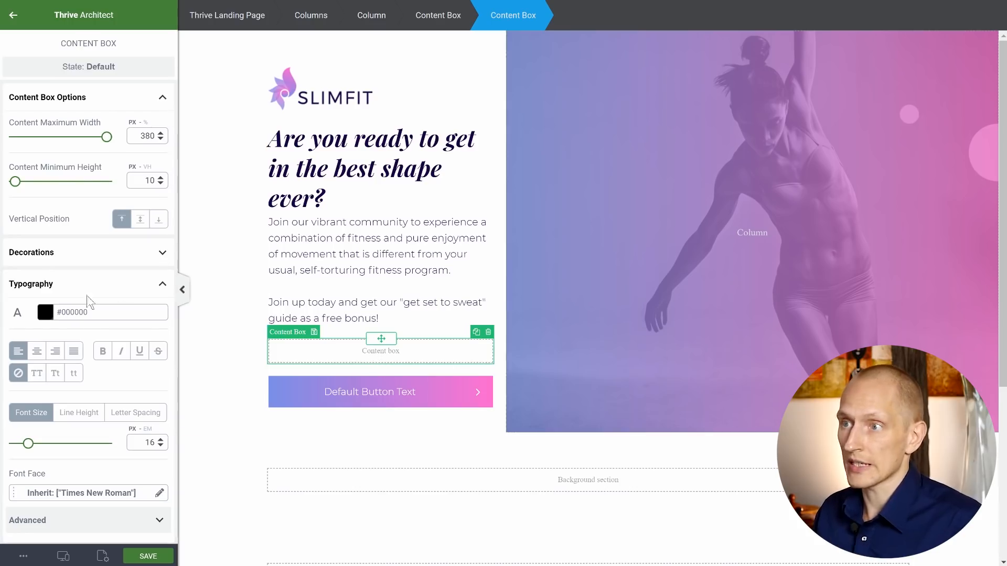
# - Set the new content box's top and bottom margins to 0 and move the gradient button inside it
pyautogui.scroll(-4, 84, 320)
pyautogui.scroll(-1, 85, 327)
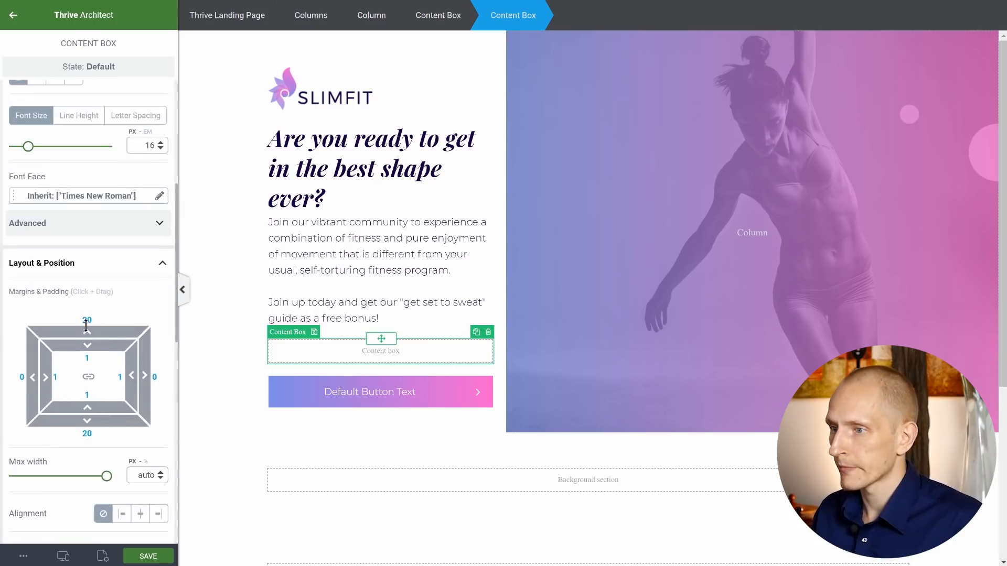
pyautogui.write('0')
pyautogui.press('Return')
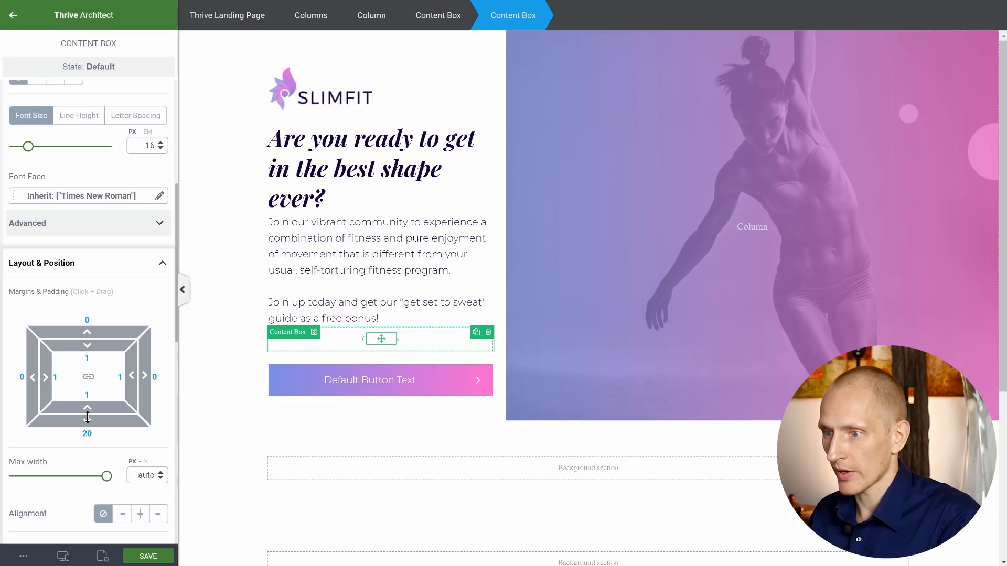
pyautogui.click(85, 431)
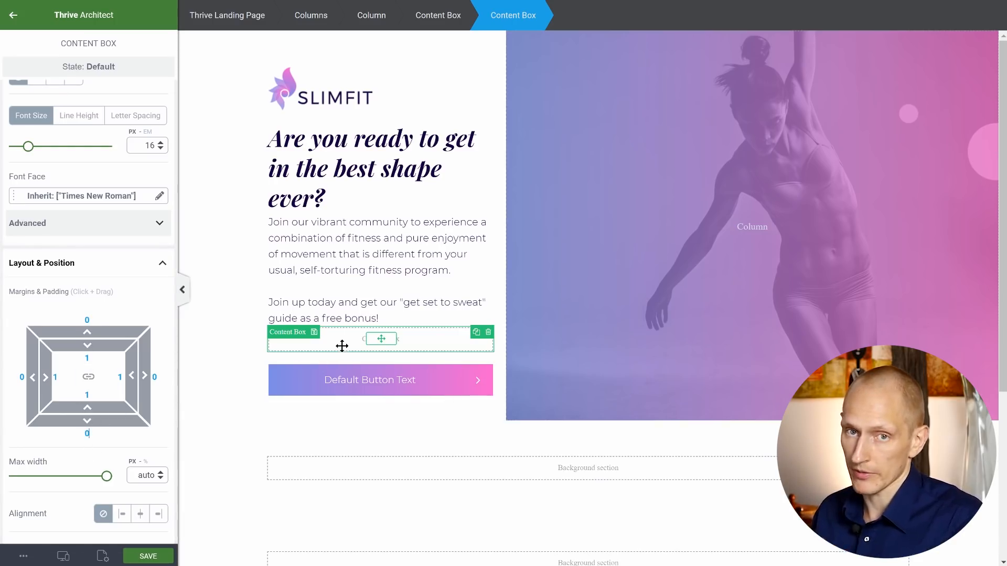
pyautogui.click(338, 375)
pyautogui.moveTo(373, 367); pyautogui.dragTo(373, 341)
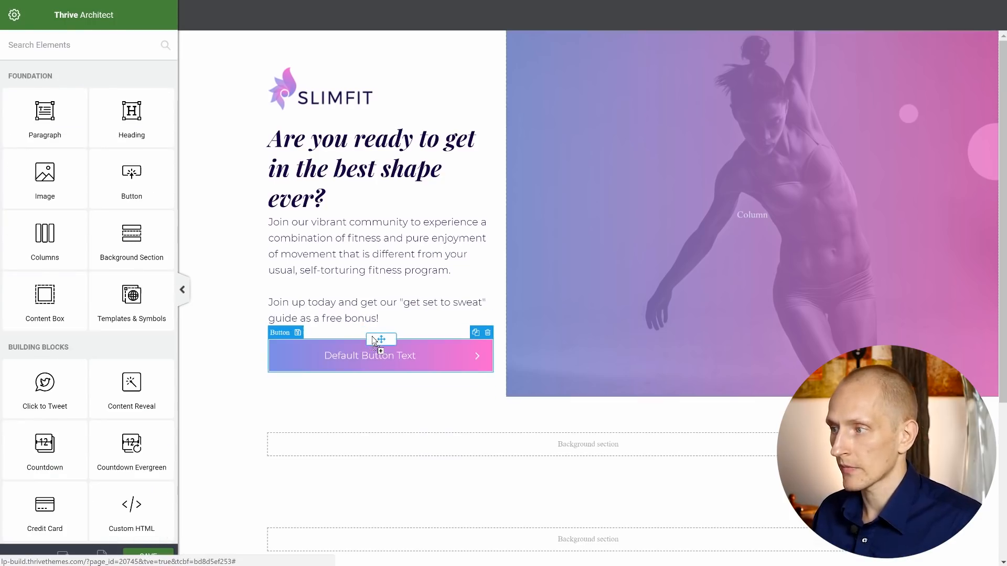
# - Set the right margin of the content box around the button to -80 so it overlaps the image column
pyautogui.click(335, 331)
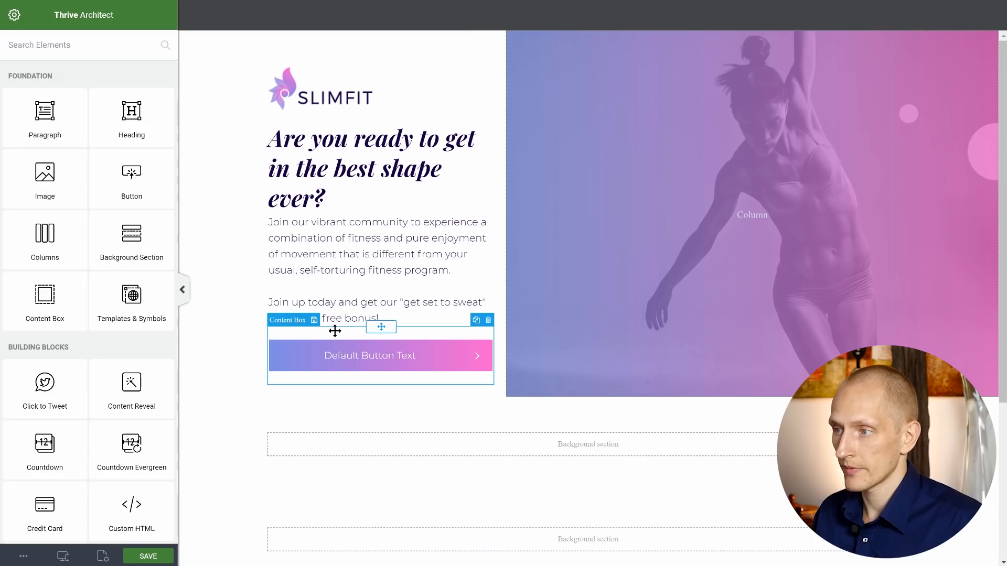
pyautogui.scroll(-5, 134, 292)
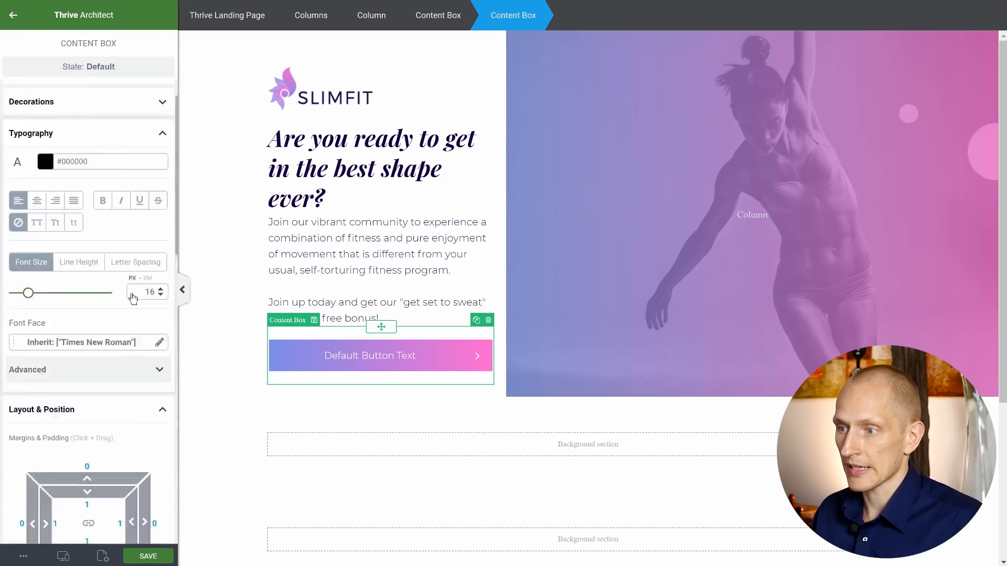
pyautogui.moveTo(139, 377); pyautogui.dragTo(55, 377)
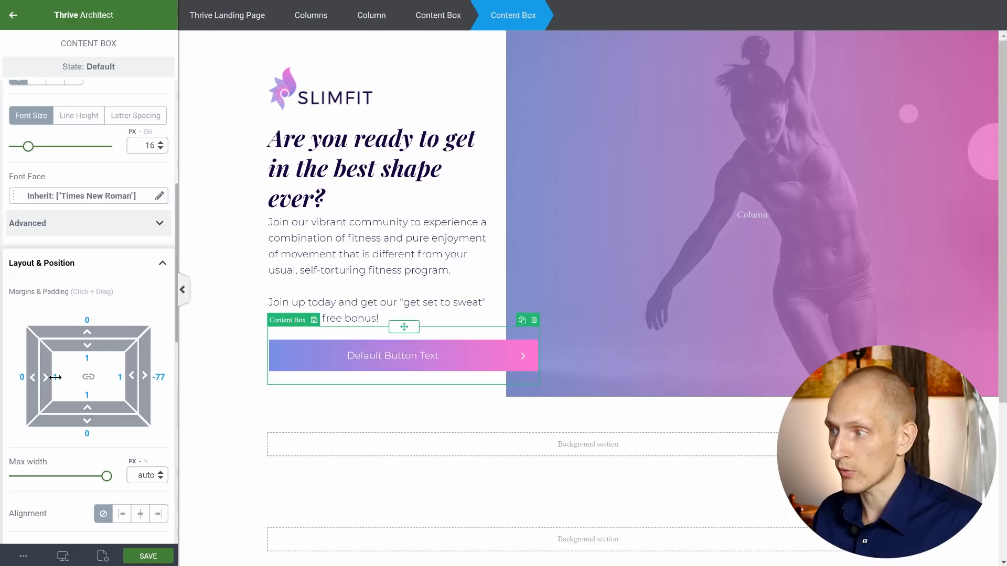
pyautogui.click(157, 376)
pyautogui.write('-80')
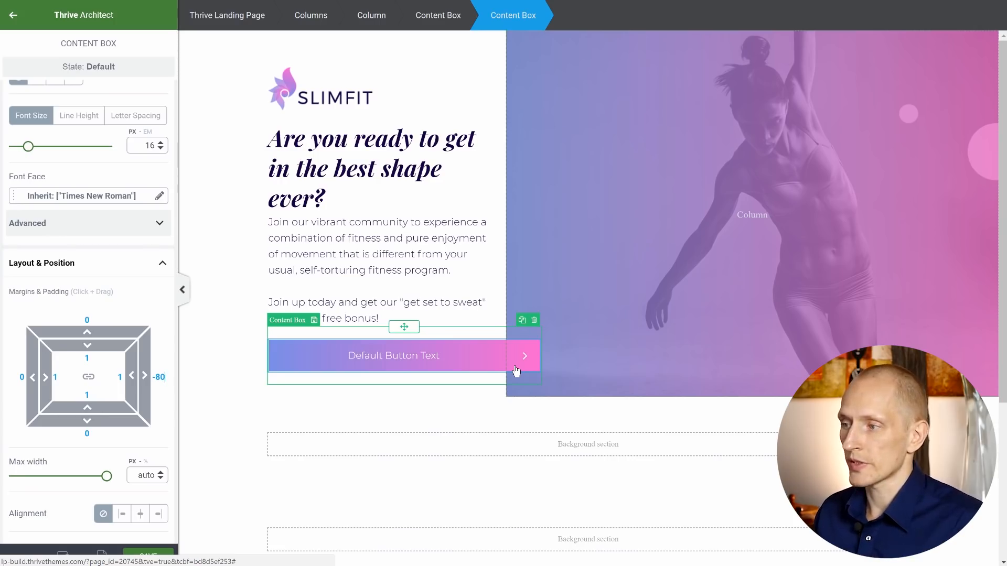
# - Add a semi-transparent white (#ffffff) solid color layer over the gradient in the button's hover state
pyautogui.click(280, 371)
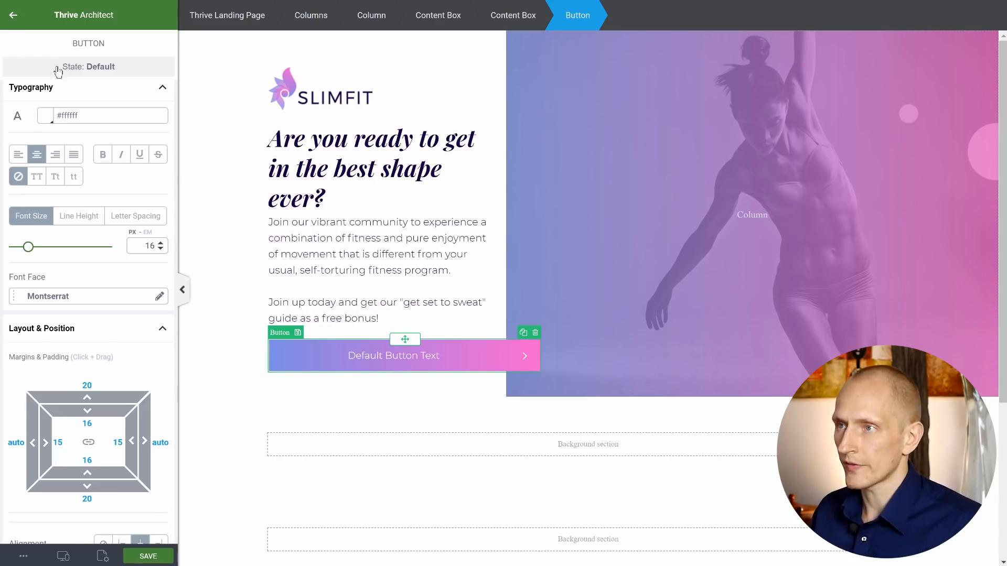
pyautogui.click(73, 74)
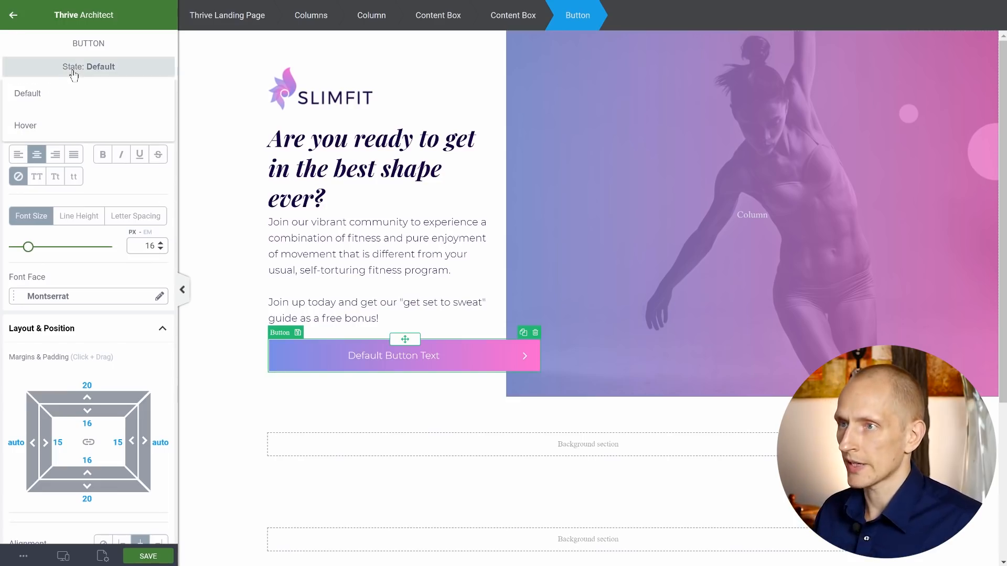
pyautogui.click(36, 126)
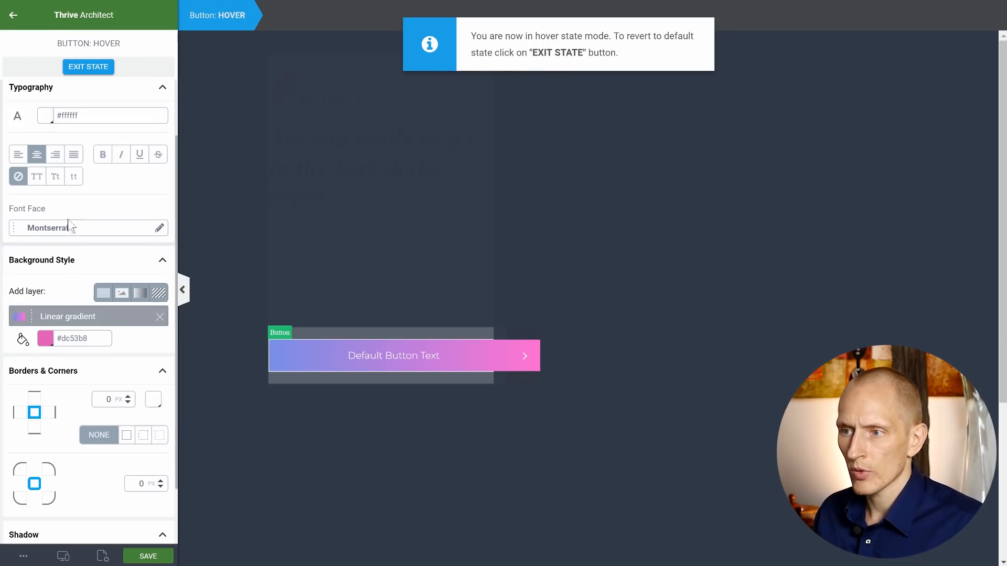
pyautogui.click(102, 300)
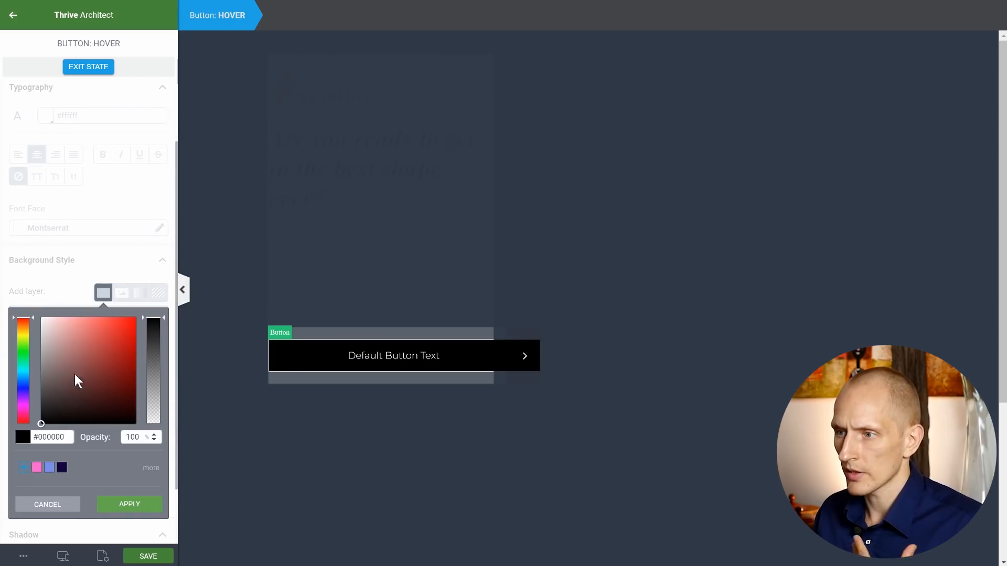
pyautogui.moveTo(77, 379); pyautogui.dragTo(8, 276)
pyautogui.moveTo(149, 330); pyautogui.dragTo(156, 406)
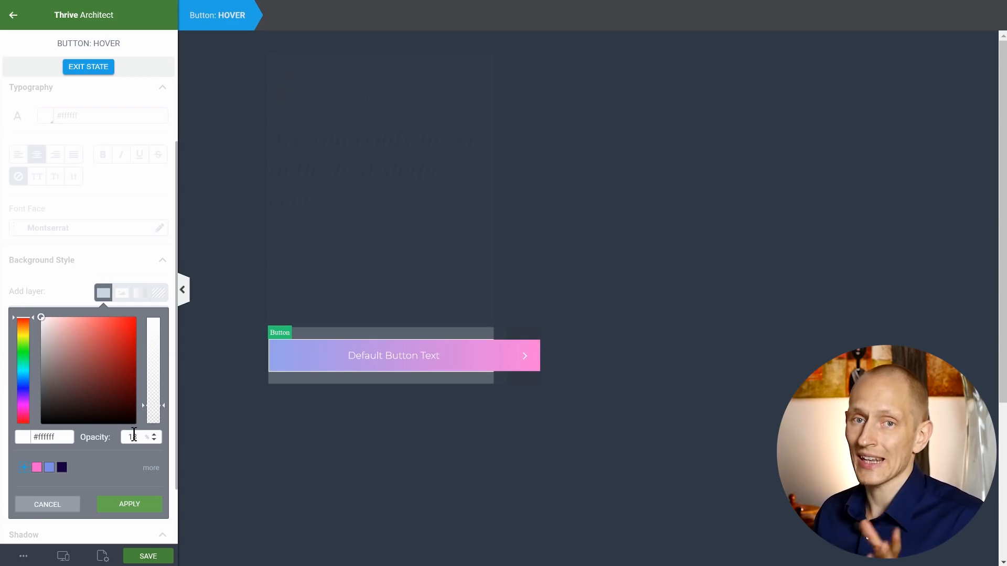
pyautogui.click(130, 505)
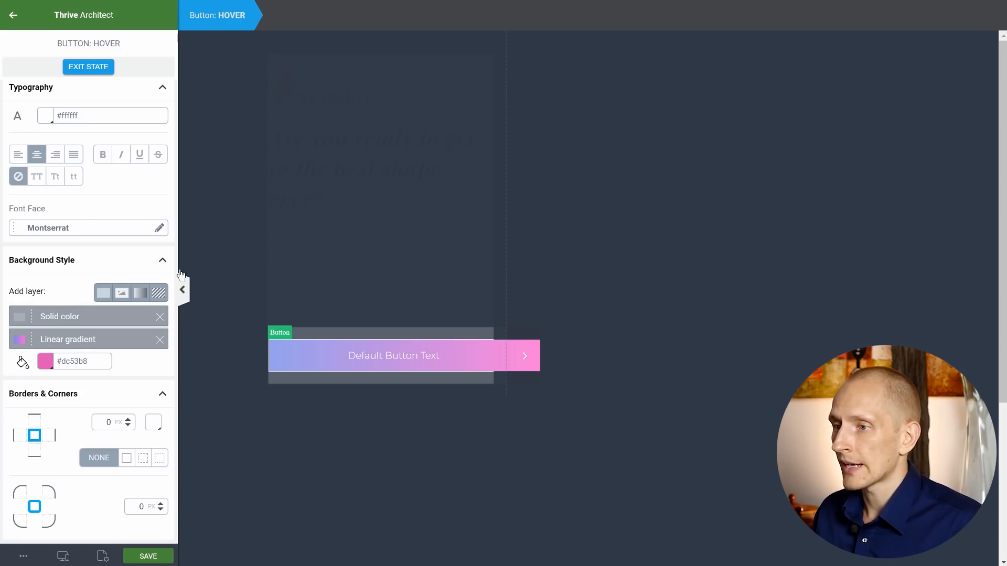
# - Set the hover state's top-left corner radius to 12 px, edit the bottom-left corner's radius, and leave the hover state
pyautogui.scroll(-2, 109, 326)
pyautogui.click(17, 402)
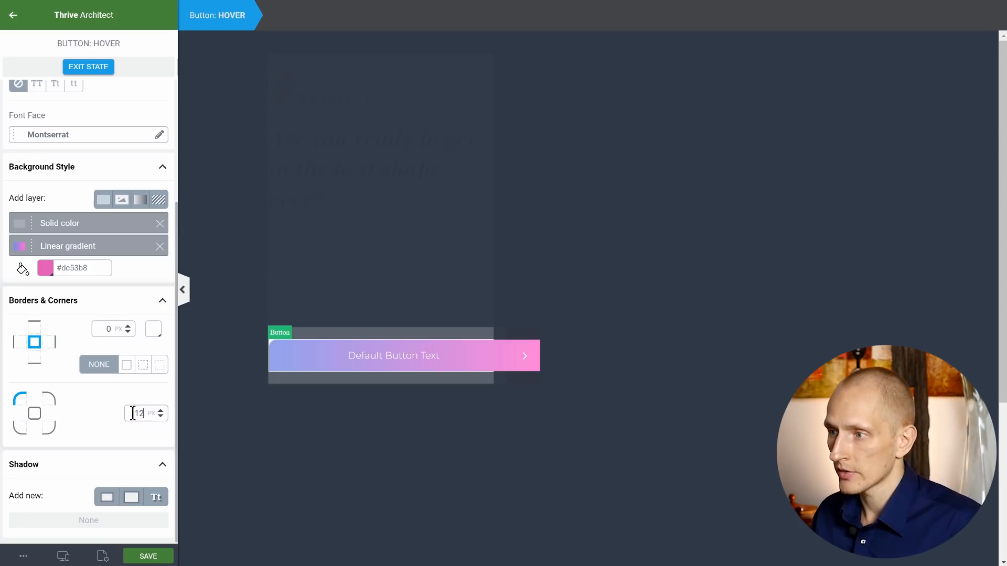
pyautogui.click(20, 427)
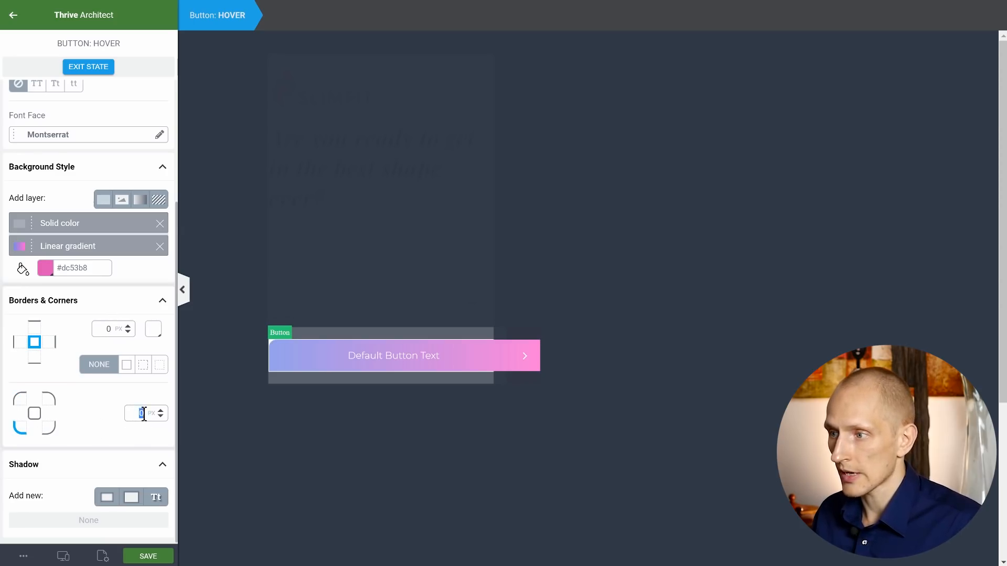
pyautogui.click(81, 64)
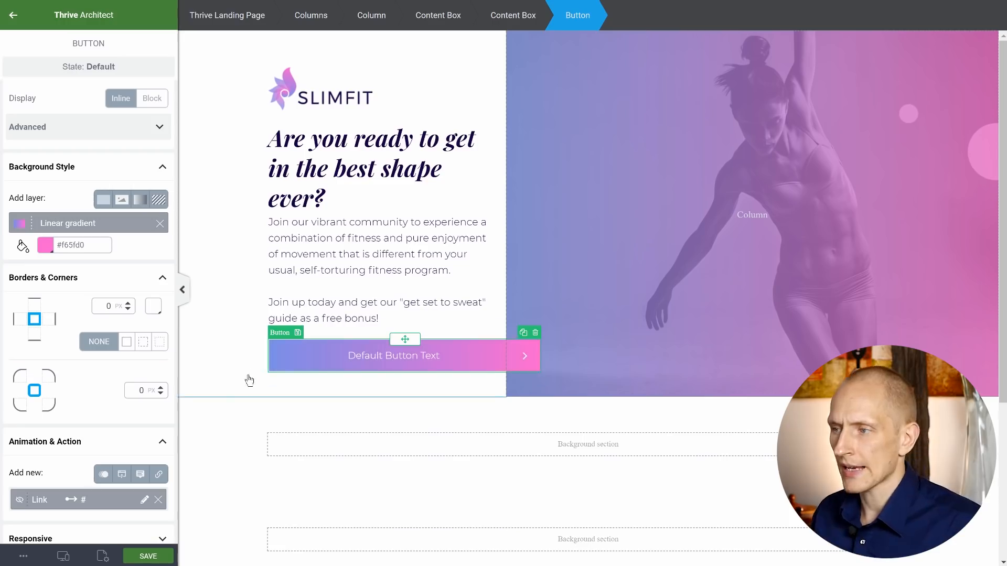
# - Add a black drop shadow to the button with 6 px distance, 29 px blur and 17% opacity
pyautogui.scroll(-3, 94, 400)
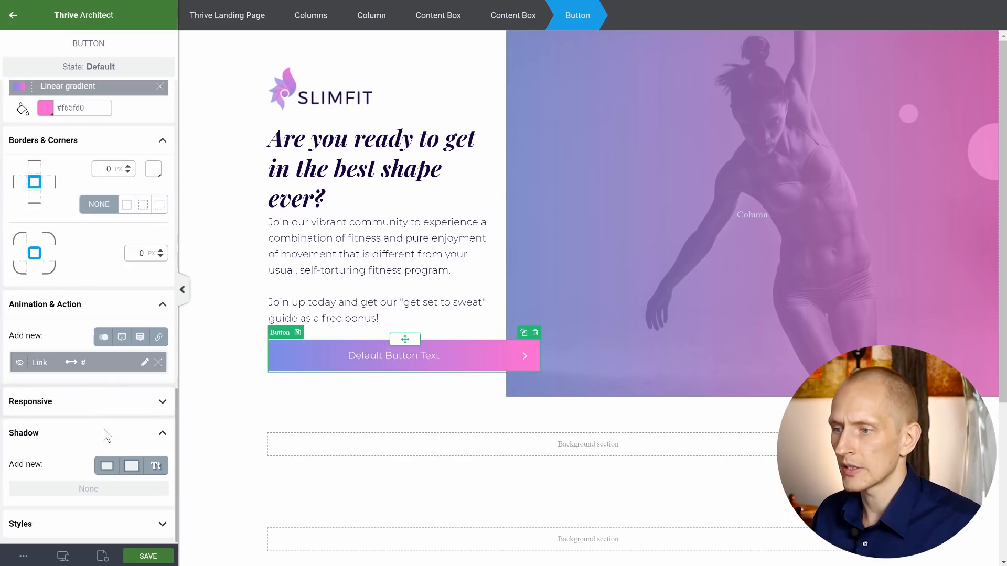
pyautogui.click(130, 467)
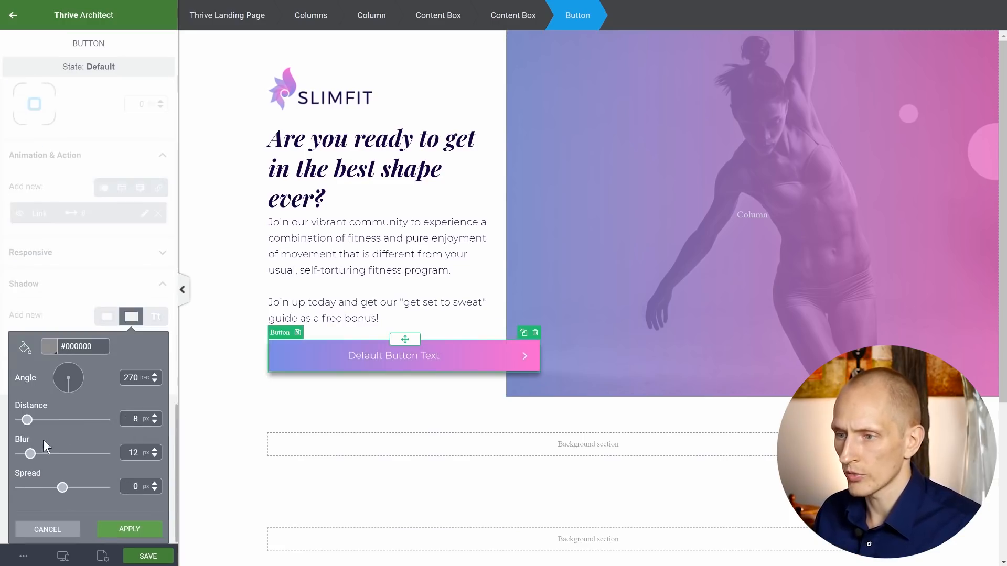
pyautogui.moveTo(31, 455); pyautogui.dragTo(28, 425)
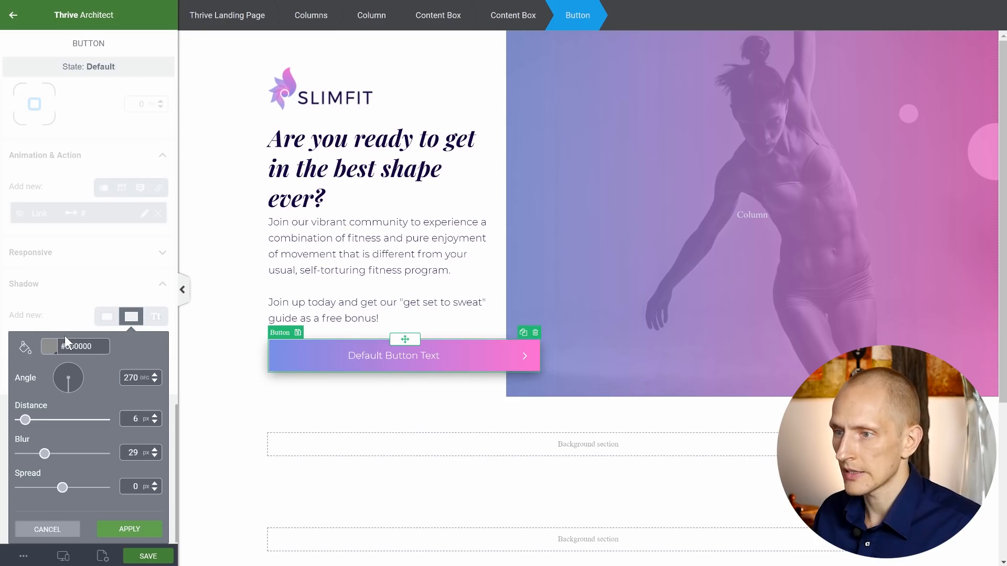
pyautogui.click(50, 347)
pyautogui.moveTo(153, 413); pyautogui.dragTo(152, 434)
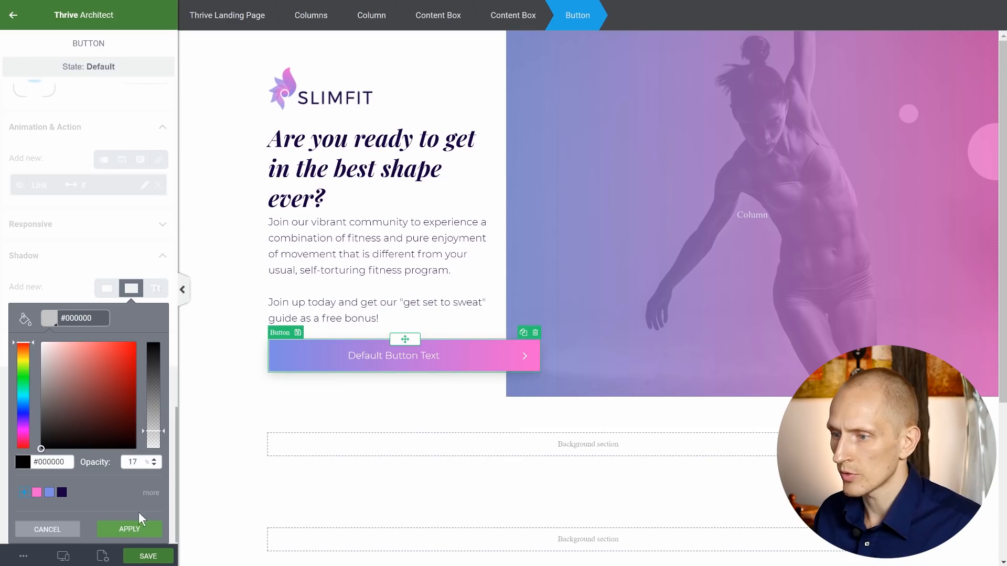
pyautogui.click(132, 529)
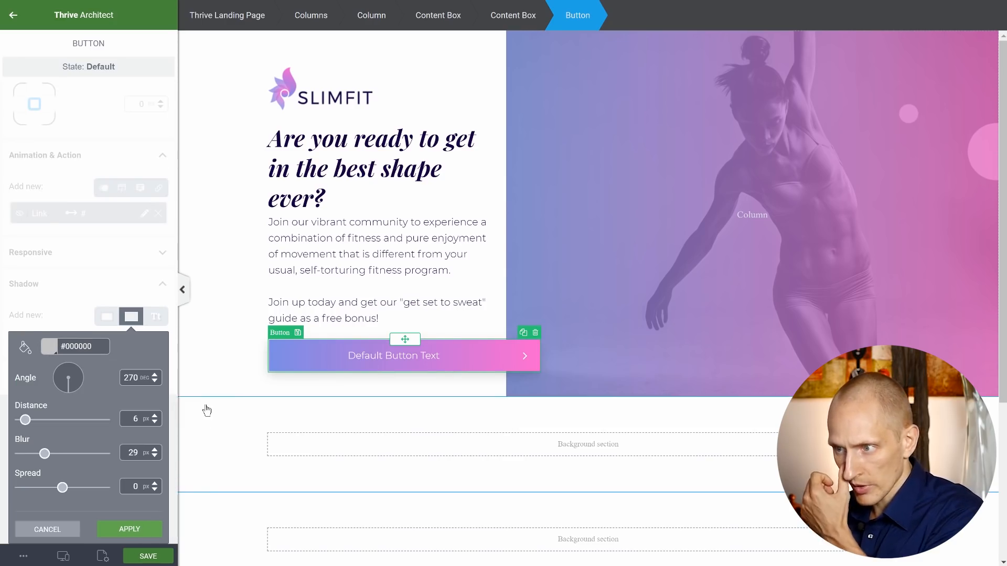
pyautogui.click(142, 533)
# - Insert the saved "FitBrand Book" template into the hero's image column
pyautogui.click(222, 414)
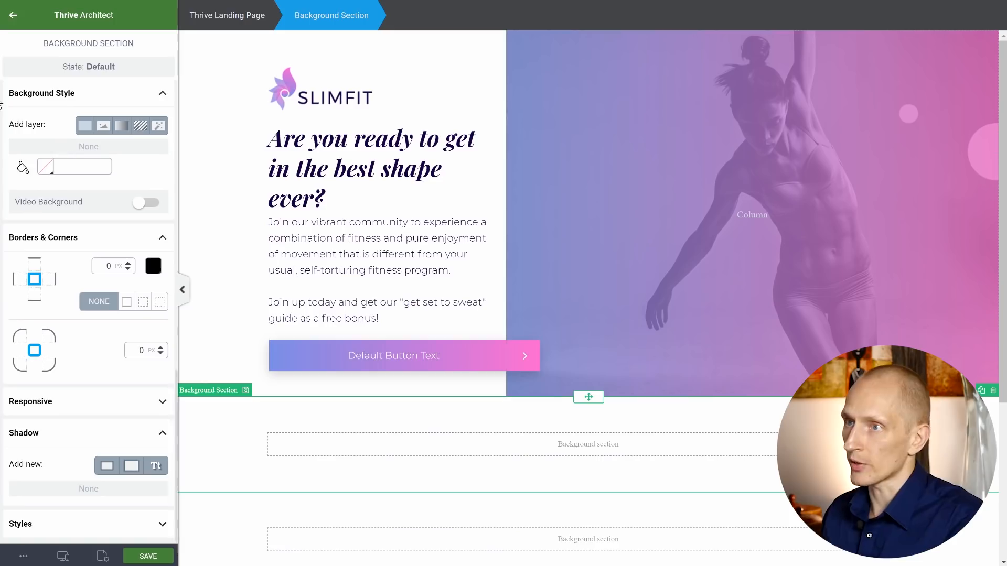
pyautogui.click(13, 15)
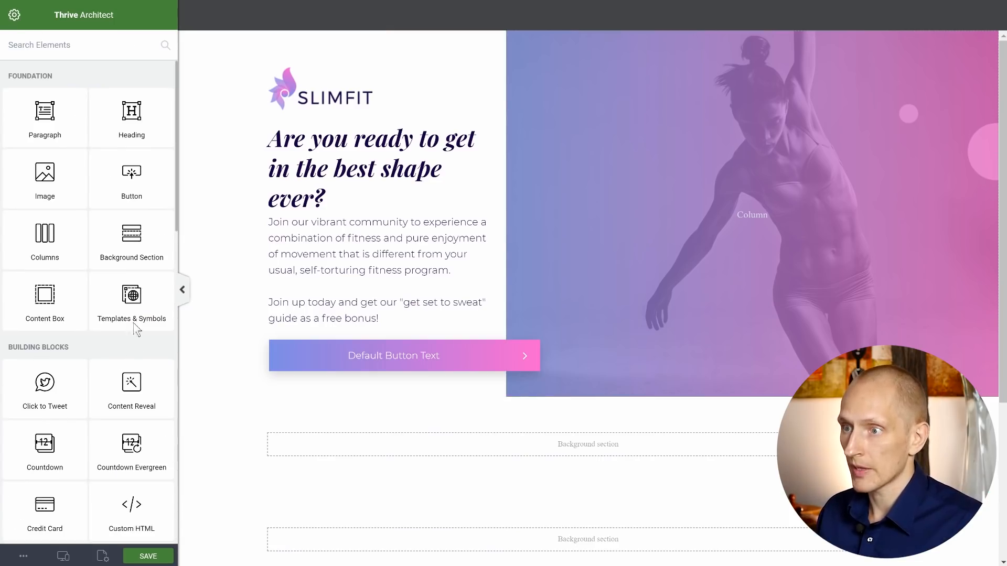
pyautogui.moveTo(125, 300); pyautogui.dragTo(717, 229)
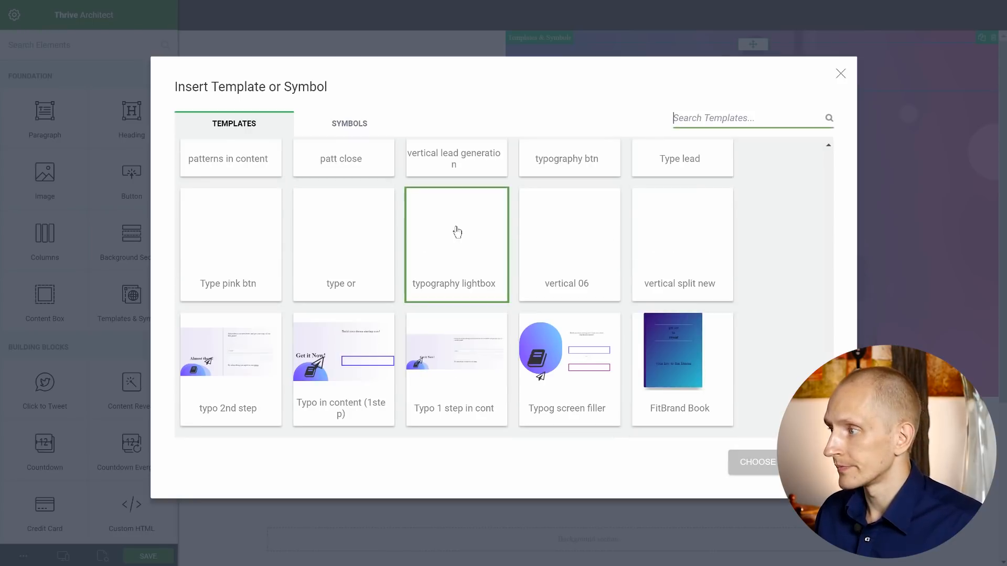
pyautogui.click(669, 371)
pyautogui.click(753, 464)
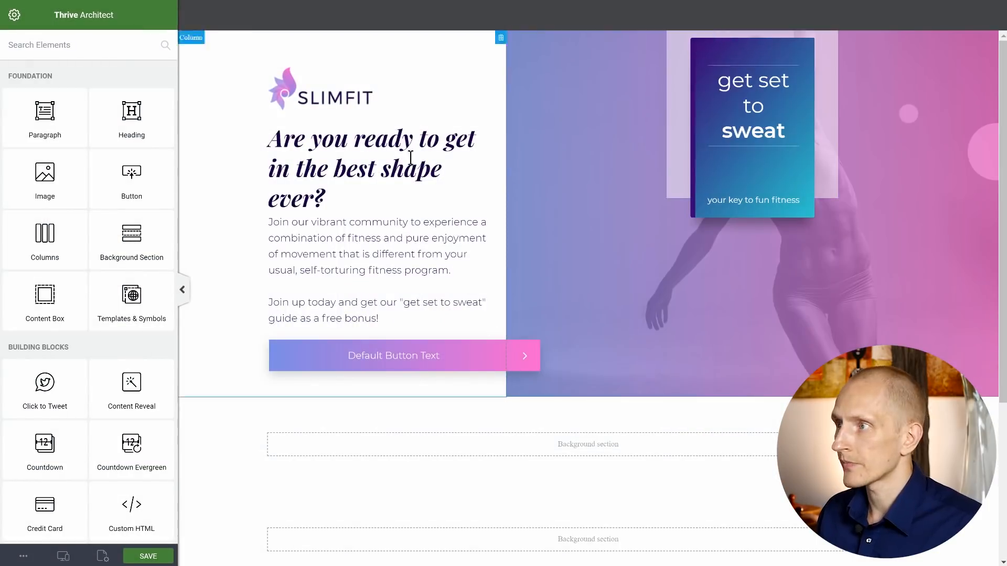
# - Vertically center the content of the hero's columns
pyautogui.click(574, 140)
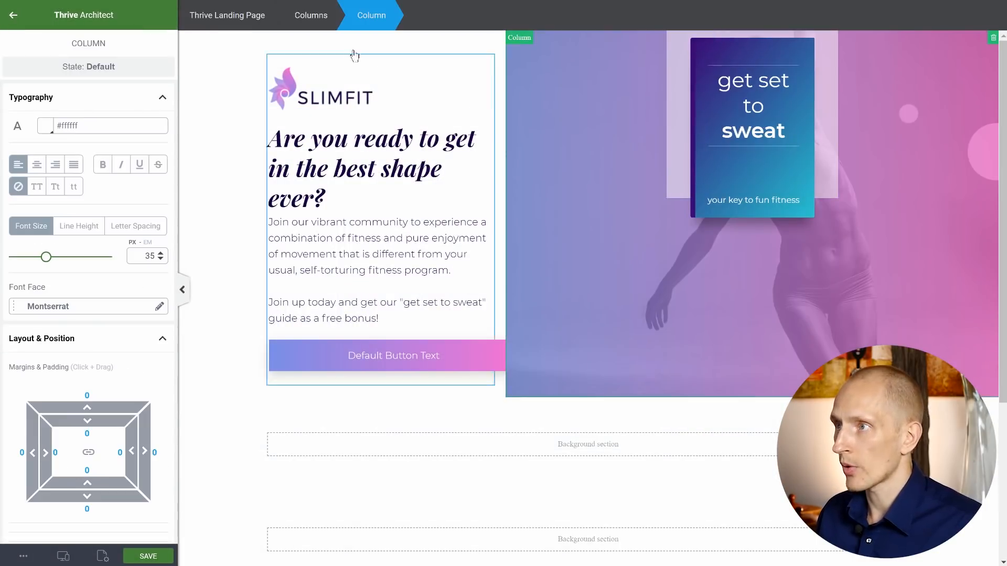
pyautogui.click(309, 25)
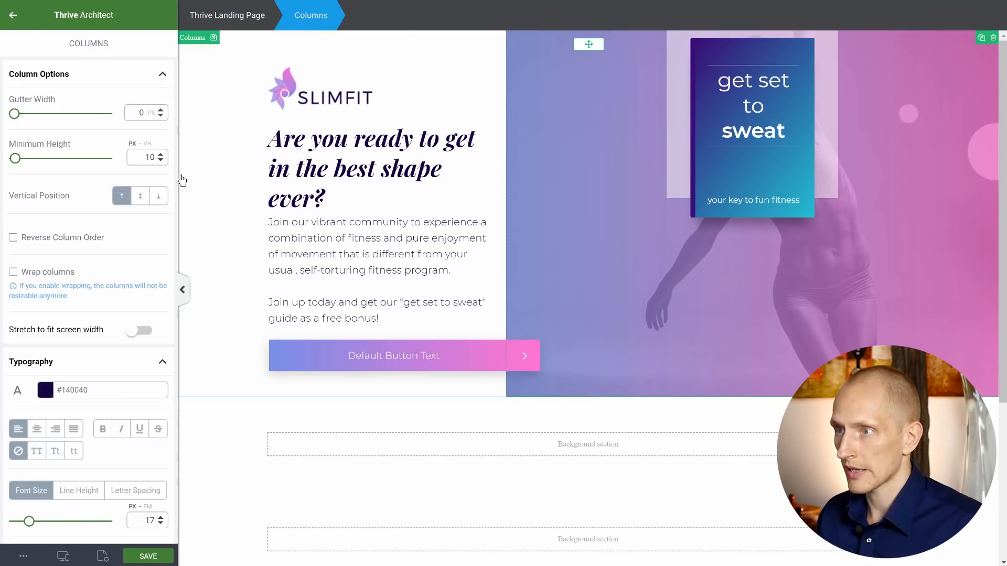
pyautogui.click(141, 197)
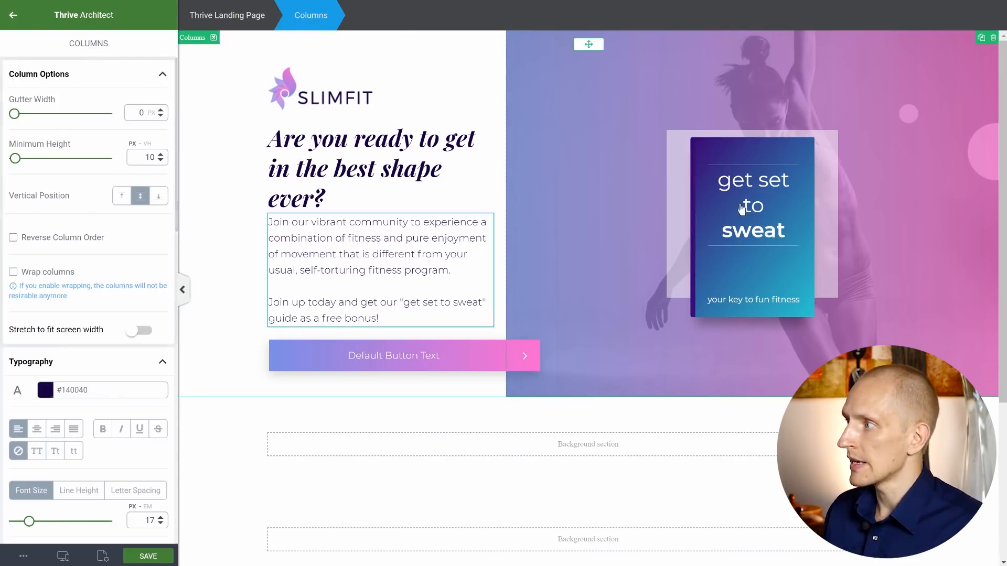
pyautogui.click(765, 182)
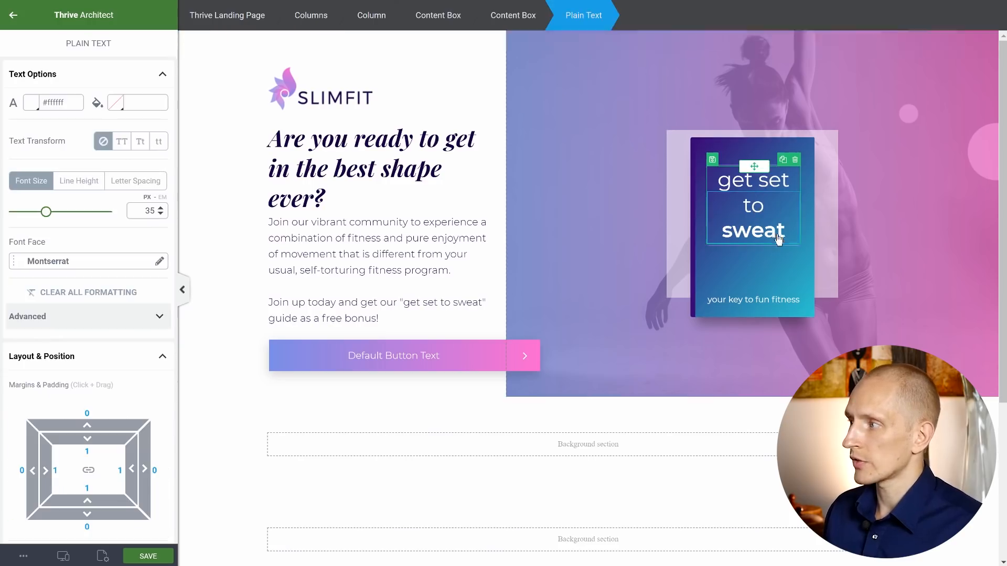
pyautogui.click(776, 279)
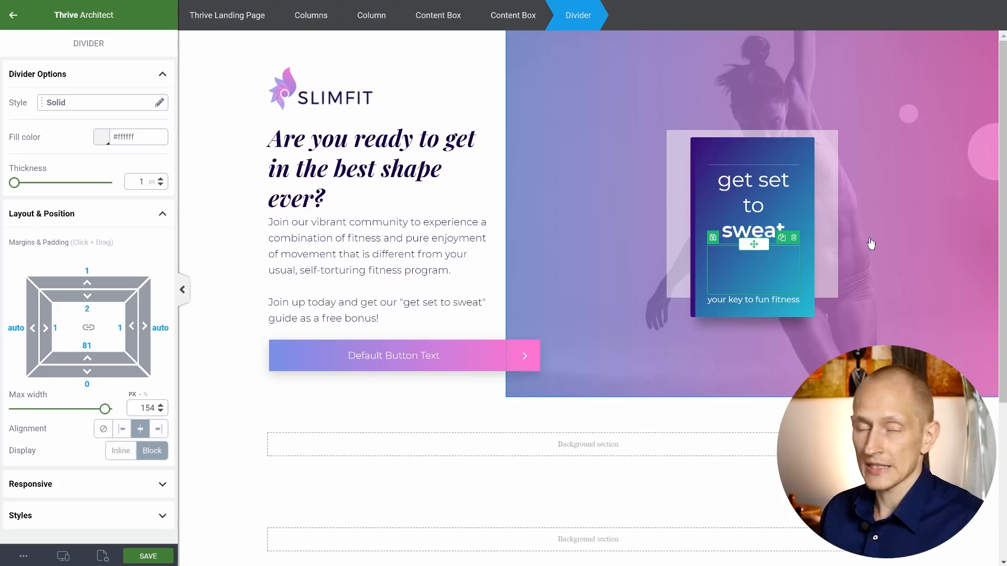
pyautogui.click(857, 186)
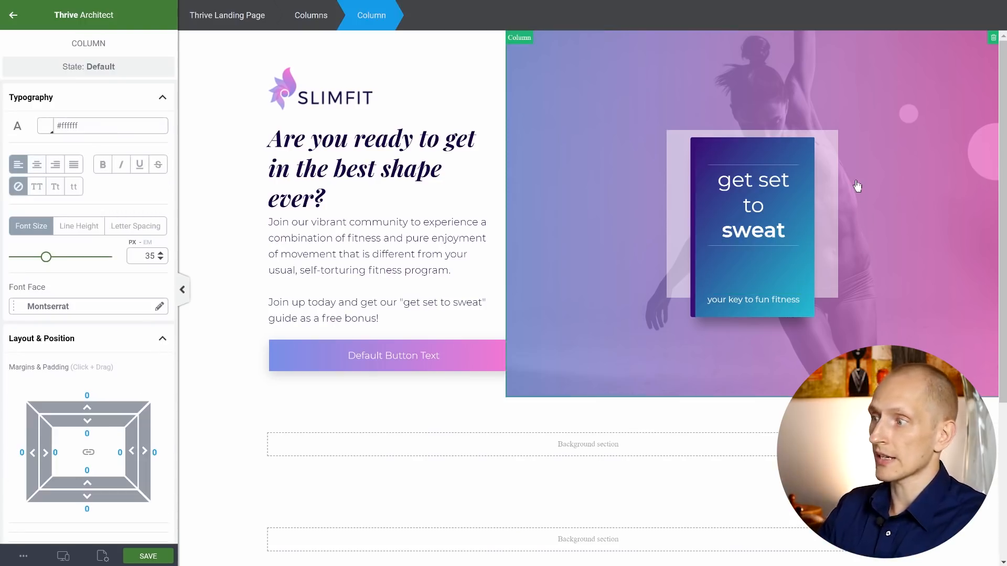
# - Add a heading reading "Welcome to Your New Home of Fitness" to the empty background section directly below the hero
pyautogui.click(574, 462)
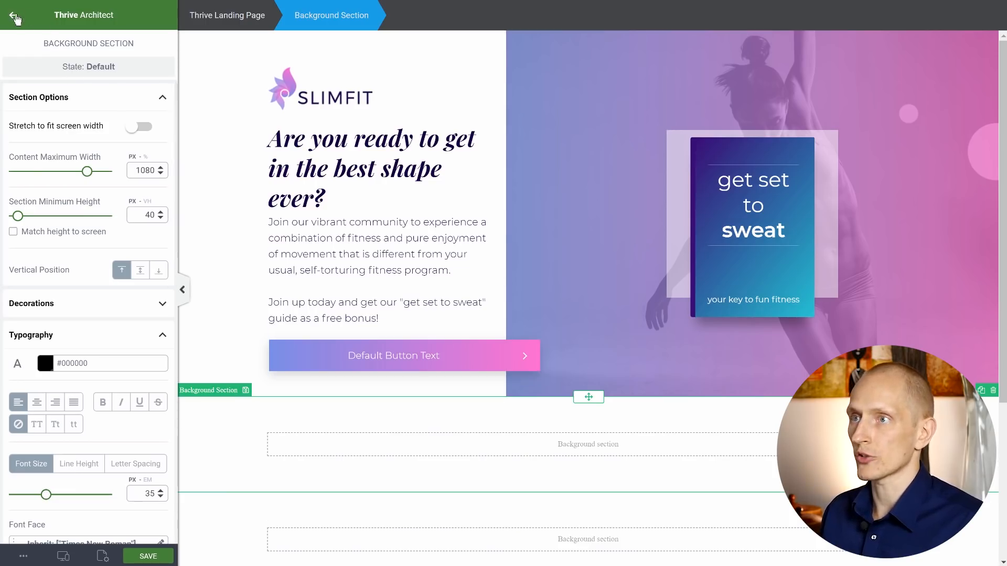
pyautogui.click(14, 17)
pyautogui.moveTo(108, 112)
pyautogui.mouseDown()
pyautogui.moveTo(490, 444)
pyautogui.moveTo(543, 447)
pyautogui.mouseUp()
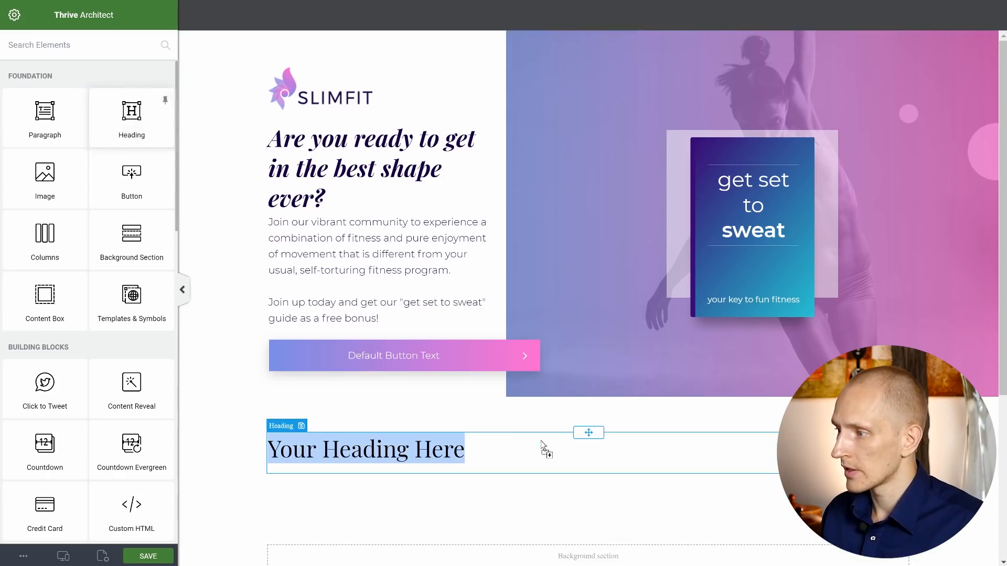
pyautogui.write('We')
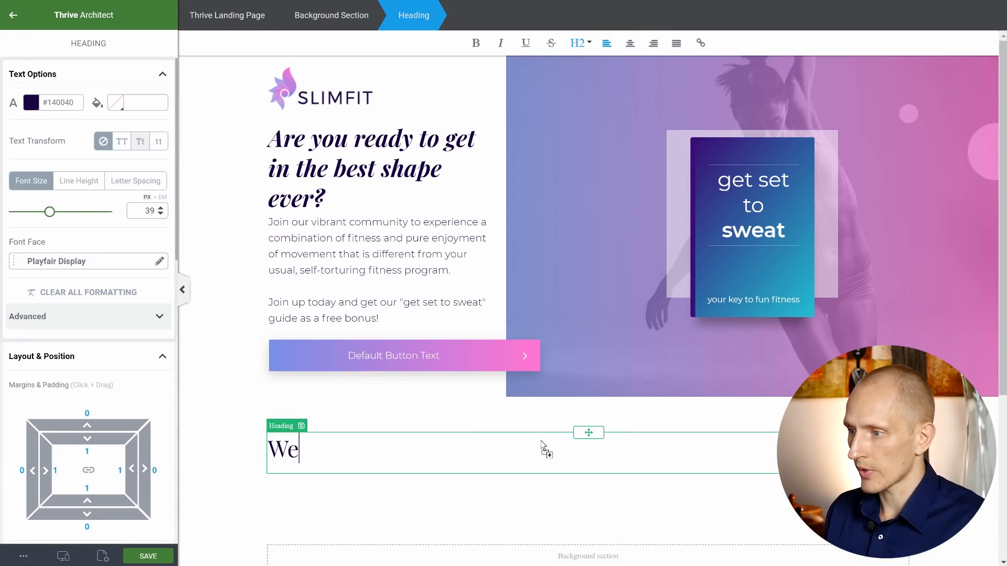
pyautogui.write('lcome to Your')
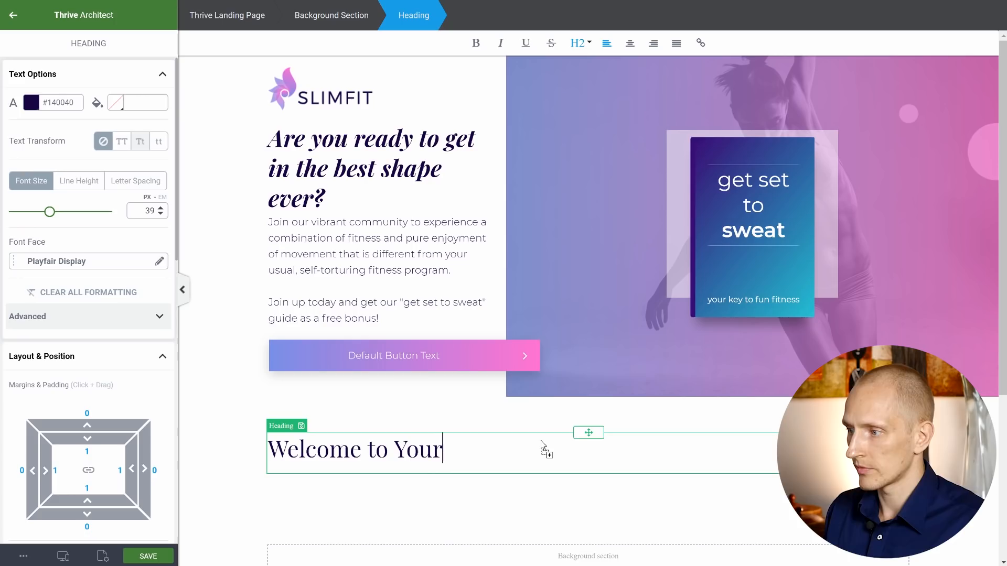
pyautogui.write(' New Home of Fi')
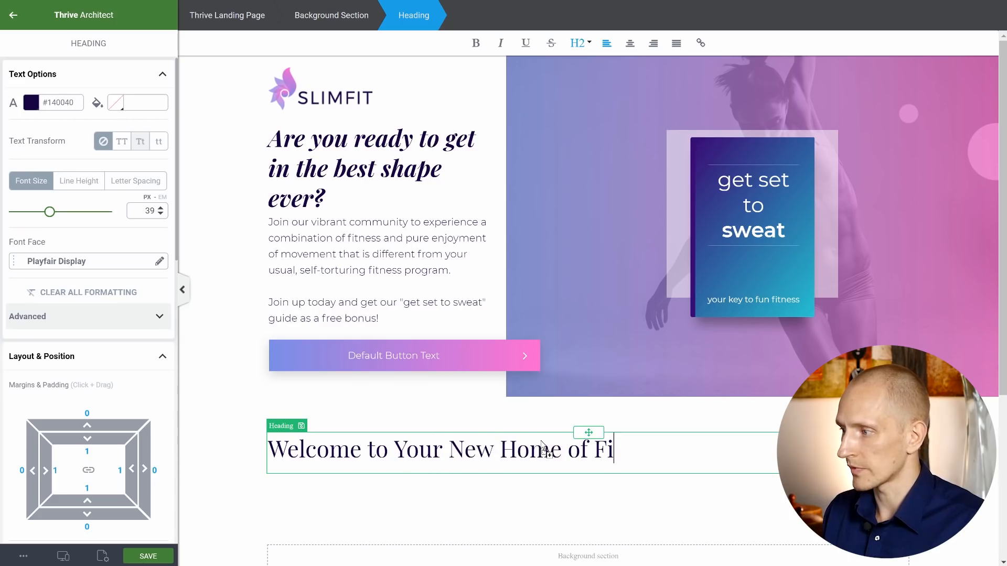
pyautogui.write('tness')
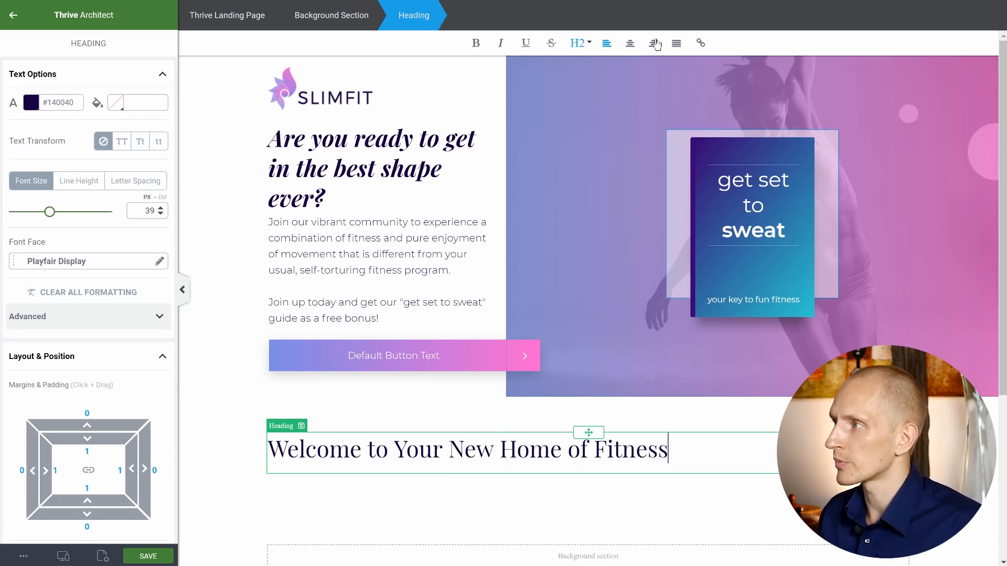
# - Center the "Welcome to Your New Home of Fitness" heading and make its text bold and italic
pyautogui.click(629, 43)
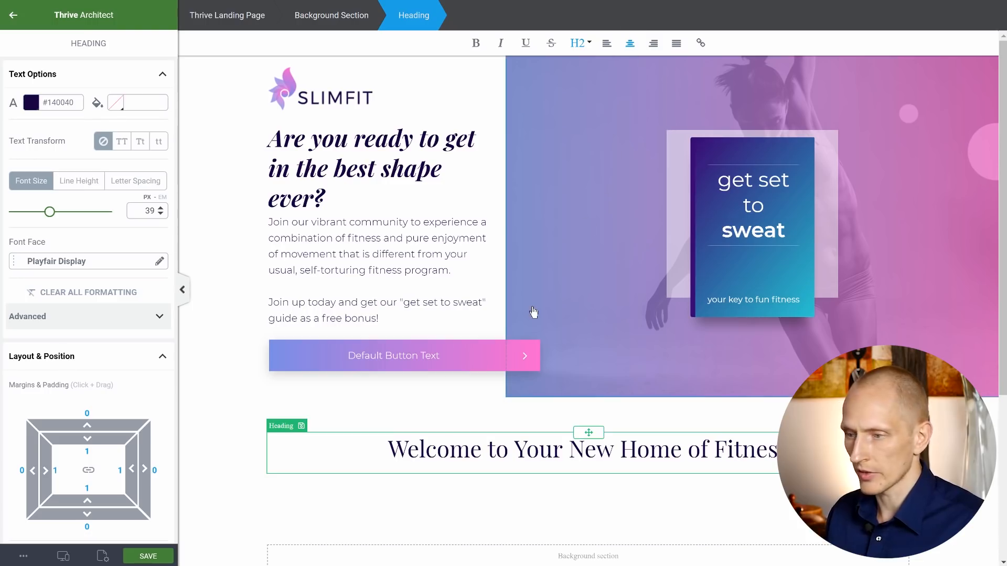
pyautogui.hotkey('ctrl', 'a')
pyautogui.hotkey('ctrl', 'i')
pyautogui.hotkey('ctrl', 'b')
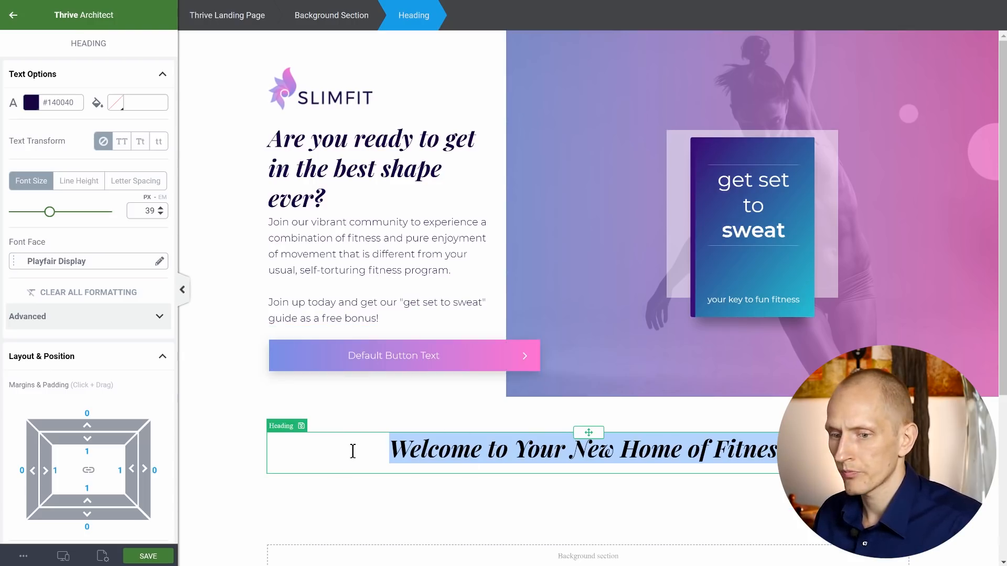
pyautogui.click(210, 90)
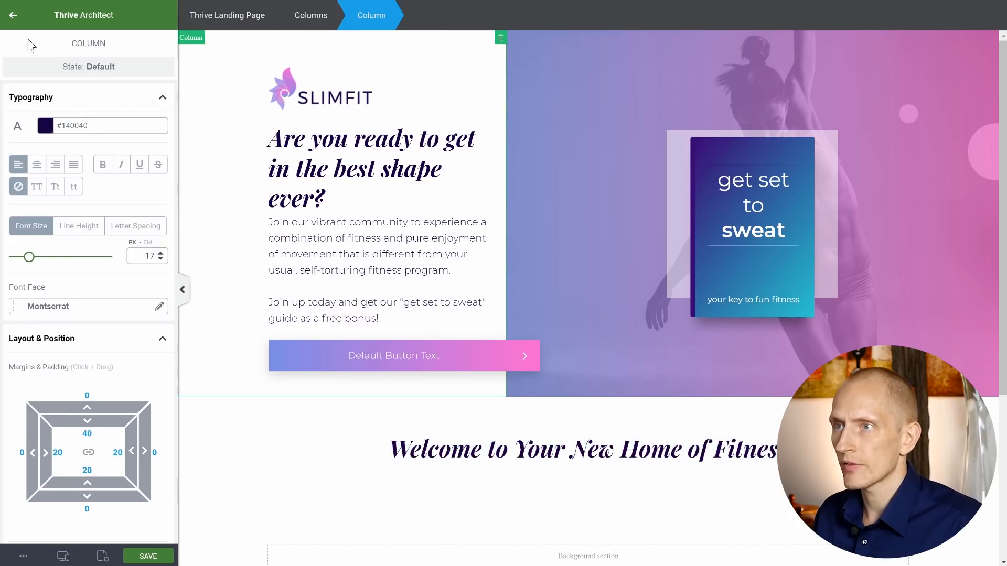
# - Add a paragraph element below the welcome heading and center its placeholder text
pyautogui.click(13, 16)
pyautogui.moveTo(86, 134); pyautogui.dragTo(583, 468)
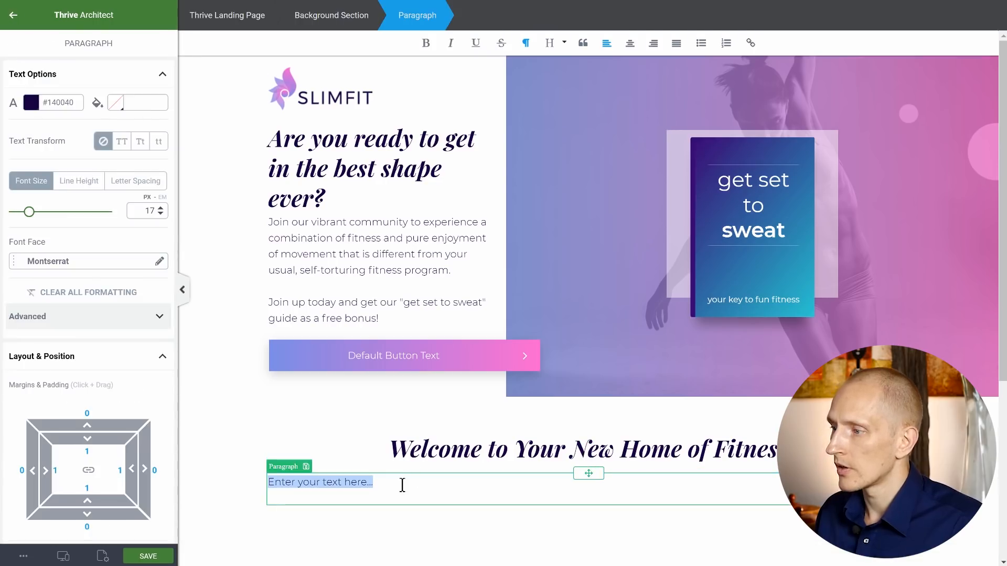
pyautogui.click(630, 43)
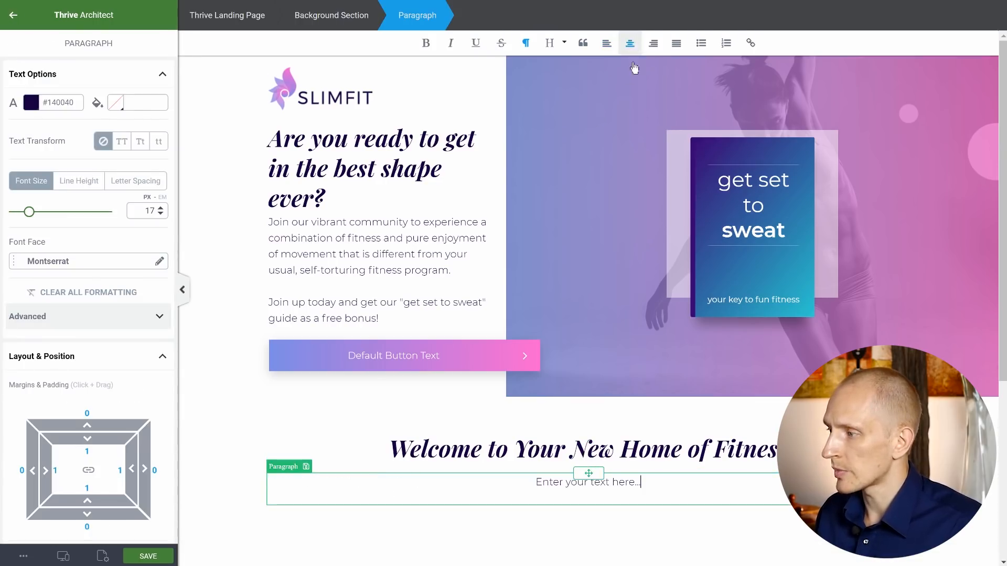
# - Insert a columns element with three equal 1/3 columns below the centered paragraph
pyautogui.scroll(-5, 560, 341)
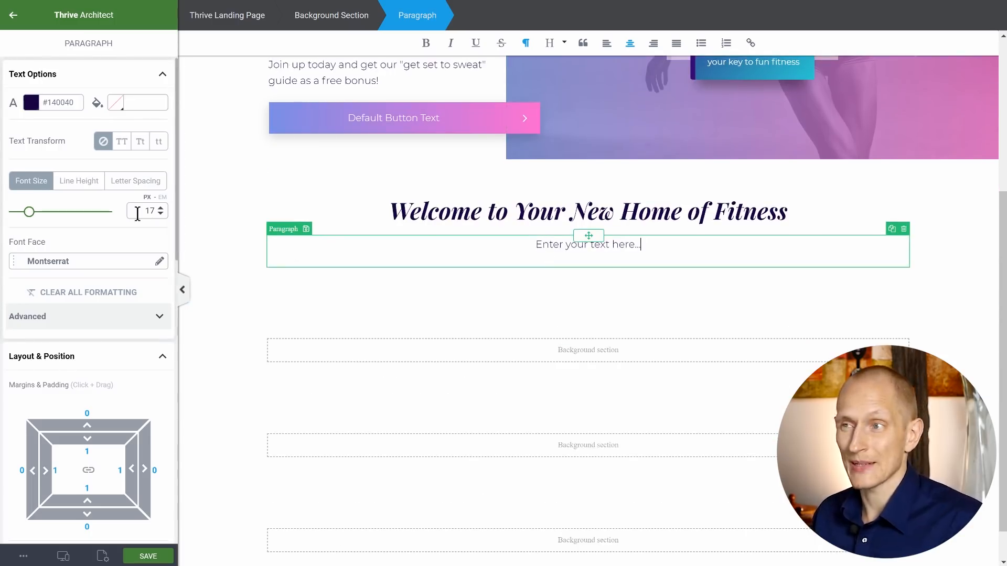
pyautogui.click(14, 16)
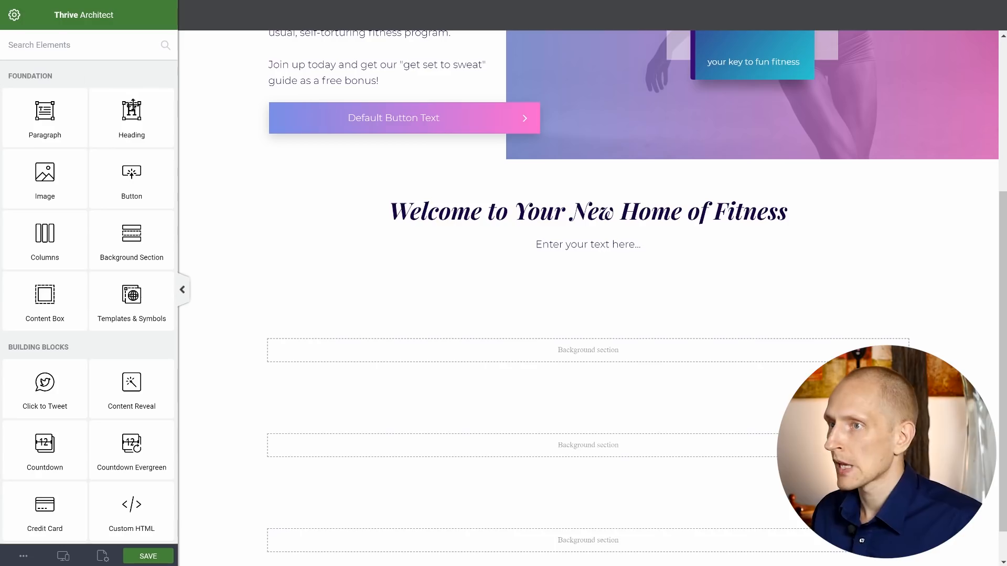
pyautogui.moveTo(42, 245); pyautogui.dragTo(568, 255)
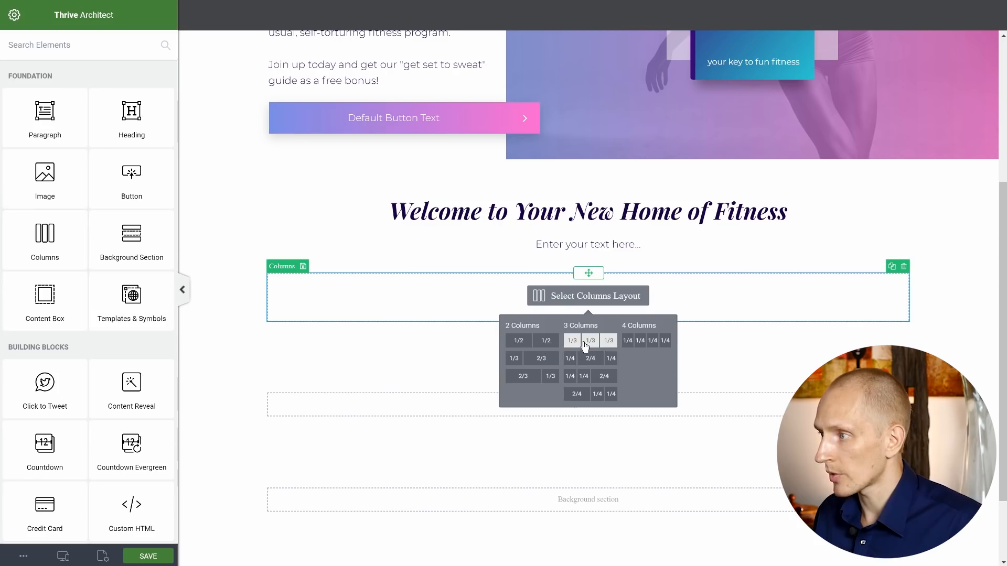
pyautogui.click(585, 342)
# - Set the three-column element's top and bottom padding and its top margin to 0
pyautogui.scroll(-8, 124, 351)
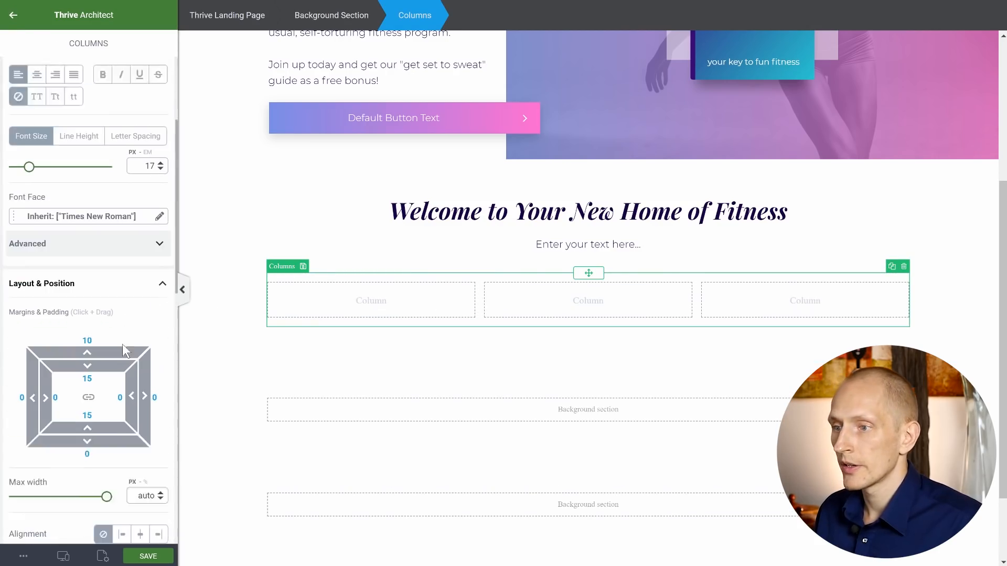
pyautogui.scroll(-1, 121, 344)
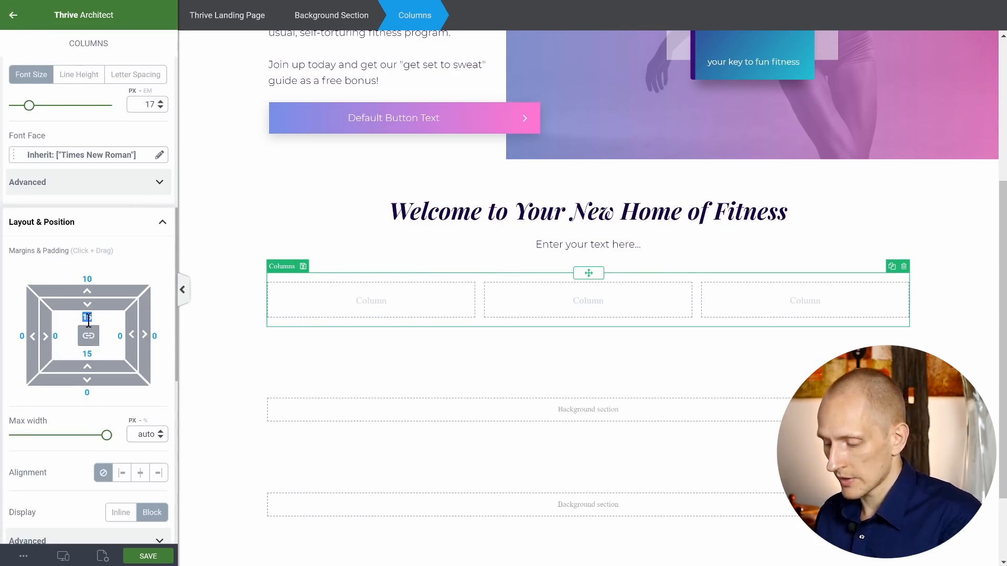
pyautogui.write('0')
pyautogui.click(86, 278)
pyautogui.write('0')
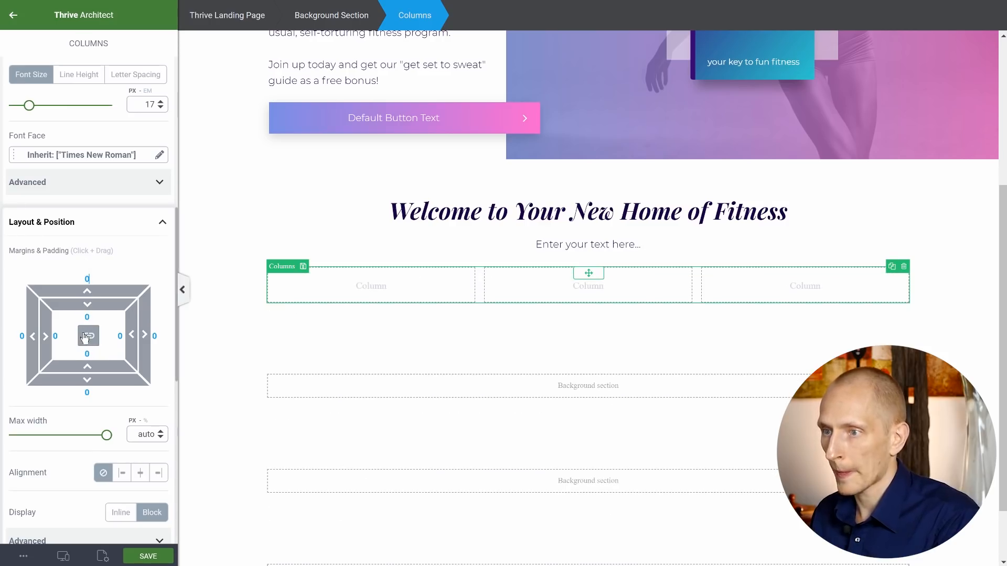
pyautogui.click(86, 337)
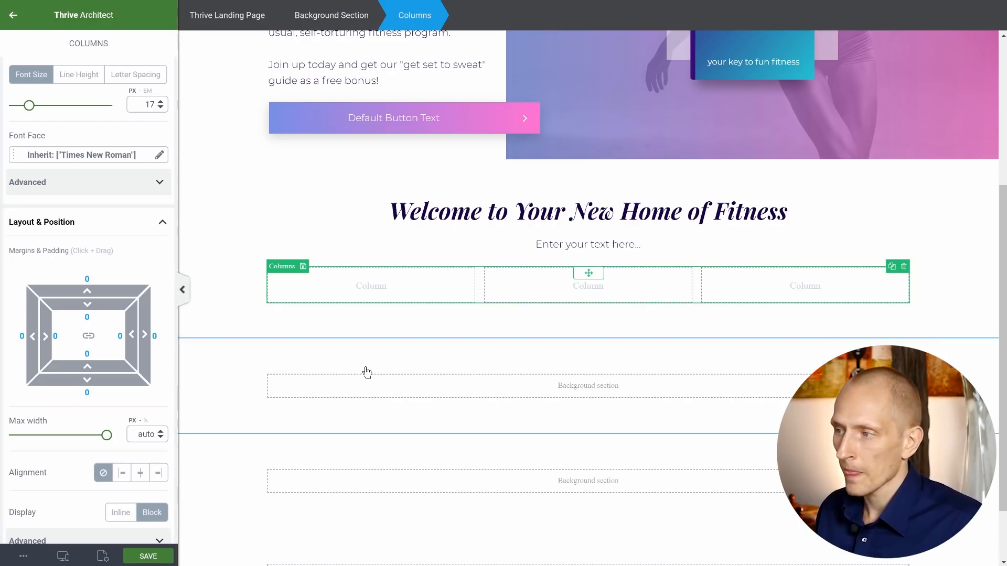
# - Add a content box to the first of the three columns and set its top and bottom margins to 0
pyautogui.scroll(-2, 474, 279)
pyautogui.scroll(3, 474, 281)
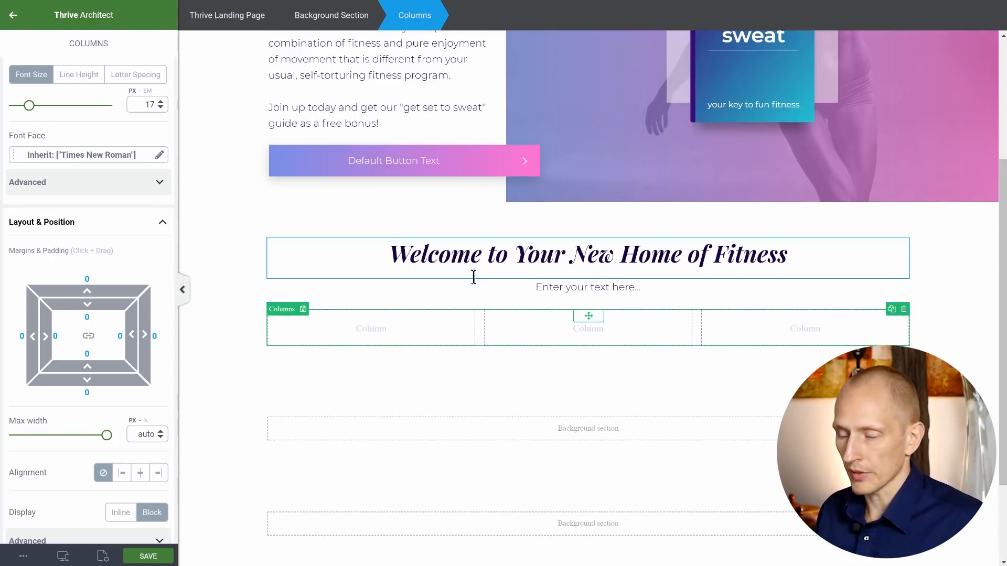
pyautogui.click(13, 16)
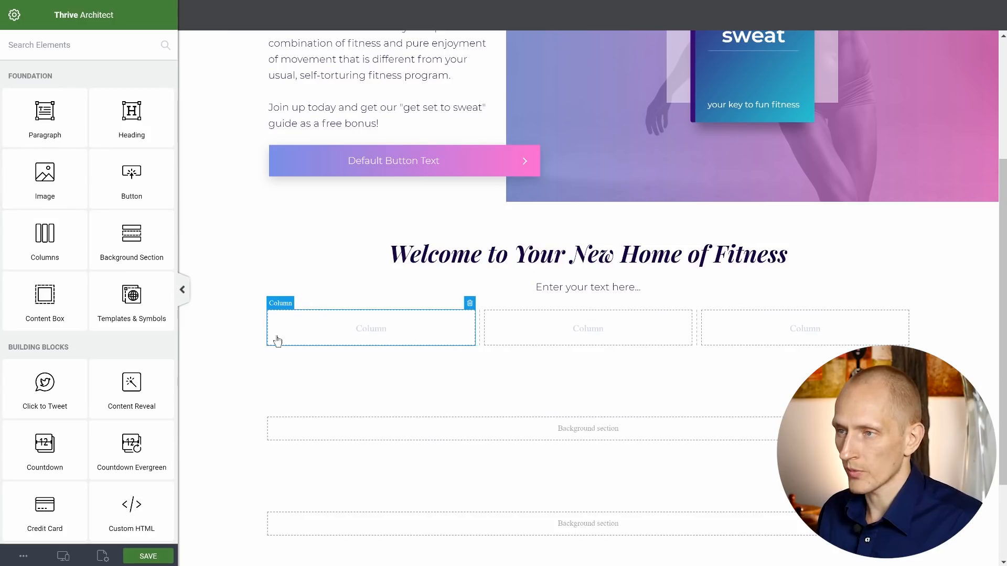
pyautogui.moveTo(44, 297); pyautogui.dragTo(323, 330)
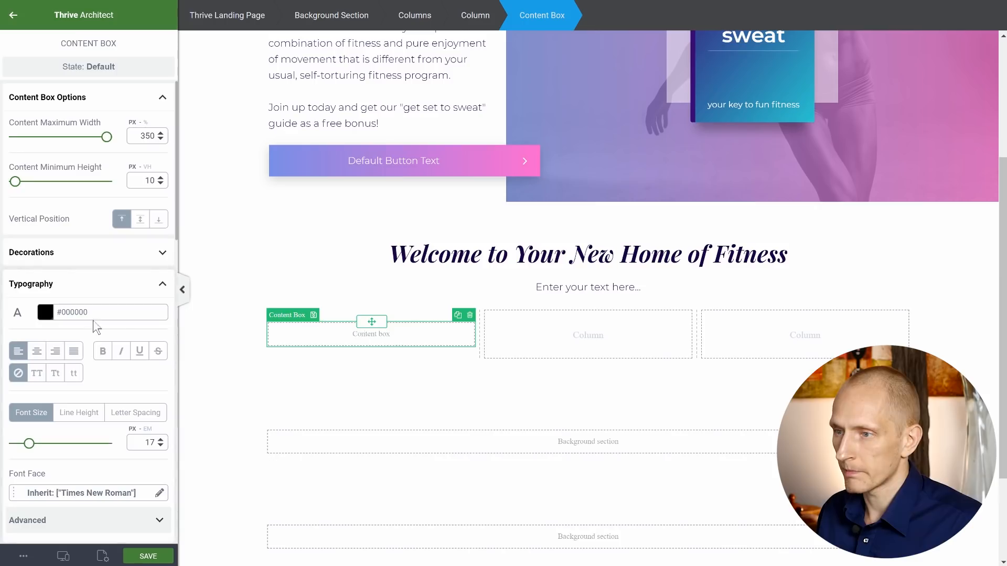
pyautogui.scroll(-5, 93, 323)
pyautogui.scroll(-2, 93, 327)
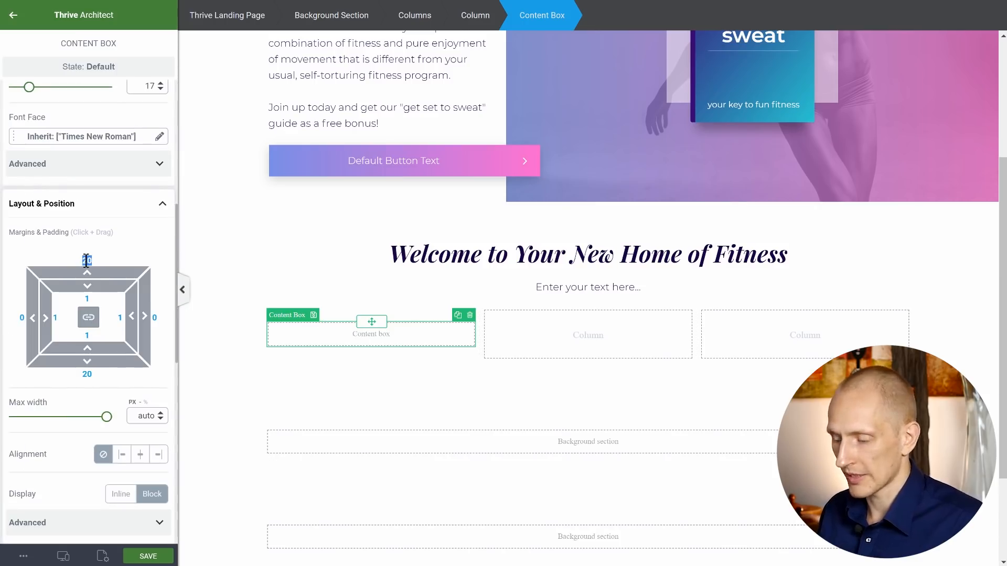
pyautogui.write('0')
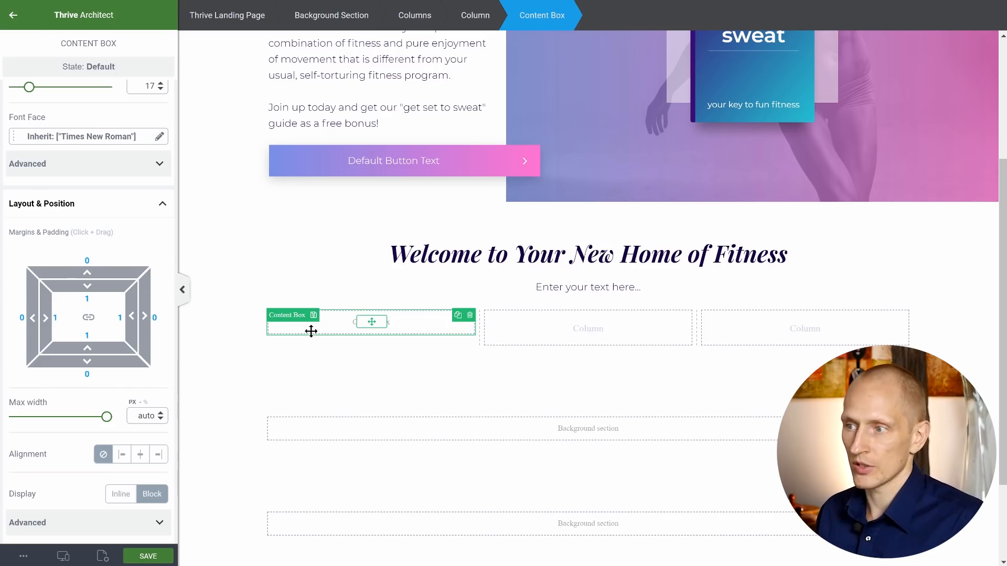
# - Insert the dumbbell icon image fitbrand-benefit-icon-1.png from the media library into the first column's content box
pyautogui.click(16, 20)
pyautogui.moveTo(58, 173)
pyautogui.mouseDown()
pyautogui.moveTo(387, 322)
pyautogui.moveTo(378, 325)
pyautogui.mouseUp()
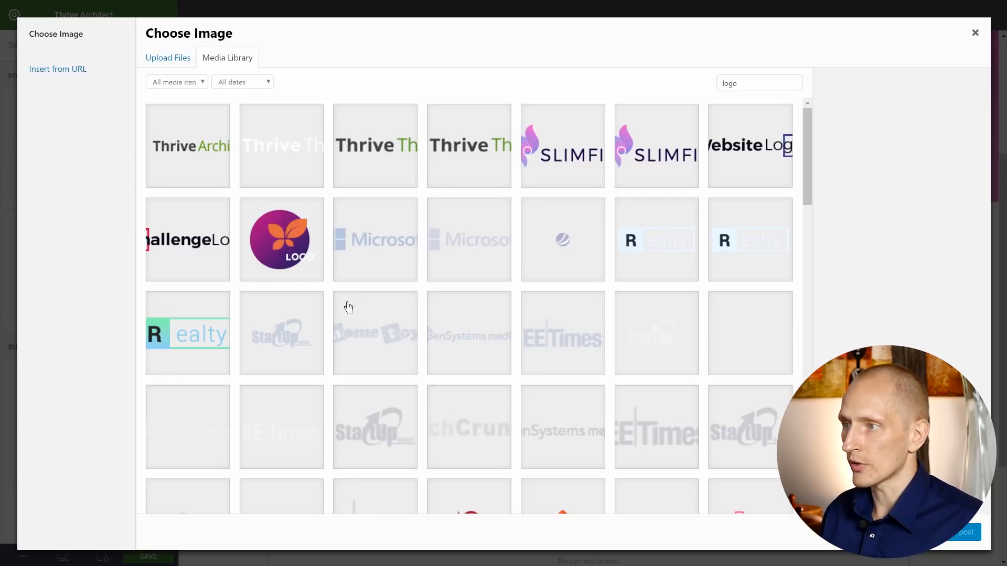
pyautogui.click(796, 84)
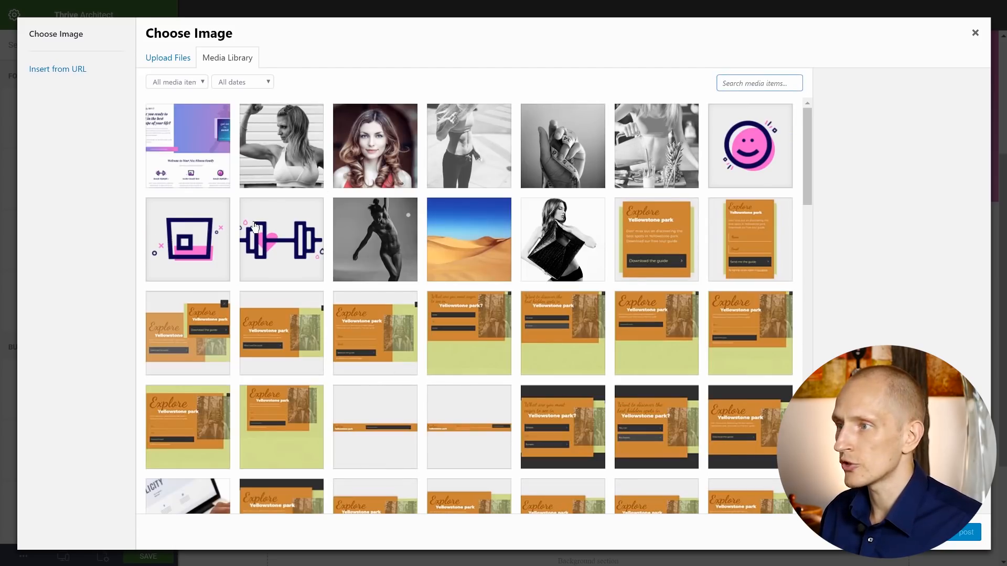
pyautogui.click(256, 227)
pyautogui.click(966, 532)
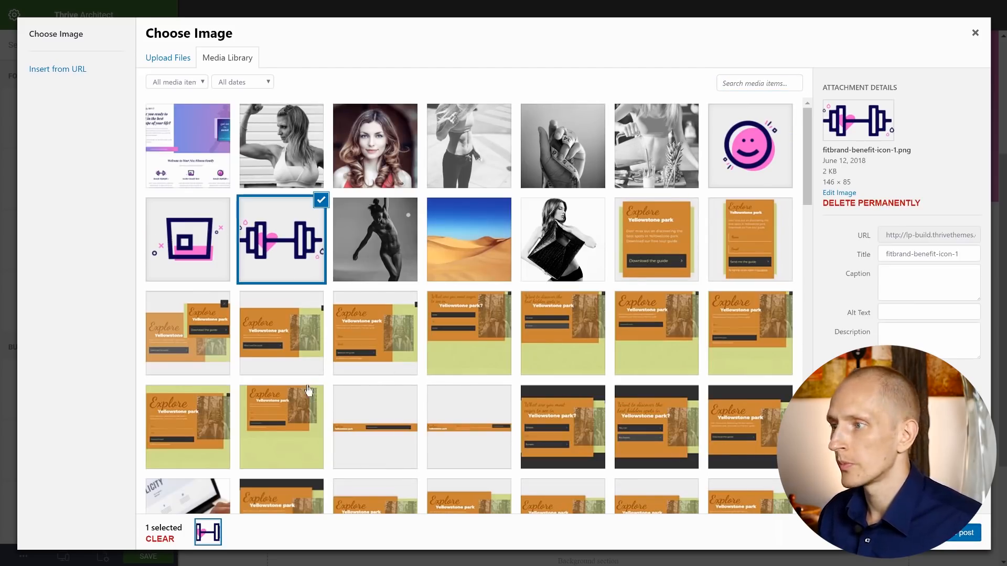
# - Center the dumbbell icon and set its top margin to 0 and its bottom margin to 30
pyautogui.scroll(-3, 56, 348)
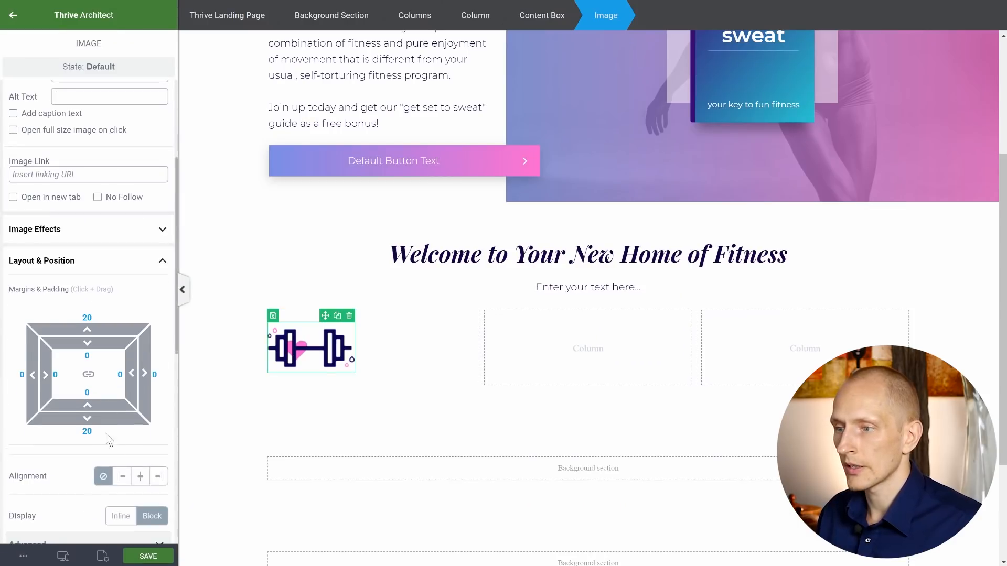
pyautogui.click(140, 476)
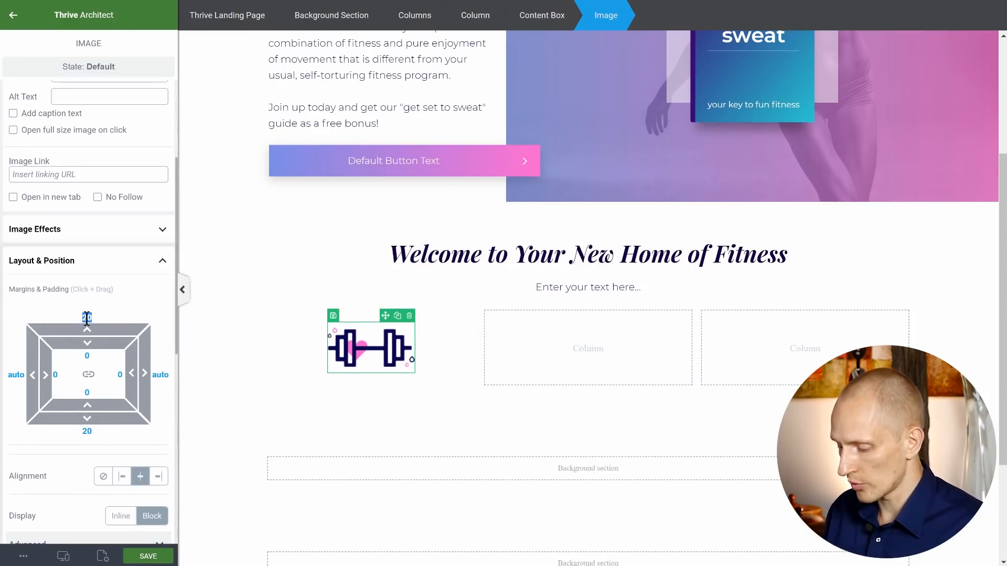
pyautogui.press('BackSpace')
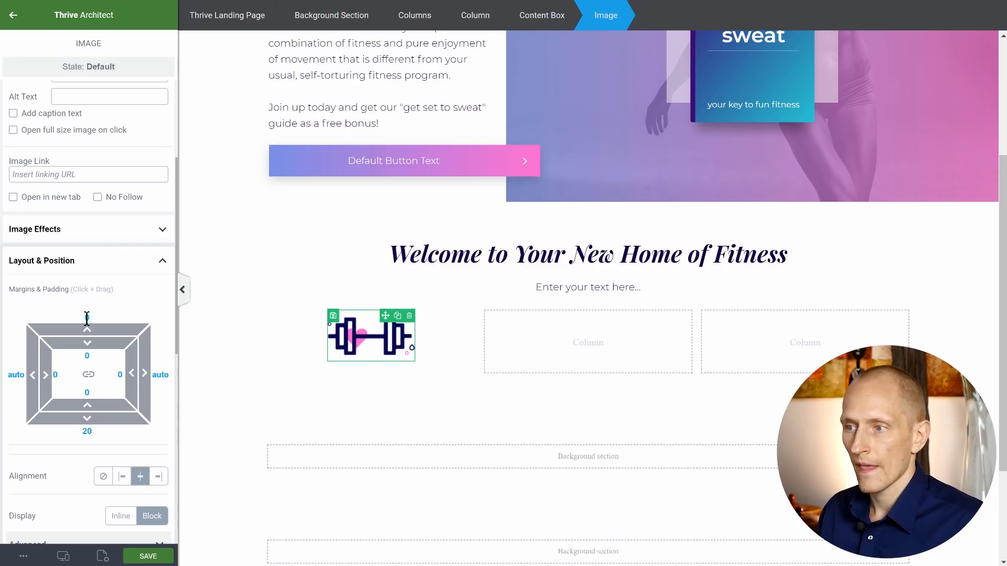
pyautogui.write('30')
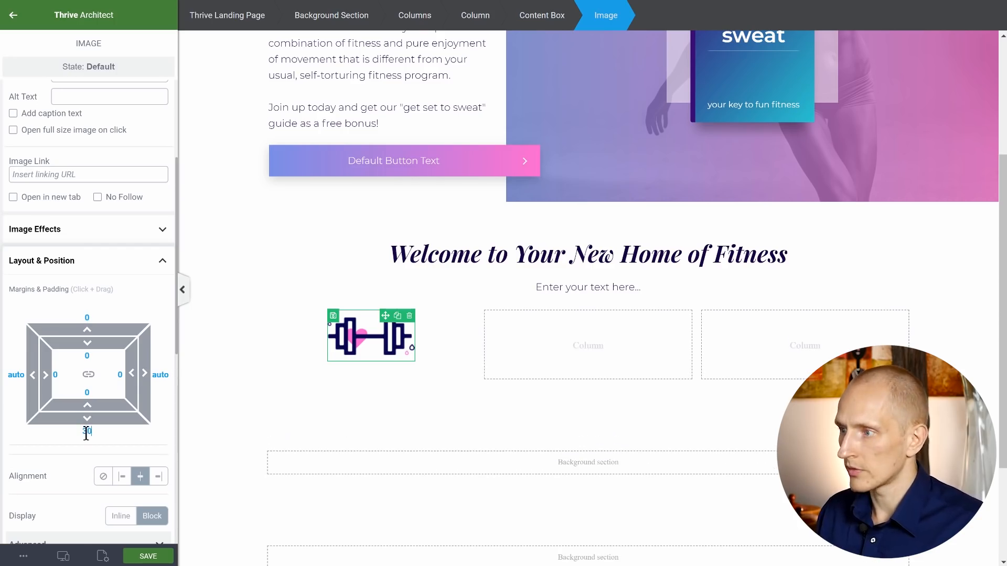
# - Add a heading reading "Benefit Heading" below the dumbbell icon inside the content box
pyautogui.click(14, 18)
pyautogui.moveTo(132, 113); pyautogui.dragTo(377, 363)
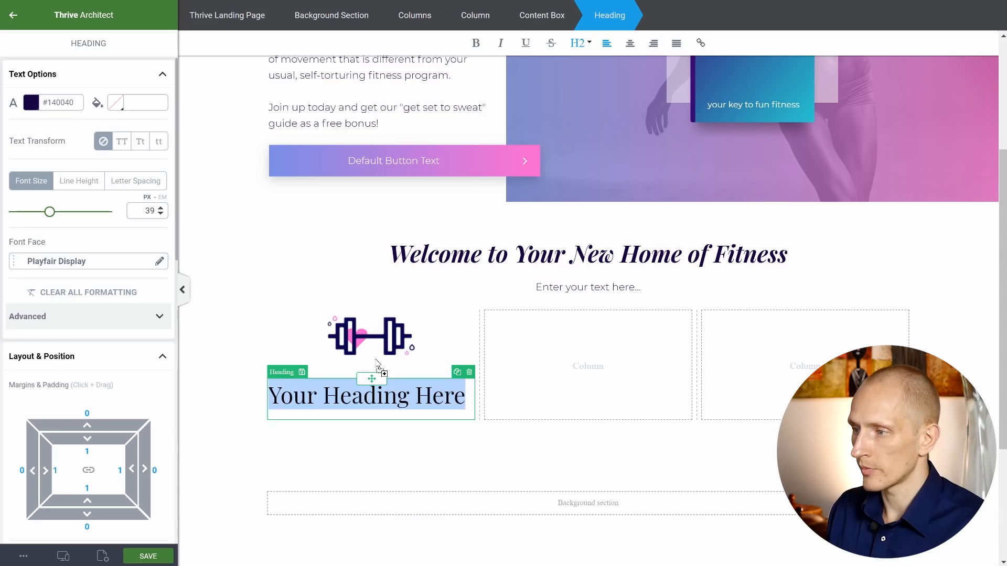
pyautogui.write('Benefit Heading')
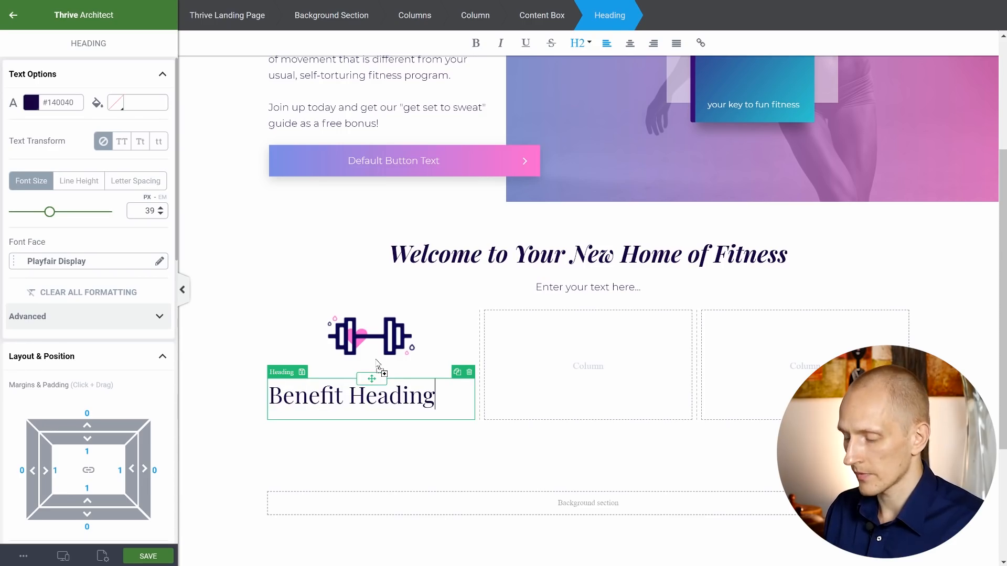
# - Make the "Benefit Heading" text bold and italic and change it to Heading 3
pyautogui.hotkey('ctrl', 'a')
pyautogui.hotkey('ctrl', 'b')
pyautogui.hotkey('ctrl', 'i')
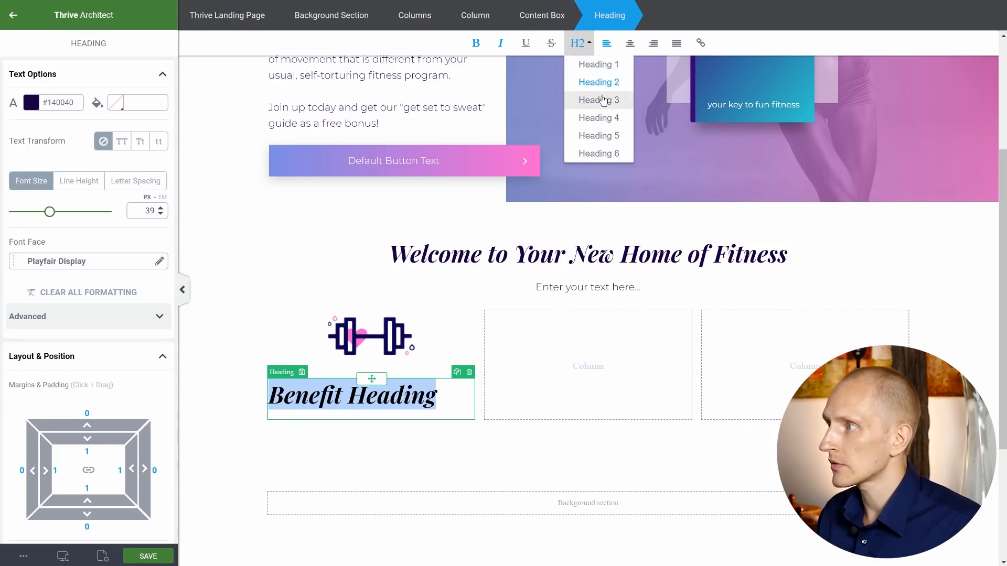
pyautogui.click(602, 100)
# - Change the hero heading "Are you ready to get in the best shape ever?" to Heading 1
pyautogui.scroll(4, 587, 135)
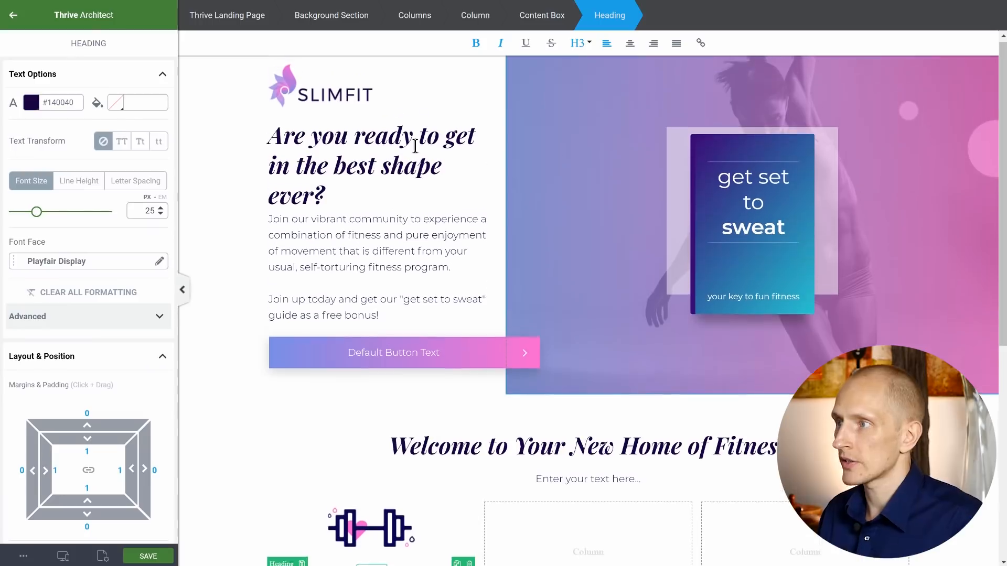
pyautogui.click(579, 44)
pyautogui.click(586, 70)
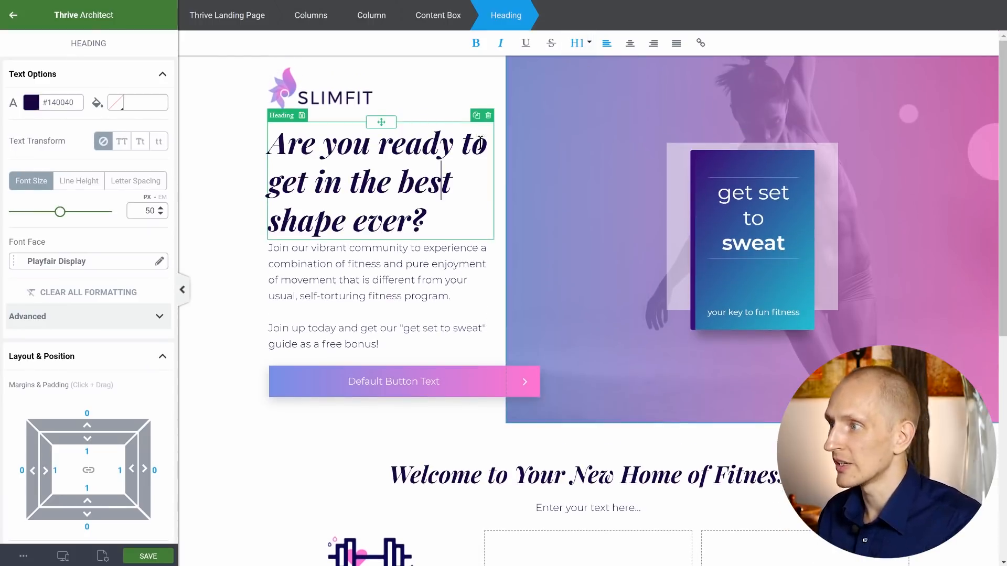
# - Add a paragraph below the "Benefit Heading" text and fill it with Lorem Ipsum placeholder text ending in "cubilia Curae."
pyautogui.scroll(-5, 498, 262)
pyautogui.click(499, 246)
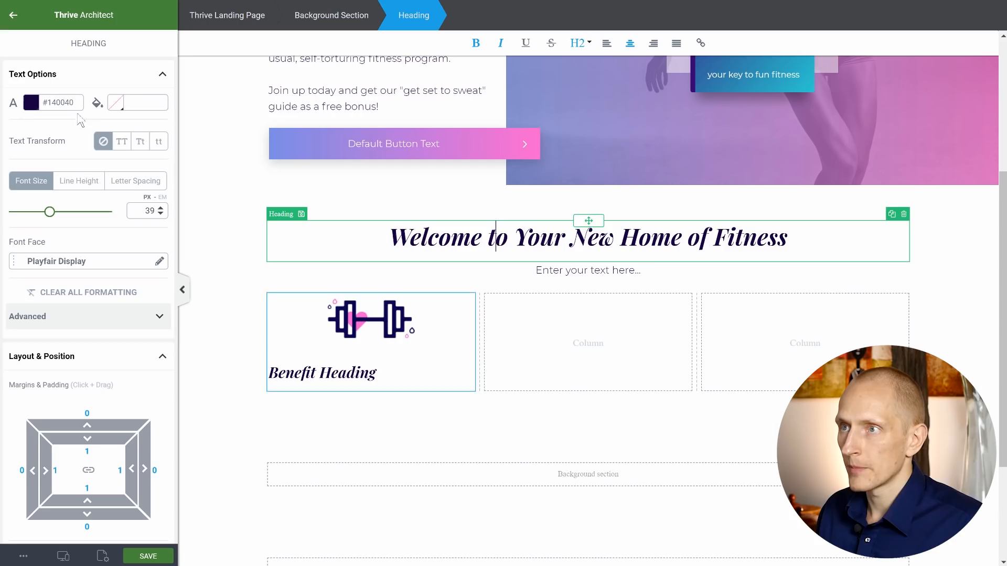
pyautogui.click(14, 21)
pyautogui.moveTo(68, 128)
pyautogui.mouseDown()
pyautogui.moveTo(354, 383)
pyautogui.moveTo(369, 376)
pyautogui.mouseUp()
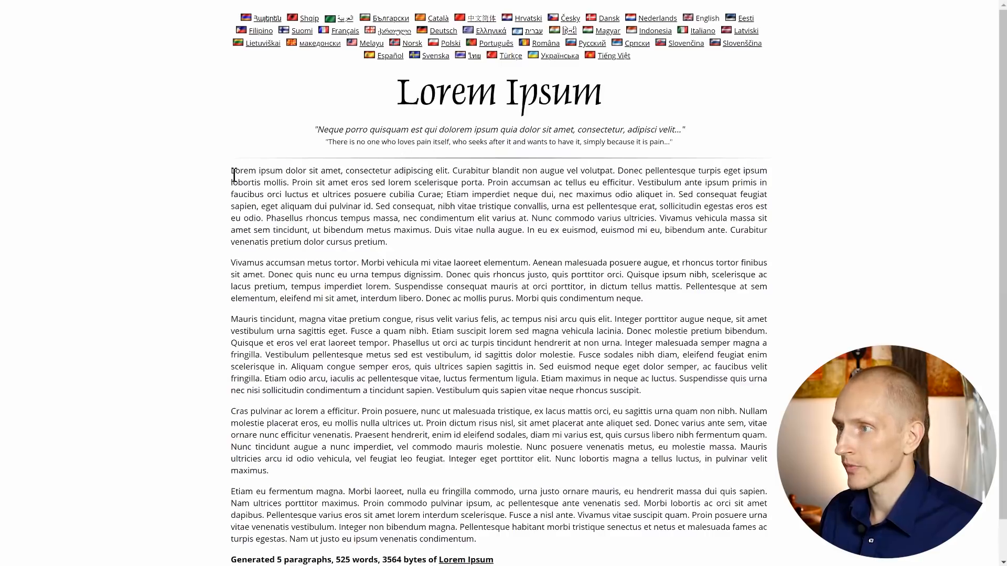
pyautogui.moveTo(232, 172); pyautogui.dragTo(444, 196)
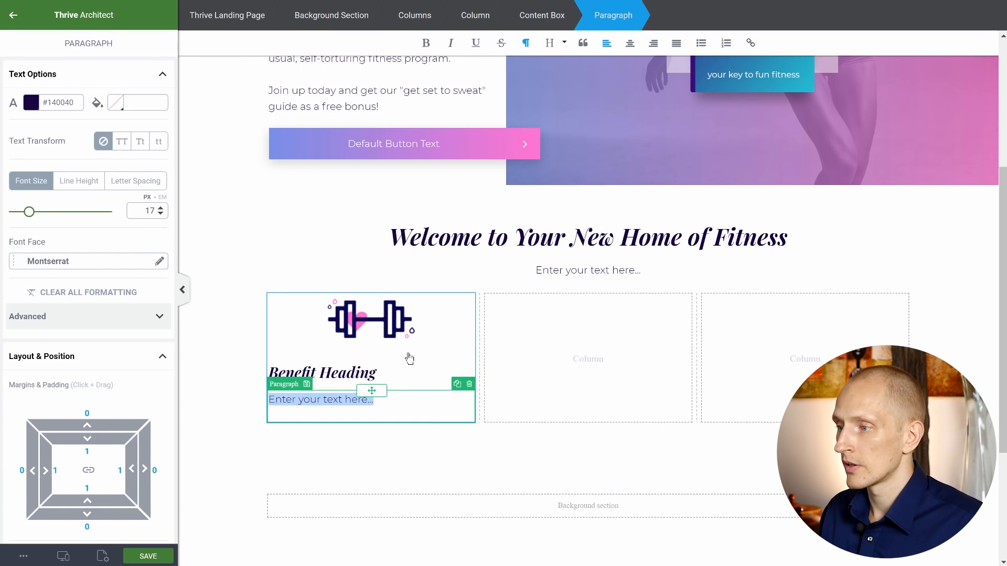
pyautogui.write('Lorem ipsum dolor sit amet, consectetur adipiscing elit. Curabitur blandit non augue vel volutpat. Donec pellentesque turpis eget ipsum lobortis mollis. Proin sit amet eros sed lorem scelerisque porta. Proin accumsan ac tellus eu efficitur. Vestibulum ante ipsum primis in faucibus orci luctus et ultrices posuere cubilia Curae')
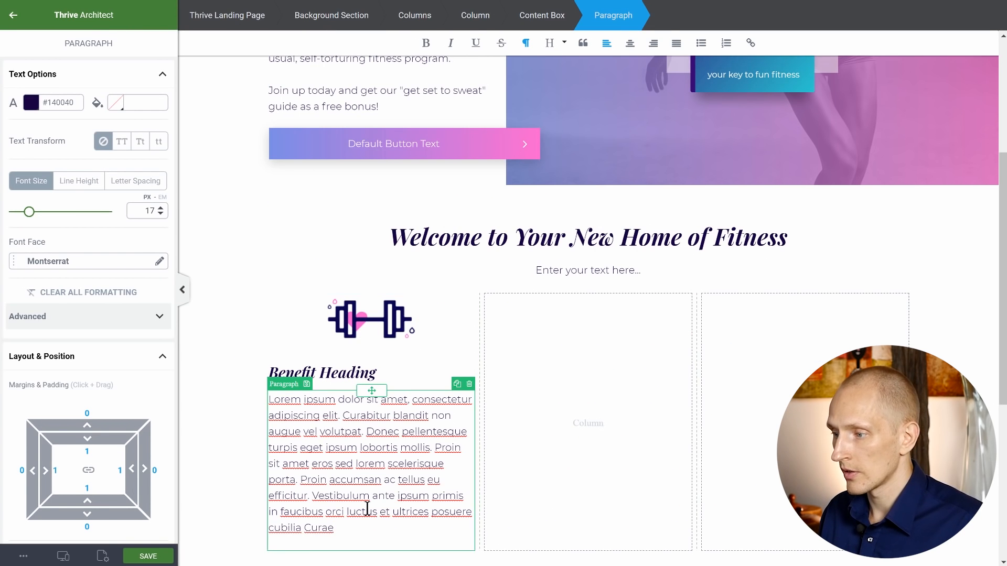
pyautogui.write('.')
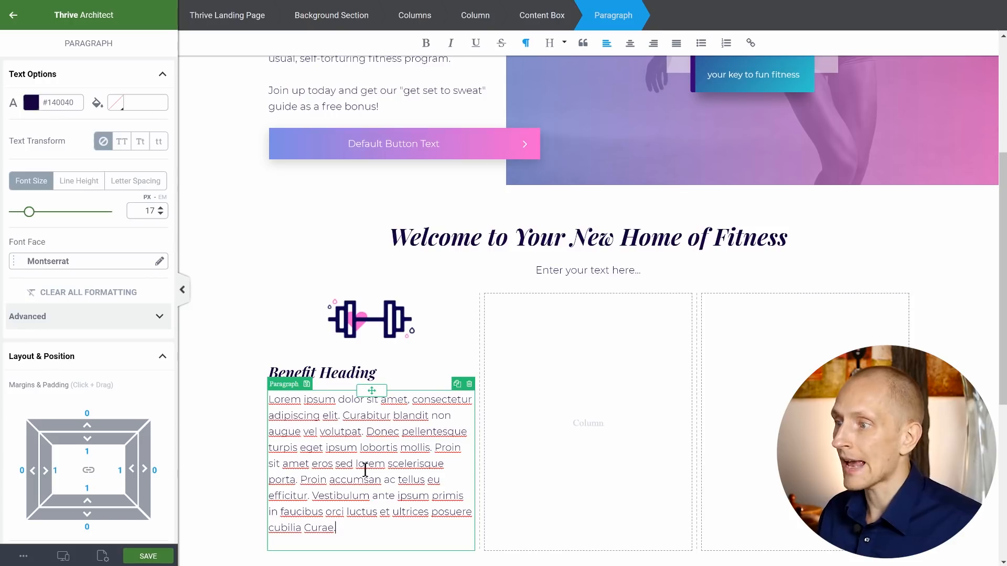
# - Center all text inside the benefit content box of the first column
pyautogui.click(546, 25)
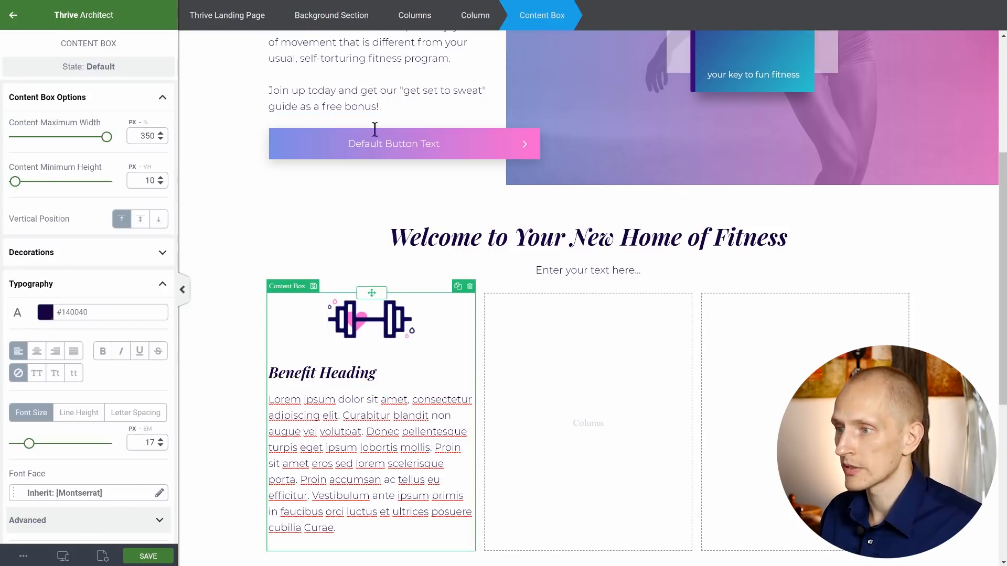
pyautogui.click(37, 352)
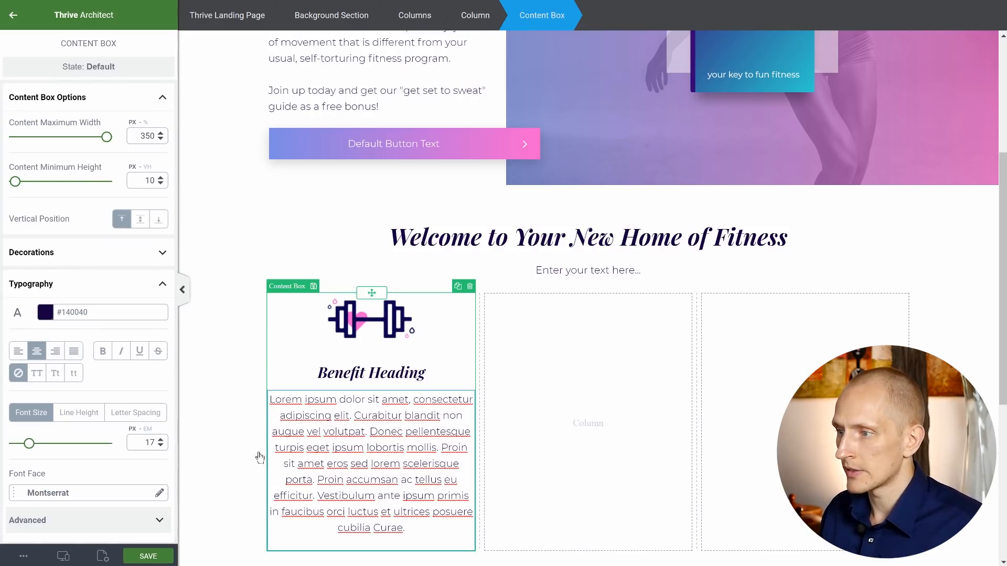
pyautogui.click(237, 447)
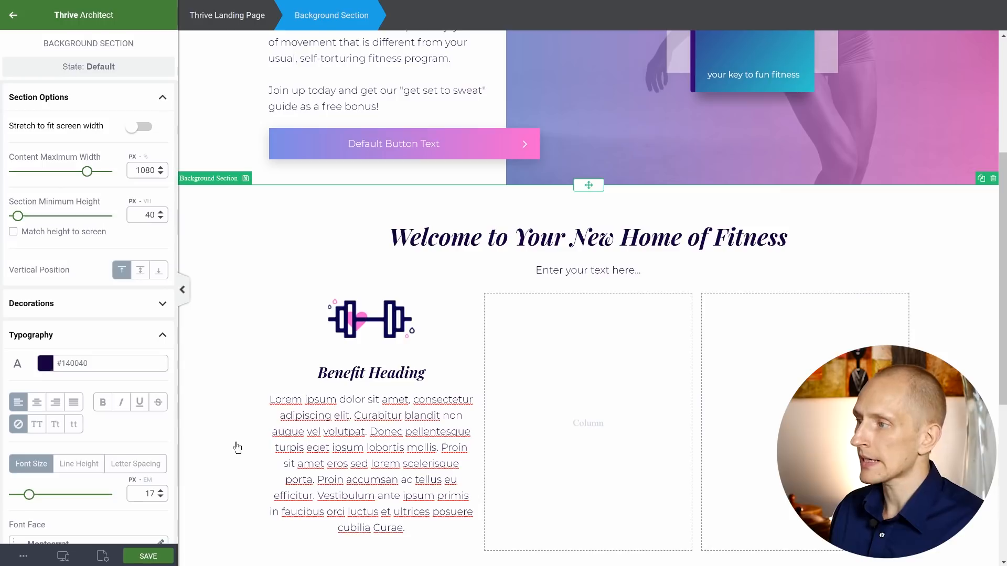
# - Duplicate the first column's benefit content box and move the copy into the middle column
pyautogui.scroll(-1, 263, 386)
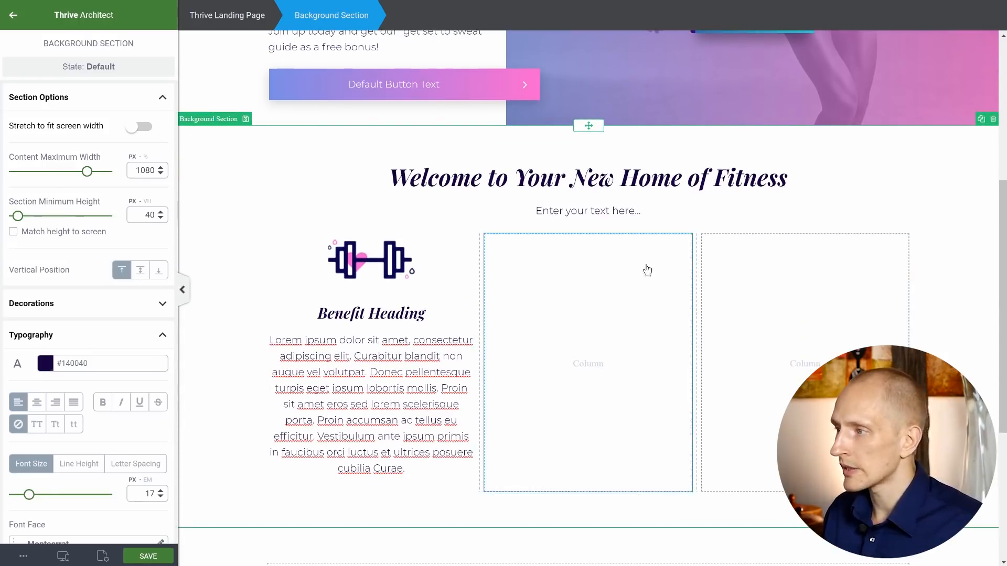
pyautogui.click(456, 250)
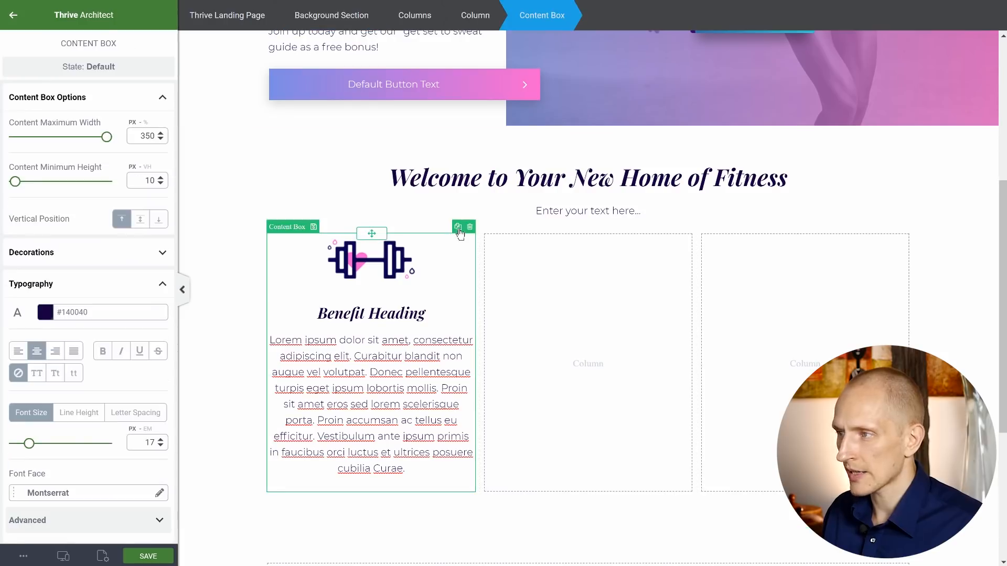
pyautogui.click(458, 229)
pyautogui.moveTo(372, 232); pyautogui.dragTo(585, 318)
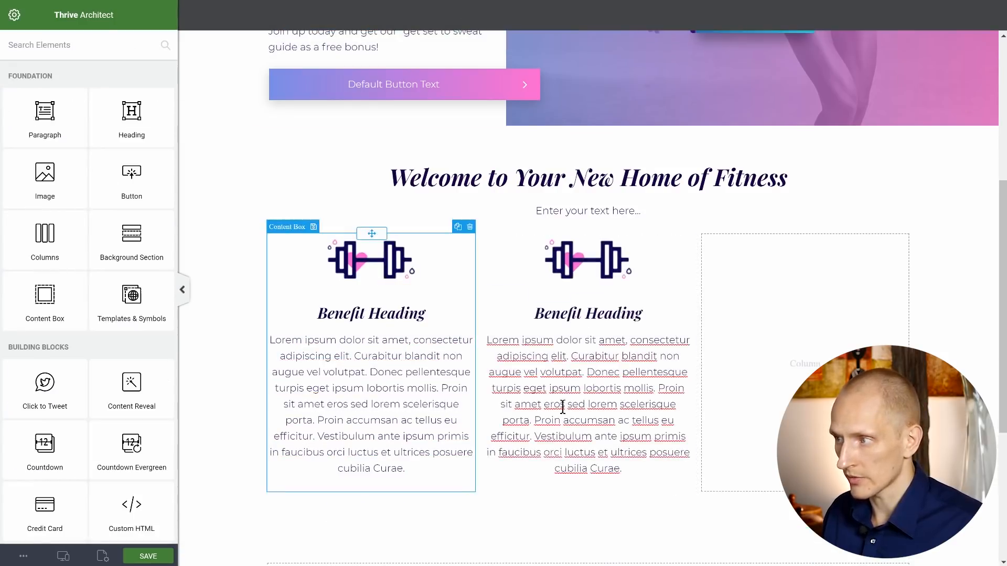
pyautogui.click(242, 300)
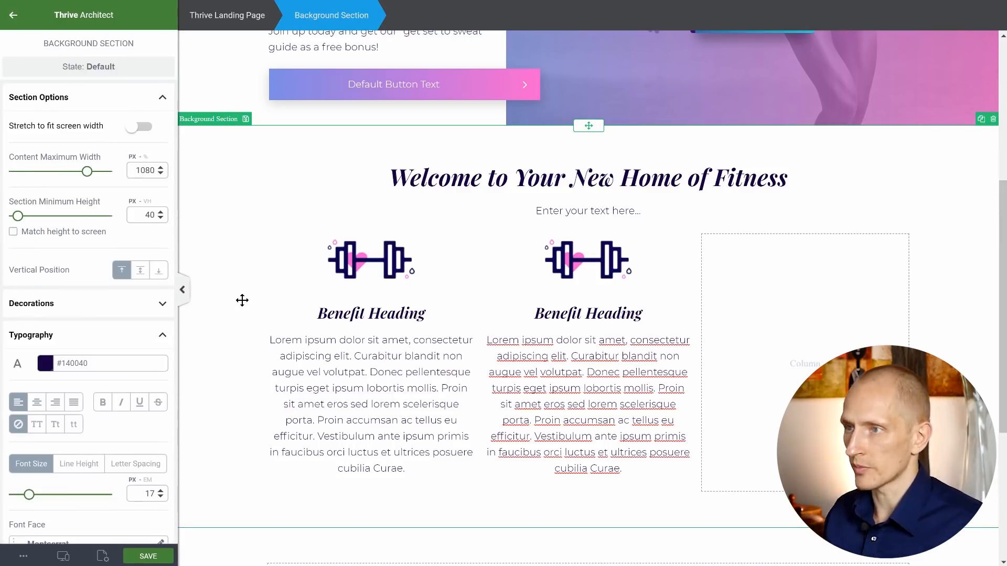
# - Set the gutter width of the three-column layout to 50 px
pyautogui.click(271, 258)
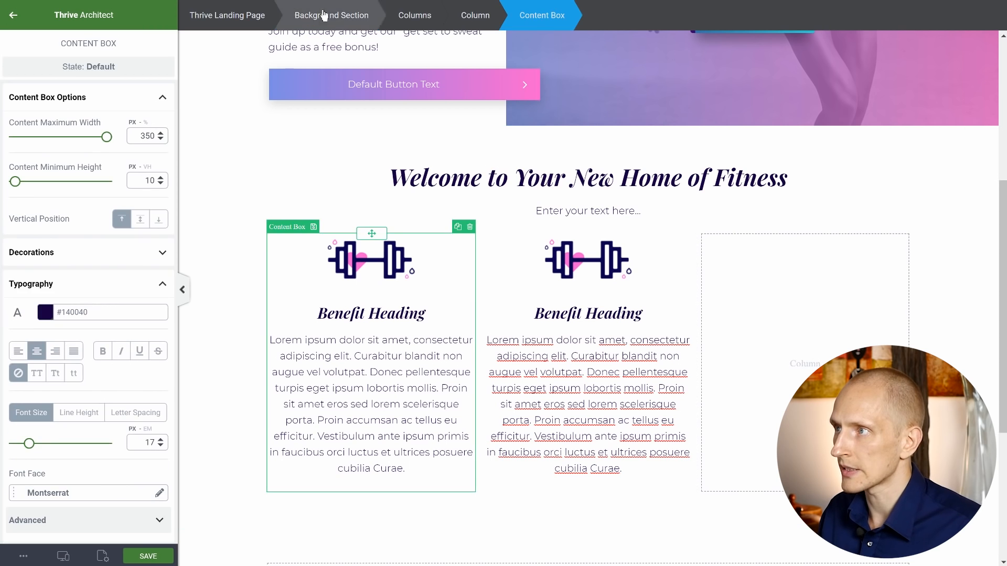
pyautogui.click(405, 15)
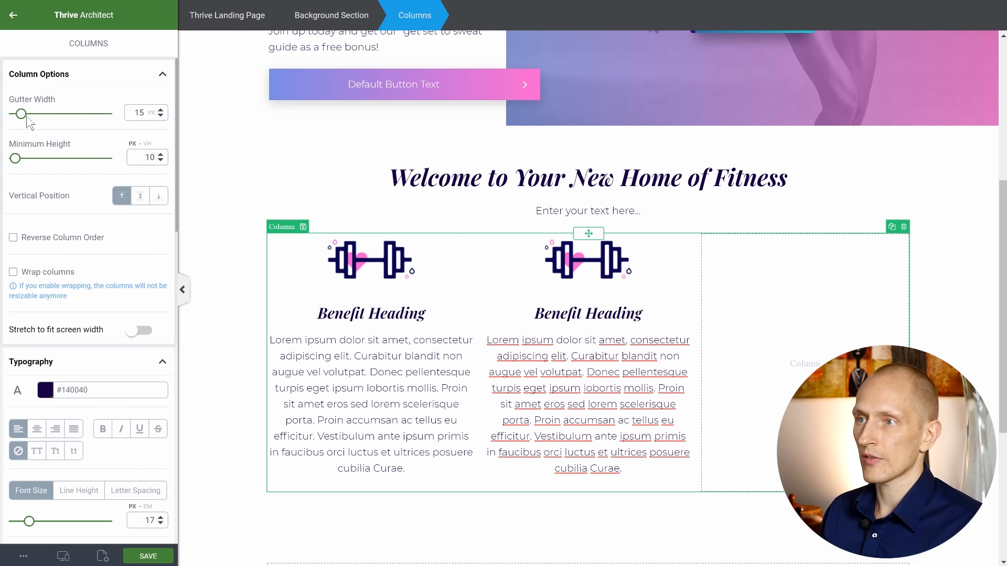
pyautogui.moveTo(21, 119)
pyautogui.mouseDown()
pyautogui.moveTo(96, 114)
pyautogui.moveTo(30, 116)
pyautogui.moveTo(40, 115)
pyautogui.mouseUp()
pyautogui.doubleClick(135, 113)
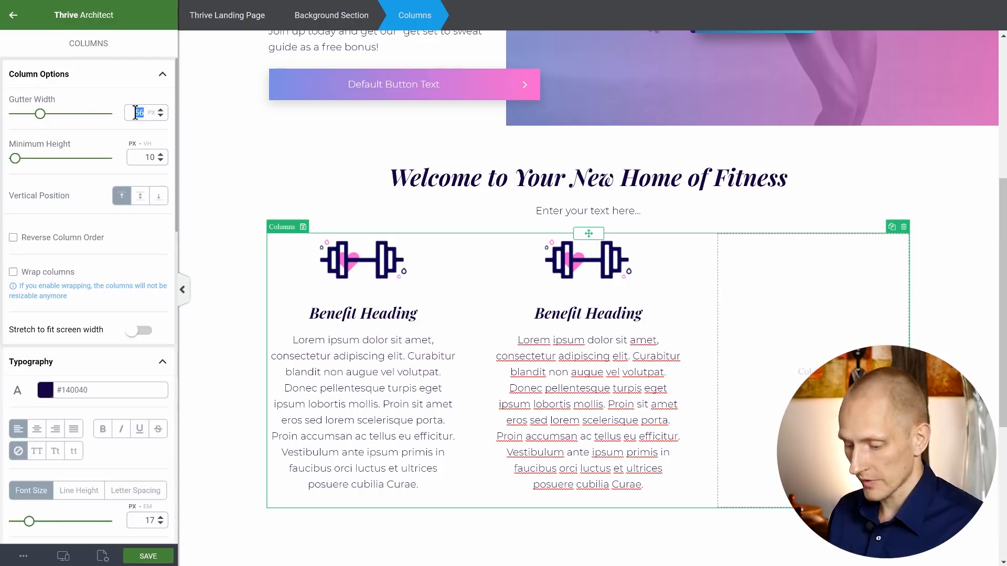
pyautogui.write('50')
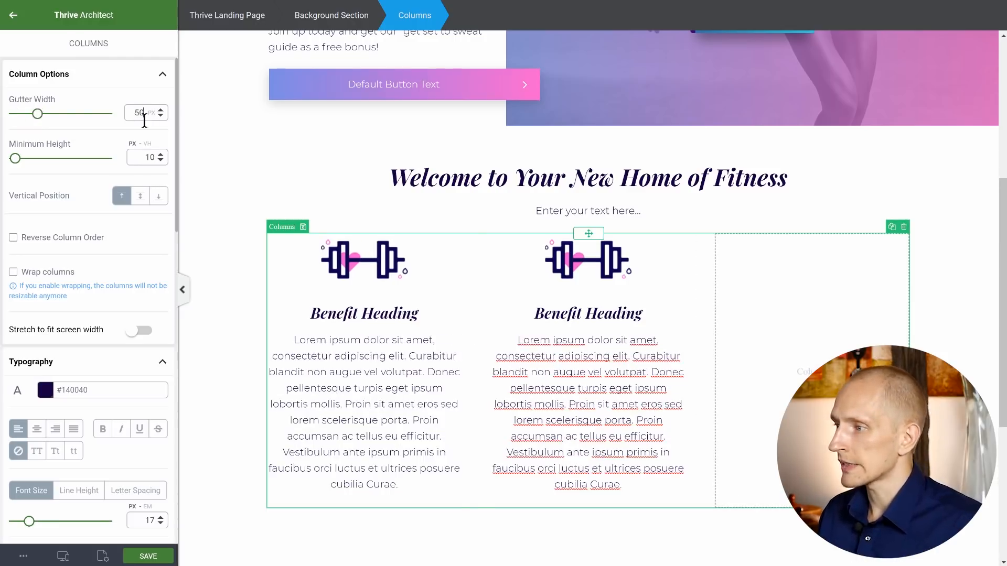
# - Shorten the first column's placeholder paragraph so that it ends after "accumsan ac tellus eu"
pyautogui.click(401, 442)
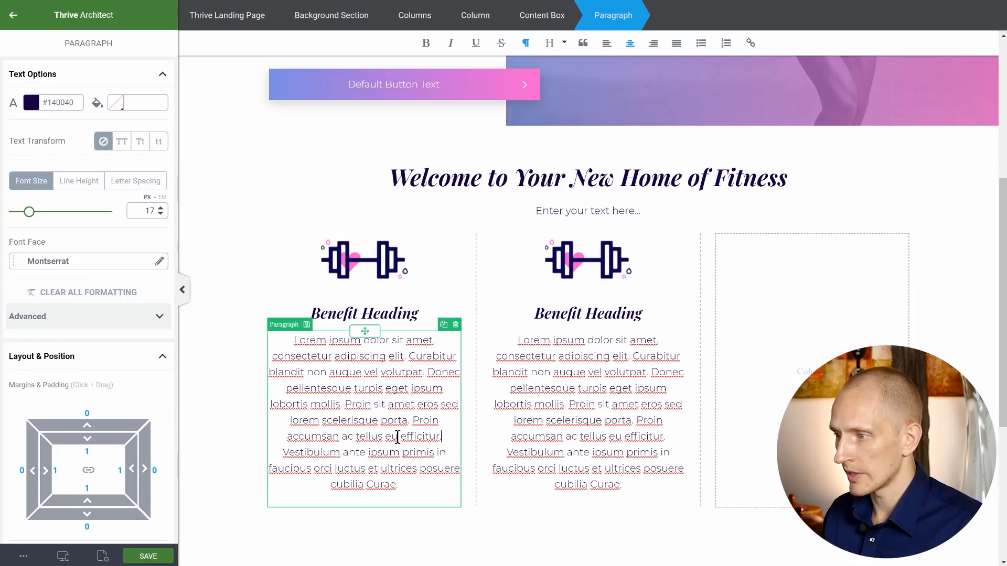
pyautogui.moveTo(401, 436); pyautogui.dragTo(425, 484)
pyautogui.press('BackSpace')
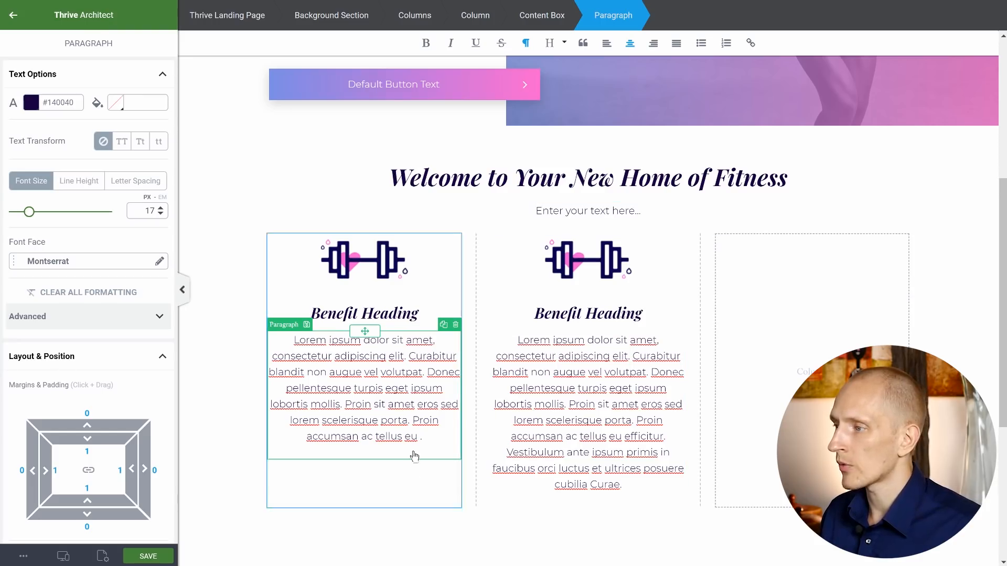
# - Set the bottom margin of the first column's content box to 50
pyautogui.click(414, 256)
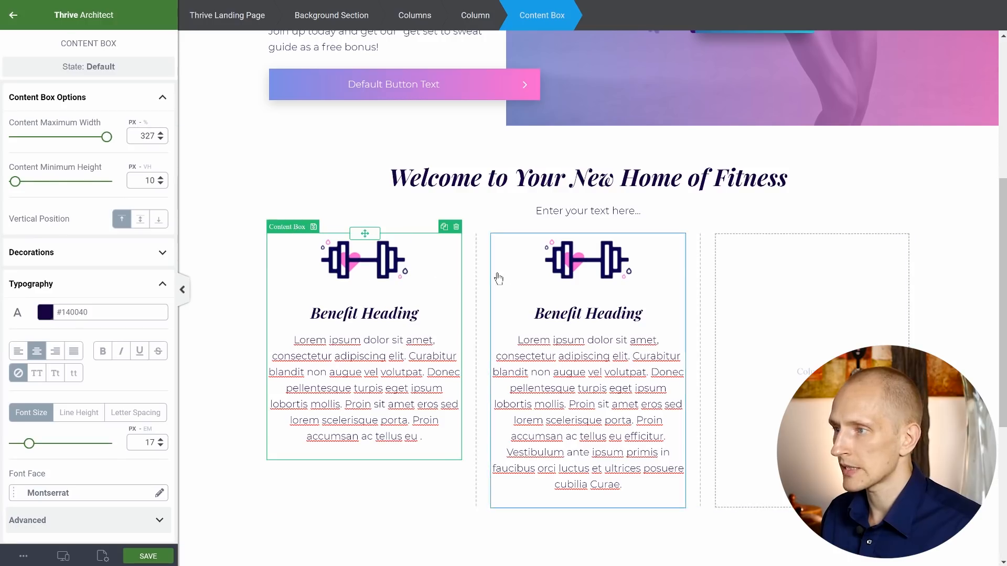
pyautogui.scroll(-5, 68, 388)
pyautogui.scroll(-2, 68, 388)
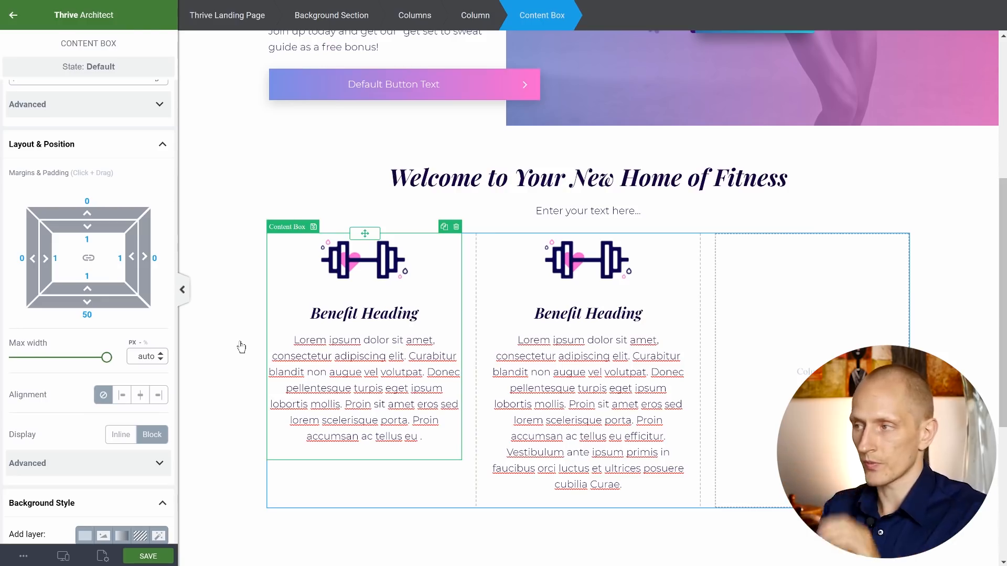
# - Replace the middle column's content box with a copy of the first column's box, and place another copy in the third column
pyautogui.click(671, 276)
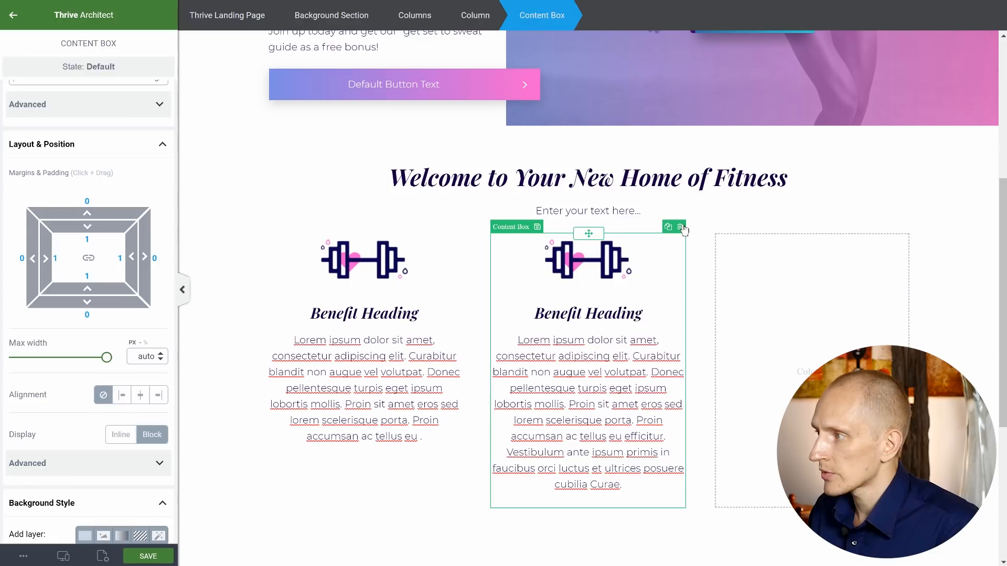
pyautogui.click(681, 227)
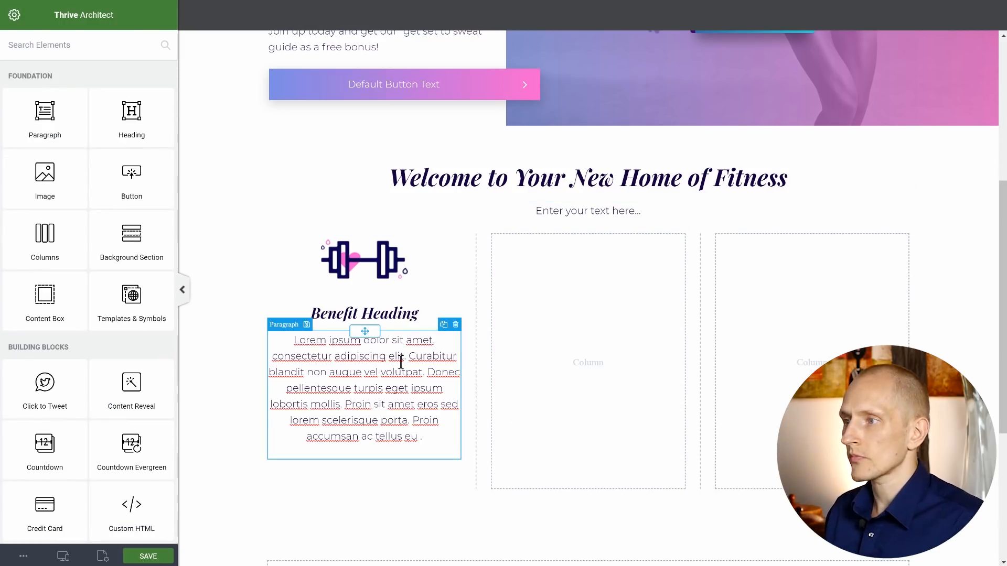
pyautogui.click(449, 260)
pyautogui.click(446, 230)
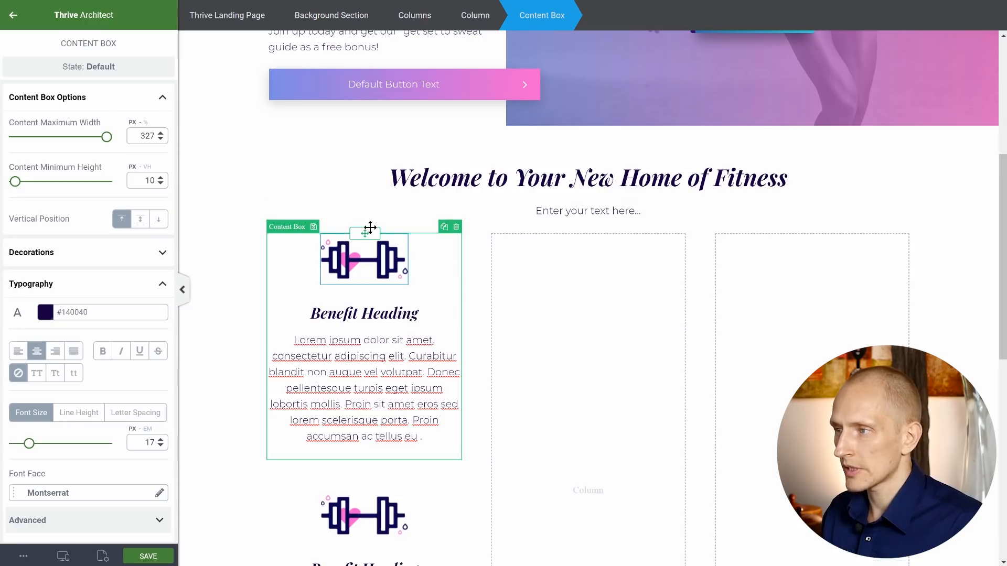
pyautogui.moveTo(521, 283); pyautogui.dragTo(576, 303)
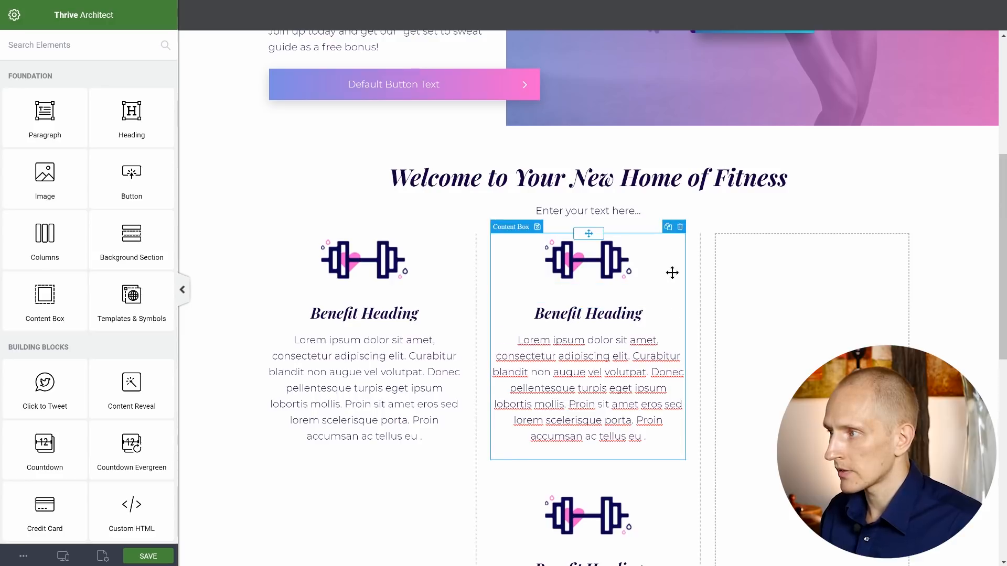
pyautogui.click(595, 233)
pyautogui.moveTo(792, 297); pyautogui.dragTo(790, 296)
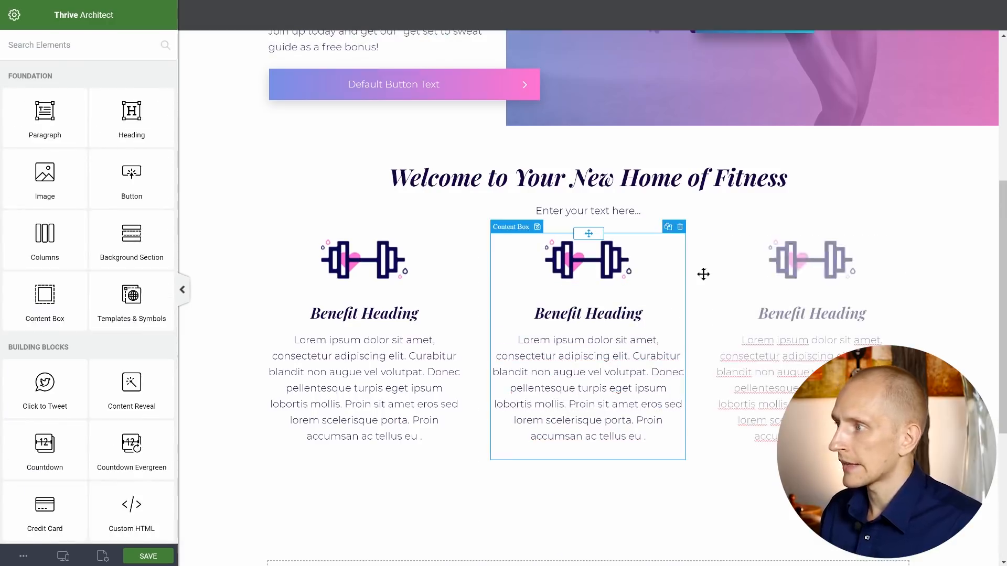
# - Replace the middle column's dumbbell icon with fitbrand-benefit-icon-2.png from the media library
pyautogui.click(609, 268)
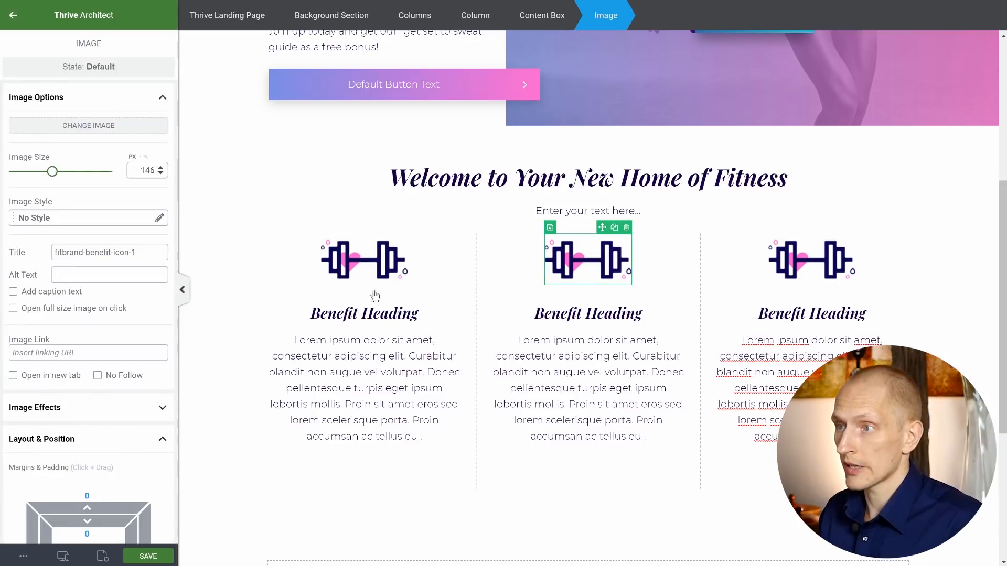
pyautogui.click(79, 136)
pyautogui.click(186, 233)
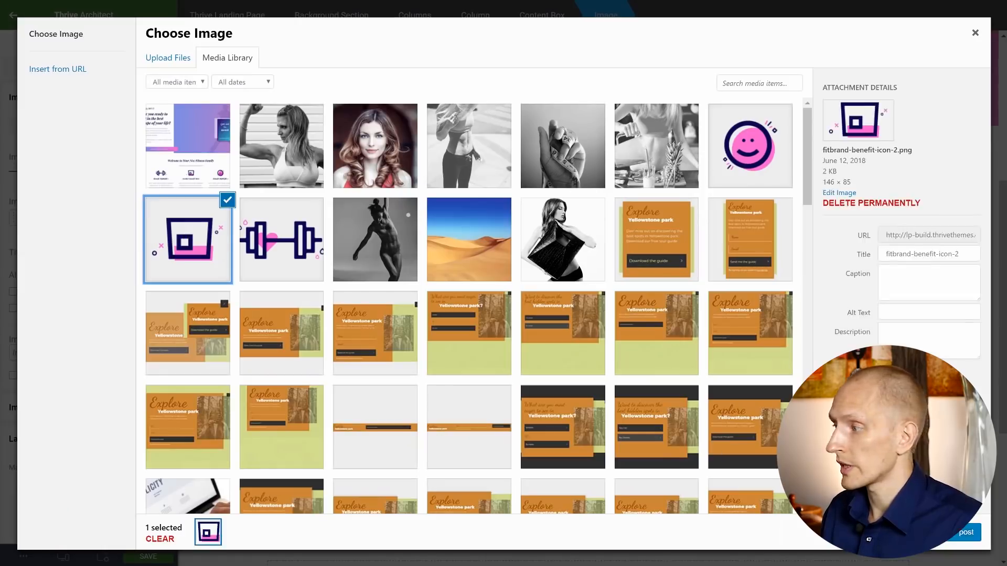
pyautogui.click(966, 532)
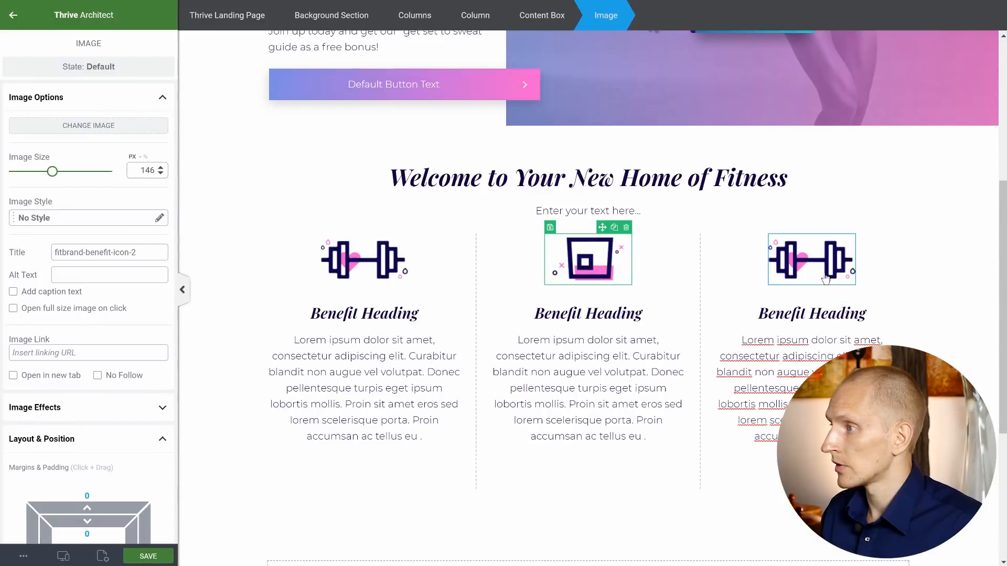
# - Replace the third column's dumbbell icon with fitbrand-benefit-icon-3.png from the media library
pyautogui.click(95, 125)
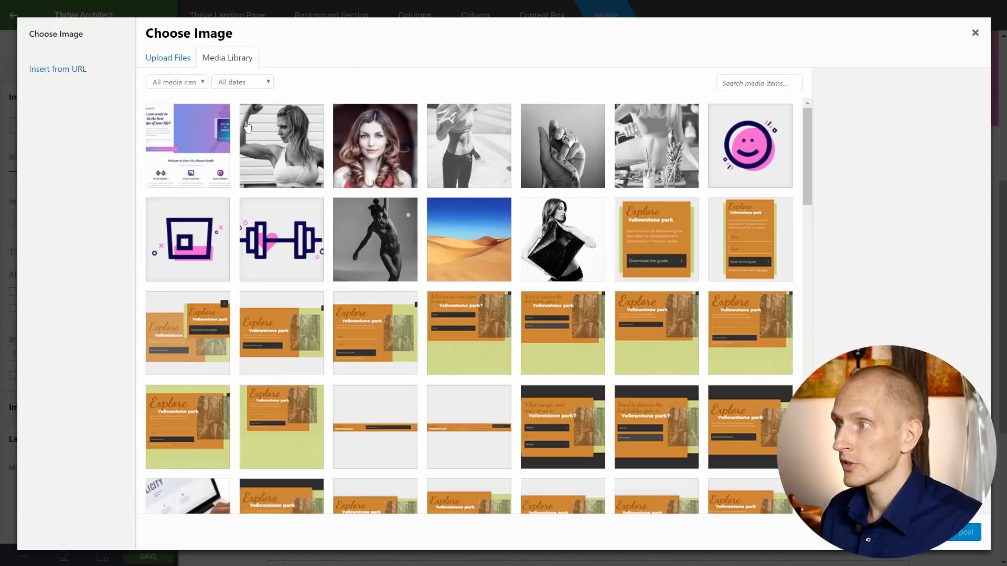
pyautogui.click(737, 152)
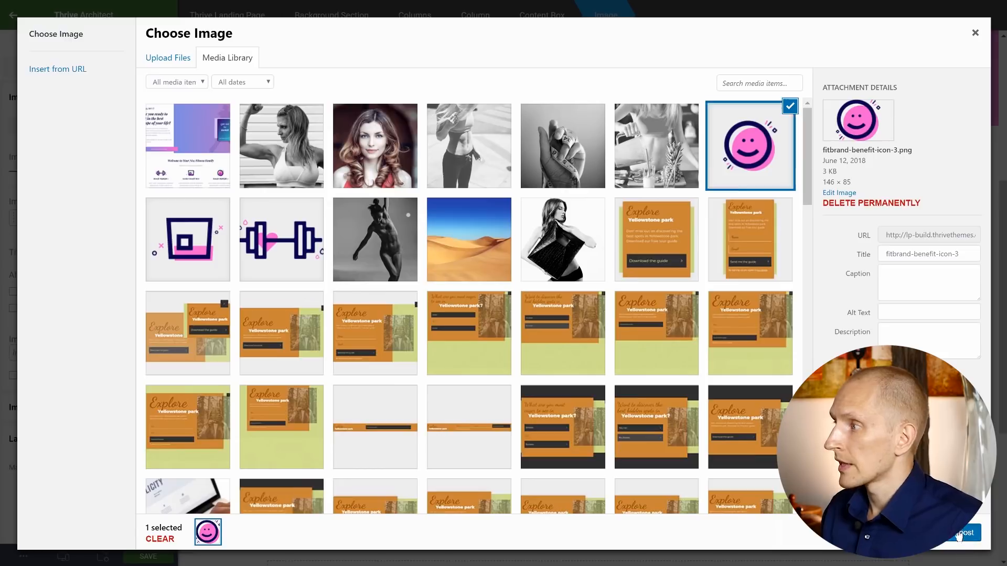
pyautogui.click(965, 532)
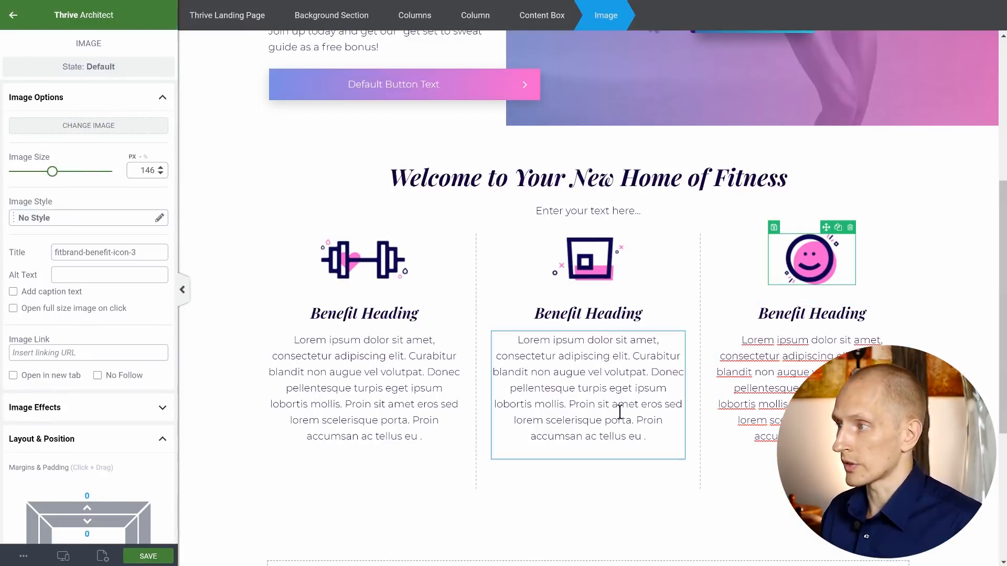
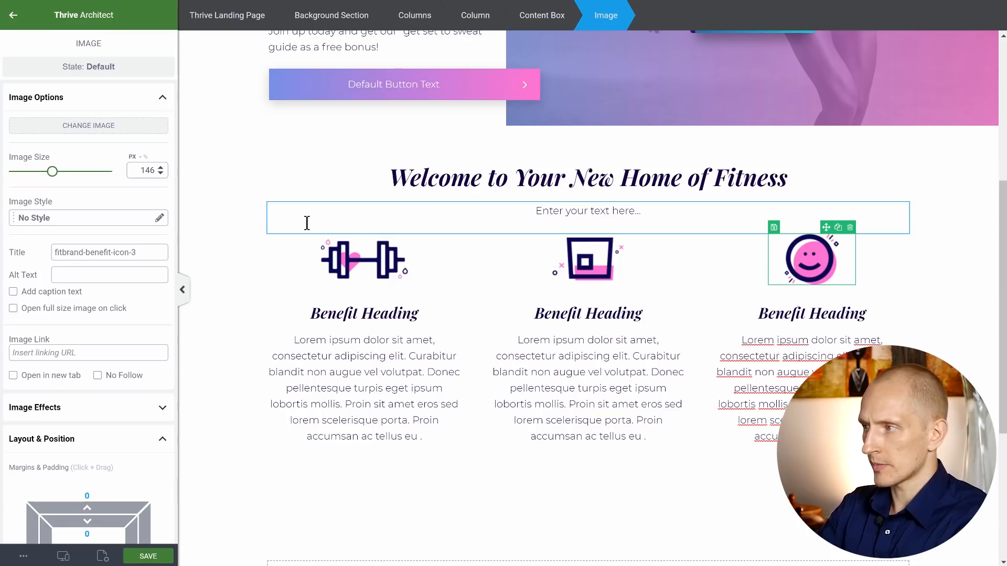
# - Set the bottom margins of the "Welcome to Your New Home of Fitness" heading and the paragraph beneath it to 23
pyautogui.click(580, 191)
pyautogui.scroll(-1, 102, 477)
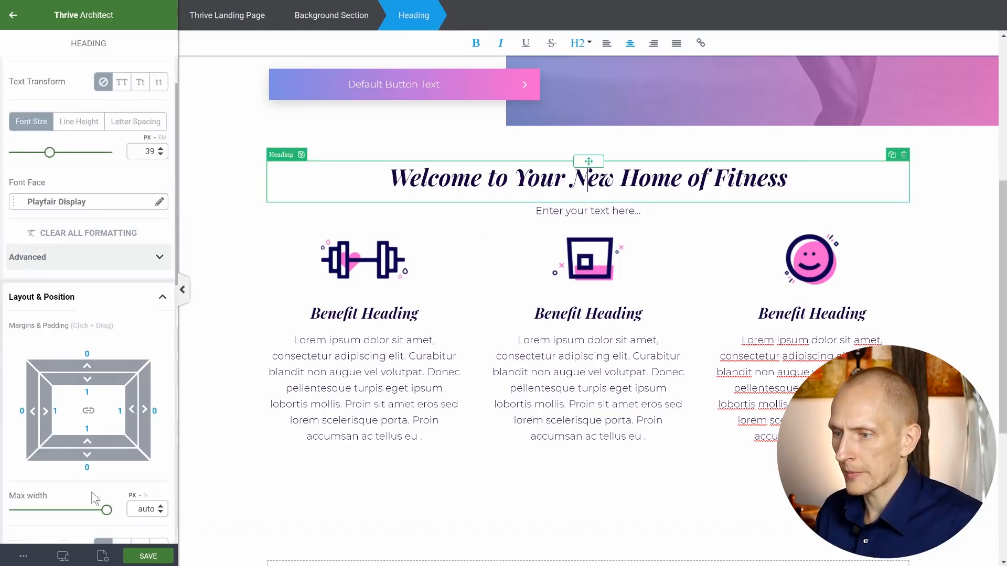
pyautogui.moveTo(87, 456); pyautogui.dragTo(87, 483)
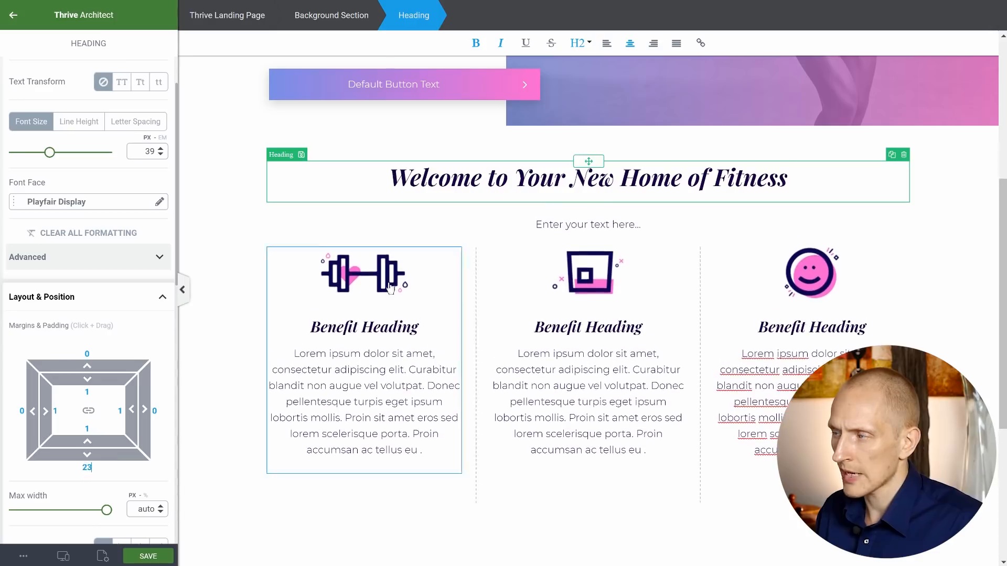
pyautogui.click(559, 224)
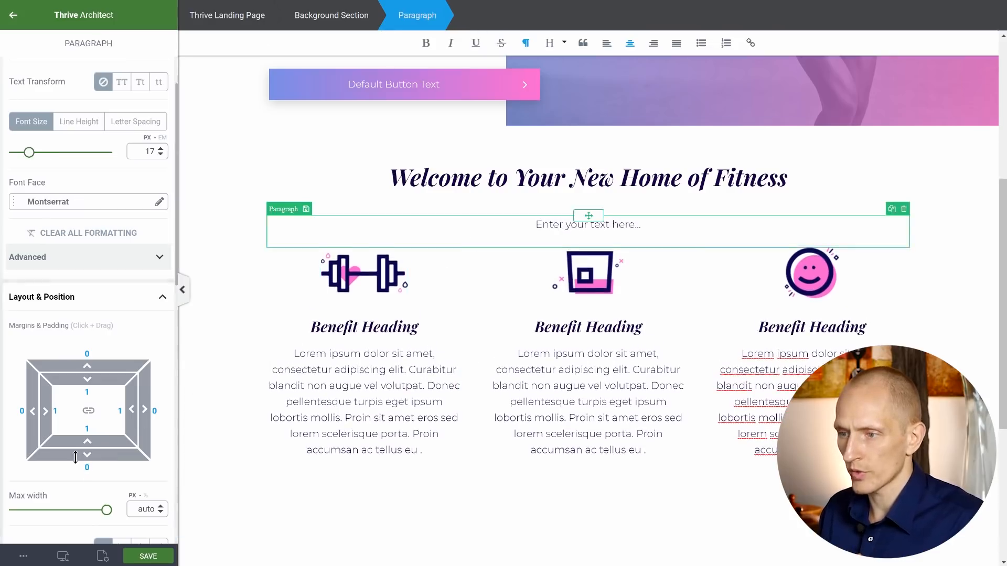
pyautogui.moveTo(89, 456); pyautogui.dragTo(90, 480)
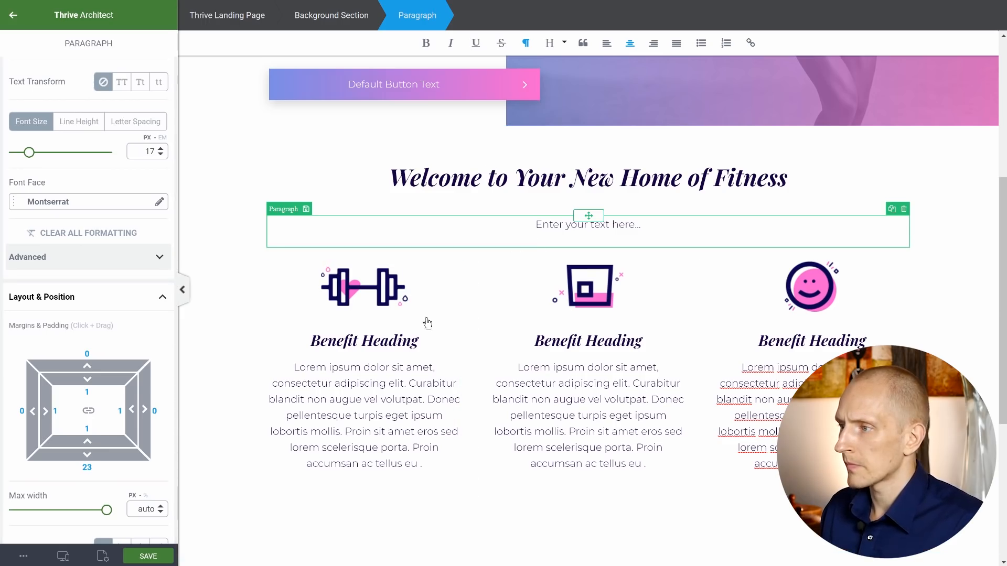
# - Set the first Benefit Heading's bottom margin to 19 and its top margin to 0
pyautogui.click(361, 341)
pyautogui.moveTo(87, 444); pyautogui.dragTo(86, 469)
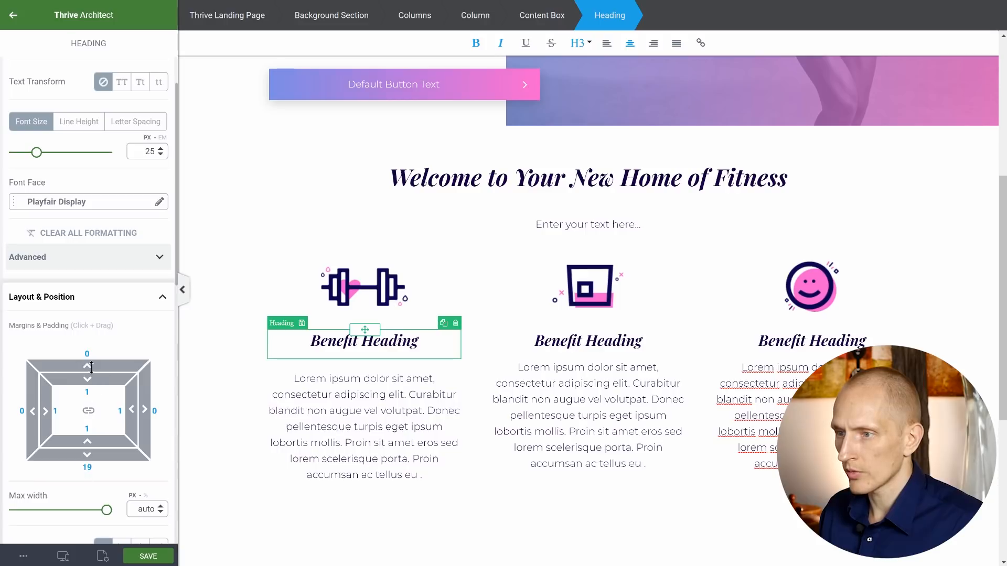
pyautogui.moveTo(90, 327); pyautogui.dragTo(92, 351)
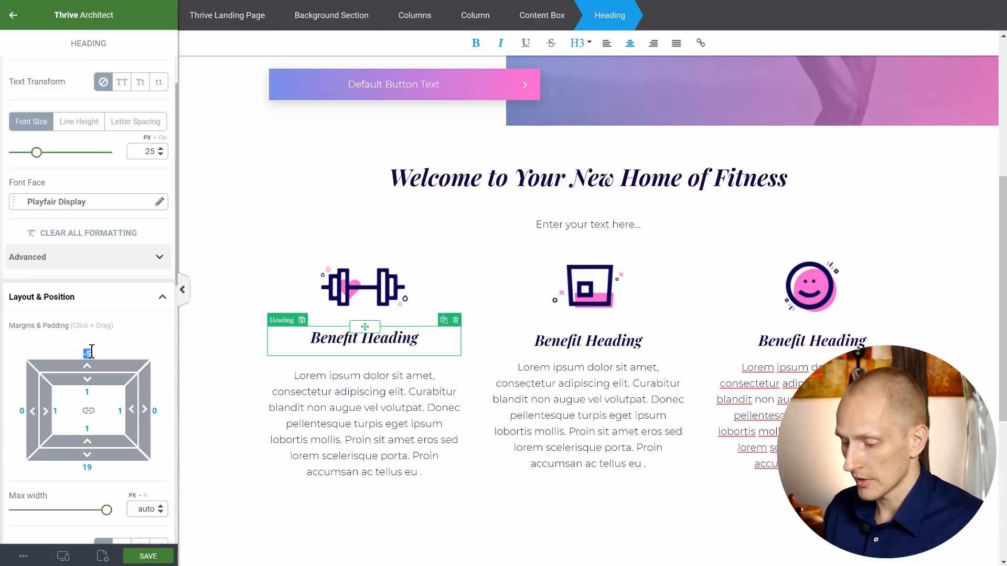
pyautogui.write('0')
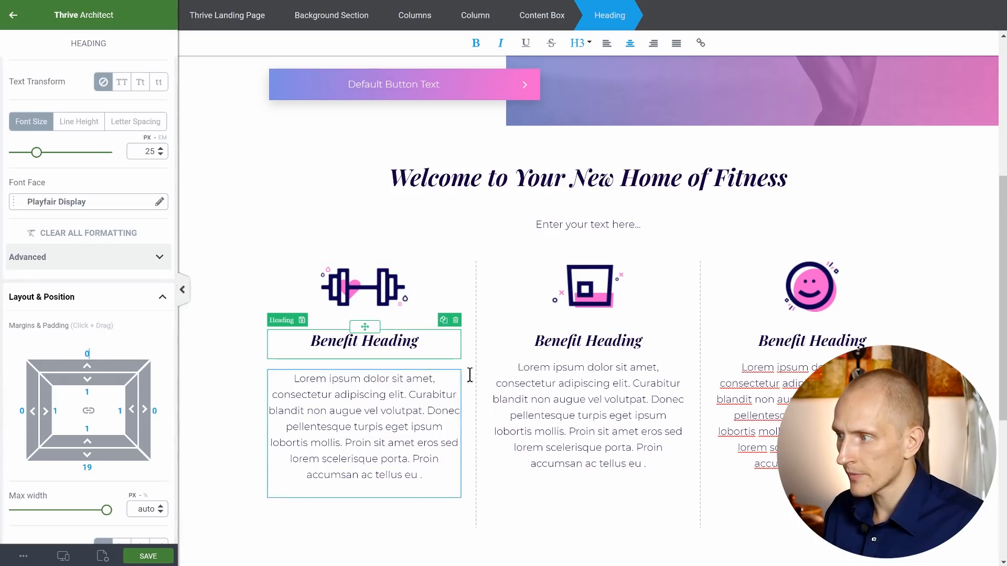
# - Give the second and third Benefit Headings a bottom margin of 19 as well
pyautogui.click(573, 341)
pyautogui.click(79, 467)
pyautogui.write('19')
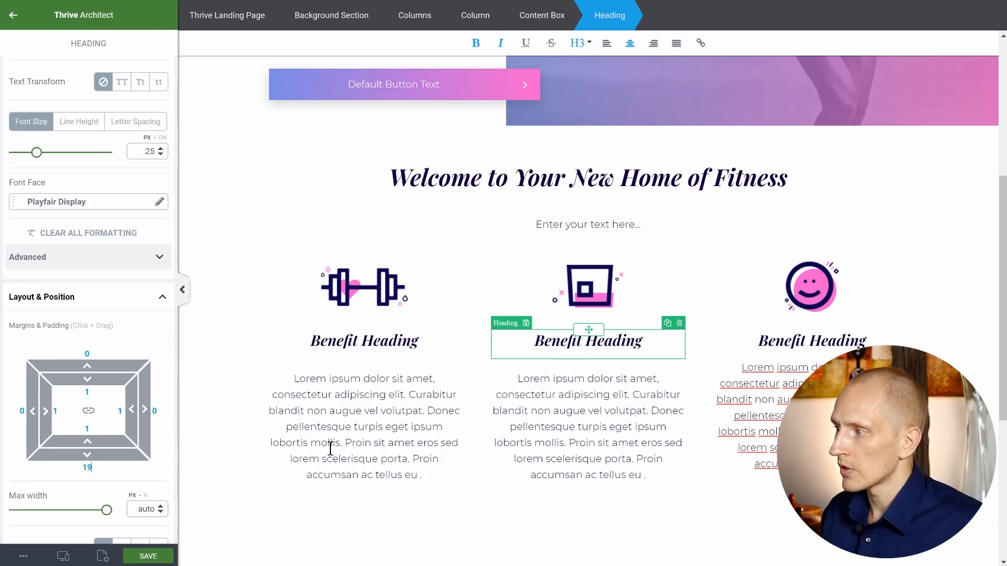
pyautogui.click(89, 467)
pyautogui.write('19')
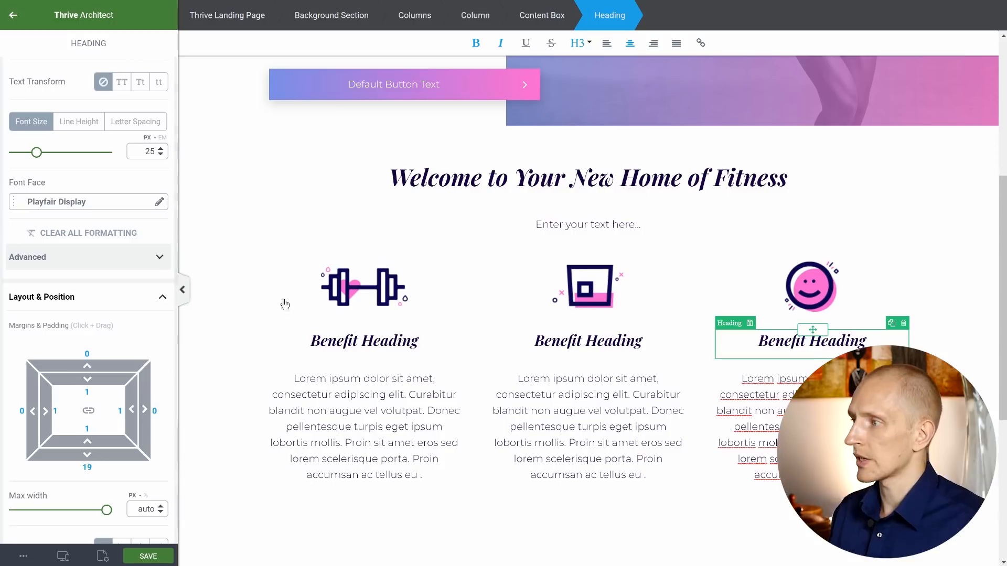
pyautogui.click(948, 275)
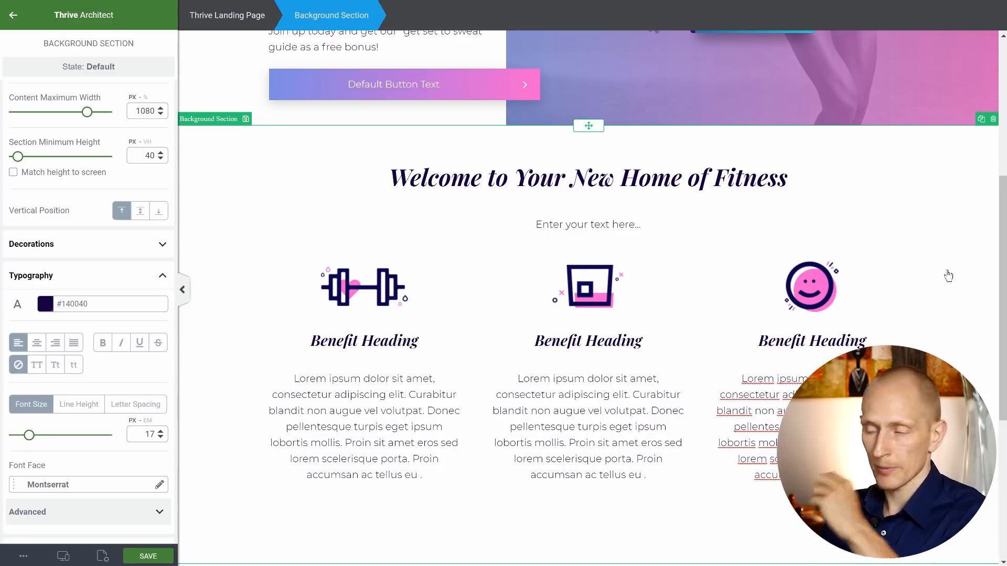
# - Switch the page to the tablet view and widen the hero section's text column beside the book cover
pyautogui.scroll(5, 948, 276)
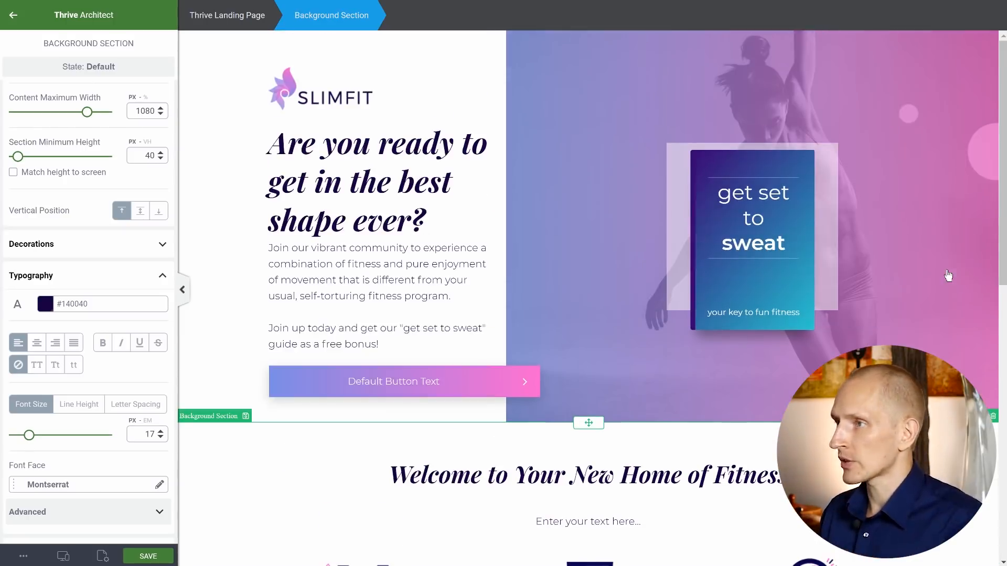
pyautogui.click(63, 555)
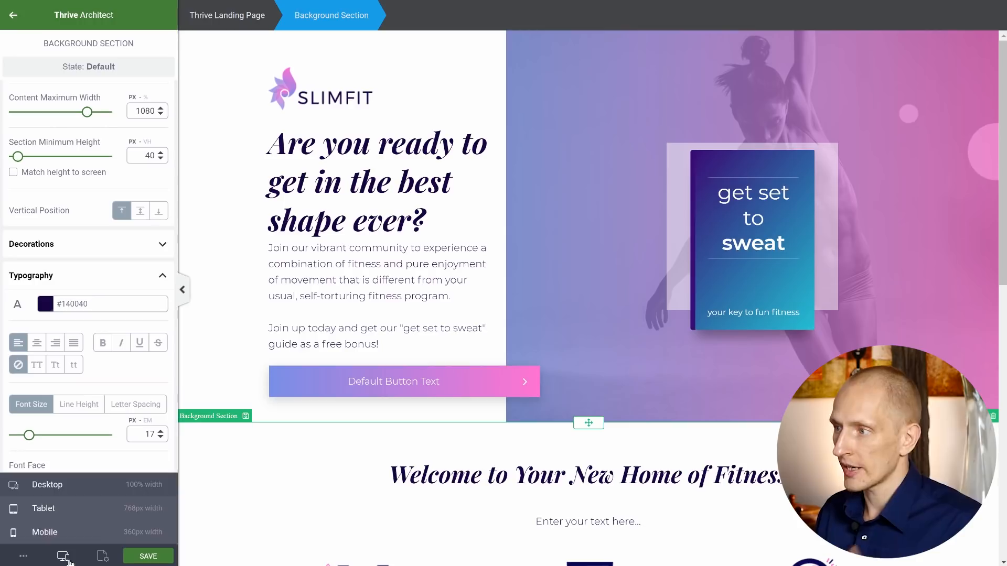
pyautogui.click(58, 506)
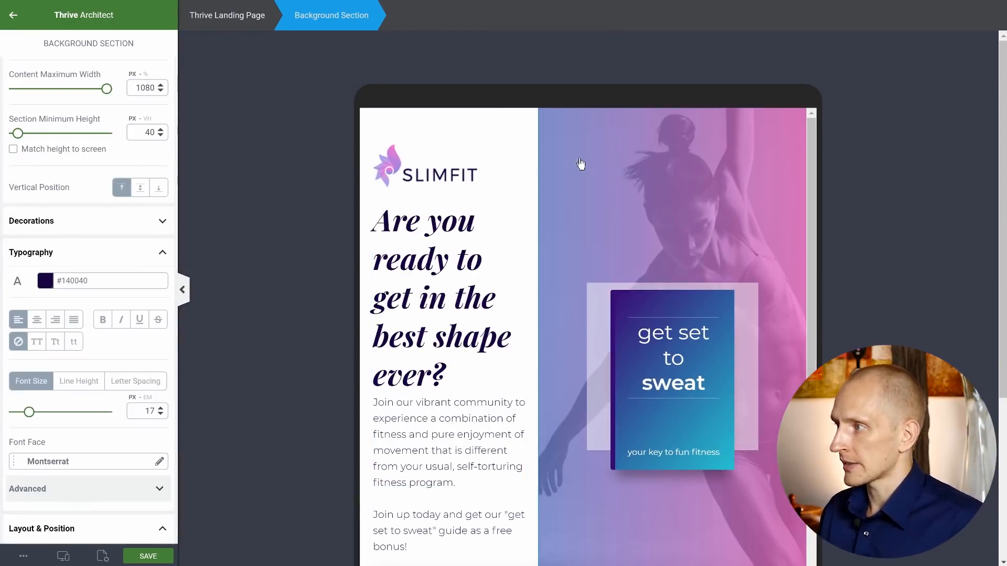
pyautogui.scroll(-2, 587, 166)
pyautogui.scroll(2, 591, 168)
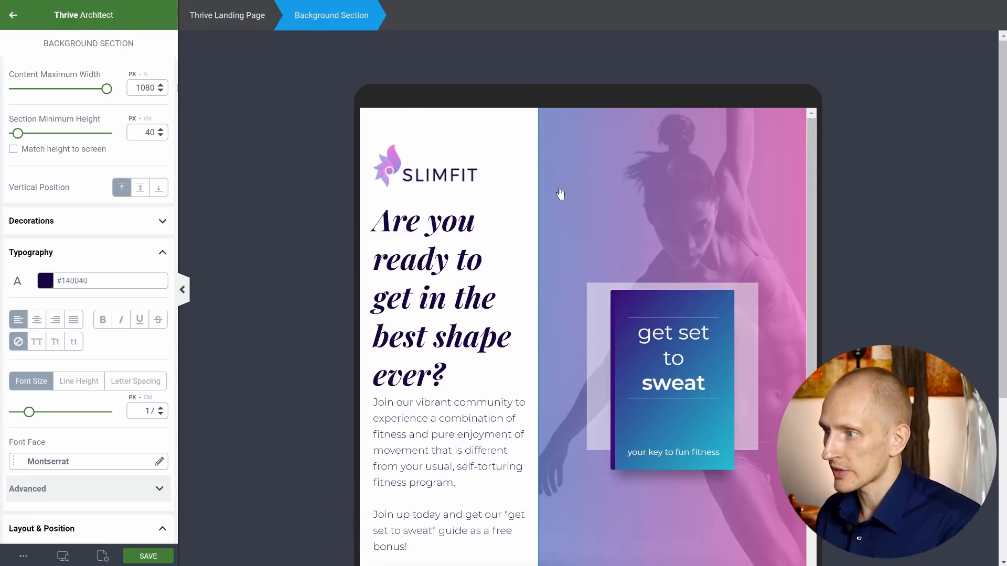
pyautogui.moveTo(538, 219); pyautogui.dragTo(589, 221)
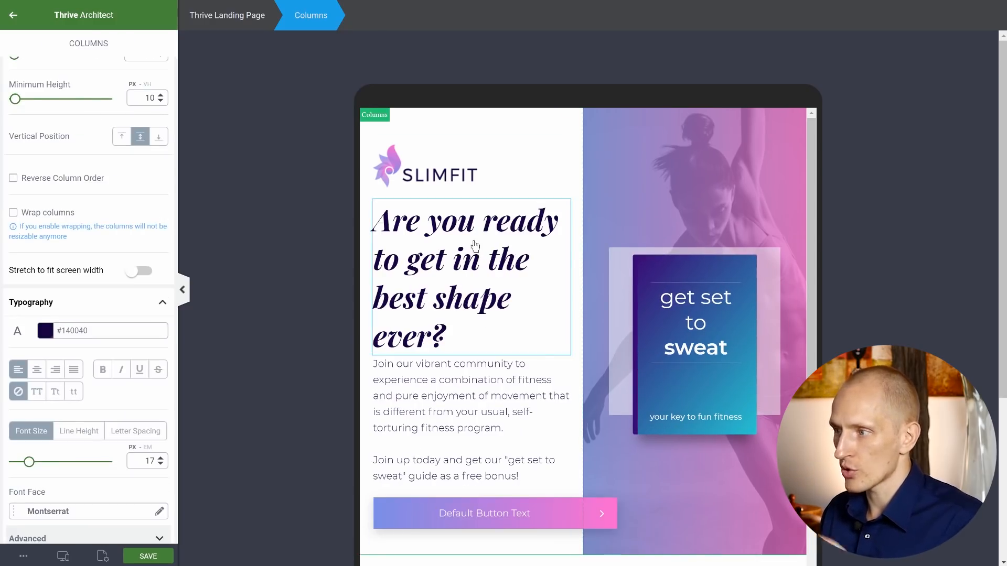
# - In the tablet view, set the minimum column width of the wrapped three-benefit columns to 340 px
pyautogui.scroll(-3, 581, 254)
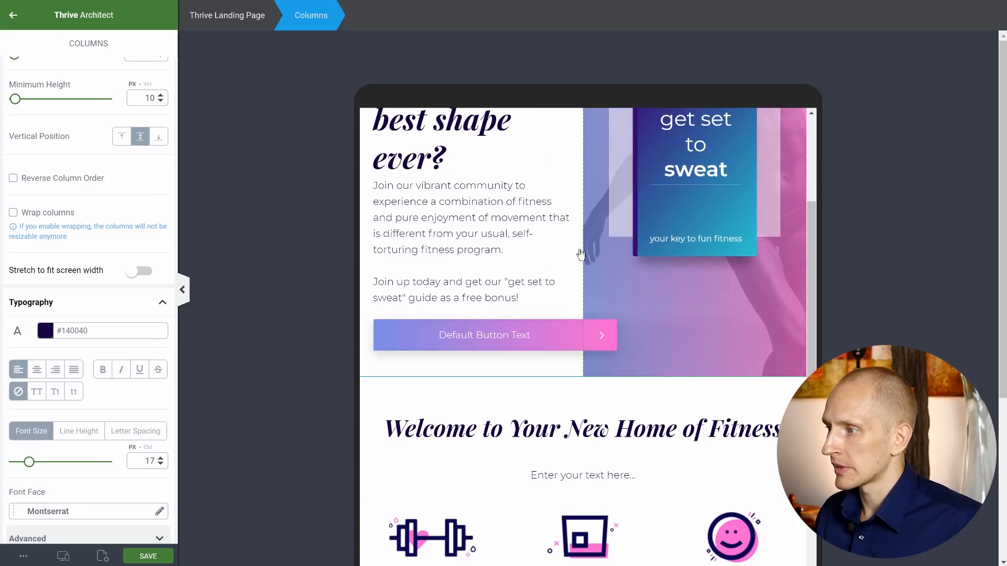
pyautogui.scroll(-3, 580, 254)
pyautogui.scroll(-2, 580, 254)
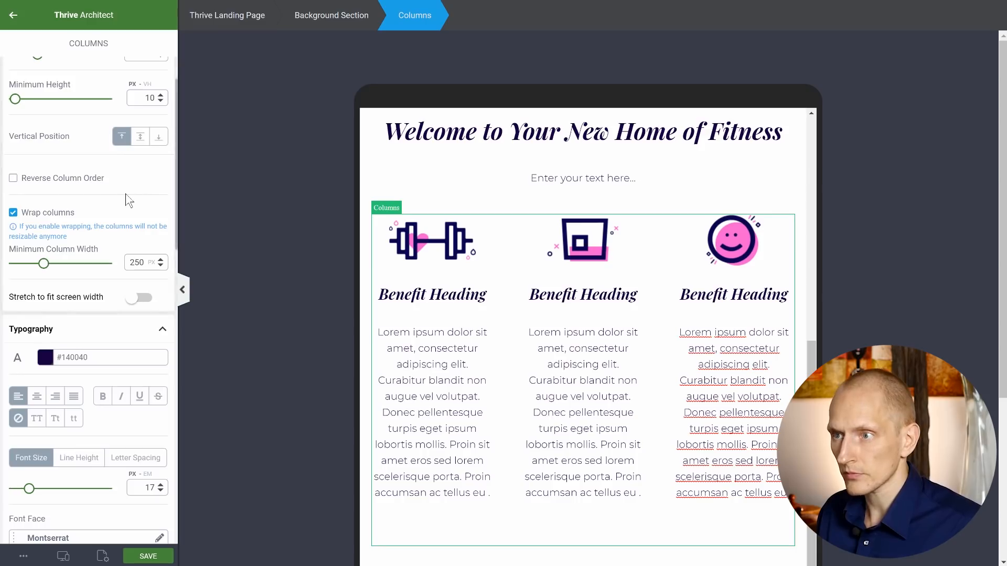
pyautogui.scroll(1, 102, 250)
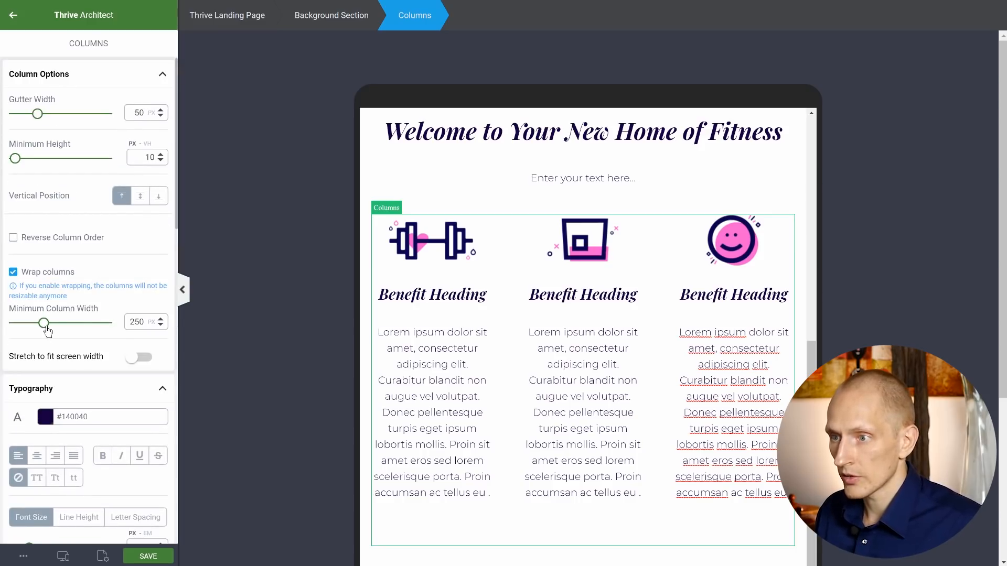
pyautogui.moveTo(45, 324); pyautogui.dragTo(65, 329)
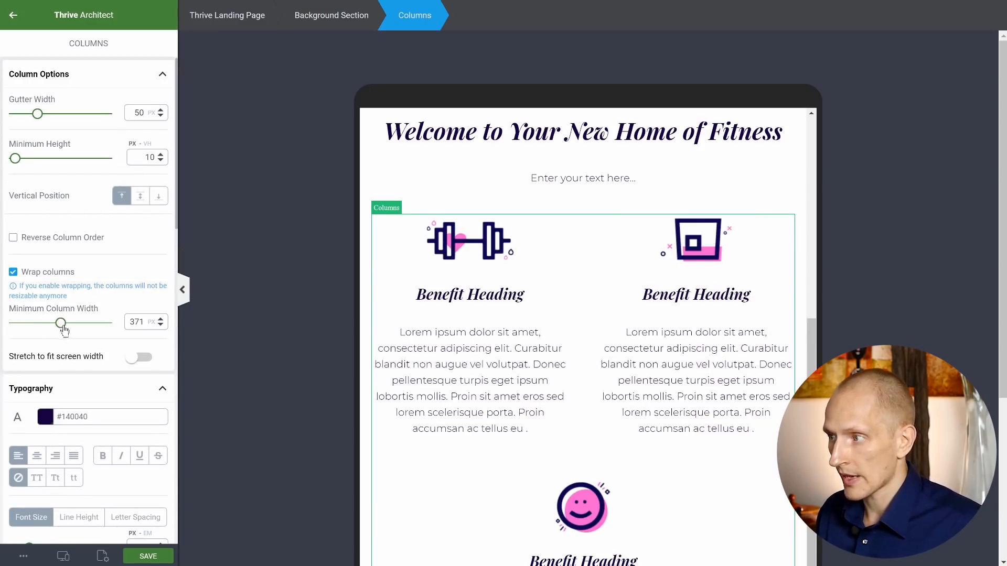
pyautogui.scroll(-5, 524, 269)
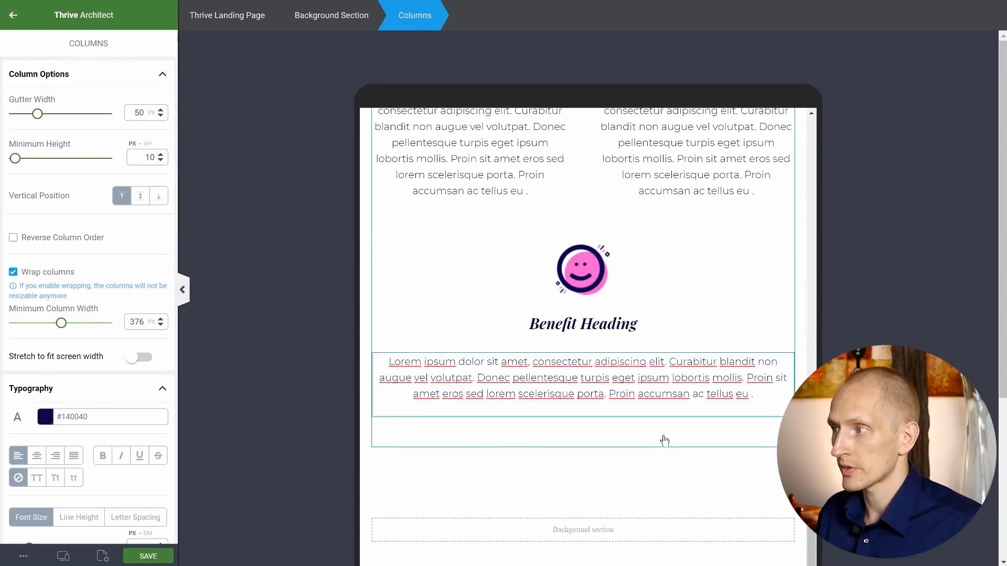
pyautogui.scroll(4, 634, 369)
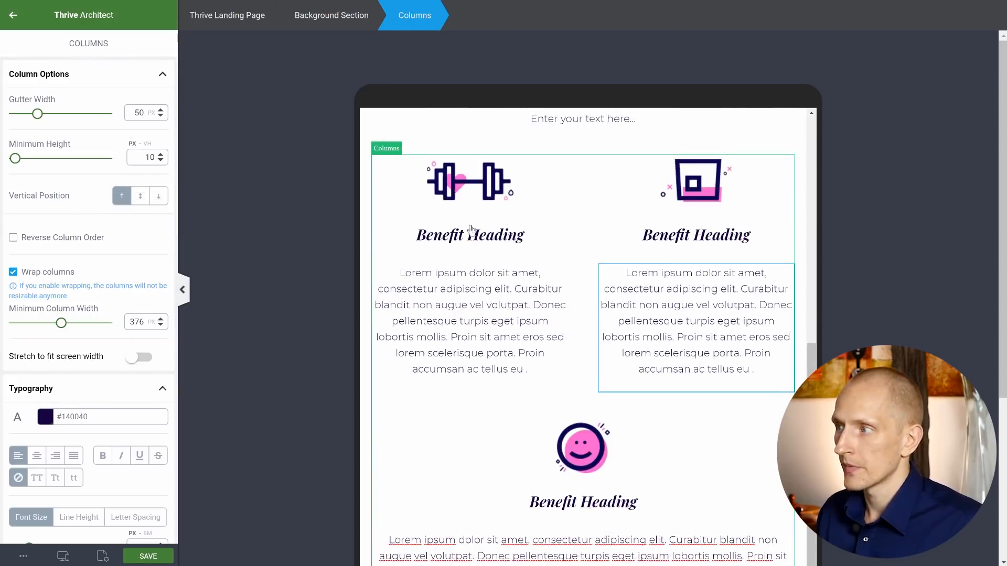
pyautogui.scroll(-1, 543, 293)
pyautogui.scroll(-2, 543, 292)
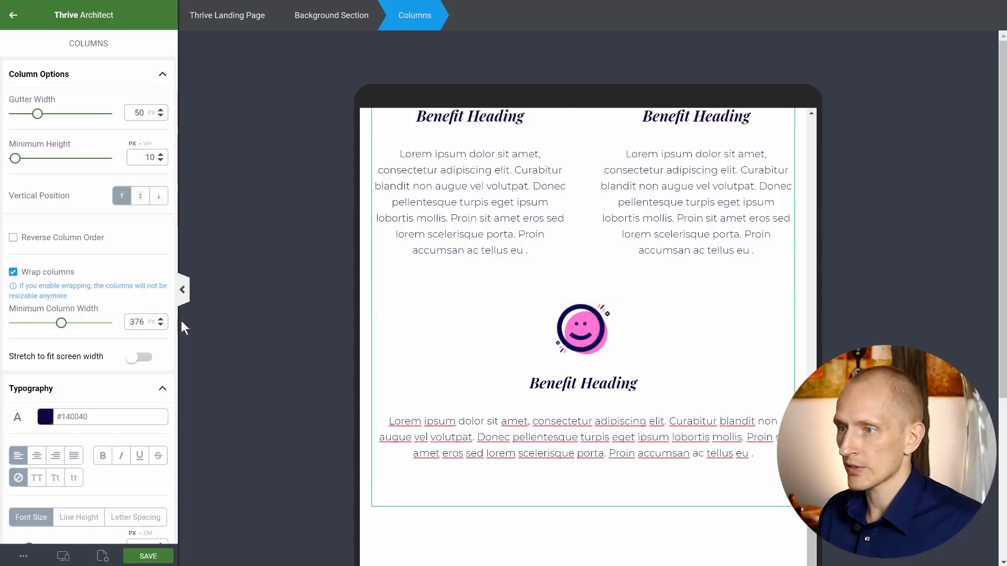
pyautogui.doubleClick(134, 321)
pyautogui.write('340')
pyautogui.scroll(3, 718, 271)
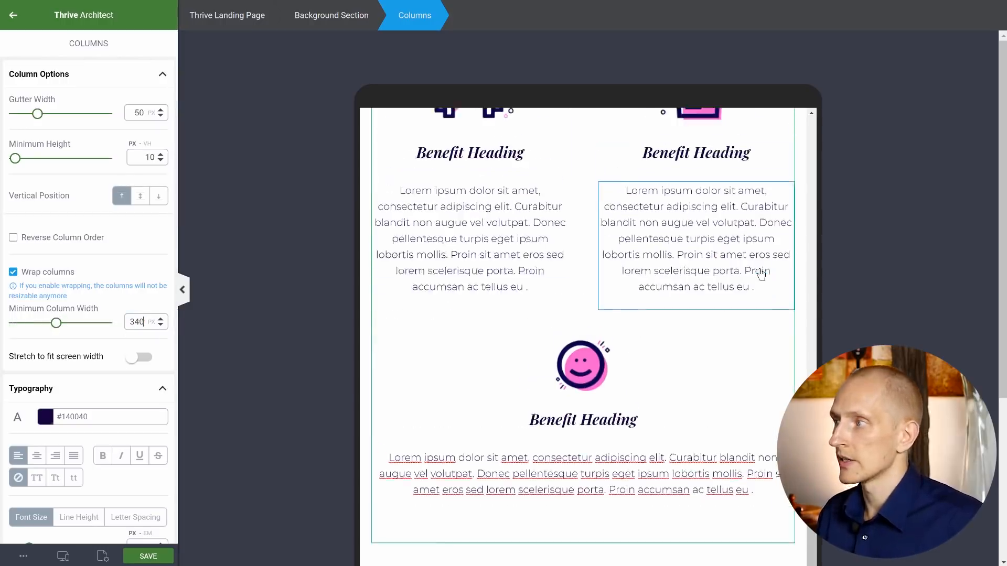
# - Switch the page to the mobile view and set the SLIMFIT logo's top margin to 0
pyautogui.scroll(8, 714, 334)
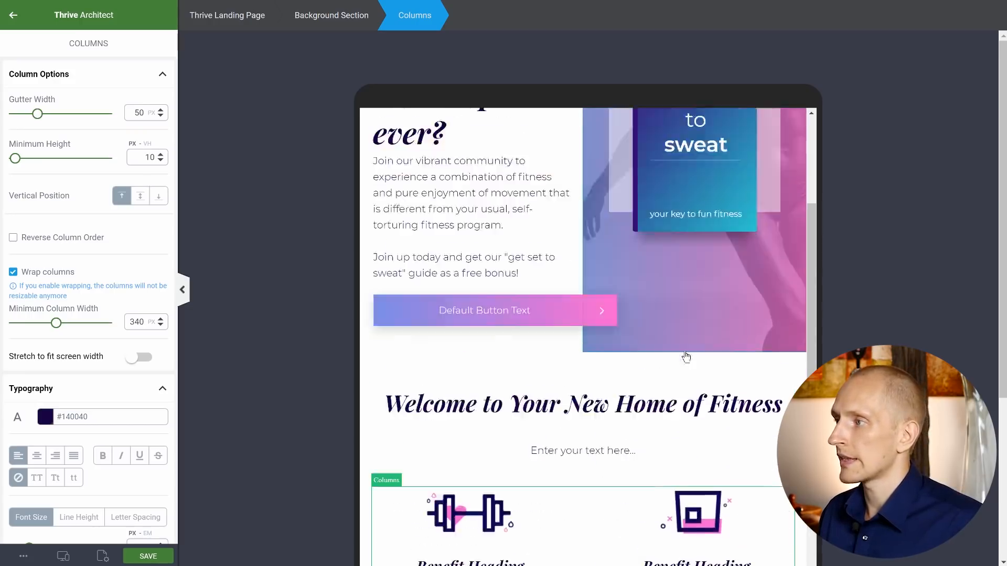
pyautogui.scroll(4, 686, 357)
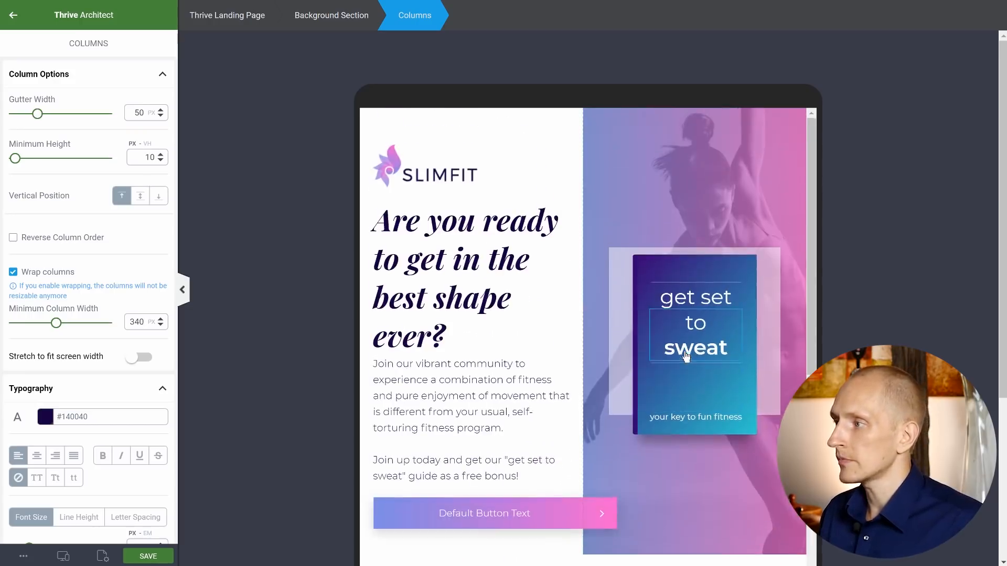
pyautogui.click(63, 556)
pyautogui.click(100, 532)
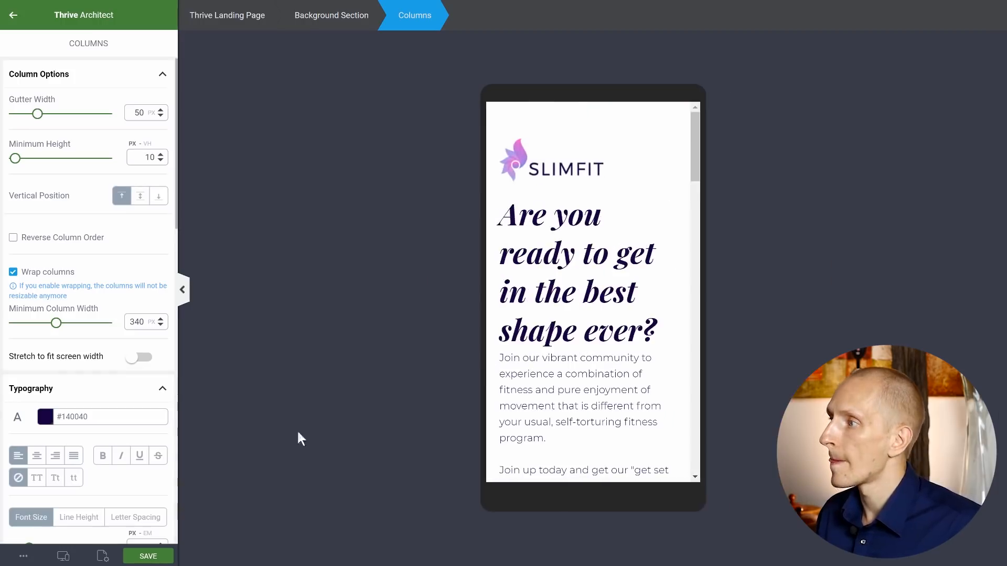
pyautogui.click(567, 149)
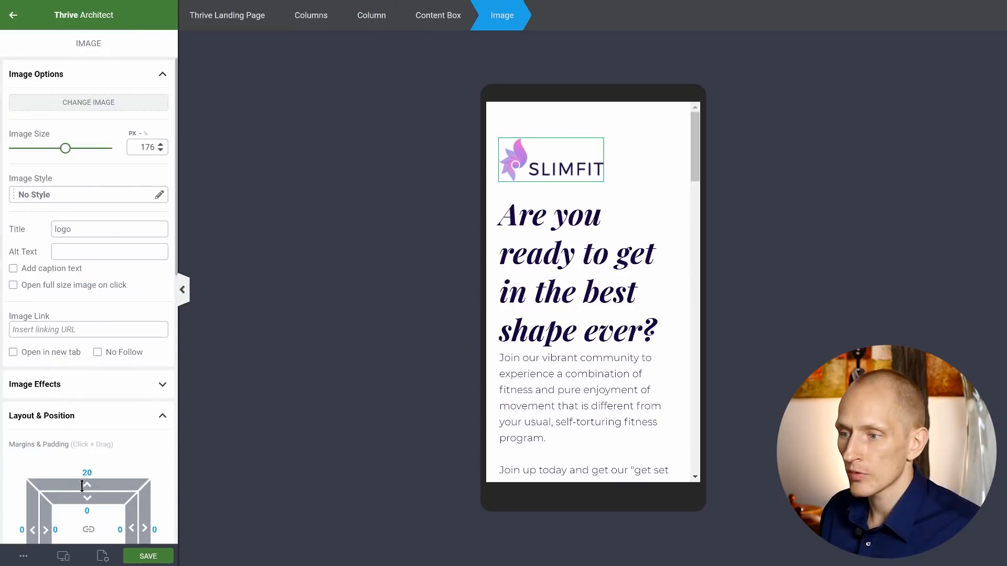
pyautogui.write('0')
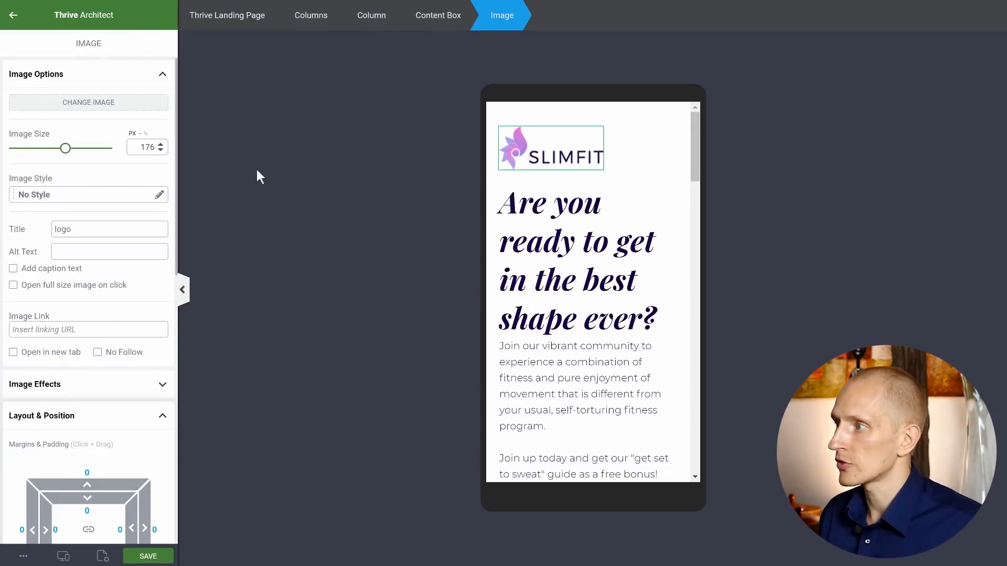
# - Examine the mobile layout of the hero text, button, book cover and welcome heading
pyautogui.scroll(-5, 586, 190)
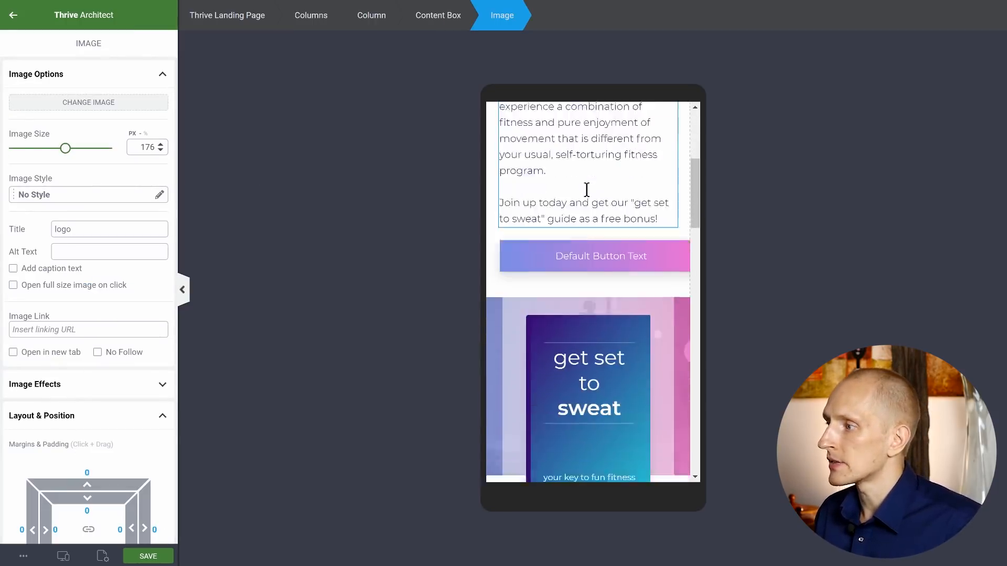
pyautogui.scroll(-4, 586, 190)
pyautogui.scroll(4, 586, 188)
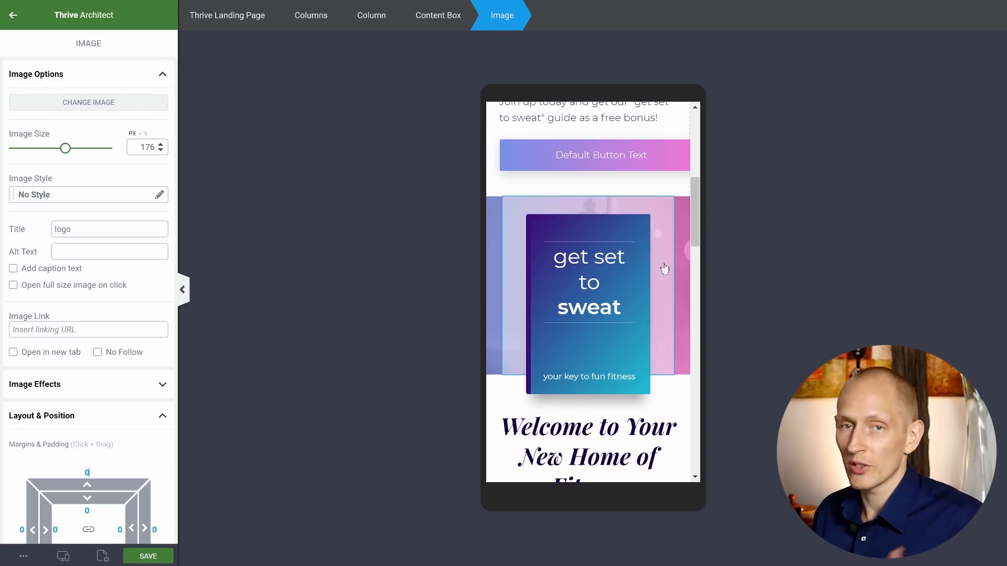
pyautogui.scroll(-3, 665, 268)
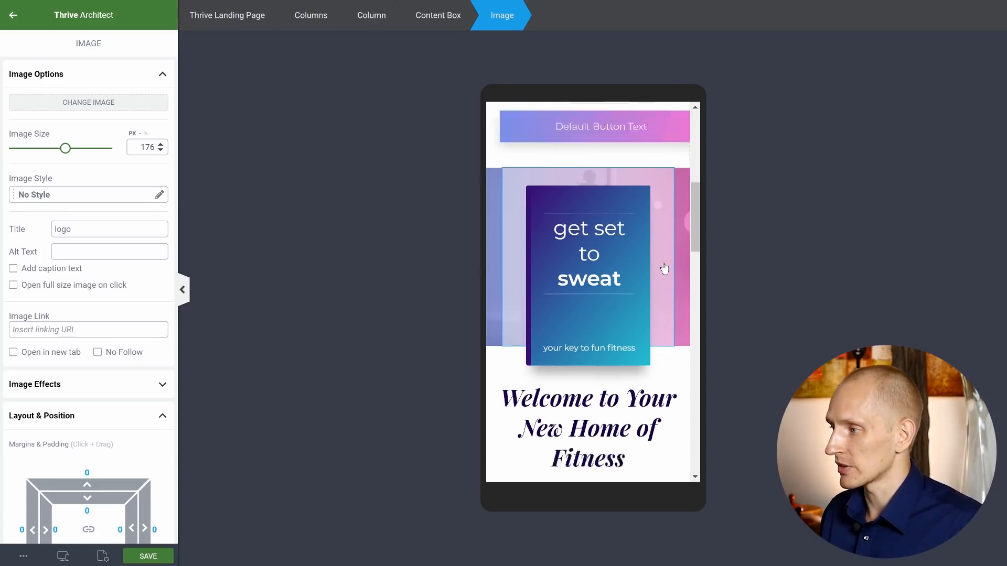
pyautogui.scroll(5, 664, 269)
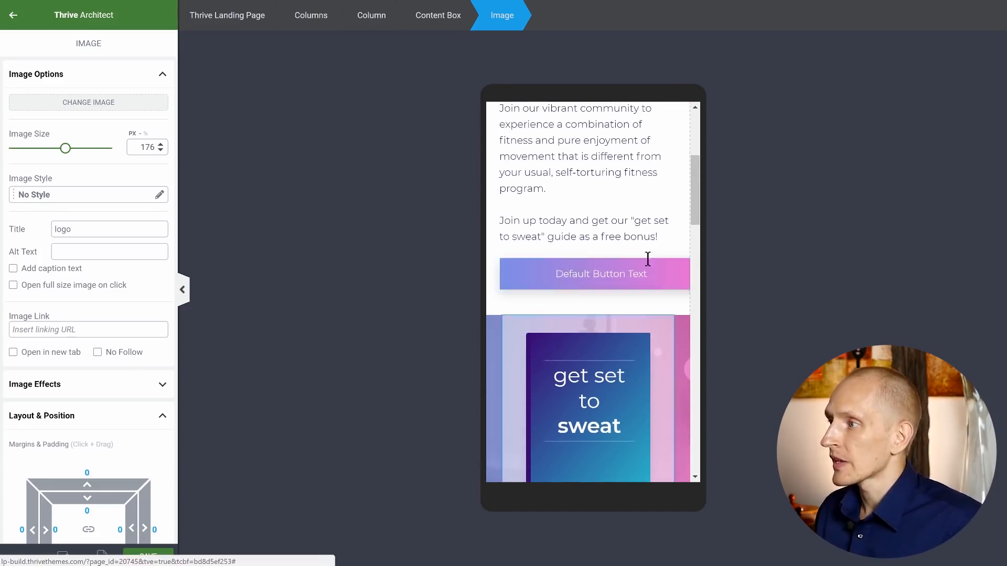
pyautogui.scroll(5, 651, 260)
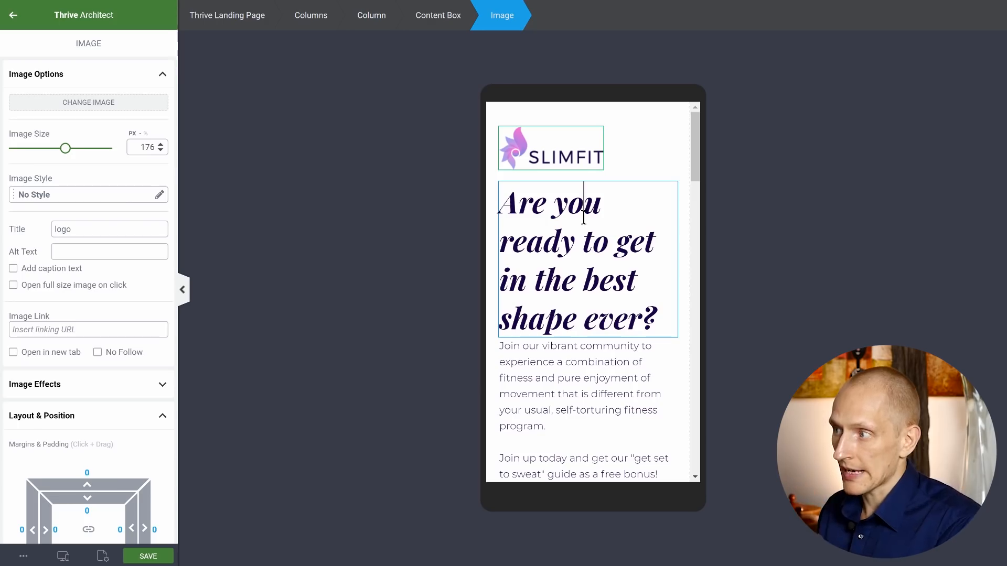
# - Open the landing page's text formats and set the mobile H1 font size to 40 px
pyautogui.click(584, 215)
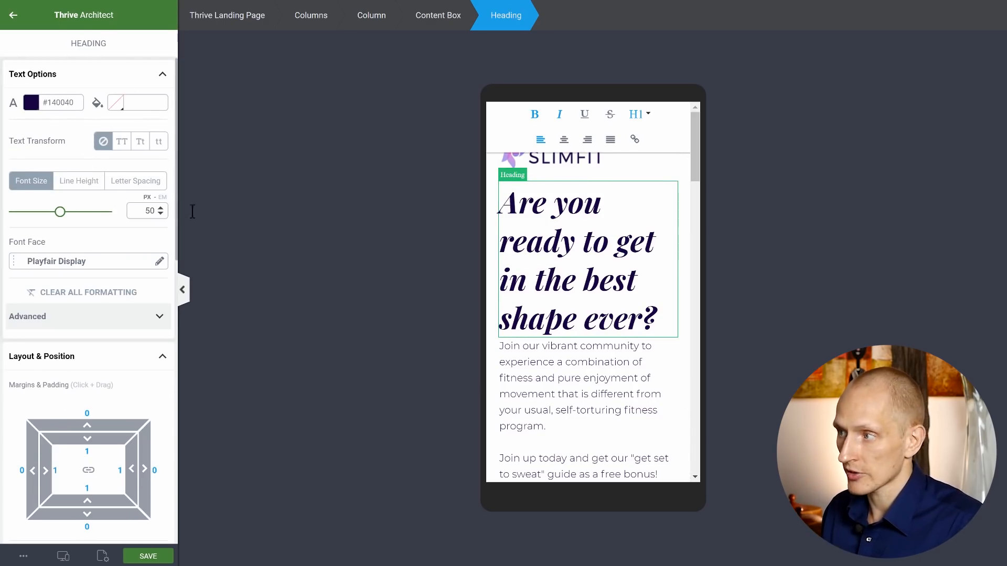
pyautogui.click(242, 20)
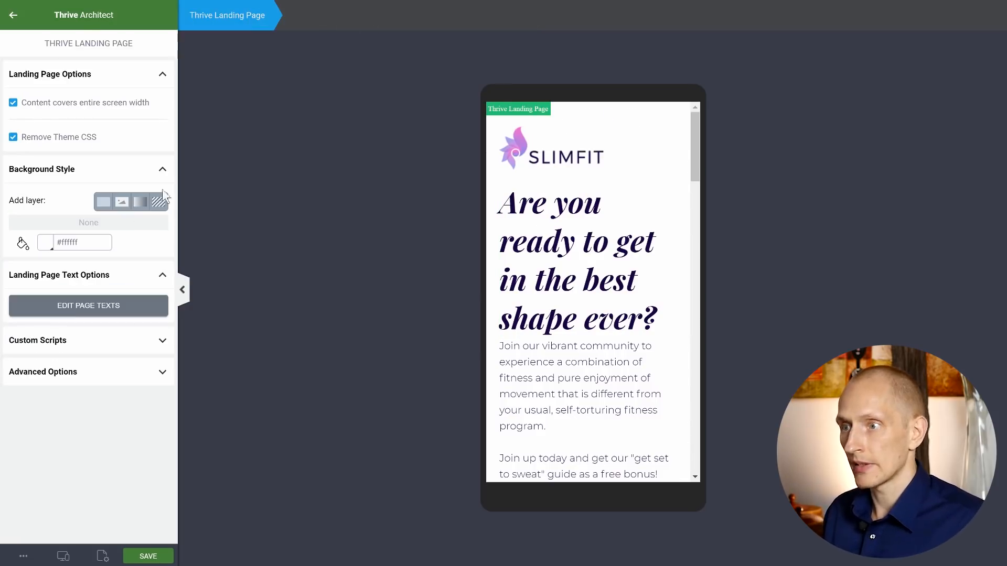
pyautogui.click(78, 308)
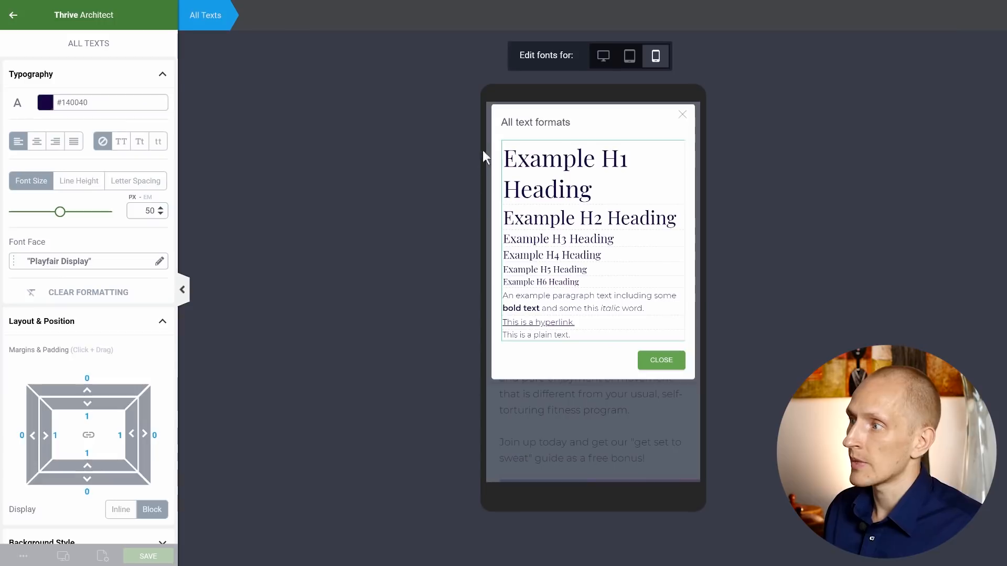
pyautogui.click(619, 167)
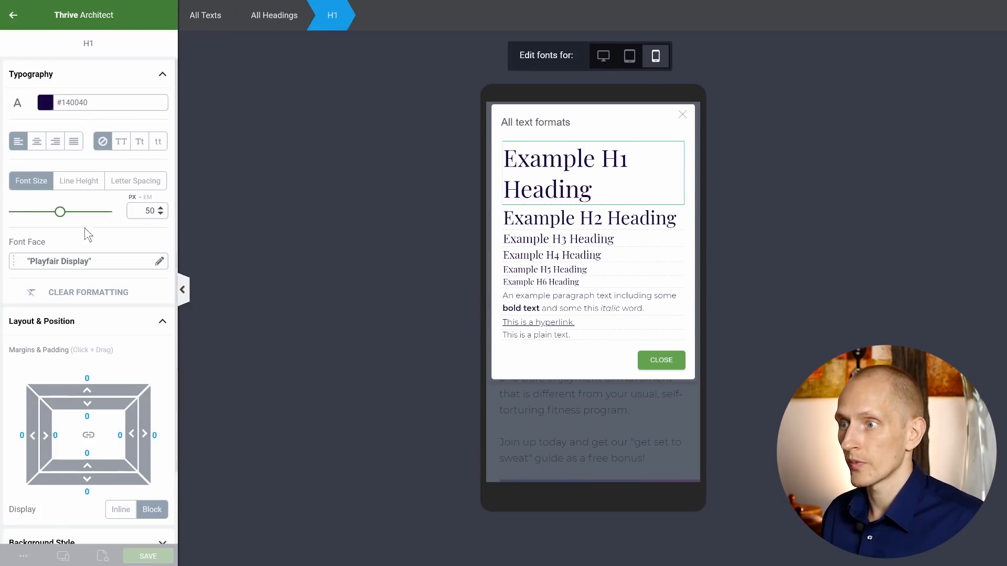
pyautogui.doubleClick(142, 212)
pyautogui.write('40')
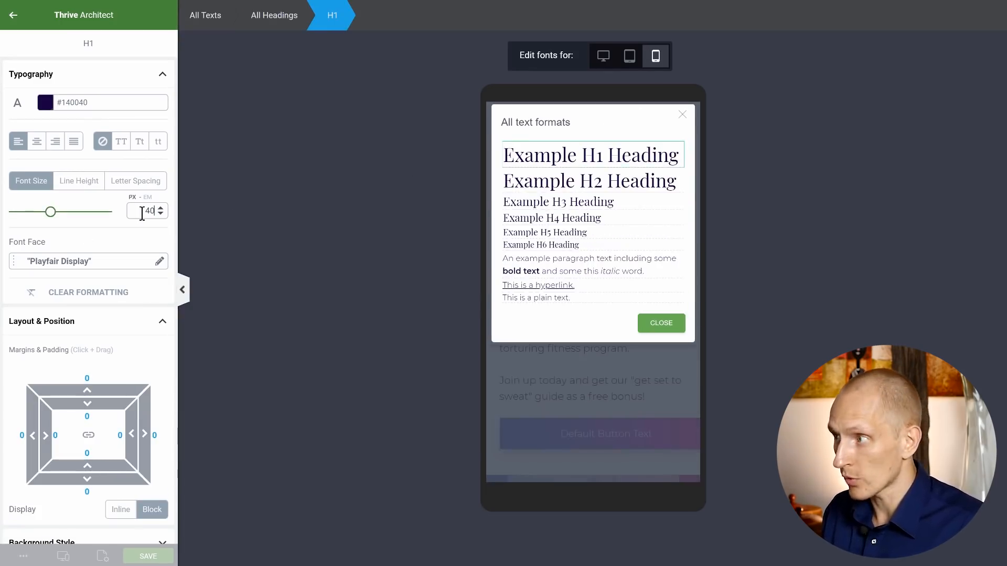
# - Set the mobile H2 font size to 35 px and close the text formats
pyautogui.click(620, 190)
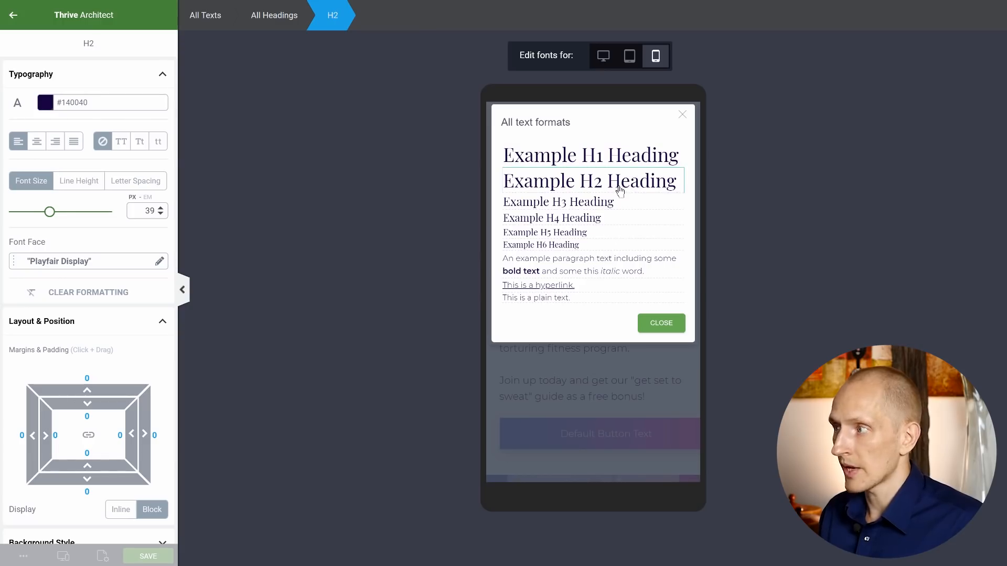
pyautogui.doubleClick(145, 210)
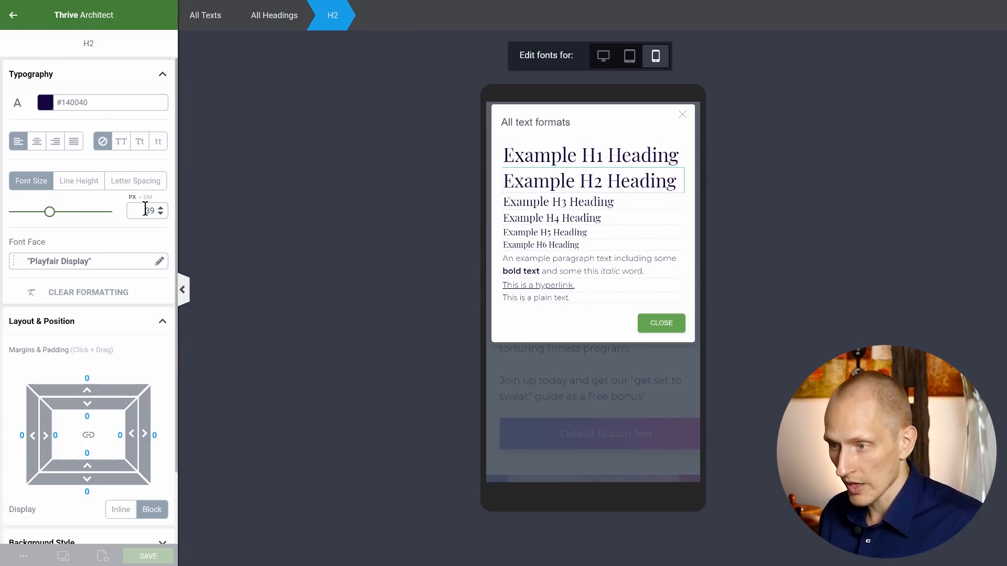
pyautogui.moveTo(160, 211); pyautogui.dragTo(160, 213)
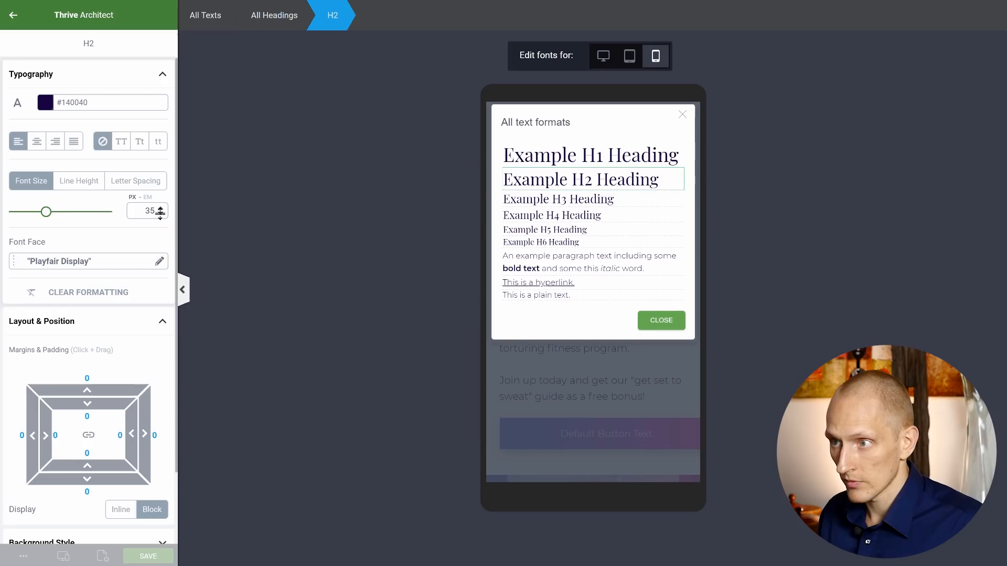
pyautogui.click(650, 324)
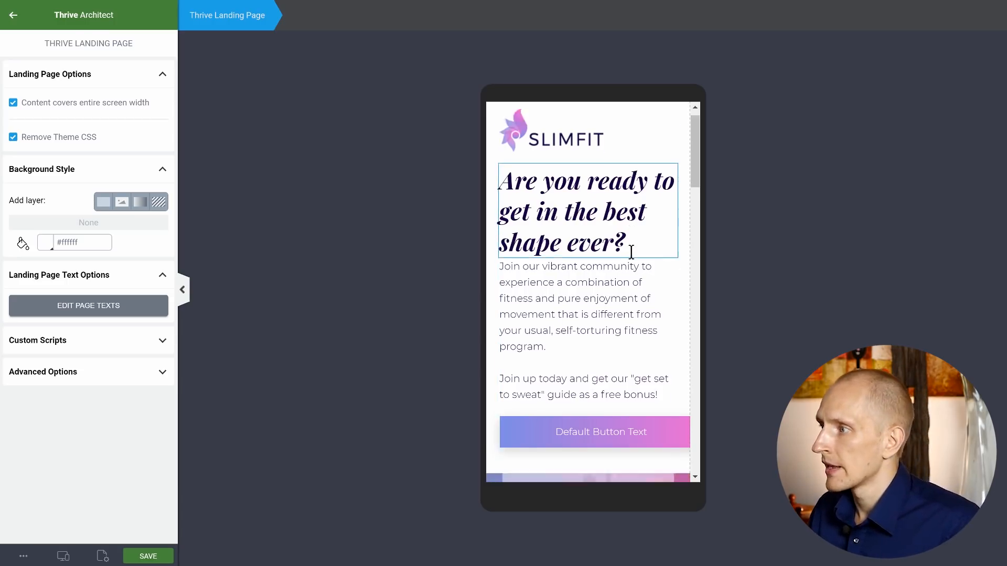
# - In the mobile view, set the right margin of the content box around the hero button to 0
pyautogui.scroll(-1, 631, 252)
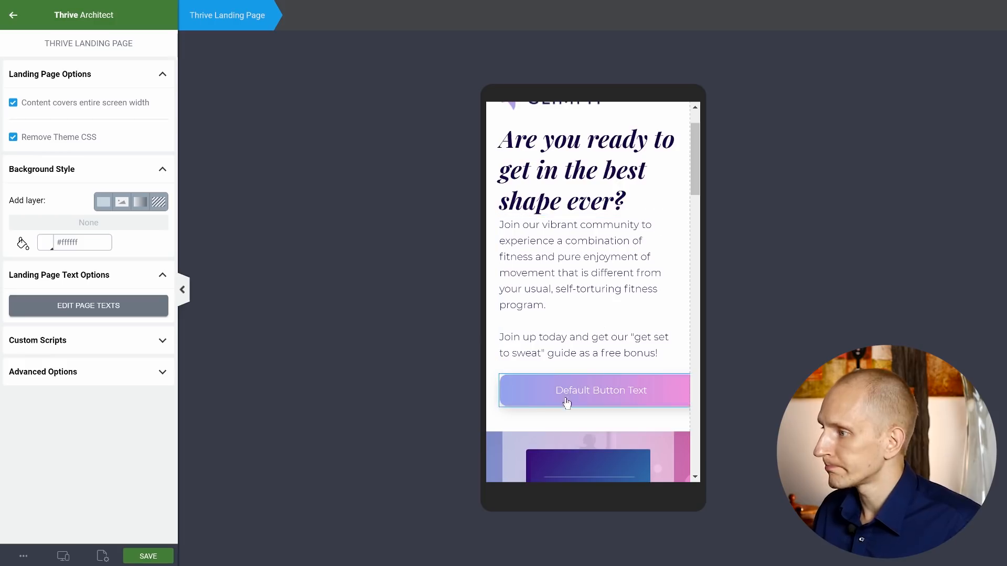
pyautogui.click(531, 403)
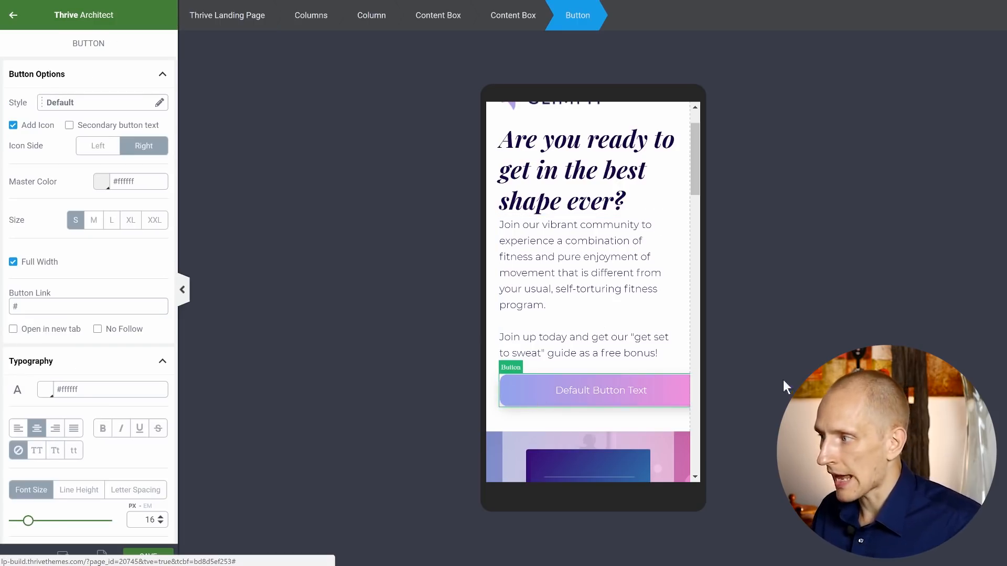
pyautogui.click(542, 23)
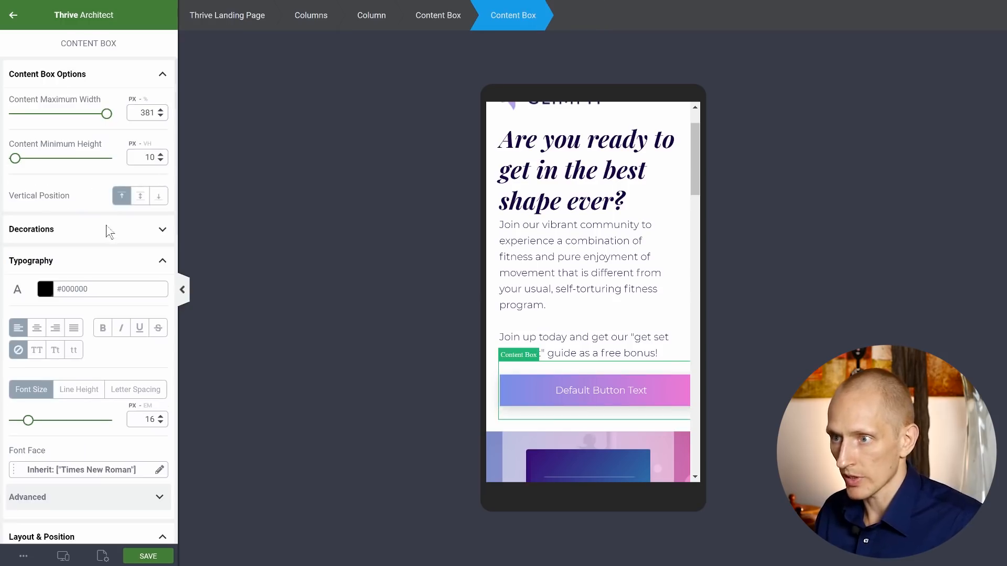
pyautogui.scroll(-5, 105, 229)
pyautogui.scroll(-2, 114, 362)
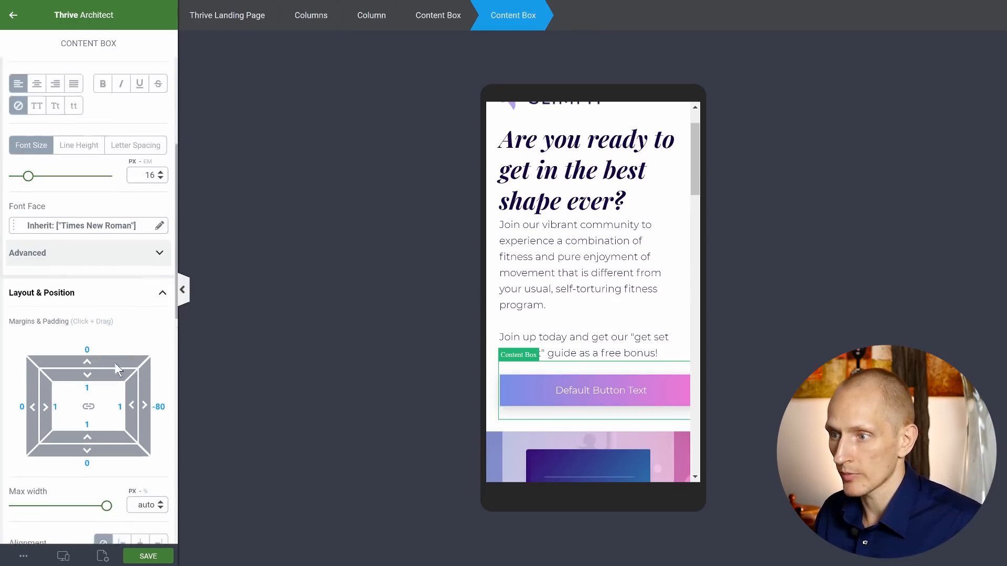
pyautogui.click(159, 294)
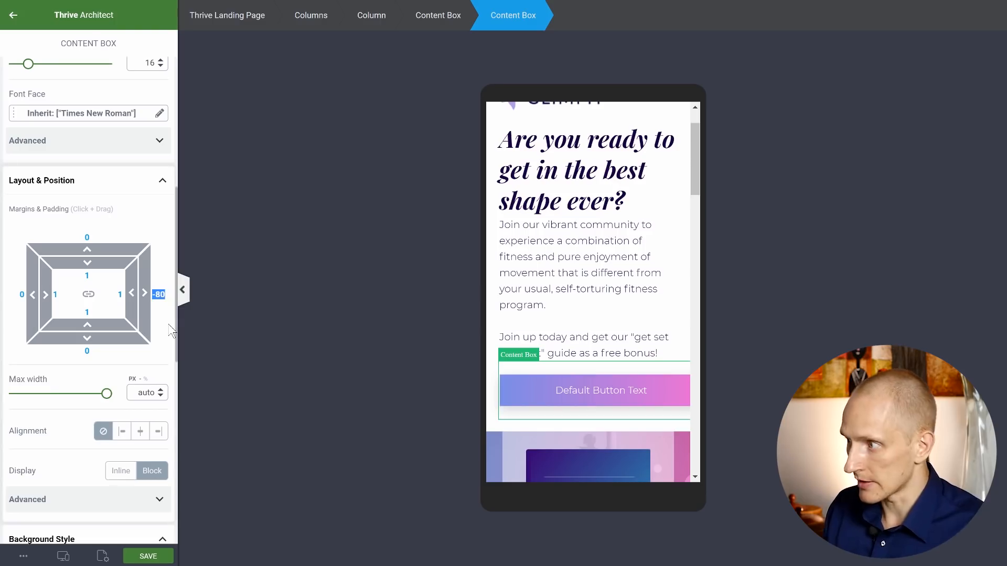
pyautogui.write('0')
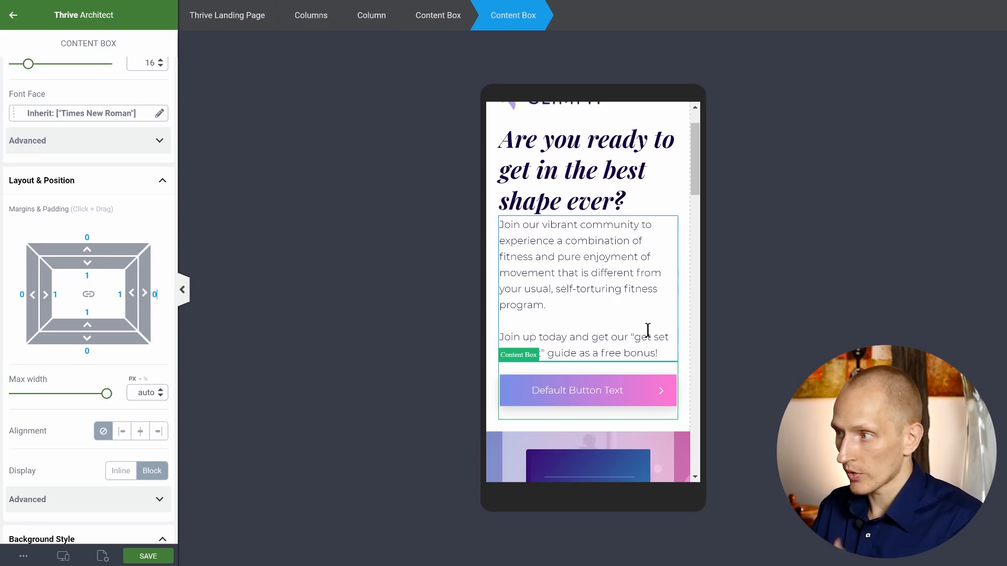
# - Compare the hero button's placement in the desktop and mobile views, and review the mobile layout down through the benefit blocks
pyautogui.scroll(-5, 648, 330)
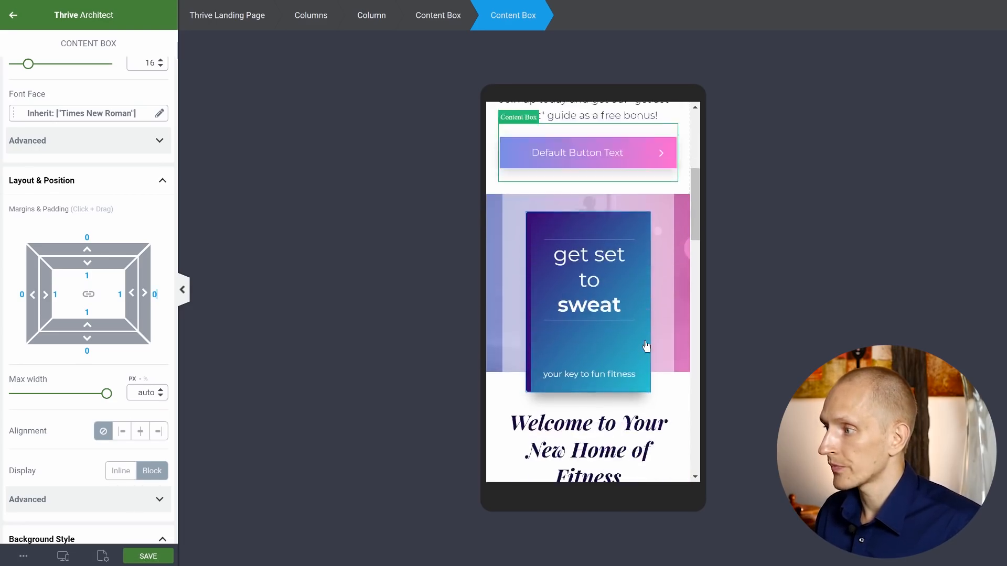
pyautogui.scroll(5, 646, 346)
pyautogui.click(63, 555)
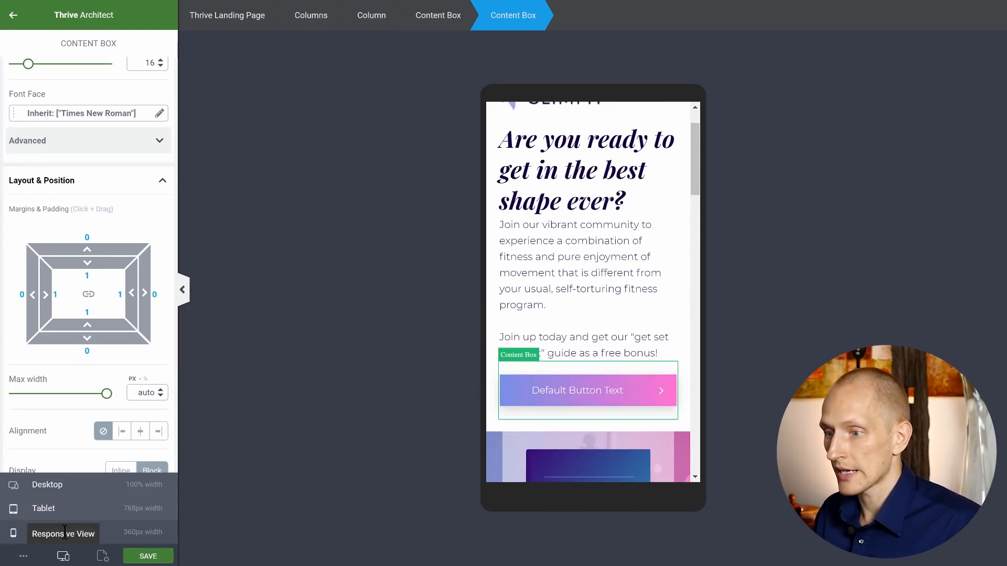
pyautogui.click(47, 485)
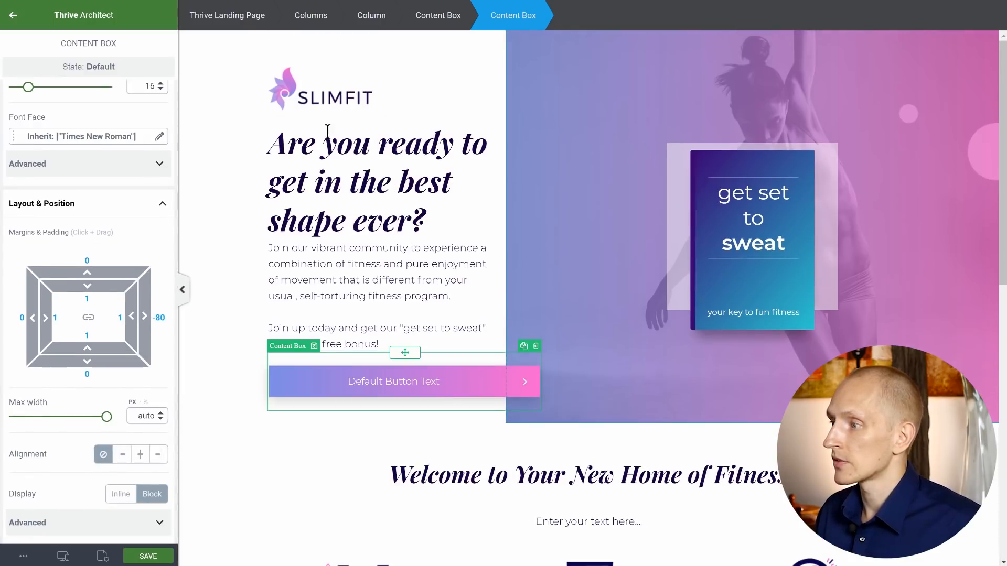
pyautogui.scroll(-2, 520, 226)
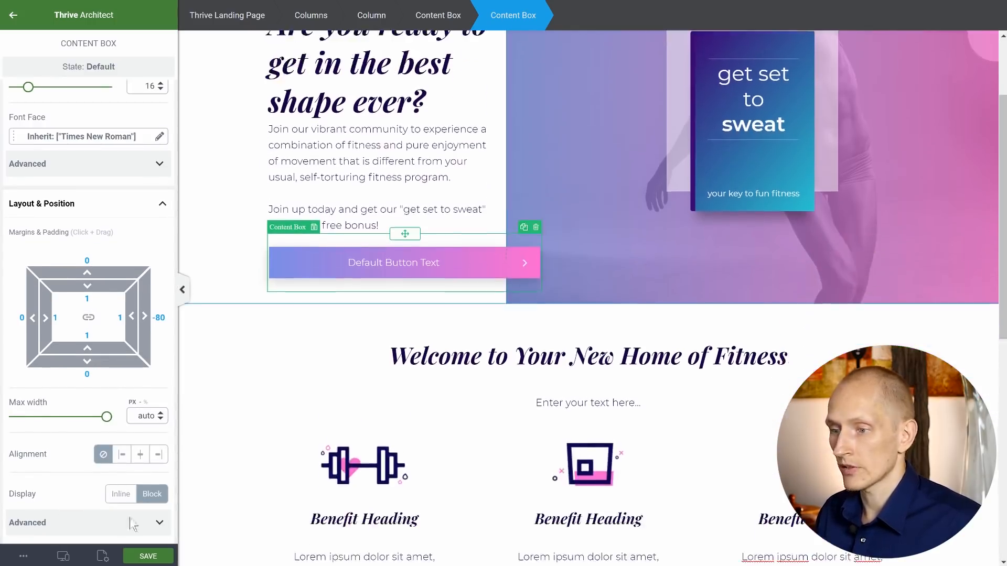
pyautogui.click(63, 556)
pyautogui.click(67, 535)
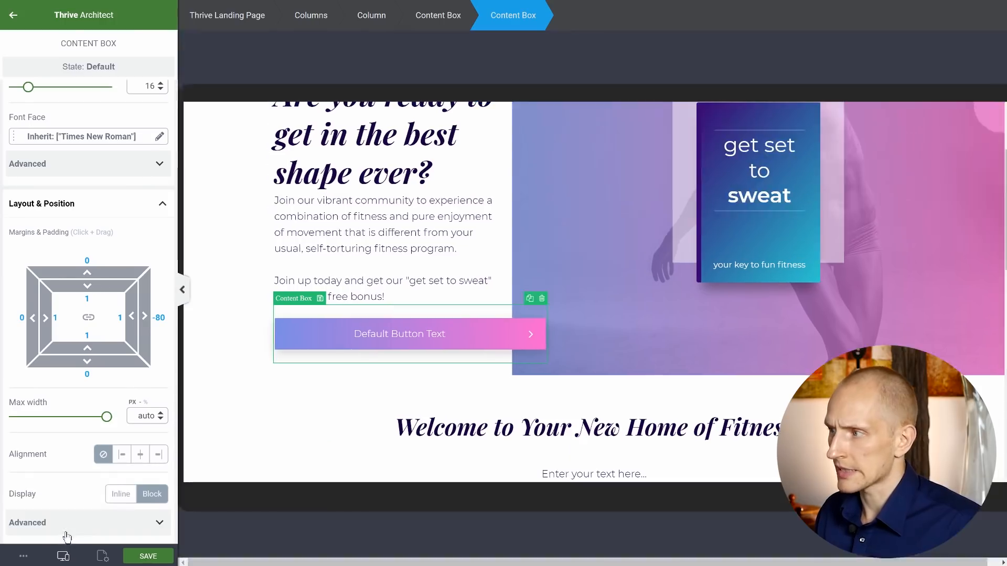
pyautogui.scroll(-8, 602, 258)
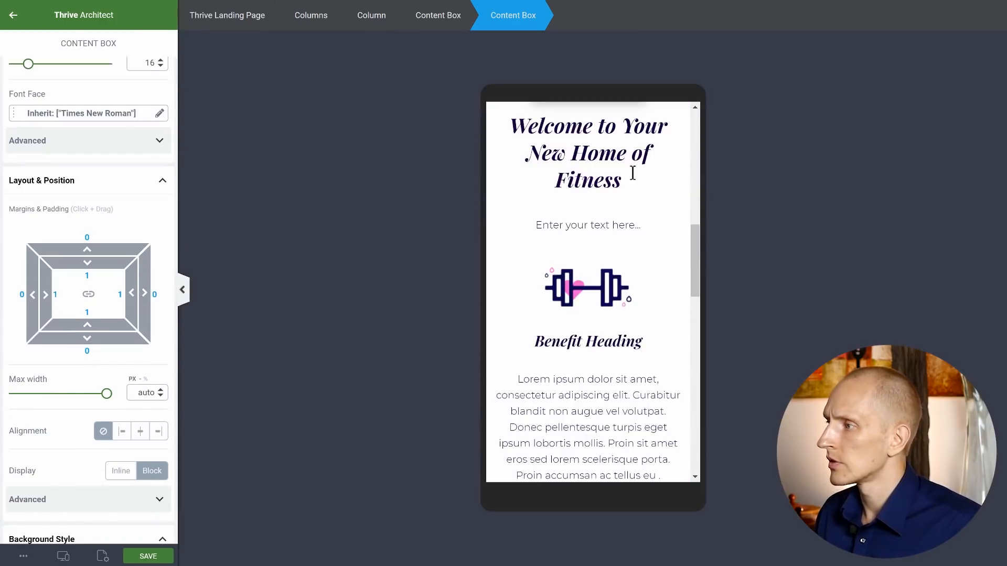
pyautogui.scroll(-5, 632, 212)
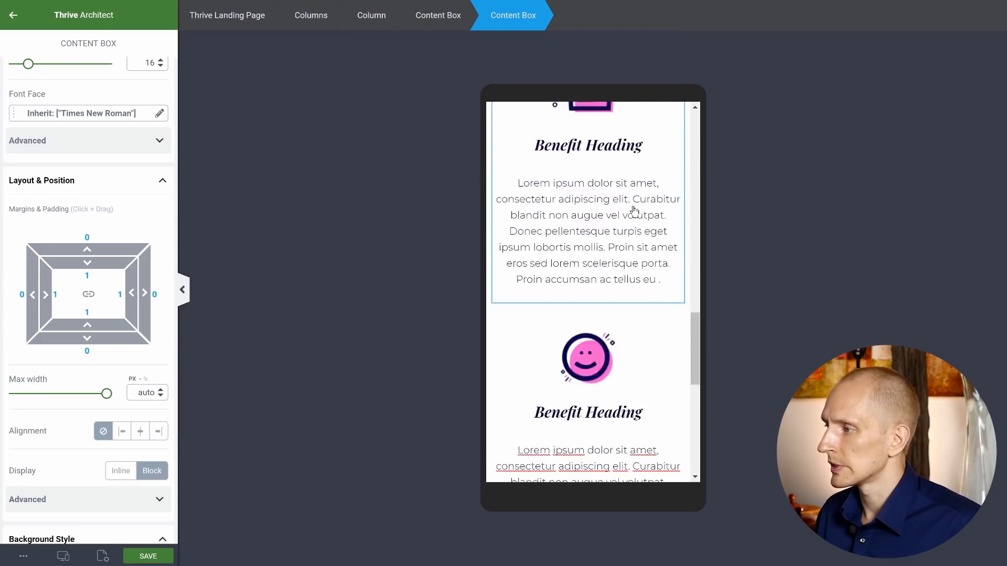
pyautogui.scroll(-8, 634, 209)
pyautogui.scroll(8, 633, 207)
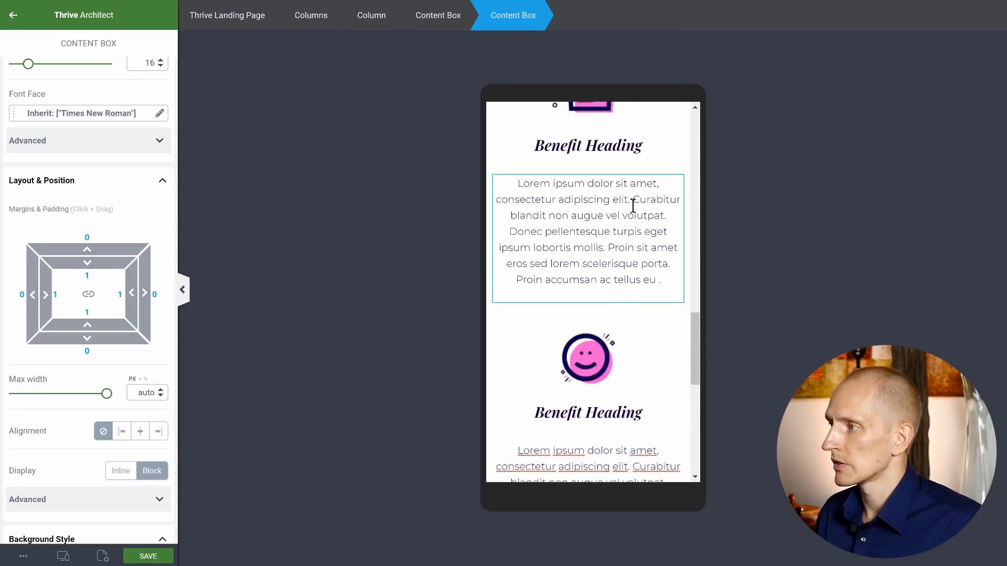
pyautogui.scroll(15, 632, 206)
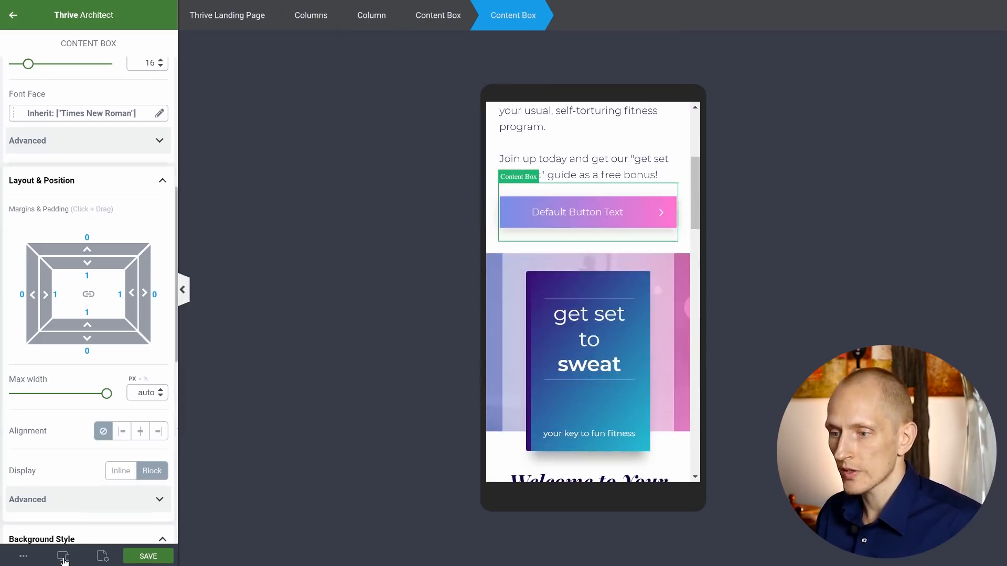
# - In the desktop view, fill the empty background section directly below the benefits with #e3e8fb and add that colour to the favourites
pyautogui.click(63, 558)
pyautogui.click(68, 493)
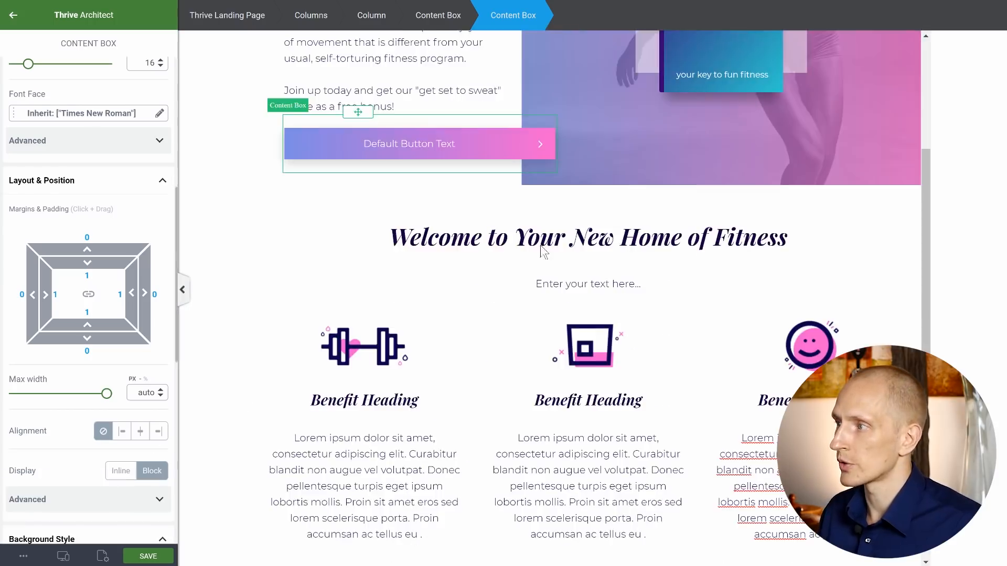
pyautogui.scroll(-5, 540, 247)
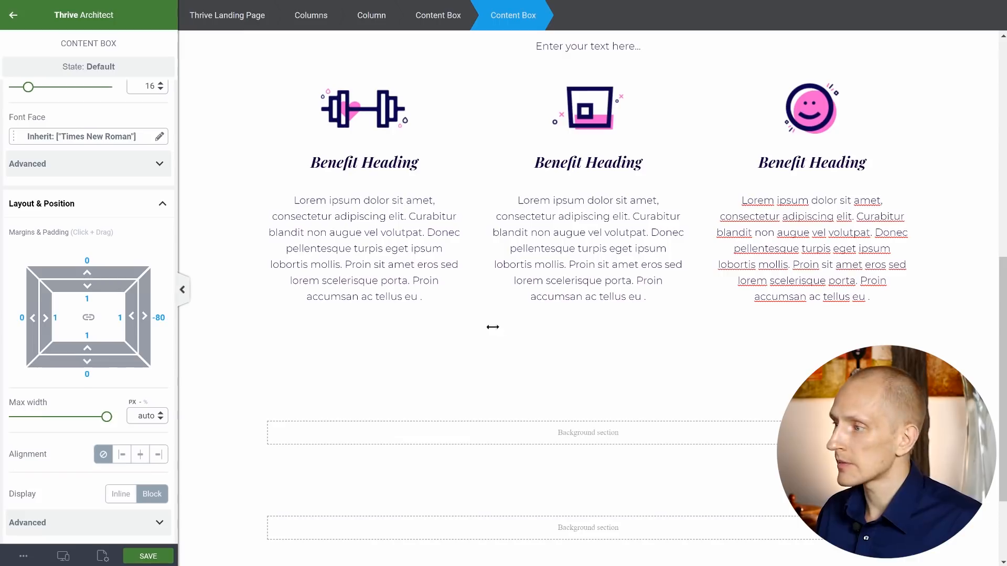
pyautogui.click(269, 357)
pyautogui.scroll(-1, 269, 356)
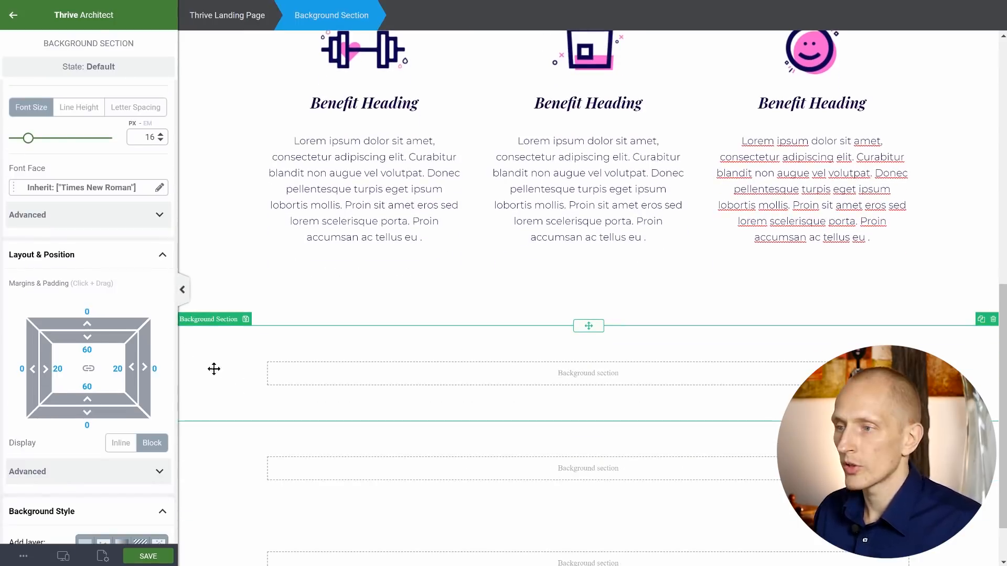
pyautogui.scroll(-5, 92, 319)
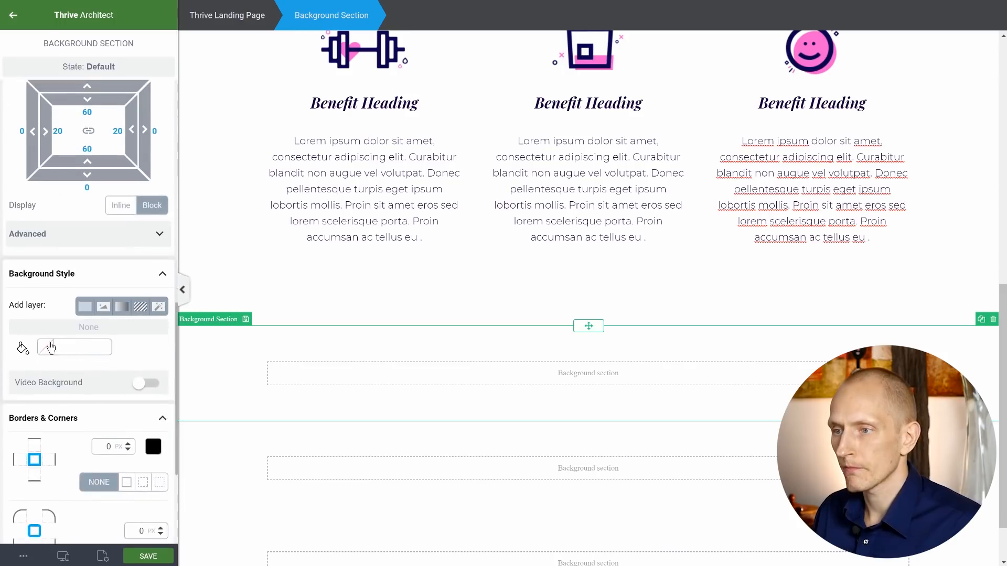
pyautogui.click(51, 347)
pyautogui.write('#e3e8fb')
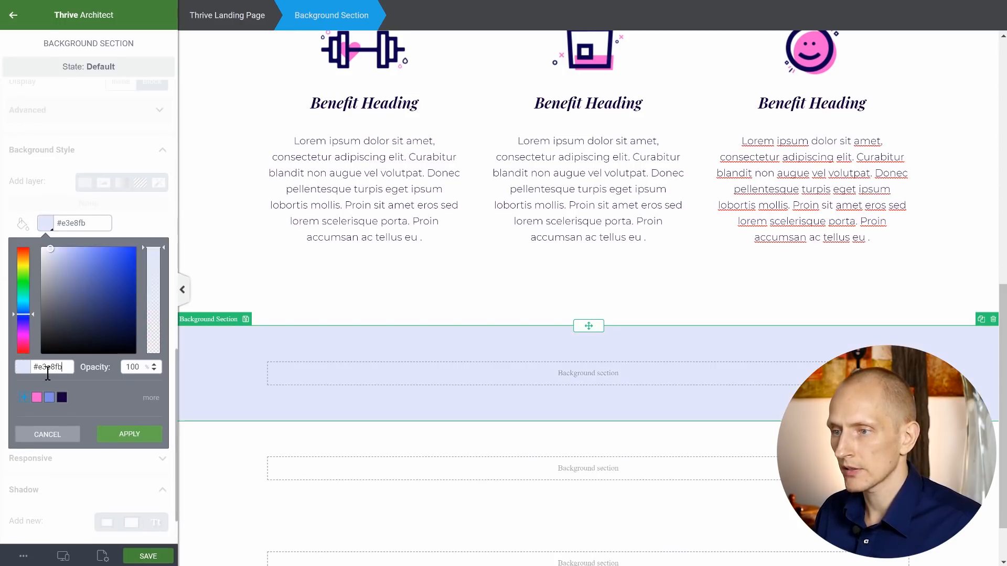
pyautogui.click(23, 398)
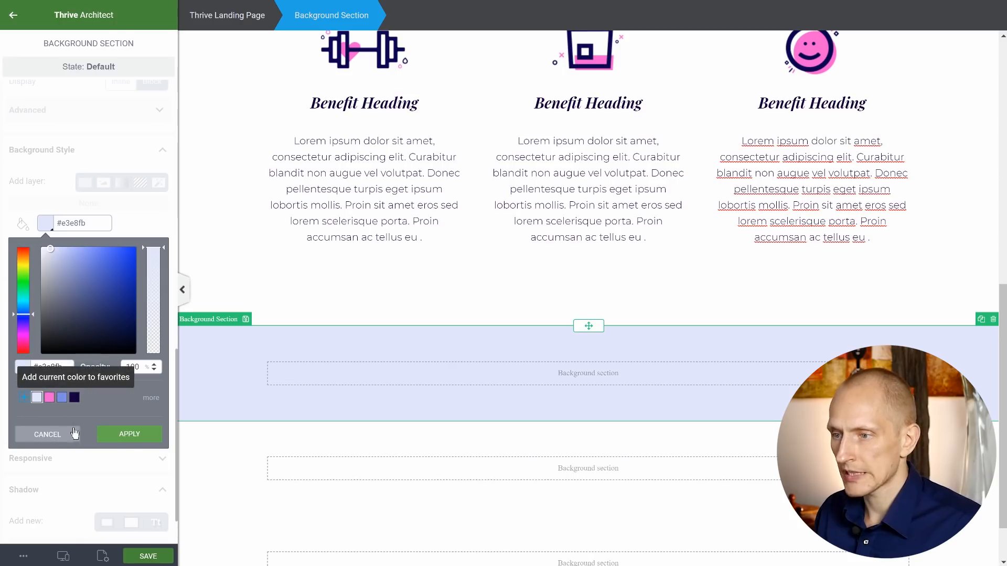
pyautogui.click(130, 435)
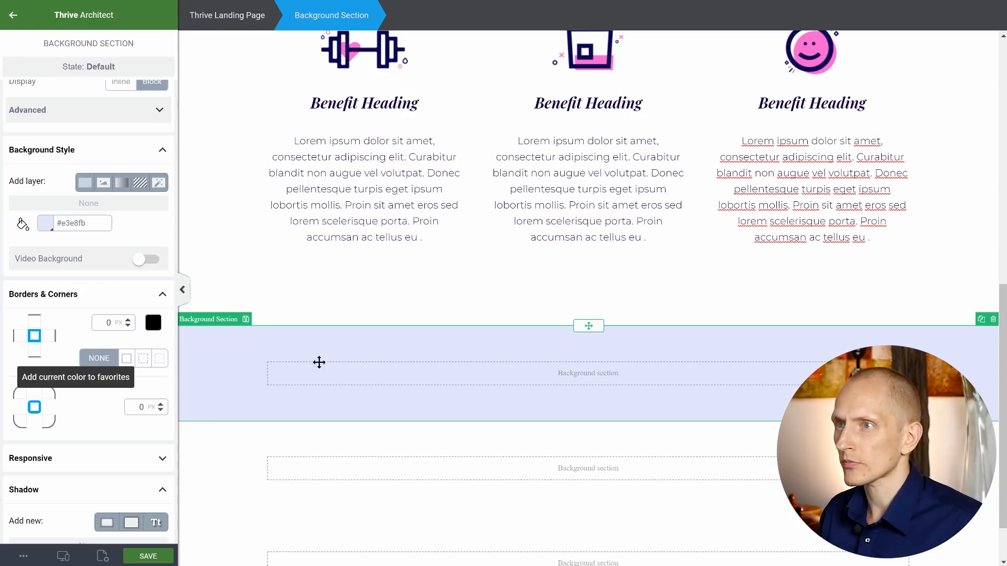
pyautogui.press('Escape')
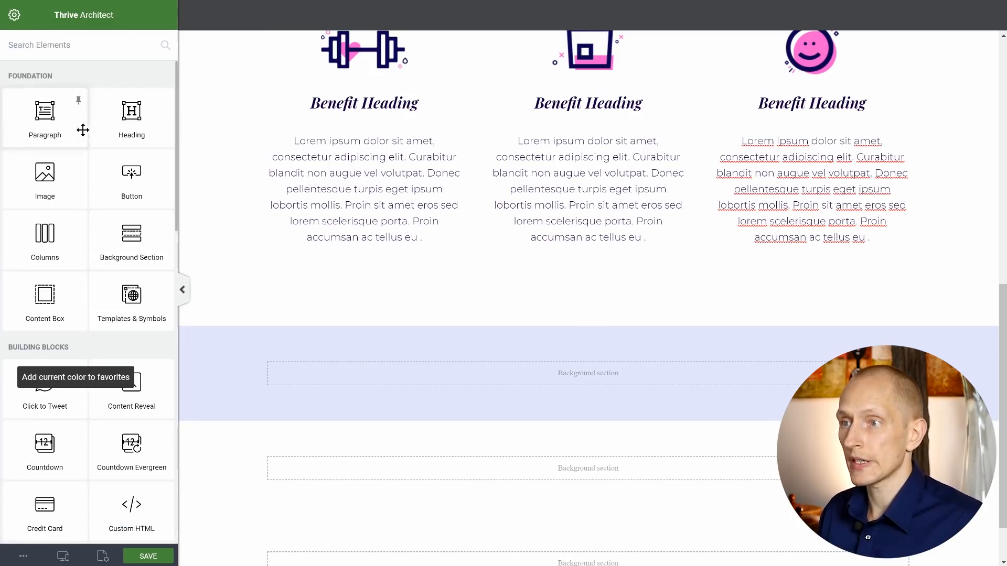
# - Insert a 1/2 + 1/2 two-column layout in the pale blue section and set its top and bottom padding to 0
pyautogui.moveTo(50, 233); pyautogui.dragTo(539, 378)
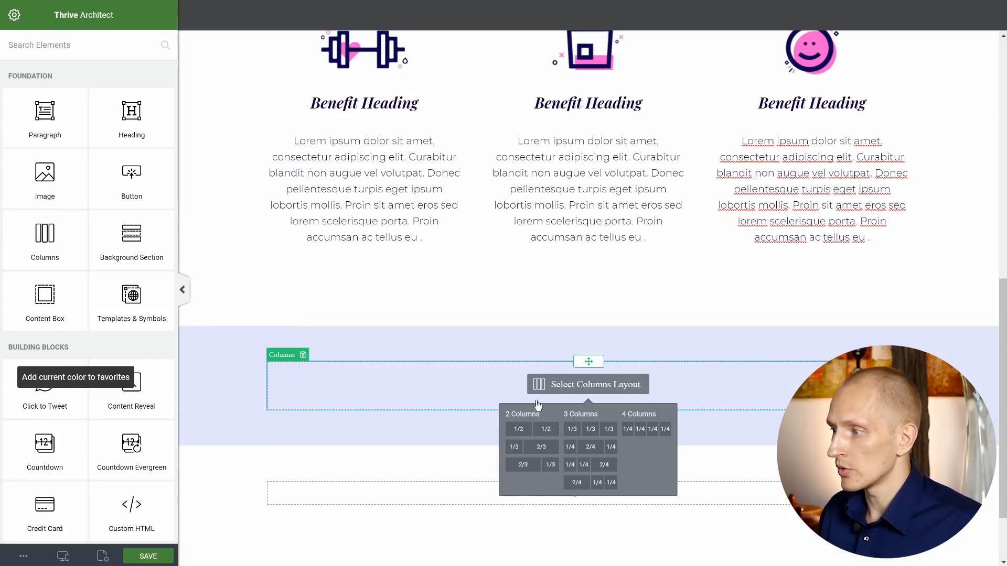
pyautogui.click(551, 430)
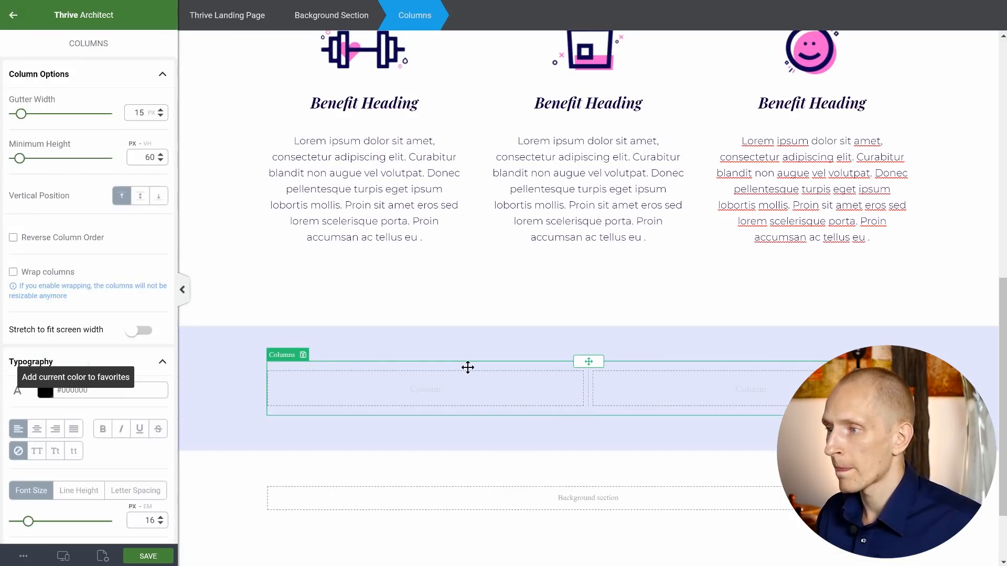
pyautogui.scroll(-2, 467, 366)
pyautogui.scroll(-5, 73, 378)
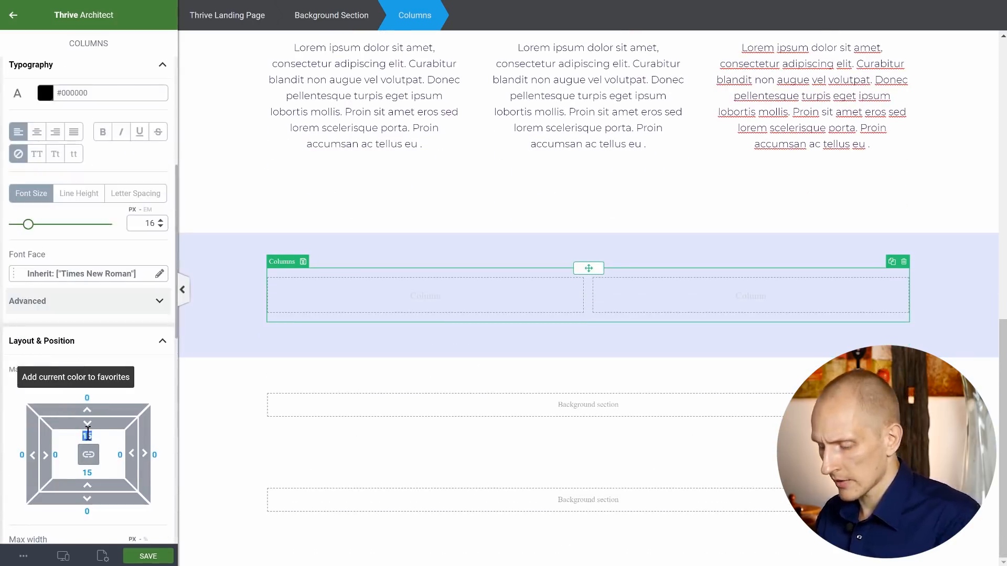
pyautogui.write('0')
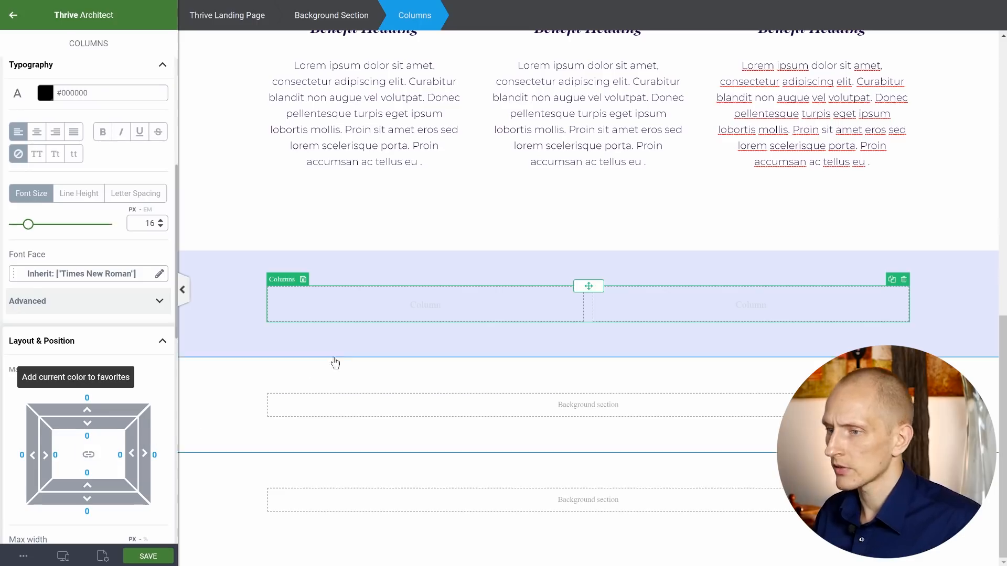
# - Add a content box to the first column of the pale blue section and set its top and bottom margins to 0
pyautogui.click(332, 362)
pyautogui.moveTo(53, 292); pyautogui.dragTo(404, 307)
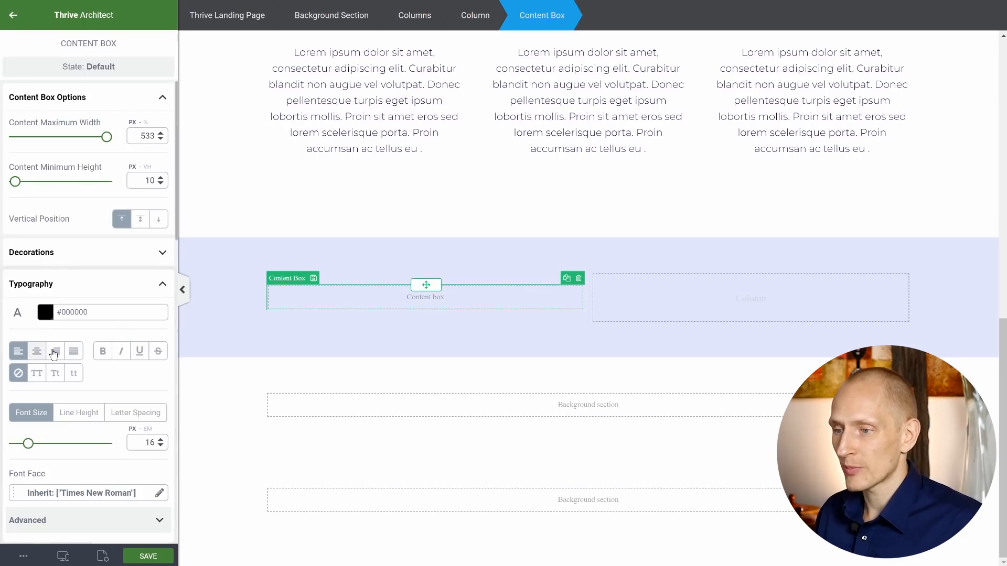
pyautogui.scroll(-6, 55, 367)
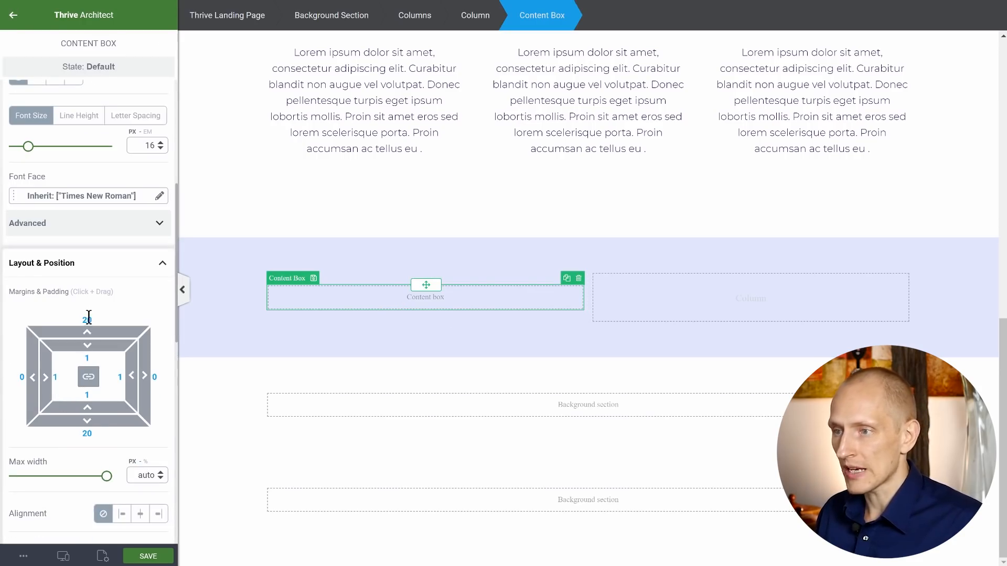
pyautogui.write('0')
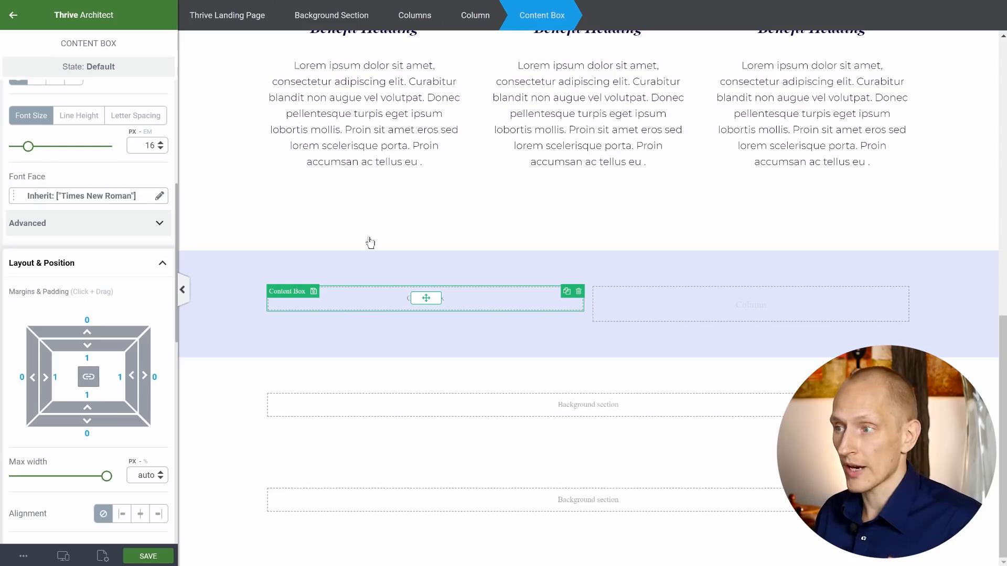
pyautogui.click(16, 16)
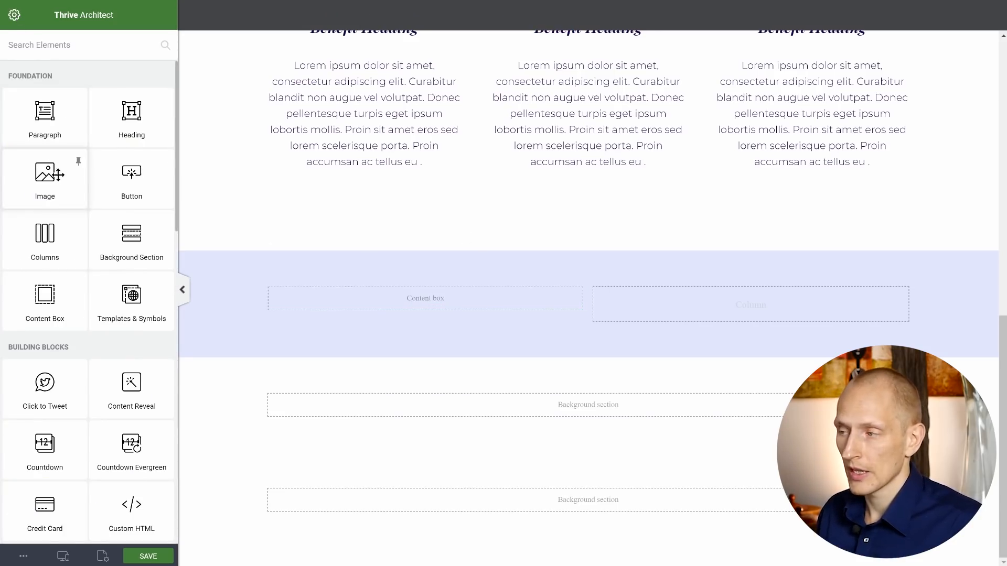
# - Add the fitbrand-section-1 image from the media library as a background layer of the content box in the first column
pyautogui.click(367, 294)
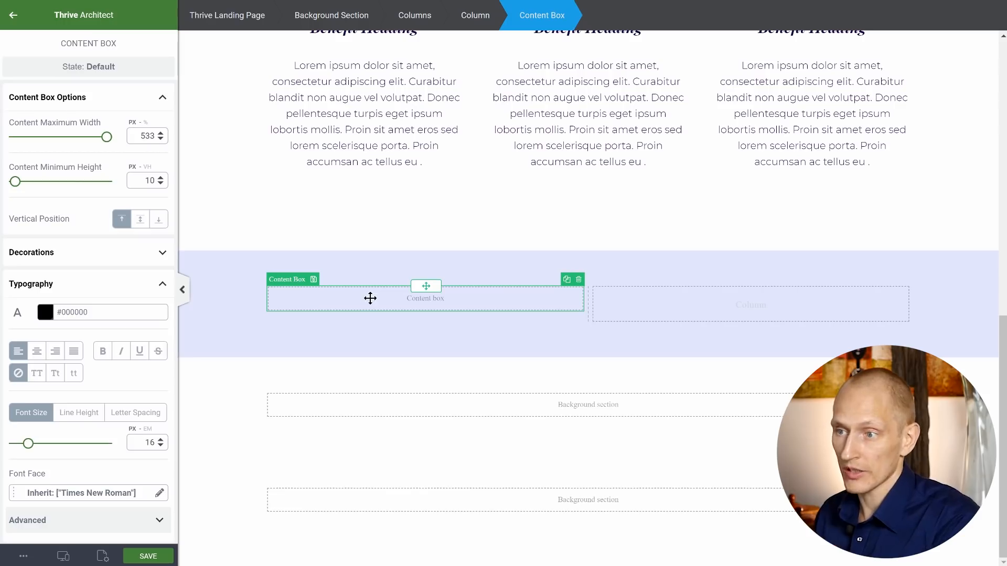
pyautogui.scroll(-10, 131, 350)
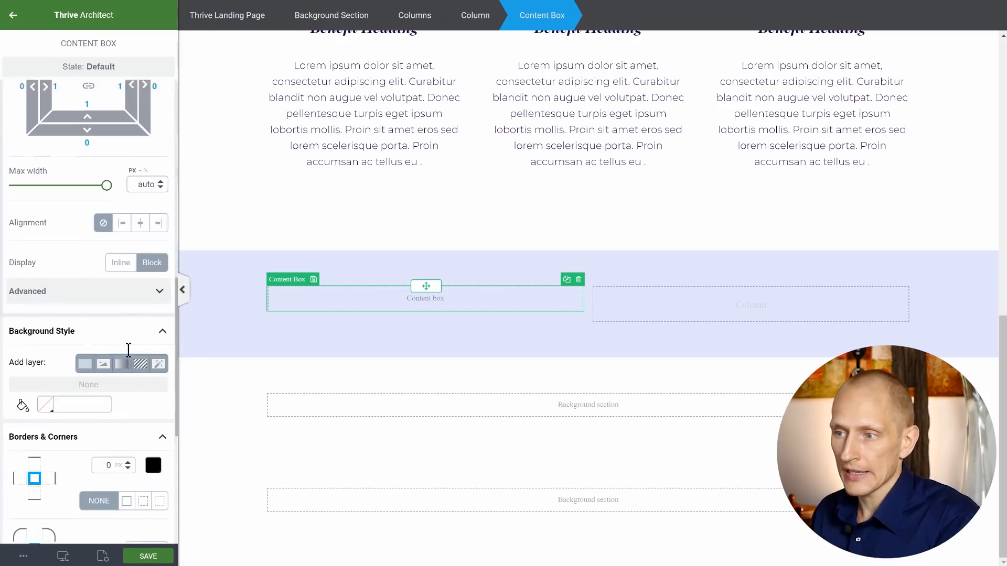
pyautogui.click(104, 358)
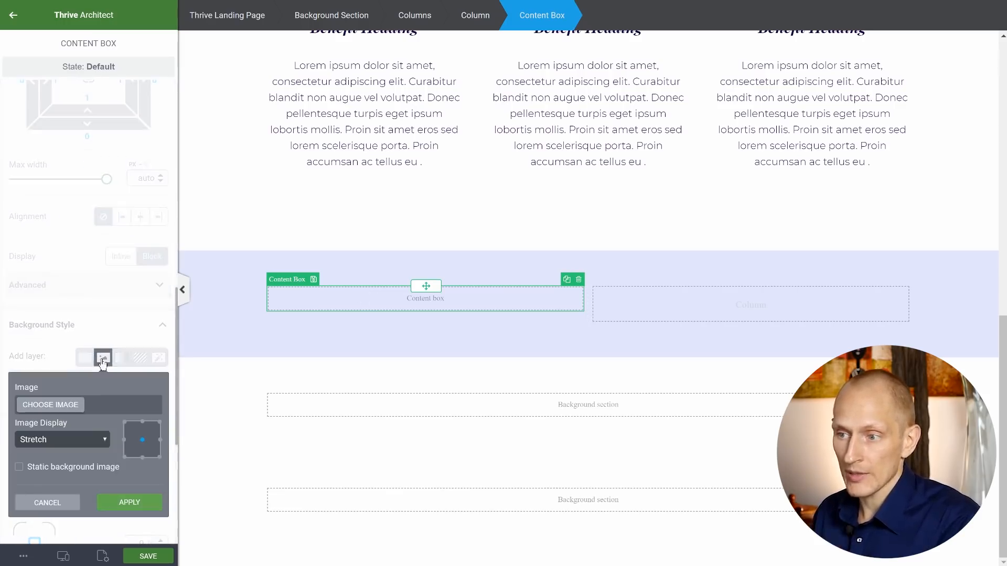
pyautogui.click(51, 405)
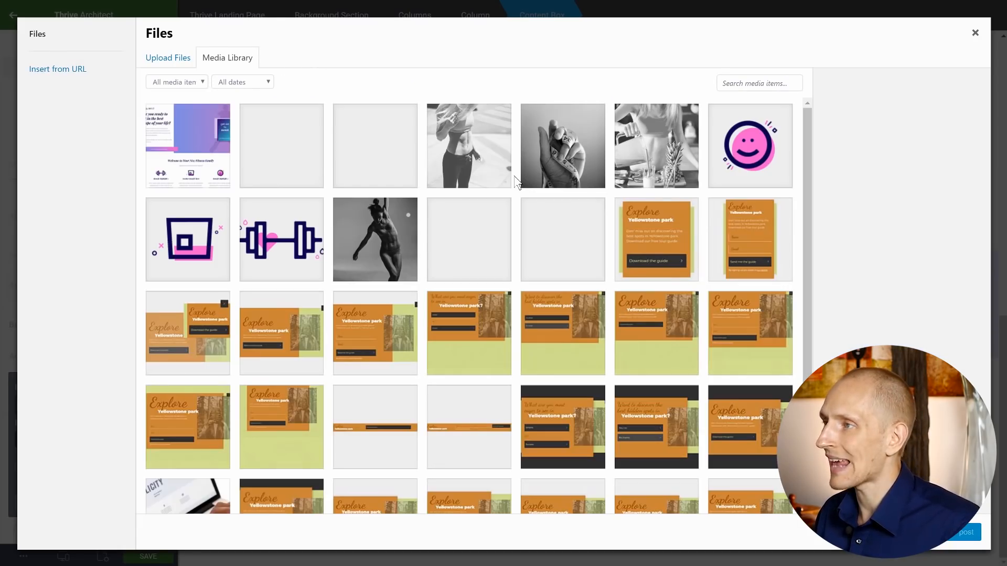
pyautogui.click(641, 152)
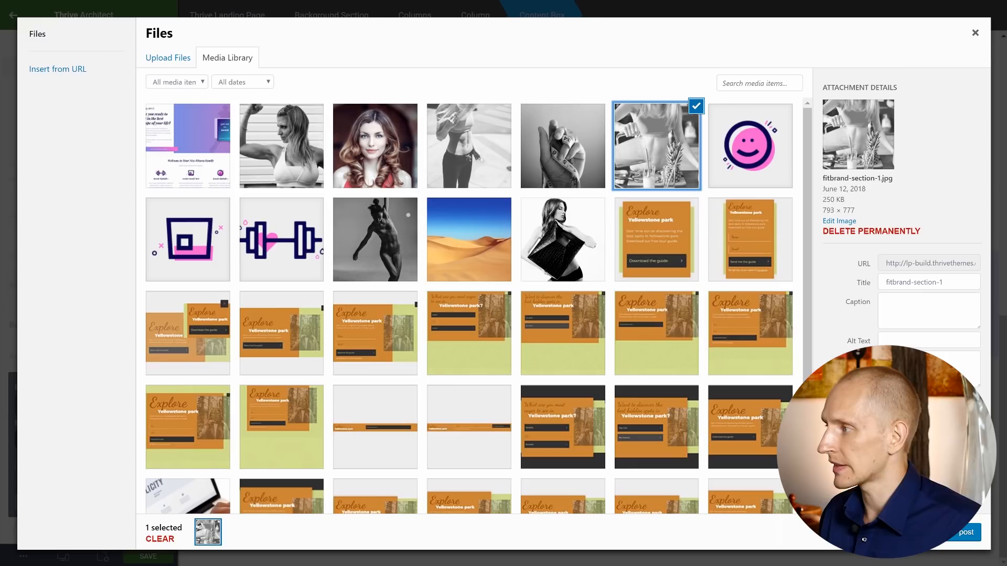
pyautogui.click(943, 532)
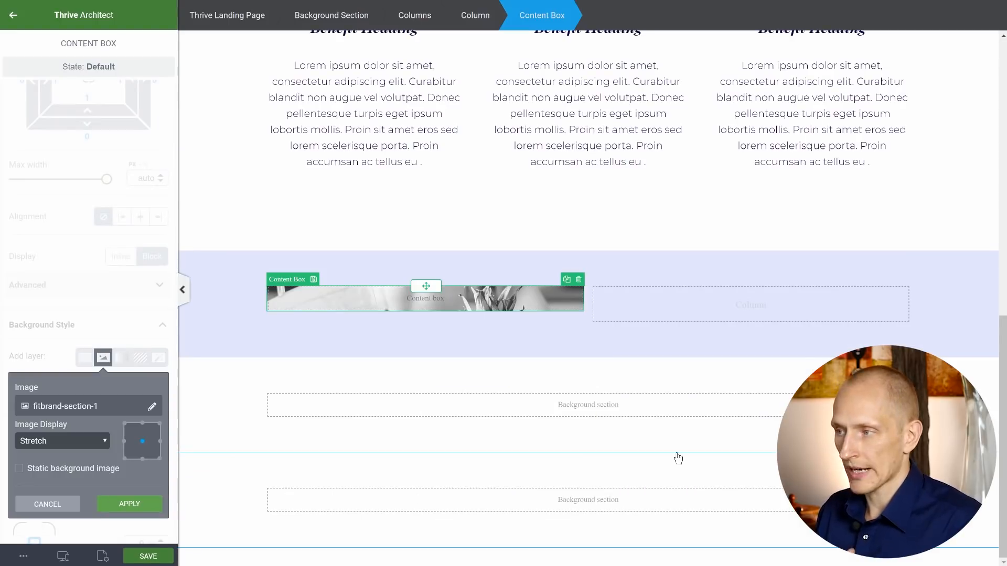
pyautogui.click(112, 505)
# - Set the image content box's minimum height to 509 px
pyautogui.scroll(5, 95, 202)
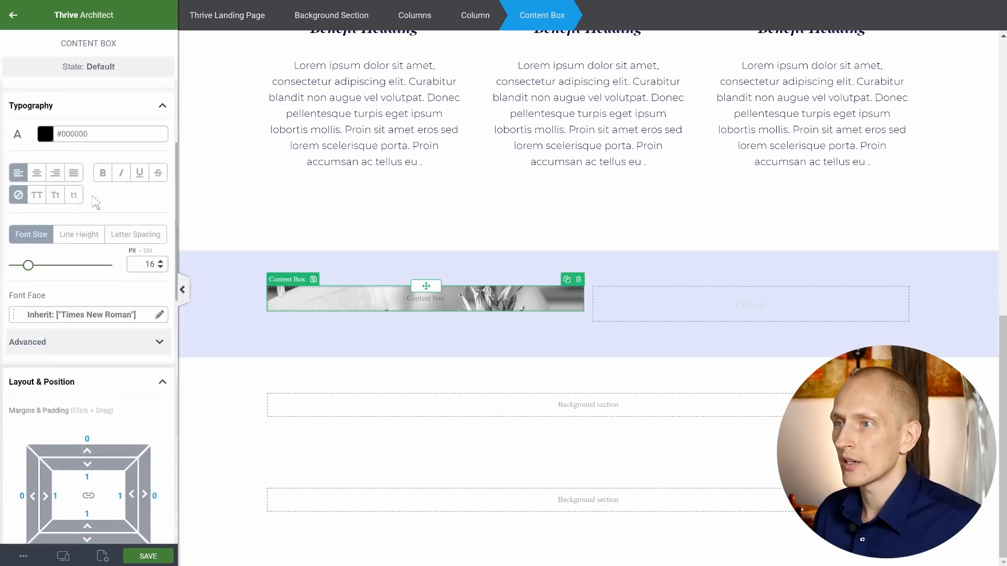
pyautogui.scroll(3, 95, 202)
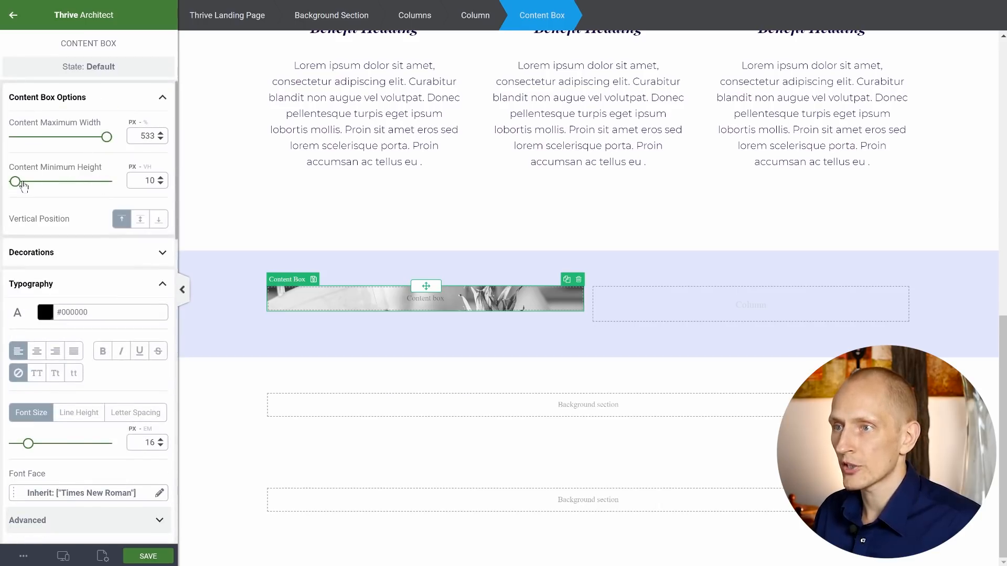
pyautogui.moveTo(21, 185); pyautogui.dragTo(57, 185)
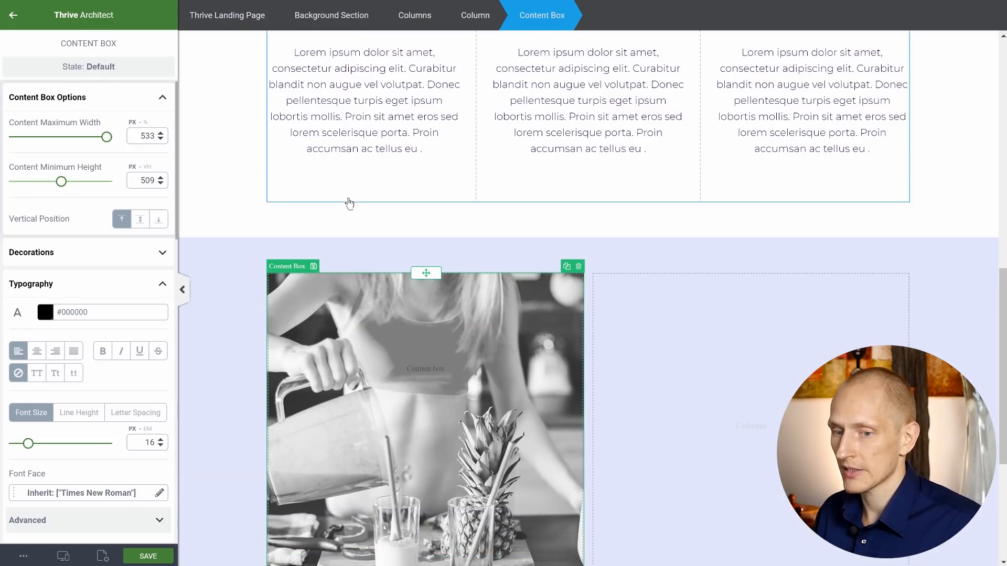
pyautogui.scroll(-1, 349, 204)
pyautogui.scroll(-2, 349, 203)
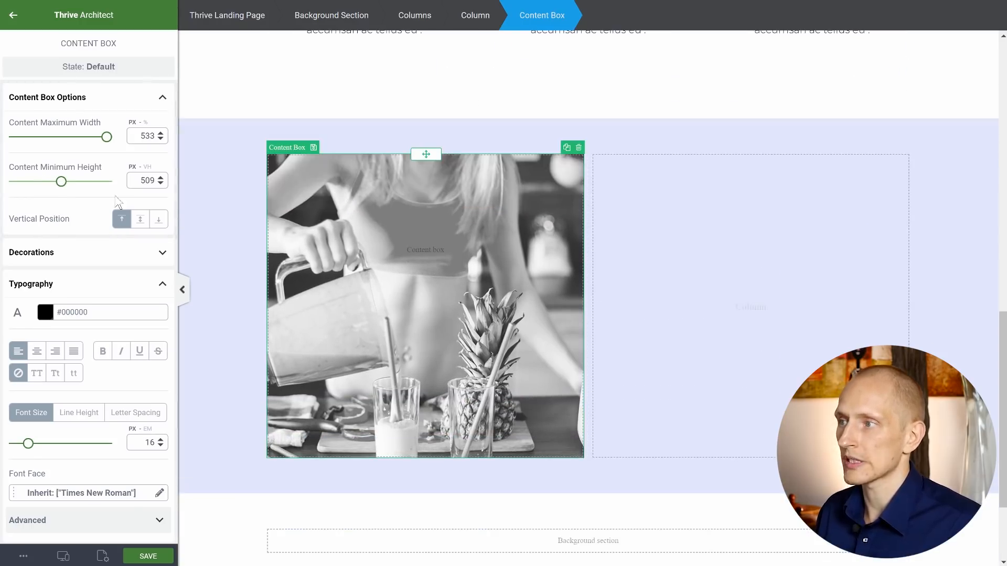
# - Overlay the content box's image with a 90° linear gradient from #7a8de5 to #f65fd0, with both colours at 70% opacity
pyautogui.scroll(-10, 116, 286)
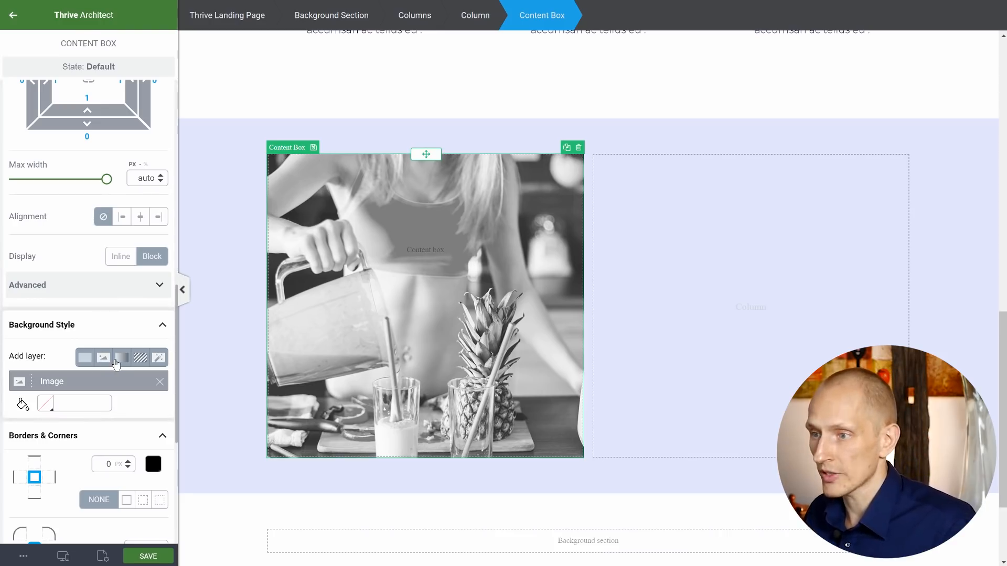
pyautogui.click(117, 360)
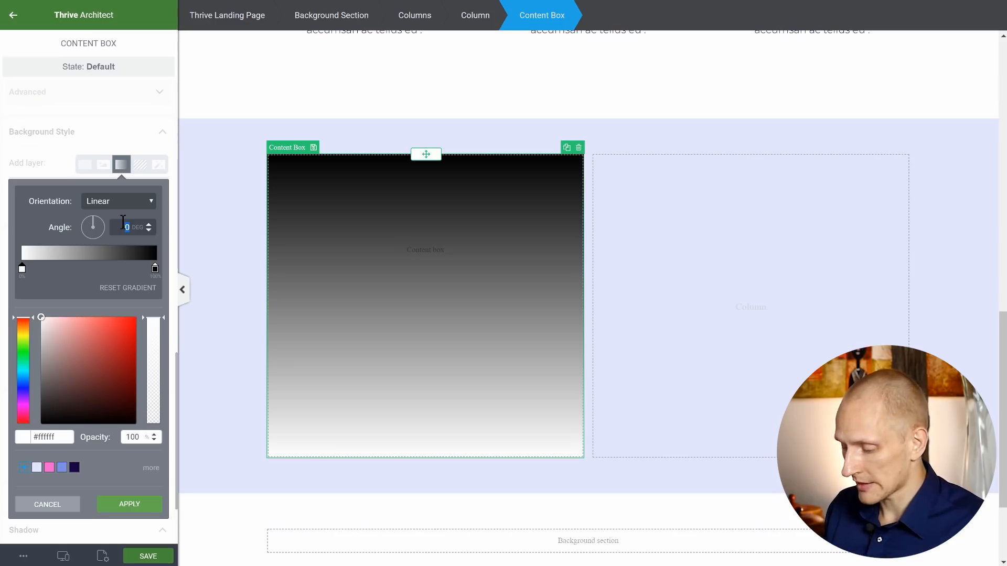
pyautogui.click(92, 274)
pyautogui.click(62, 468)
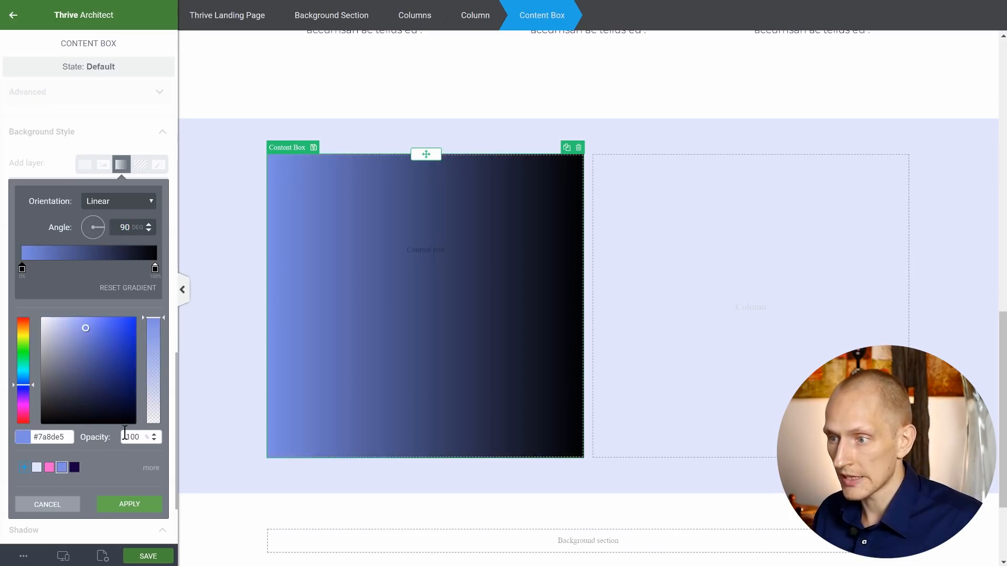
pyautogui.write('70')
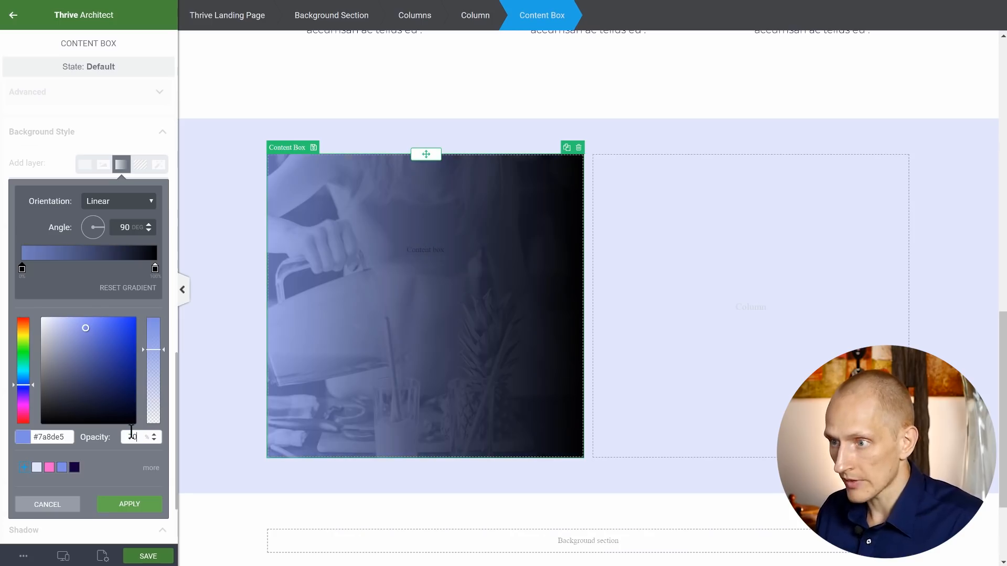
pyautogui.click(154, 269)
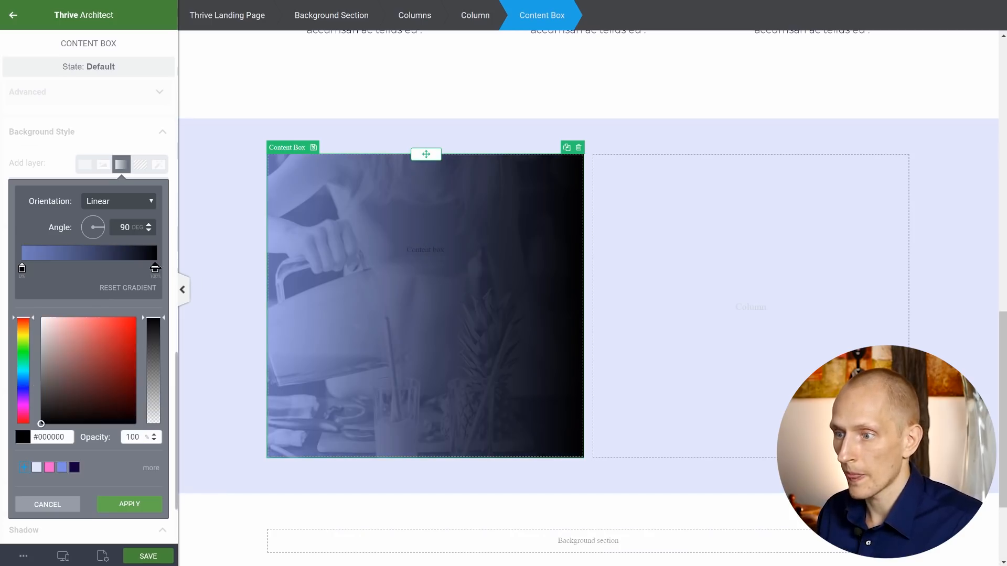
pyautogui.click(50, 468)
pyautogui.doubleClick(137, 437)
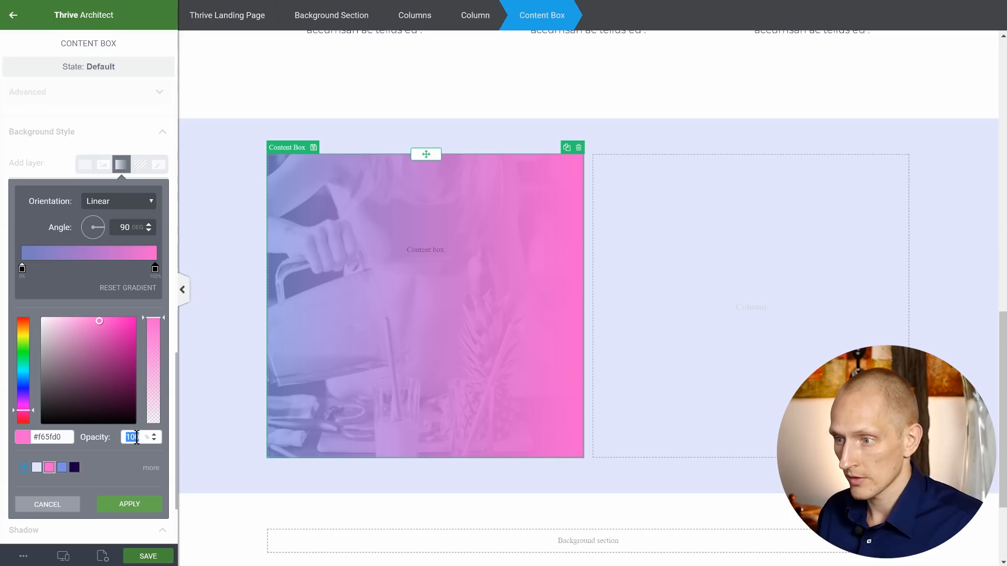
pyautogui.write('70')
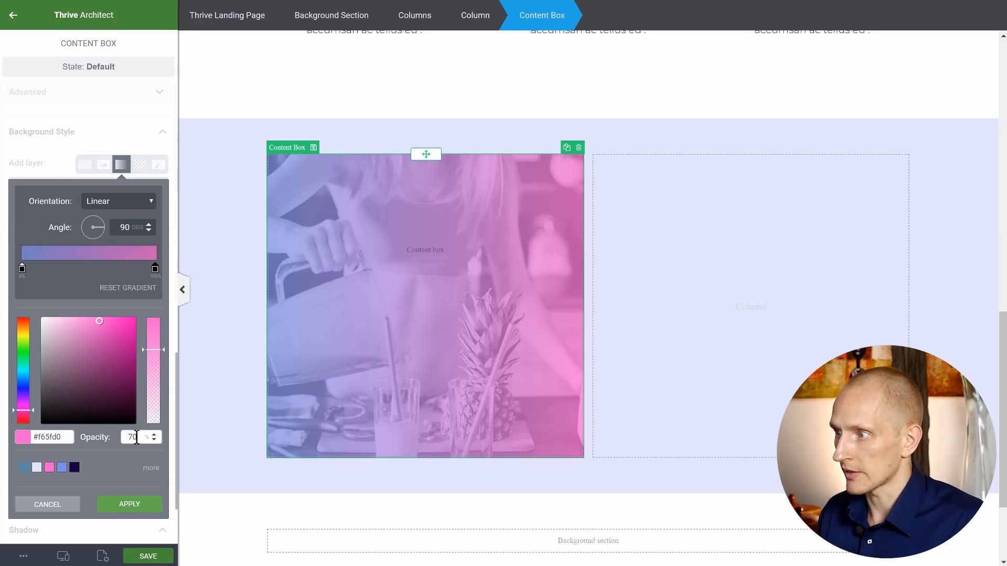
pyautogui.click(131, 504)
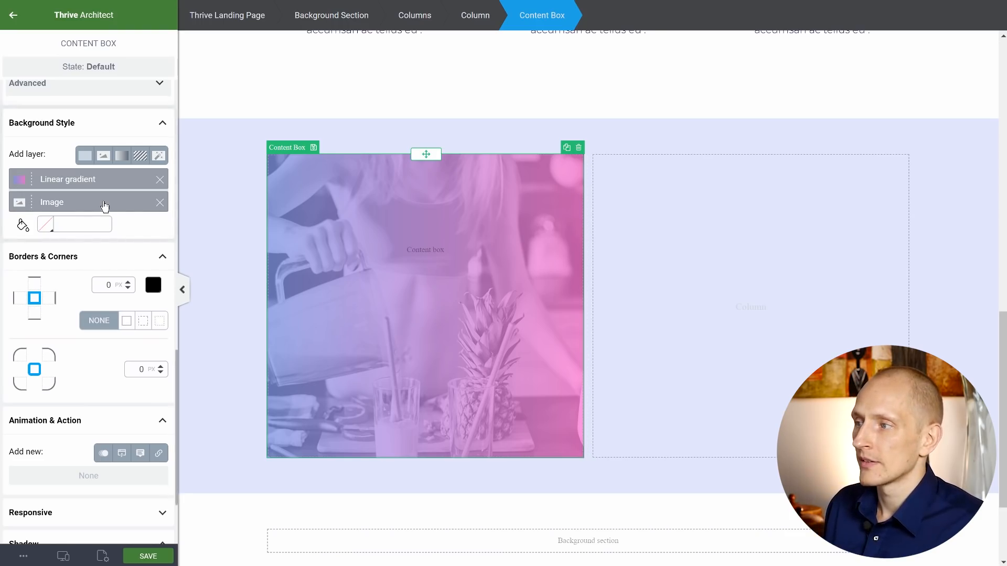
# - Decorate the bottom of the image content box with a slanted edge tilted 25%
pyautogui.scroll(7, 103, 204)
pyautogui.scroll(10, 103, 205)
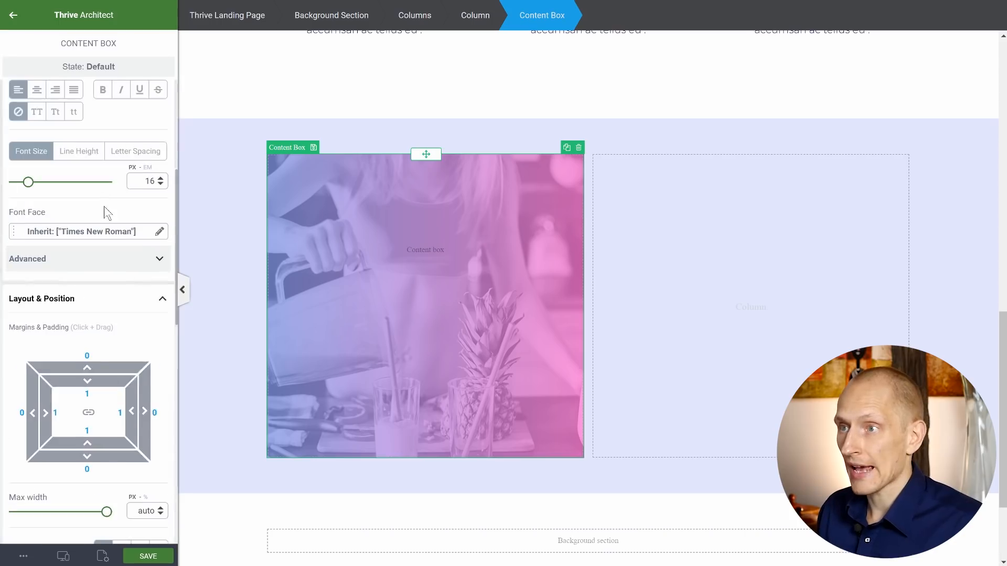
pyautogui.click(67, 257)
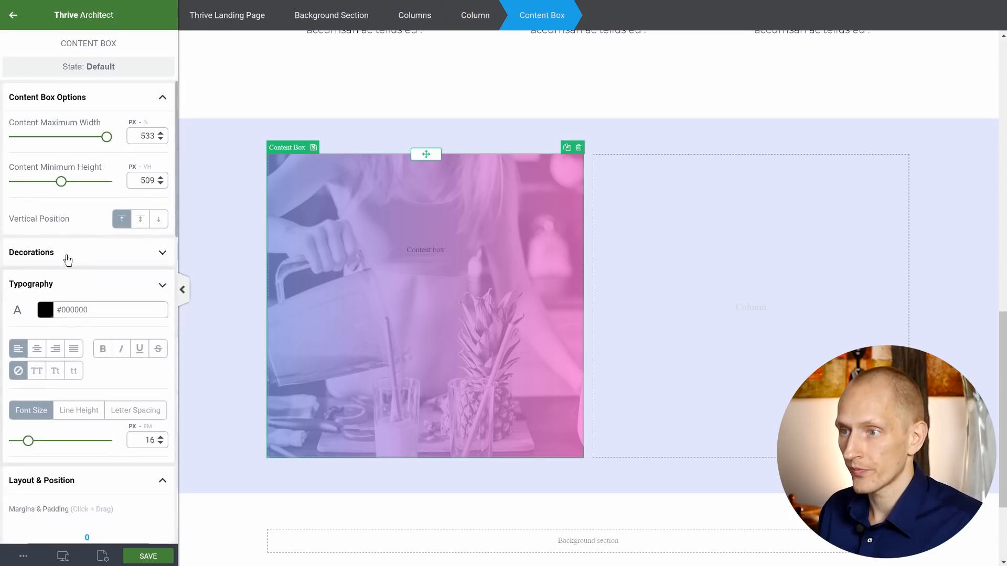
pyautogui.click(124, 295)
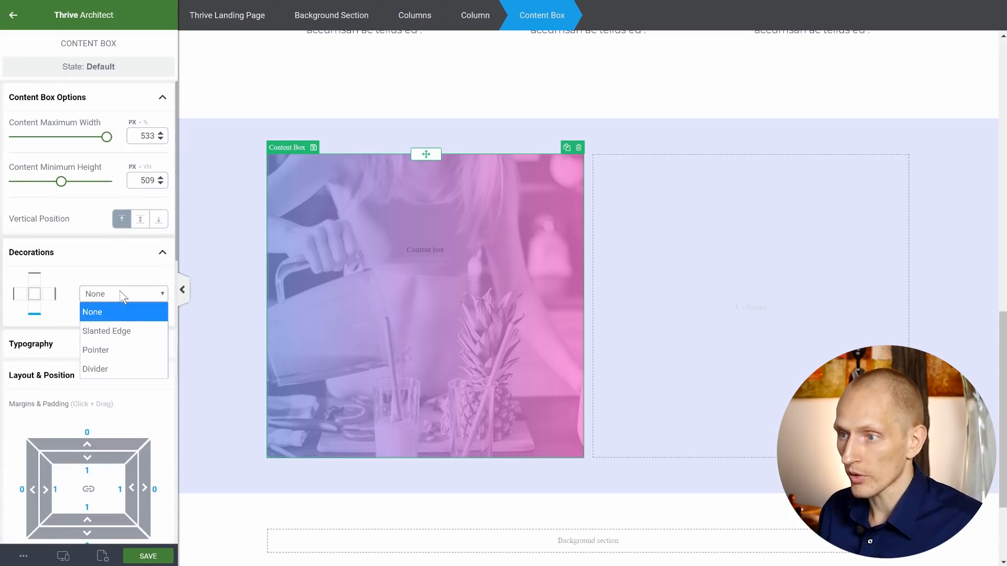
pyautogui.click(117, 325)
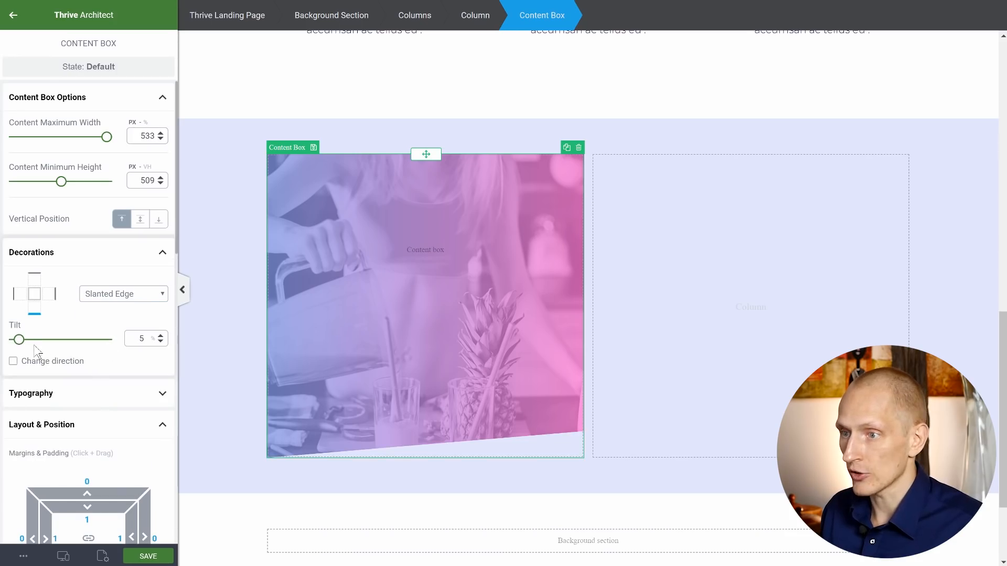
pyautogui.moveTo(18, 339); pyautogui.dragTo(38, 346)
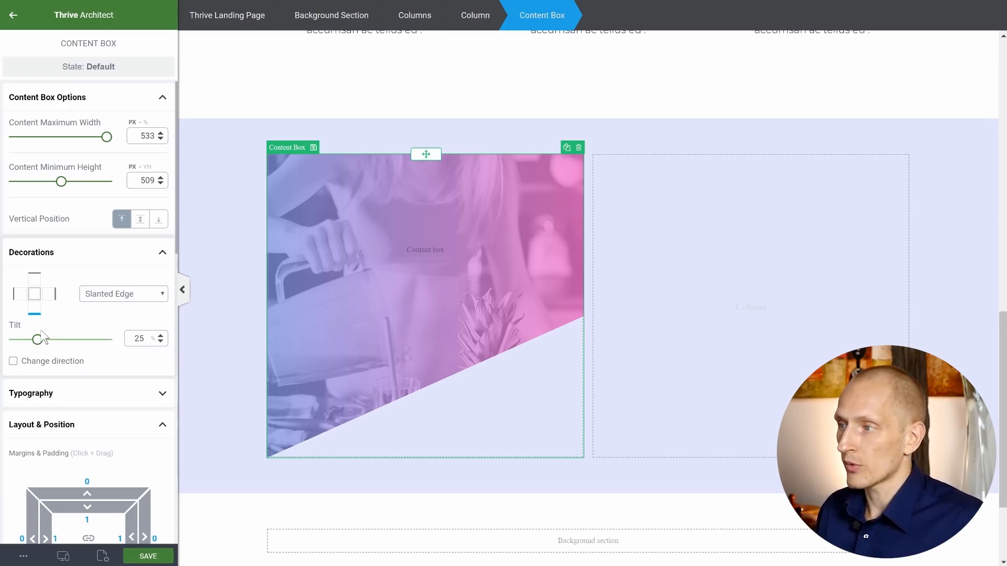
pyautogui.click(87, 256)
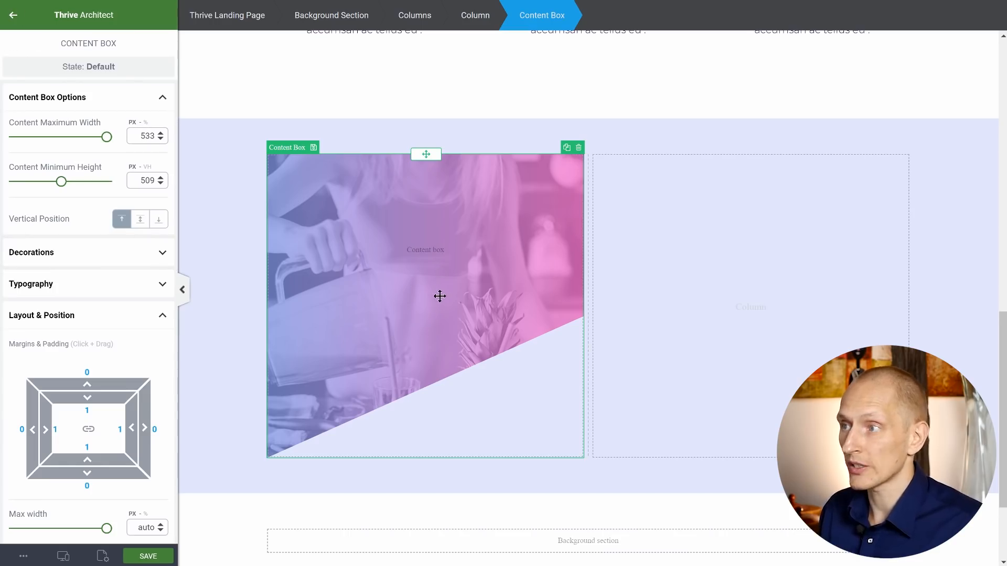
# - Insert a content box inside the image box with 0 top and bottom margins, maximum width 139 px and minimum height 139 px
pyautogui.click(14, 16)
pyautogui.moveTo(207, 265); pyautogui.dragTo(402, 263)
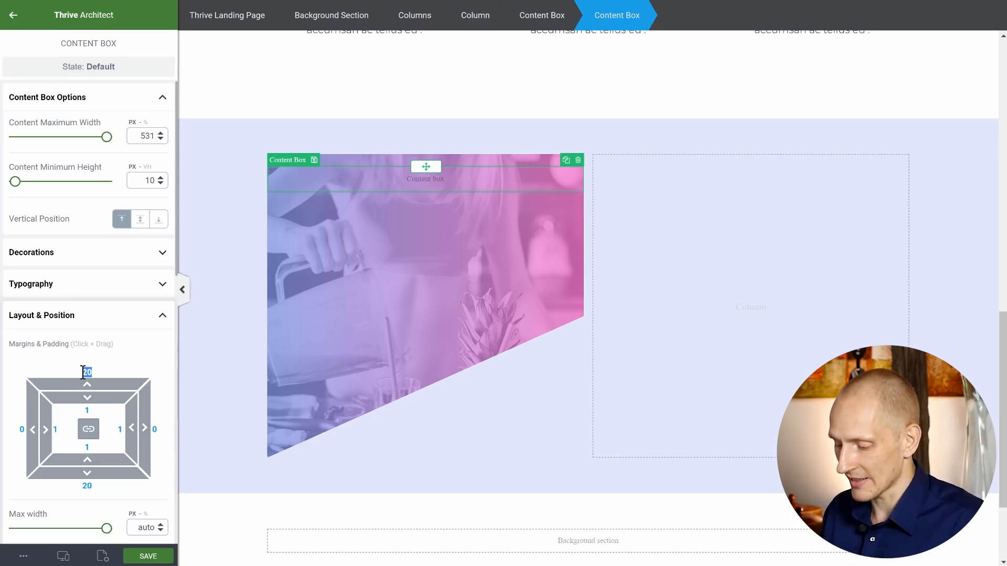
pyautogui.write('0')
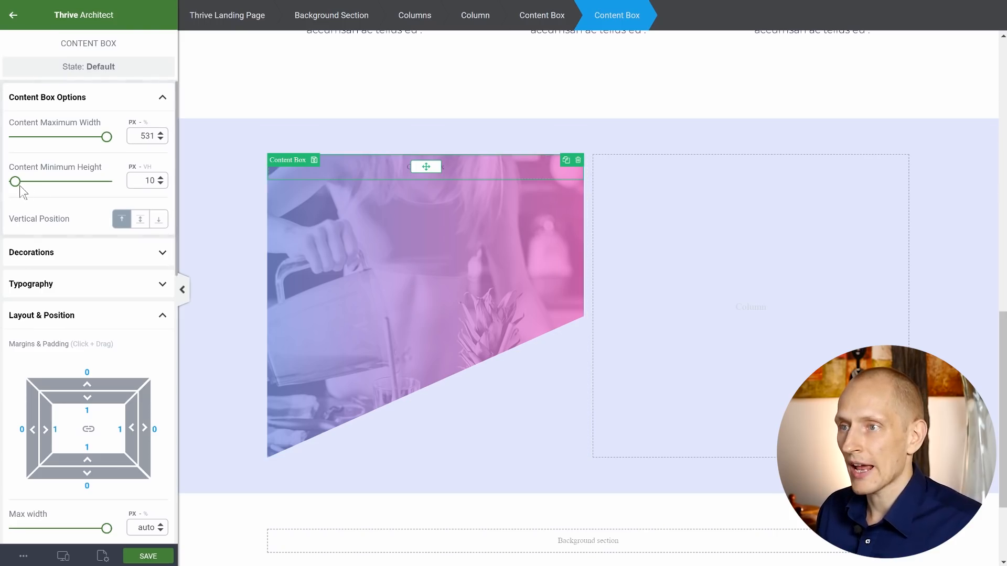
pyautogui.moveTo(16, 184); pyautogui.dragTo(30, 183)
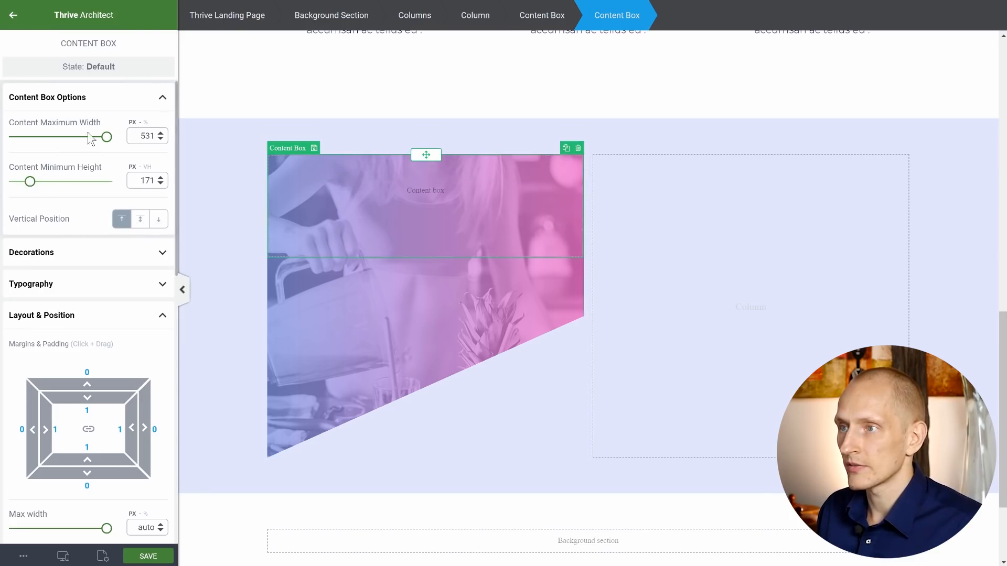
pyautogui.moveTo(106, 139); pyautogui.dragTo(22, 140)
pyautogui.moveTo(30, 186); pyautogui.dragTo(27, 187)
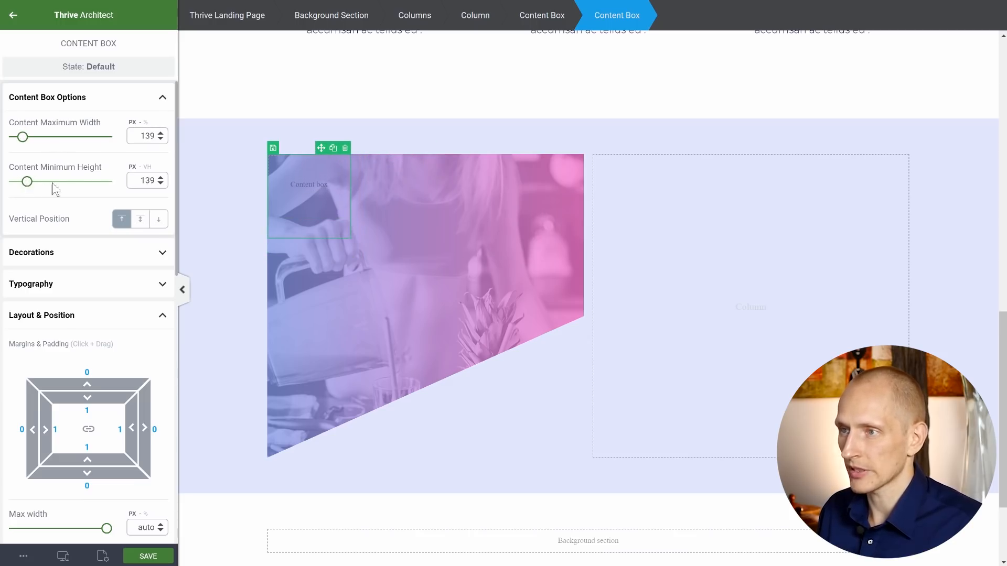
# - Add a diagonal stripe pattern layer to the small inner content box in #c1c8e4 at 89% opacity
pyautogui.scroll(-1, 118, 332)
pyautogui.scroll(-7, 118, 331)
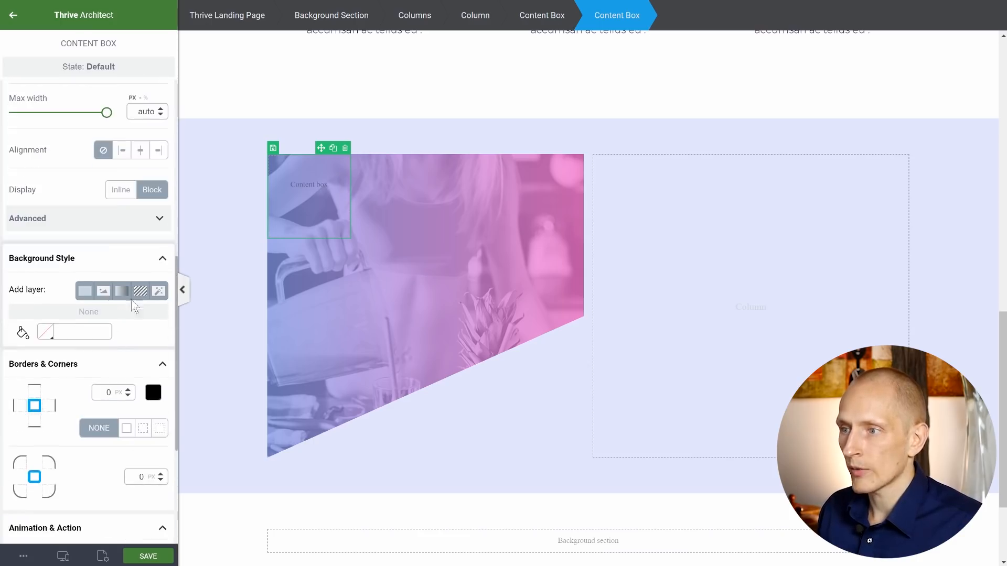
pyautogui.click(139, 292)
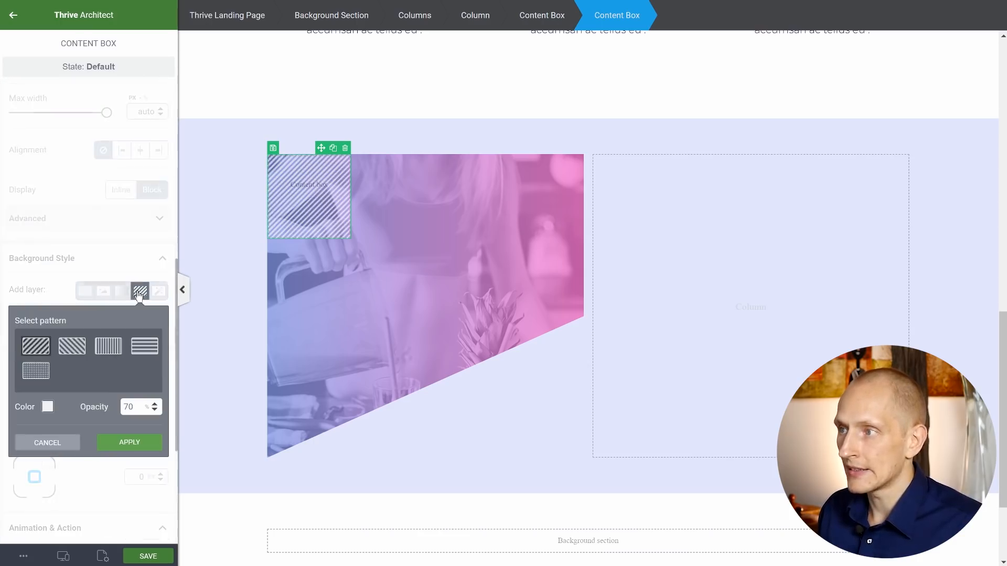
pyautogui.click(47, 408)
pyautogui.click(50, 436)
pyautogui.write('#c1c8e4')
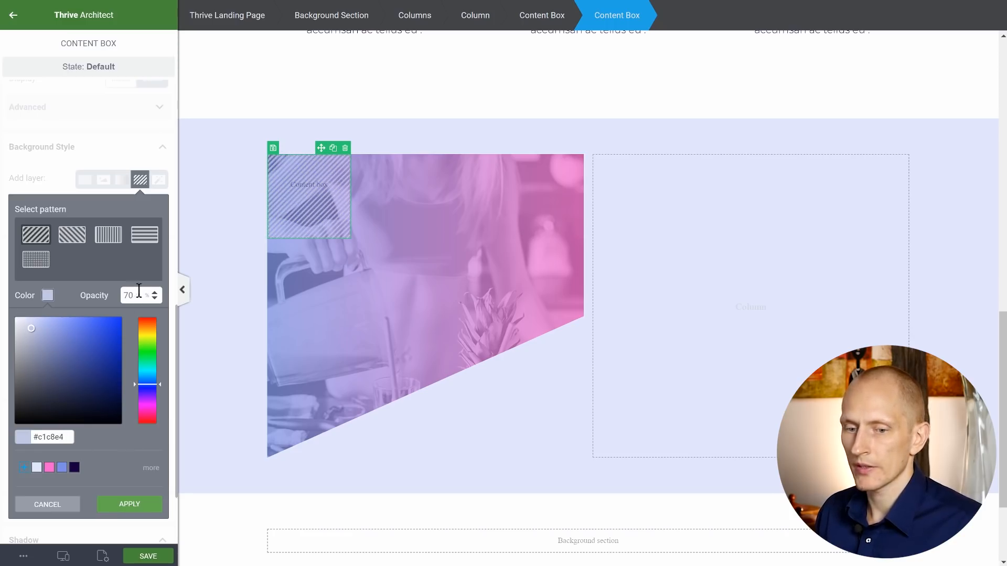
pyautogui.moveTo(155, 295); pyautogui.dragTo(154, 286)
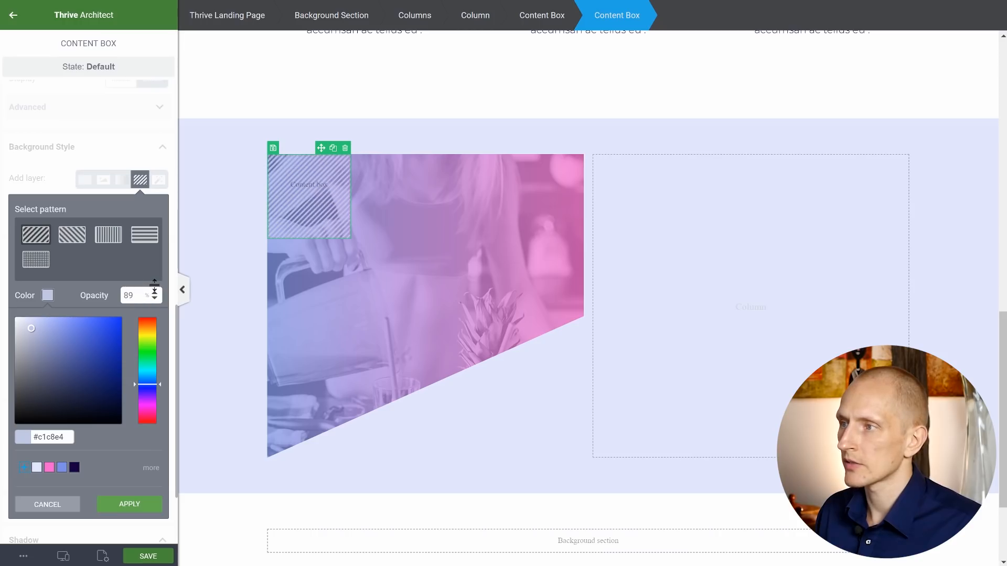
pyautogui.click(126, 507)
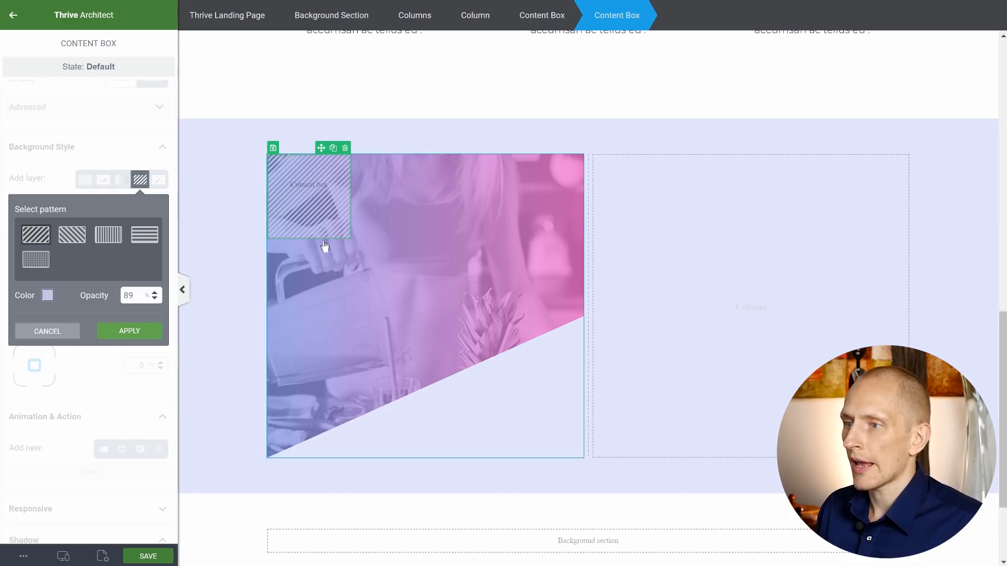
pyautogui.click(135, 334)
# - Set the image content box's vertical position so the striped box sits at its bottom
pyautogui.click(528, 258)
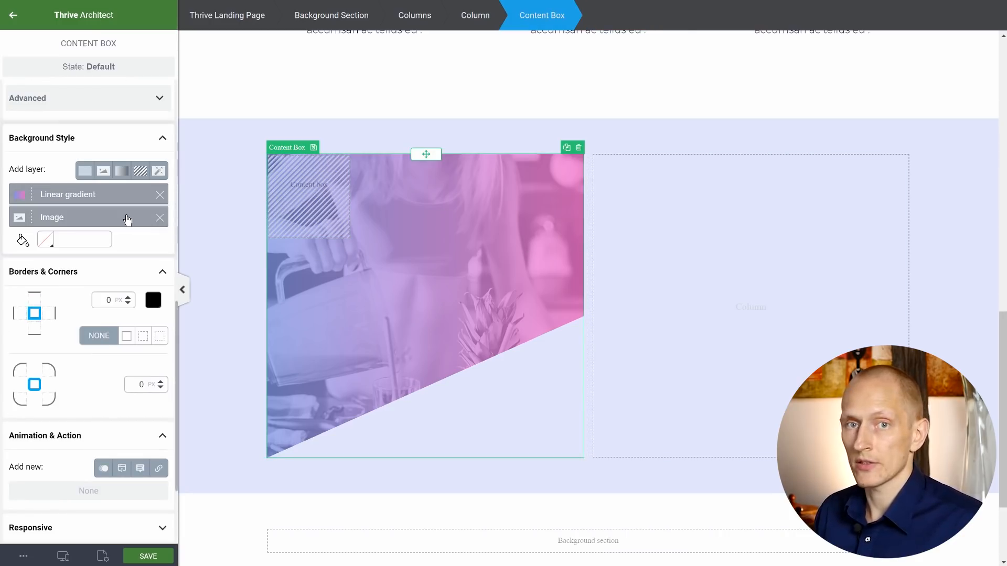
pyautogui.scroll(10, 127, 220)
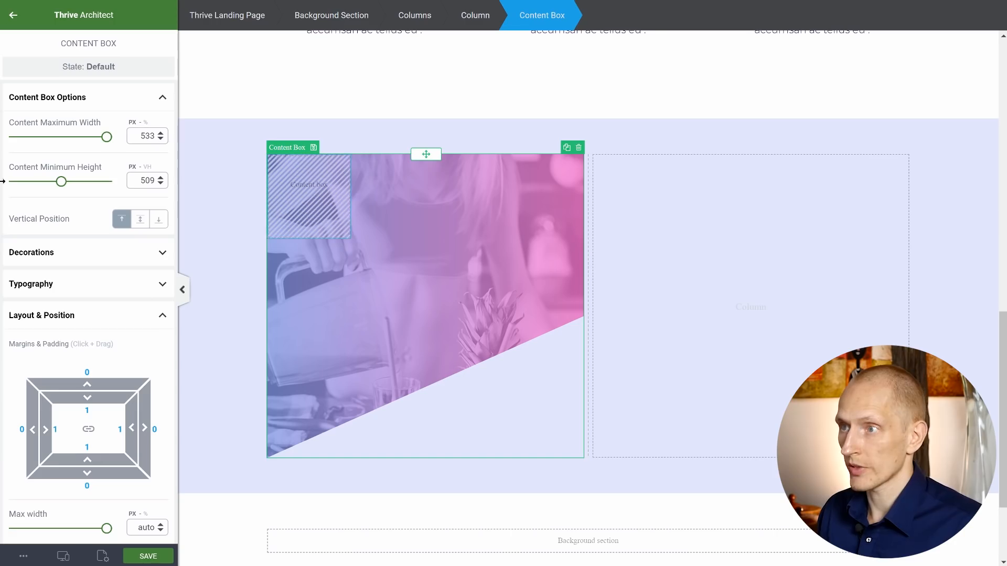
pyautogui.click(159, 221)
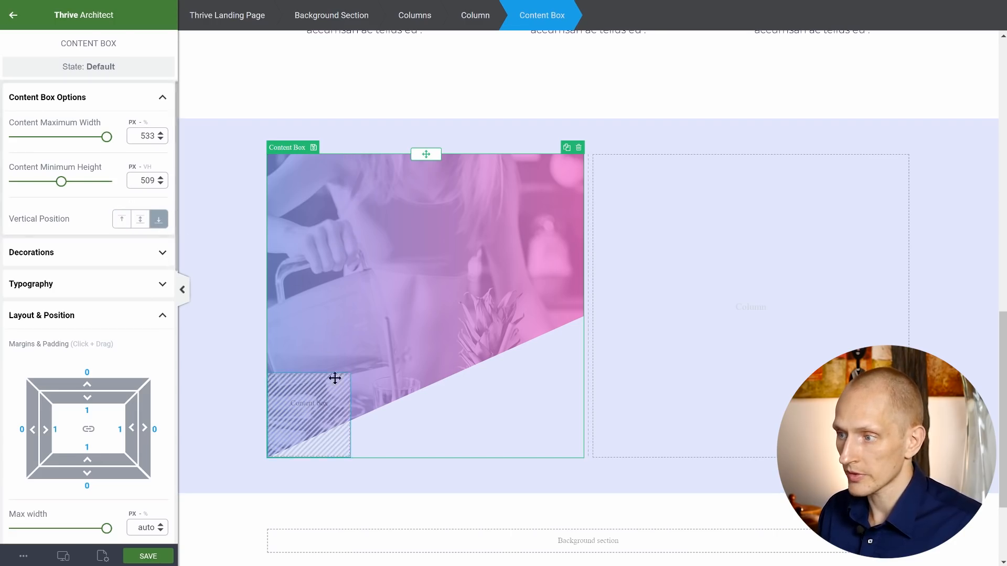
pyautogui.scroll(-1, 374, 303)
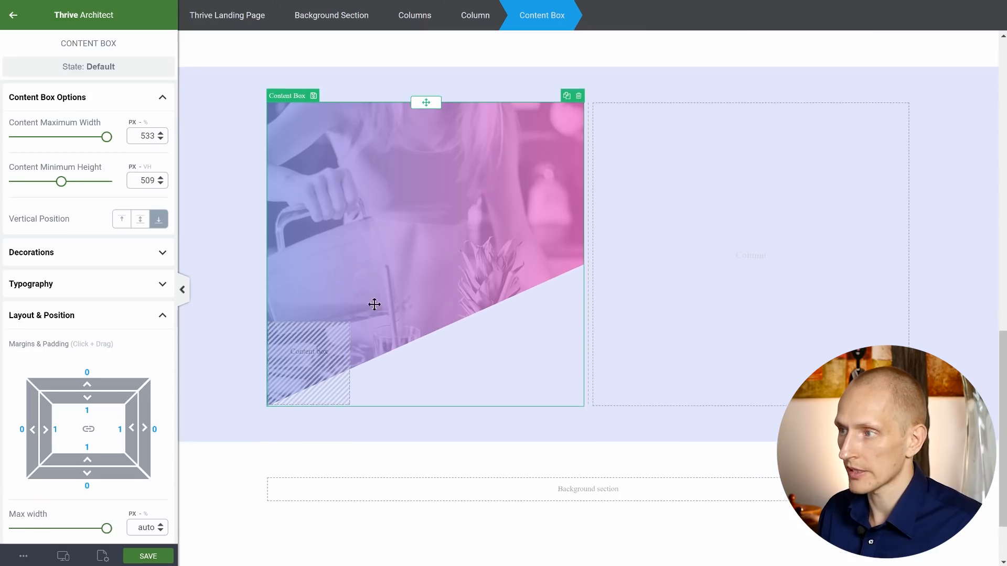
# - Increase the striped content box's left margin to shift it inward from the image box's left edge
pyautogui.click(340, 342)
pyautogui.scroll(-3, 31, 278)
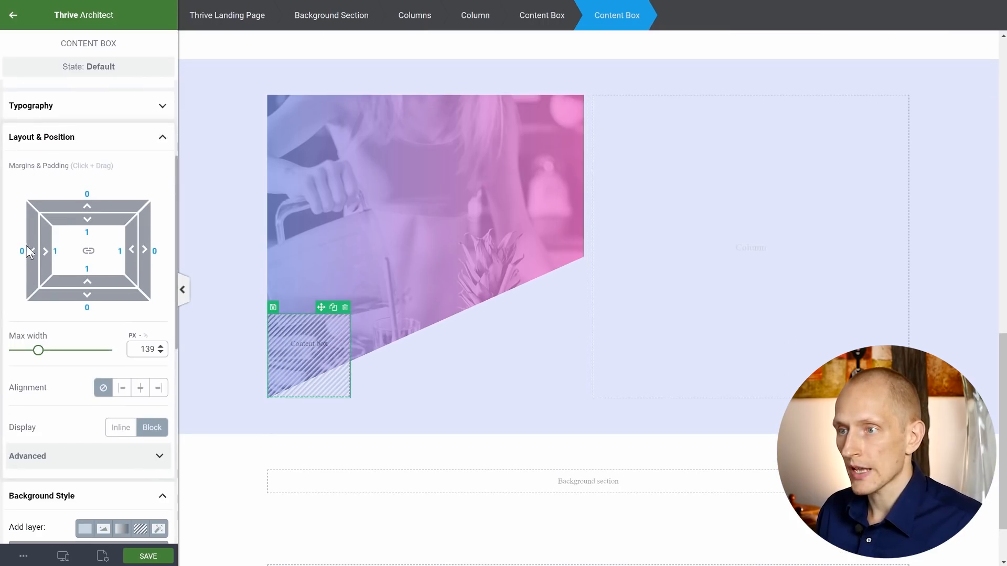
pyautogui.moveTo(29, 251); pyautogui.dragTo(5, 254)
pyautogui.click(224, 398)
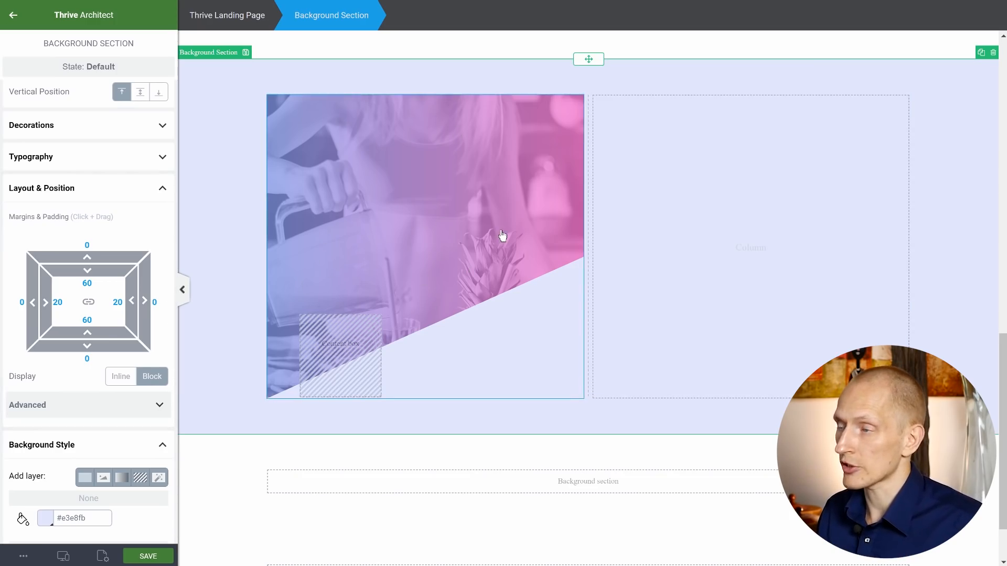
# - Set the gutter width between the two columns in the pale blue section to 26 px
pyautogui.scroll(2, 495, 233)
pyautogui.scroll(3, 120, 182)
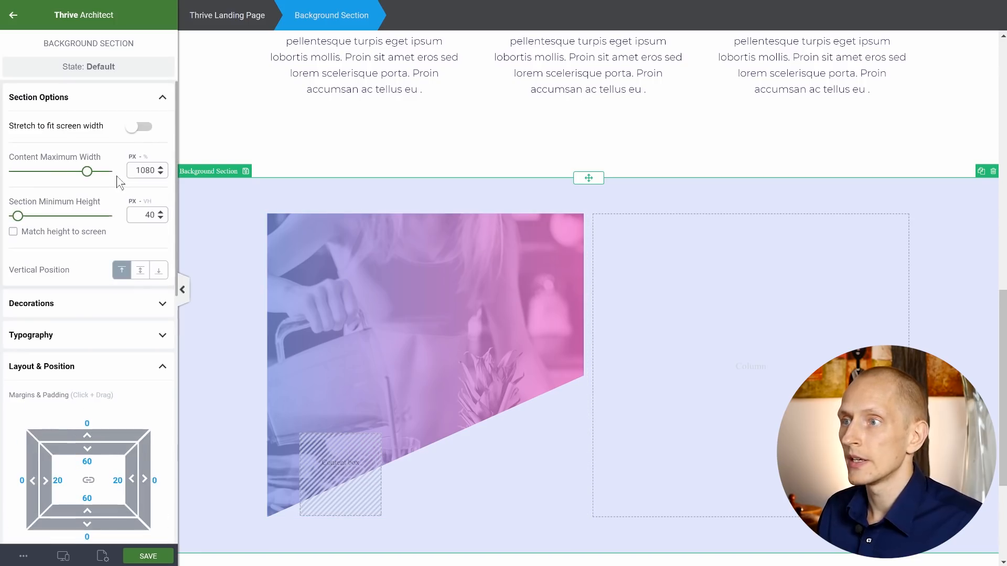
pyautogui.click(464, 315)
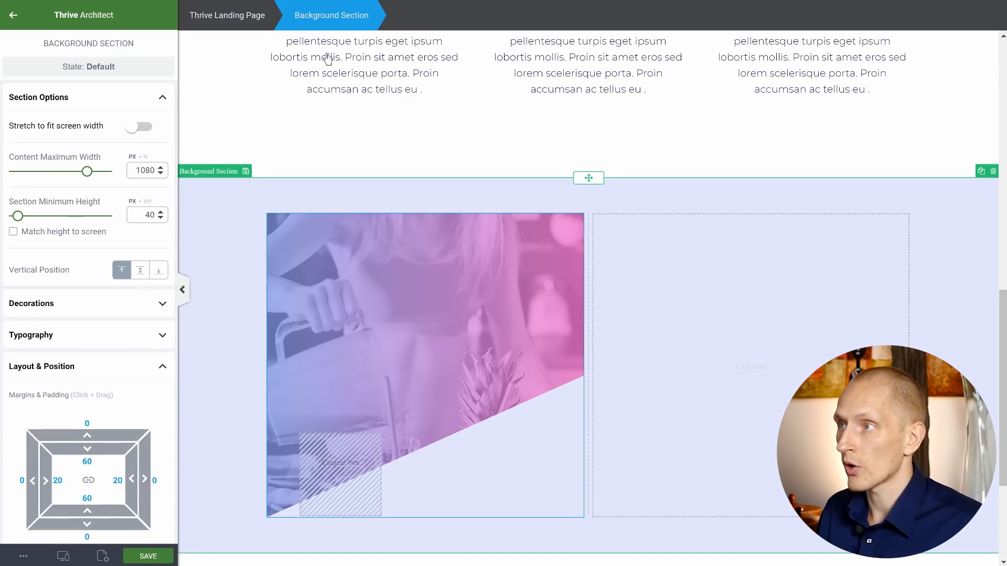
pyautogui.click(585, 270)
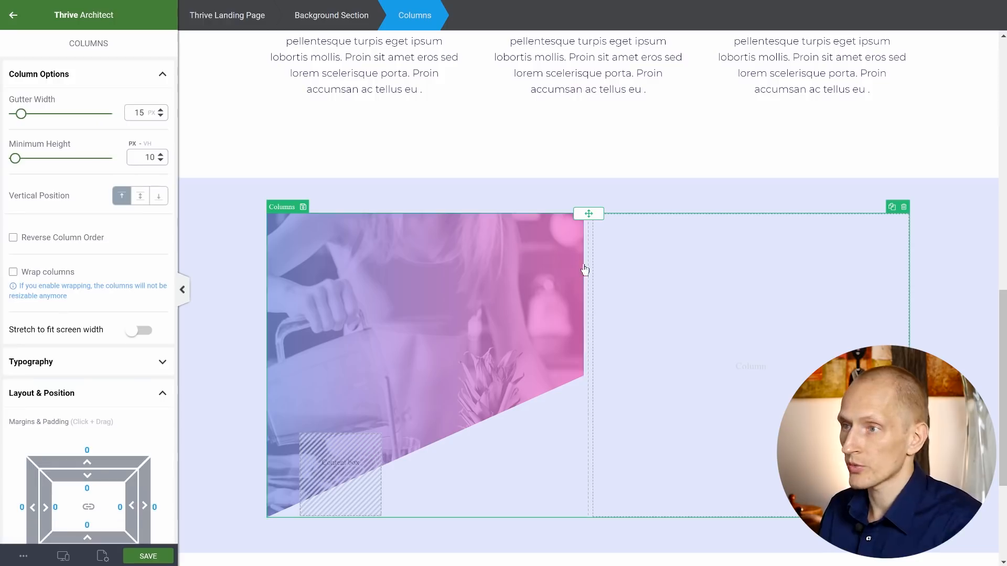
pyautogui.doubleClick(147, 111)
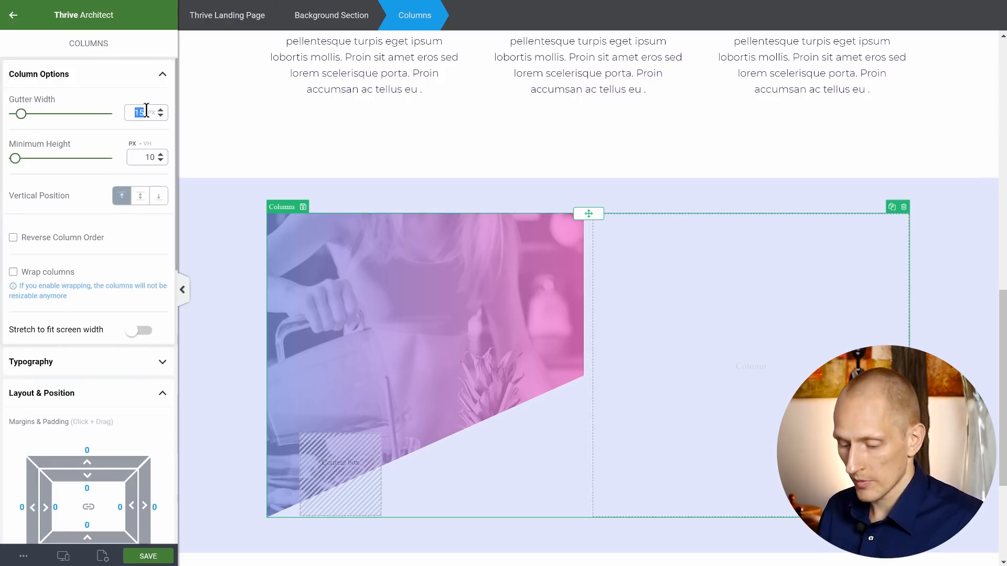
pyautogui.write('26')
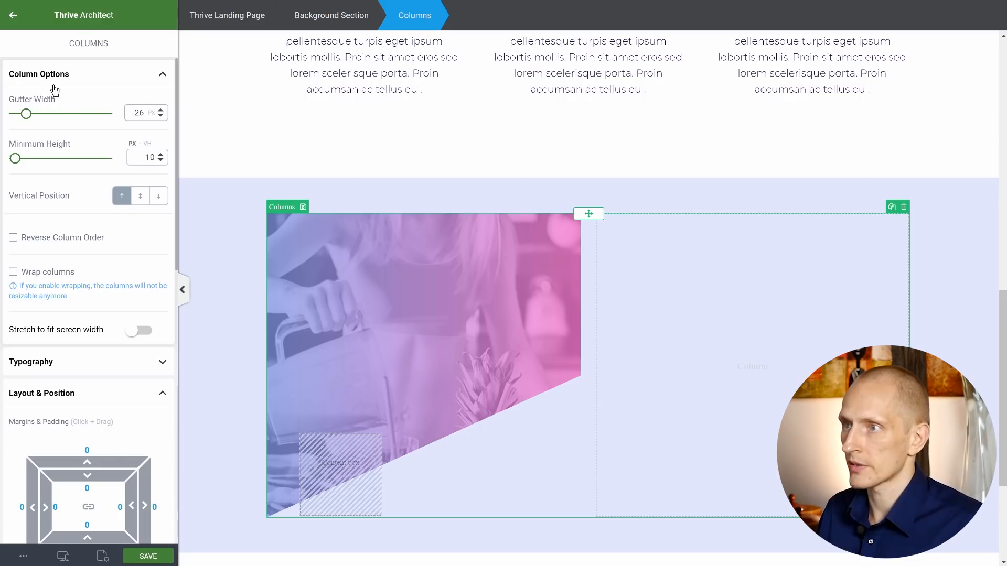
# - Add a heading to the second column with the lines "Section 1" and "Some title about this section"
pyautogui.scroll(-1, 450, 299)
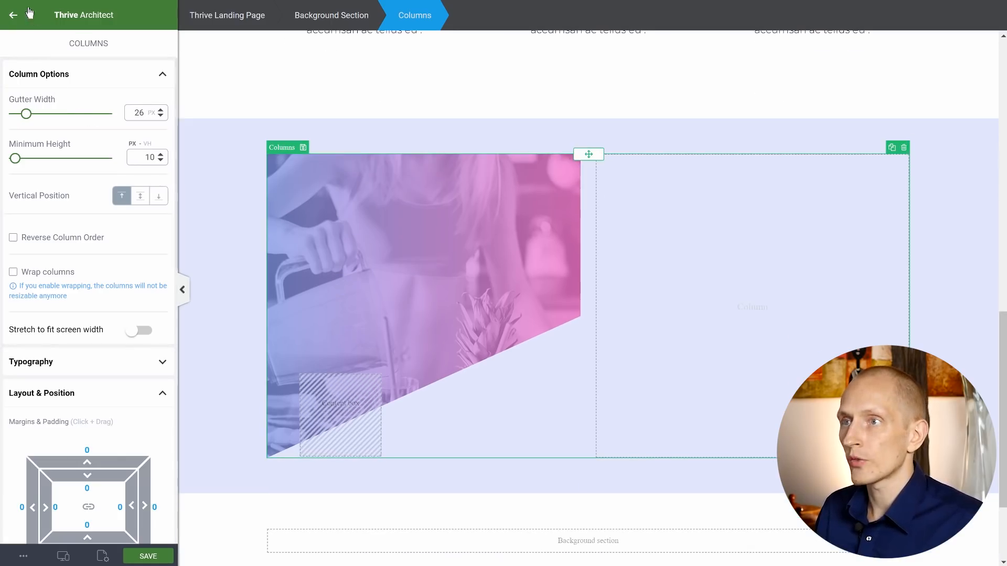
pyautogui.click(13, 21)
pyautogui.moveTo(132, 113)
pyautogui.mouseDown()
pyautogui.moveTo(519, 203)
pyautogui.moveTo(678, 228)
pyautogui.mouseUp()
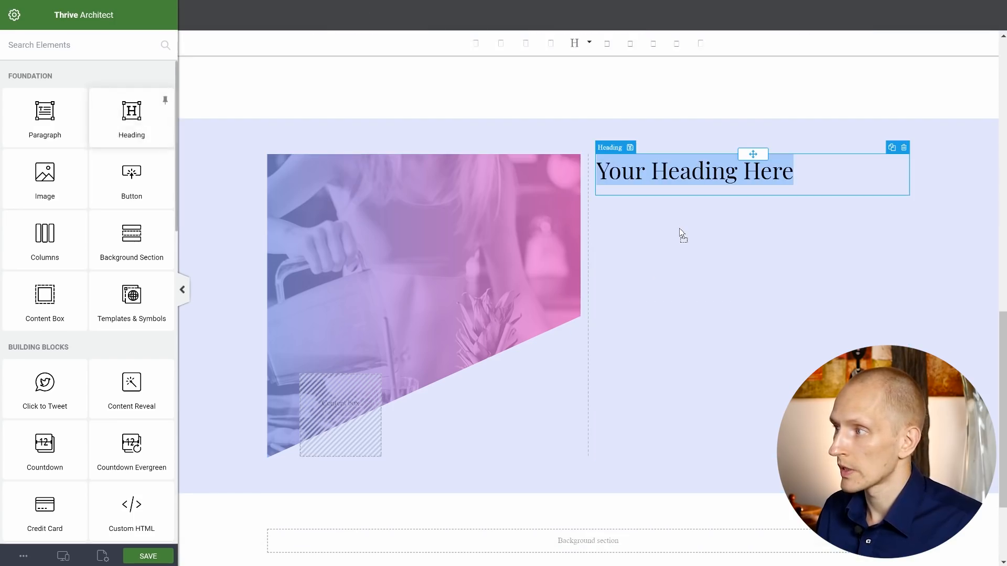
pyautogui.write('Section 1')
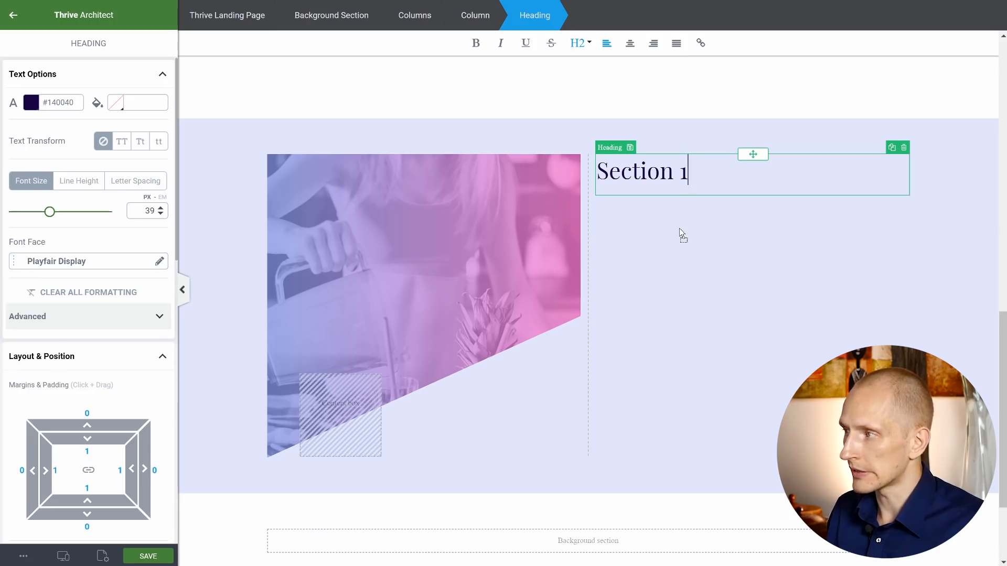
pyautogui.press('Return')
pyautogui.write('Some ')
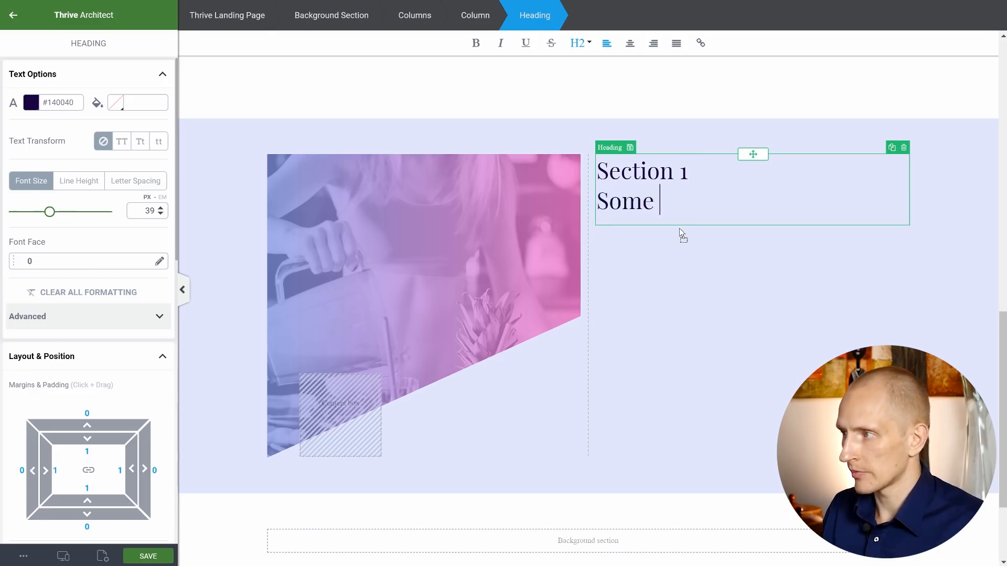
pyautogui.write('title about this section')
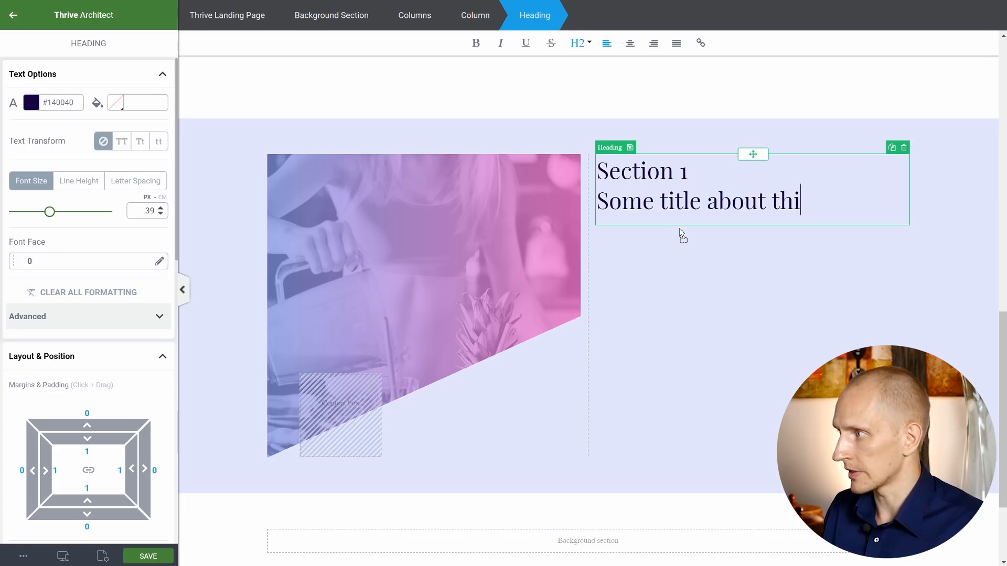
# - Make both lines of the second column's heading bold and italic
pyautogui.hotkey('ctrl', 'a')
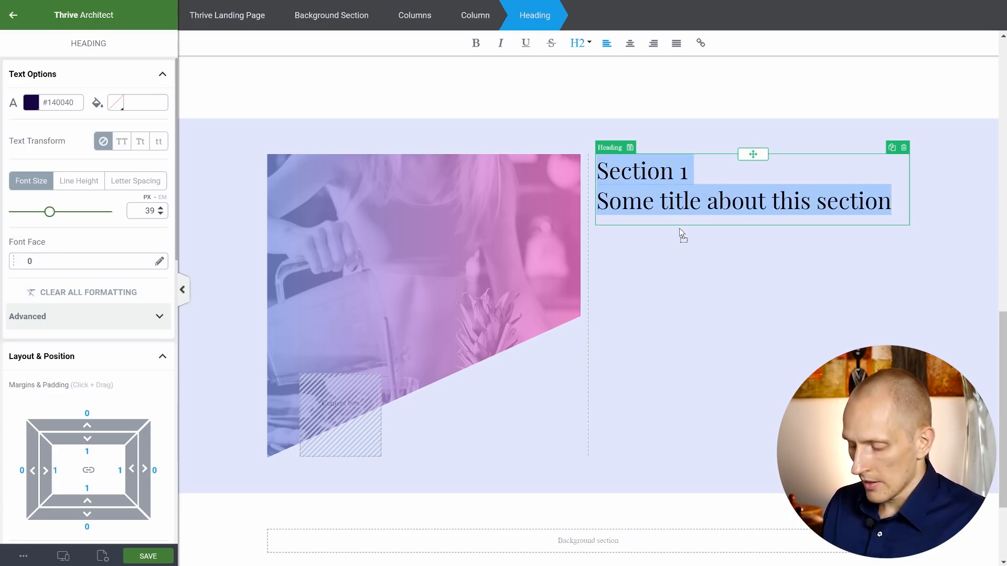
pyautogui.hotkey('ctrl', 'b')
pyautogui.hotkey('ctrl', 'i')
pyautogui.click(660, 172)
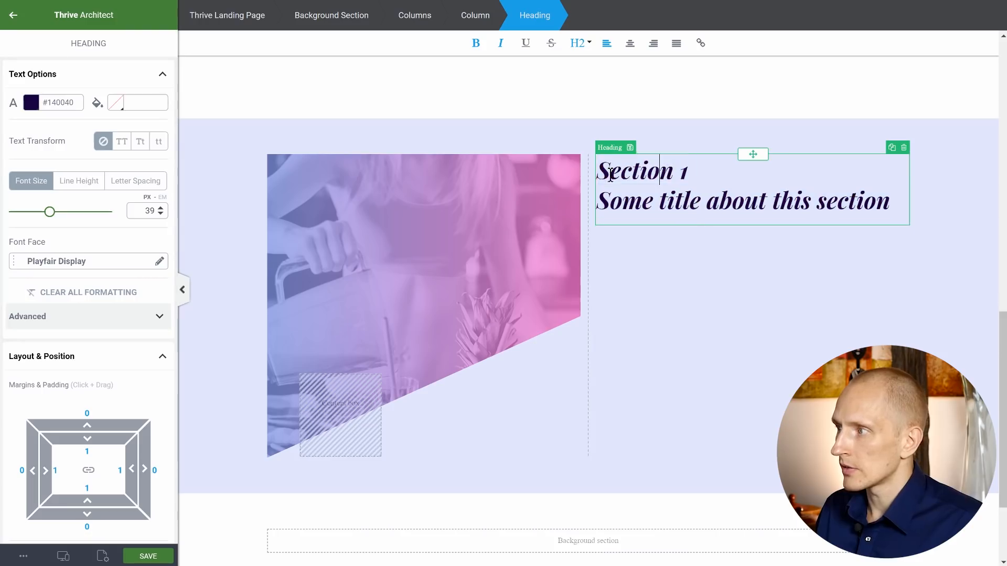
# - Colour the heading's "Section 1" line #bd86b6
pyautogui.moveTo(598, 168); pyautogui.dragTo(688, 170)
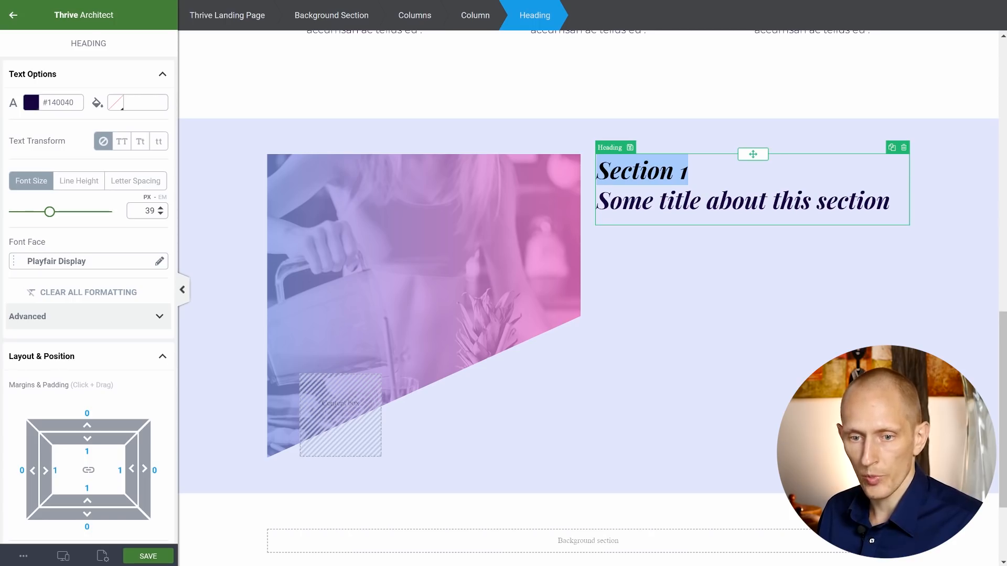
pyautogui.click(31, 102)
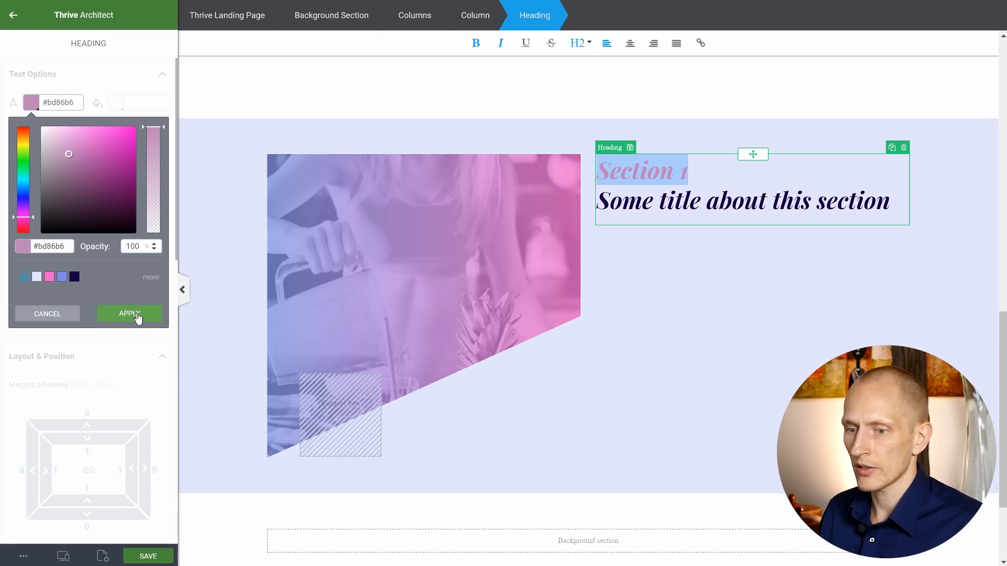
pyautogui.click(129, 313)
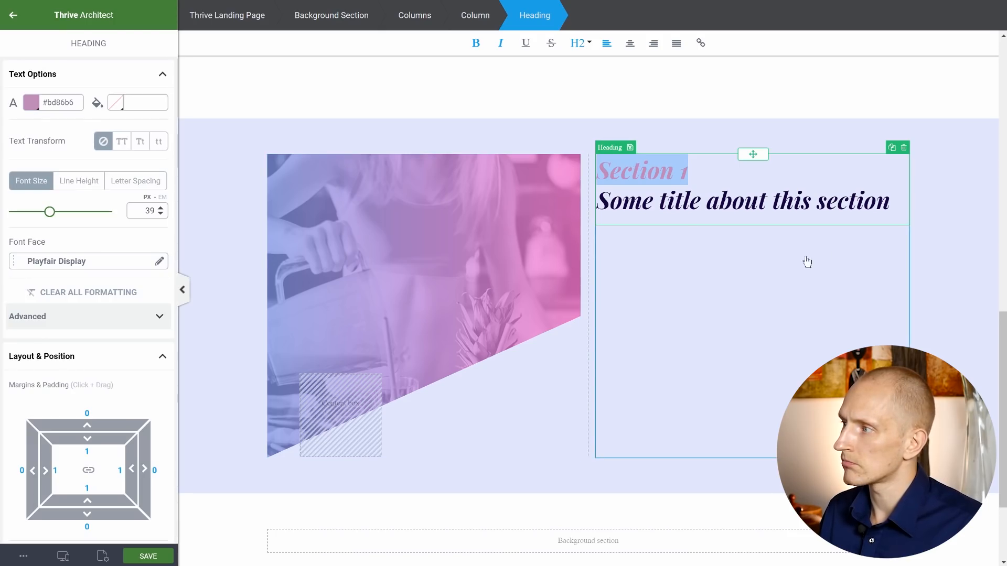
pyautogui.click(658, 173)
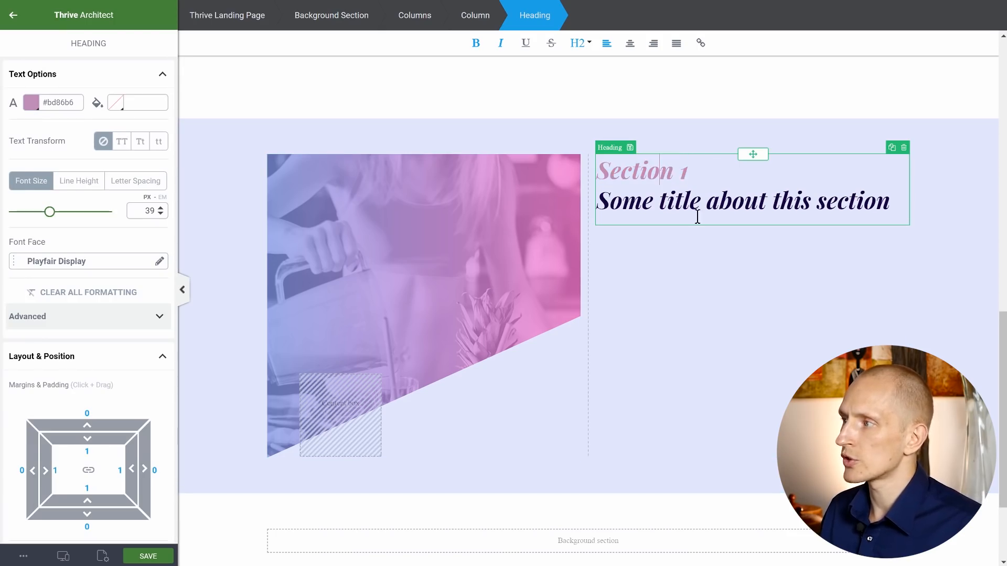
# - Find the Divider element and place it directly below the heading in the second column
pyautogui.click(709, 264)
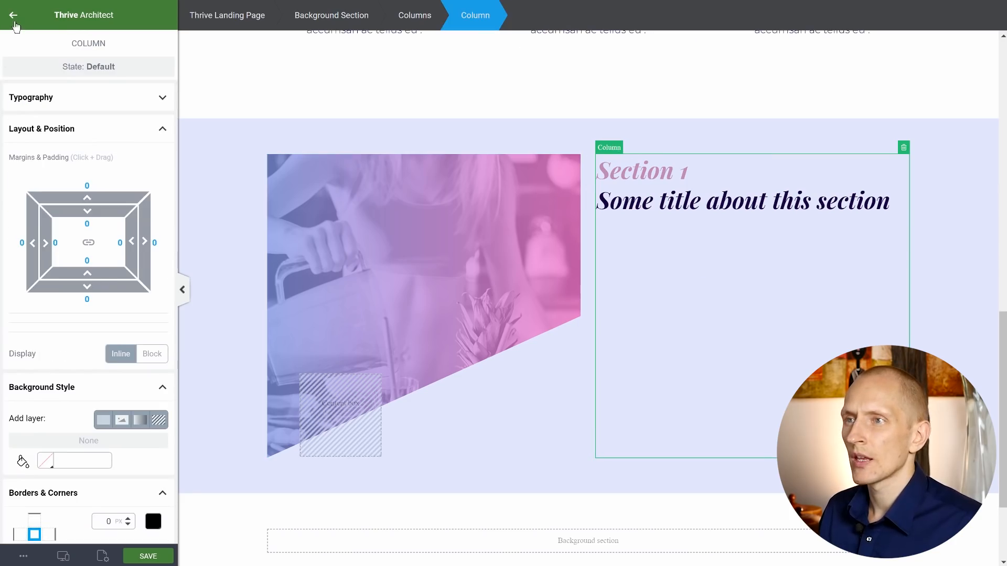
pyautogui.click(14, 17)
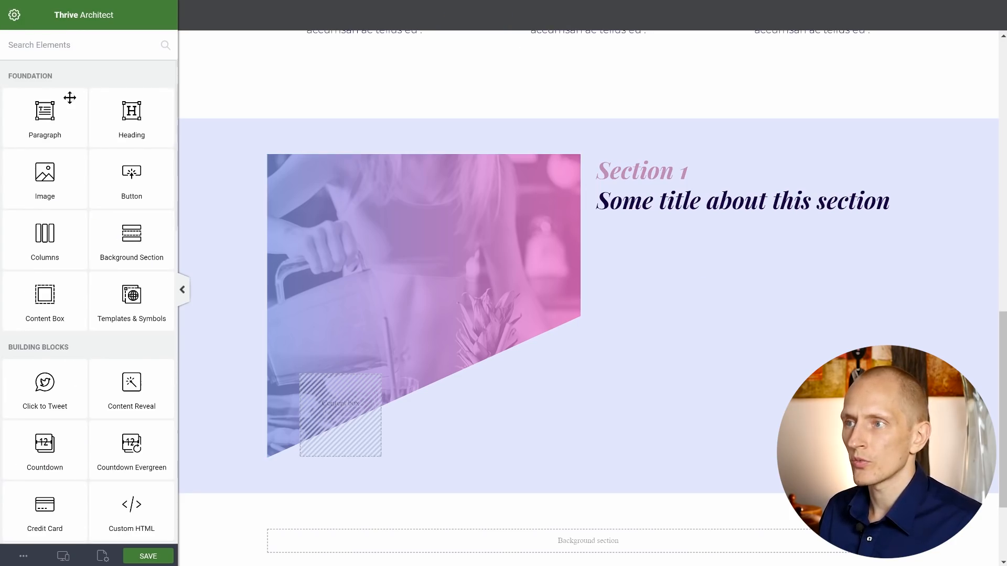
pyautogui.click(54, 42)
pyautogui.write('divi')
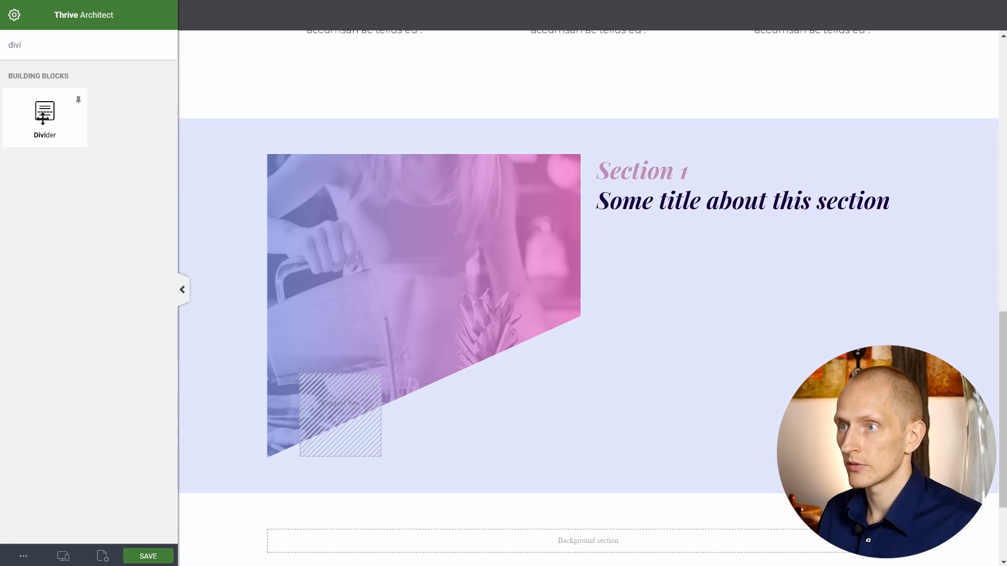
pyautogui.moveTo(43, 118)
pyautogui.mouseDown()
pyautogui.moveTo(650, 196)
pyautogui.moveTo(662, 217)
pyautogui.mouseUp()
pyautogui.moveTo(661, 218); pyautogui.dragTo(663, 220)
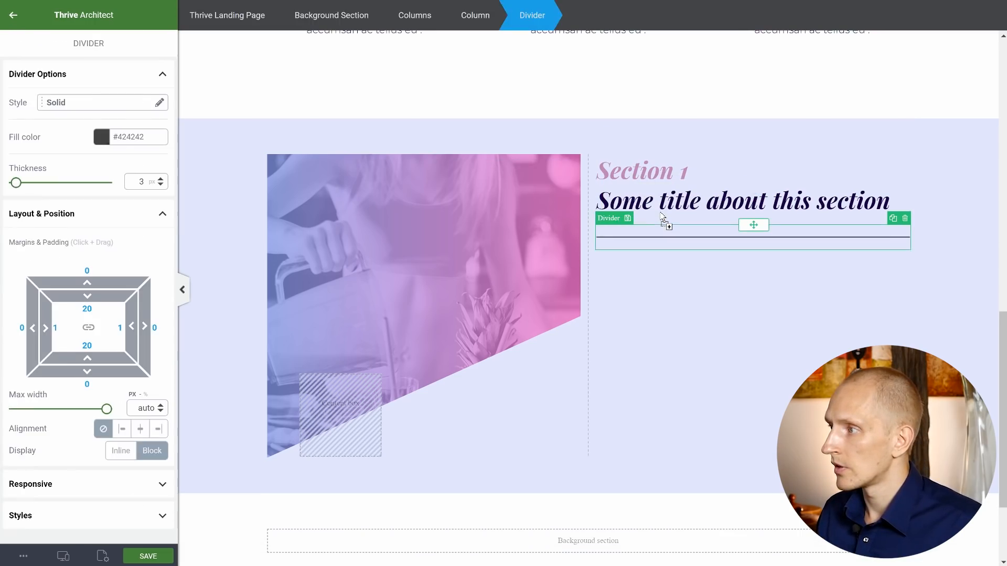
# - Set the divider's fill colour to #bd86b6 and save that colour to the swatches
pyautogui.click(106, 143)
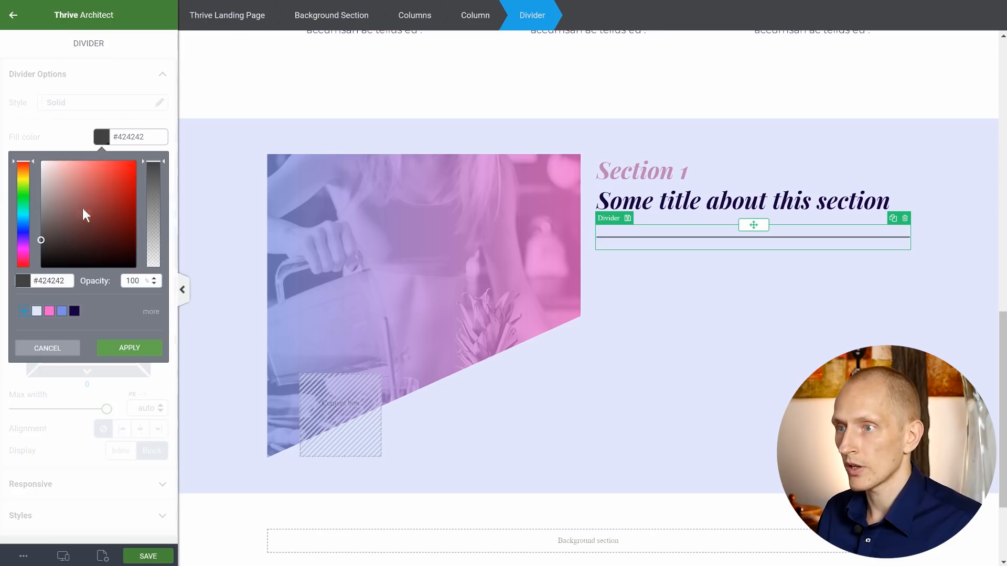
pyautogui.tripleClick(52, 282)
pyautogui.write('#bd86b6')
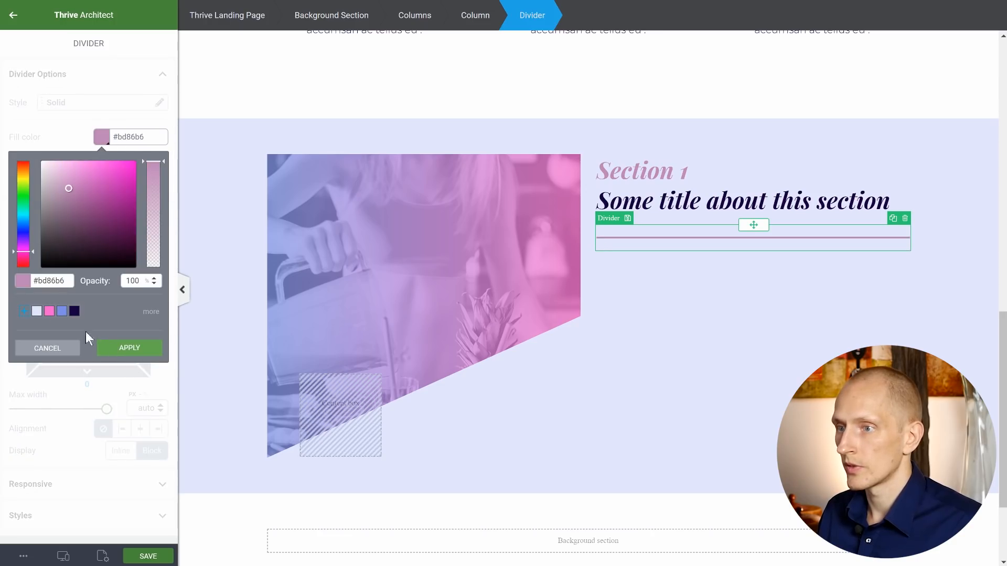
pyautogui.click(24, 312)
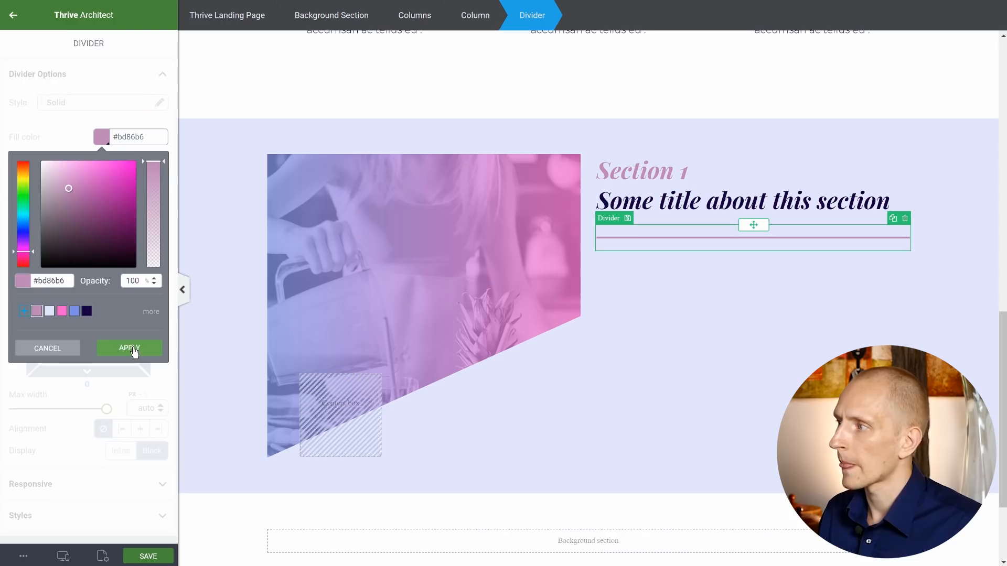
pyautogui.click(132, 348)
# - Size the divider with a 2 px thickness, 214 px maximum width and 1 px top padding
pyautogui.doubleClick(137, 184)
pyautogui.write('2')
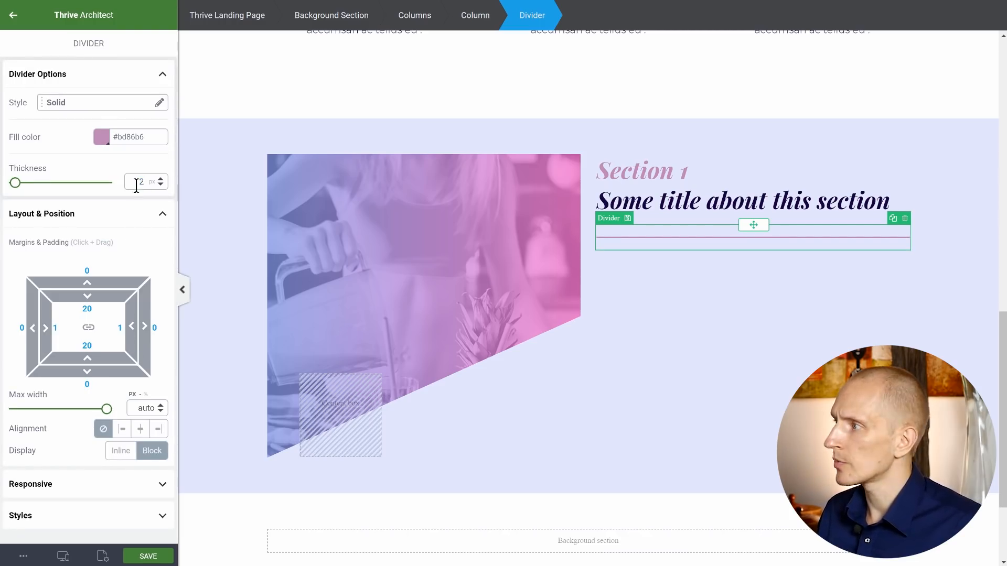
pyautogui.moveTo(107, 409); pyautogui.dragTo(51, 409)
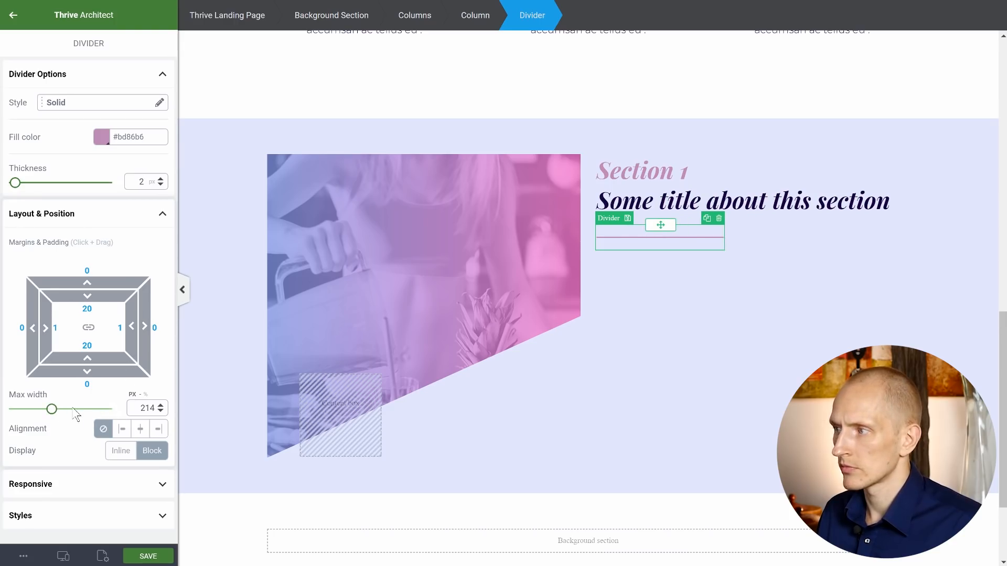
pyautogui.click(93, 309)
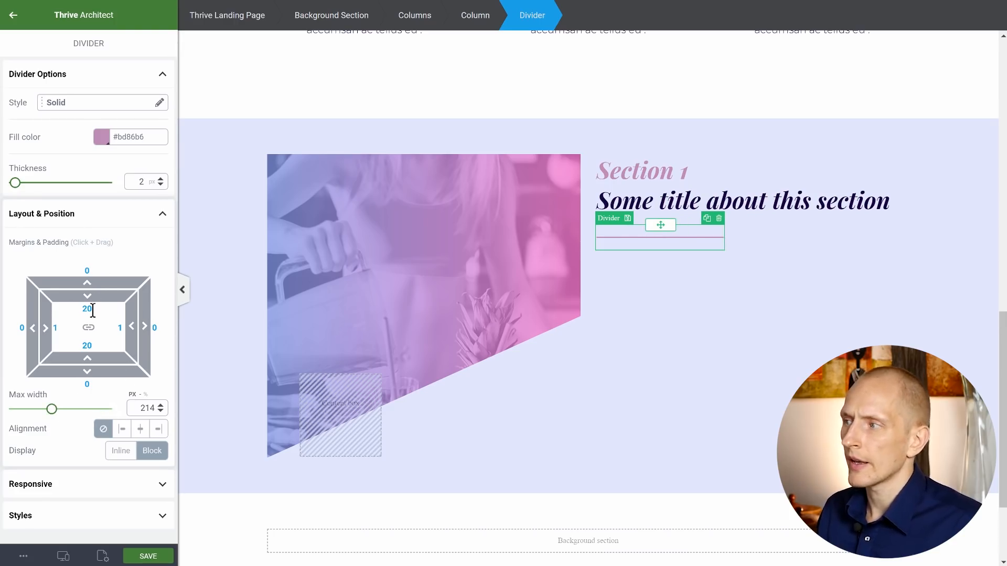
pyautogui.write('1')
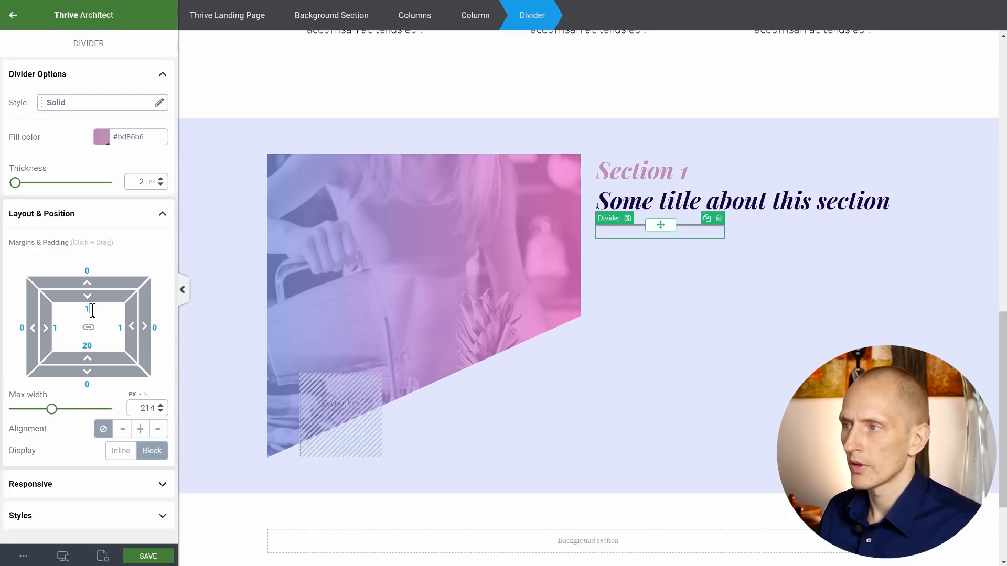
# - Indent the second column's heading with a left margin of 36 px
pyautogui.click(732, 199)
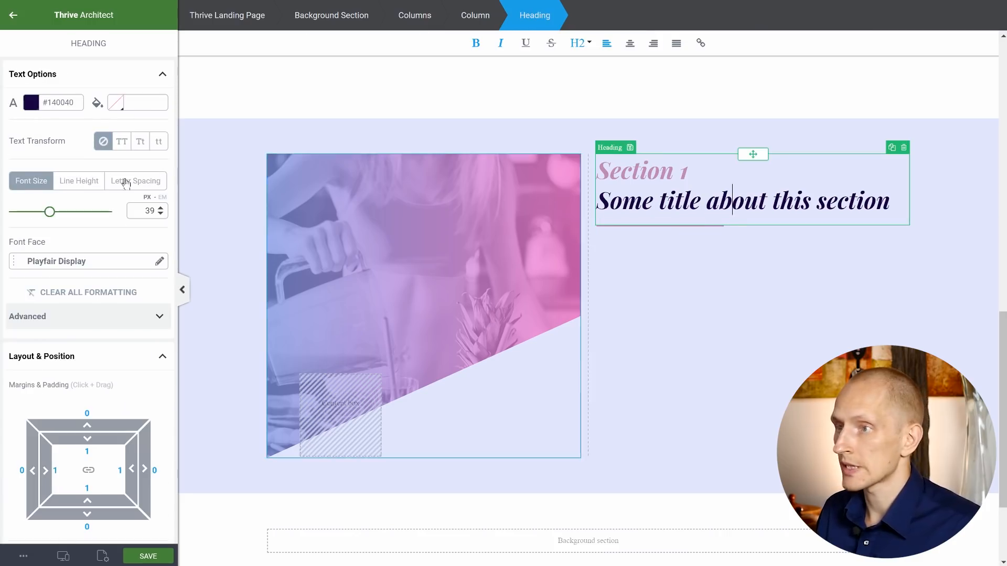
pyautogui.scroll(-2, 32, 441)
pyautogui.moveTo(32, 414); pyautogui.dragTo(11, 415)
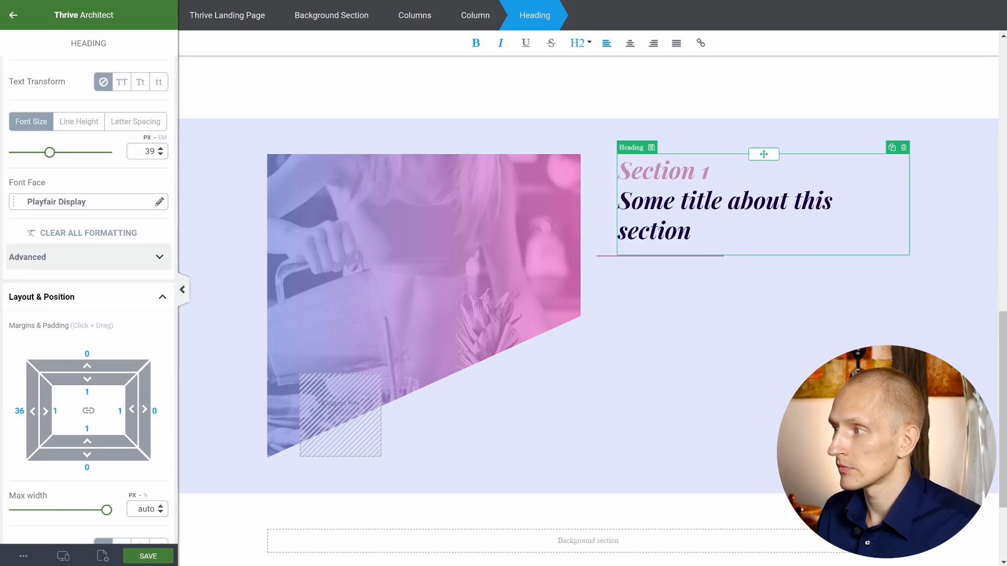
# - Add a text element below the divider in the second column and fill it with the Lorem Ipsum passage from "Vivamus accumsan" to "orci porttitor"
pyautogui.click(633, 264)
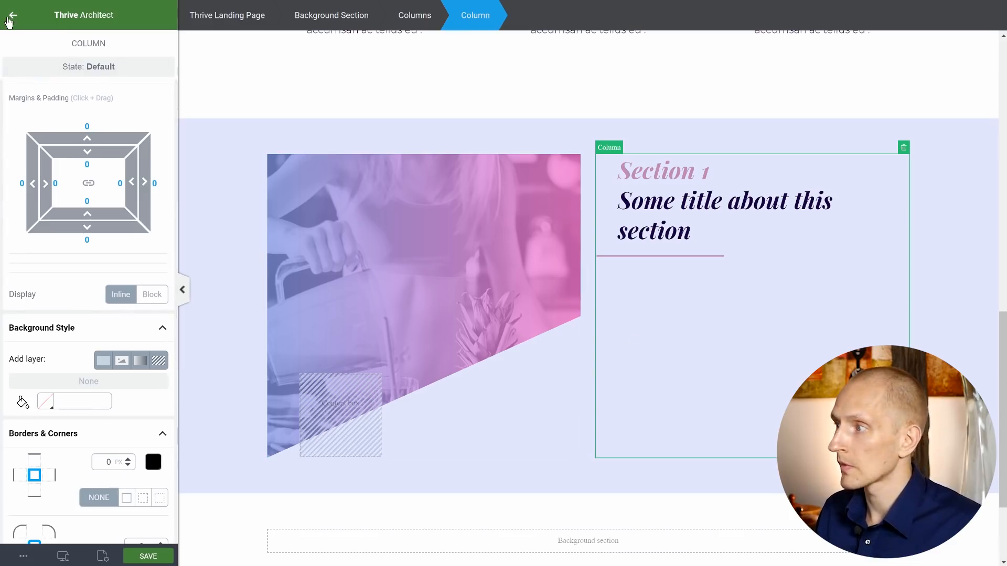
pyautogui.click(8, 21)
pyautogui.moveTo(58, 111); pyautogui.dragTo(654, 274)
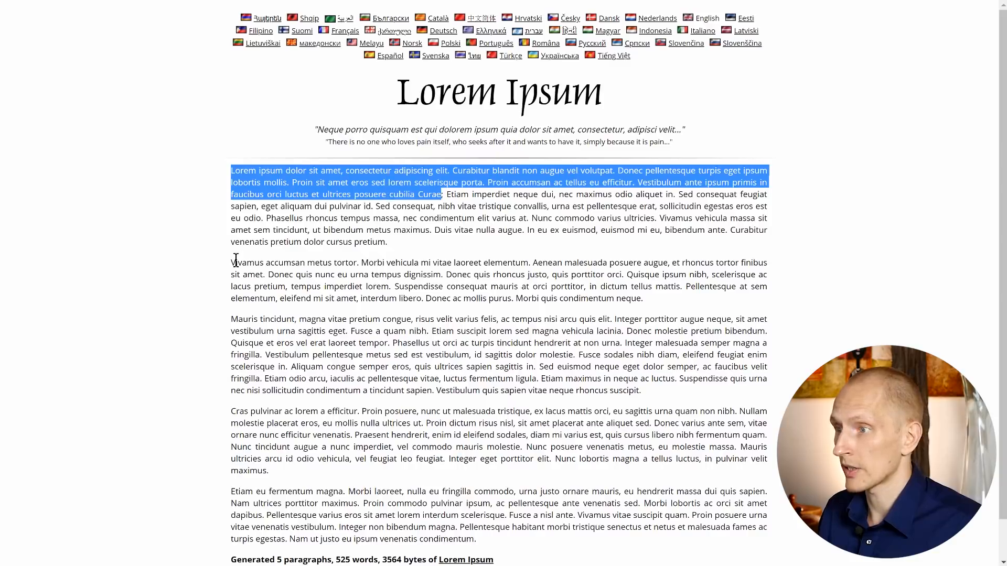
pyautogui.click(239, 261)
pyautogui.moveTo(232, 261); pyautogui.dragTo(582, 288)
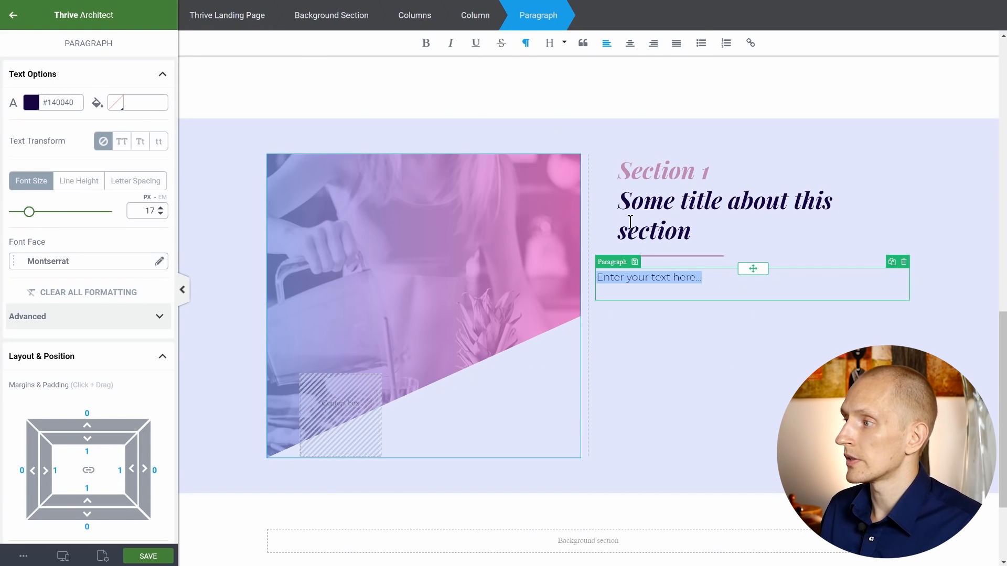
pyautogui.write('Vivamus accumsan metus tortor. Morbi vehicula mi vitae laoreet elementum. Aenean malesuada posuere augue, et rhoncus tortor finibus sit amet. Donec quis nunc eu urna tempus dignissim. Donec quis rhoncus justo, quis porttitor orci. Quisque ipsum nibh, scelerisque ac lacus pretium, tempus imperdiet lorem. Suspendisse consequat mauris at orci porttitor')
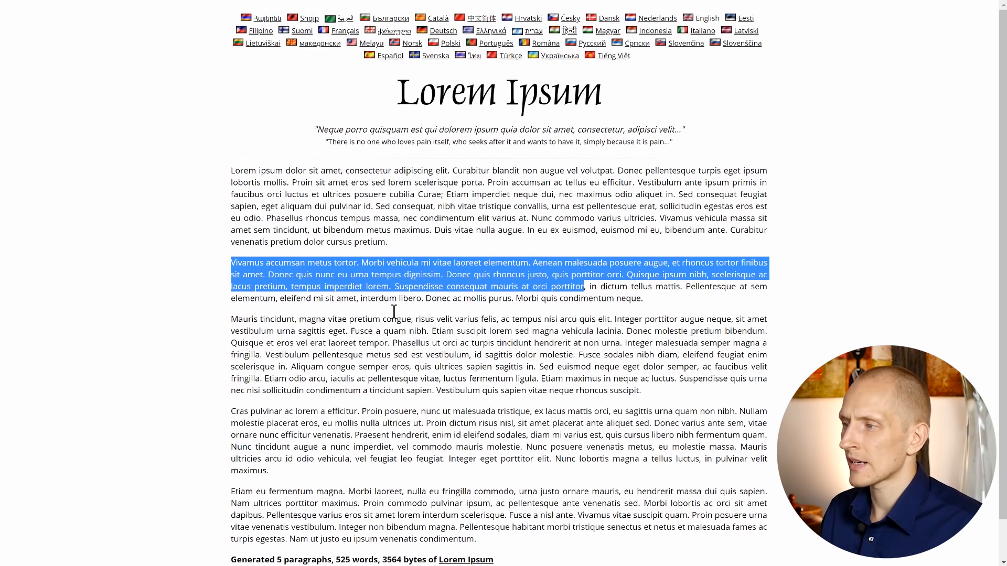
# - Replace the paragraph's text with the longer Lorem Ipsum passage from "Mauris tincidunt" to "luctus fermentum ligula."
pyautogui.click(249, 316)
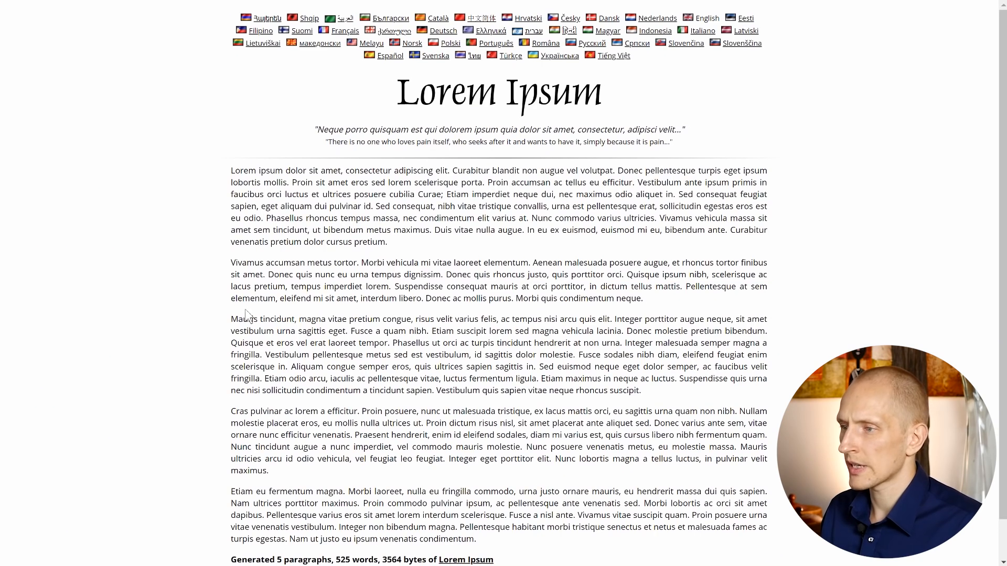
pyautogui.moveTo(231, 317); pyautogui.dragTo(540, 374)
pyautogui.hotkey('ctrl', 'c')
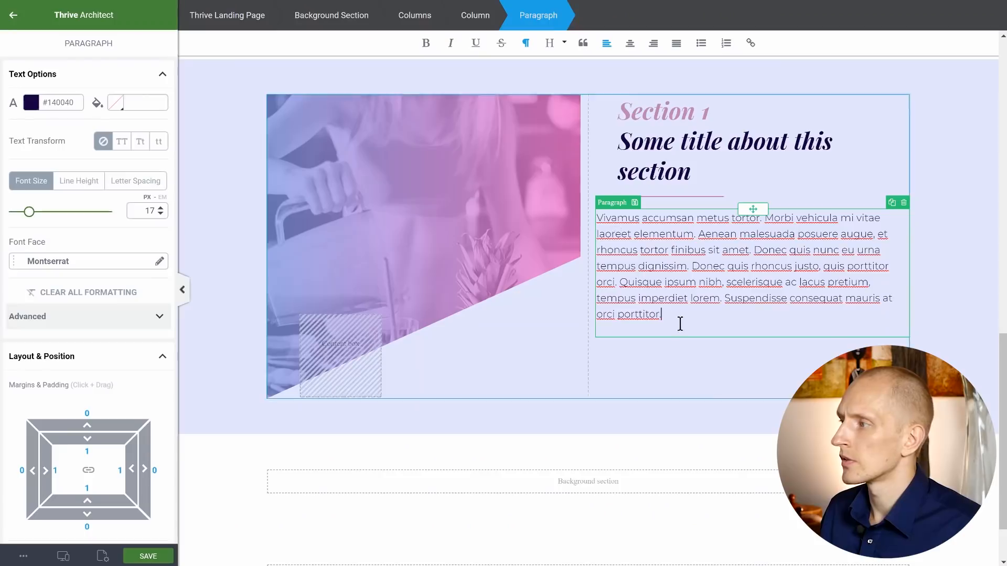
pyautogui.tripleClick(684, 309)
pyautogui.hotkey('ctrl', 'v')
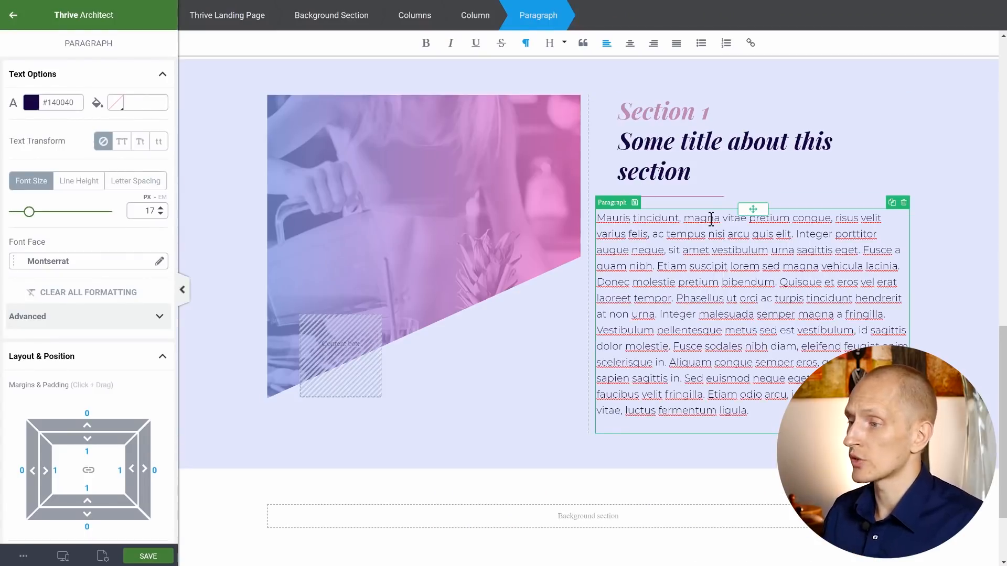
# - Give the whole two-column block a bottom margin of 50 px
pyautogui.scroll(1, 711, 219)
pyautogui.scroll(1, 901, 226)
pyautogui.scroll(-2, 900, 225)
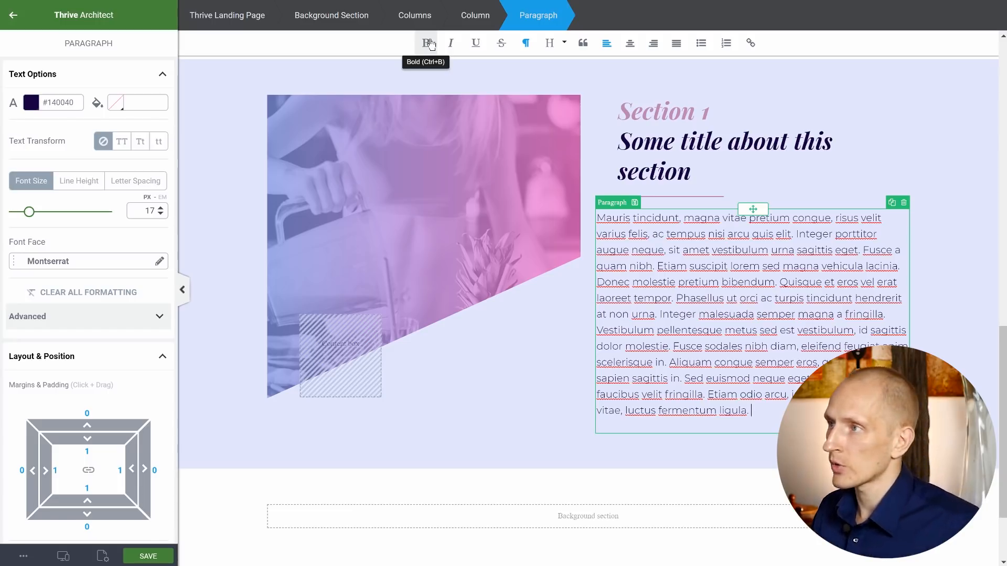
pyautogui.click(425, 24)
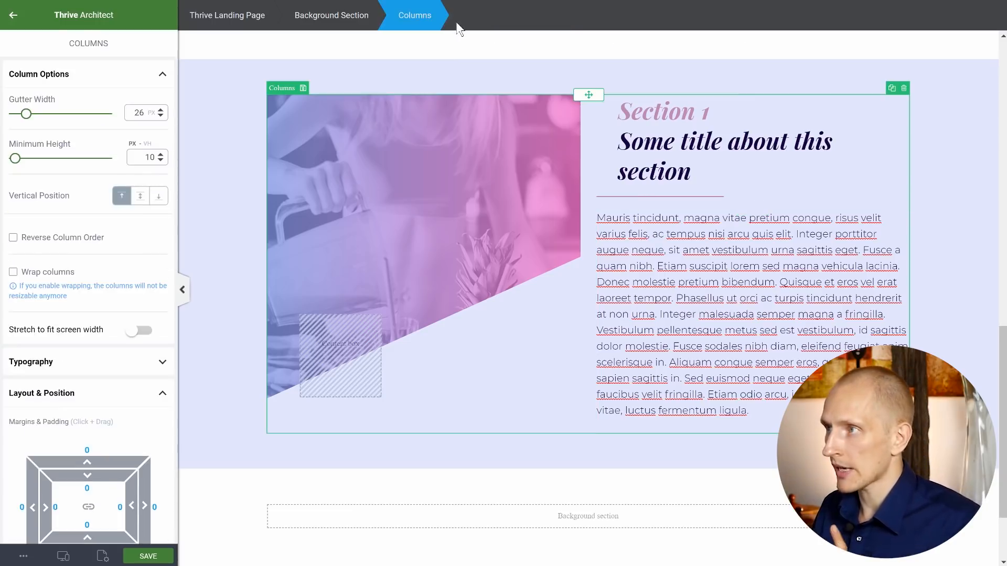
pyautogui.scroll(-3, 69, 476)
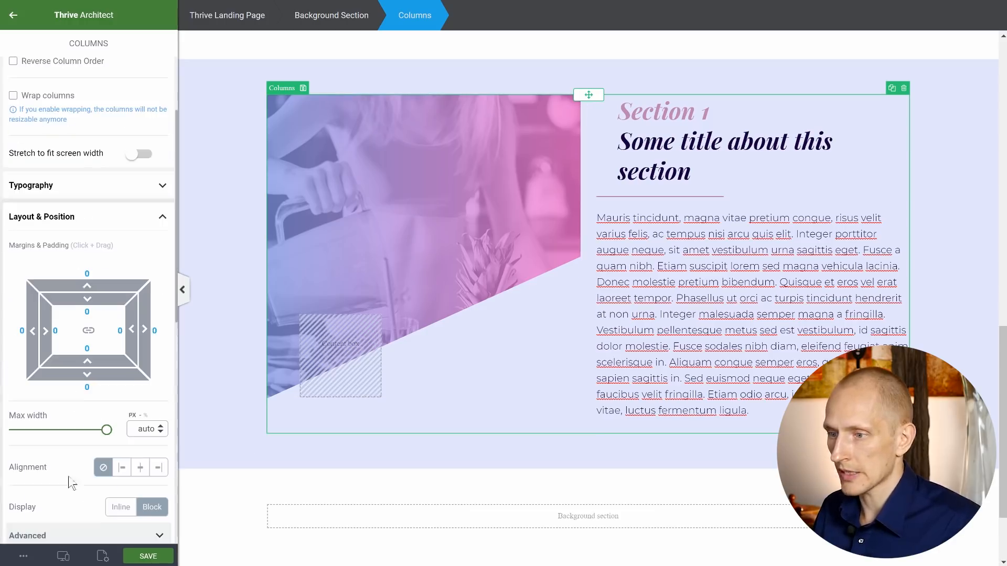
pyautogui.write('50')
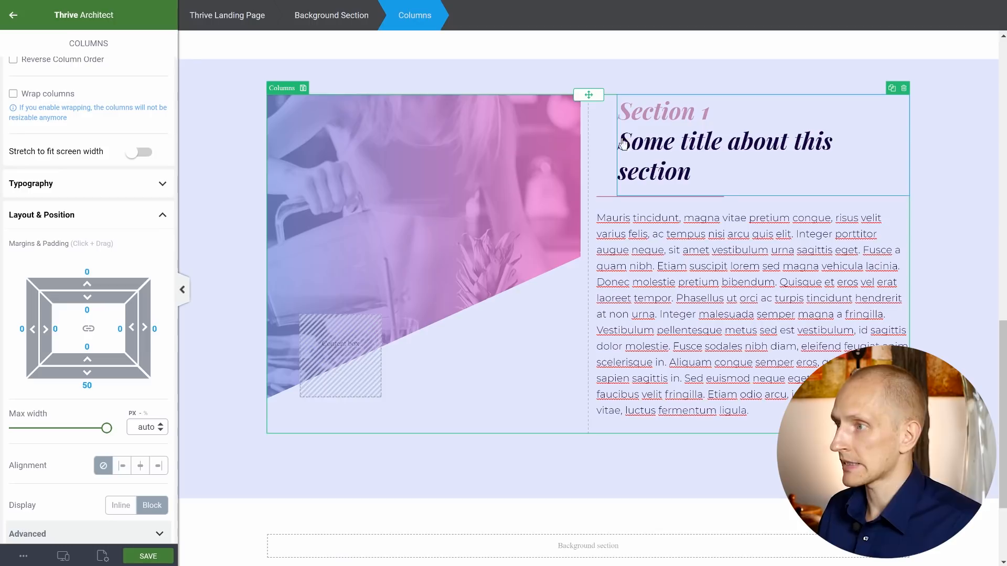
# - Preview the pale blue two-column section in the tablet view and examine how its image and text columns fit
pyautogui.moveTo(63, 556)
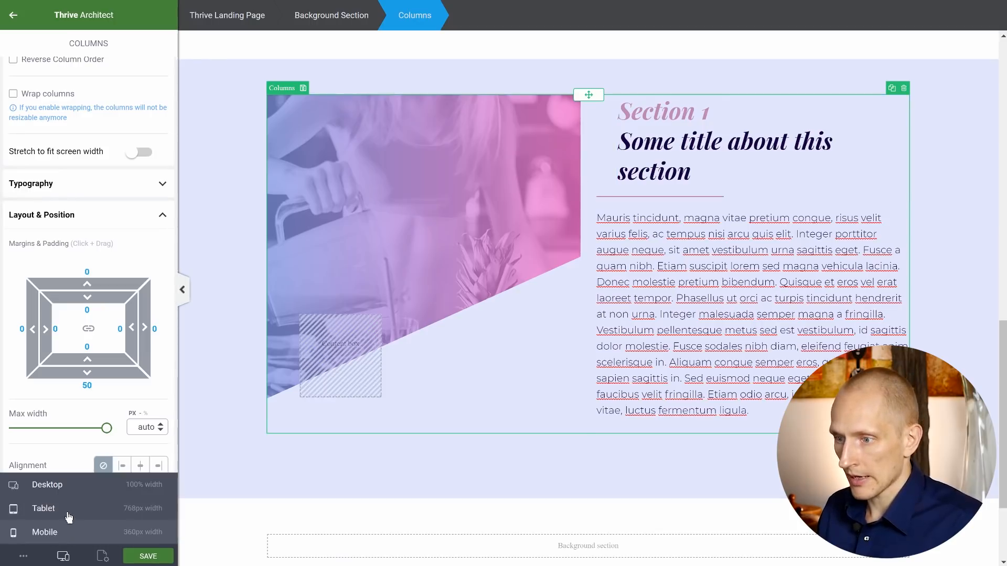
pyautogui.click(69, 517)
pyautogui.scroll(-4, 672, 265)
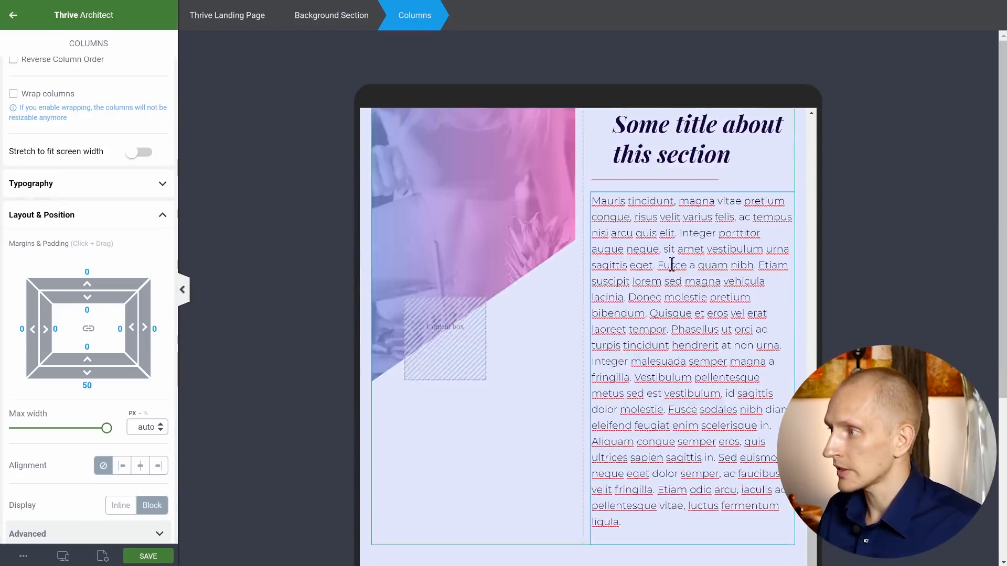
pyautogui.scroll(-2, 672, 265)
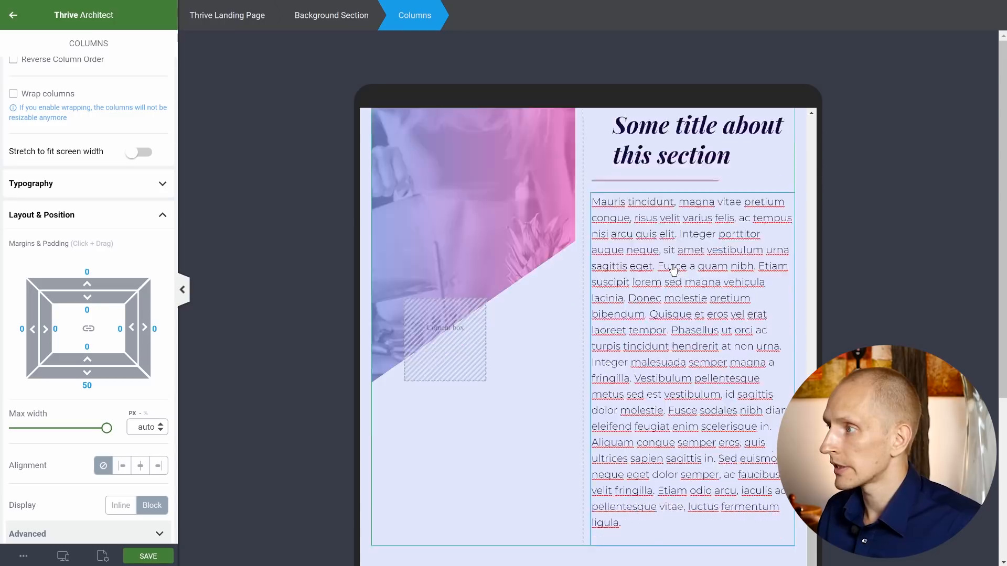
pyautogui.scroll(4, 673, 267)
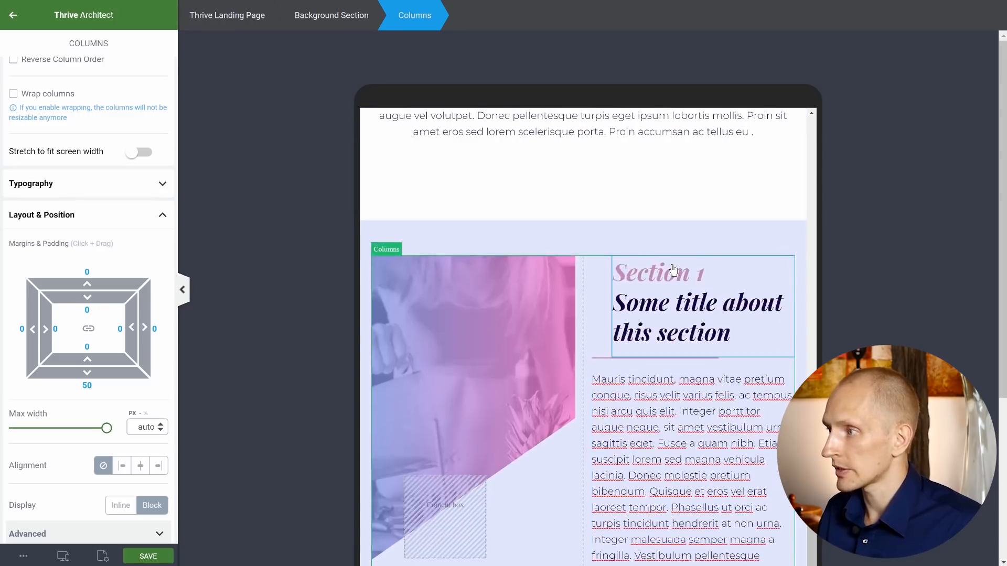
pyautogui.scroll(-4, 674, 270)
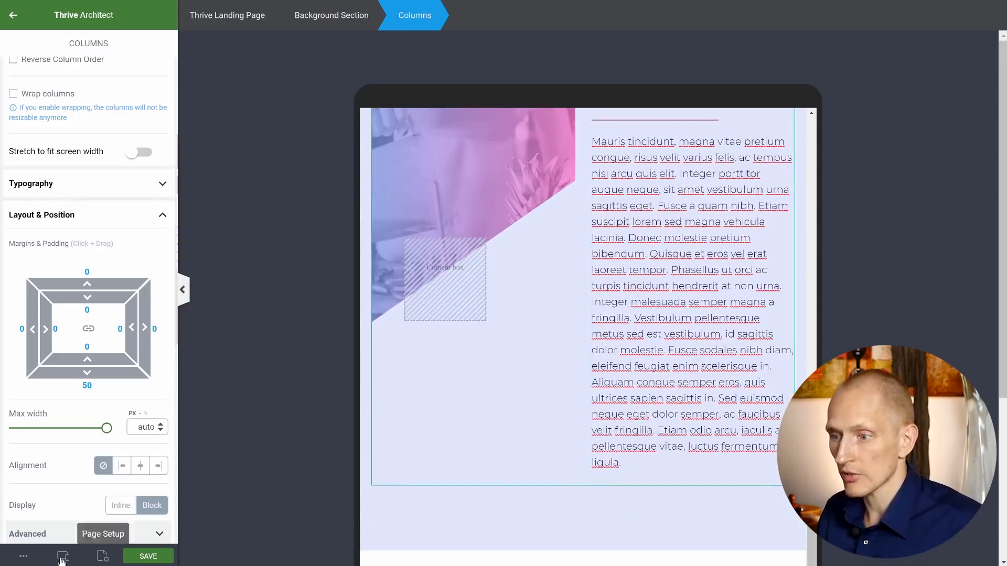
# - Switch to the mobile view and set the gradient image box's content minimum height to 204 px
pyautogui.click(63, 557)
pyautogui.click(45, 532)
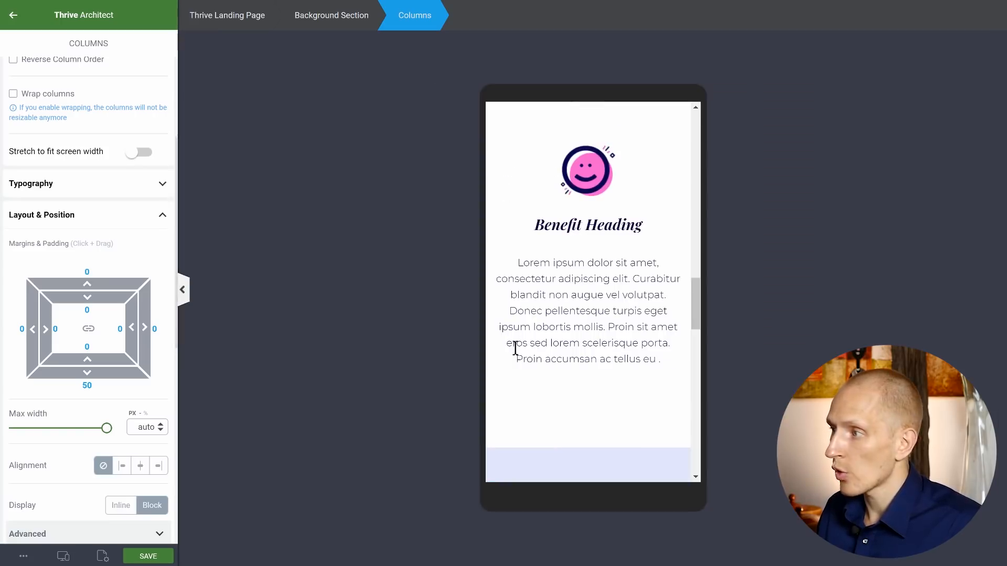
pyautogui.scroll(-5, 529, 275)
pyautogui.scroll(-1, 530, 275)
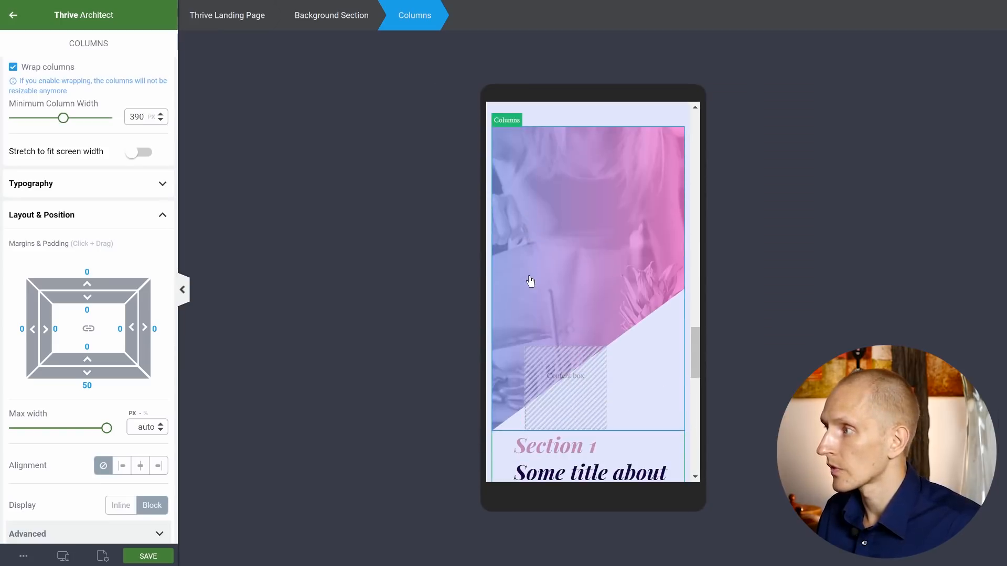
pyautogui.click(610, 253)
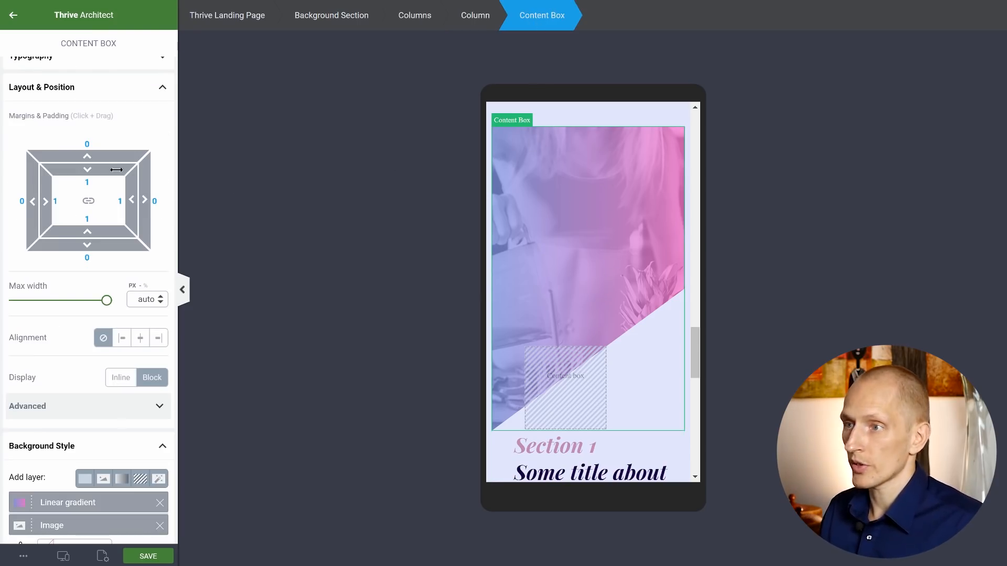
pyautogui.scroll(4, 115, 171)
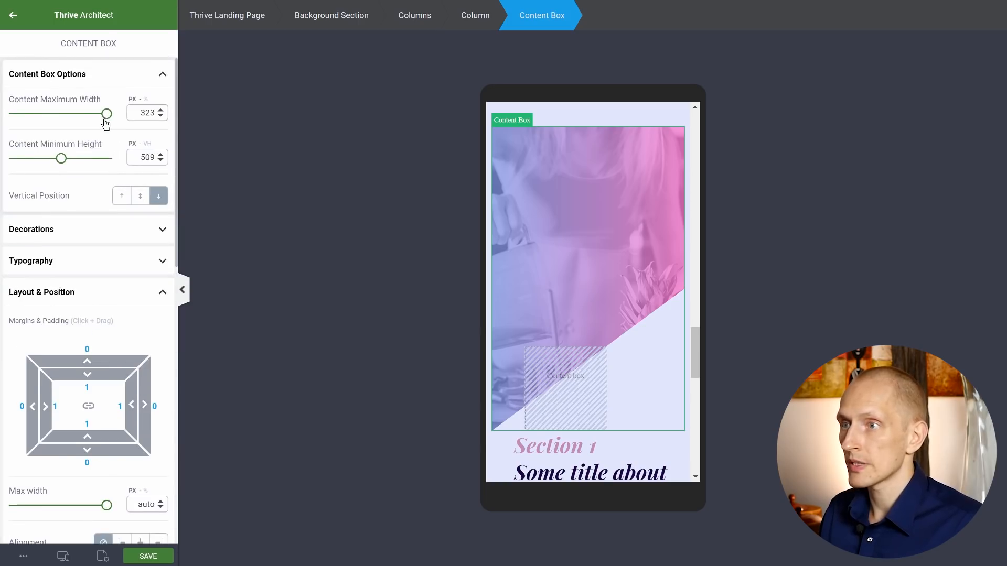
pyautogui.moveTo(63, 158); pyautogui.dragTo(34, 163)
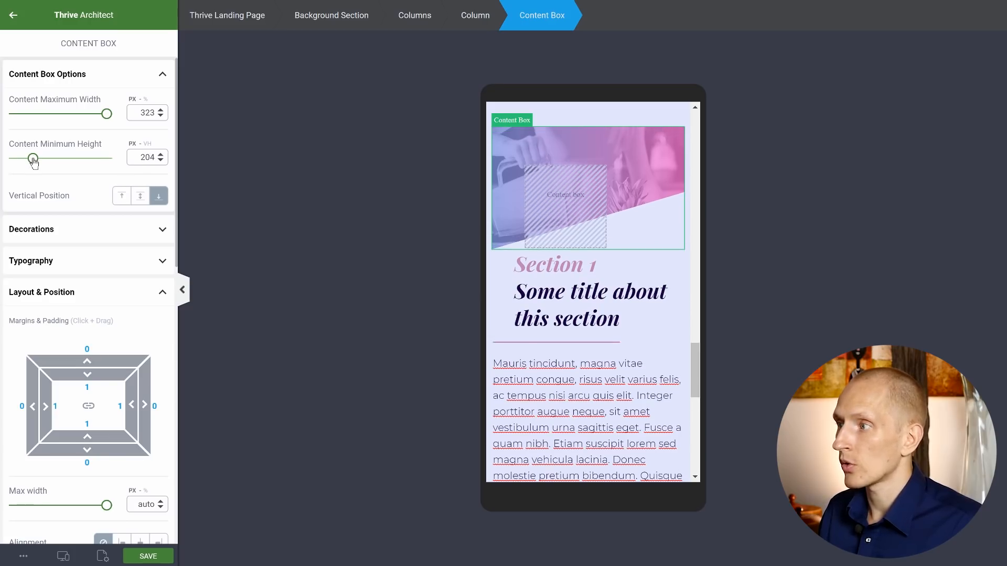
# - Shrink the striped content box on mobile to a 109 px maximum width and an 81 px minimum height
pyautogui.click(556, 213)
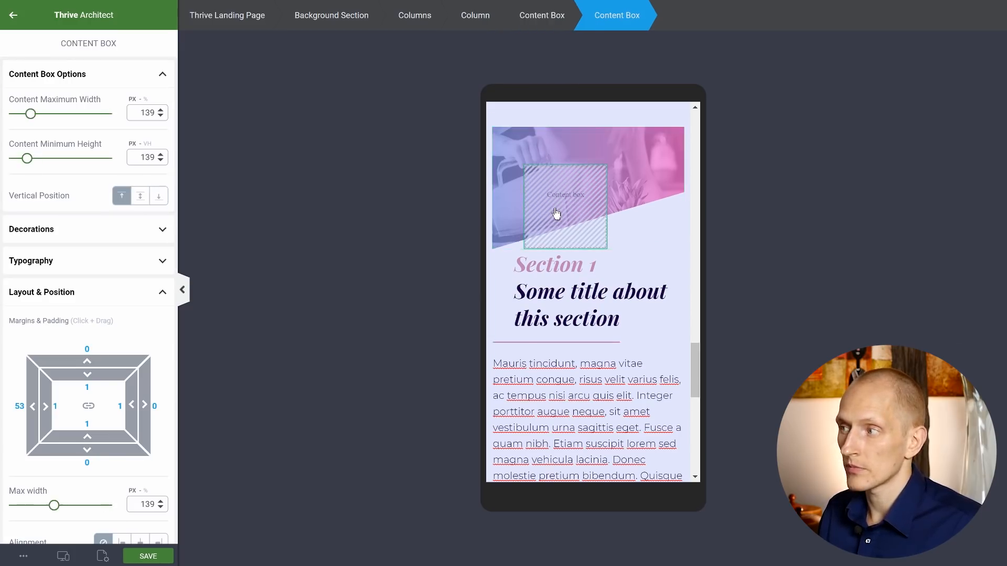
pyautogui.moveTo(29, 119); pyautogui.dragTo(18, 118)
pyautogui.moveTo(26, 160); pyautogui.dragTo(21, 158)
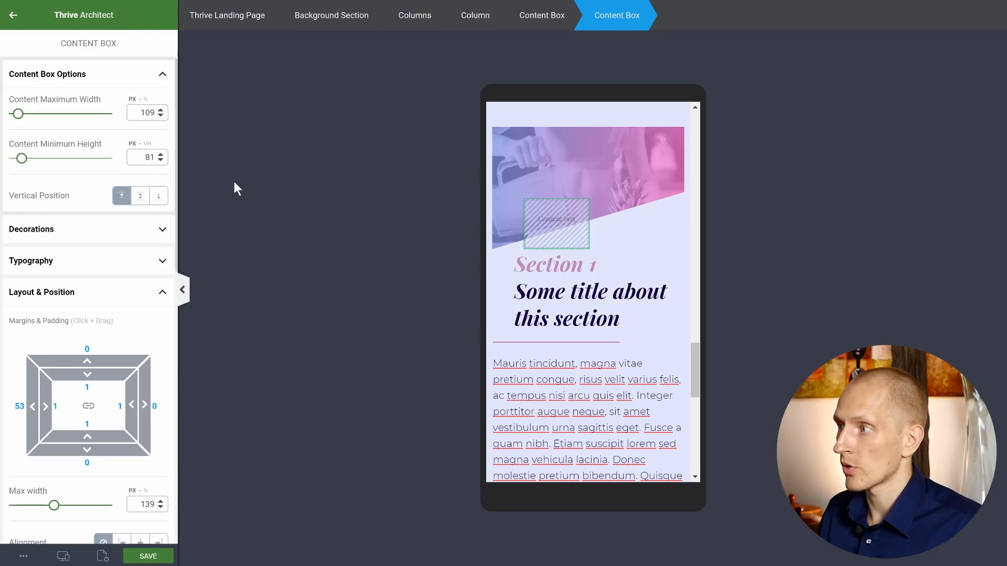
# - Set the section heading's mobile left margin to 0 and its top margin to 24 px
pyautogui.click(665, 265)
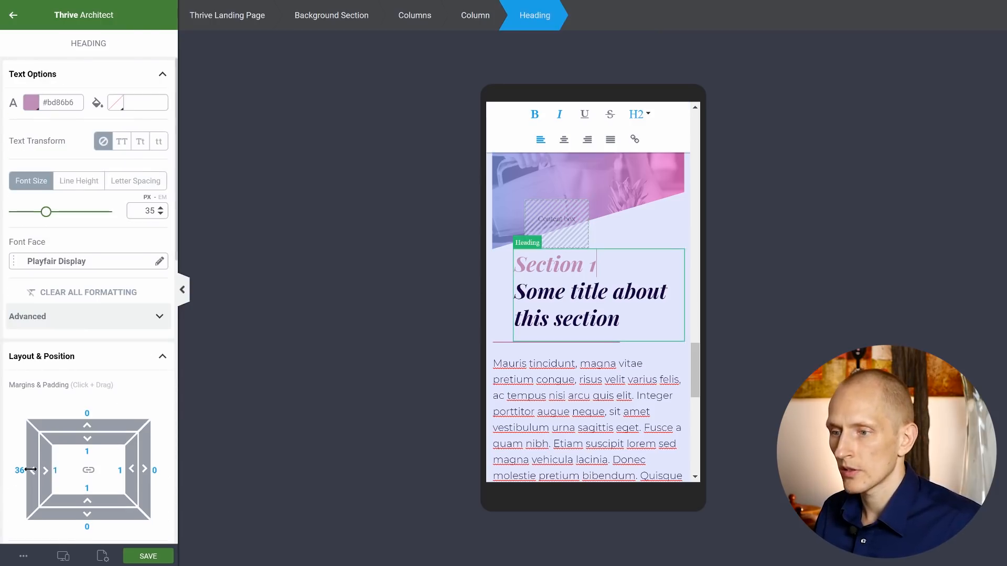
pyautogui.click(20, 470)
pyautogui.write('0')
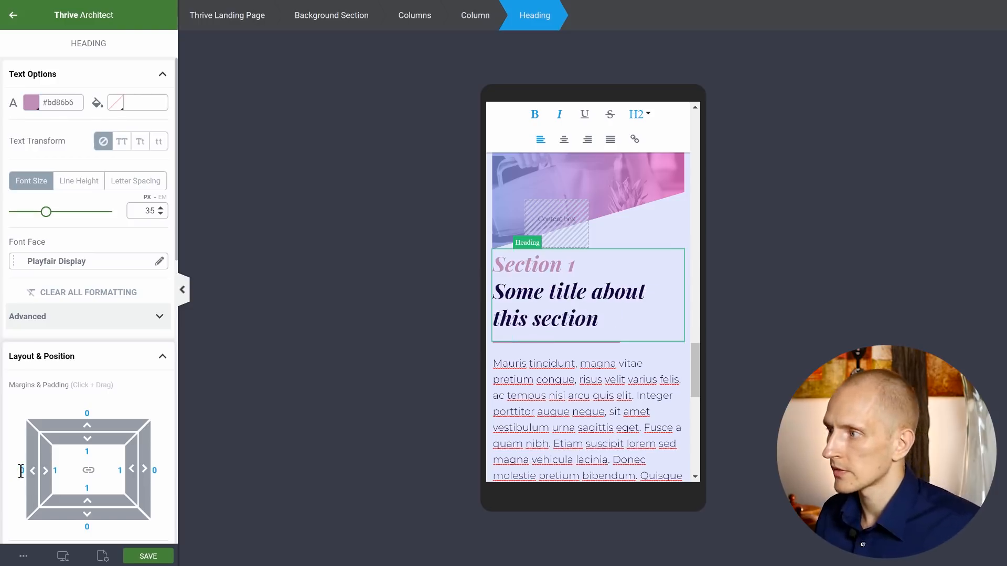
pyautogui.moveTo(91, 404); pyautogui.dragTo(90, 389)
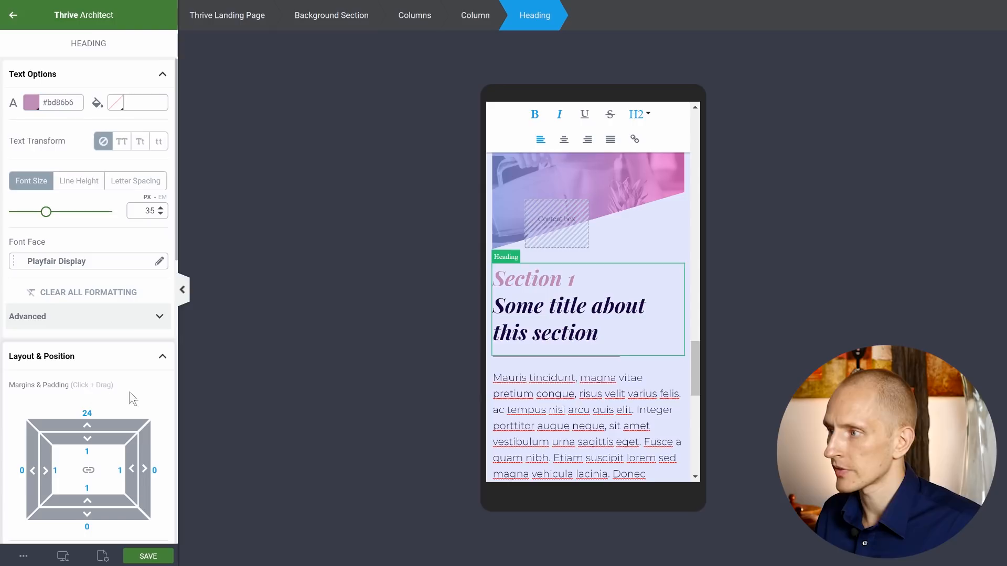
# - Check the whole section in the mobile view, and return to the desktop view
pyautogui.scroll(-5, 507, 356)
pyautogui.scroll(-1, 507, 336)
pyautogui.scroll(10, 507, 338)
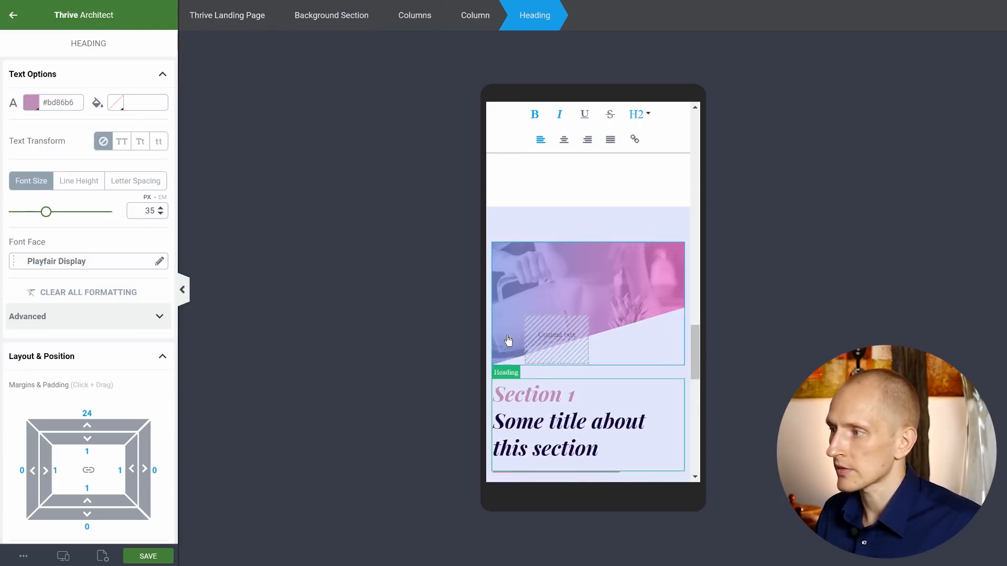
pyautogui.scroll(-1, 508, 340)
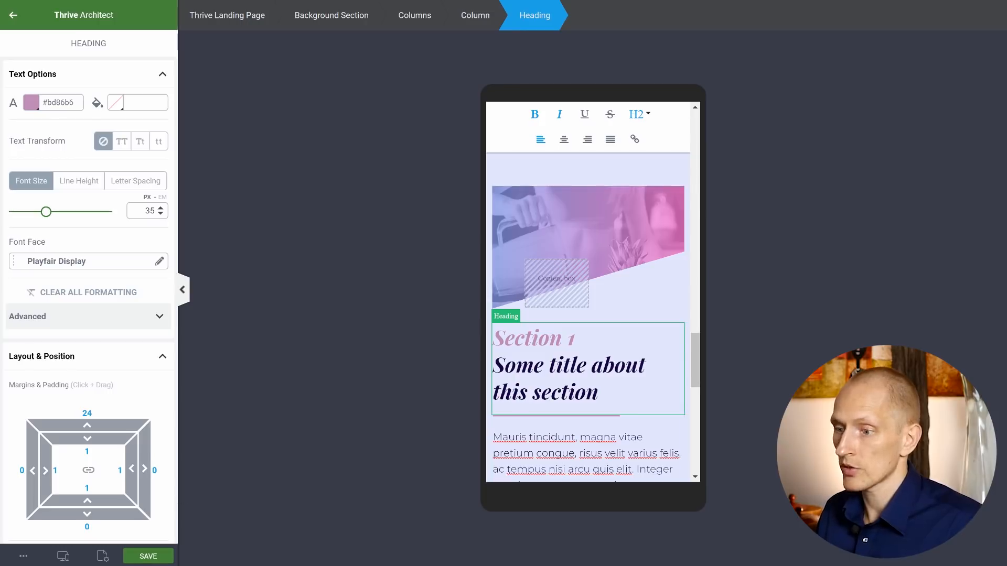
pyautogui.click(62, 557)
pyautogui.click(69, 486)
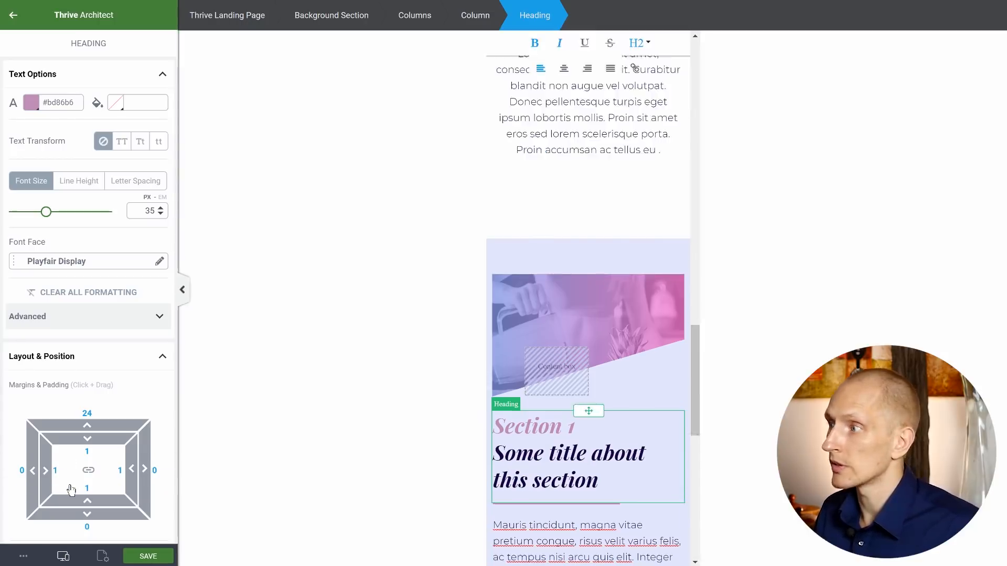
pyautogui.scroll(3, 719, 254)
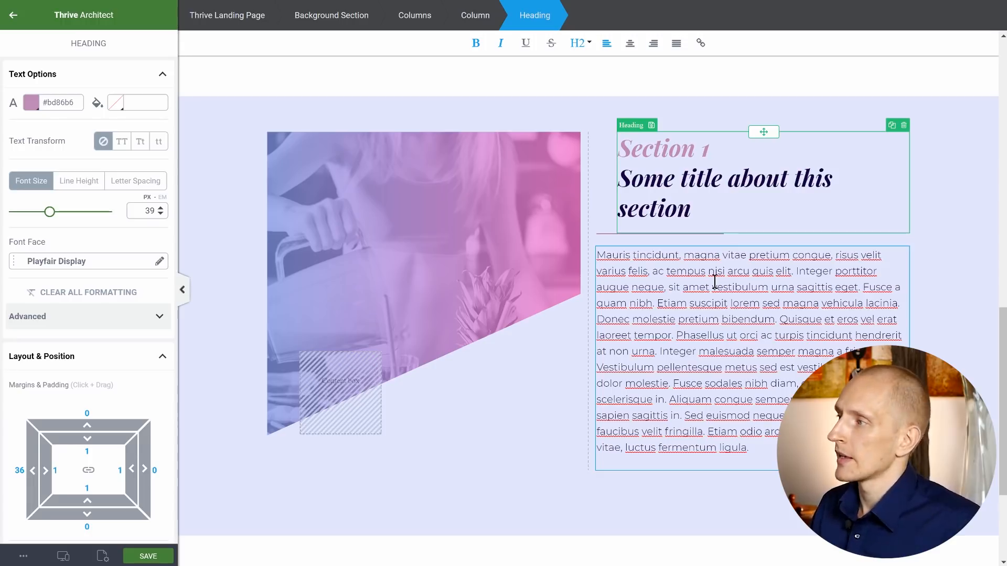
# - Duplicate the two-column block containing the gradient image, heading and paragraph
pyautogui.click(537, 168)
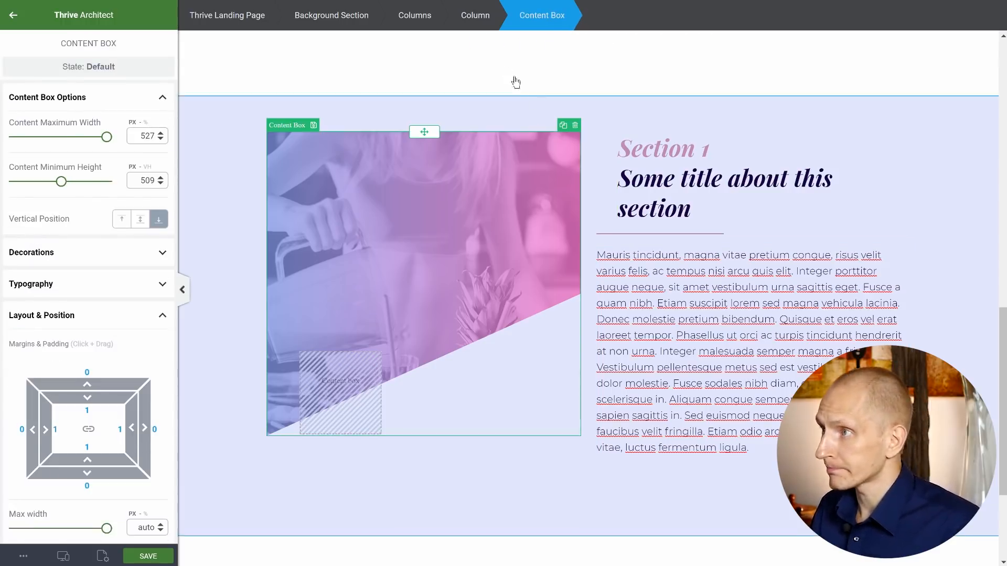
pyautogui.click(419, 26)
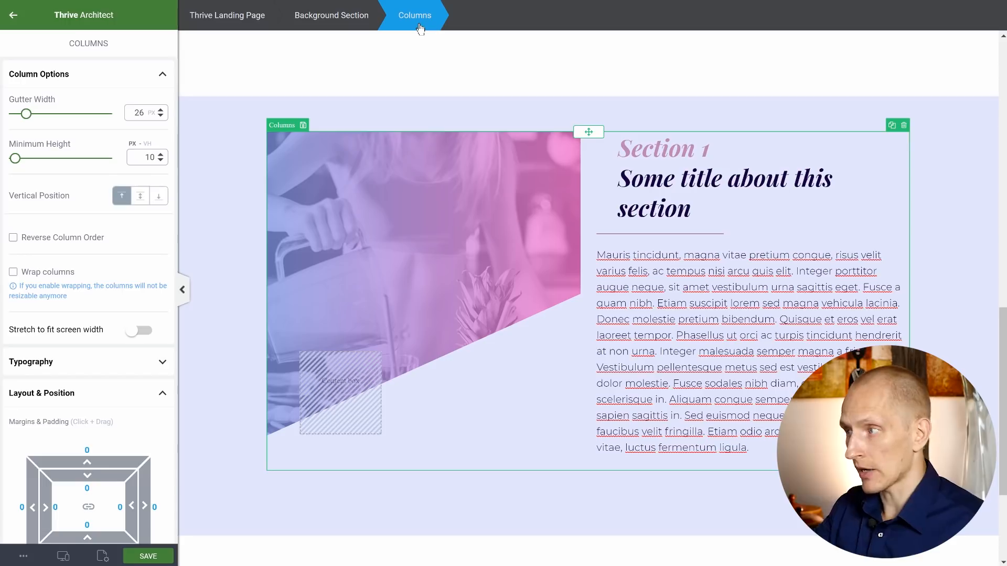
pyautogui.click(891, 125)
# - Reverse the column order of the duplicated second-row block so its image follows the text
pyautogui.scroll(-5, 828, 204)
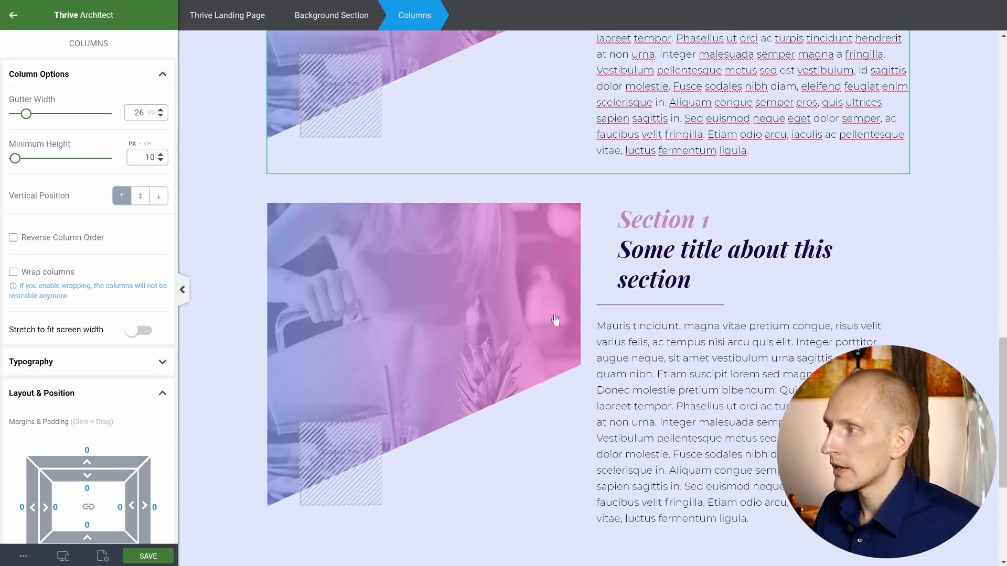
pyautogui.click(524, 458)
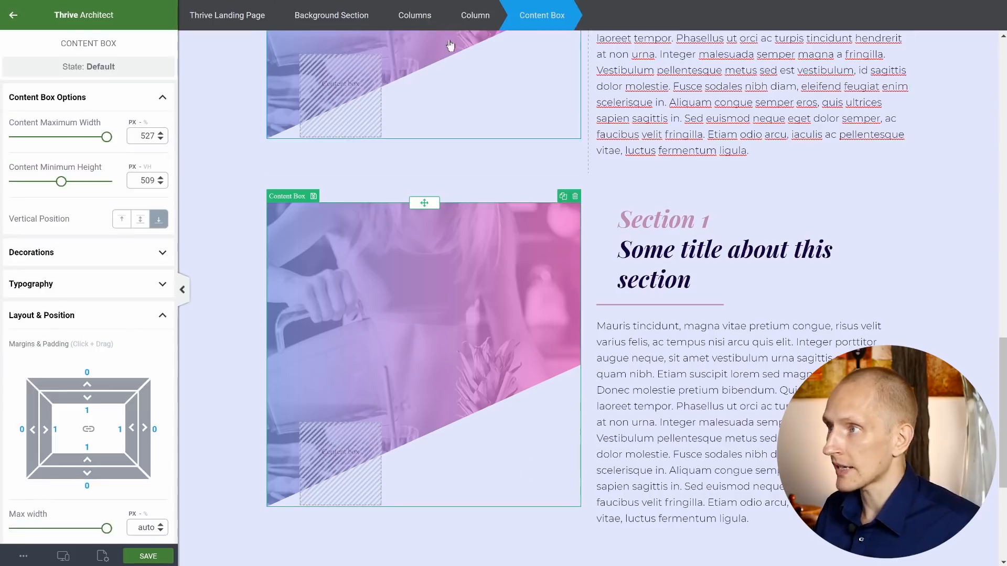
pyautogui.click(416, 26)
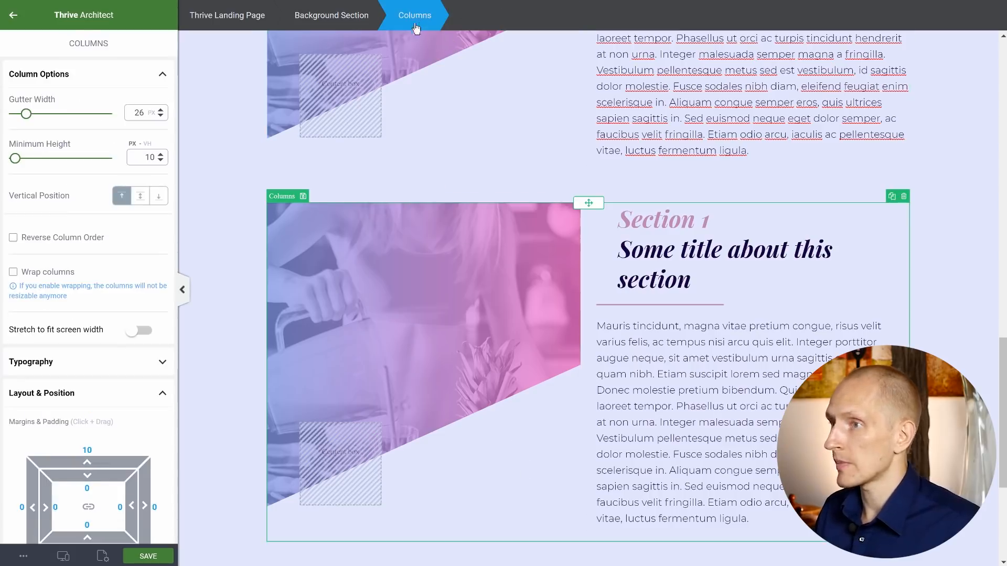
pyautogui.click(13, 238)
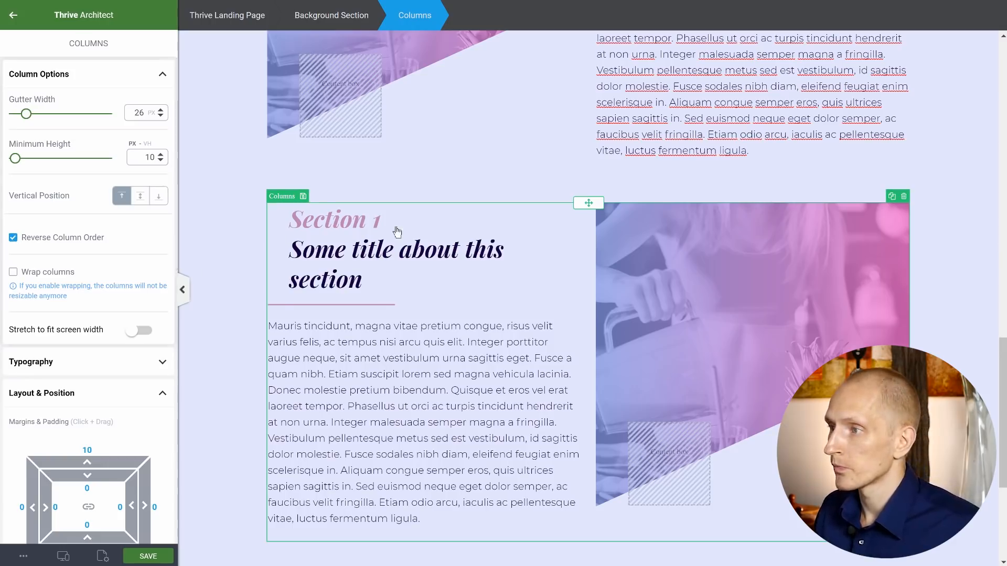
# - Replace the second row's content box background image with fitbrand-section-2, the picture of a hand holding a measuring tape
pyautogui.click(774, 358)
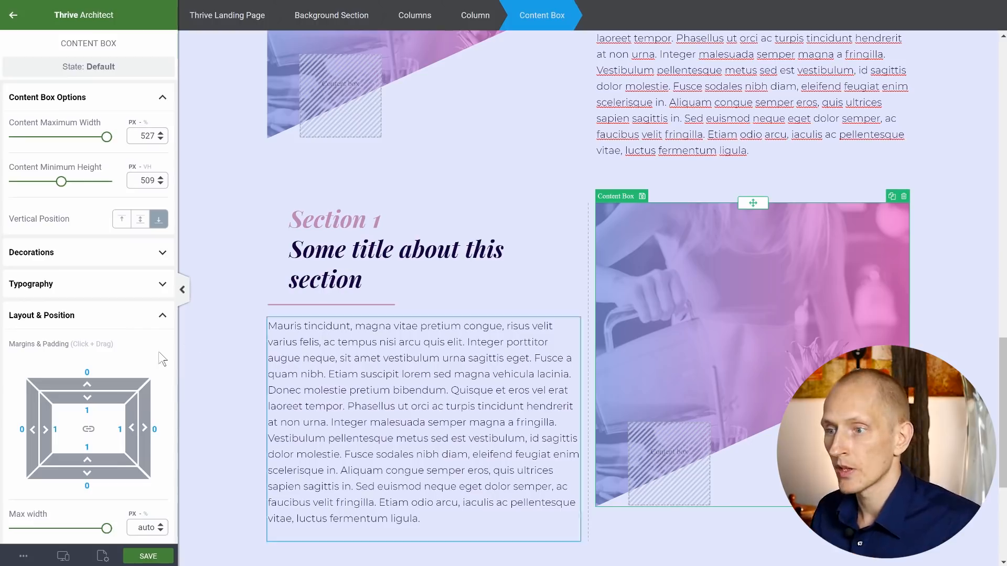
pyautogui.scroll(-5, 110, 362)
pyautogui.scroll(-1, 103, 375)
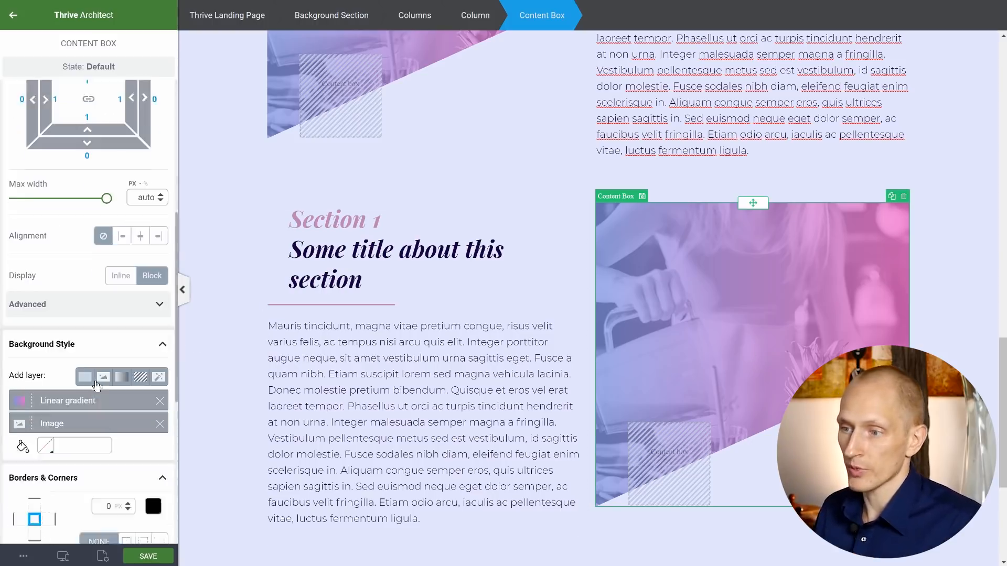
pyautogui.click(52, 402)
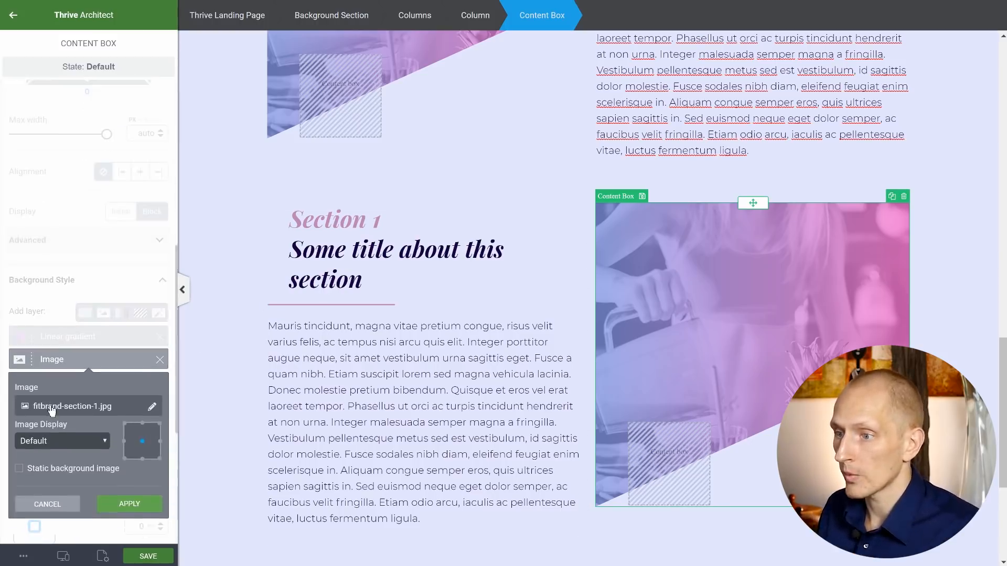
pyautogui.click(51, 408)
pyautogui.click(564, 160)
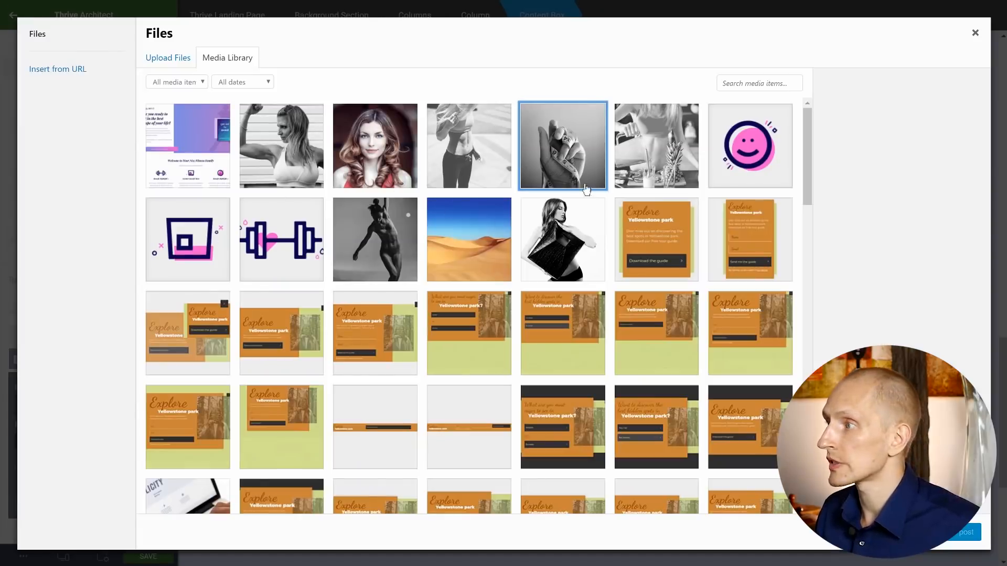
pyautogui.click(949, 540)
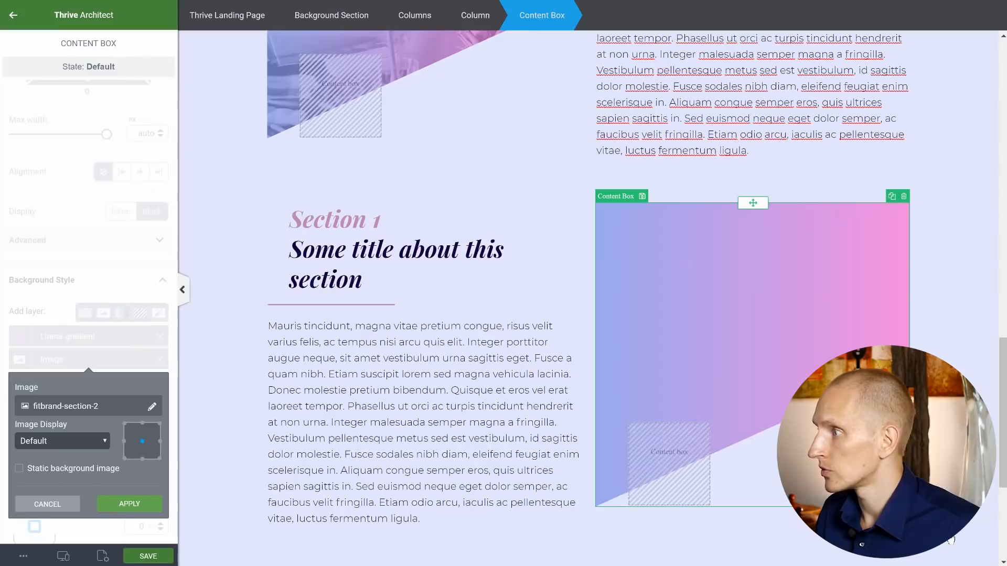
pyautogui.click(130, 504)
# - Change the direction of the slanted bottom edge on the second row's image content box
pyautogui.scroll(5, 78, 295)
pyautogui.scroll(3, 78, 295)
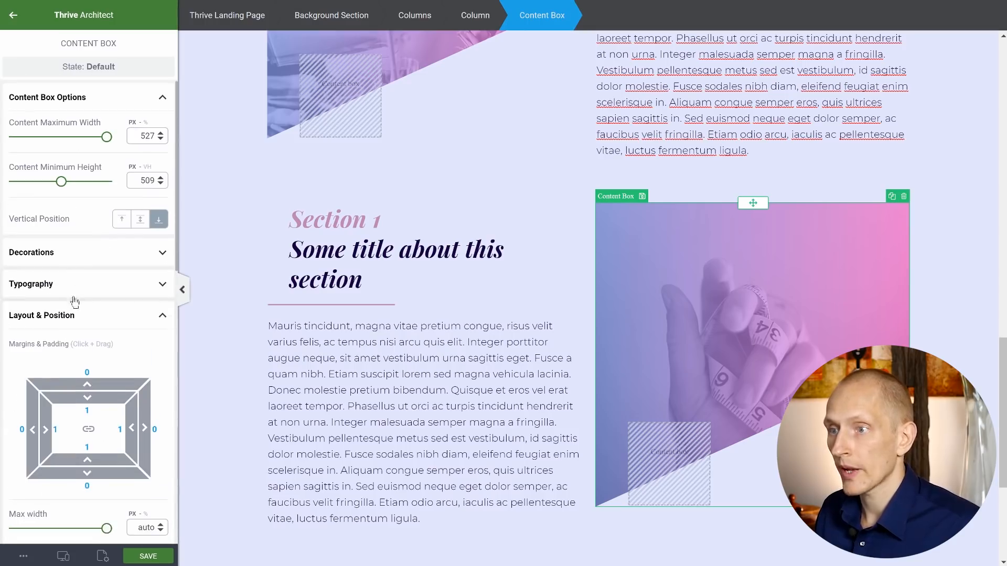
pyautogui.click(50, 254)
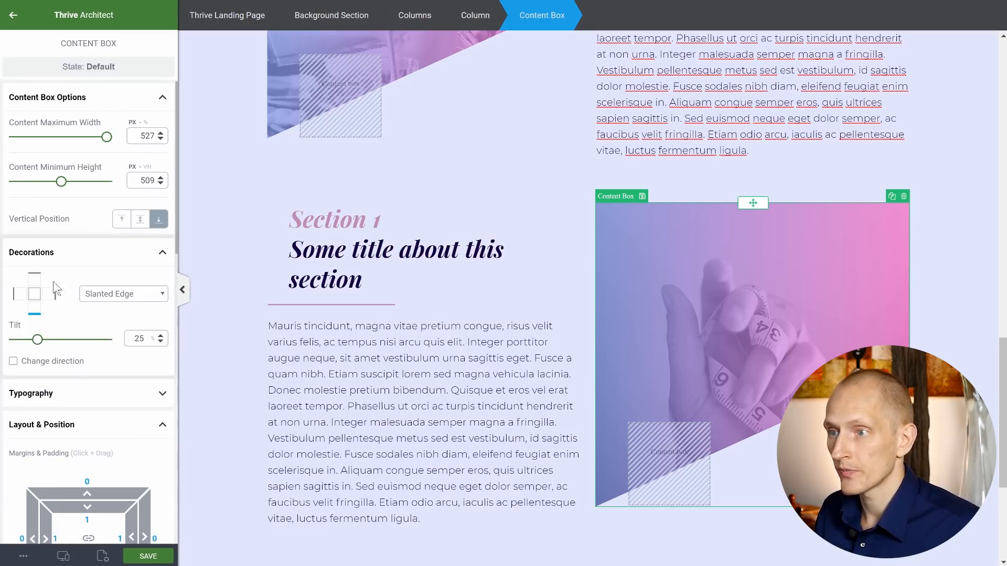
pyautogui.click(13, 363)
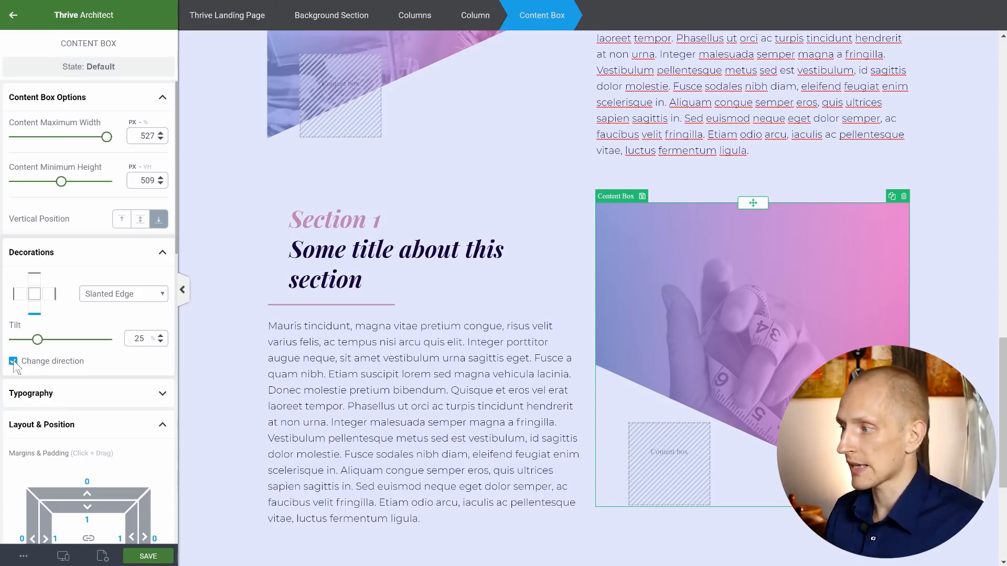
# - Align the second row's striped content box to the right, with a left margin of 0 and a right margin of 50
pyautogui.click(654, 473)
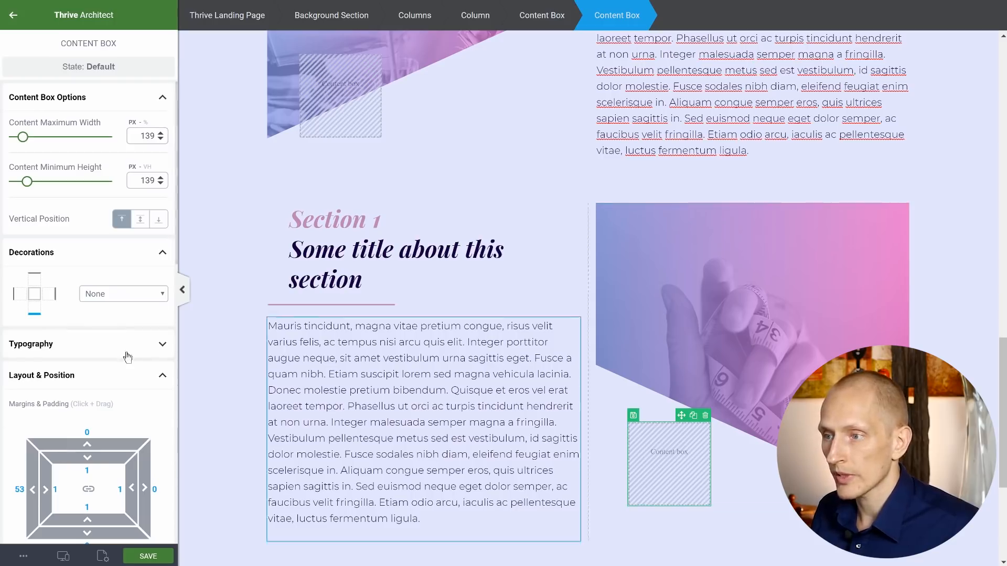
pyautogui.scroll(-5, 131, 336)
pyautogui.click(158, 329)
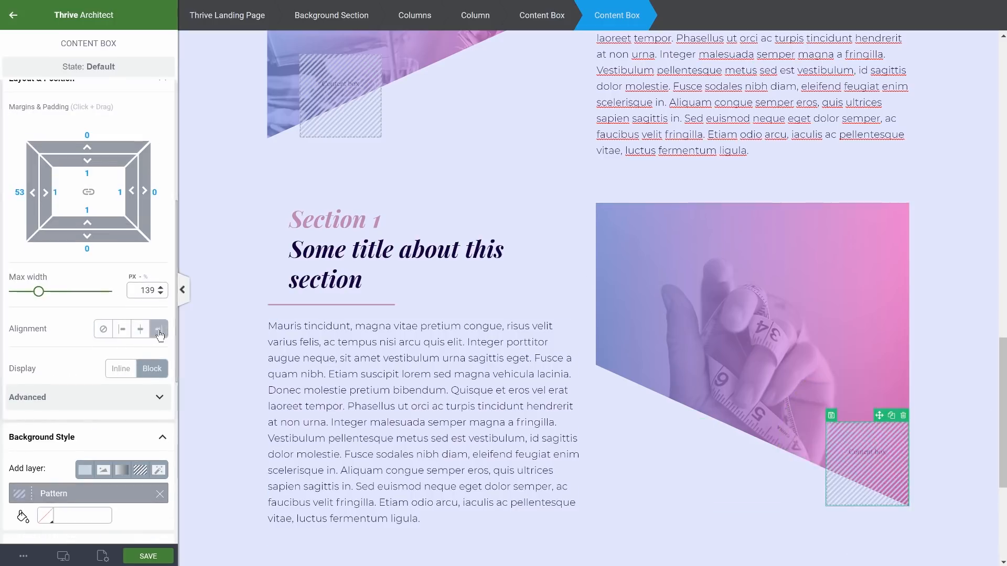
pyautogui.click(13, 194)
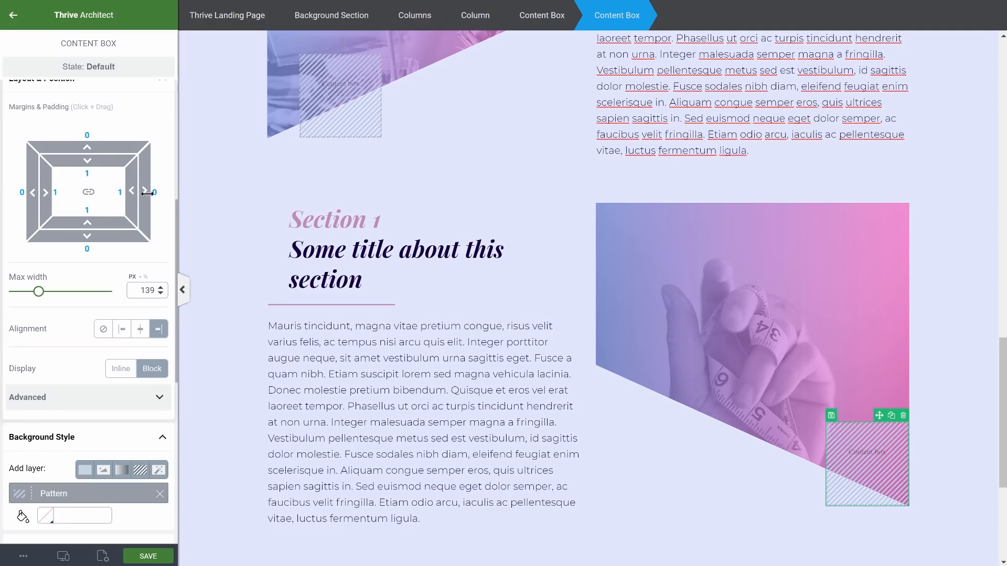
pyautogui.write('50')
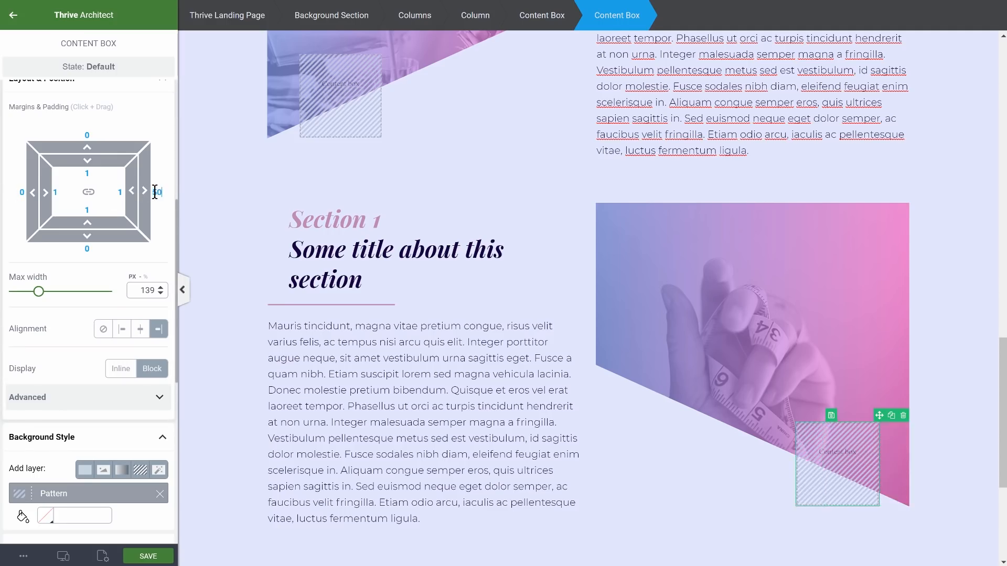
# - Check both image-and-text rows in the desktop, tablet and mobile views, and return to the desktop view
pyautogui.scroll(3, 502, 247)
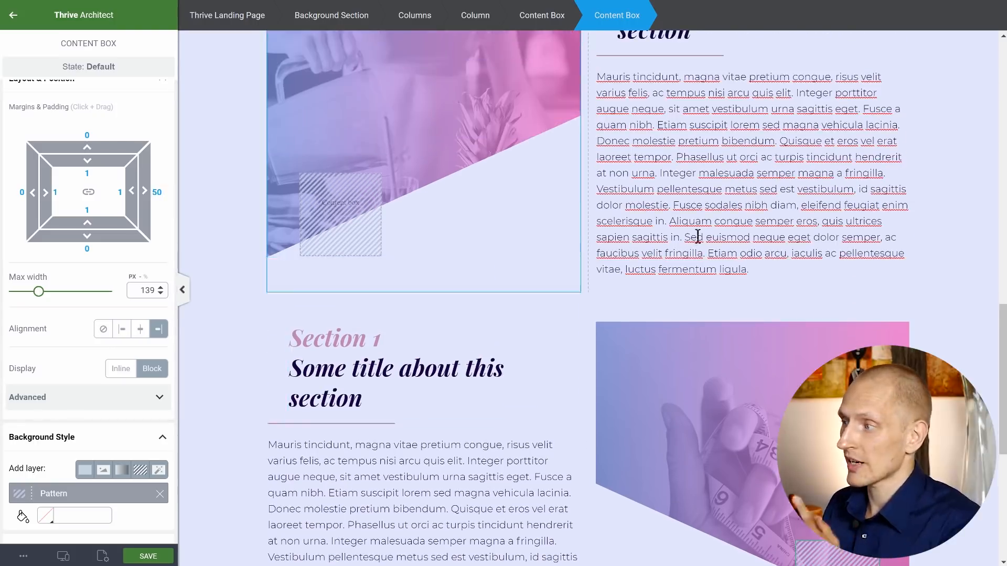
pyautogui.scroll(5, 700, 234)
pyautogui.scroll(-8, 930, 232)
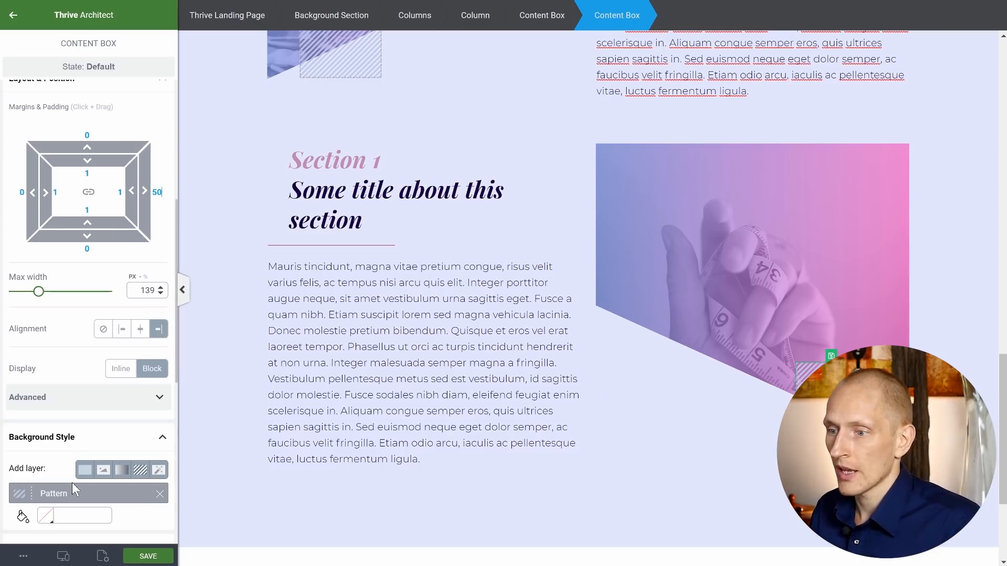
pyautogui.click(62, 557)
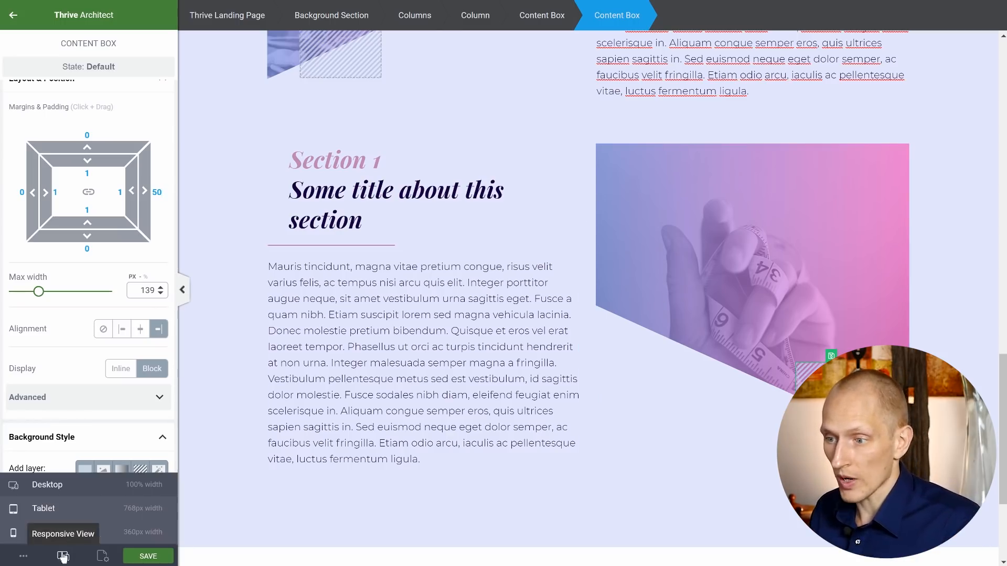
pyautogui.click(62, 512)
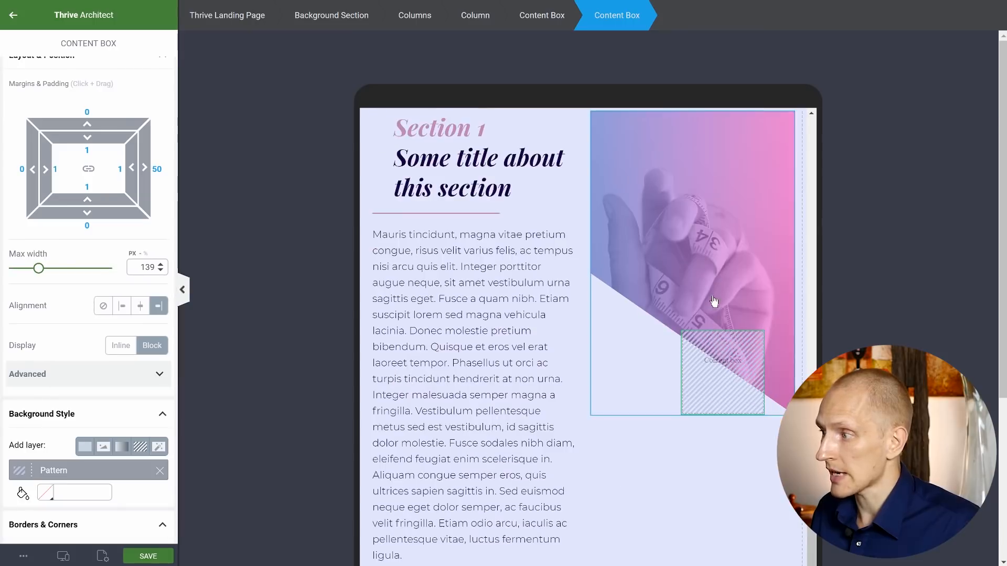
pyautogui.click(63, 556)
pyautogui.click(67, 537)
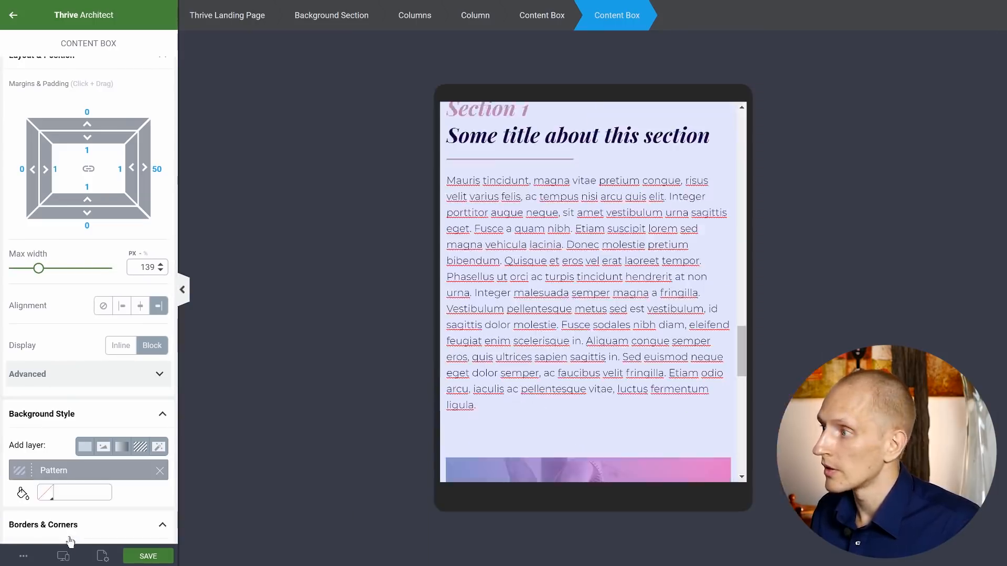
pyautogui.scroll(-10, 663, 299)
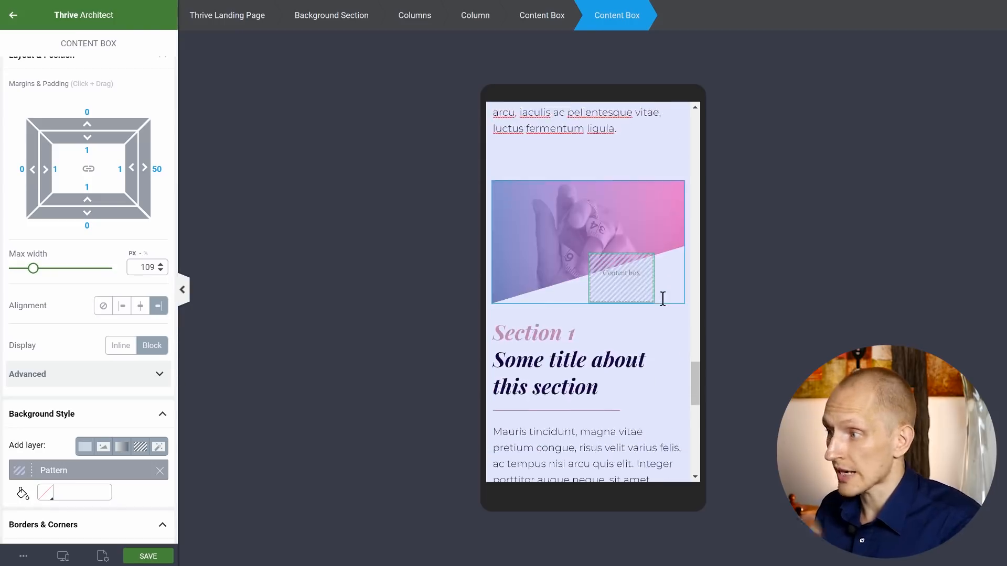
pyautogui.scroll(-3, 662, 298)
pyautogui.scroll(17, 663, 299)
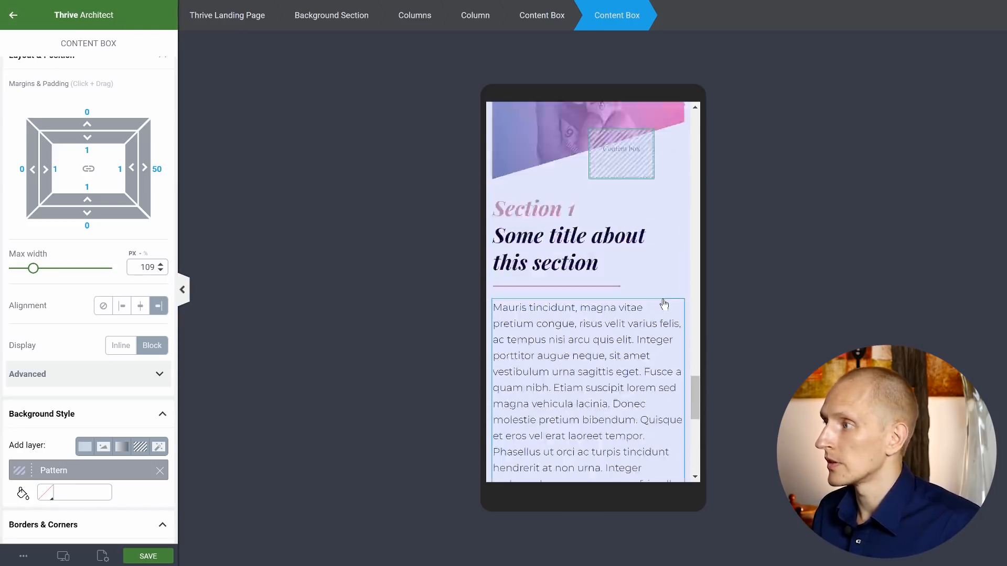
pyautogui.scroll(-10, 663, 299)
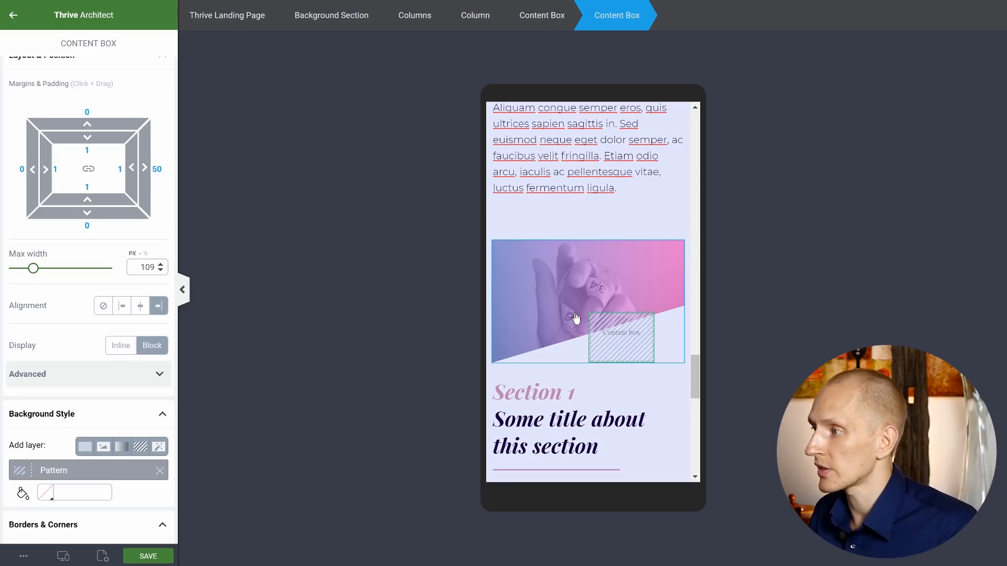
pyautogui.scroll(-8, 576, 317)
pyautogui.scroll(4, 575, 313)
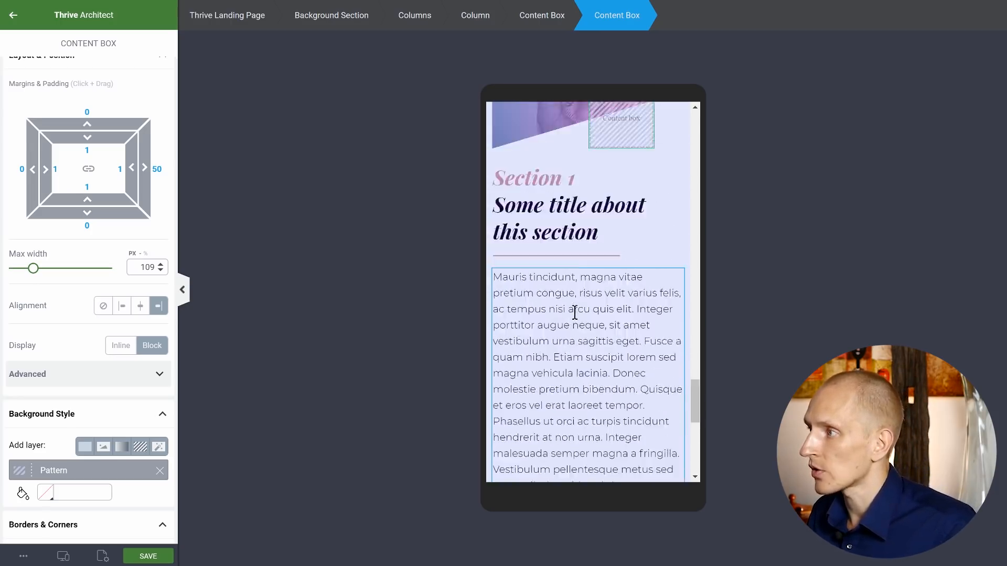
pyautogui.scroll(3, 575, 313)
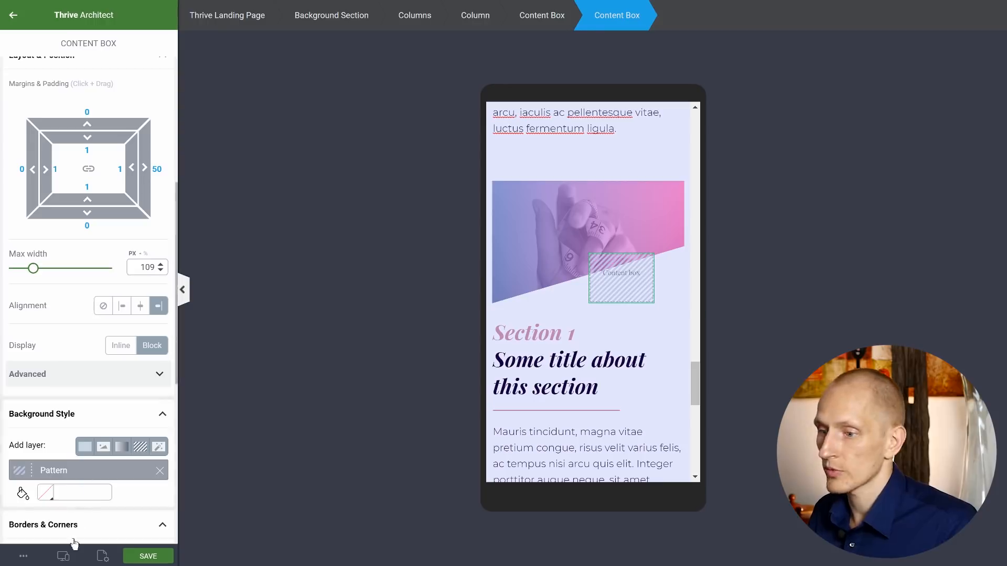
pyautogui.click(63, 557)
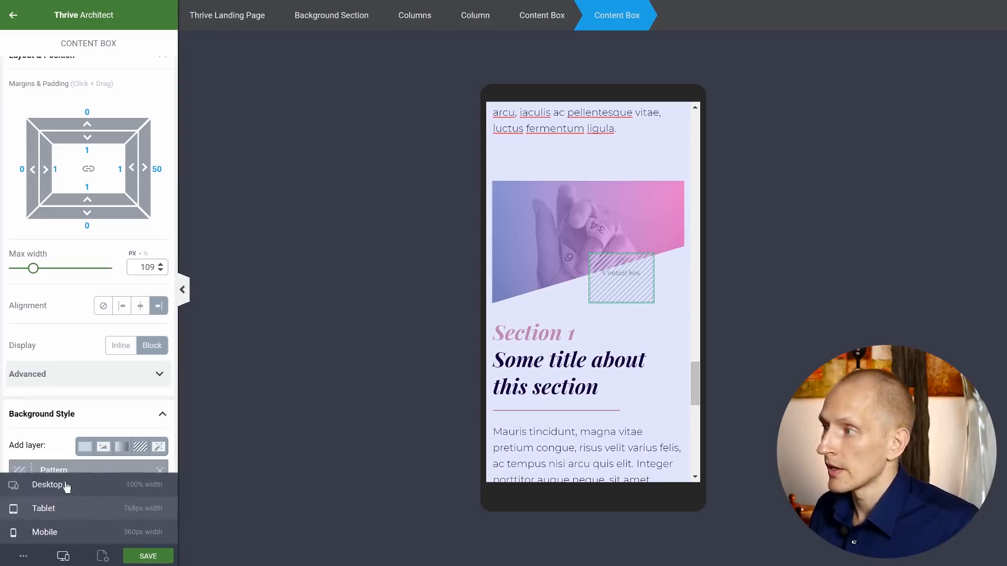
pyautogui.click(47, 484)
# - Duplicate the first row's two-column block and move the copy below the second row
pyautogui.scroll(8, 709, 258)
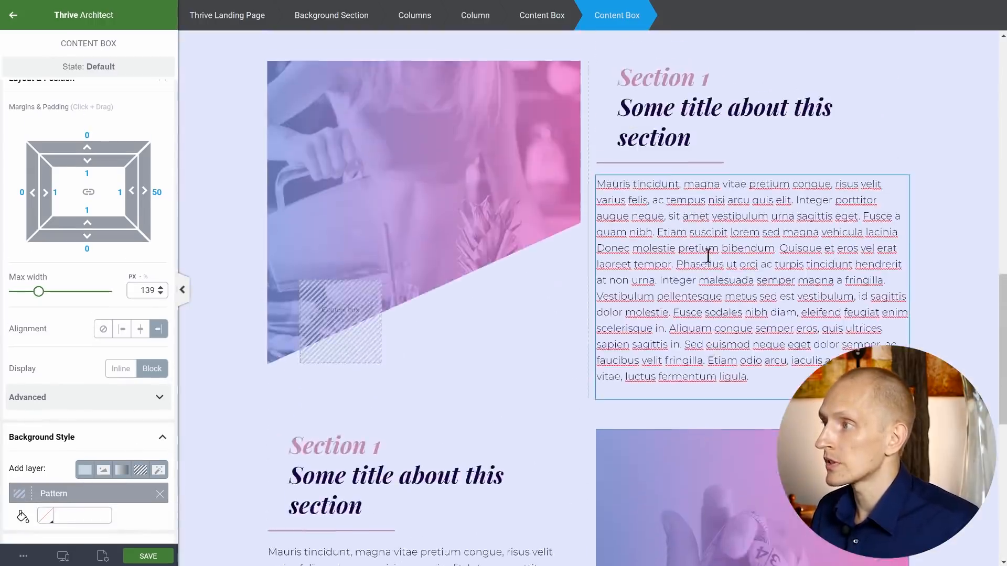
pyautogui.scroll(2, 707, 256)
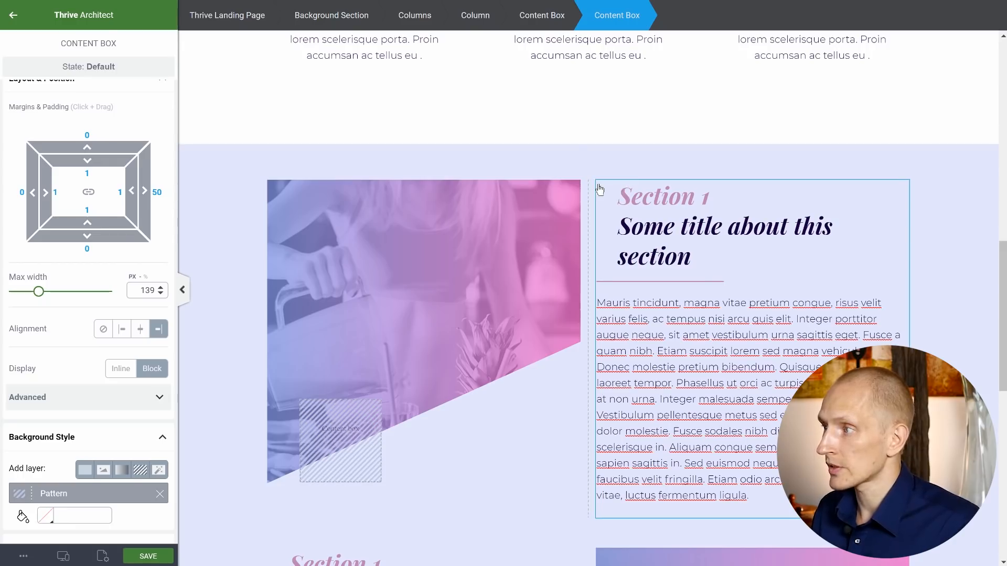
pyautogui.click(599, 190)
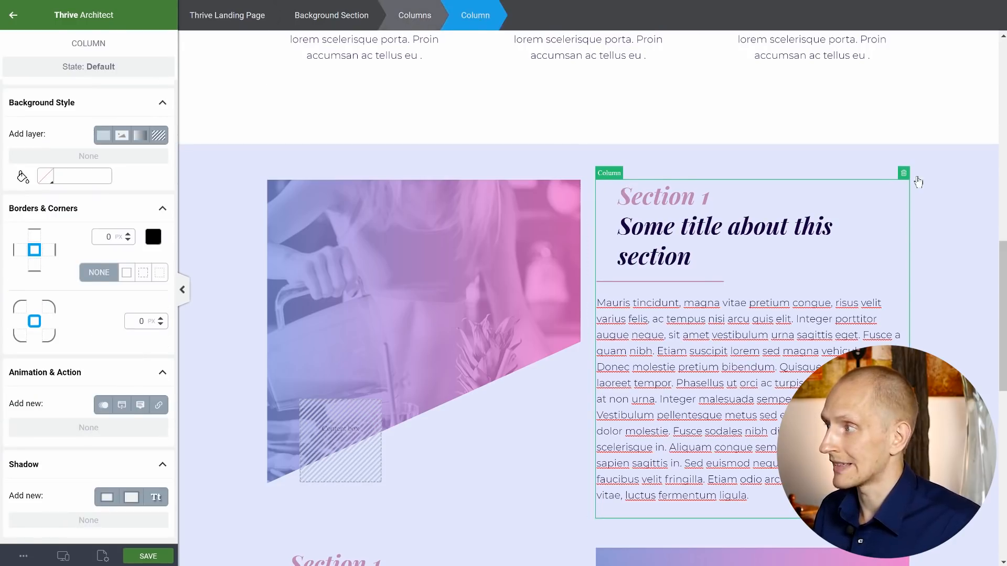
pyautogui.click(917, 182)
pyautogui.moveTo(598, 180); pyautogui.dragTo(599, 281)
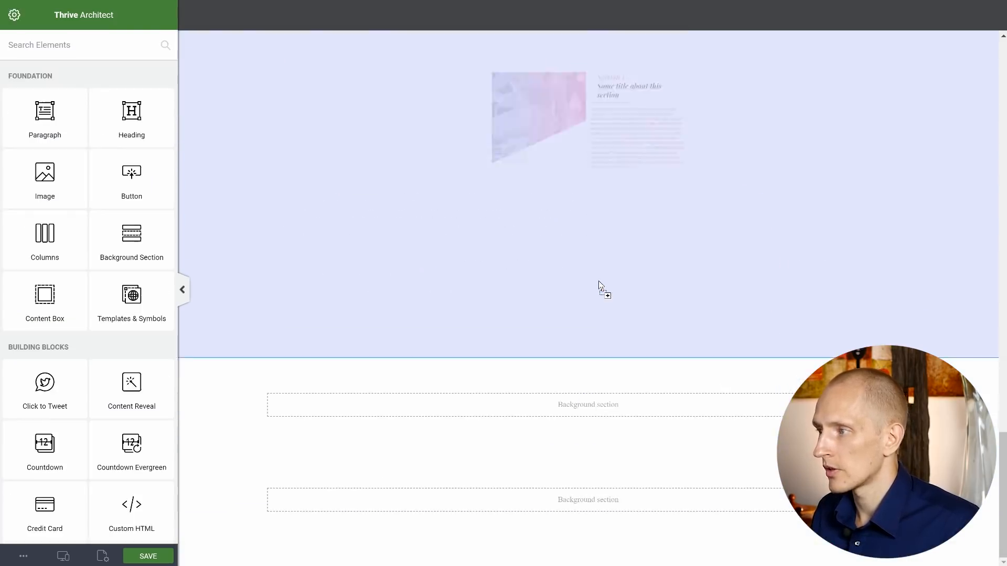
pyautogui.scroll(3, 599, 281)
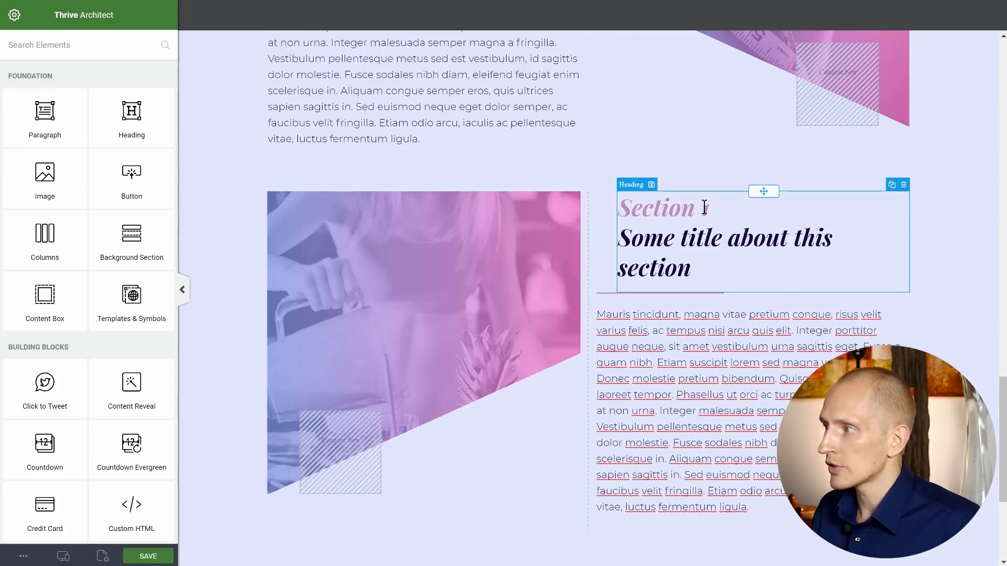
# - Replace the background image of the third row's gradient content box with fitbrand-section-3 from the media library
pyautogui.click(421, 270)
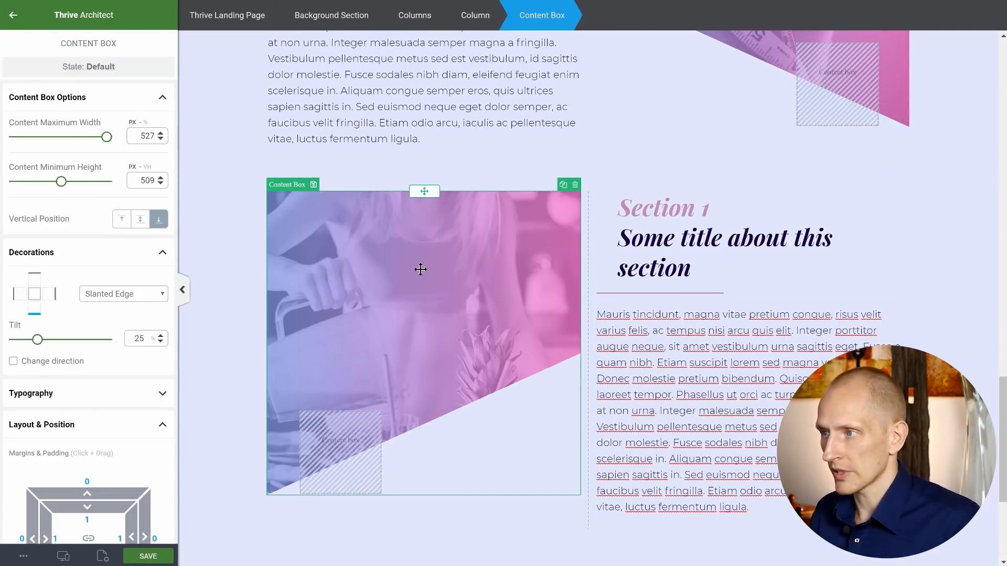
pyautogui.scroll(-10, 103, 288)
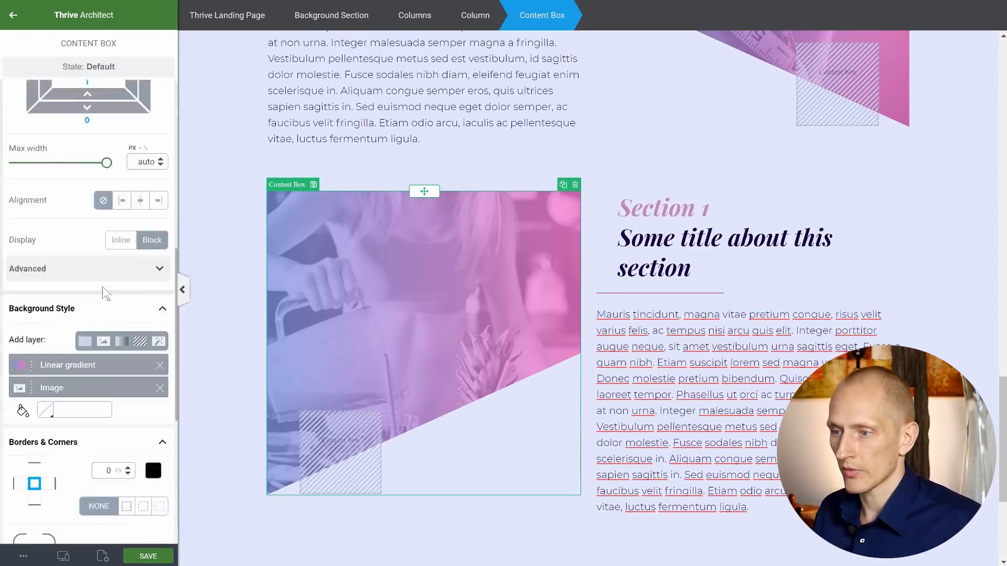
pyautogui.click(58, 271)
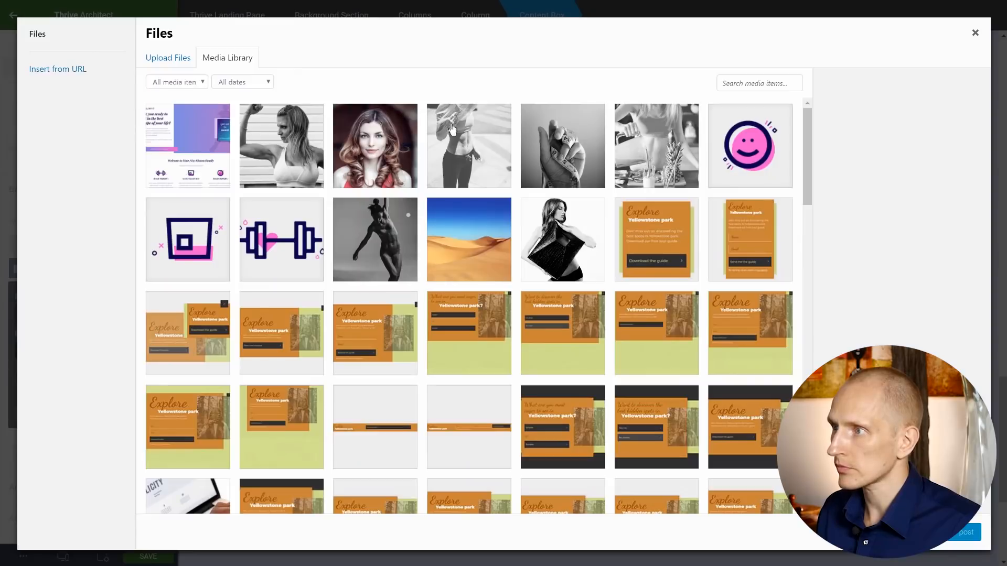
pyautogui.click(451, 129)
pyautogui.click(967, 532)
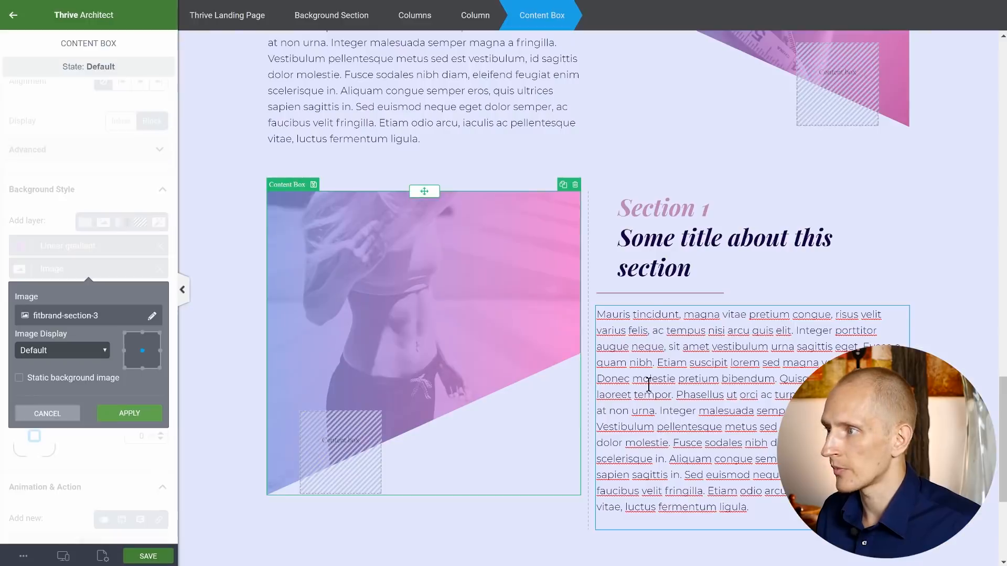
# - Move the third row's striped content box above the image content box and align it to the right
pyautogui.click(323, 435)
pyautogui.moveTo(353, 403); pyautogui.dragTo(476, 196)
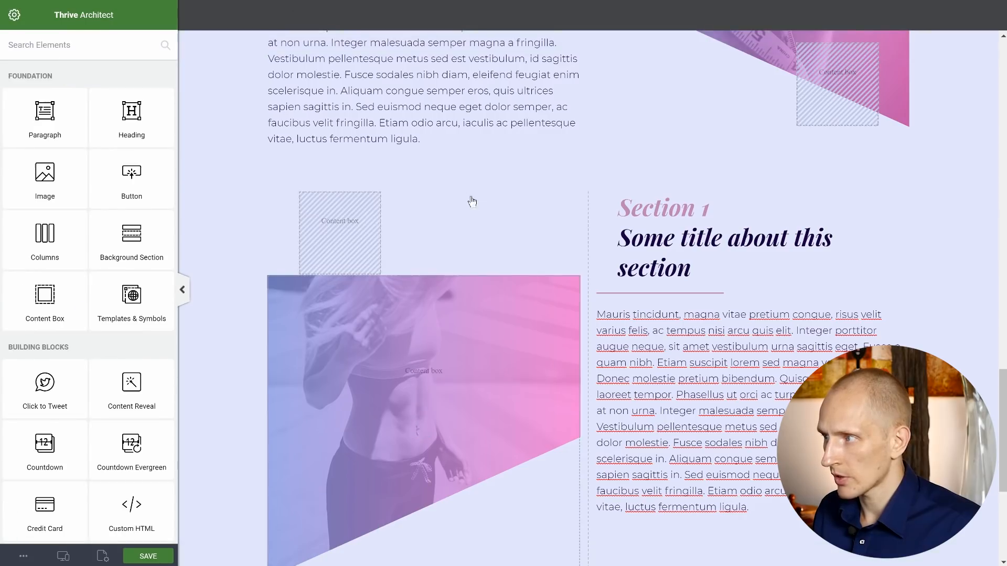
pyautogui.click(363, 230)
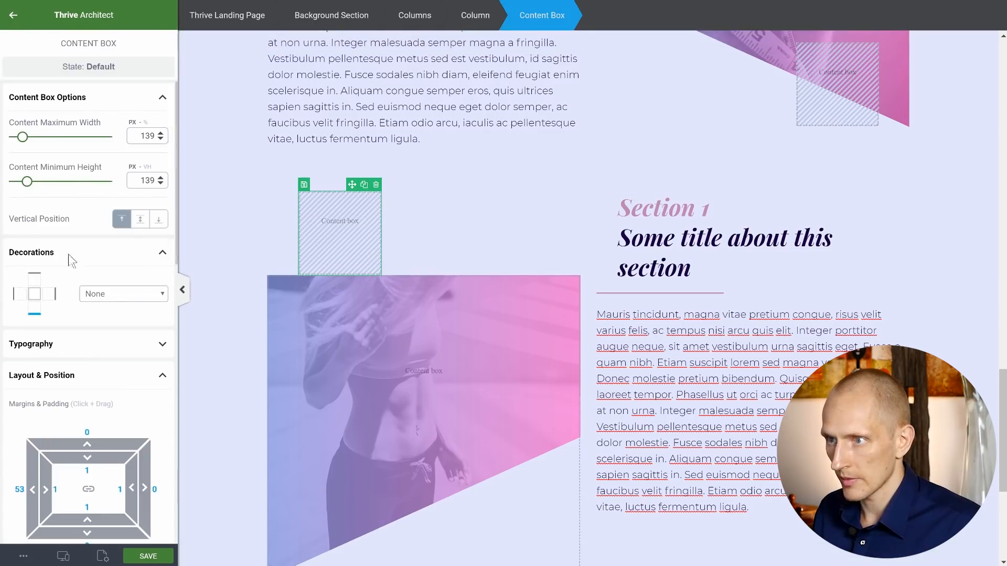
pyautogui.scroll(-3, 132, 430)
pyautogui.click(158, 448)
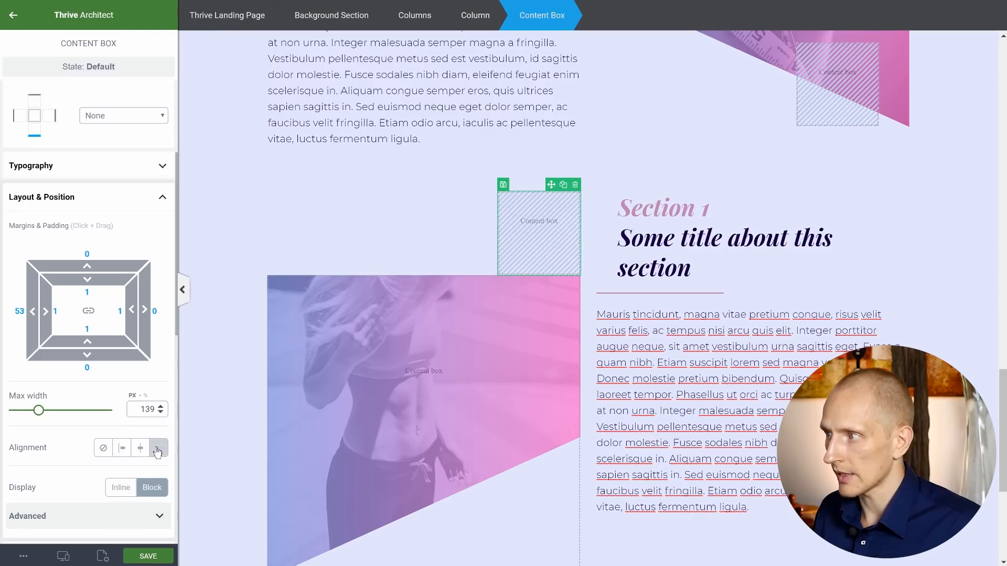
# - Enlarge the striped content box to a maximum width of 347 px and a minimum height of 245 px
pyautogui.scroll(4, 84, 167)
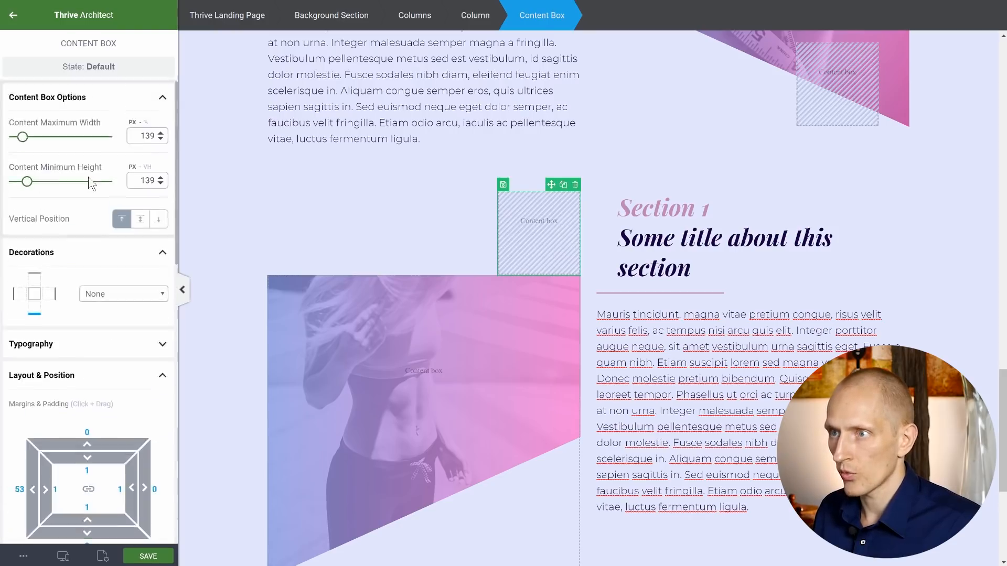
pyautogui.moveTo(23, 138); pyautogui.dragTo(69, 144)
pyautogui.moveTo(27, 182); pyautogui.dragTo(36, 182)
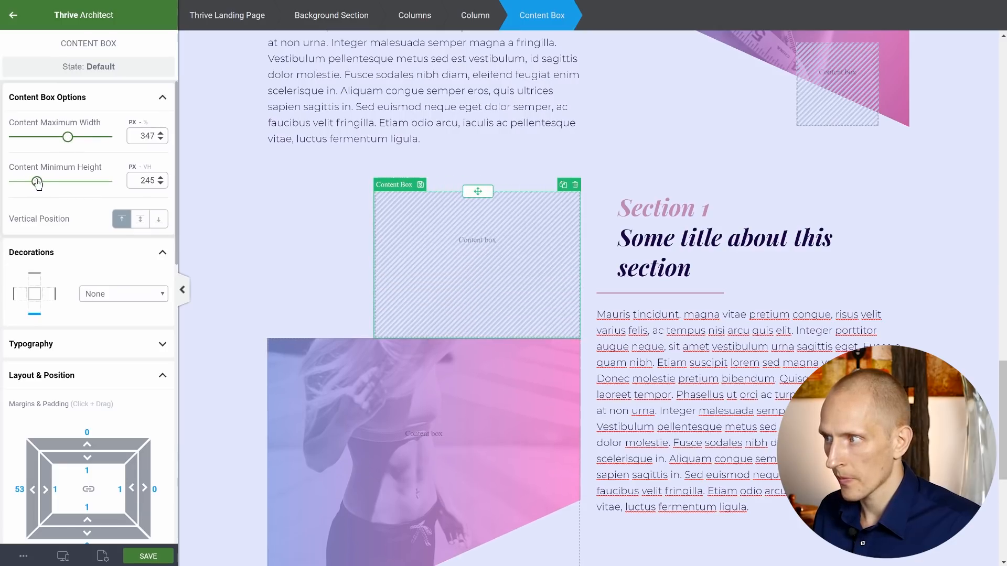
# - Overlap the third row's image content box with the striped box using a top margin of -227 and a right margin of 20
pyautogui.click(337, 416)
pyautogui.scroll(-2, 140, 286)
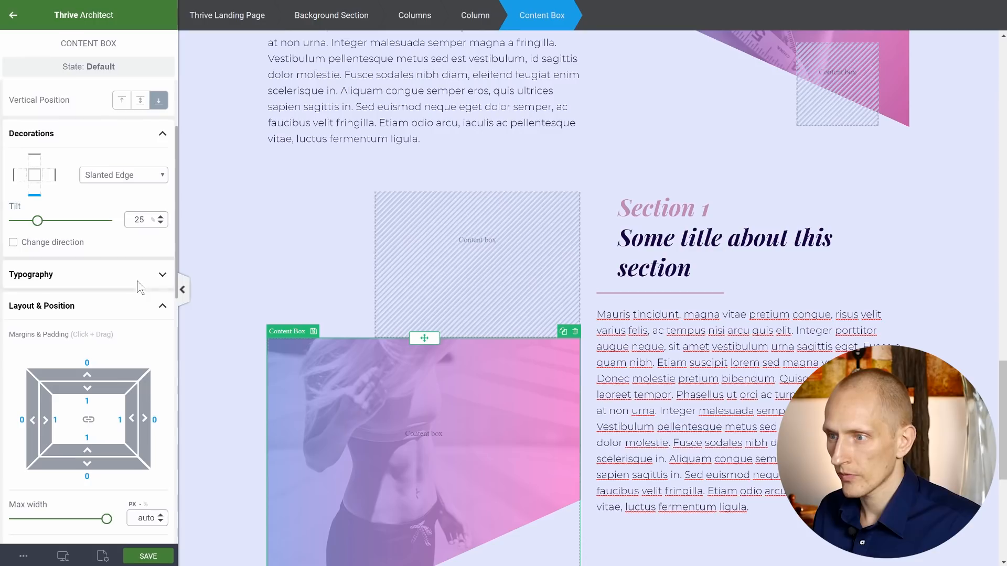
pyautogui.scroll(-1, 140, 285)
pyautogui.moveTo(90, 315)
pyautogui.mouseDown()
pyautogui.moveTo(90, 327)
pyautogui.moveTo(92, 307)
pyautogui.mouseUp()
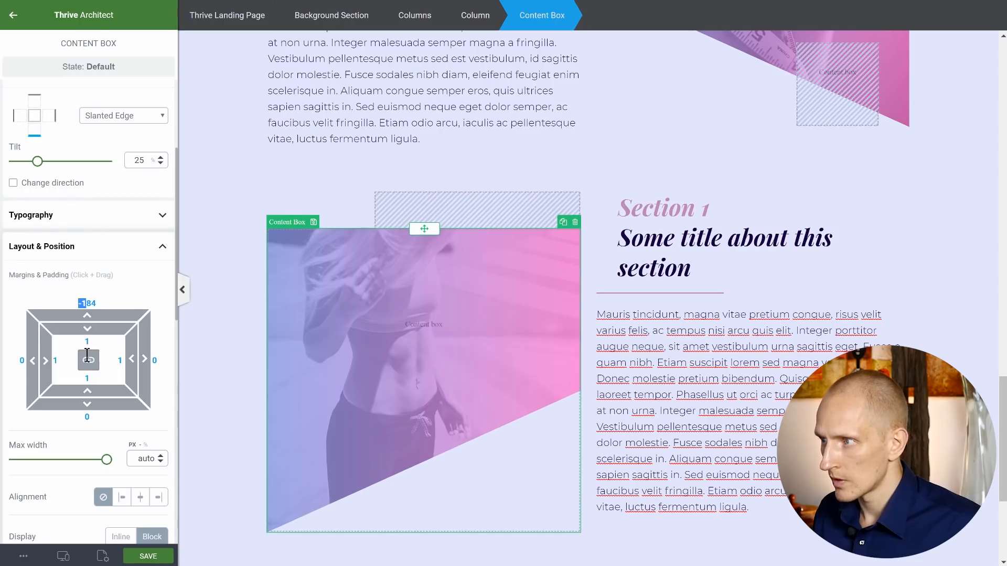
pyautogui.moveTo(88, 314); pyautogui.dragTo(91, 370)
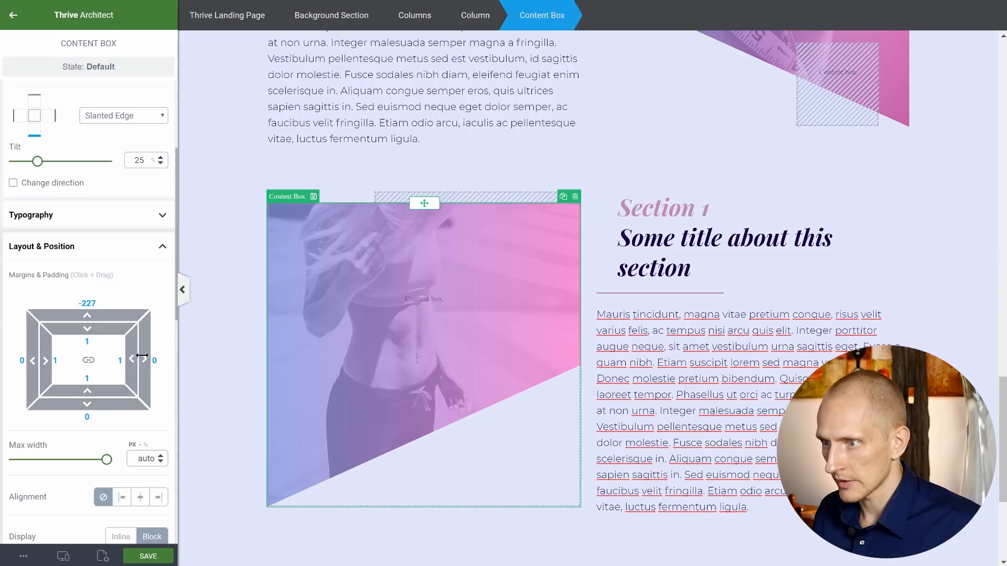
pyautogui.moveTo(159, 361); pyautogui.dragTo(168, 361)
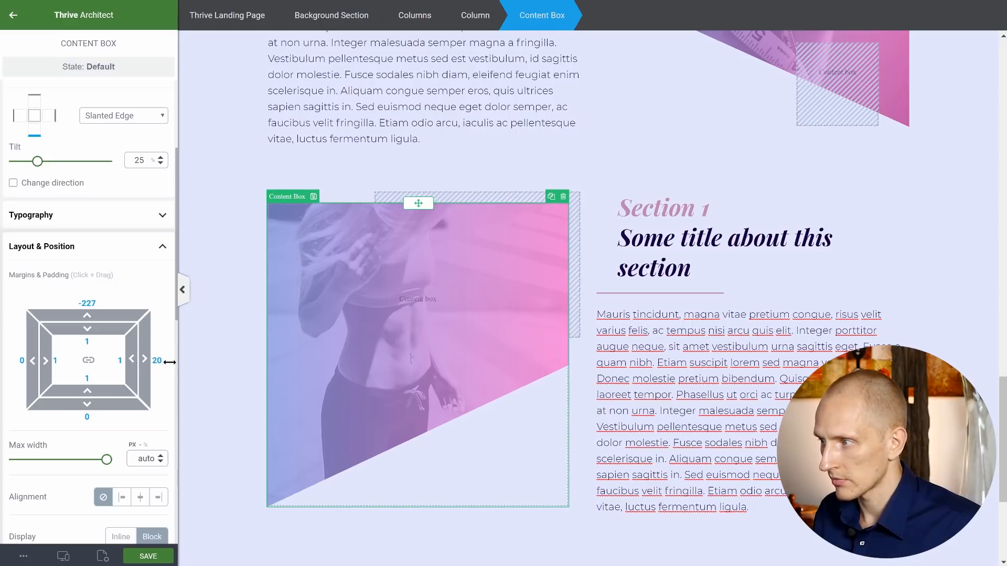
pyautogui.click(623, 172)
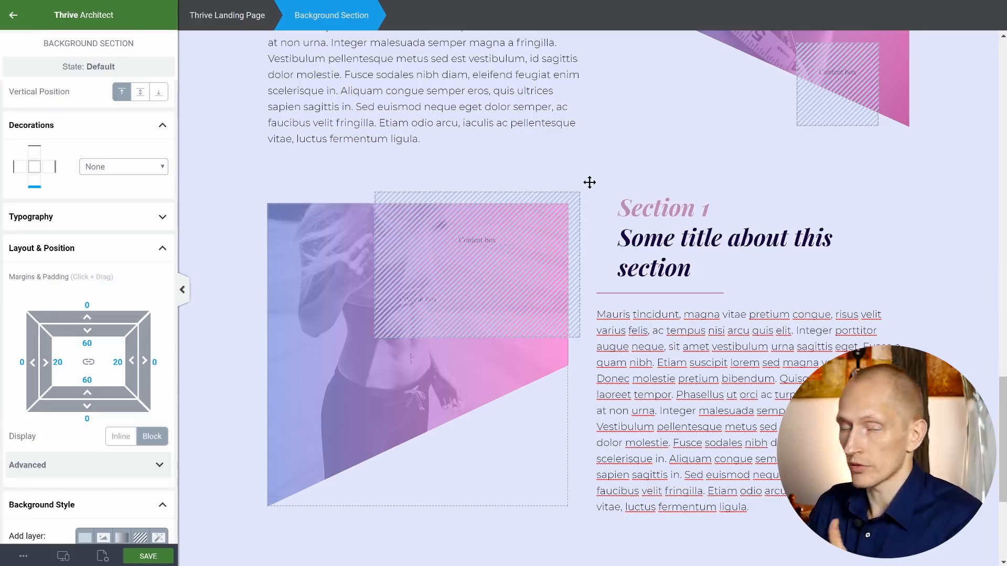
# - Raise the third row's image content box above the striped box by setting its Z-index to 8
pyautogui.click(417, 269)
pyautogui.click(318, 268)
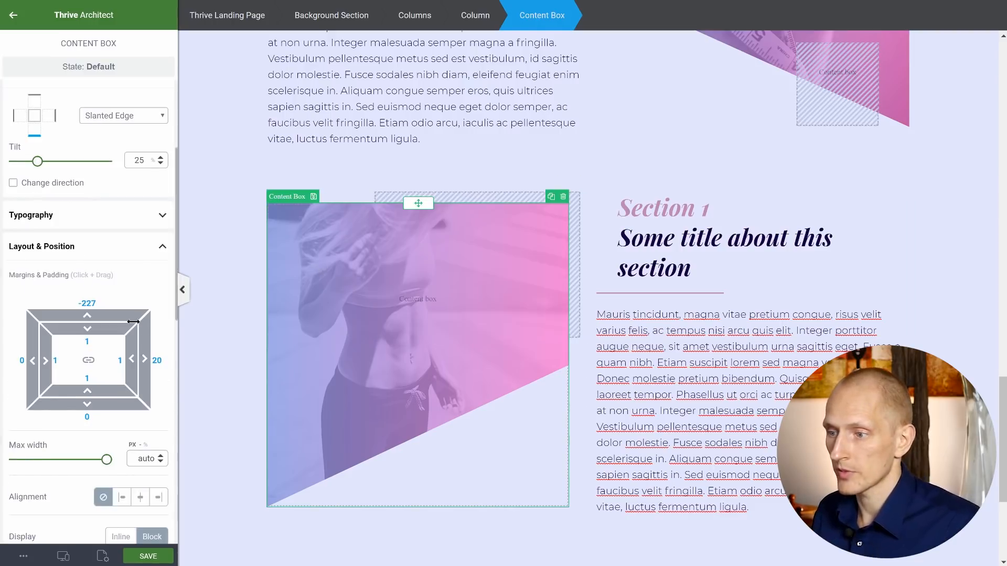
pyautogui.scroll(-8, 134, 325)
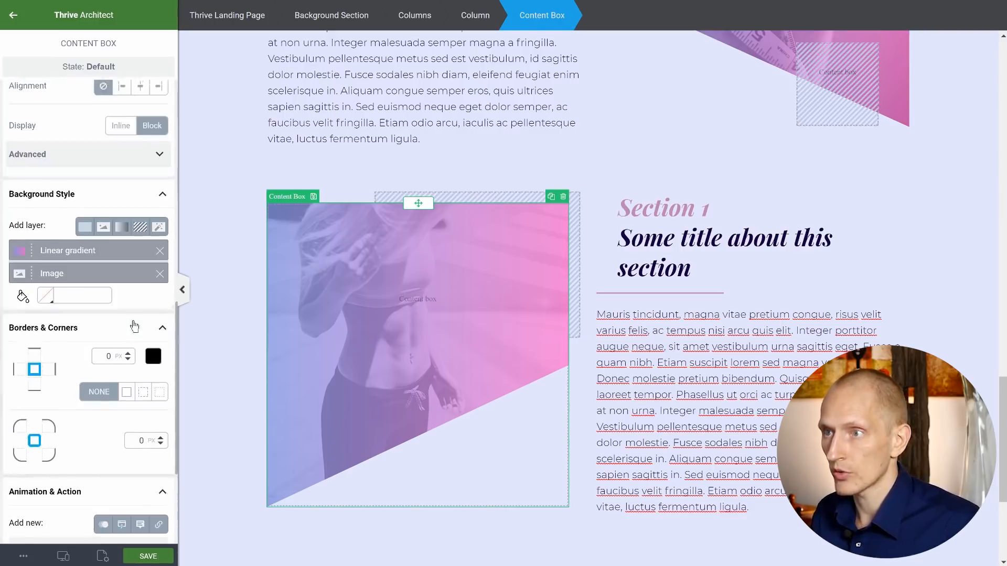
pyautogui.scroll(10, 134, 325)
pyautogui.scroll(-4, 135, 325)
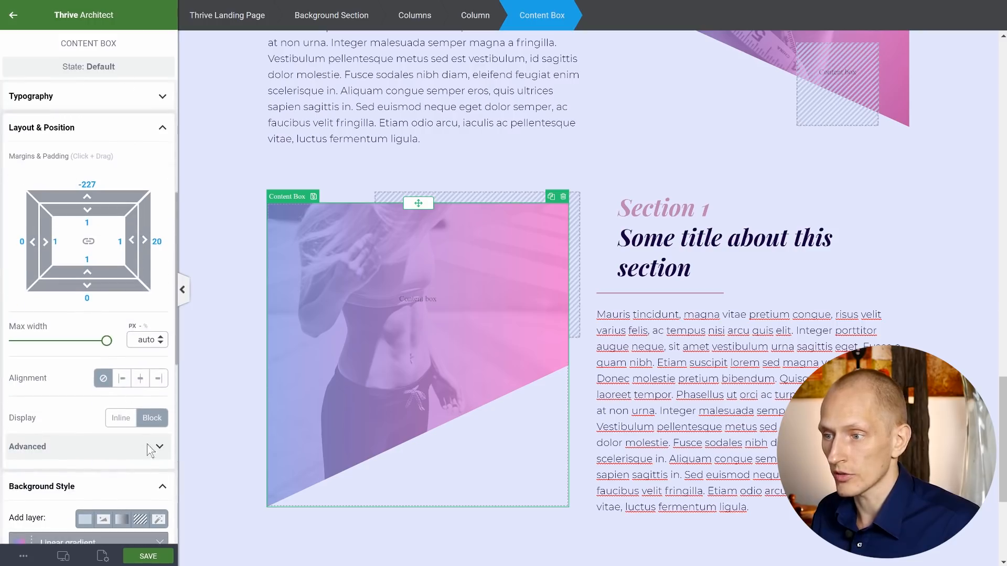
pyautogui.click(157, 446)
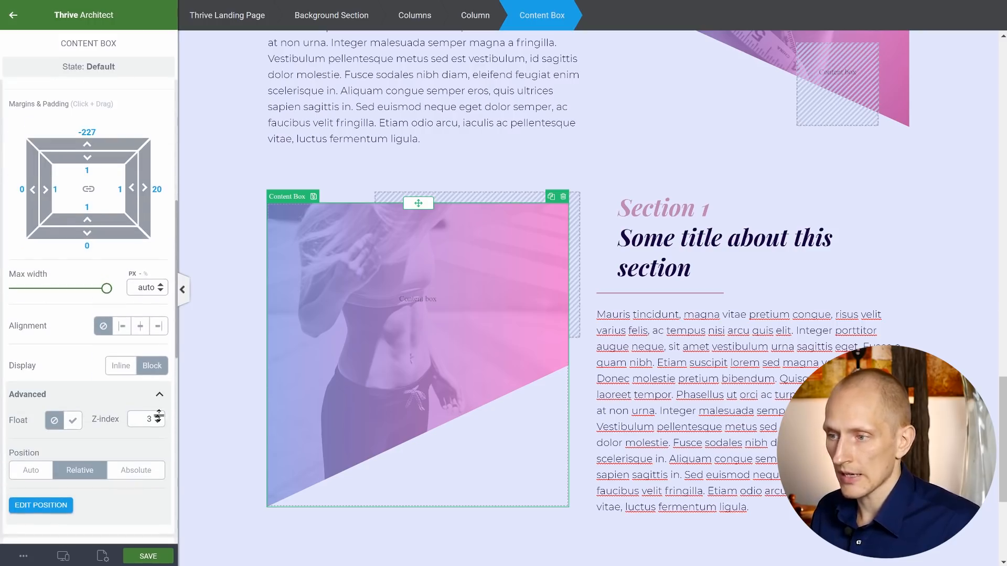
pyautogui.click(158, 418)
pyautogui.click(158, 418)
pyautogui.click(158, 418)
pyautogui.click(158, 418)
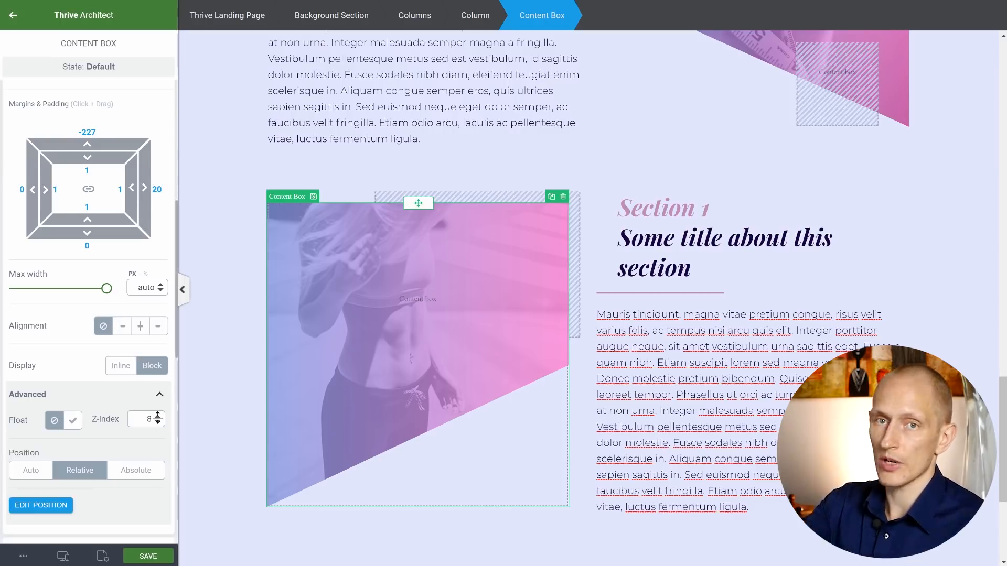
pyautogui.click(644, 180)
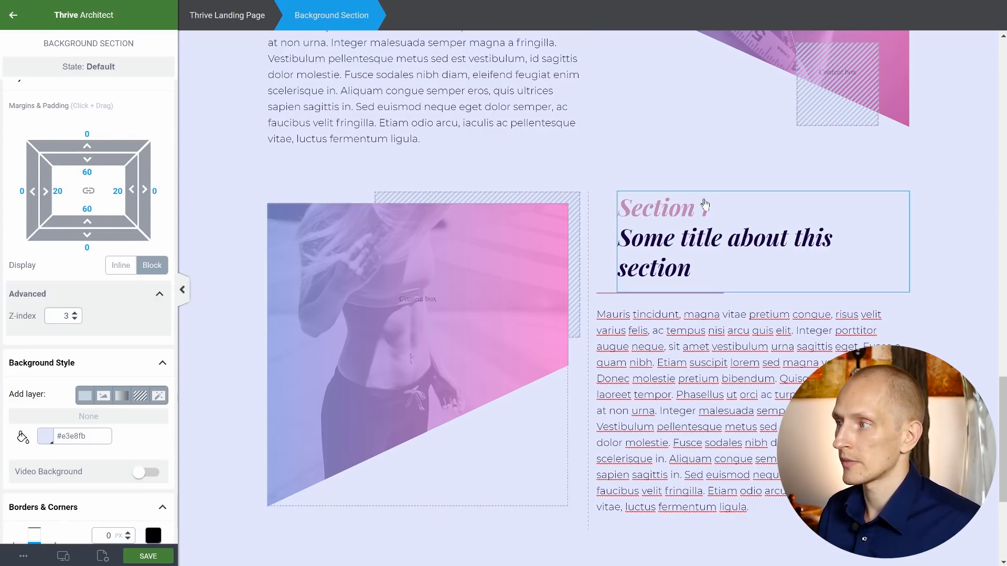
# - Examine the third row's overlapping image and striped boxes in the desktop, tablet and mobile views
pyautogui.scroll(1, 715, 206)
pyautogui.scroll(2, 714, 206)
pyautogui.scroll(-4, 715, 206)
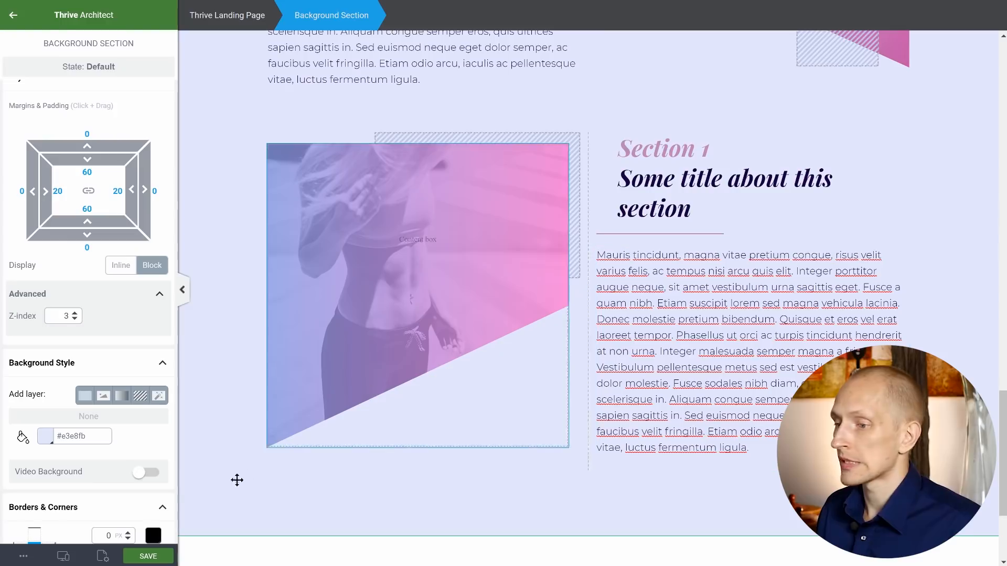
pyautogui.moveTo(63, 555)
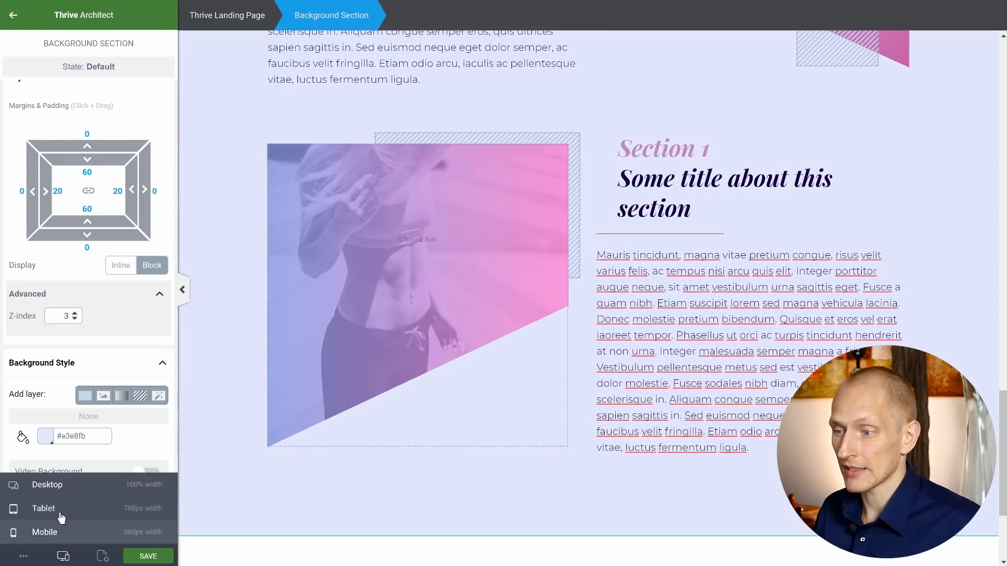
pyautogui.click(68, 511)
pyautogui.scroll(-6, 587, 241)
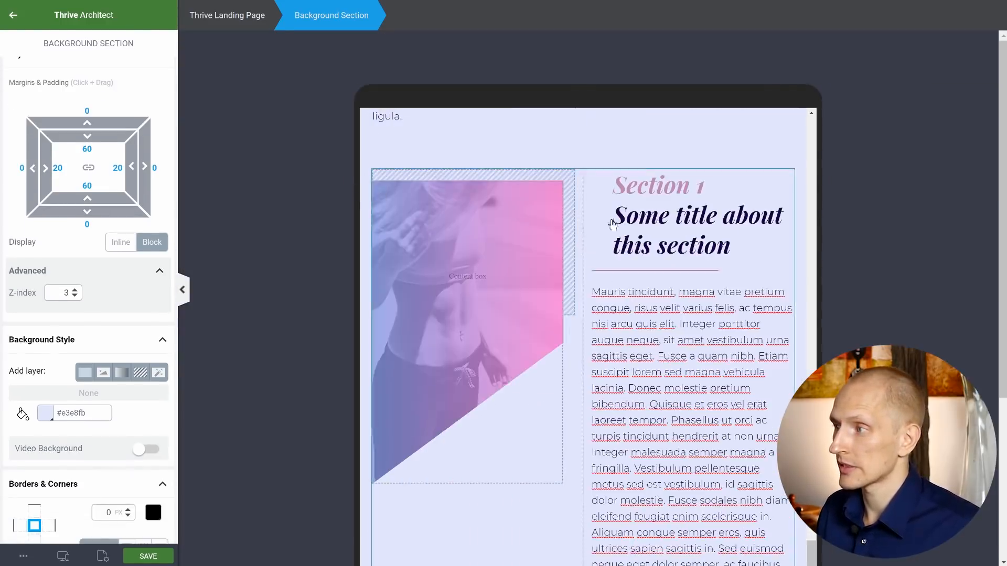
pyautogui.scroll(-4, 755, 359)
pyautogui.scroll(4, 756, 359)
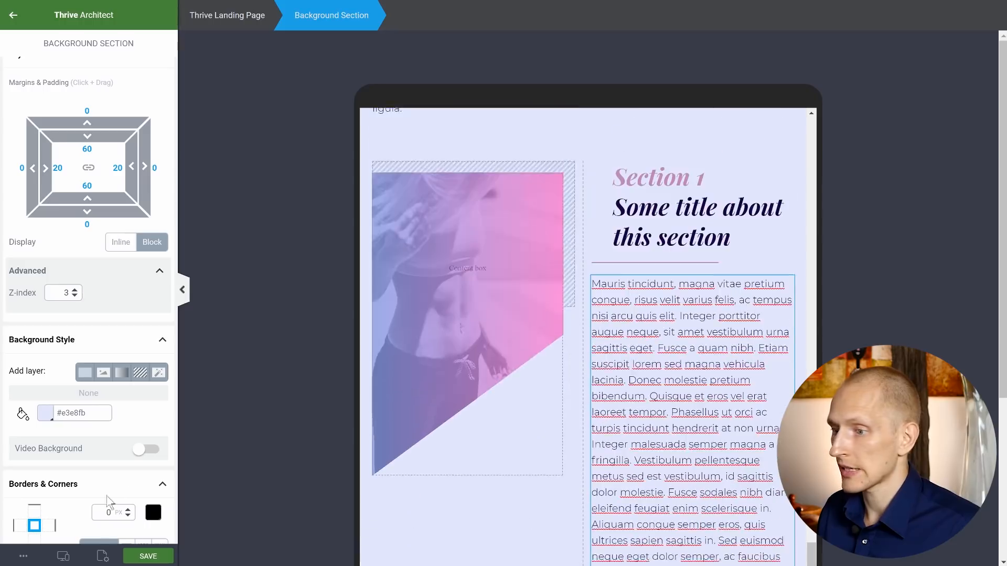
pyautogui.moveTo(63, 554)
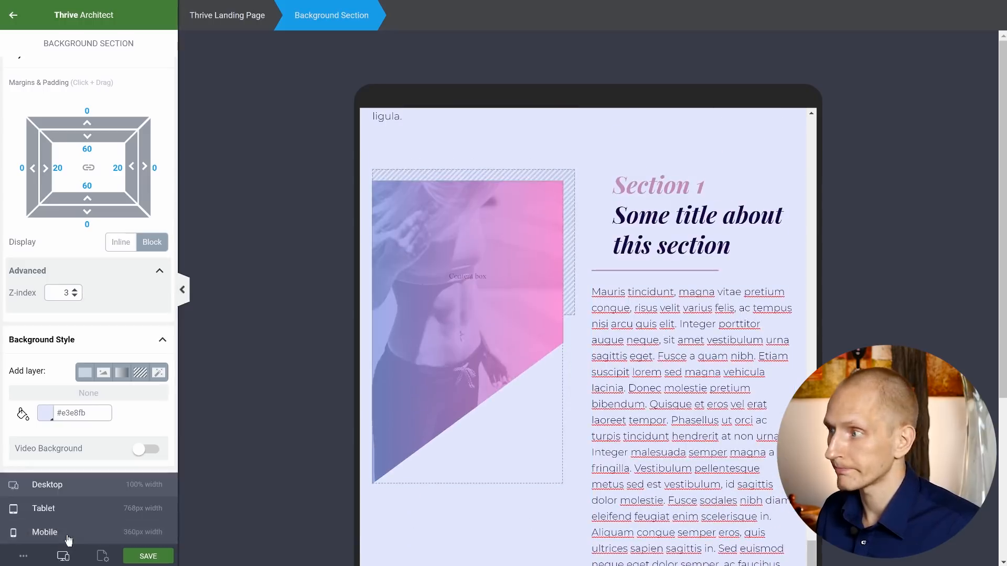
pyautogui.click(67, 529)
pyautogui.scroll(-2, 664, 250)
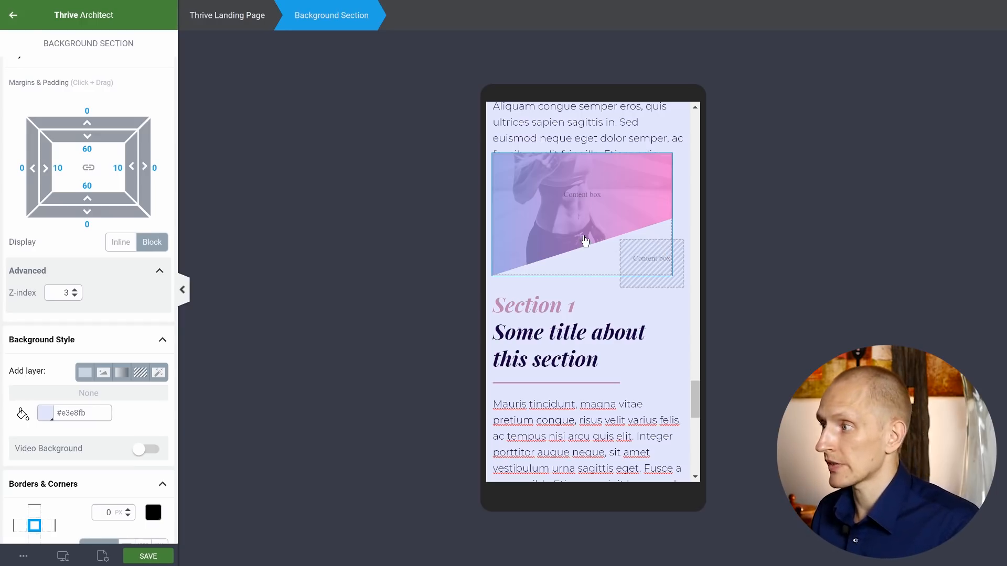
pyautogui.scroll(1, 585, 241)
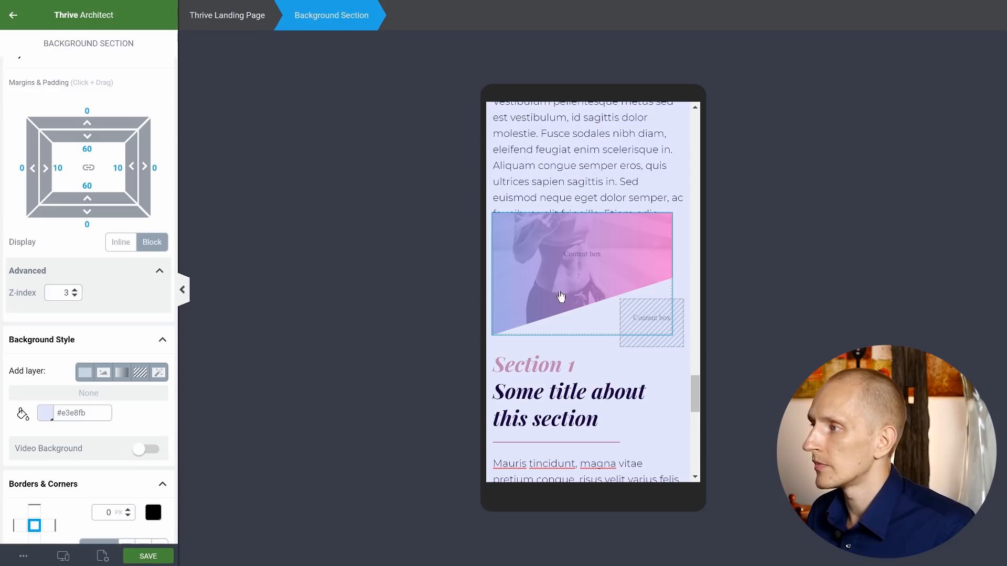
# - Set the third row's image content box to a top margin of -66 in the mobile view
pyautogui.click(561, 297)
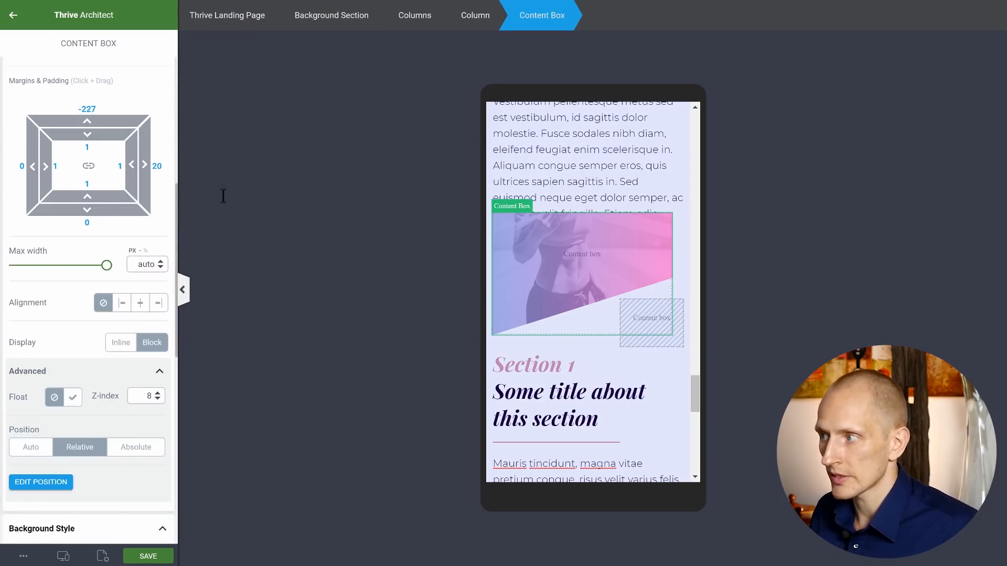
pyautogui.click(682, 350)
pyautogui.click(498, 275)
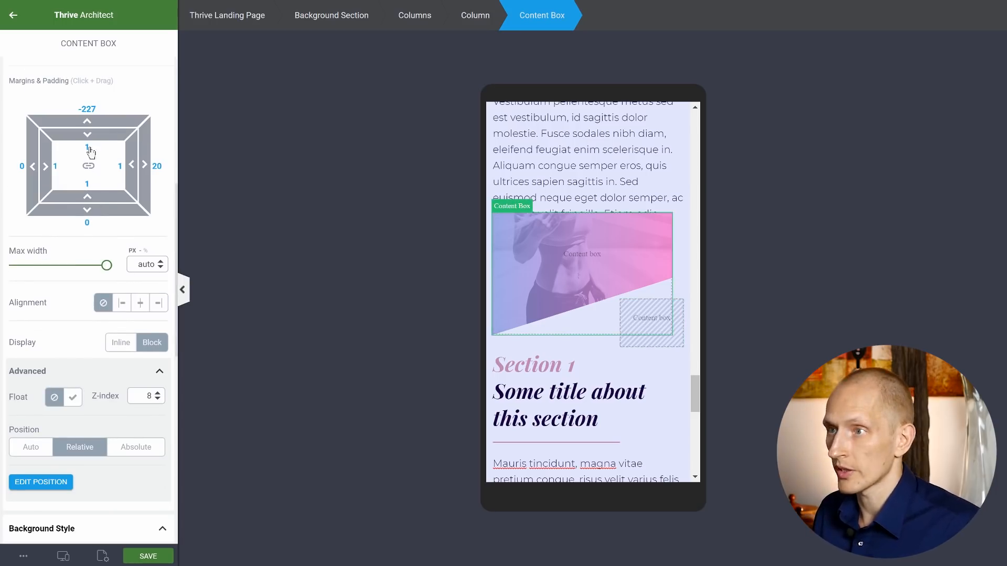
pyautogui.moveTo(90, 110); pyautogui.dragTo(88, 44)
pyautogui.moveTo(95, 468); pyautogui.dragTo(116, 277)
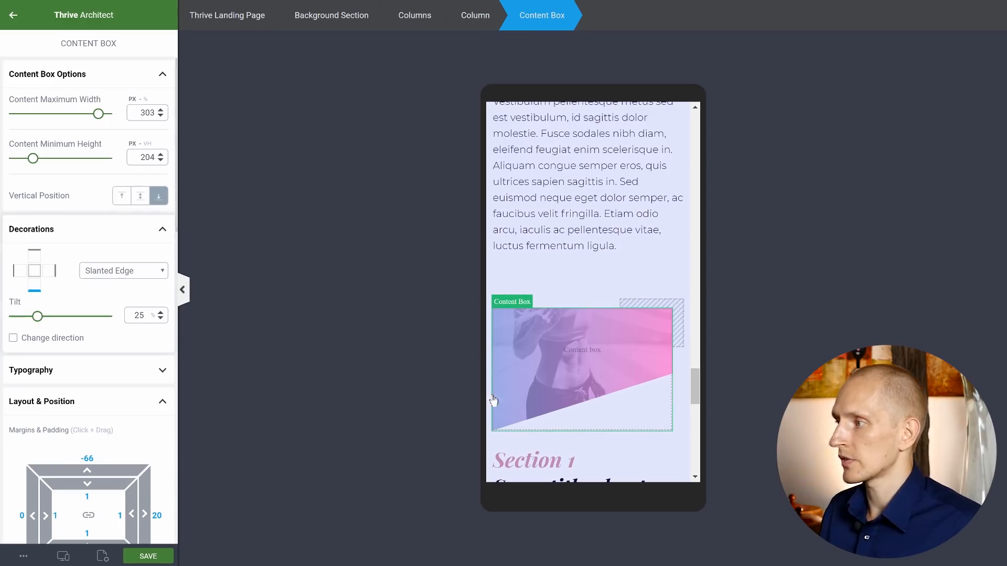
pyautogui.click(630, 249)
# - Check the spacing of the image-and-text rows in the mobile view and return to the desktop view
pyautogui.scroll(-8, 630, 257)
pyautogui.scroll(5, 630, 262)
pyautogui.scroll(-6, 630, 263)
pyautogui.scroll(7, 631, 264)
pyautogui.scroll(-10, 631, 267)
pyautogui.click(64, 554)
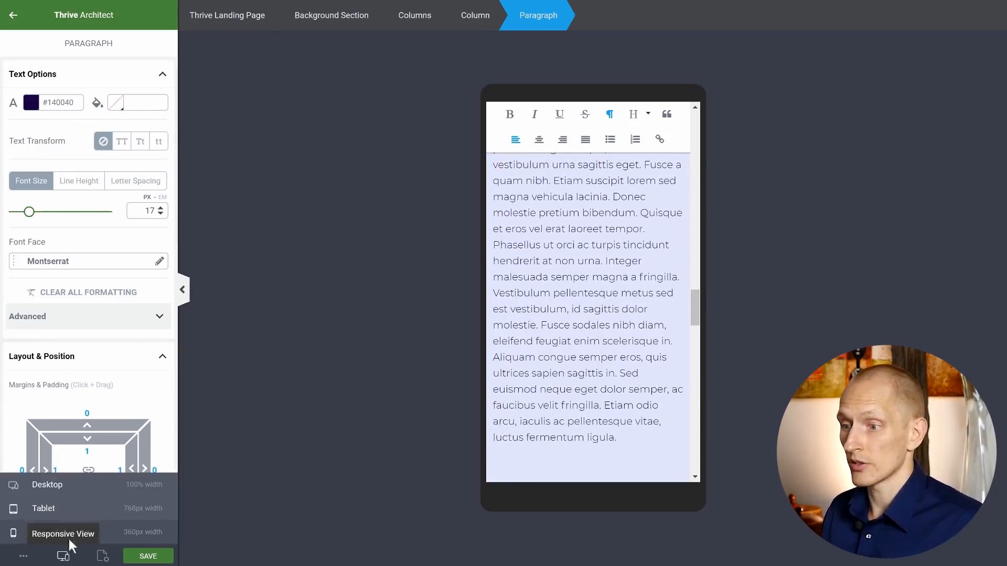
pyautogui.click(59, 492)
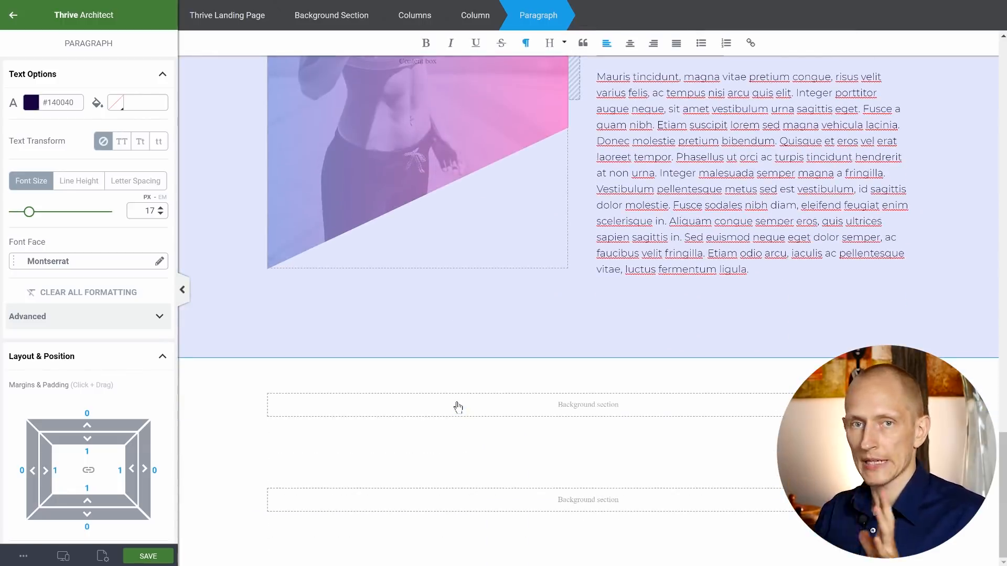
# - Insert two equal-width columns directly below the pale blue section and set their top and bottom margins to 0
pyautogui.click(12, 23)
pyautogui.moveTo(44, 233); pyautogui.dragTo(559, 353)
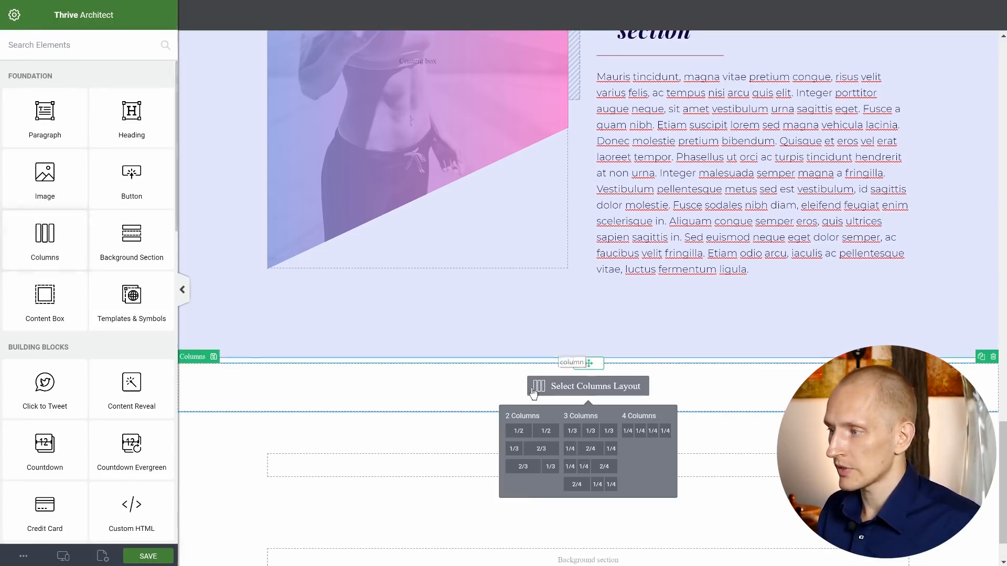
pyautogui.click(543, 431)
pyautogui.scroll(-2, 97, 423)
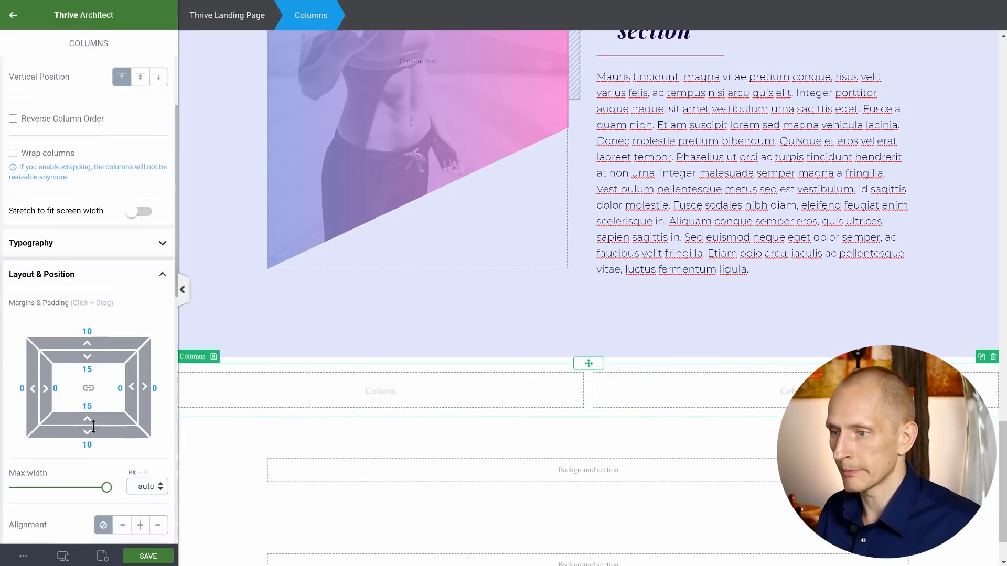
pyautogui.click(88, 388)
pyautogui.write('0')
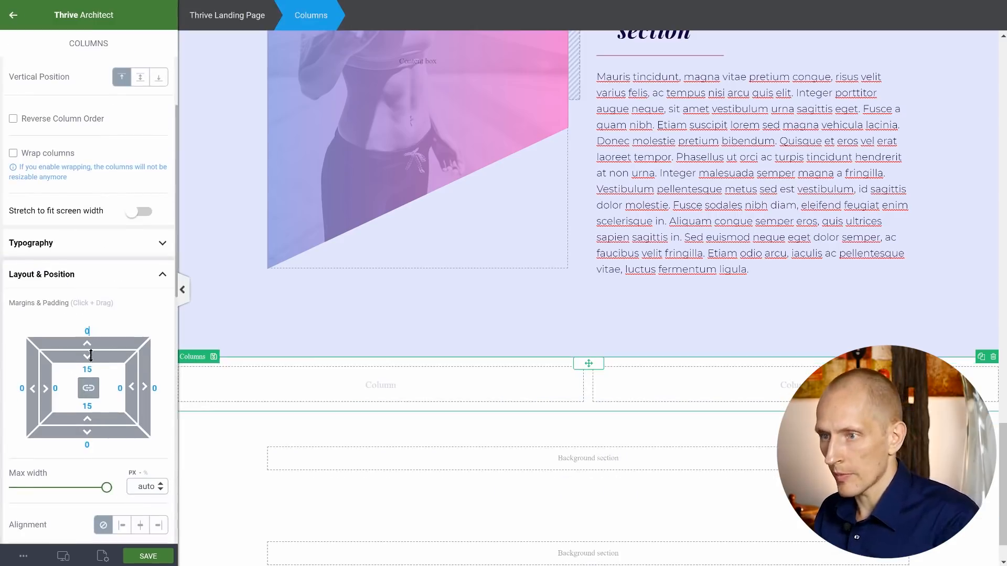
# - Set the new two-column block's top and bottom padding to 0 and its gutter width to 0 px
pyautogui.click(89, 368)
pyautogui.write('0')
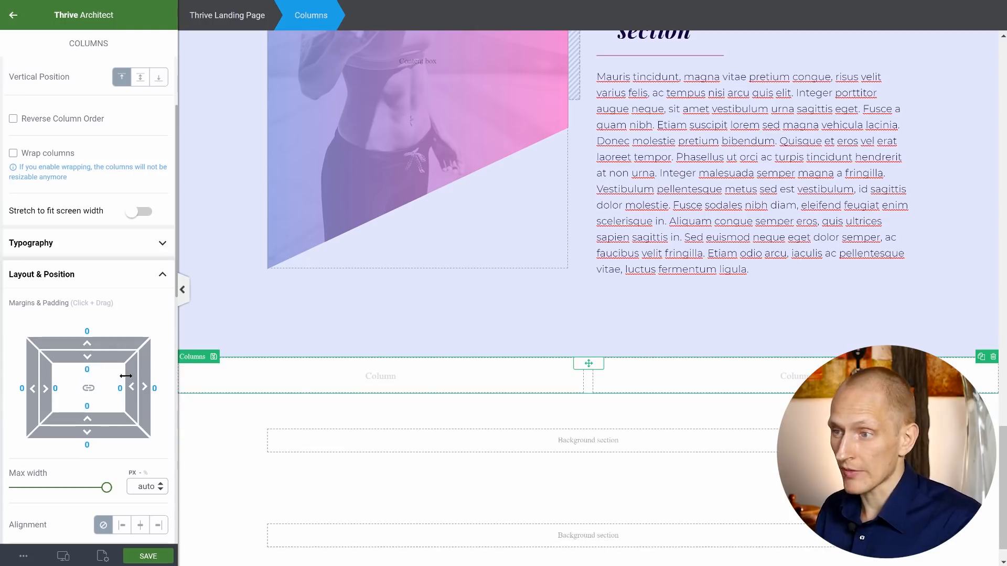
pyautogui.scroll(3, 122, 236)
pyautogui.doubleClick(142, 113)
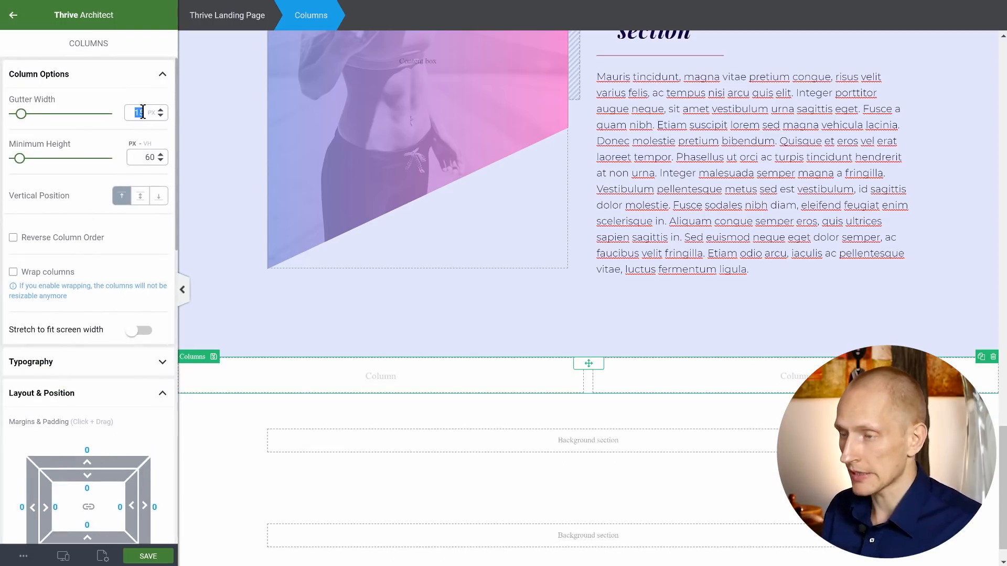
pyautogui.write('0')
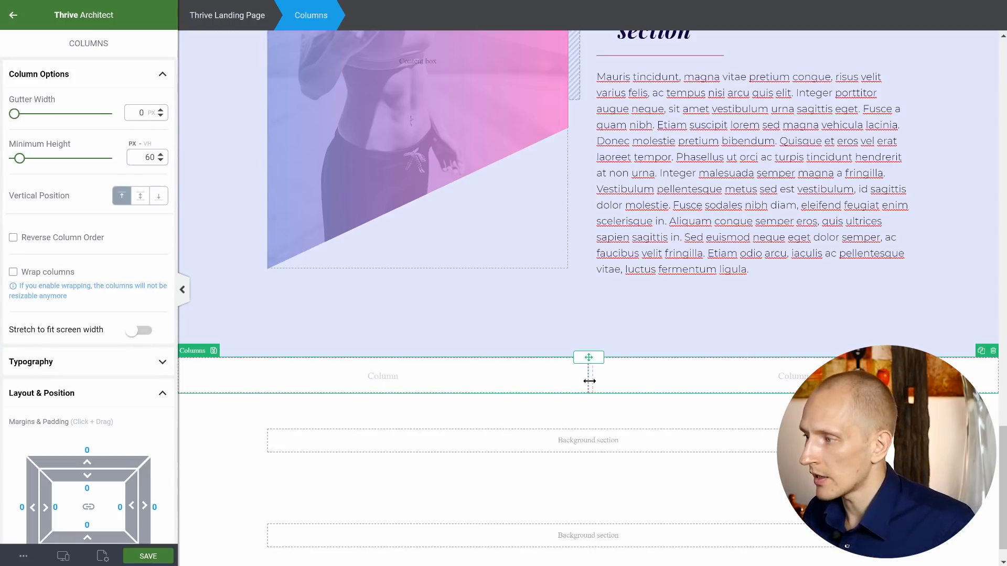
# - Widen the first column to about three-fifths of the row and fill its background with dark blue #160b60
pyautogui.moveTo(611, 381); pyautogui.dragTo(685, 387)
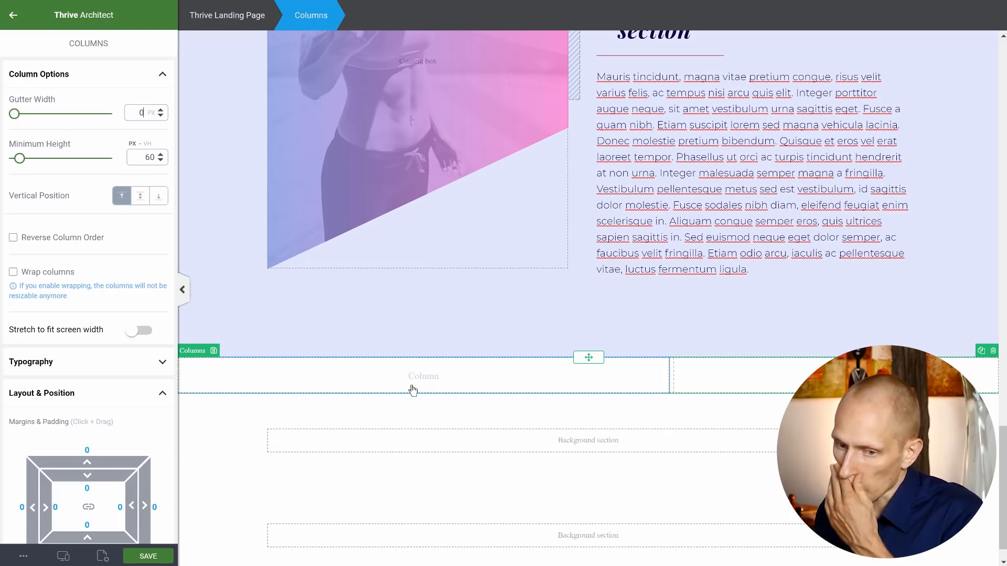
pyautogui.click(329, 381)
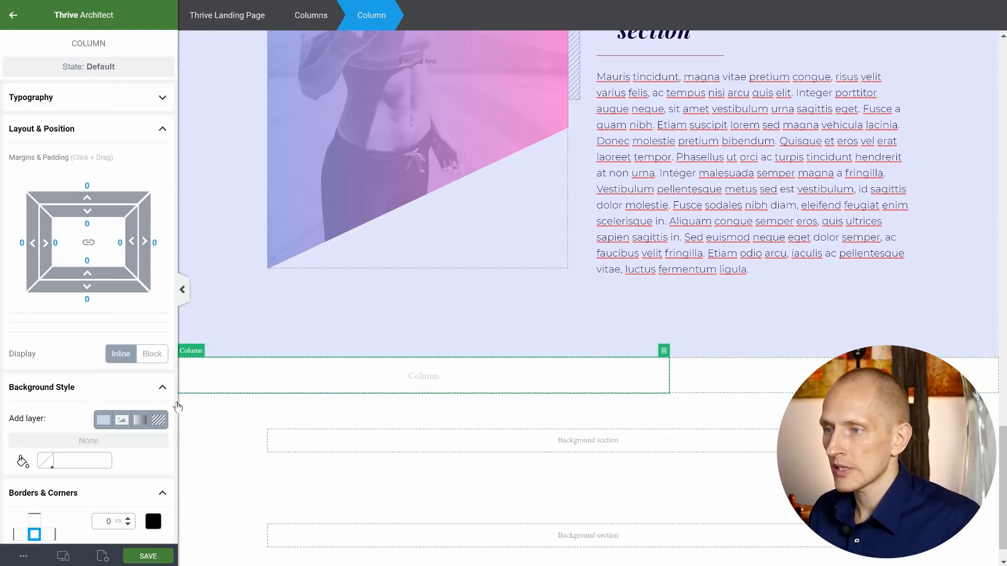
pyautogui.scroll(-4, 89, 385)
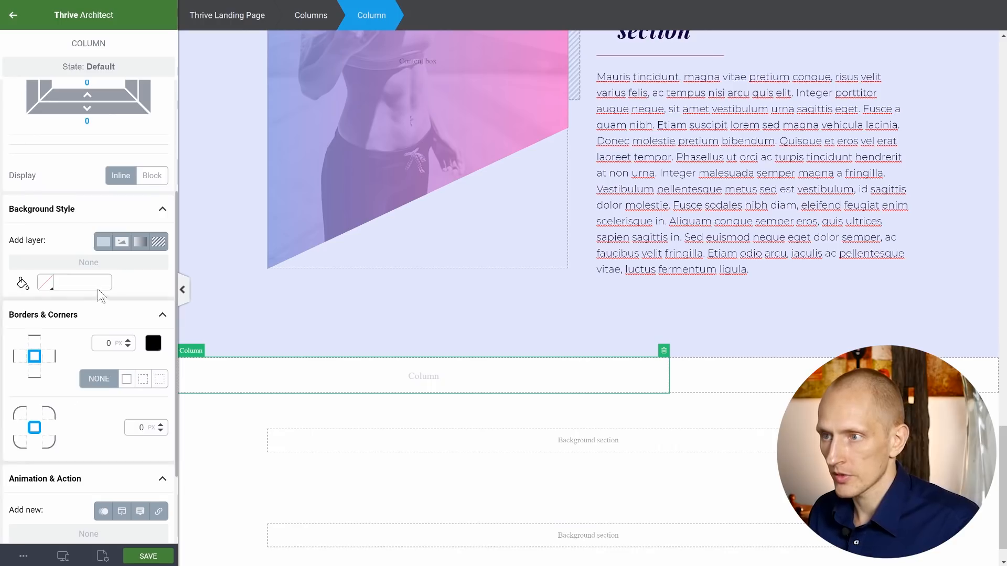
pyautogui.click(43, 285)
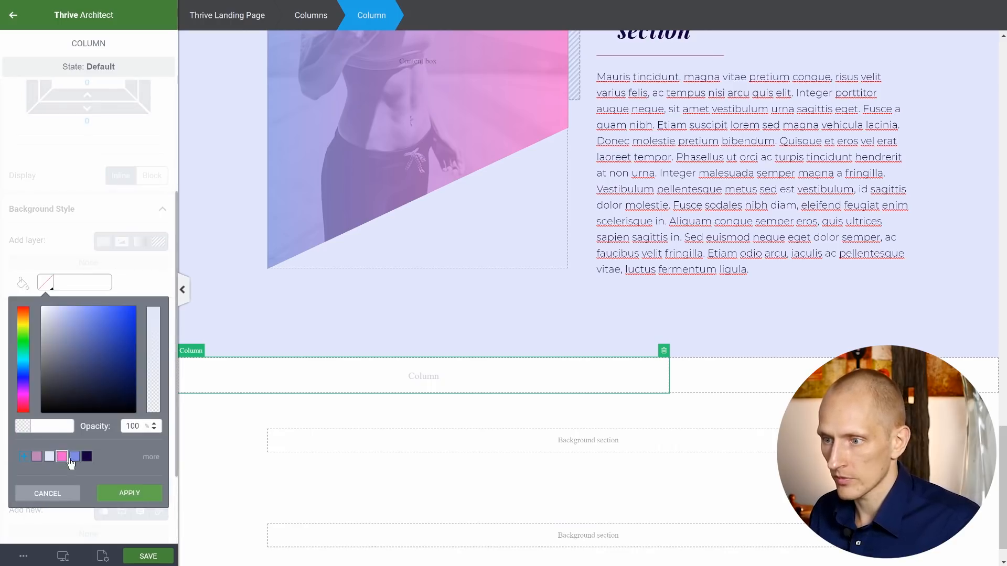
pyautogui.click(87, 459)
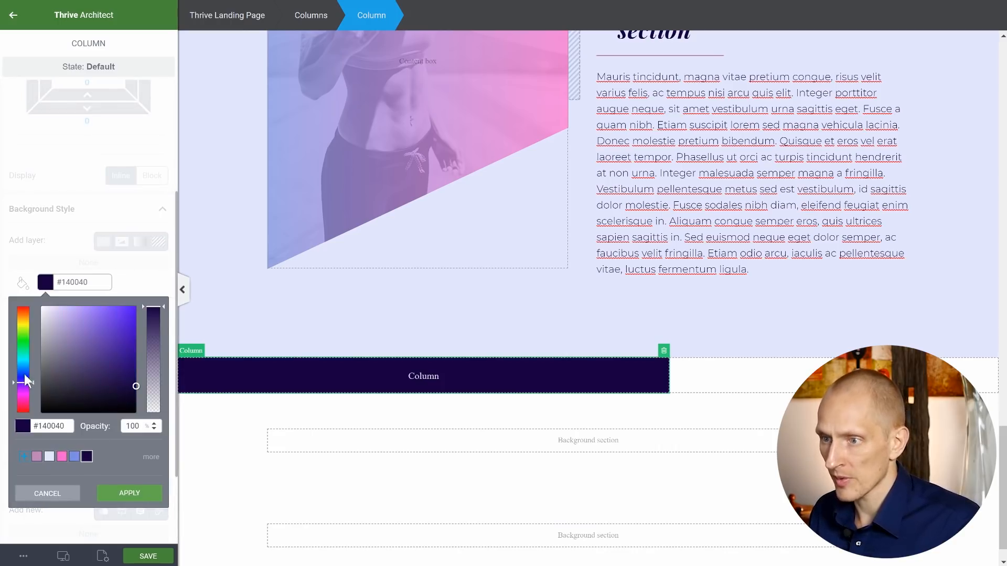
pyautogui.click(28, 379)
pyautogui.click(125, 374)
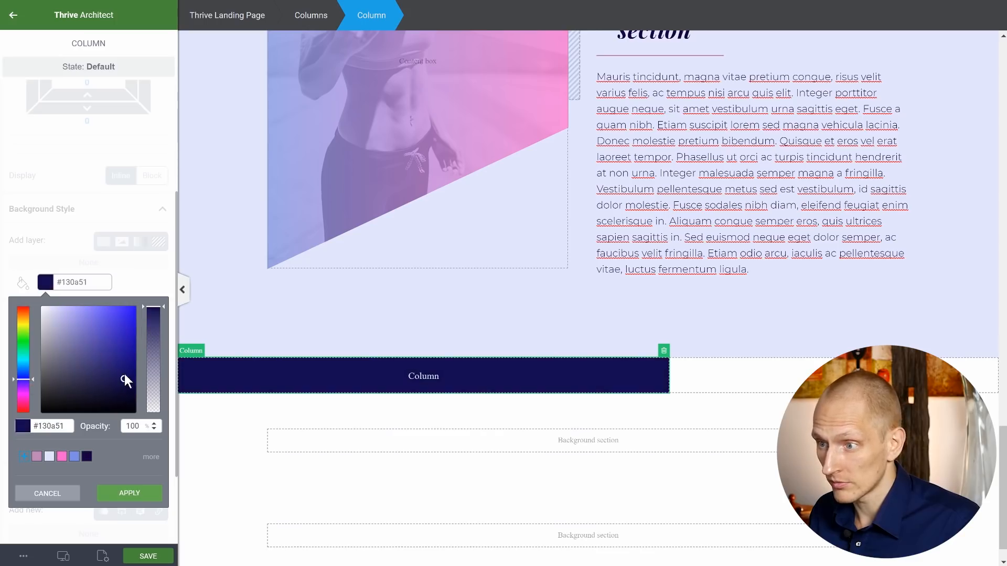
pyautogui.click(144, 496)
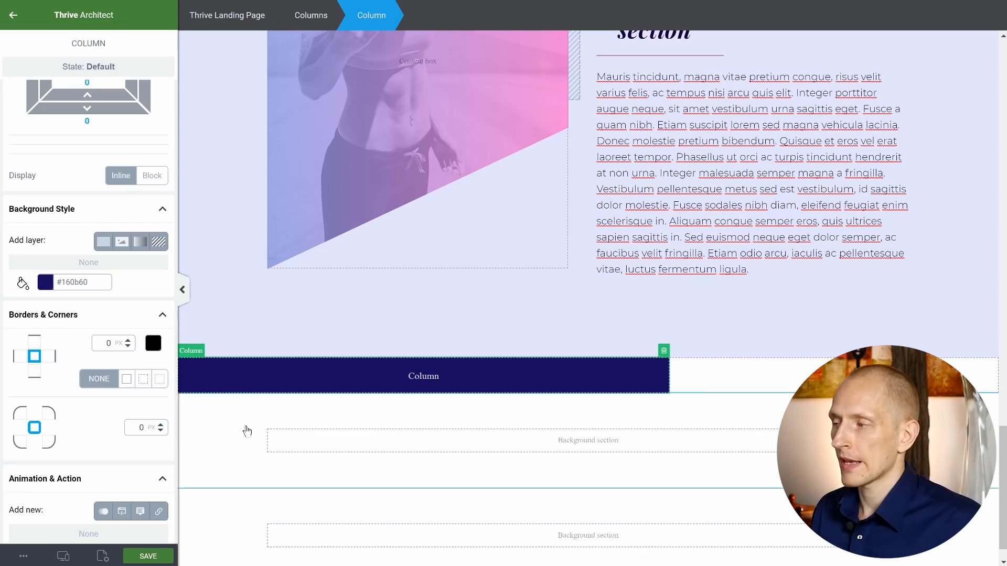
# - Set the dark blue column's text color to white (#ffffff)
pyautogui.scroll(3, 42, 305)
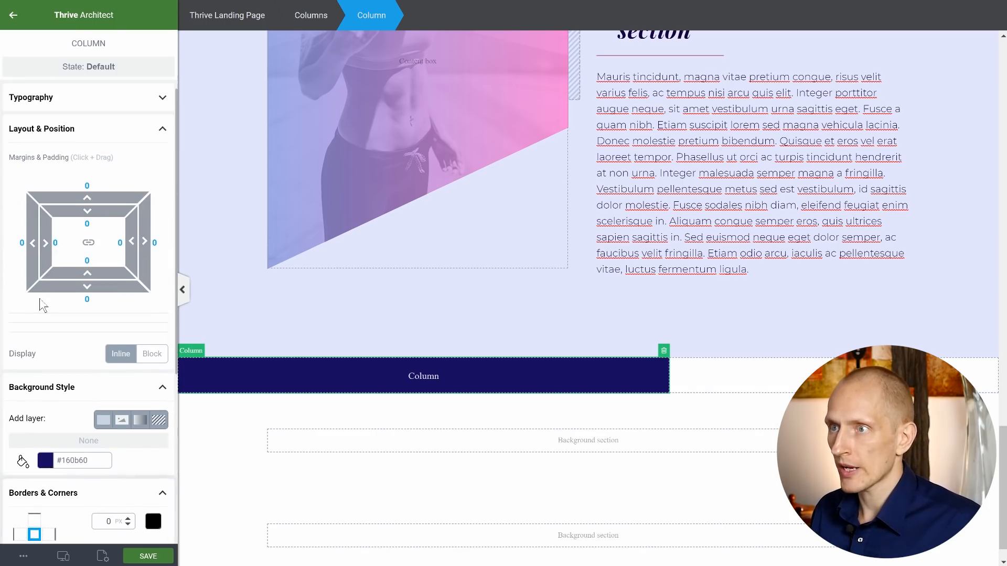
pyautogui.click(22, 98)
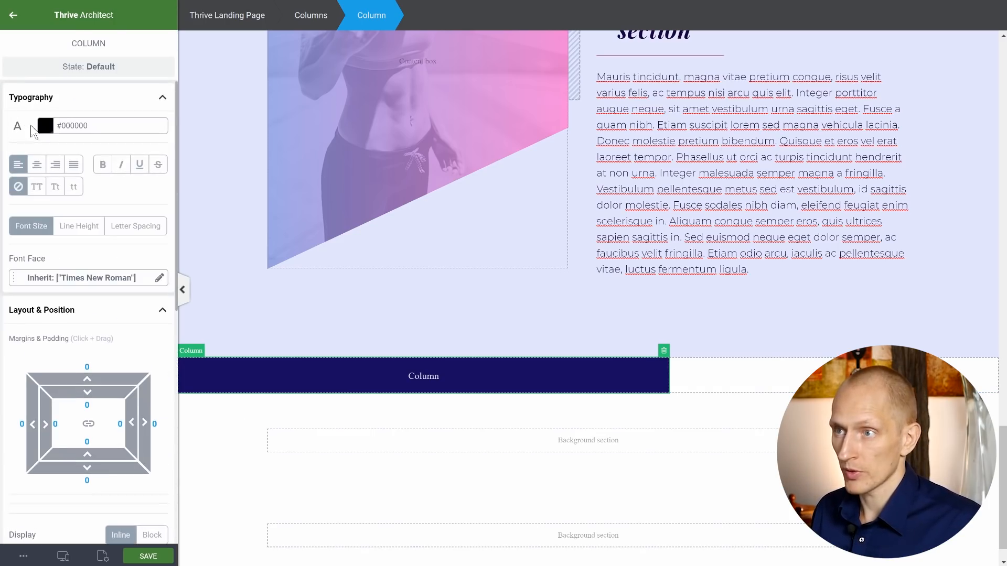
pyautogui.click(42, 130)
pyautogui.moveTo(48, 155); pyautogui.dragTo(31, 136)
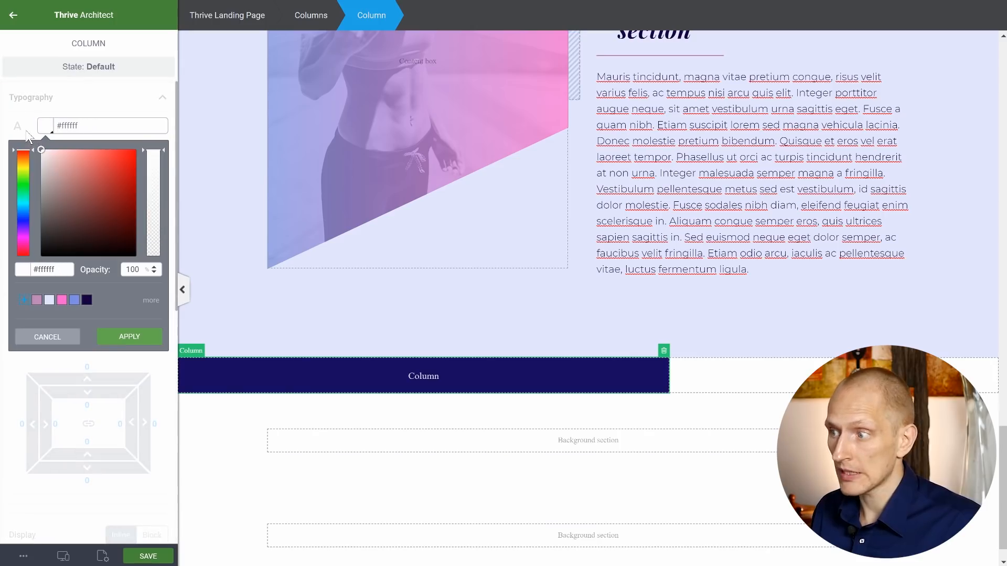
pyautogui.click(124, 337)
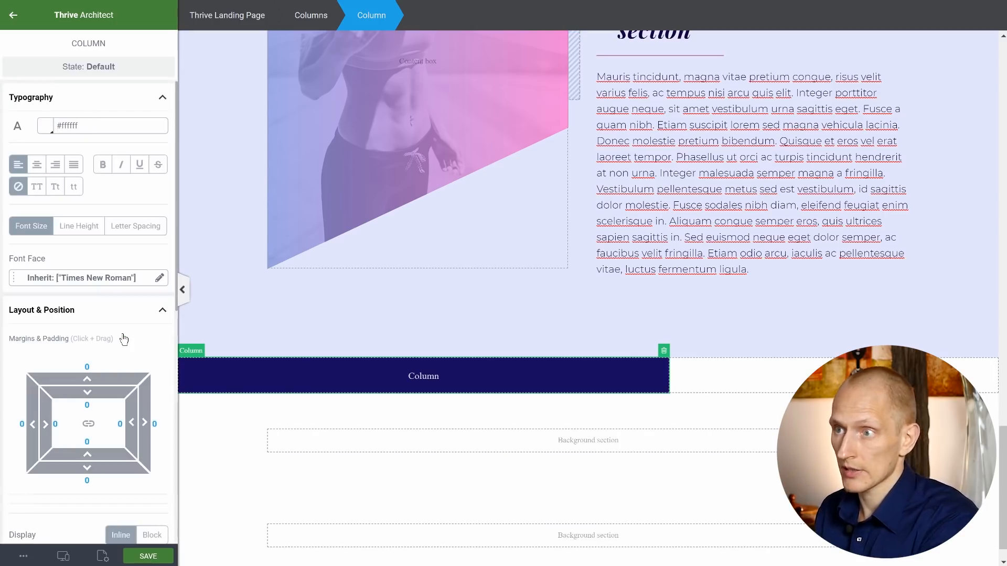
pyautogui.click(115, 105)
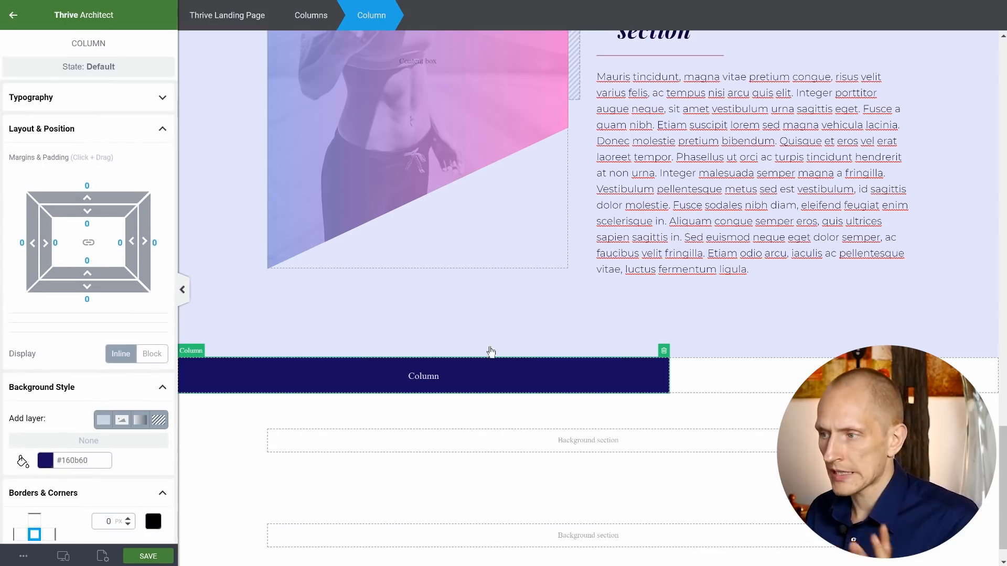
# - Insert a content box into the dark blue column and set the column's left padding to 20
pyautogui.click(12, 17)
pyautogui.moveTo(37, 292); pyautogui.dragTo(411, 371)
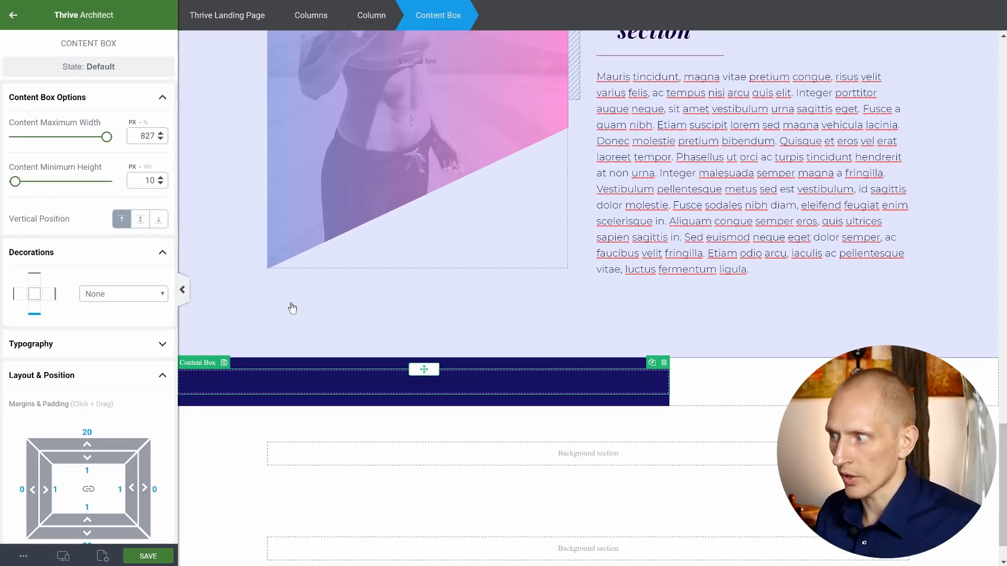
pyautogui.scroll(-3, 135, 283)
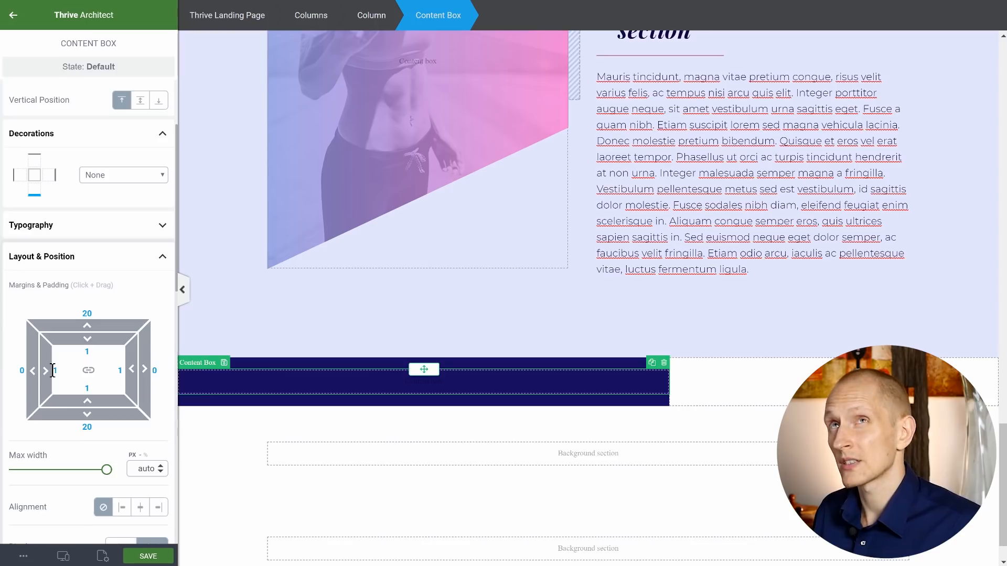
pyautogui.click(249, 366)
pyautogui.click(55, 124)
pyautogui.write('20')
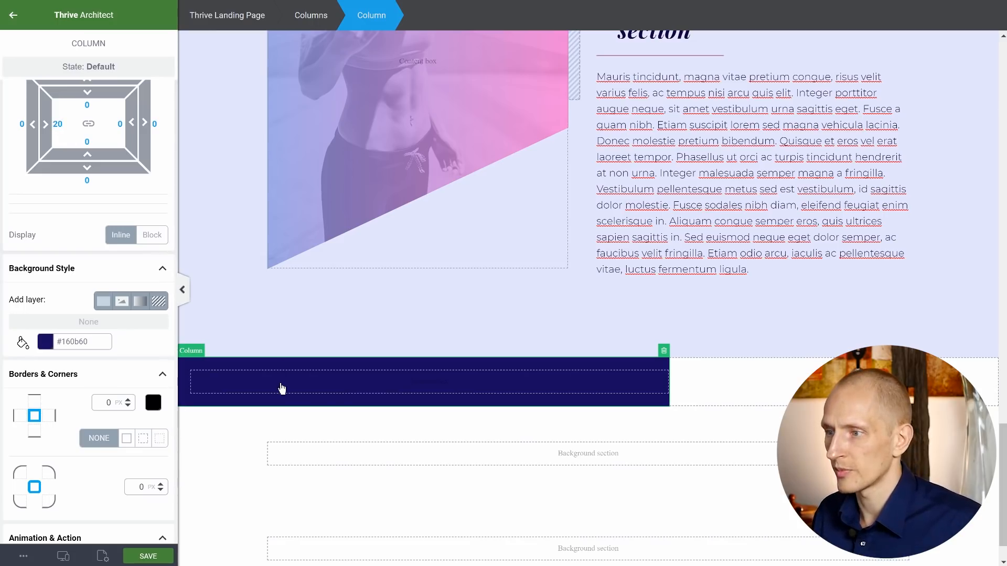
# - Align the content box to the right of the dark blue column and limit its maximum width to 676 px
pyautogui.click(282, 388)
pyautogui.scroll(-2, 115, 370)
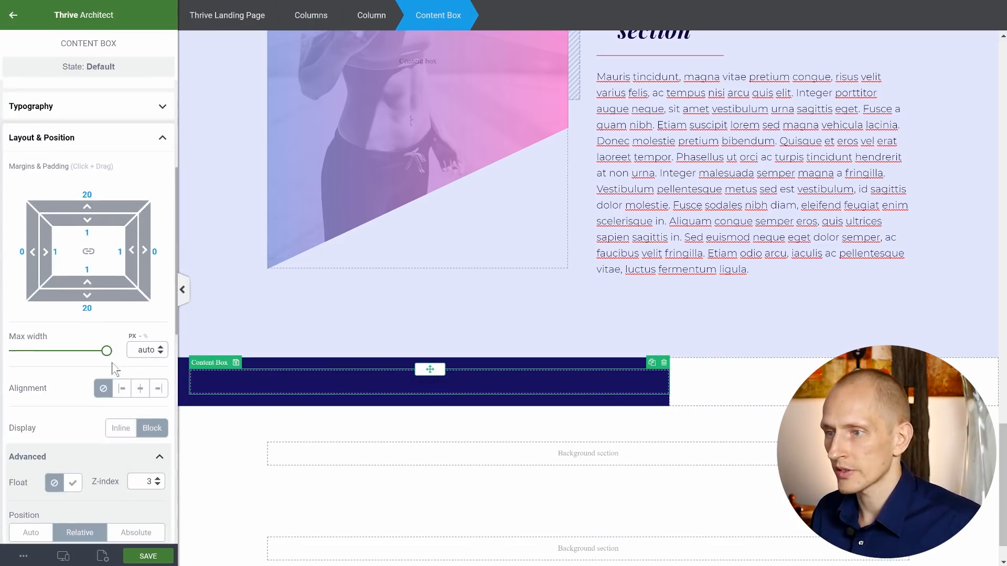
pyautogui.click(158, 388)
pyautogui.moveTo(92, 356)
pyautogui.mouseDown()
pyautogui.moveTo(80, 353)
pyautogui.moveTo(89, 356)
pyautogui.mouseUp()
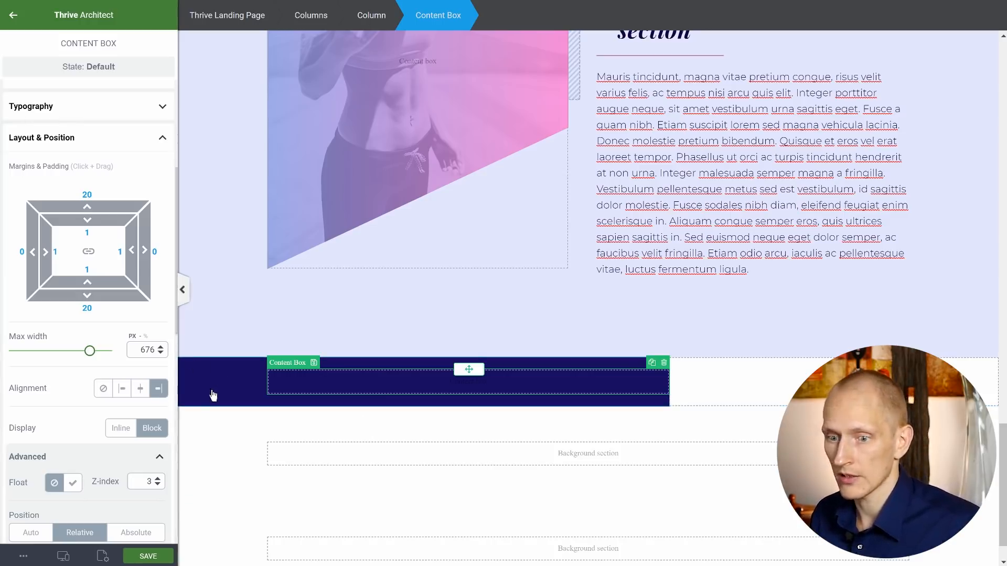
# - Add a heading reading "Testimonial or Author Section" inside the dark blue column's content box
pyautogui.click(13, 17)
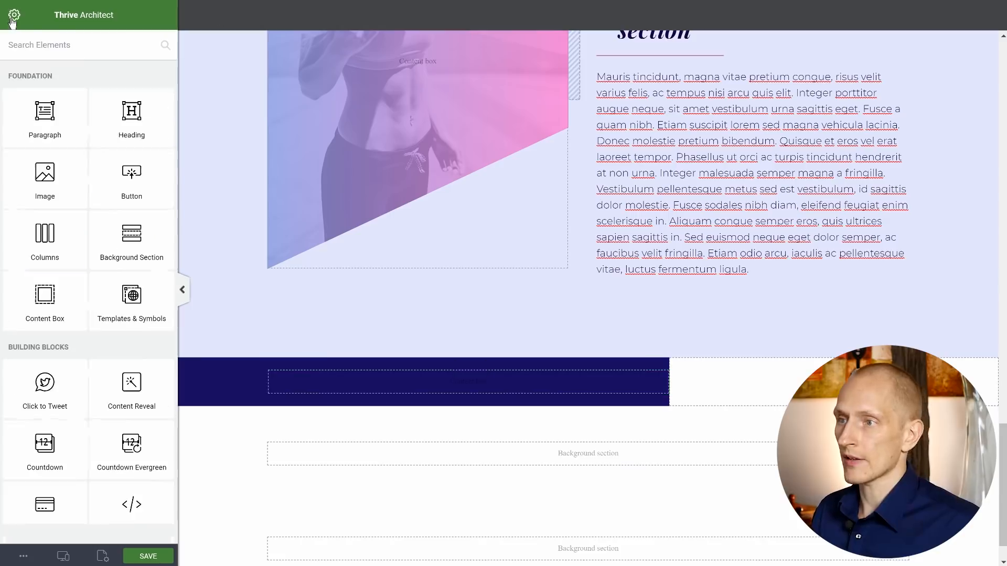
pyautogui.moveTo(131, 117); pyautogui.dragTo(393, 386)
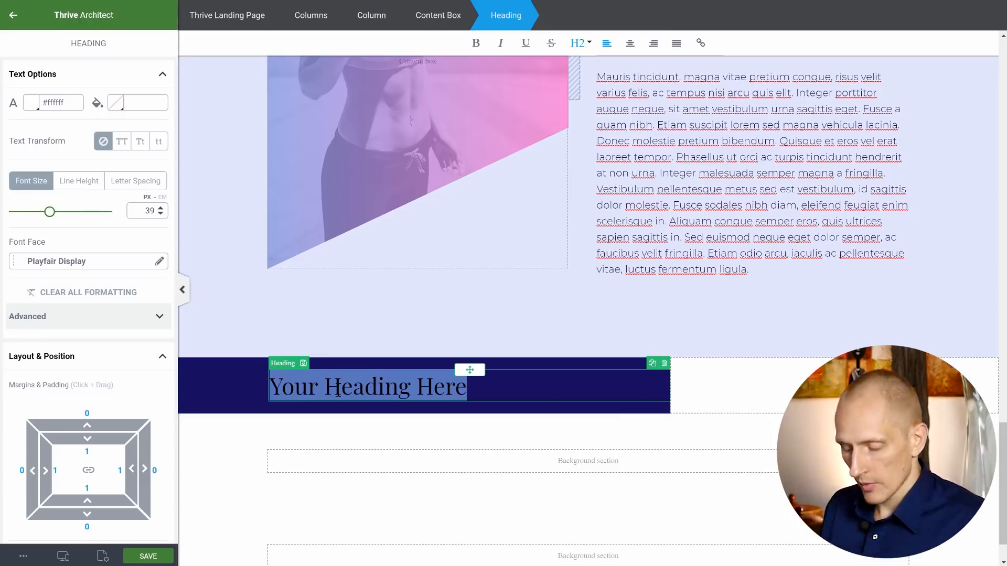
pyautogui.write('Testimonial or Aut')
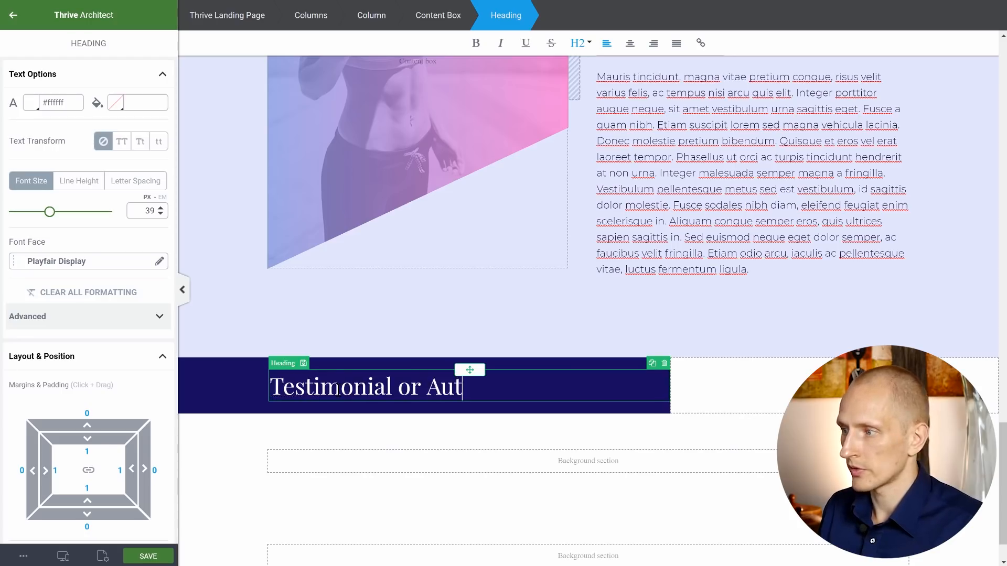
pyautogui.write('hor Section')
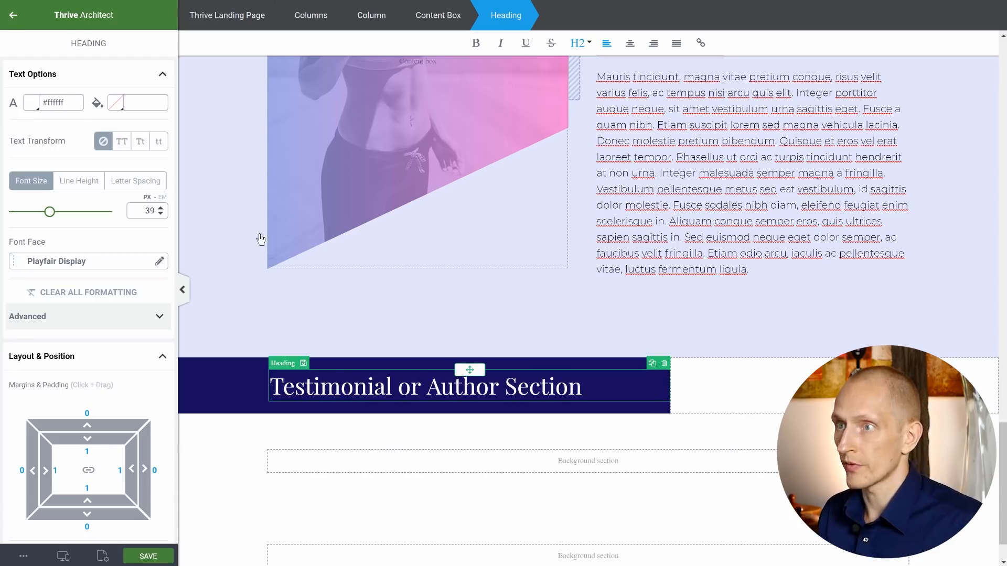
# - Add a paragraph below the heading with the "Mauris tincidunt" placeholder text, cut off after "Sed euismod neque eget dolor"
pyautogui.click(14, 14)
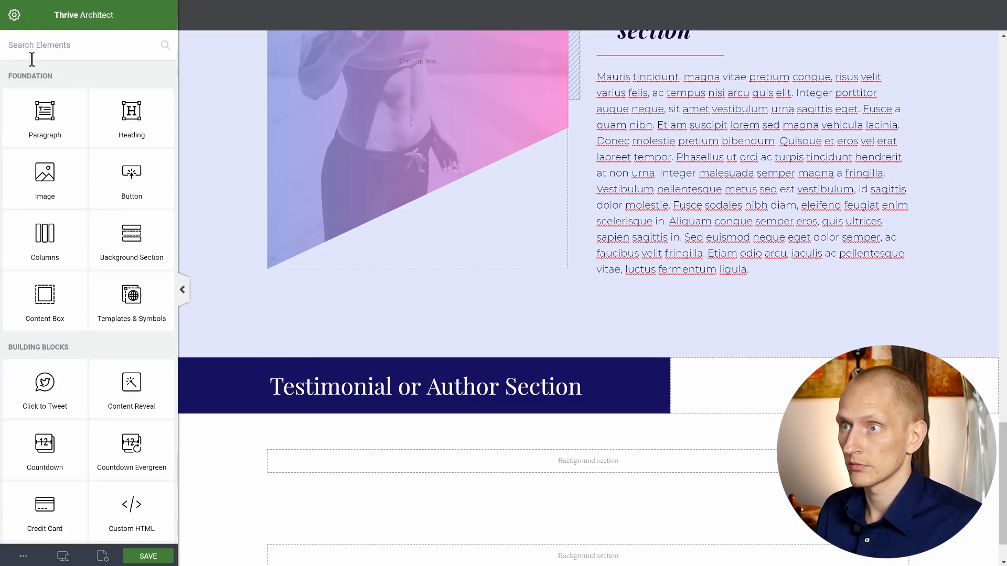
pyautogui.moveTo(45, 112); pyautogui.dragTo(350, 398)
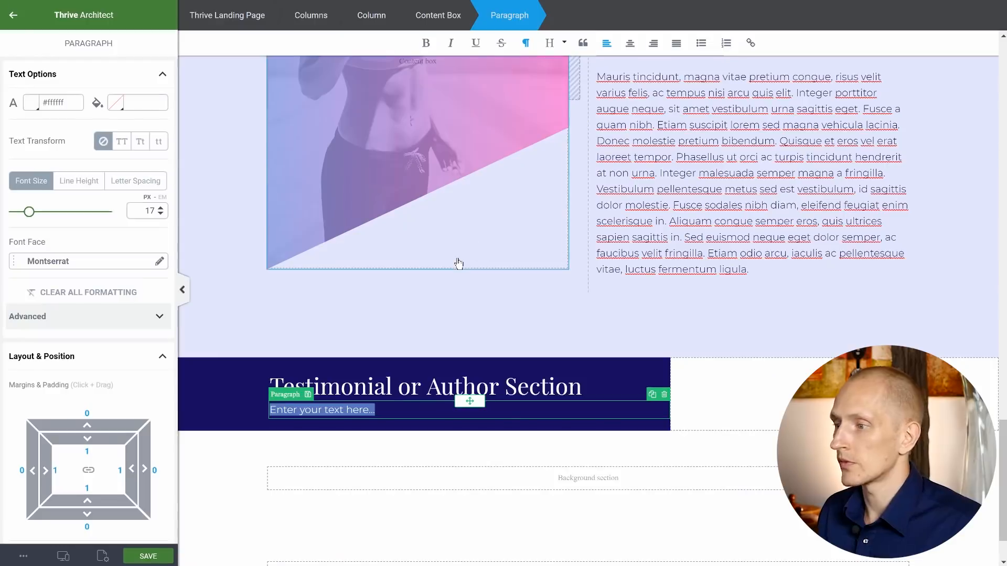
pyautogui.write('Mauris tincidunt, magna vitae pretium congue, risus velit varius felis, ac tempus nisi arcu quis elit. Integer porttitor augue neque, sit amet vestibulum urna sagittis eget. Fusce a quam nibh. Etiam suscipit lorem sed magna vehicula lacinia. Donec molestie pretium bibendum. Quisque et eros vel erat laoreet tempor. Phasellus ut orci ac turpis tincidunt hendrerit at non urna. Integer malesuada semper magna a fringilla. Vestibulum pellentesque metus sed est vestibulum, id sagittis dolor molestie. Fusce sodales nibh diam, eleifend feugiat enim scelerisque in. Aliquam congue semper eros, quis ultrices sapien sagittis in. Sed euismod neque eget dolor semper, ac faucibus velit fringilla. Etiam odio arcu, iaculis ac pellentesque vitae, luctus fermentum ligula.')
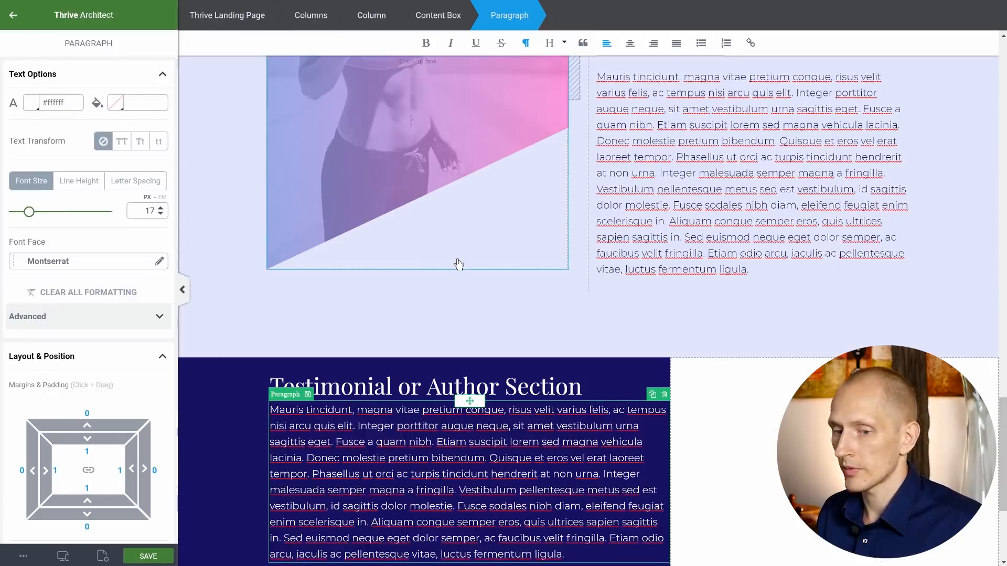
pyautogui.scroll(-3, 458, 264)
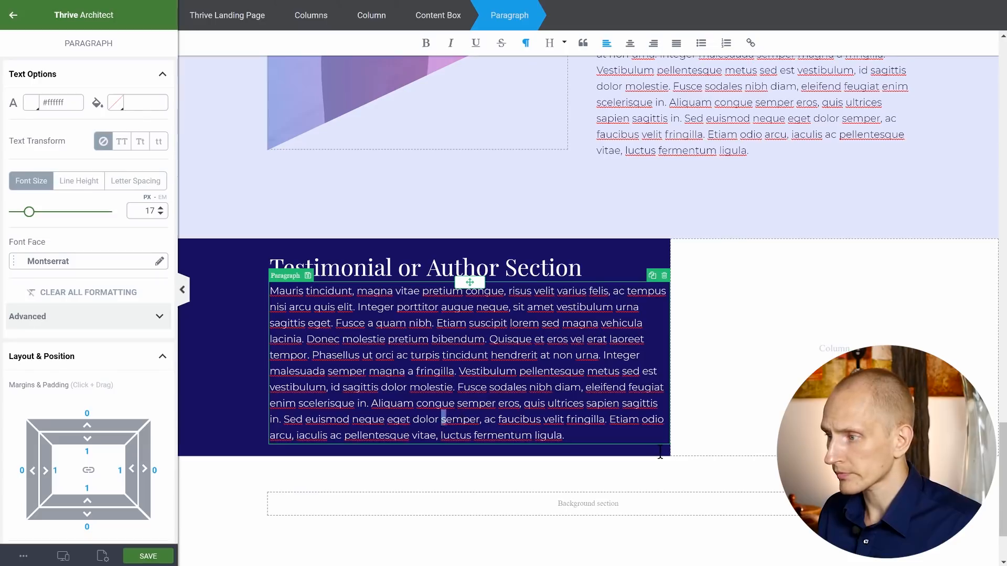
pyautogui.moveTo(660, 452); pyautogui.dragTo(661, 454)
pyautogui.press('BackSpace')
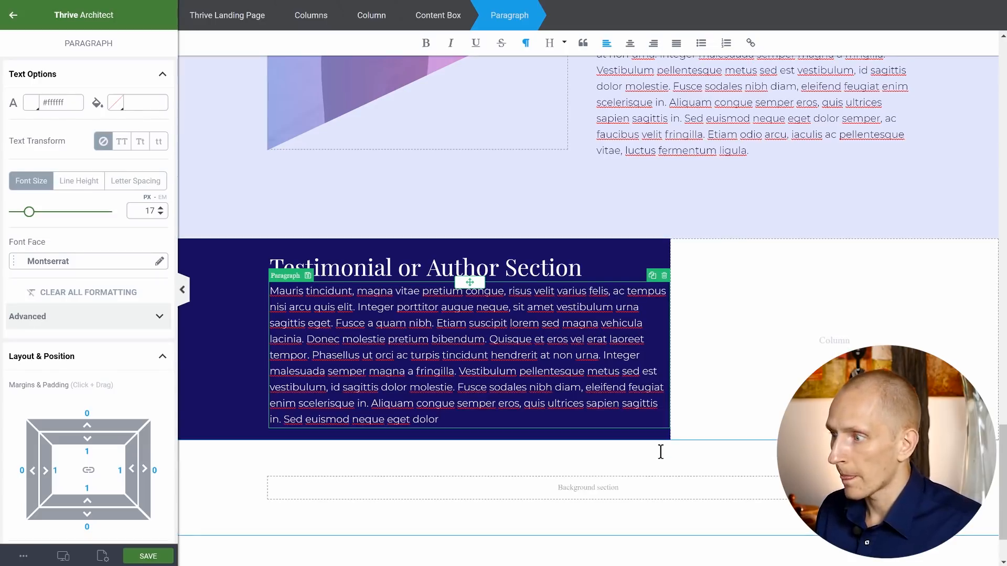
# - Set the bottom margin of the "Testimonial or Author Section" heading to 25
pyautogui.click(354, 268)
pyautogui.scroll(-3, 88, 406)
pyautogui.moveTo(88, 406); pyautogui.dragTo(88, 424)
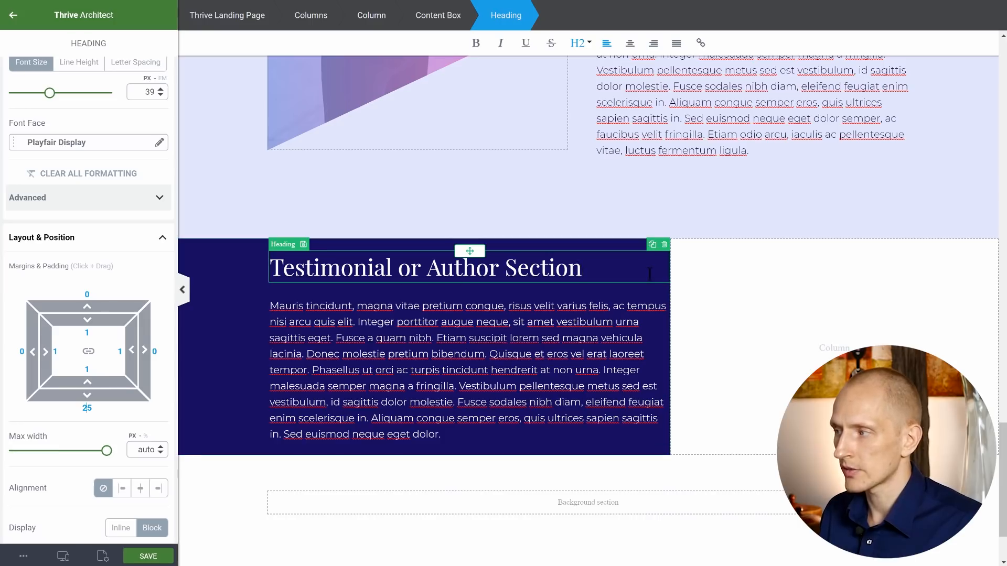
# - Open the dark blue column's right padding value for editing
pyautogui.click(372, 18)
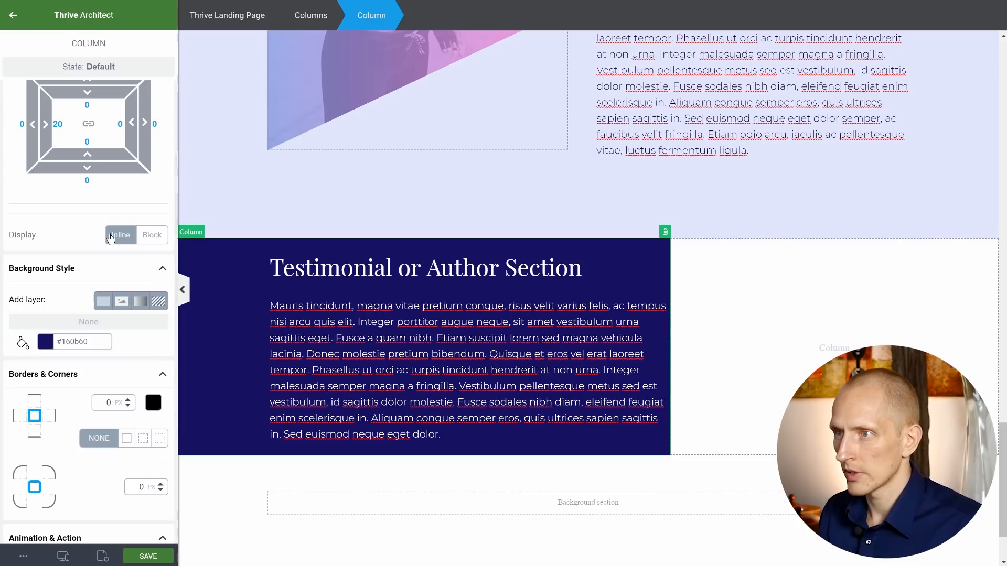
pyautogui.click(119, 124)
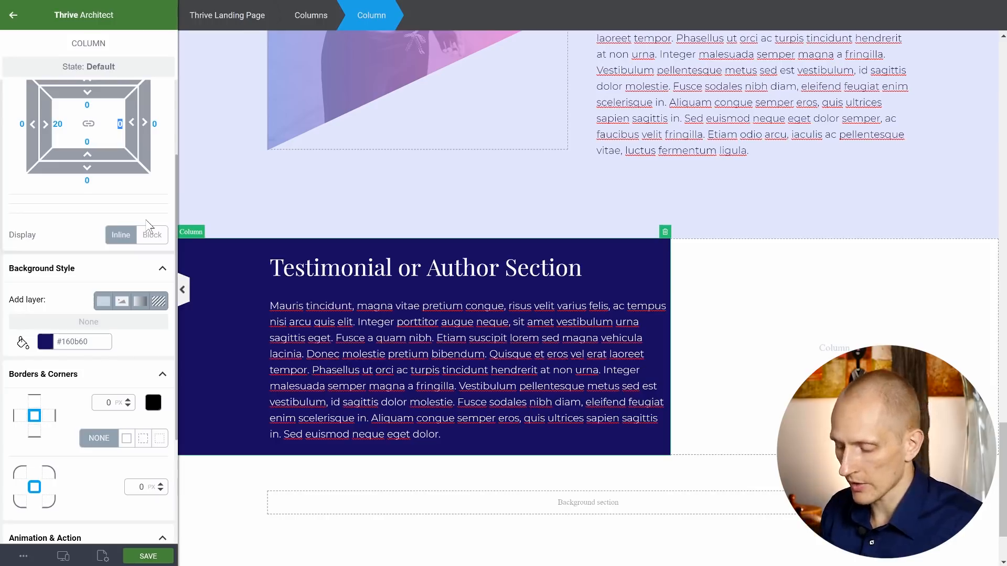
# - Set the dark blue column's right padding to 80 and the maximum width of its text content box to about 601 px
pyautogui.write('80')
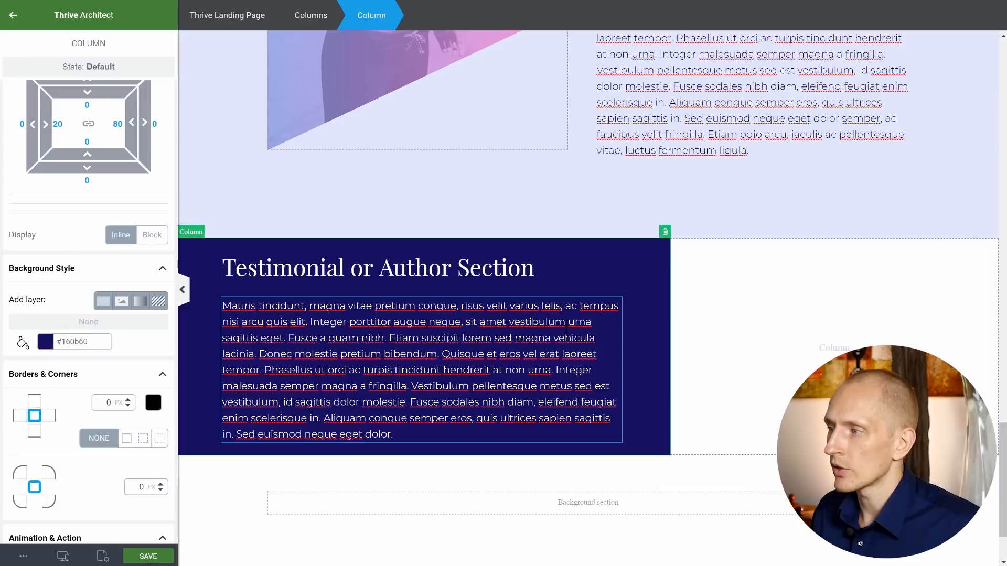
pyautogui.click(457, 348)
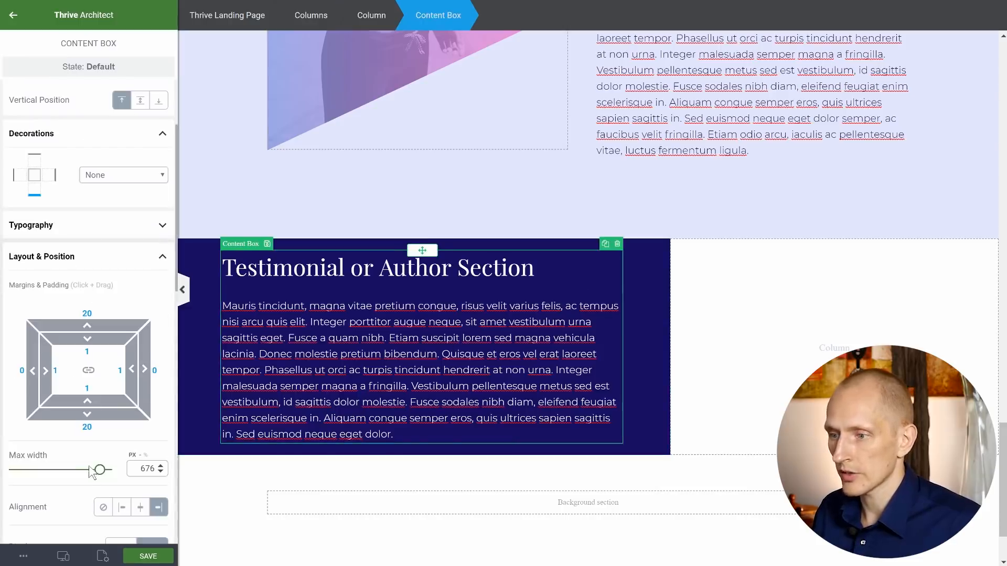
pyautogui.moveTo(99, 470)
pyautogui.mouseDown()
pyautogui.moveTo(81, 471)
pyautogui.moveTo(91, 472)
pyautogui.mouseUp()
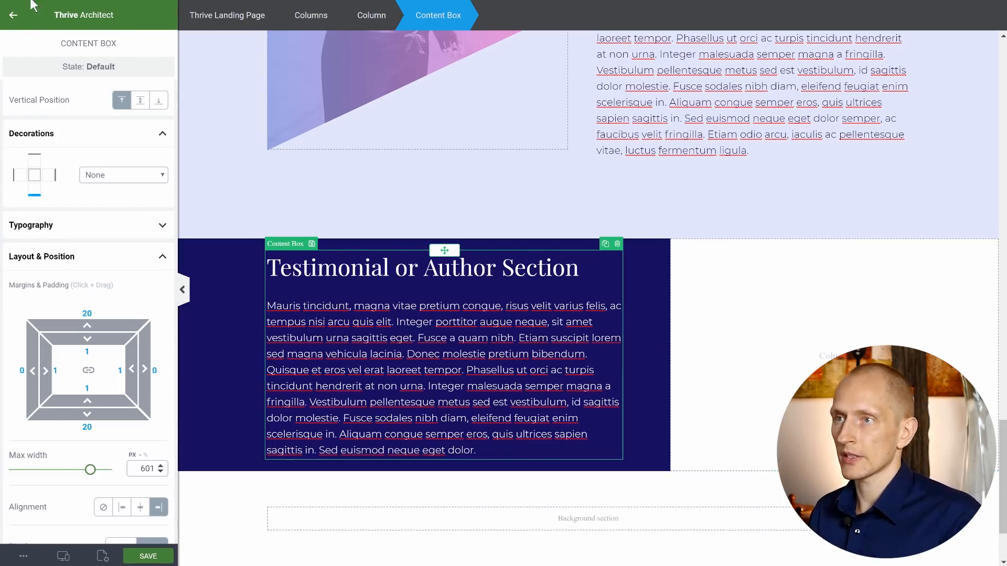
# - Add a new content box to the empty column beside the testimonial text
pyautogui.click(17, 23)
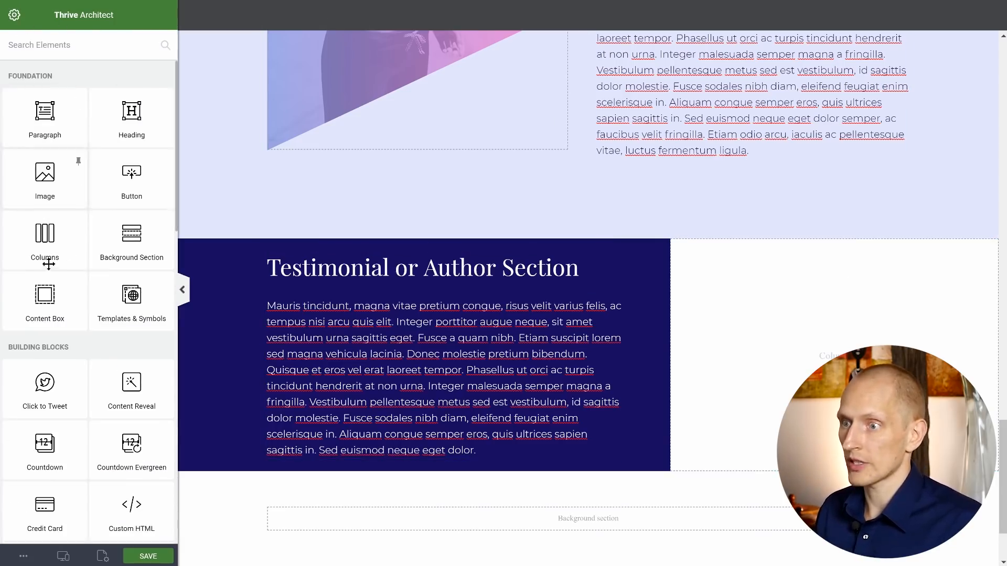
pyautogui.moveTo(46, 287); pyautogui.dragTo(797, 350)
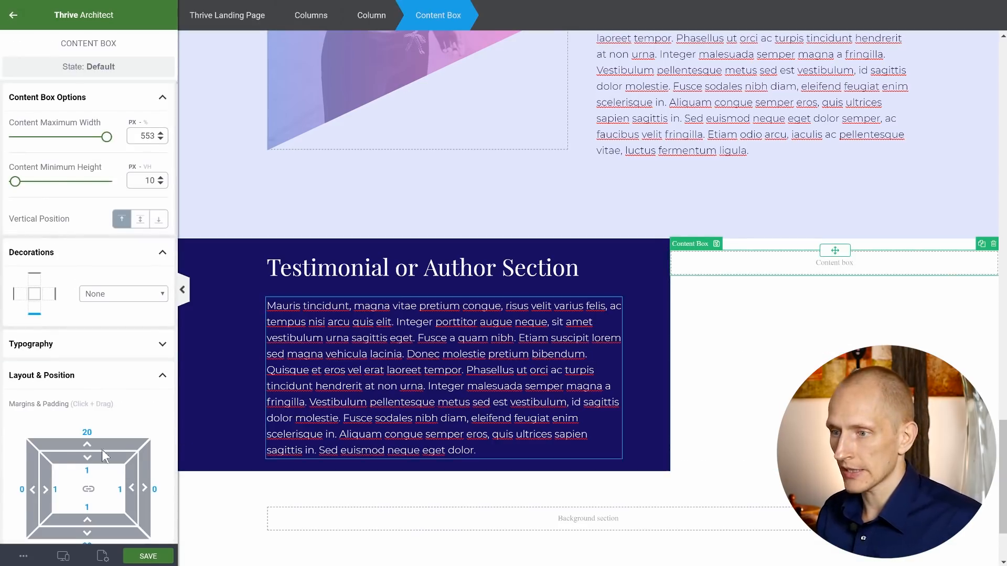
# - Give the new content box a black drop shadow with 3 px distance, 24 px blur and 20% opacity
pyautogui.scroll(-1, 81, 460)
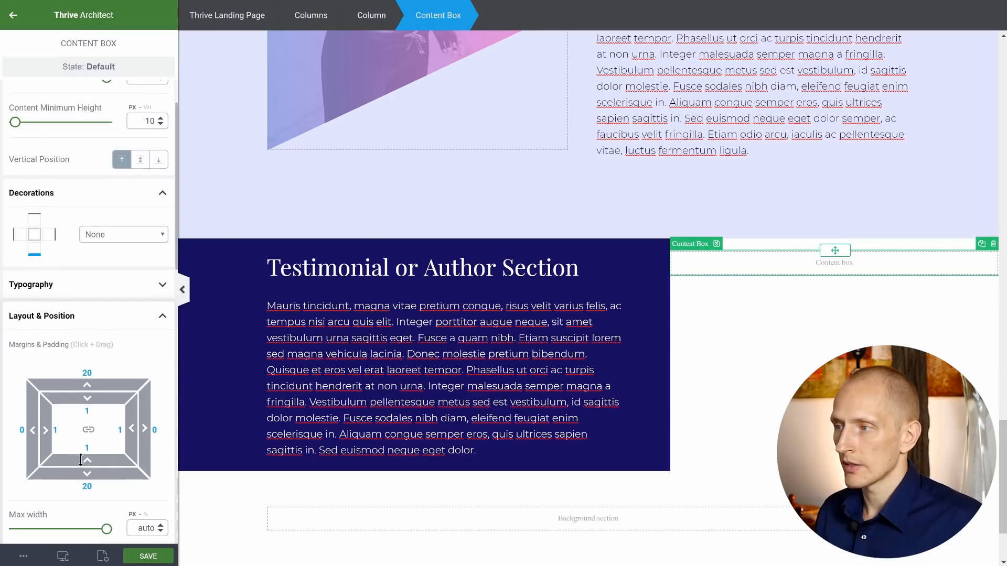
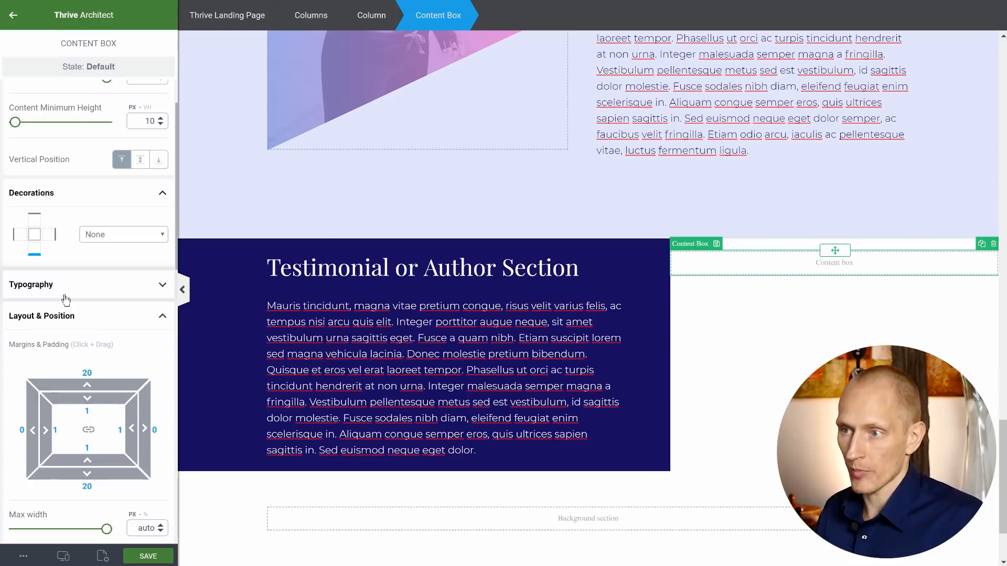
pyautogui.scroll(-6, 66, 302)
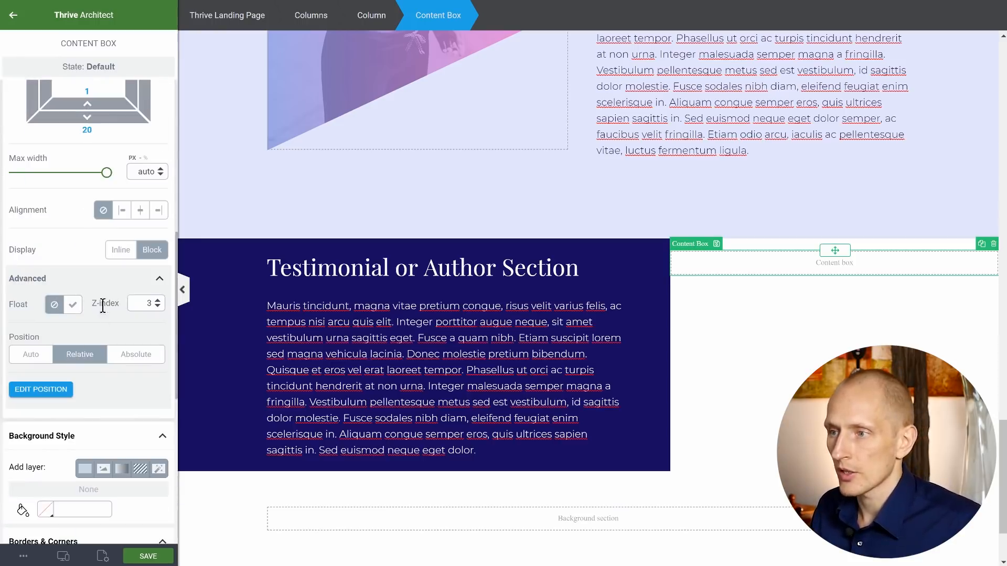
pyautogui.click(157, 281)
pyautogui.scroll(-3, 105, 424)
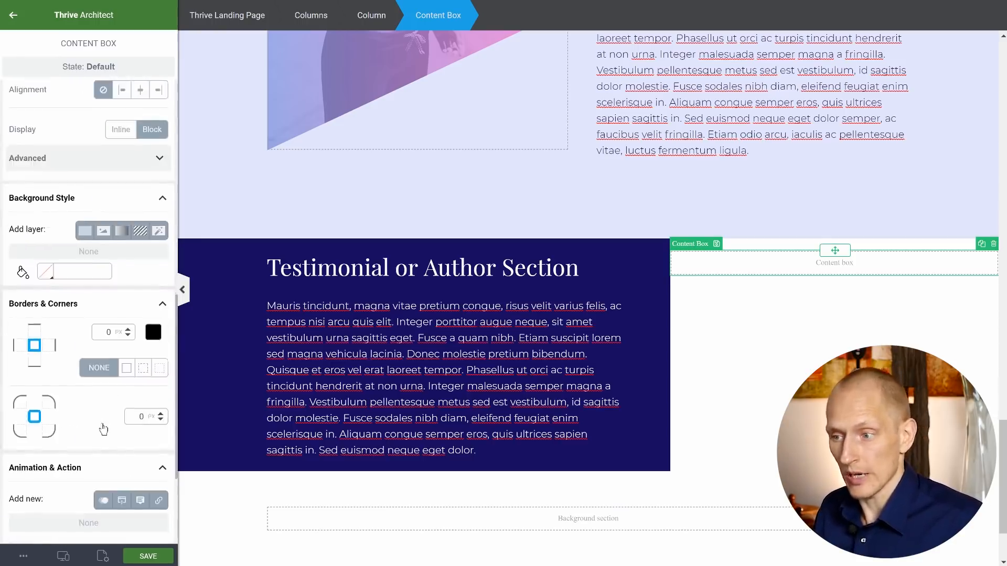
pyautogui.click(131, 506)
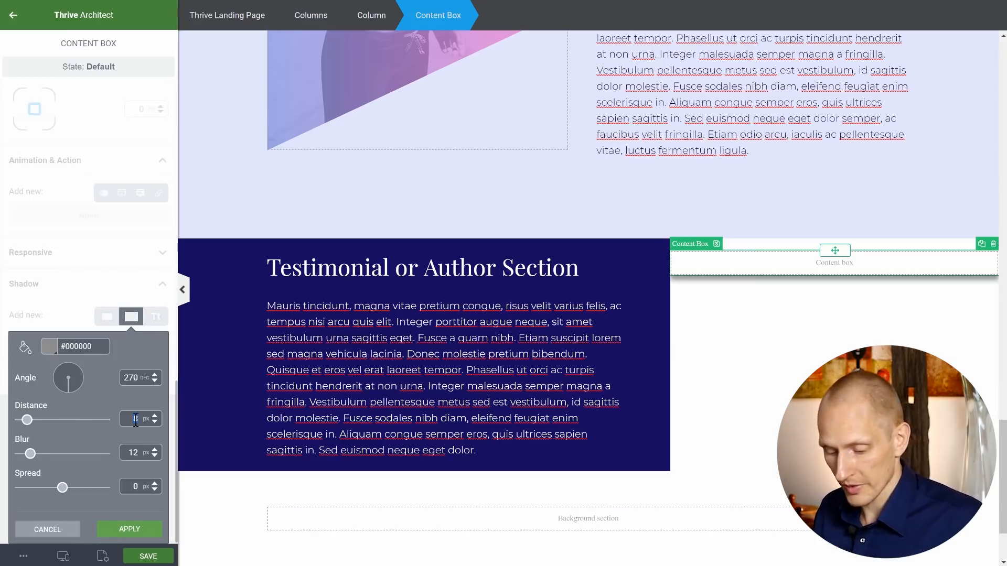
pyautogui.write('3')
pyautogui.moveTo(32, 458); pyautogui.dragTo(41, 460)
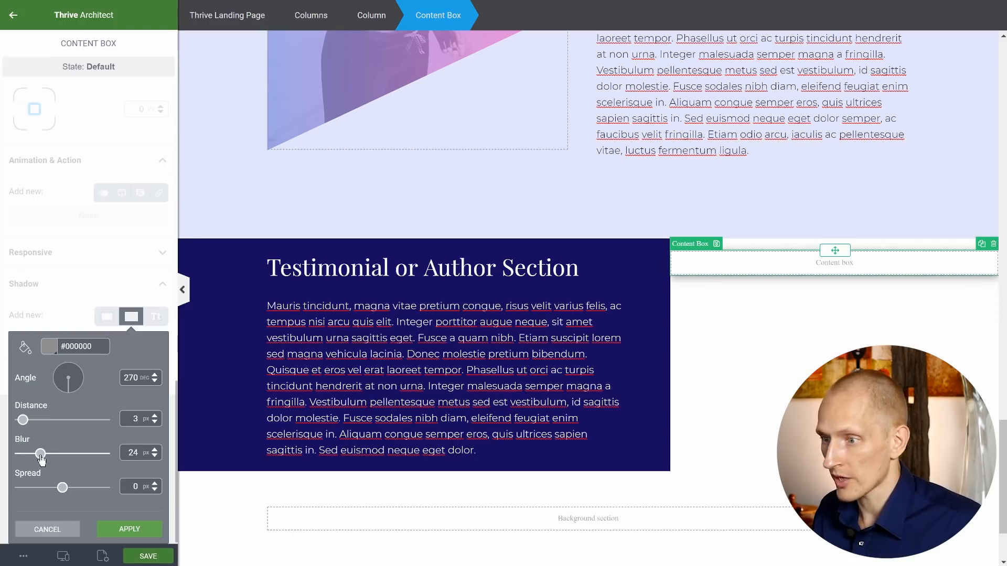
pyautogui.click(50, 347)
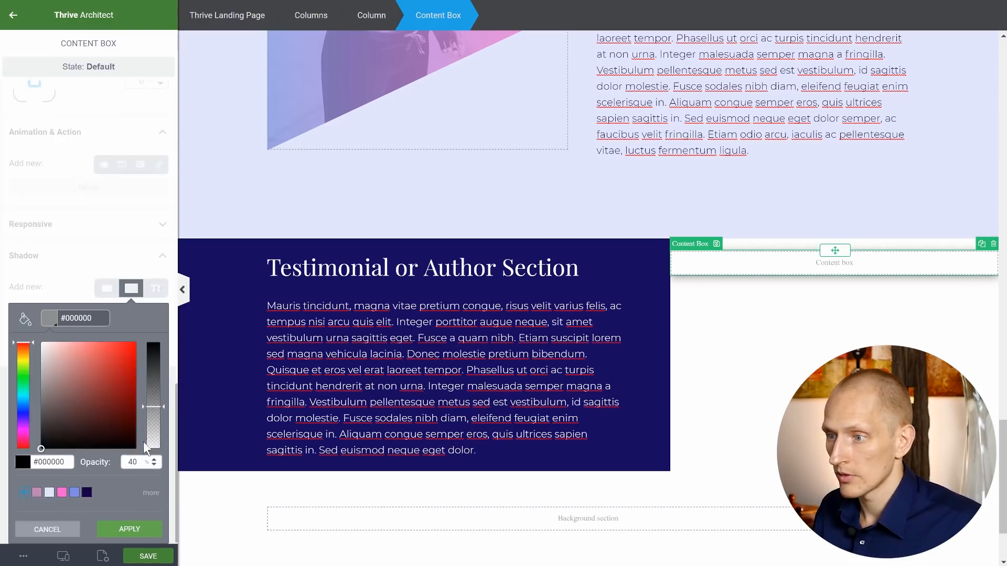
pyautogui.write('20')
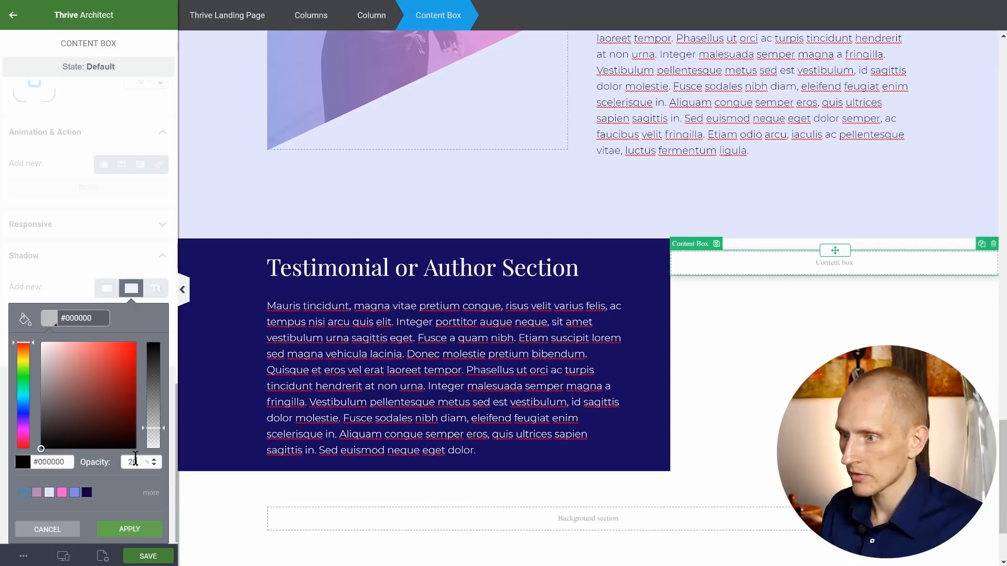
pyautogui.click(131, 530)
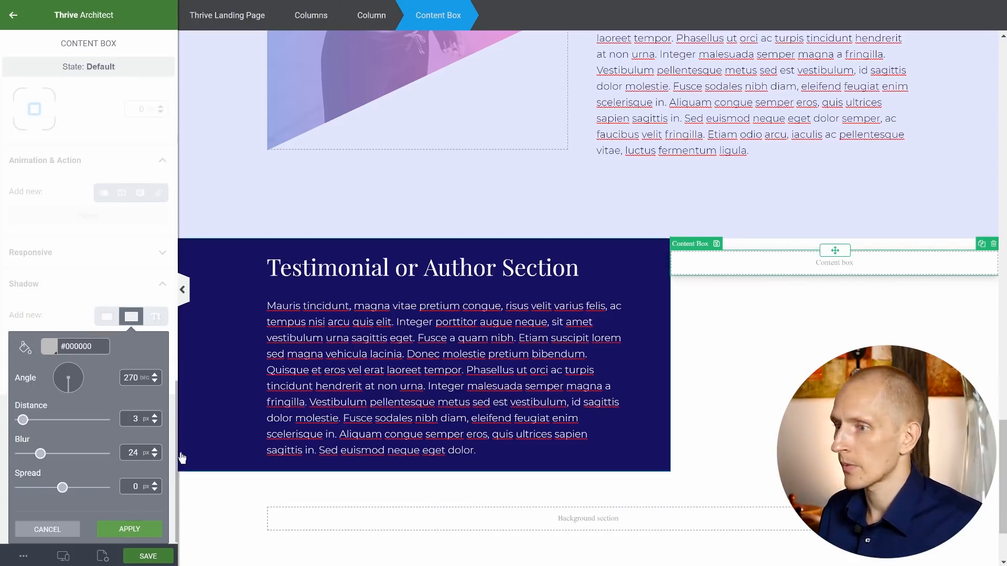
pyautogui.click(119, 534)
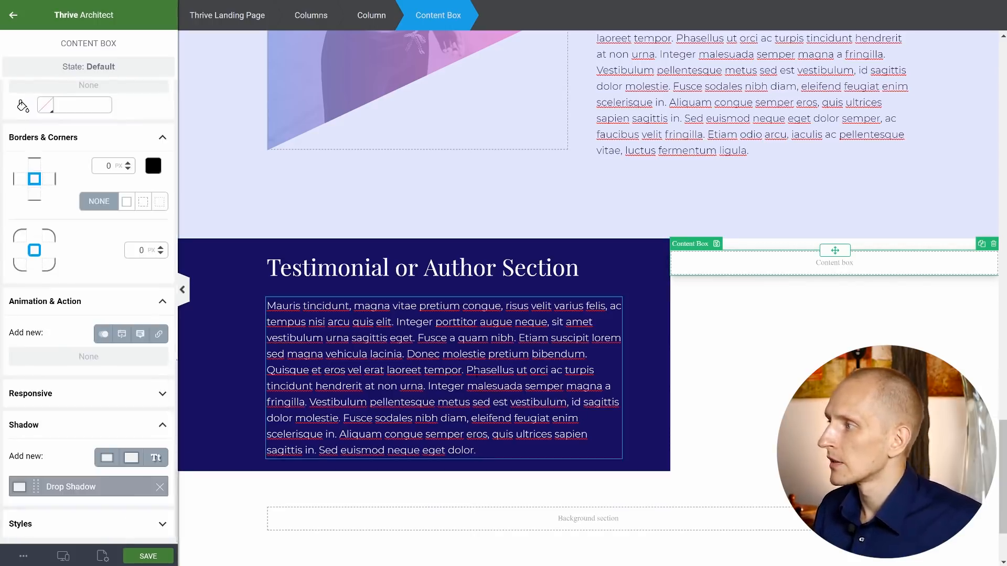
# - Set the shadowed content box's padding to 0 on all sides
pyautogui.scroll(10, 90, 263)
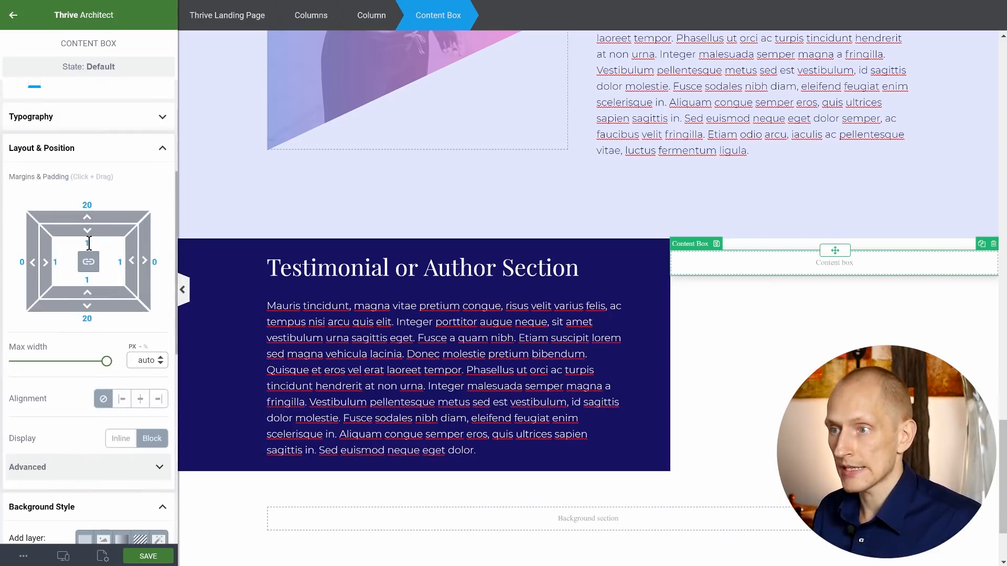
pyautogui.write('0')
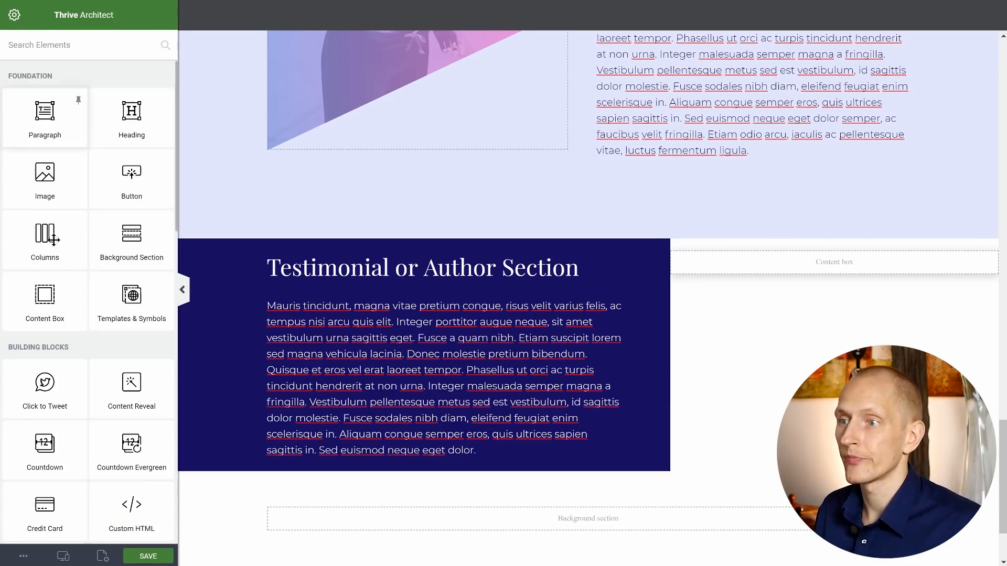
# - Nest another content box inside the shadowed one, set its top and bottom margins to 0, and duplicate it
pyautogui.moveTo(68, 296); pyautogui.dragTo(827, 269)
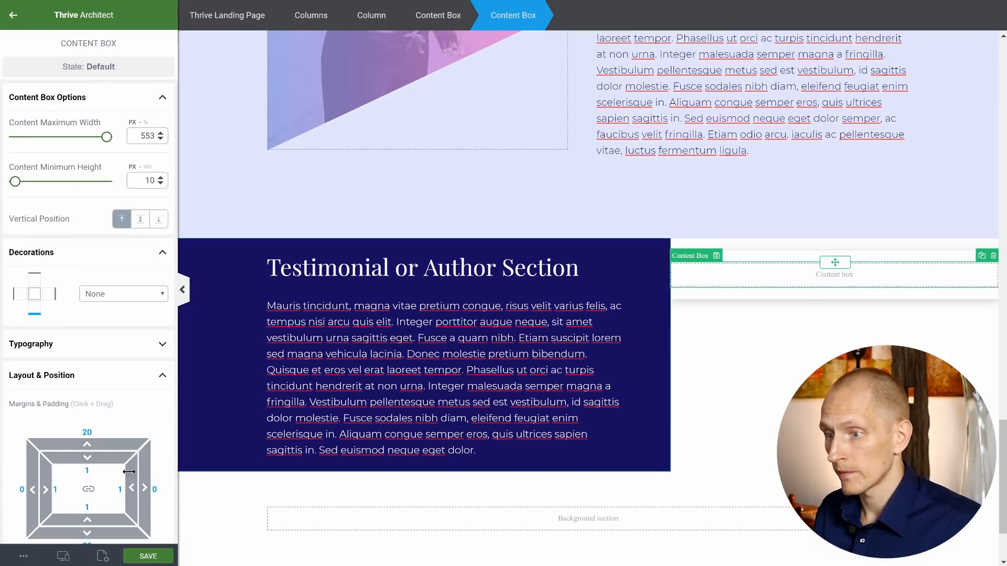
pyautogui.write('0')
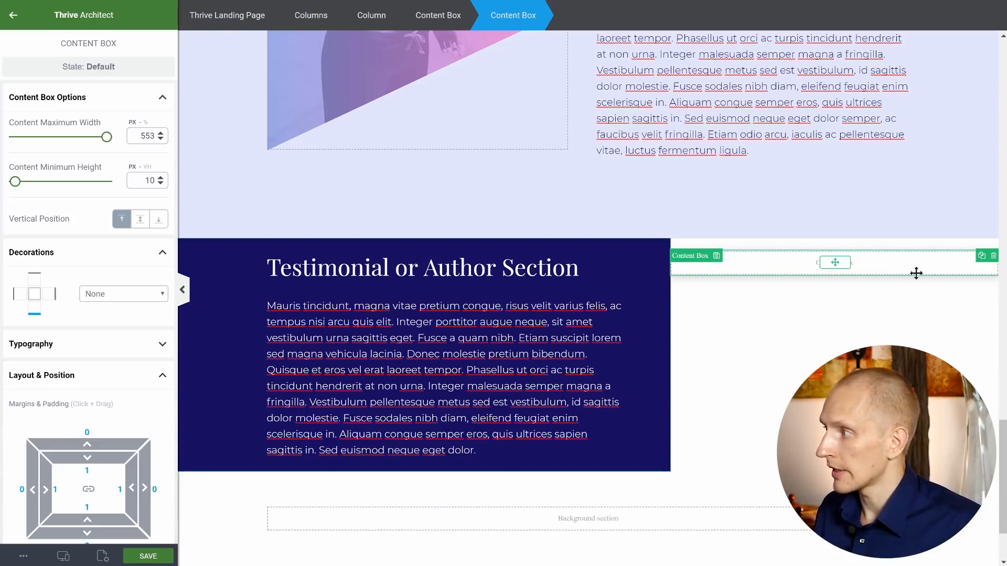
pyautogui.click(981, 256)
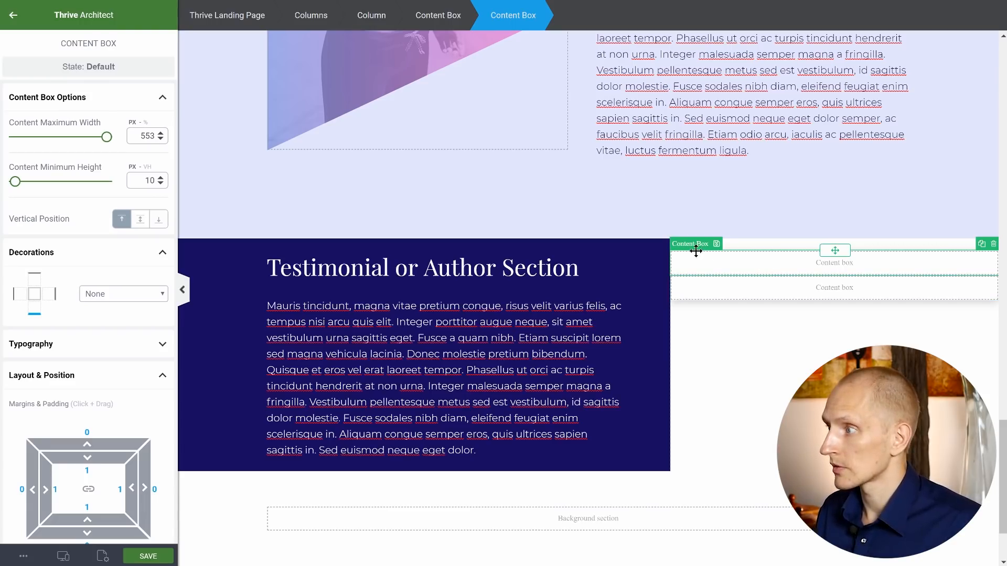
# - Give the outer content box a left margin of about -49 and a content maximum width of about 355 px
pyautogui.click(442, 21)
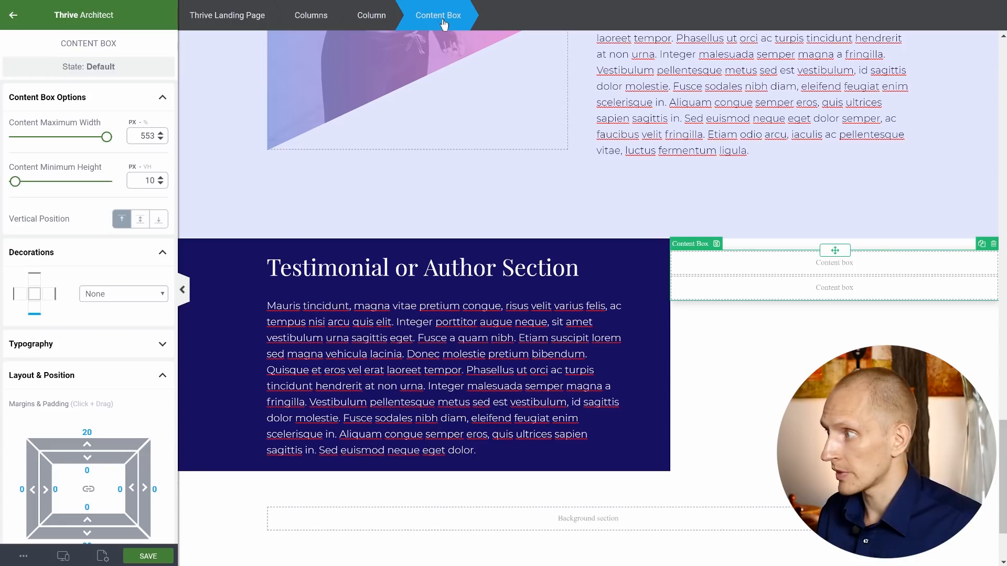
pyautogui.scroll(-2, 59, 435)
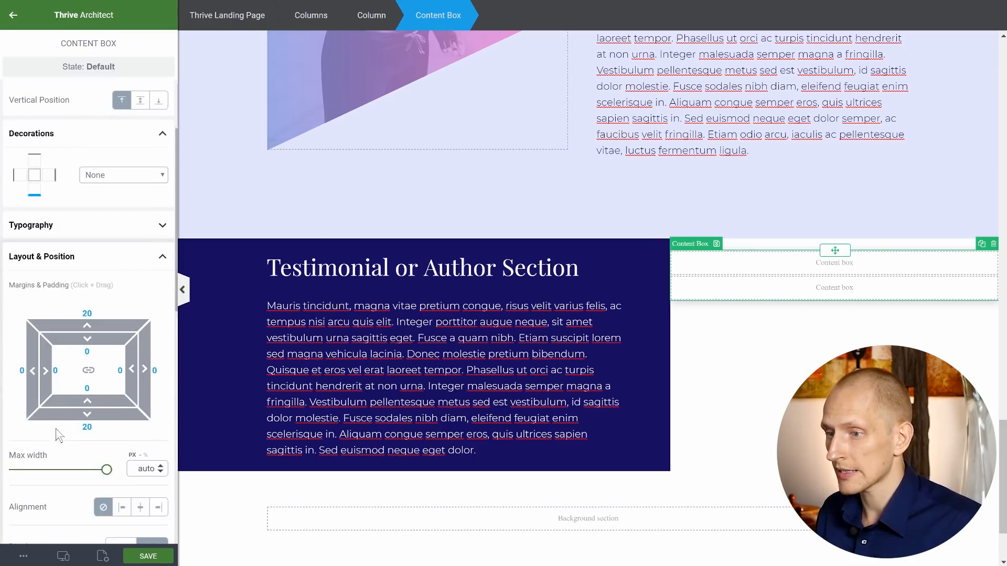
pyautogui.moveTo(67, 370); pyautogui.dragTo(90, 370)
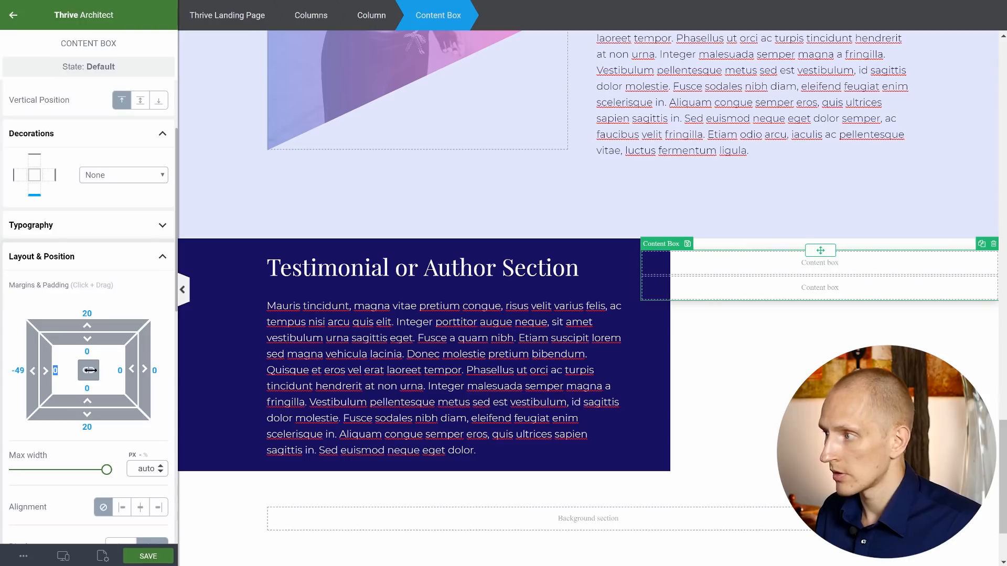
pyautogui.scroll(2, 68, 178)
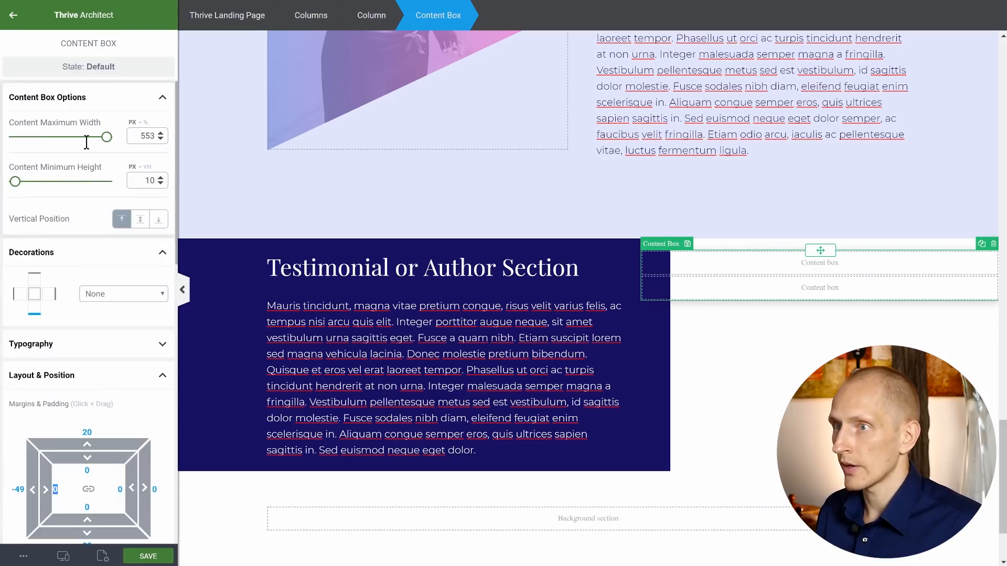
pyautogui.moveTo(105, 145); pyautogui.dragTo(68, 146)
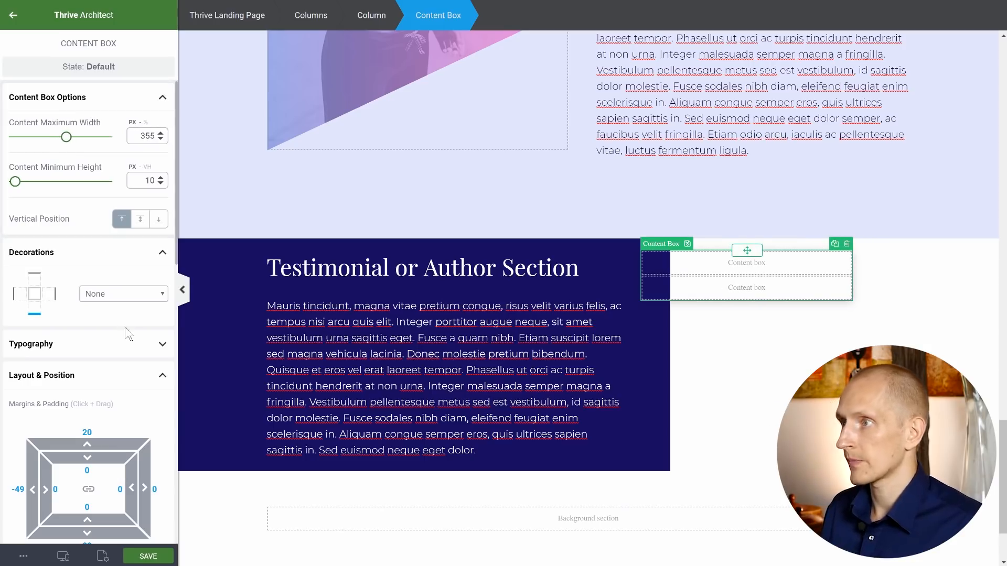
# - Add testimonial_image-1 from the media library as the background image of the upper nested content box
pyautogui.click(707, 269)
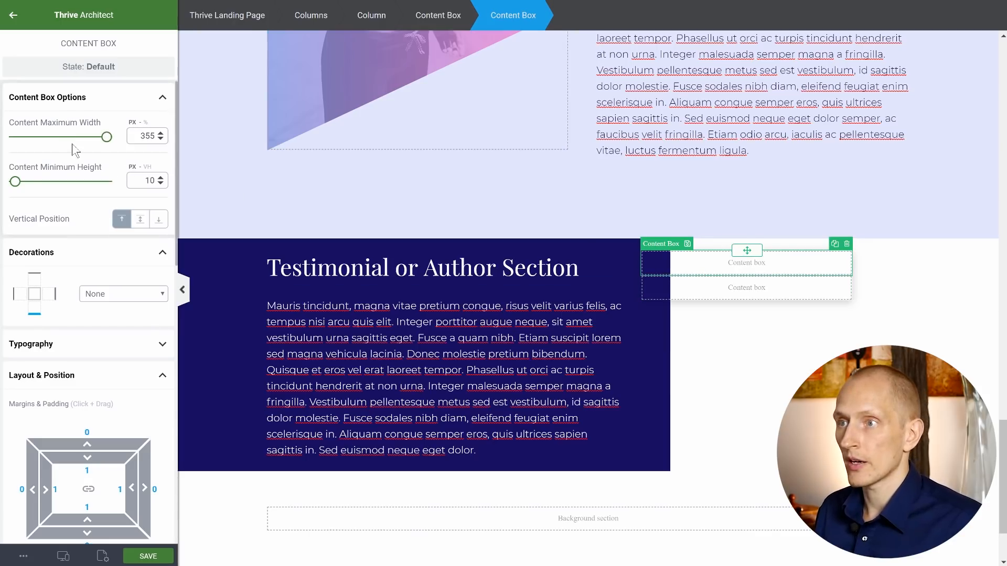
pyautogui.scroll(-3, 136, 263)
pyautogui.scroll(2, 138, 254)
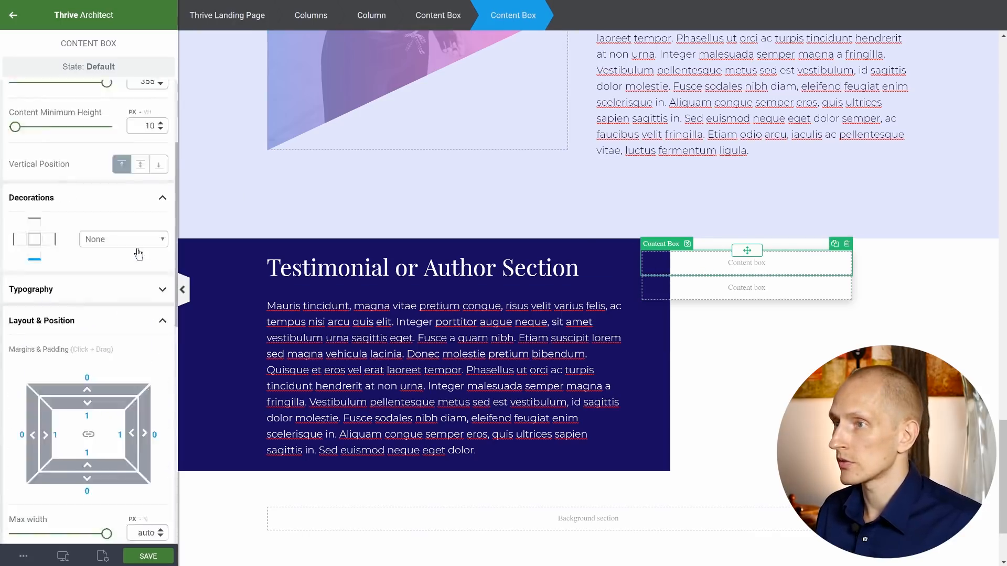
pyautogui.scroll(-6, 86, 366)
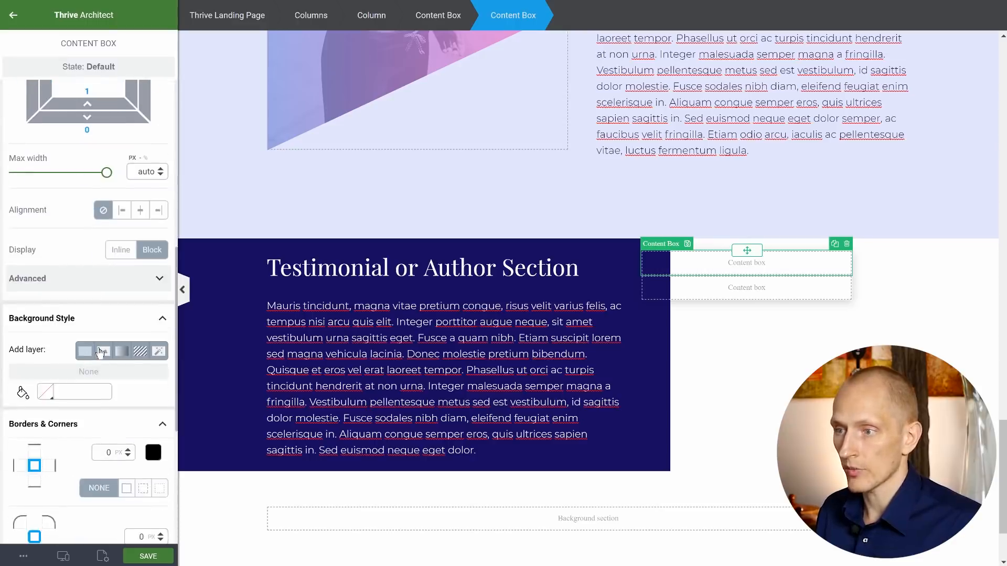
pyautogui.click(103, 351)
pyautogui.click(76, 405)
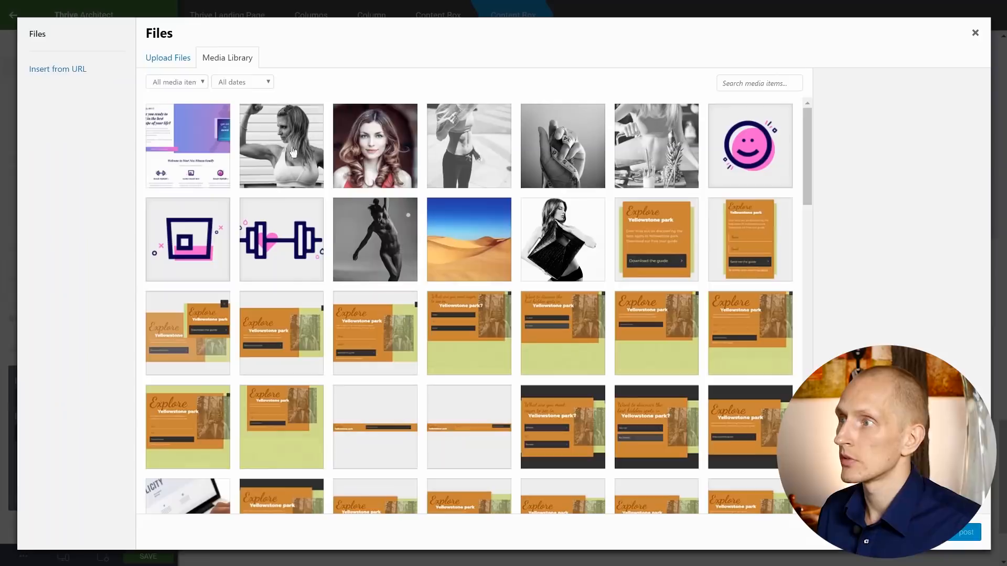
pyautogui.click(370, 150)
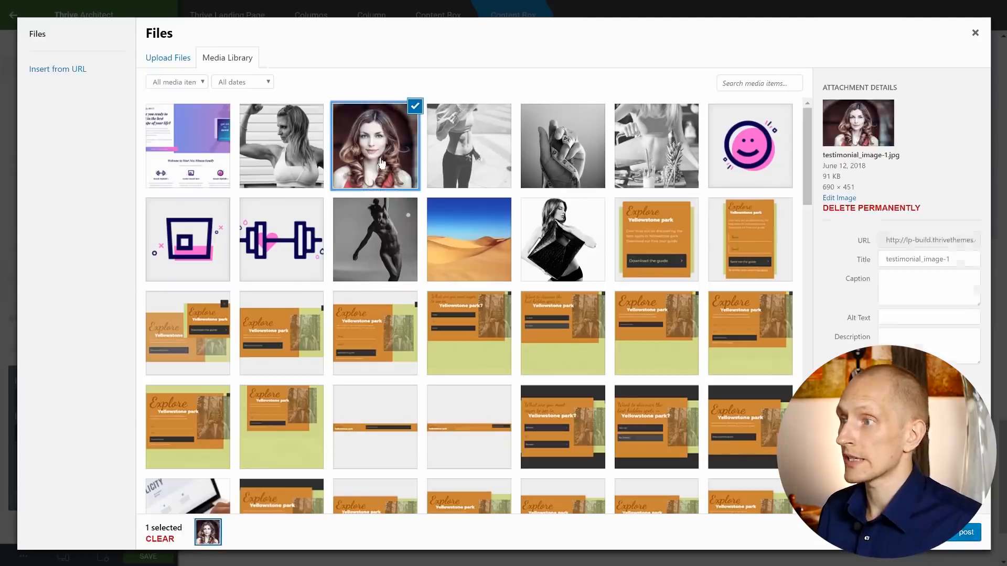
pyautogui.click(966, 533)
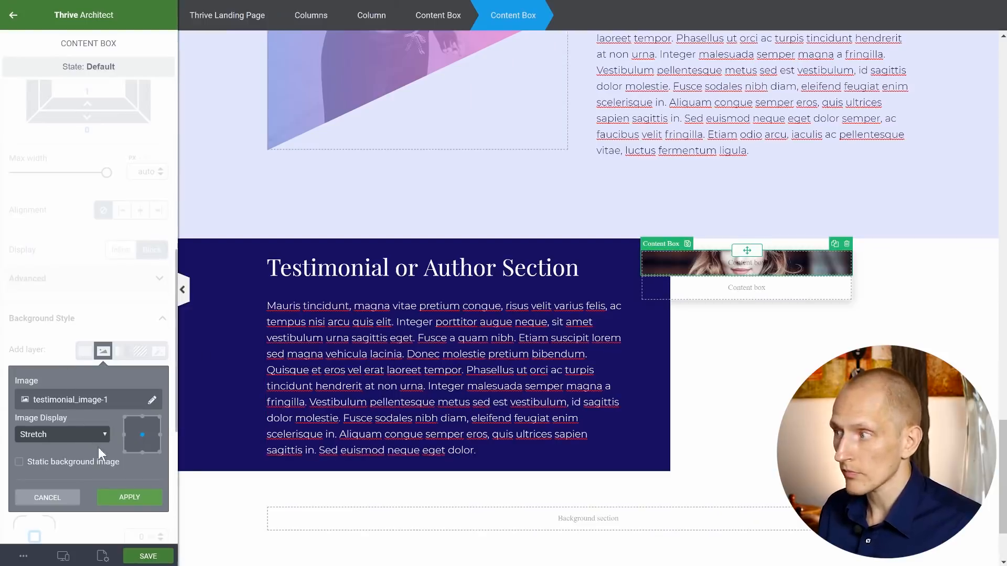
pyautogui.click(109, 498)
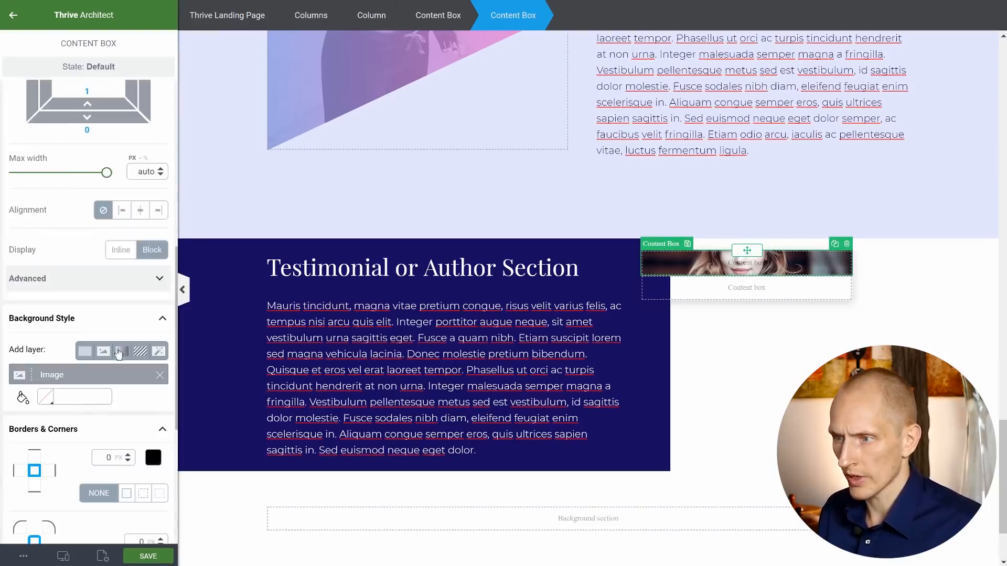
# - Overlay the upper content box with a linear 90-degree gradient from #7a8de5 to #f65fd0, both at 70% opacity, and set its minimum height to about 271 px
pyautogui.click(121, 183)
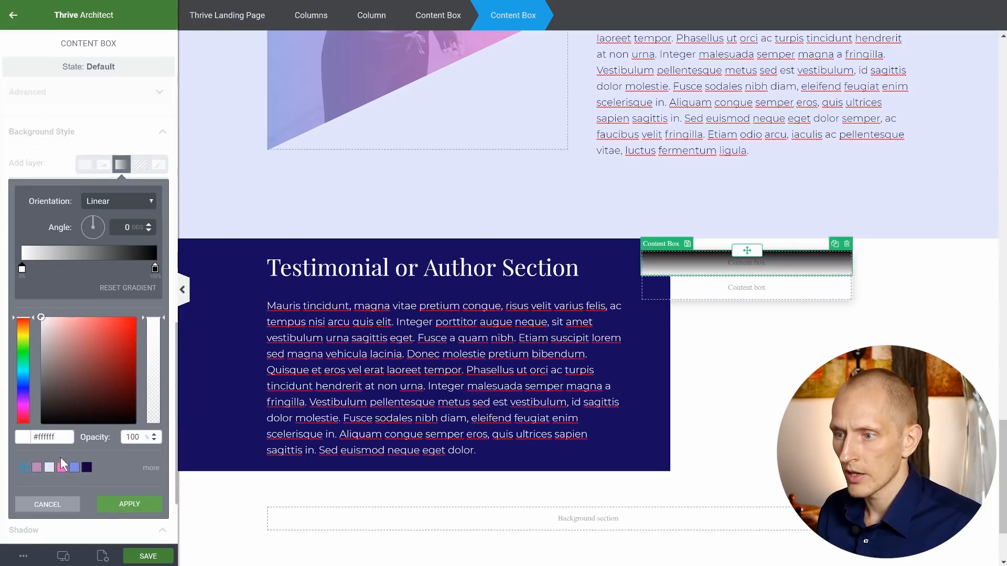
pyautogui.click(74, 467)
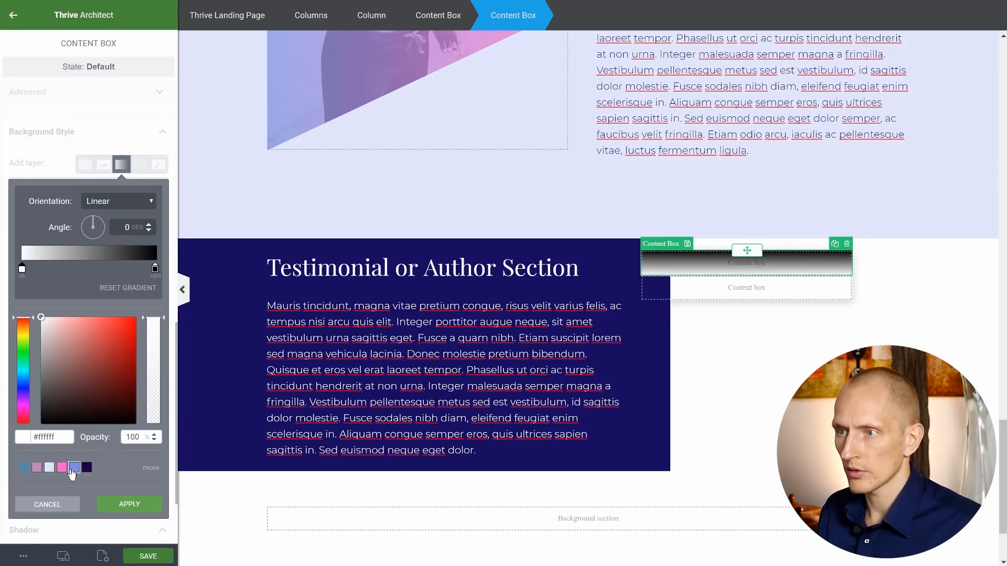
pyautogui.doubleClick(137, 437)
pyautogui.write('70')
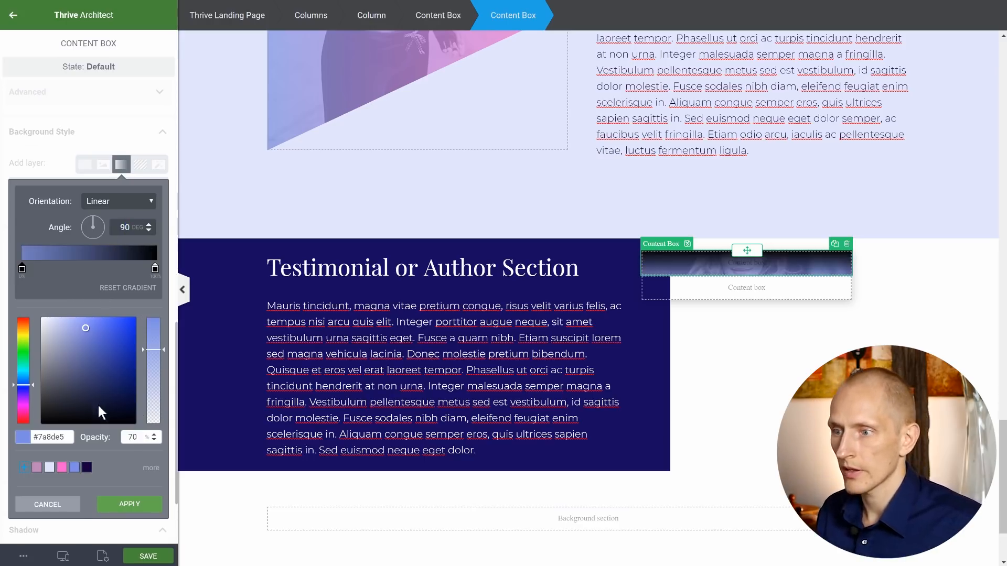
pyautogui.click(155, 269)
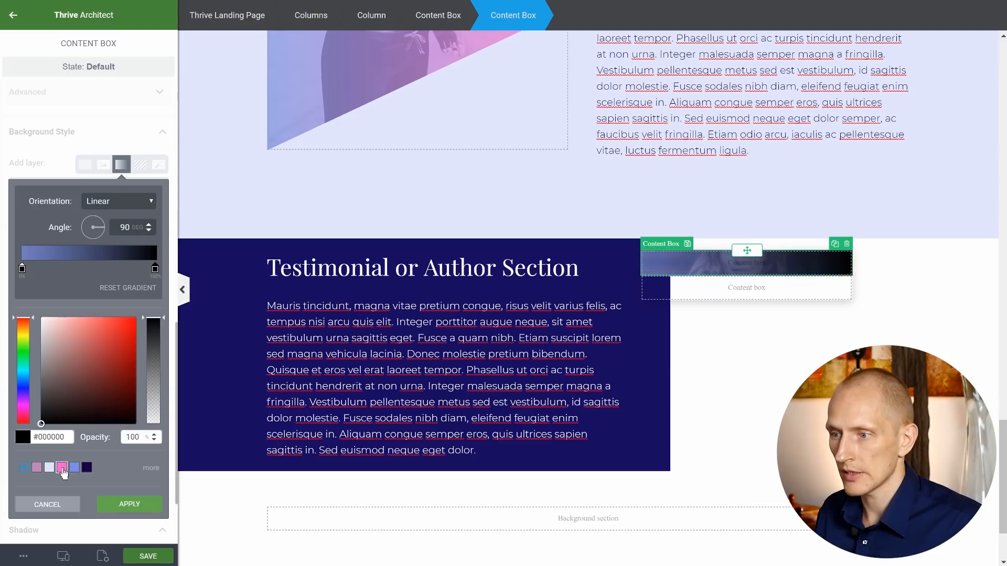
pyautogui.click(61, 467)
pyautogui.write('70')
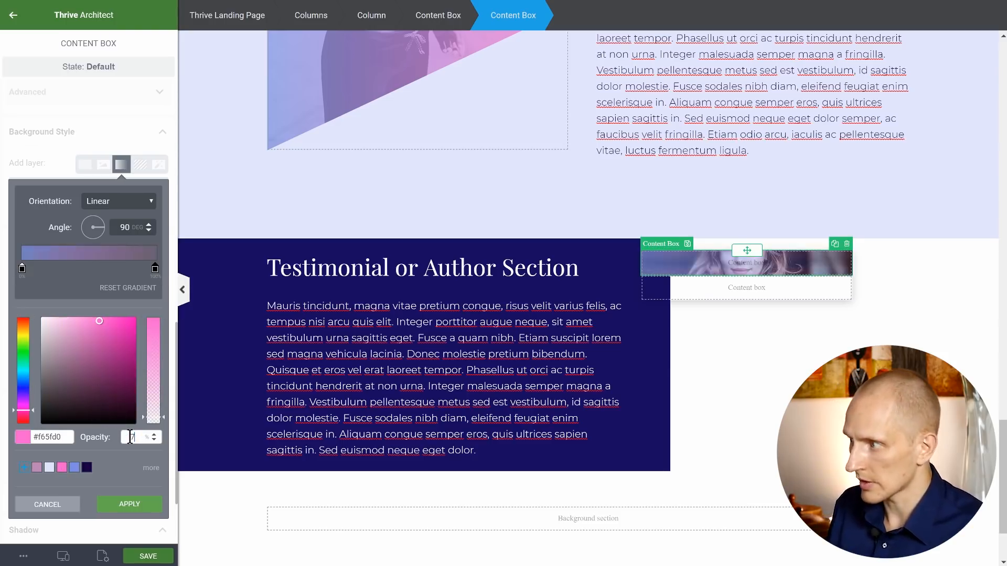
pyautogui.click(134, 504)
pyautogui.scroll(10, 104, 217)
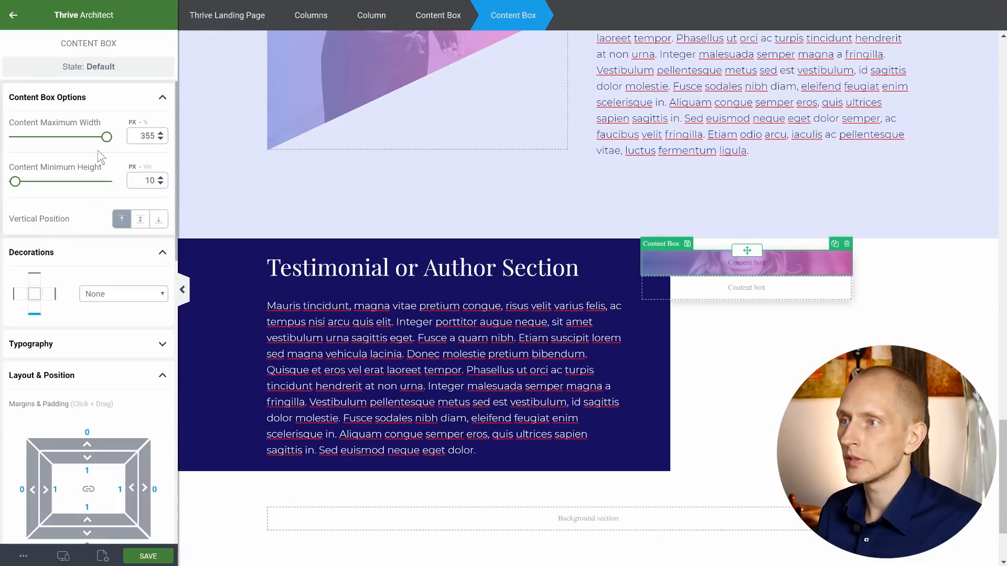
pyautogui.moveTo(15, 181); pyautogui.dragTo(39, 187)
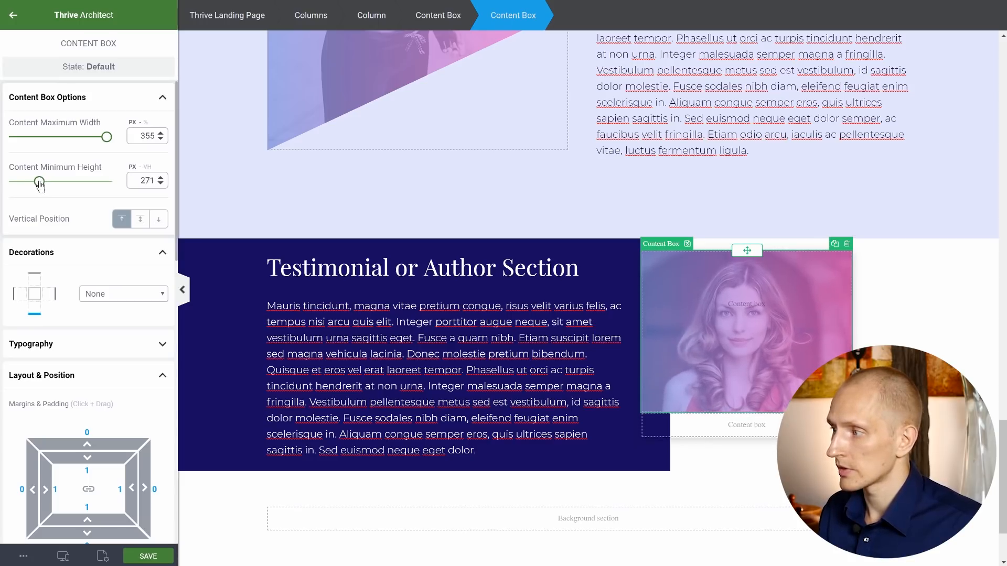
# - Fill the lower nested content box below the portrait with the solid background colour #7a8de5
pyautogui.click(733, 429)
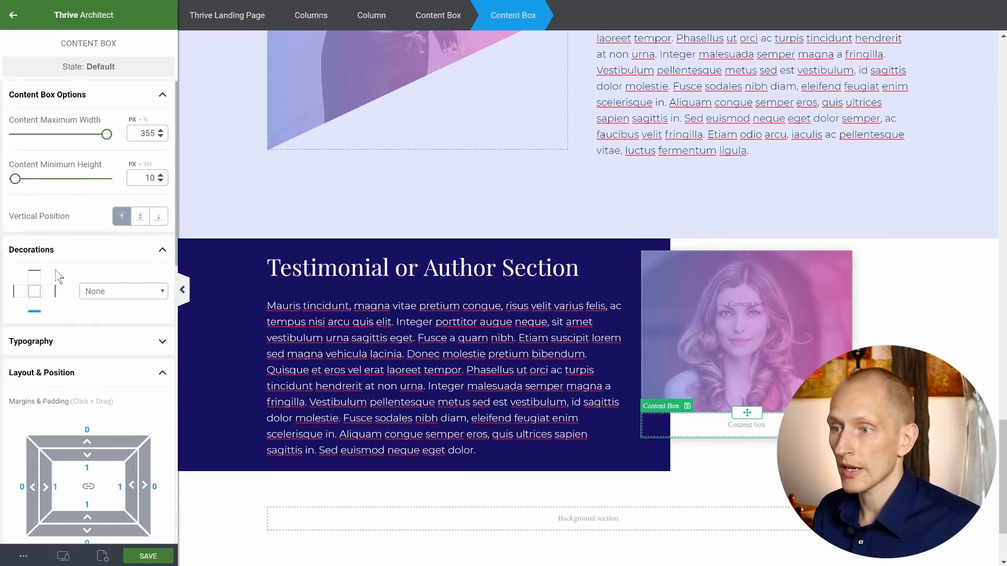
pyautogui.scroll(-5, 28, 401)
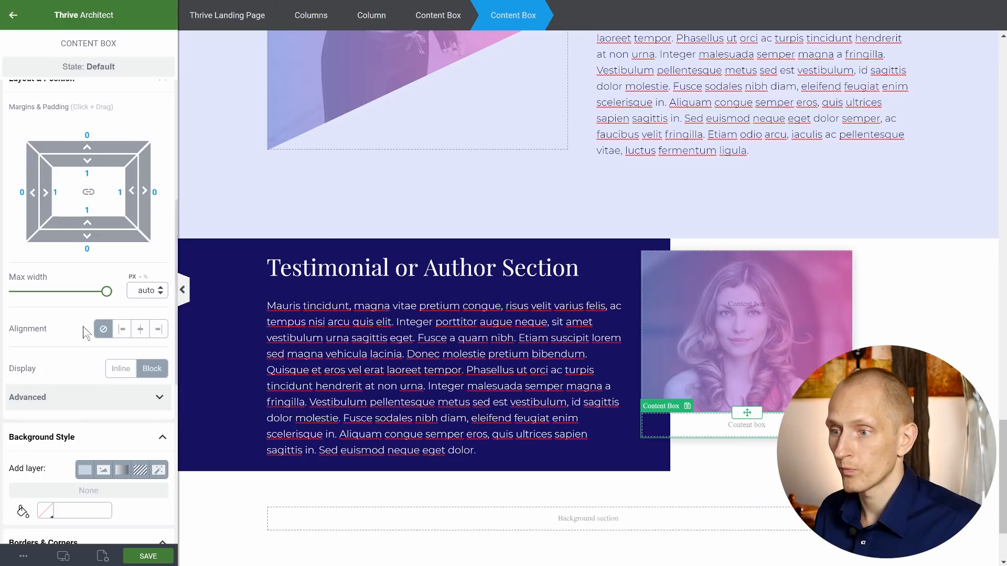
pyautogui.click(50, 516)
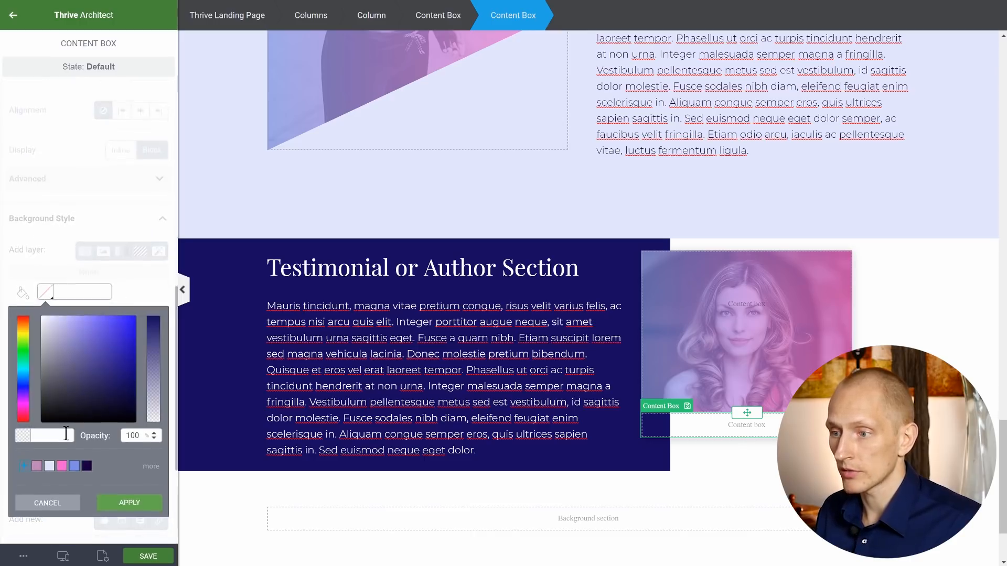
pyautogui.click(75, 408)
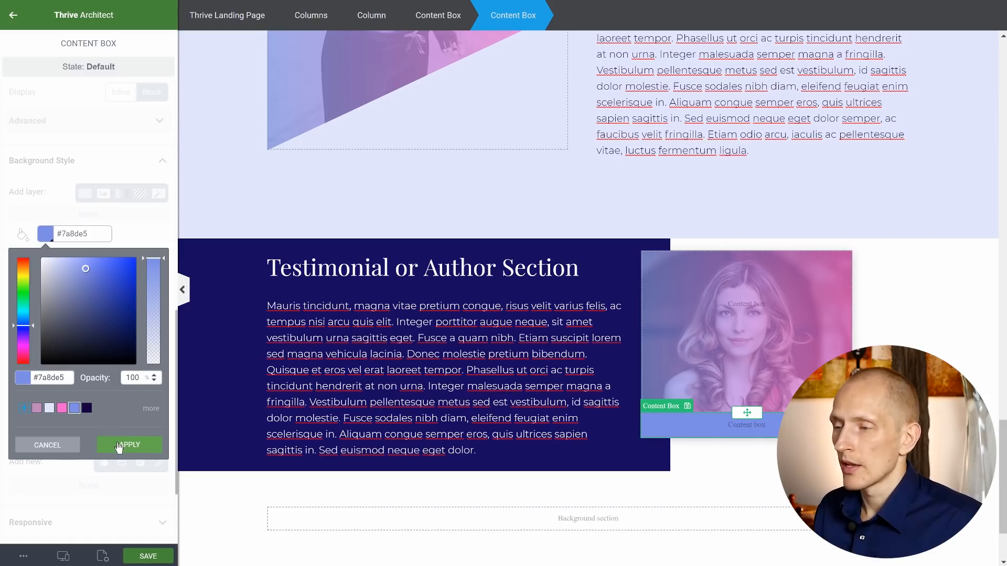
pyautogui.click(118, 445)
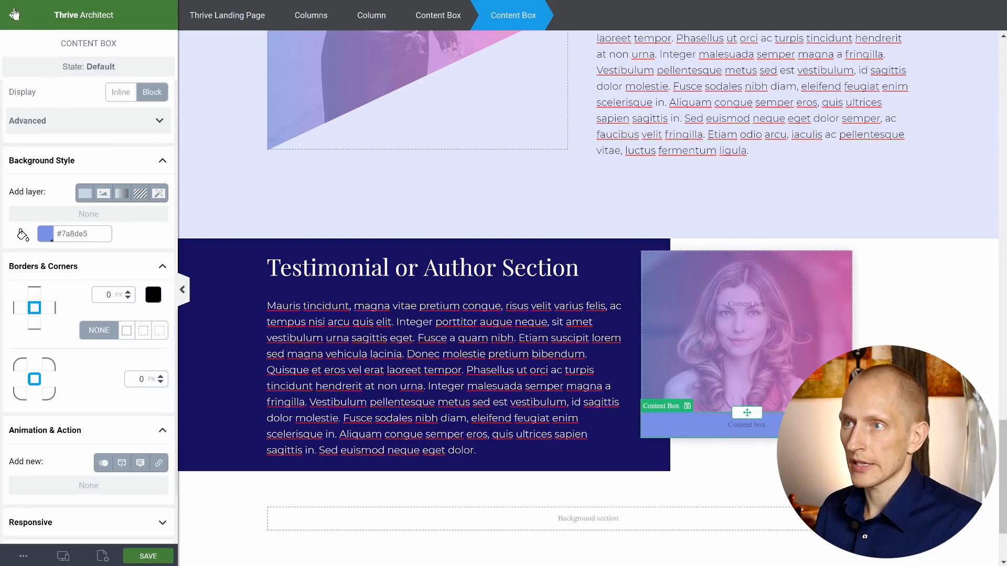
# - Add a plain text element to the blue content box, enter the person's full name in it, and centre the text
pyautogui.click(15, 14)
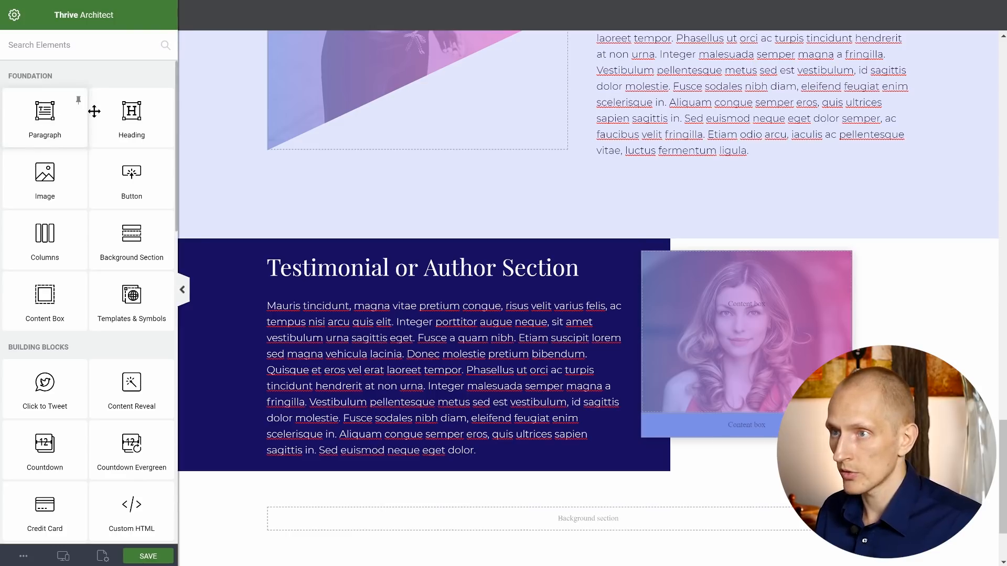
pyautogui.click(71, 46)
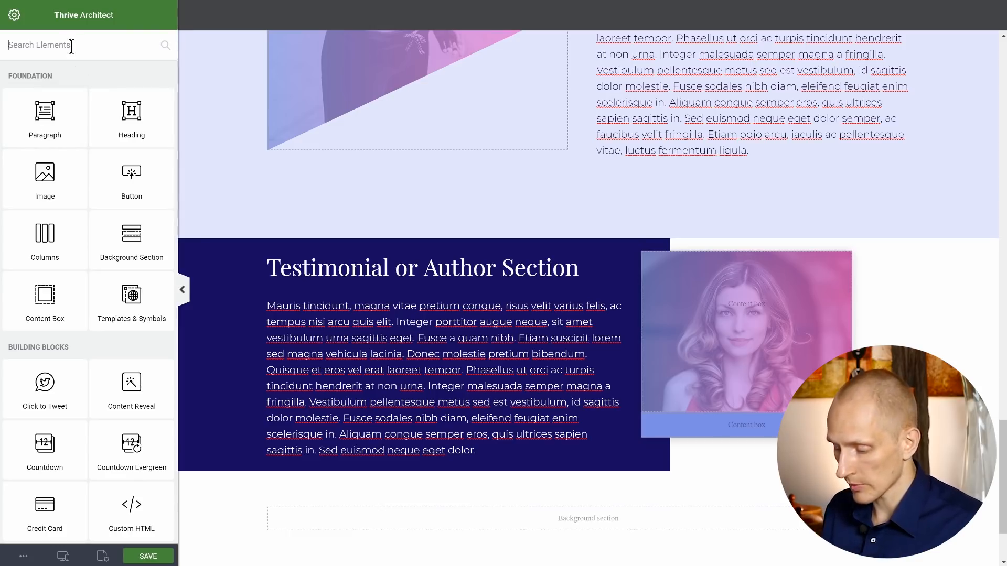
pyautogui.write('plai')
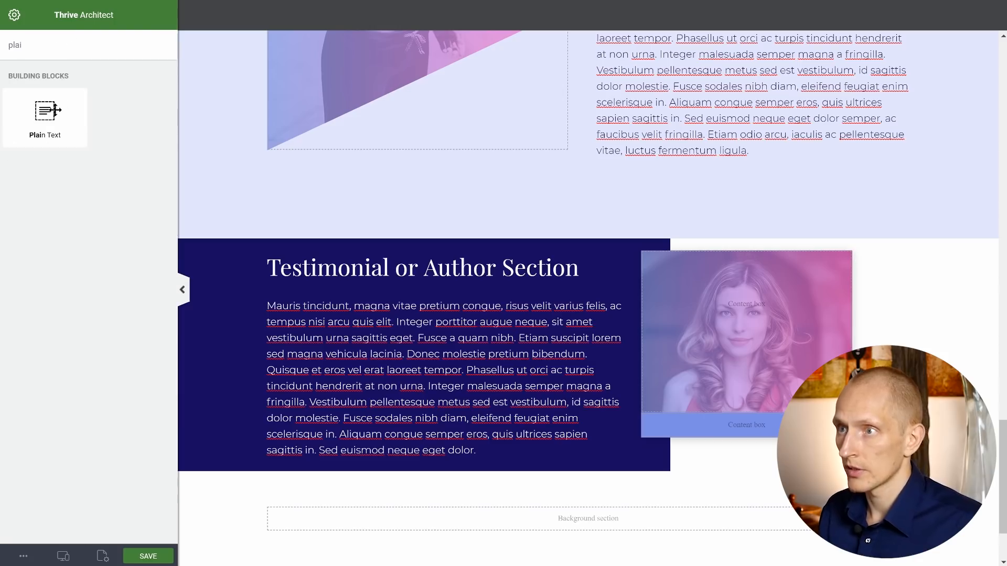
pyautogui.moveTo(637, 357); pyautogui.dragTo(721, 428)
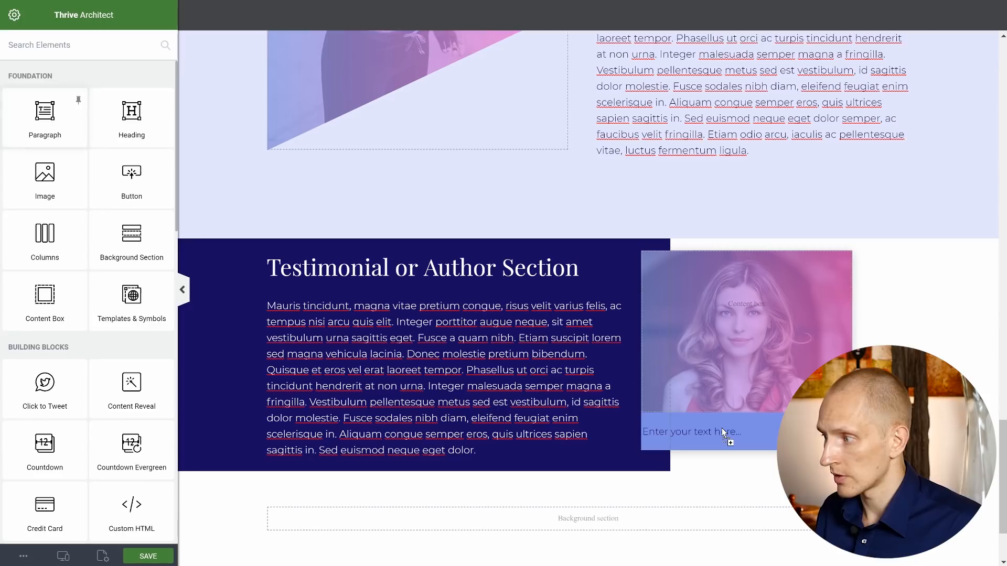
pyautogui.click(721, 428)
pyautogui.write('Jane ')
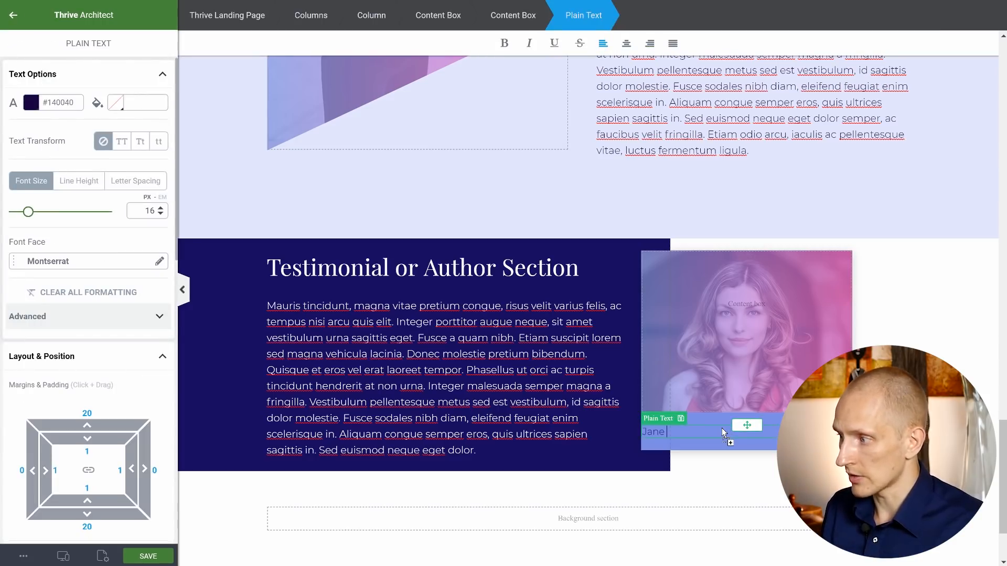
pyautogui.write('Doe')
pyautogui.hotkey('ctrl', 'e')
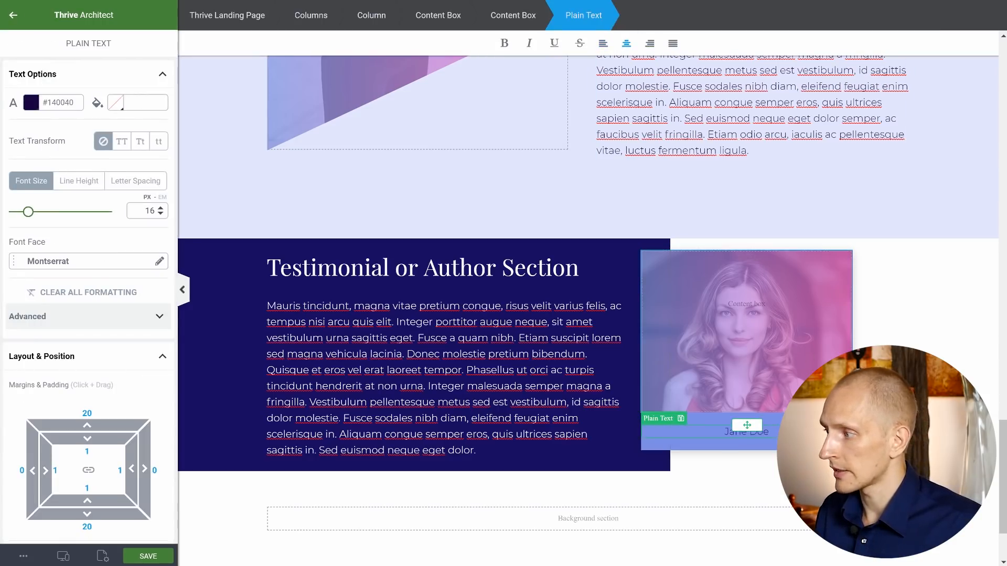
# - Duplicate the name text element and replace the copy's text with "CEO of Something"
pyautogui.hotkey('ctrl', 'd')
pyautogui.click(748, 460)
pyautogui.hotkey('ctrl', 'a')
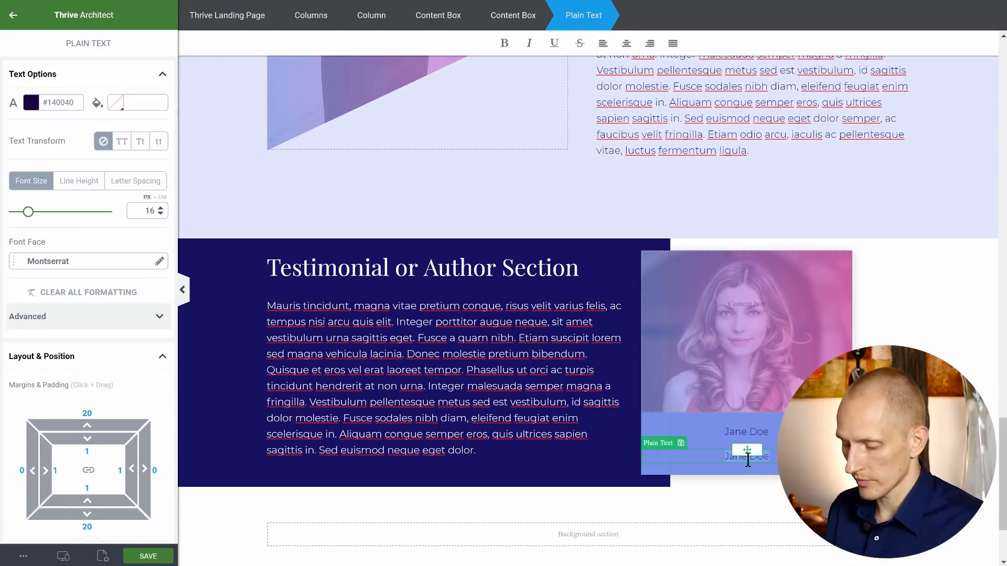
pyautogui.write('CEO of something')
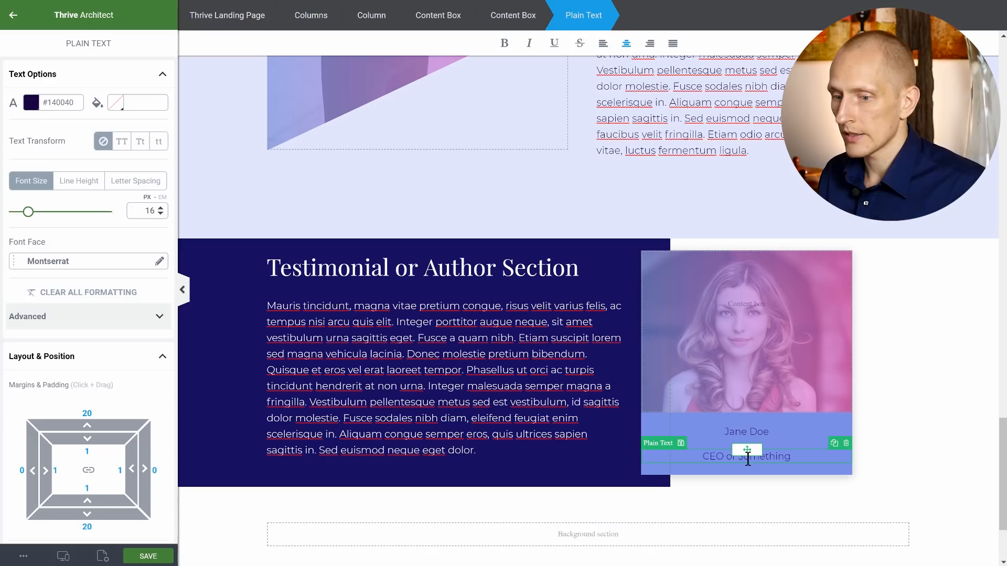
# - Colour the "CEO of Something" text white (#ffffff) and set its top margin to 0
pyautogui.hotkey('ctrl', 'a')
pyautogui.click(35, 108)
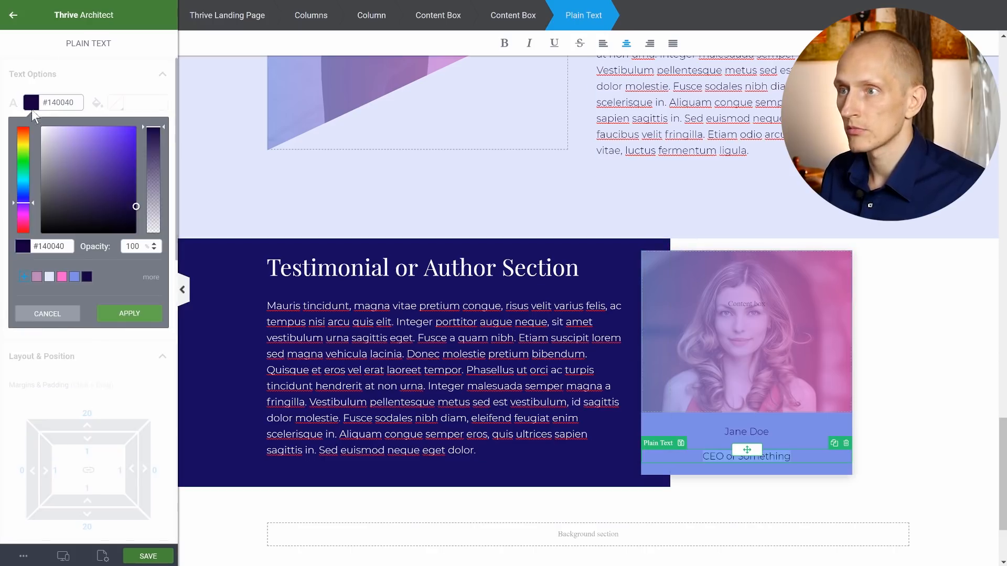
pyautogui.click(41, 127)
pyautogui.click(129, 314)
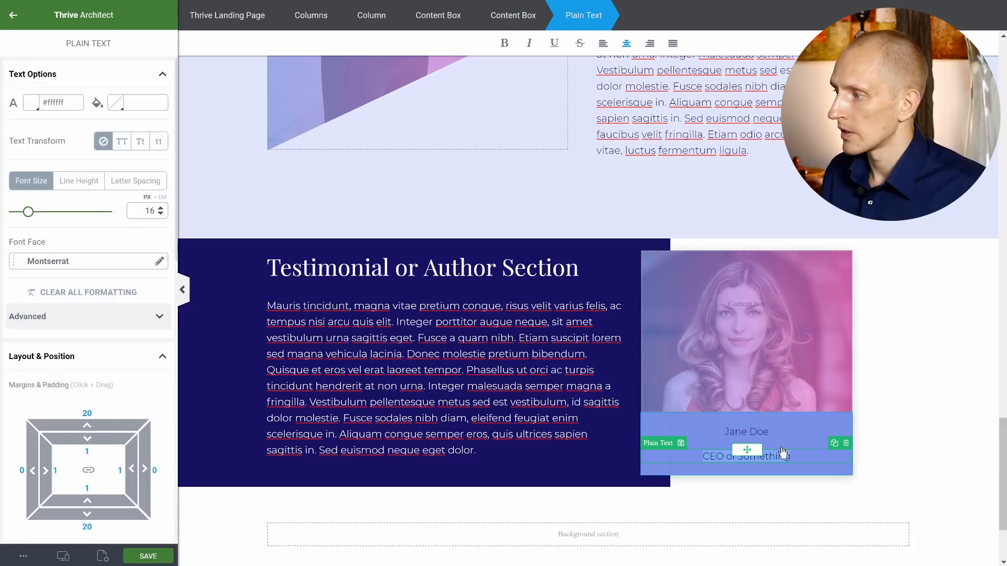
pyautogui.write('0')
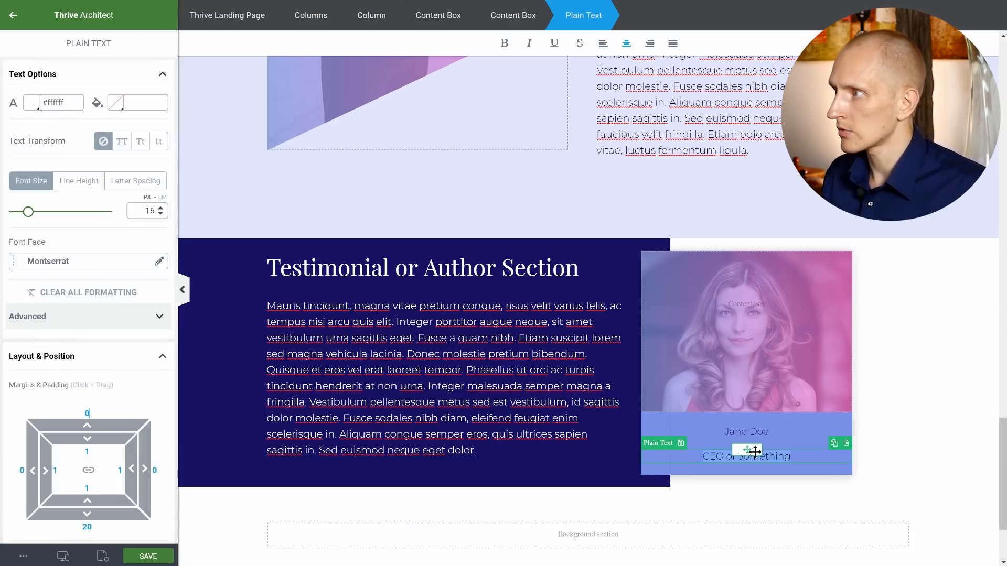
# - Set the bottom margin of the name text above the job title to 10
pyautogui.click(792, 429)
pyautogui.click(792, 430)
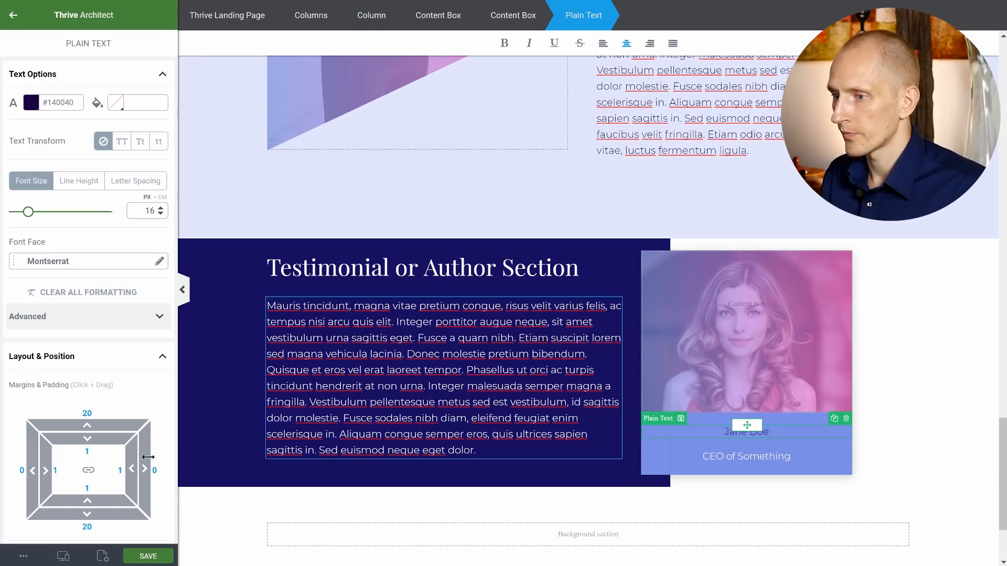
pyautogui.click(86, 527)
pyautogui.write('10')
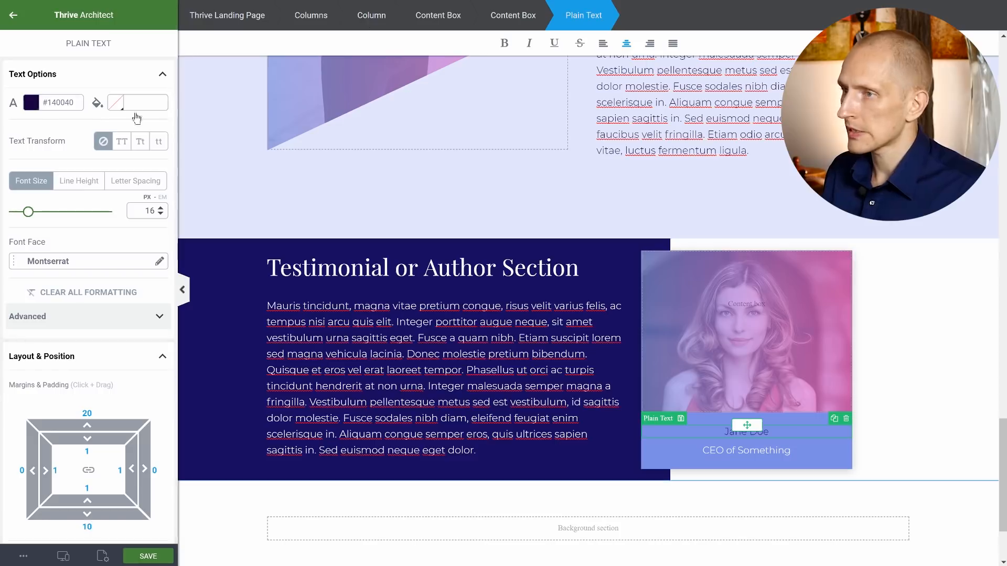
# - Change the name text's font to Playfair Display from Google Fonts, with regular weight 400 and bold weight 700
pyautogui.click(59, 270)
pyautogui.doubleClick(75, 371)
pyautogui.write('play')
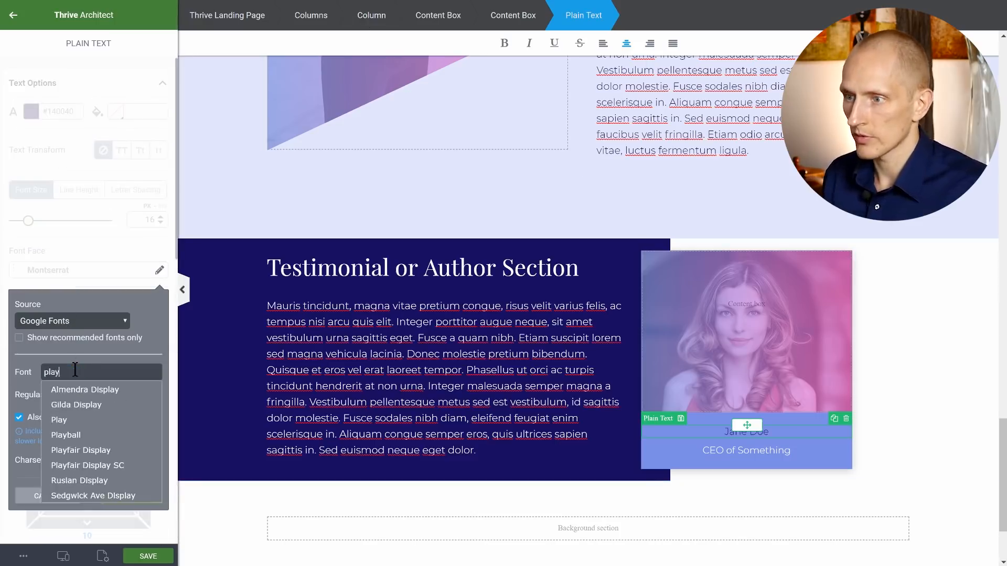
pyautogui.write('f')
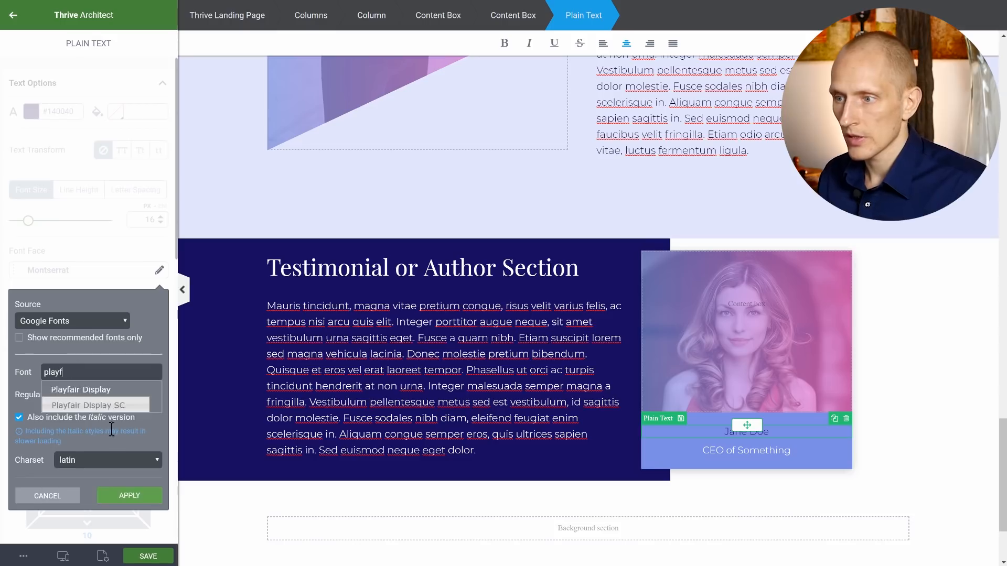
pyautogui.click(106, 391)
pyautogui.click(73, 395)
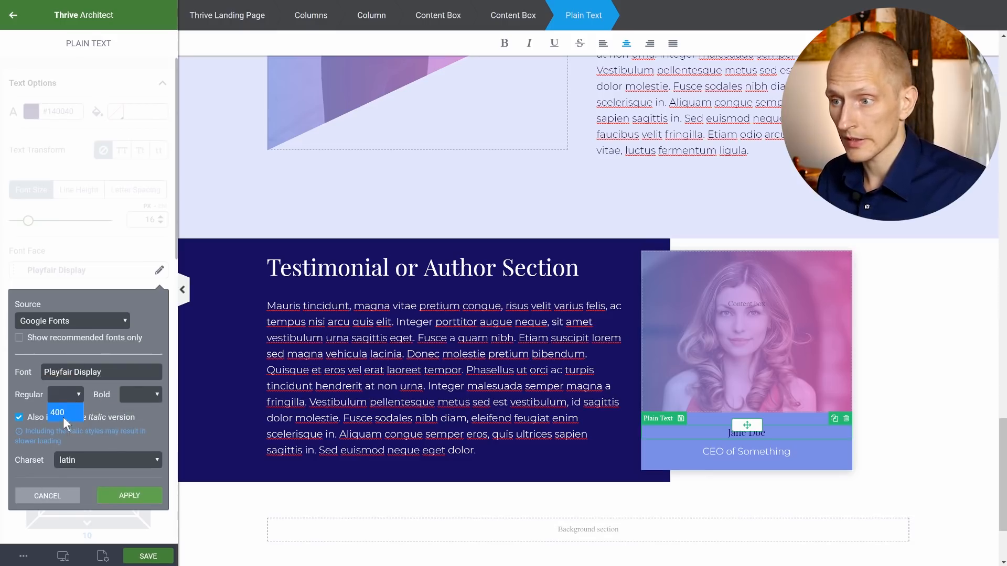
pyautogui.click(145, 394)
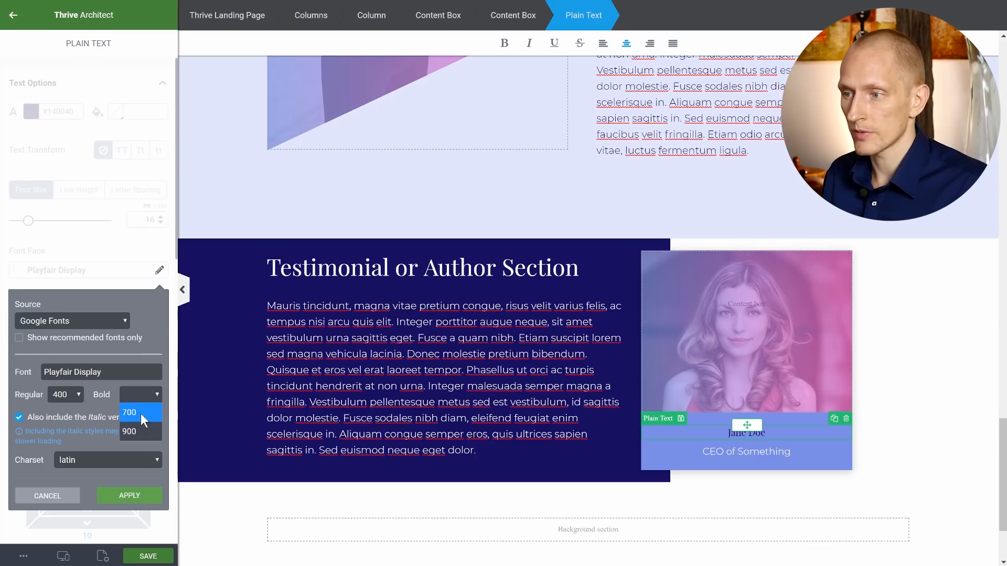
pyautogui.click(140, 413)
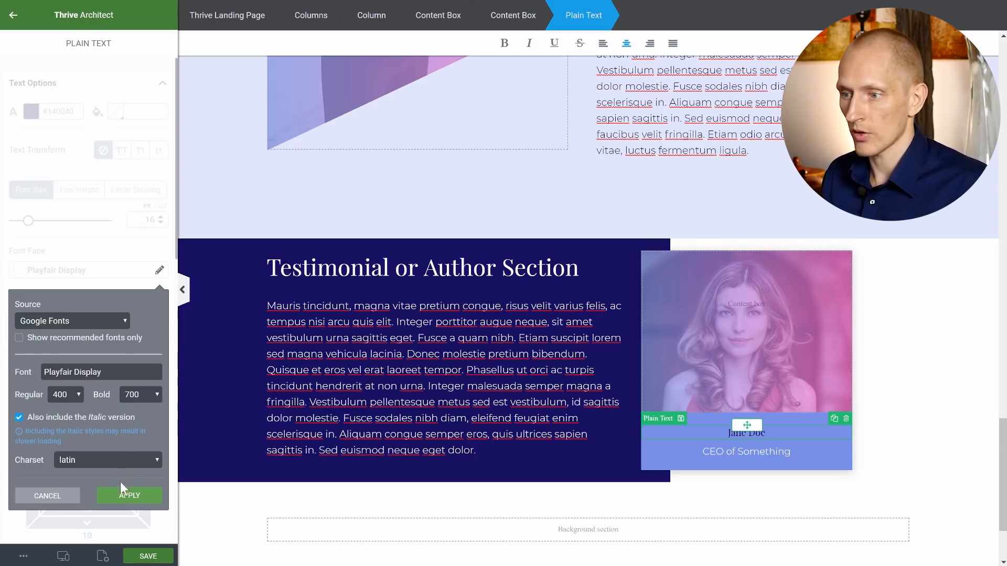
pyautogui.click(126, 495)
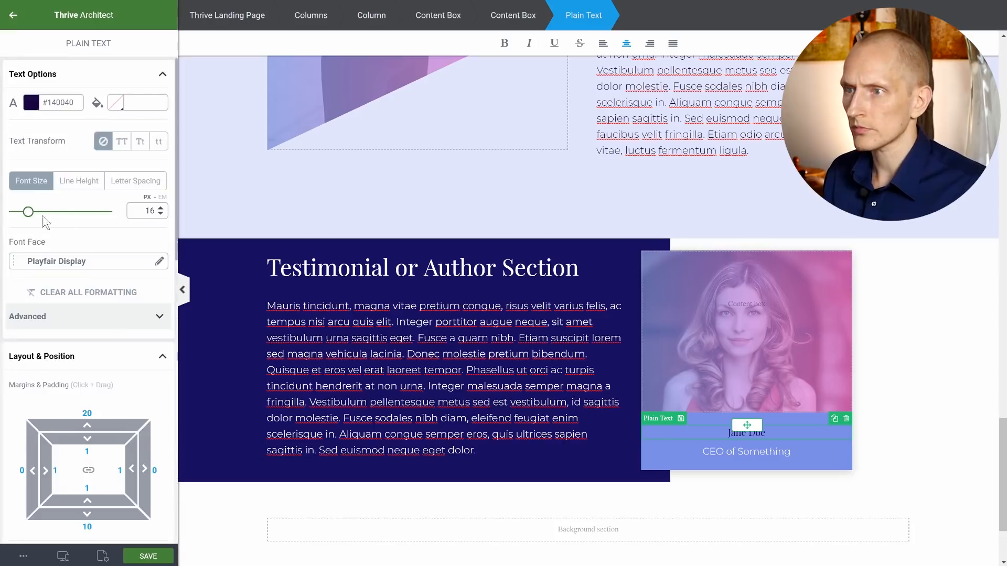
# - Enlarge the name text to about 34 px and make it italic
pyautogui.moveTo(30, 219); pyautogui.dragTo(48, 219)
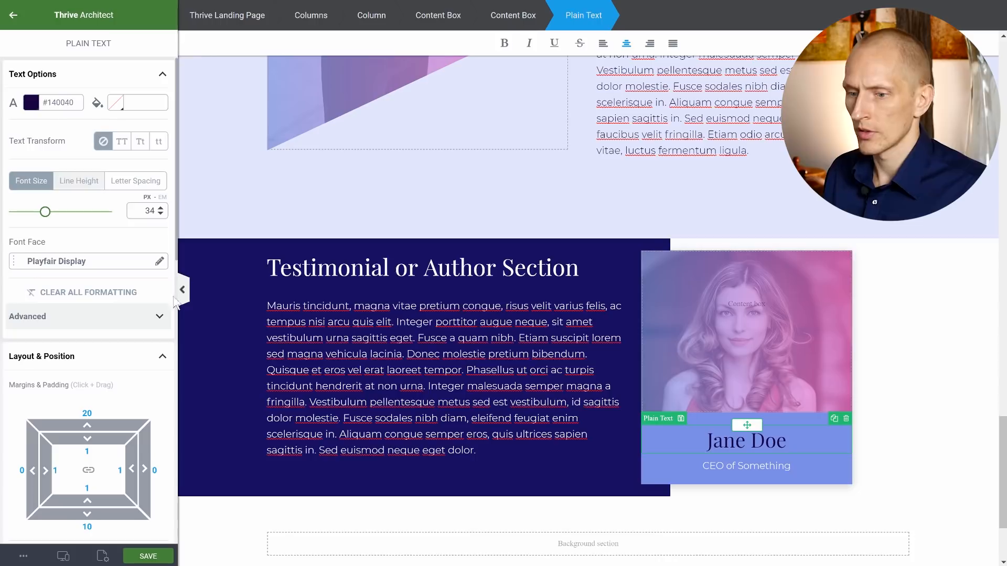
pyautogui.tripleClick(716, 443)
pyautogui.hotkey('ctrl', 'i')
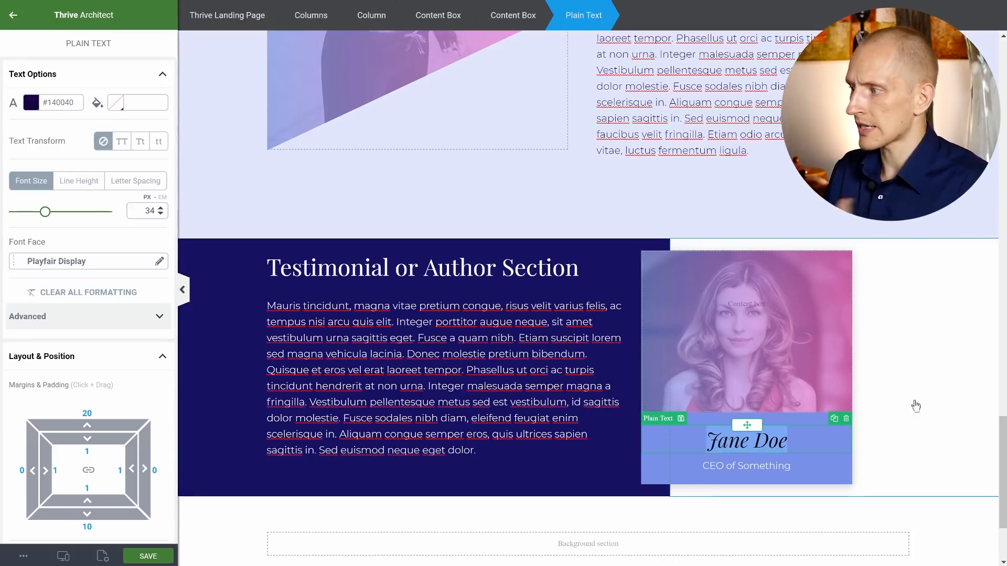
pyautogui.click(820, 436)
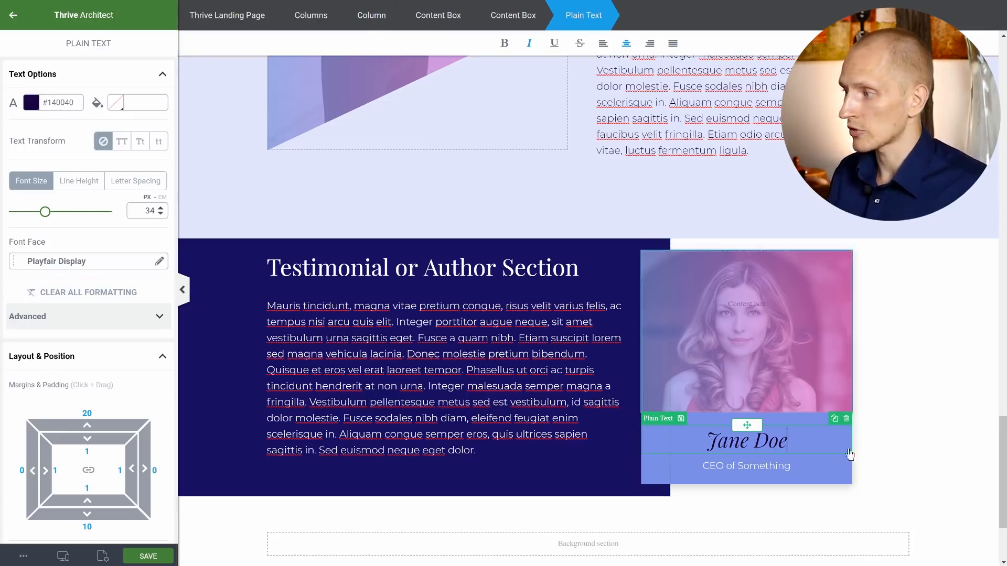
# - Set the left and right padding of the blue content box holding the name and job title to 10
pyautogui.click(654, 484)
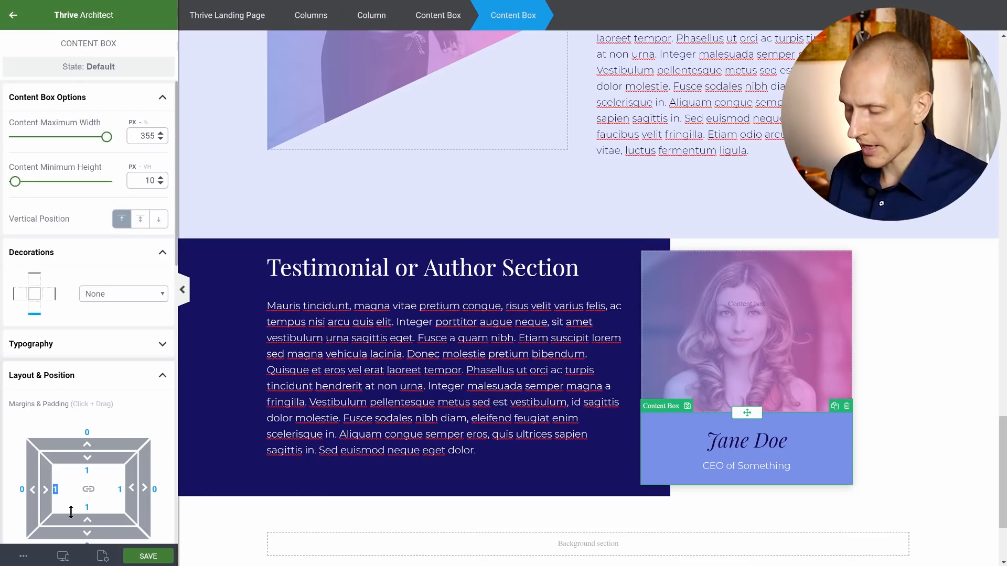
pyautogui.write('10')
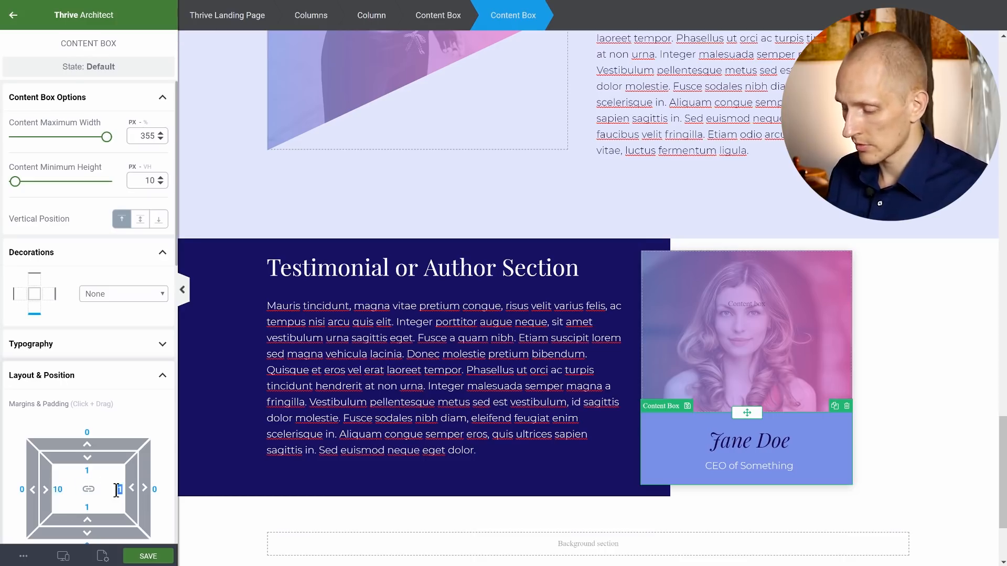
pyautogui.write('0')
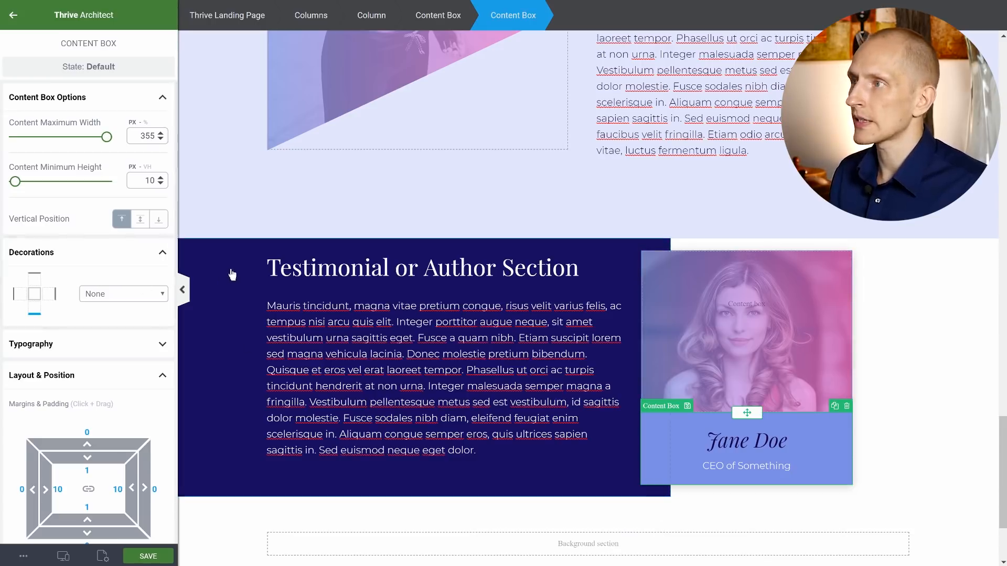
# - Set the minimum height of the testimonial section's columns to 525 px and centre their content vertically
pyautogui.click(400, 22)
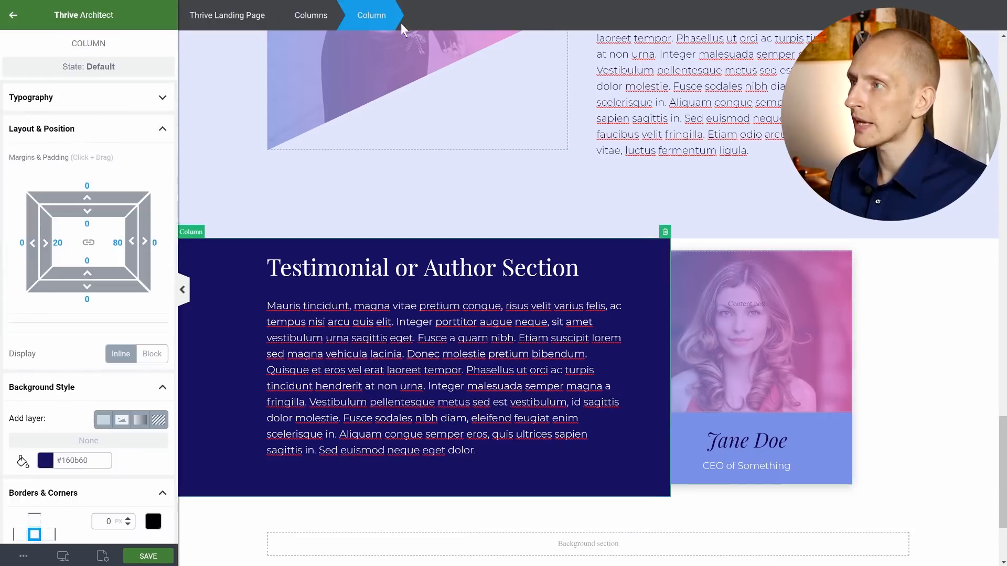
pyautogui.click(324, 20)
pyautogui.moveTo(21, 159); pyautogui.dragTo(64, 167)
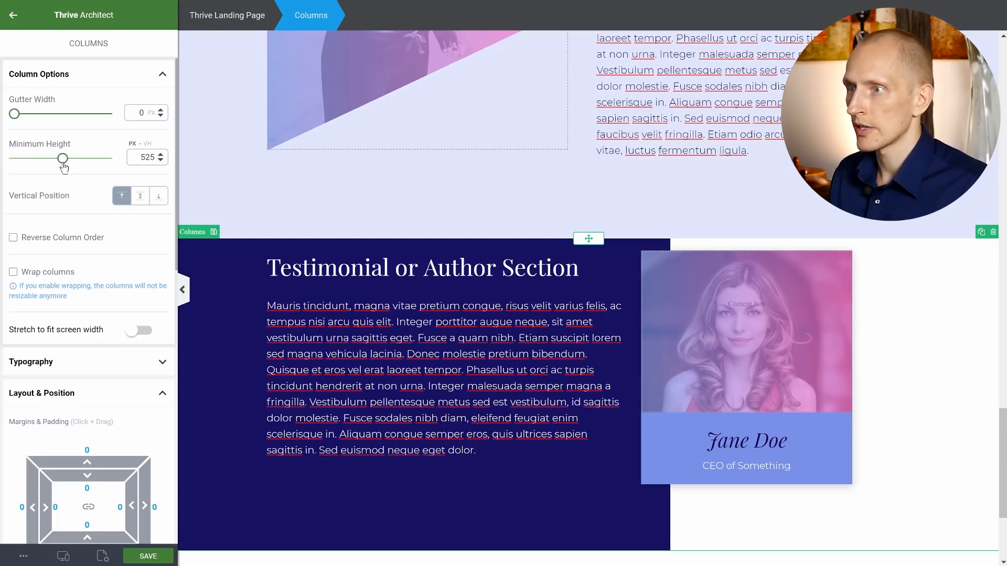
pyautogui.click(140, 196)
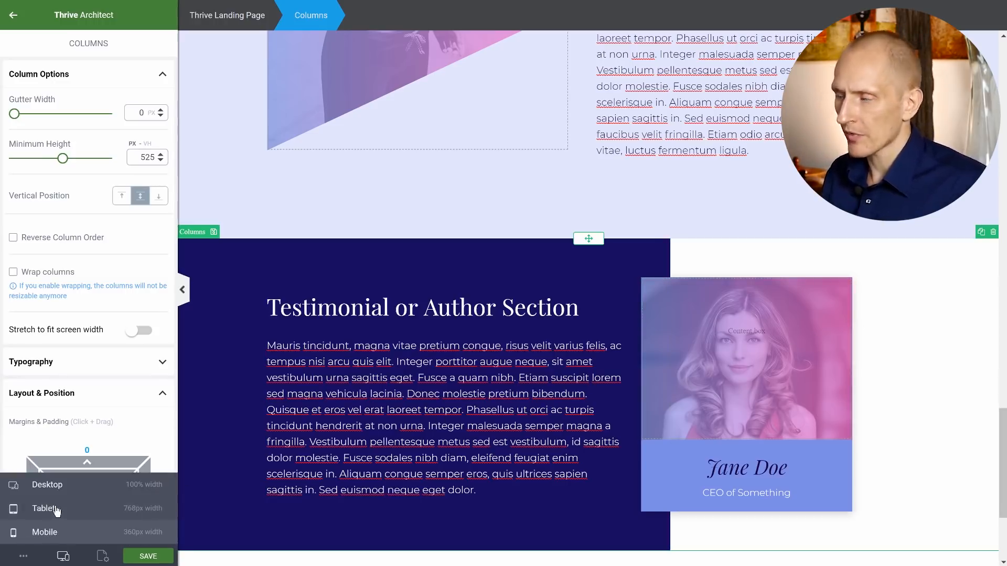
# - In the tablet view, set the right padding of the portrait column to 20
pyautogui.click(56, 509)
pyautogui.scroll(-3, 725, 312)
pyautogui.scroll(-5, 725, 312)
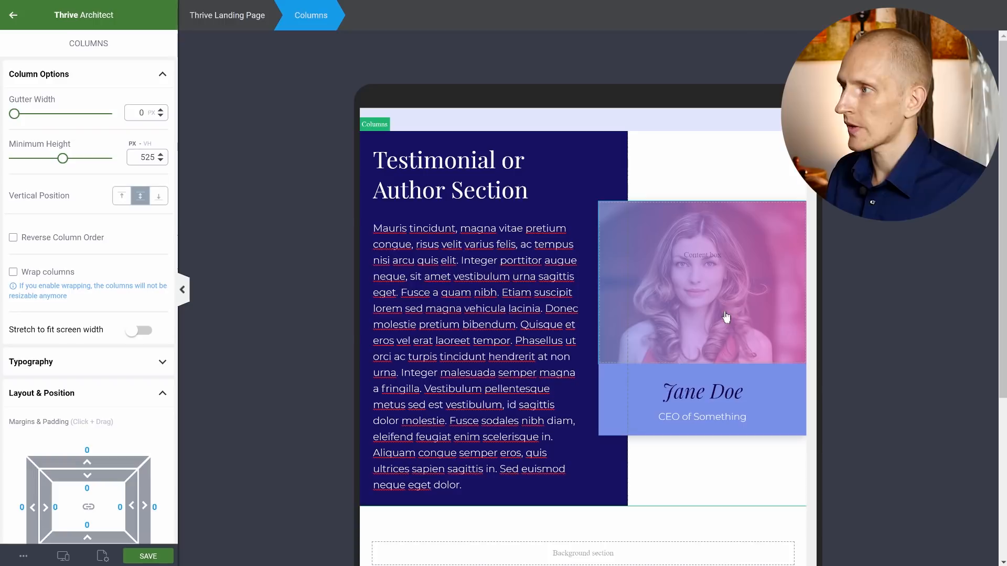
pyautogui.click(758, 185)
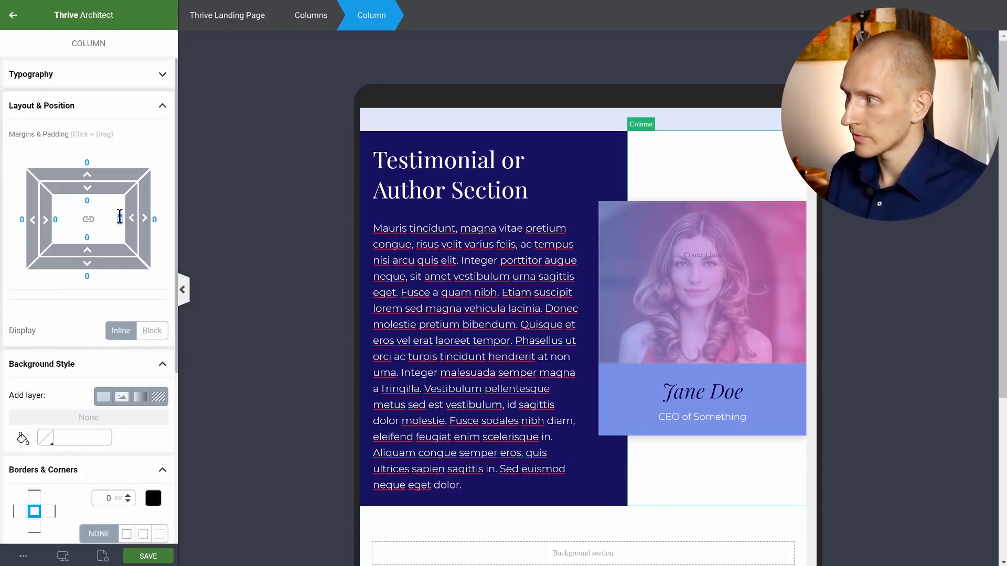
pyautogui.write('20')
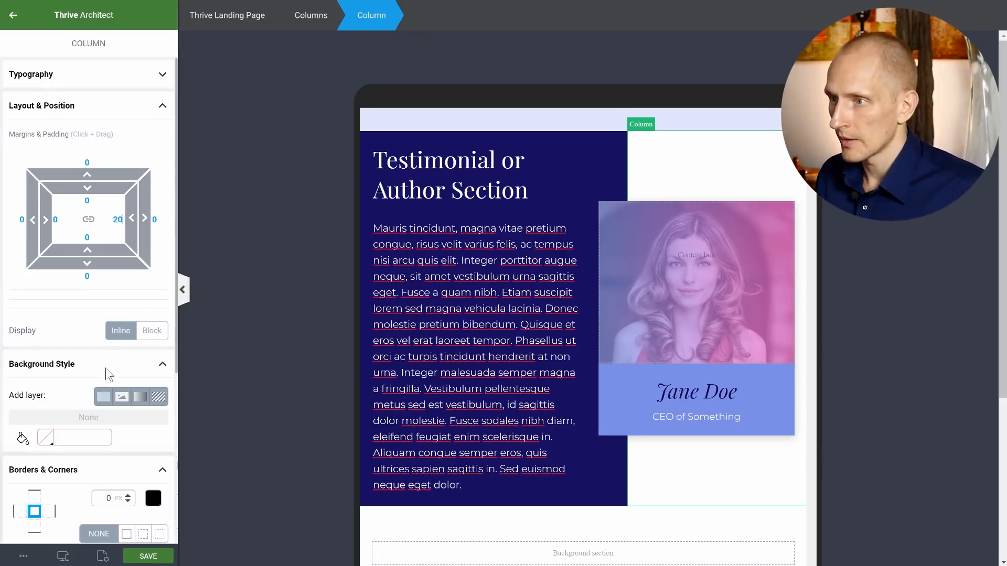
# - Reset the portrait column's right padding to 0 in the tablet view
pyautogui.press('BackSpace')
pyautogui.press('BackSpace')
pyautogui.write('0')
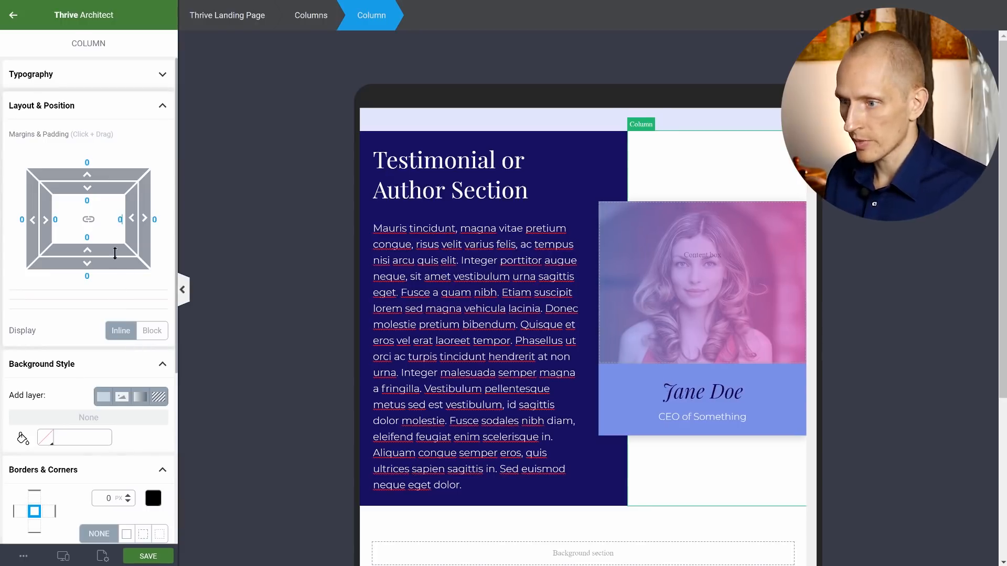
# - Check the portrait column in the desktop view, return to the tablet view and set its right padding to 20
pyautogui.click(62, 557)
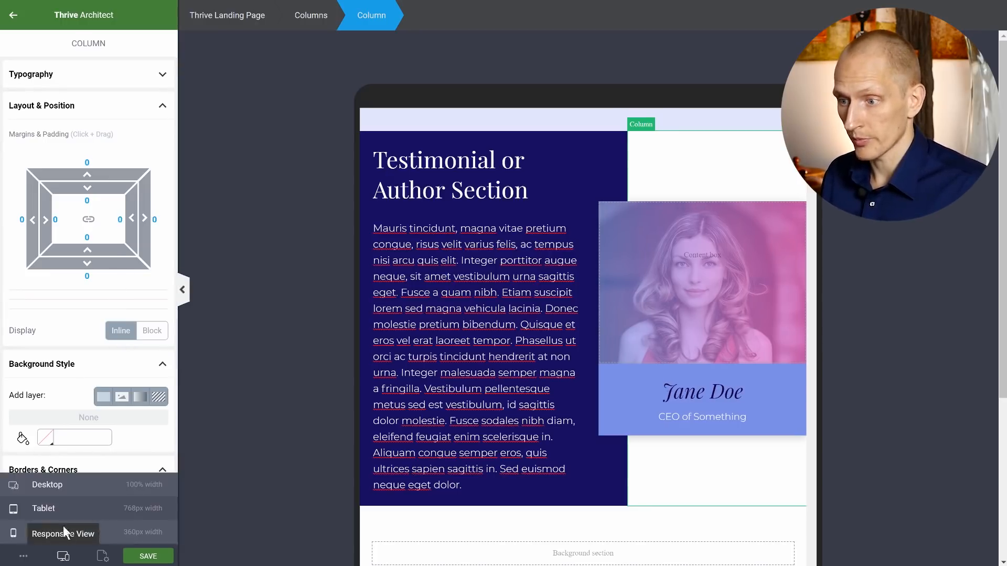
pyautogui.click(68, 492)
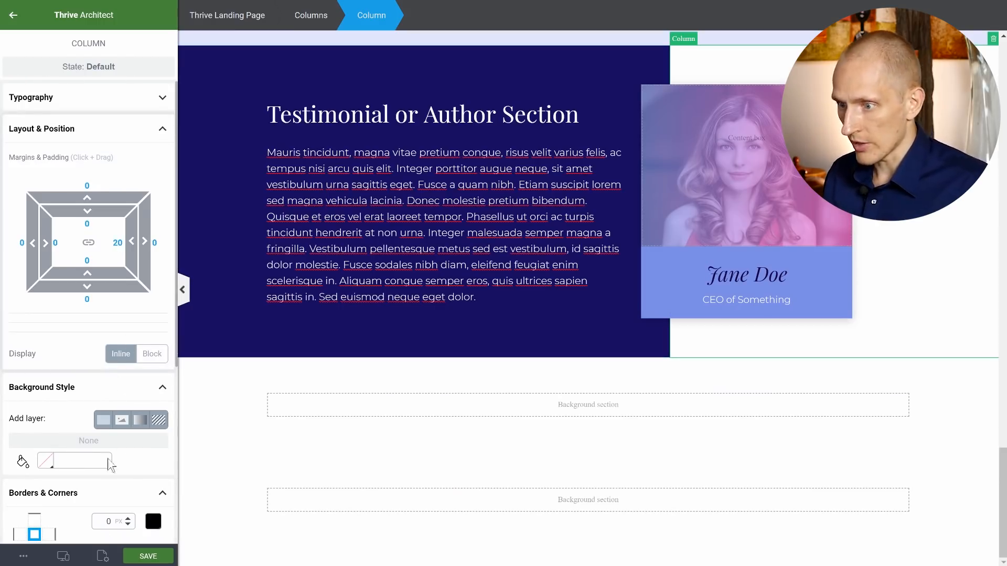
pyautogui.click(63, 556)
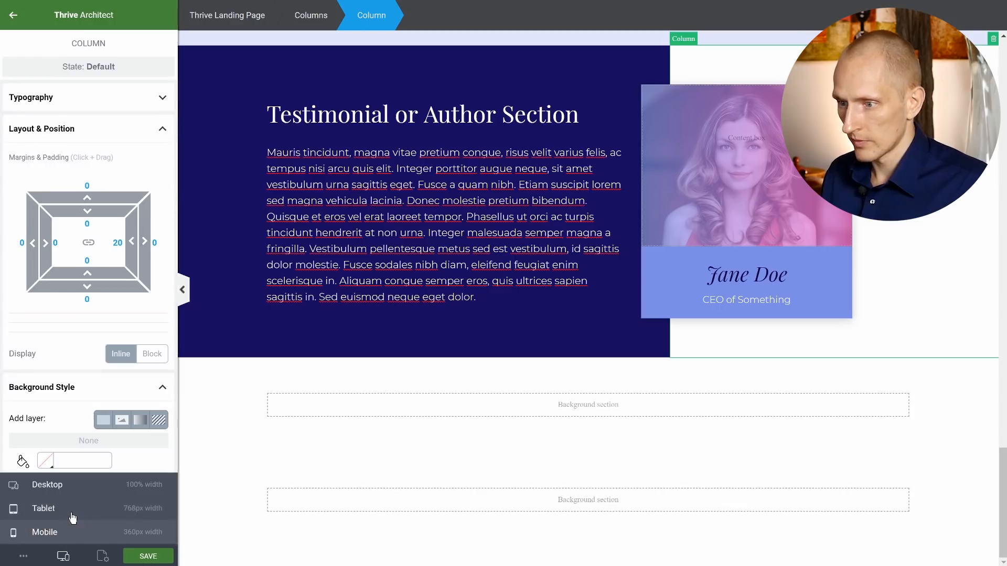
pyautogui.click(72, 517)
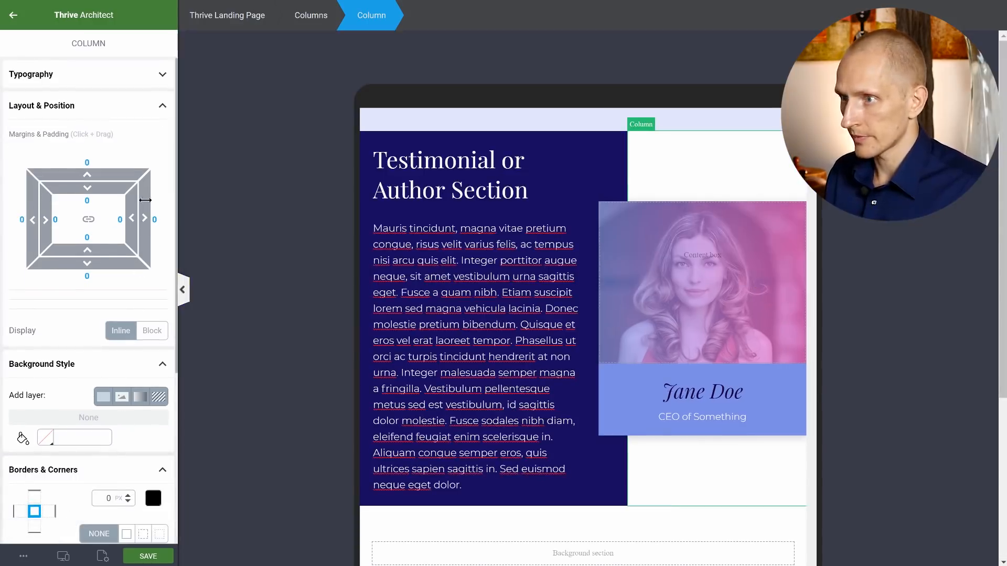
pyautogui.write('20')
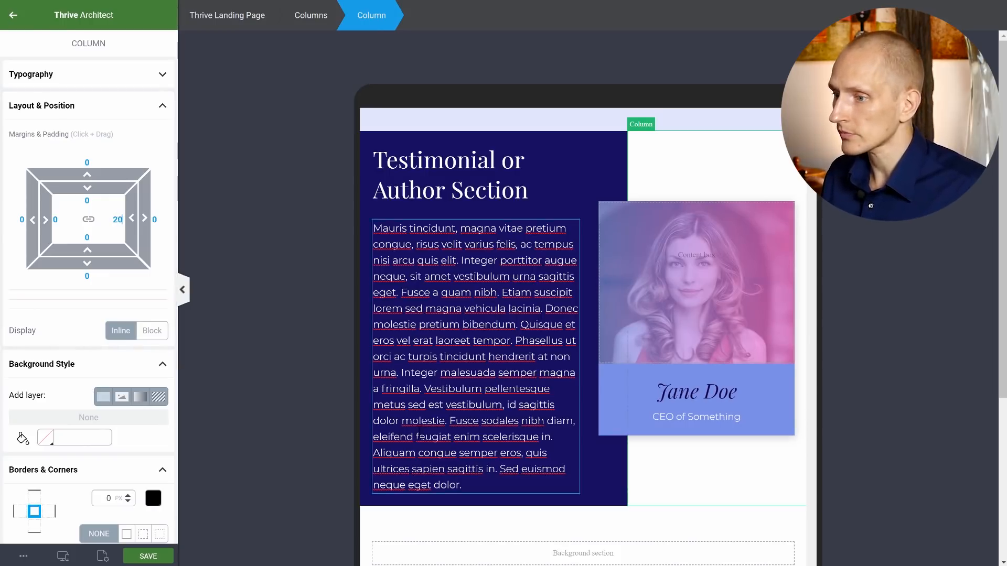
# - Switch to the mobile view and set the right padding of the dark blue text column to 20
pyautogui.click(69, 558)
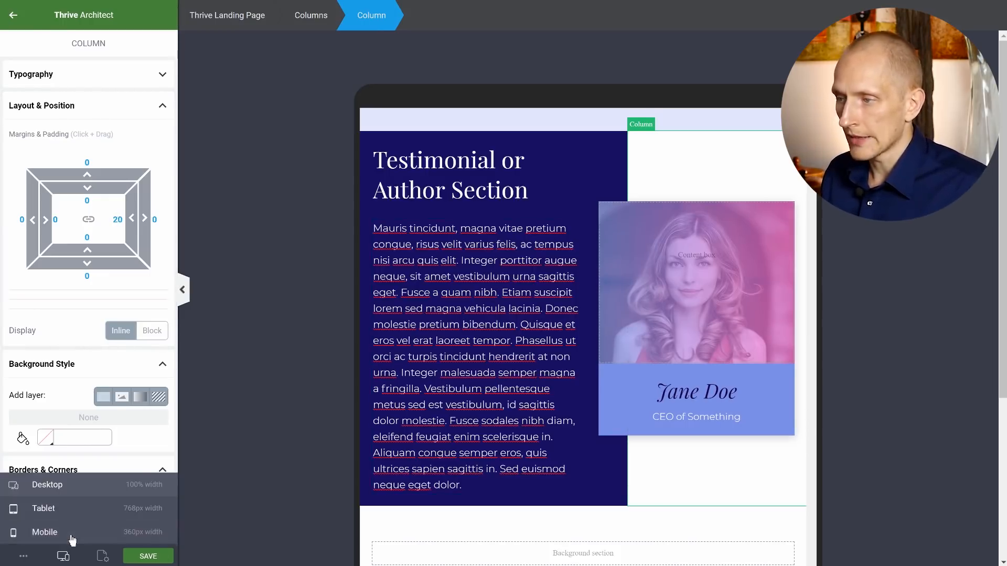
pyautogui.click(68, 533)
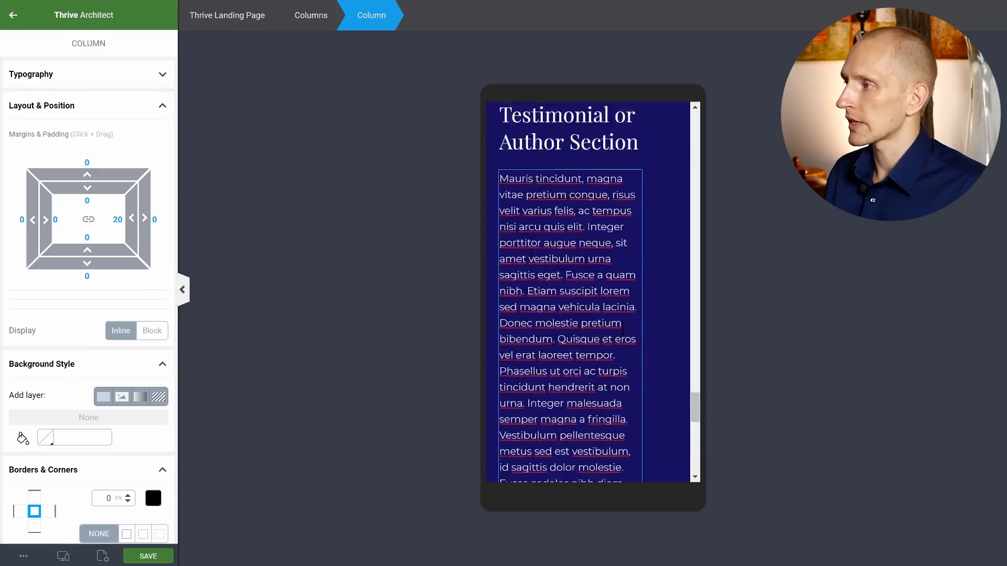
pyautogui.scroll(-6, 623, 329)
pyautogui.scroll(-4, 623, 328)
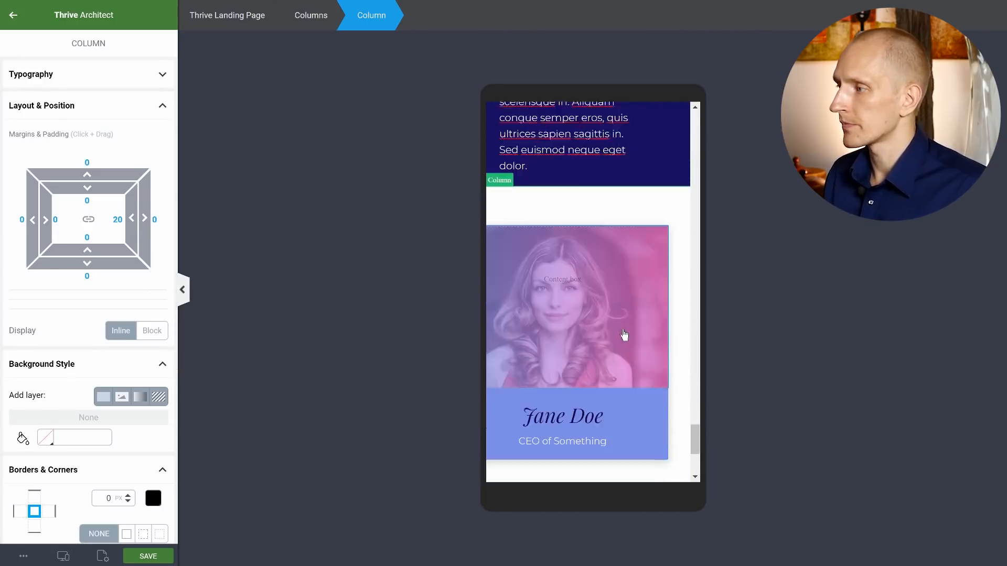
pyautogui.scroll(2, 624, 335)
pyautogui.scroll(8, 624, 335)
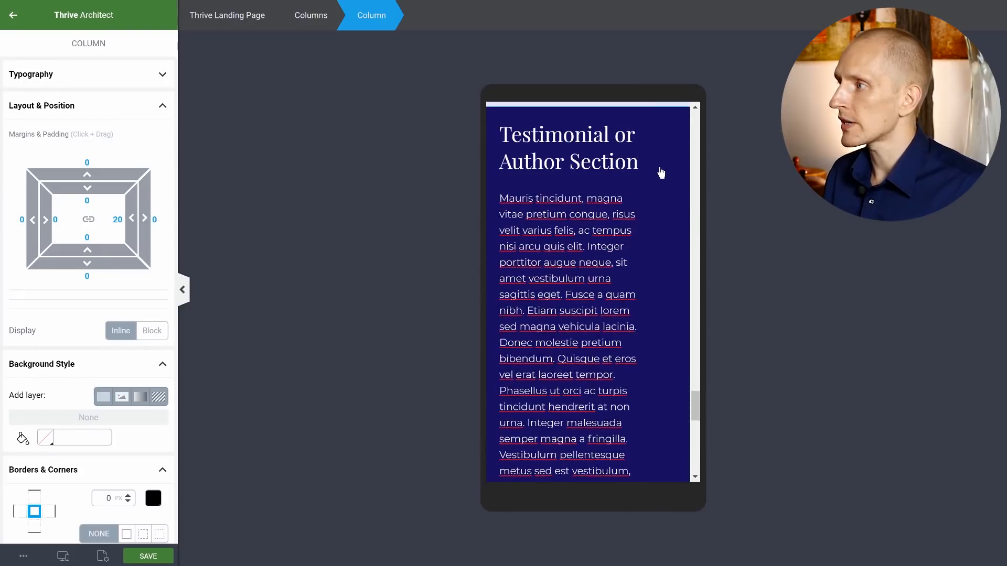
pyautogui.click(661, 173)
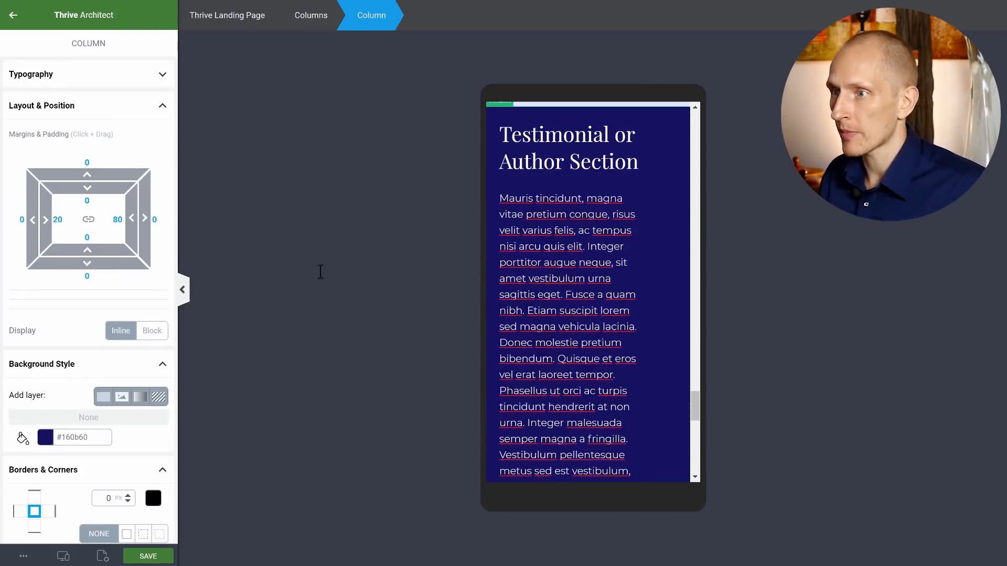
pyautogui.doubleClick(119, 219)
pyautogui.write('20')
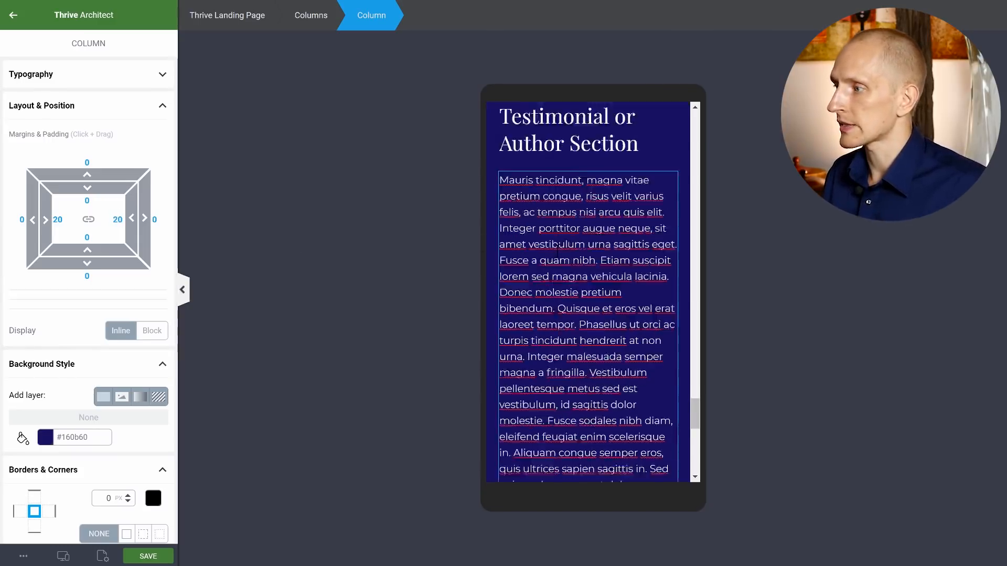
# - Reduce the minimum height of the testimonial section's columns to 1 px in the mobile view
pyautogui.scroll(-5, 568, 291)
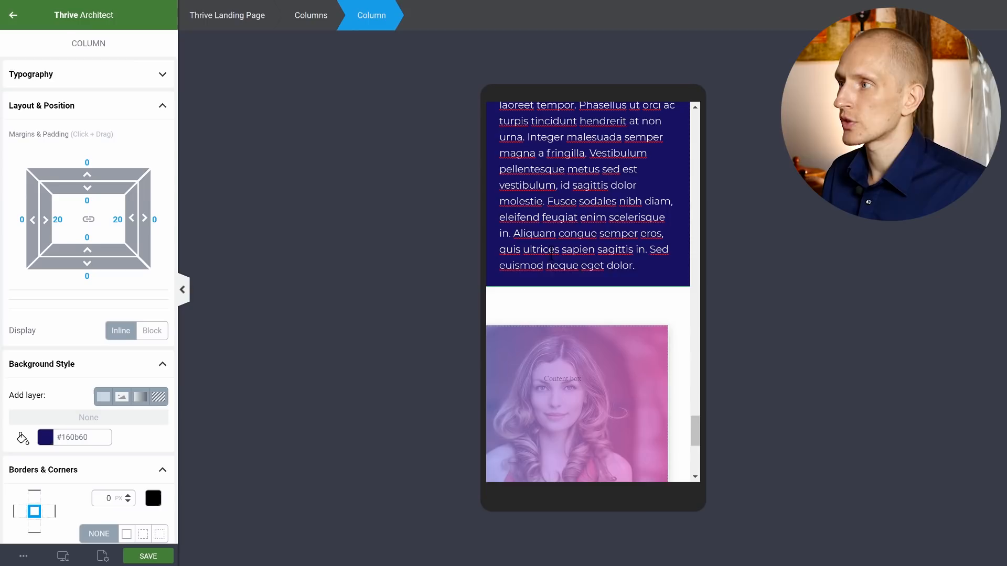
pyautogui.scroll(3, 568, 291)
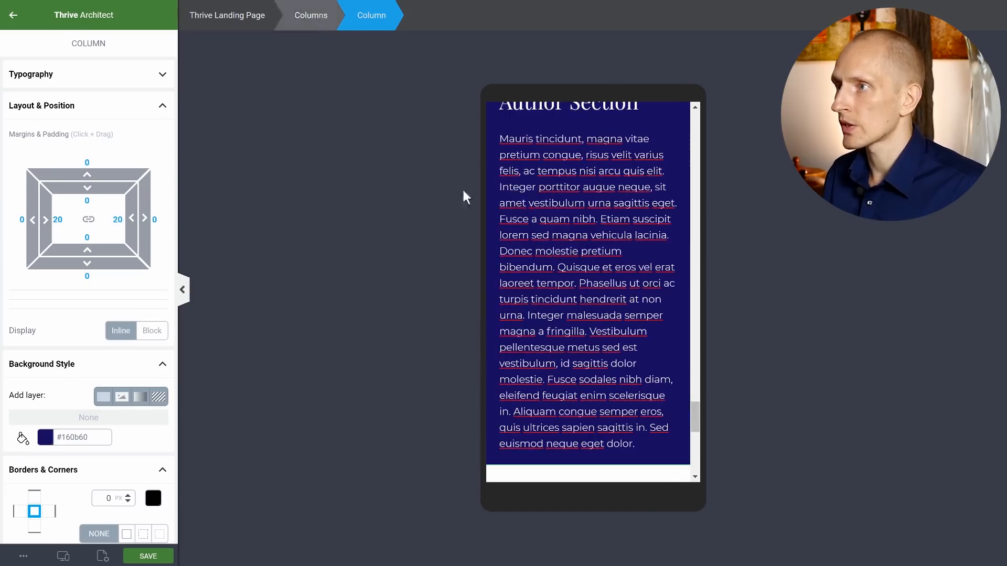
pyautogui.moveTo(63, 158); pyautogui.dragTo(17, 156)
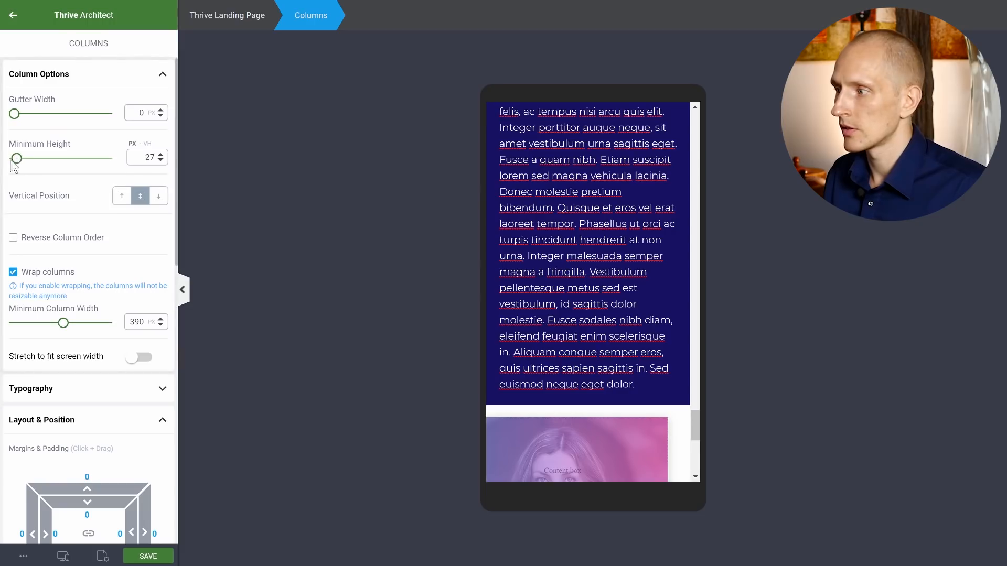
# - Set the left and top margins of the outer portrait card content box to 0 in the mobile view
pyautogui.scroll(-5, 561, 283)
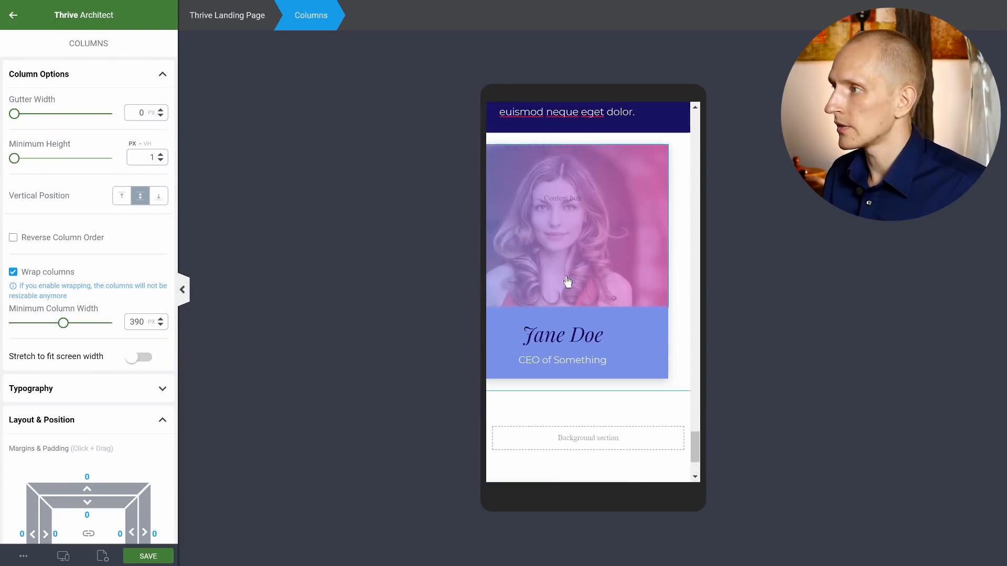
pyautogui.click(593, 169)
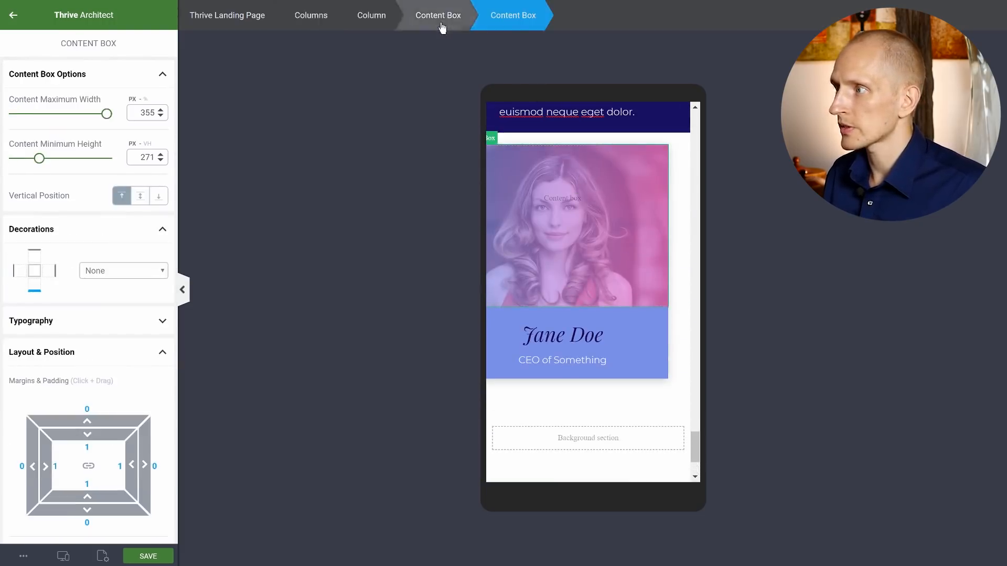
pyautogui.click(442, 27)
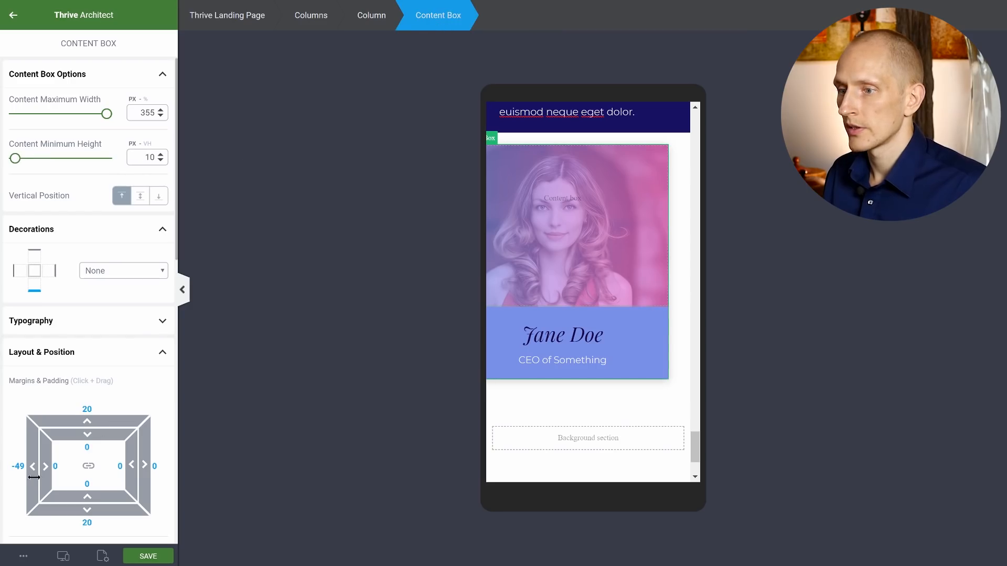
pyautogui.write('0')
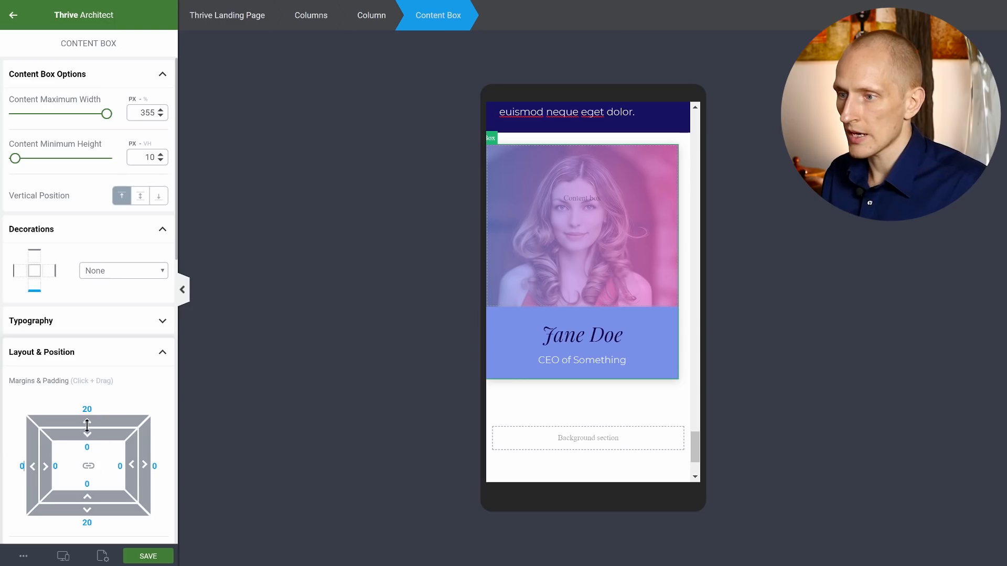
pyautogui.write('0')
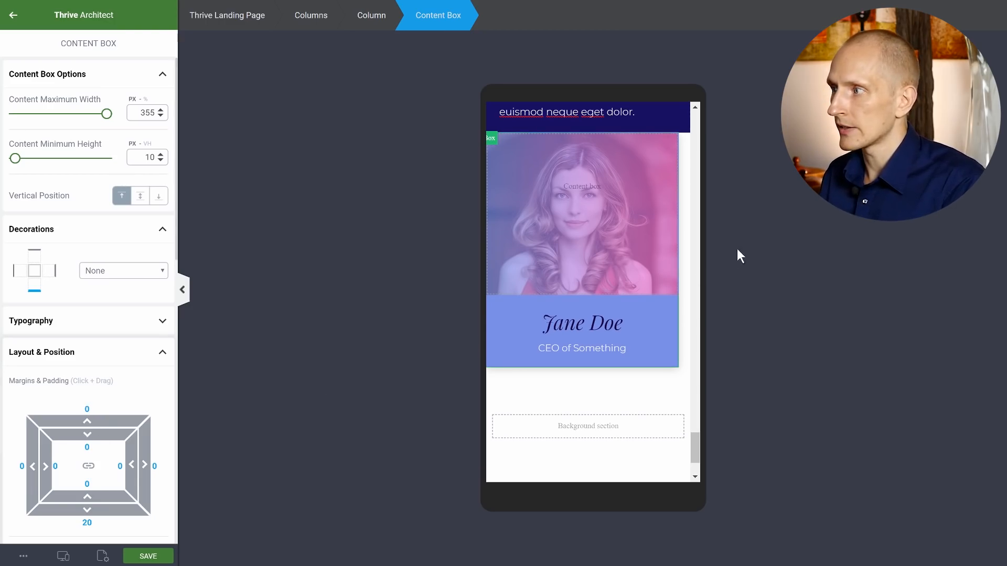
# - Set the right padding of the portrait column to 0 in the mobile view
pyautogui.click(688, 246)
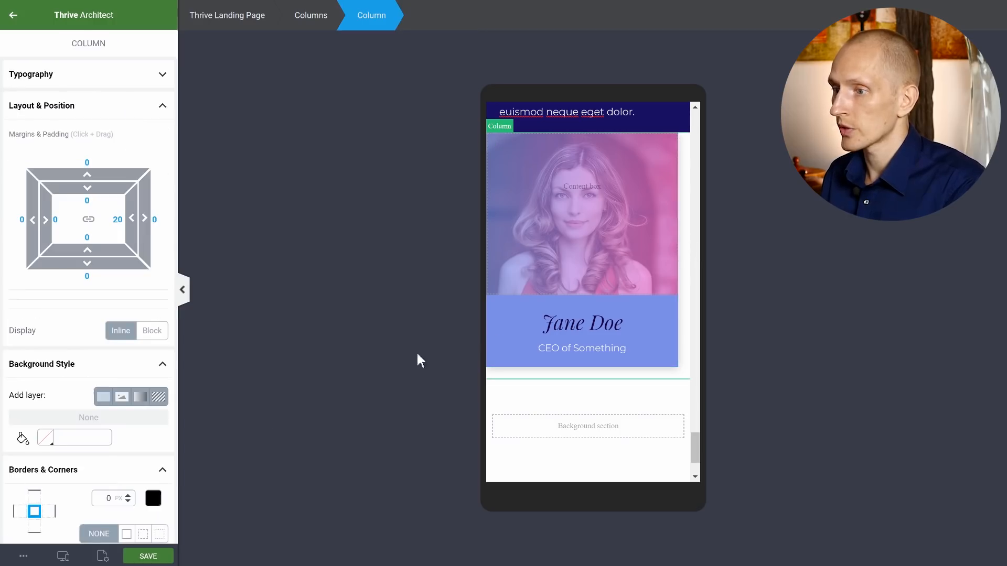
pyautogui.click(120, 220)
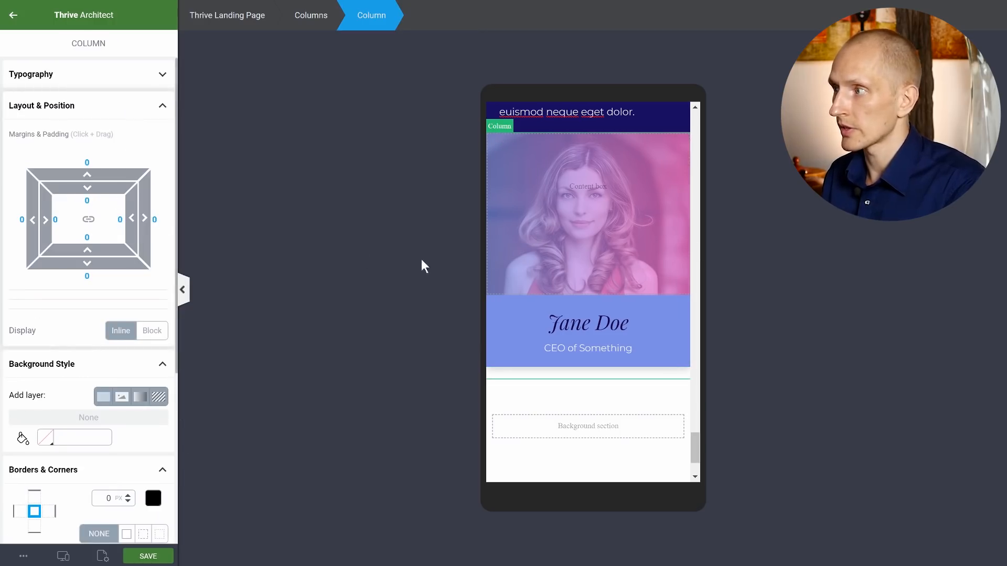
# - Examine the stacked mobile layout of the testimonial section from its heading down to the portrait card
pyautogui.scroll(4, 640, 231)
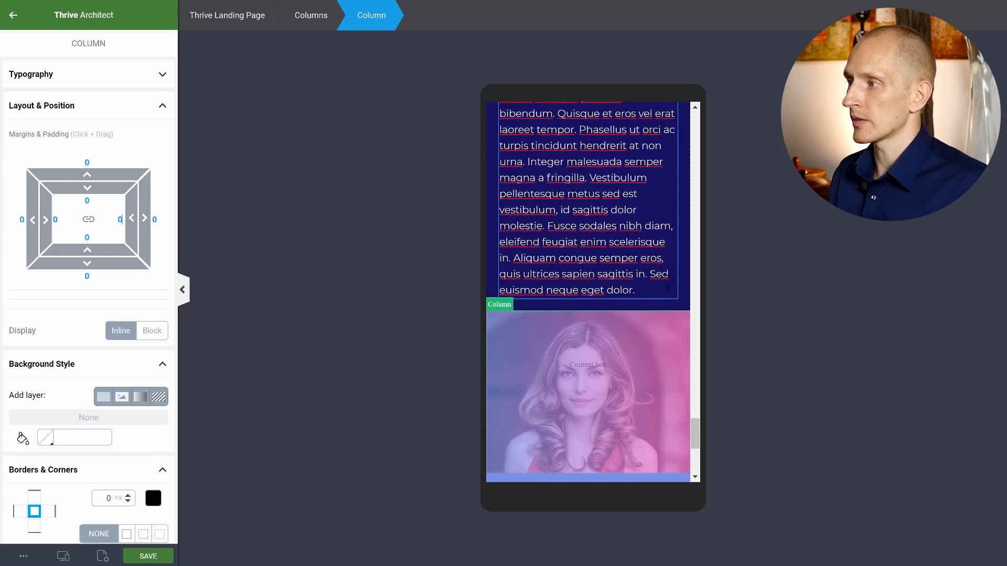
pyautogui.click(675, 287)
pyautogui.click(666, 274)
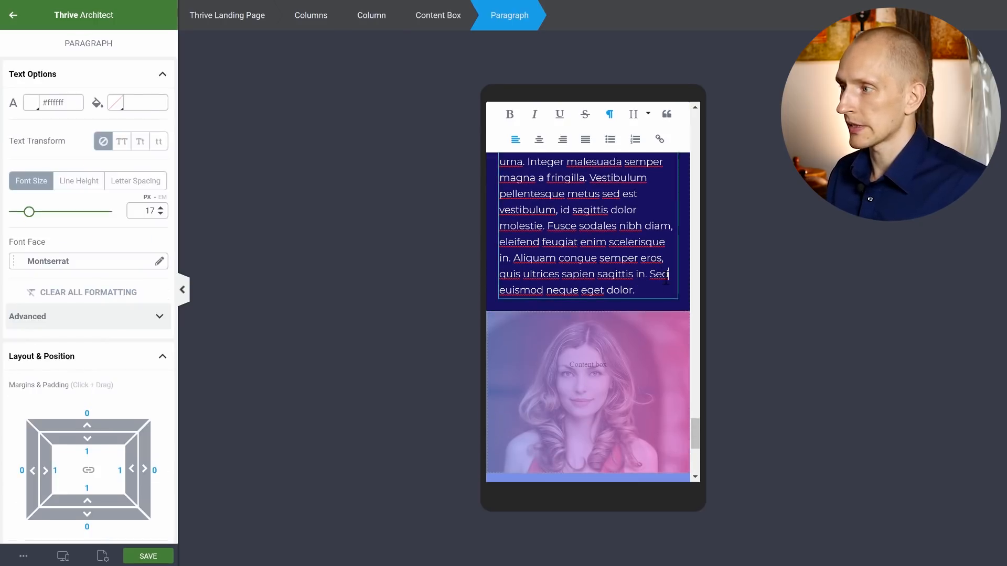
pyautogui.scroll(-5, 666, 278)
pyautogui.scroll(10, 666, 278)
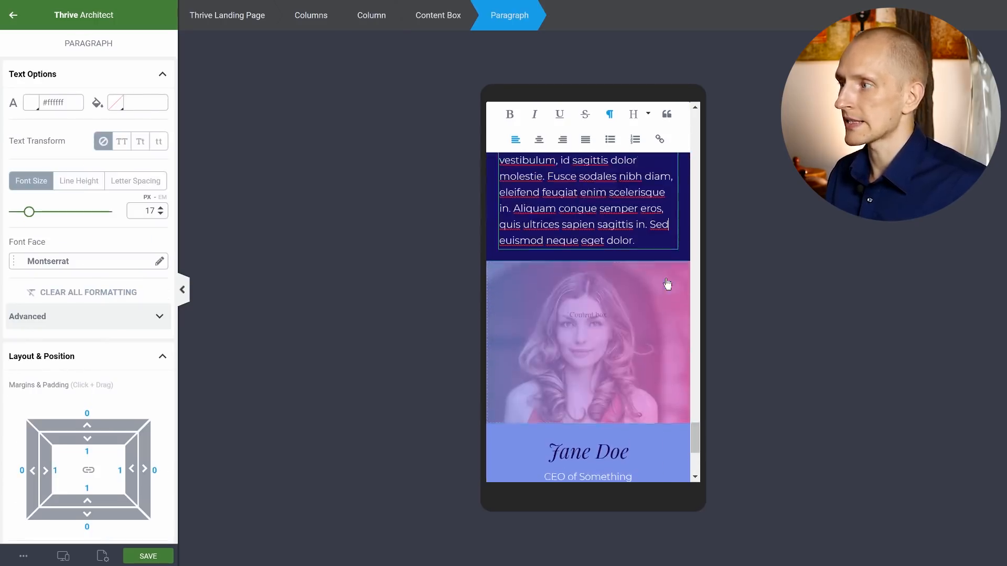
pyautogui.scroll(4, 665, 278)
pyautogui.scroll(-8, 665, 278)
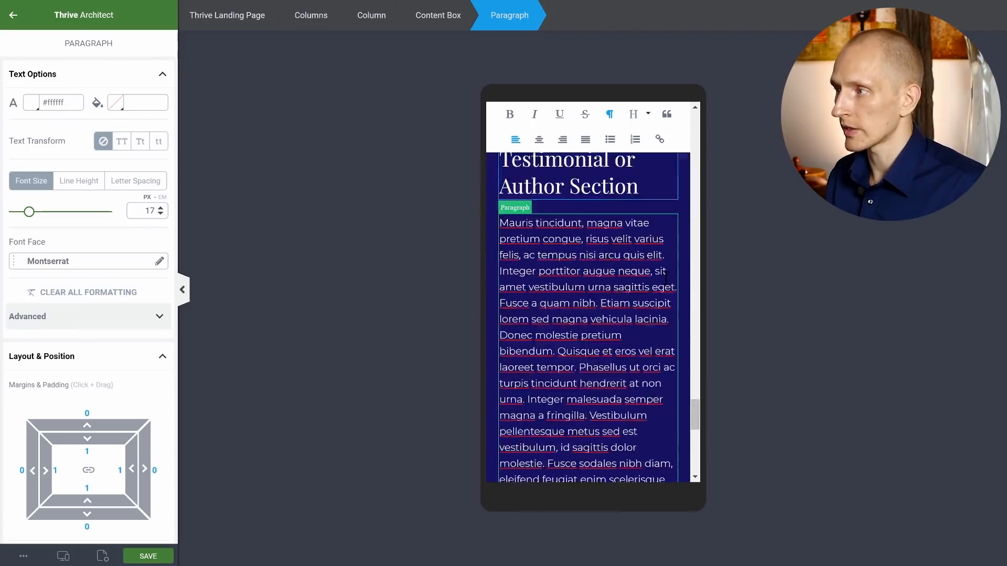
# - Return the page to the desktop view, select the empty background section below the testimonial and save the page
pyautogui.scroll(5, 665, 277)
pyautogui.scroll(-3, 650, 286)
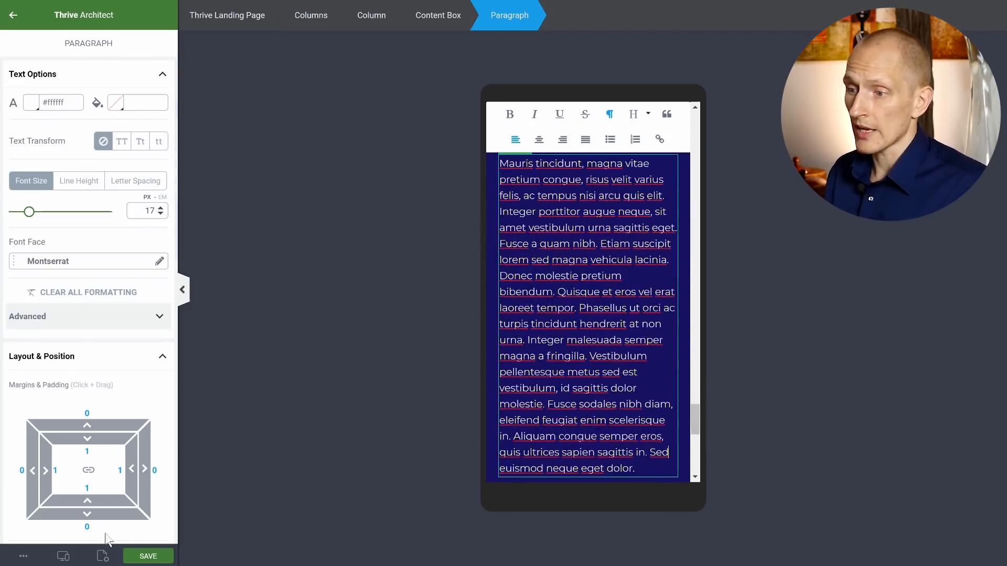
pyautogui.click(63, 556)
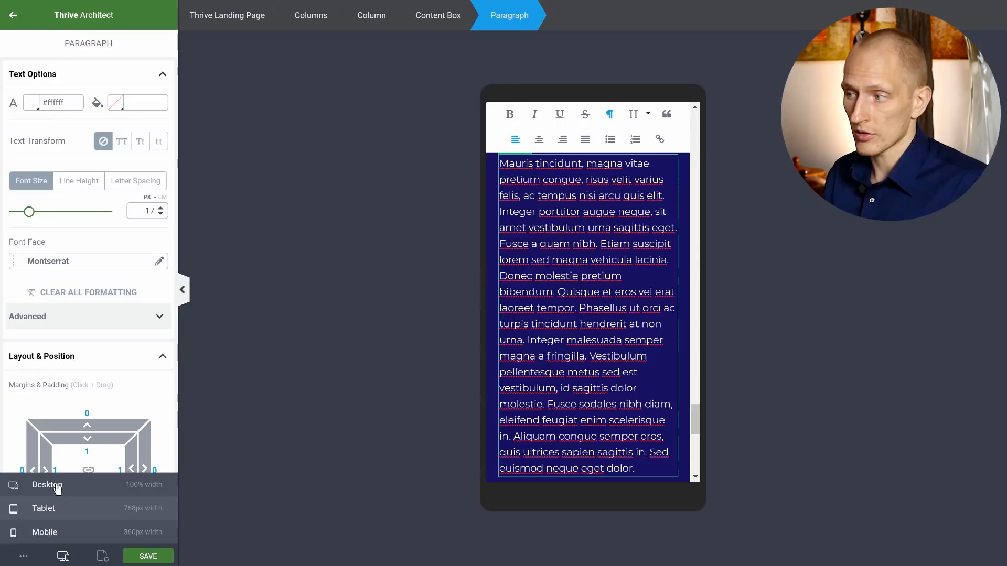
pyautogui.click(47, 485)
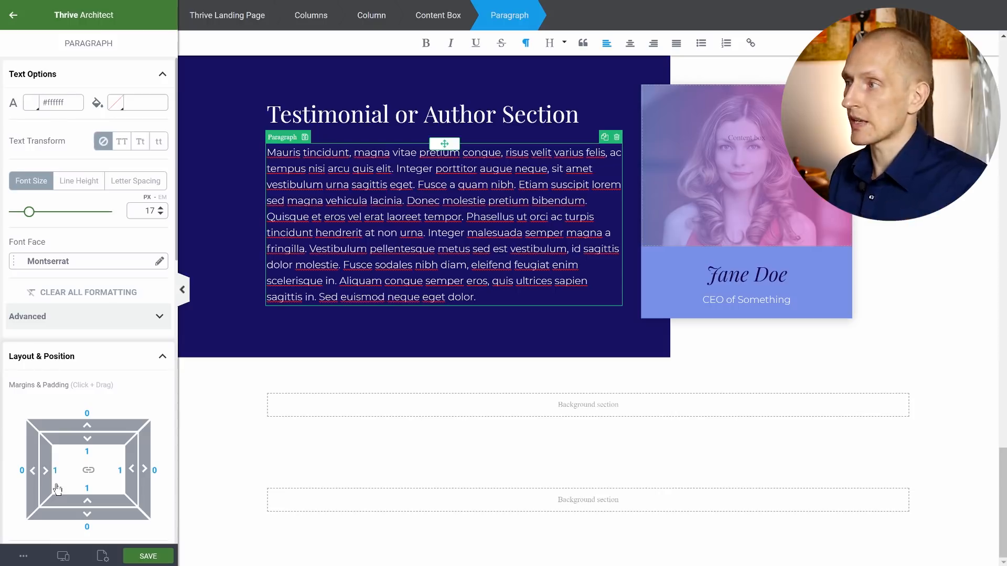
pyautogui.click(213, 397)
pyautogui.hotkey('ctrl', 's')
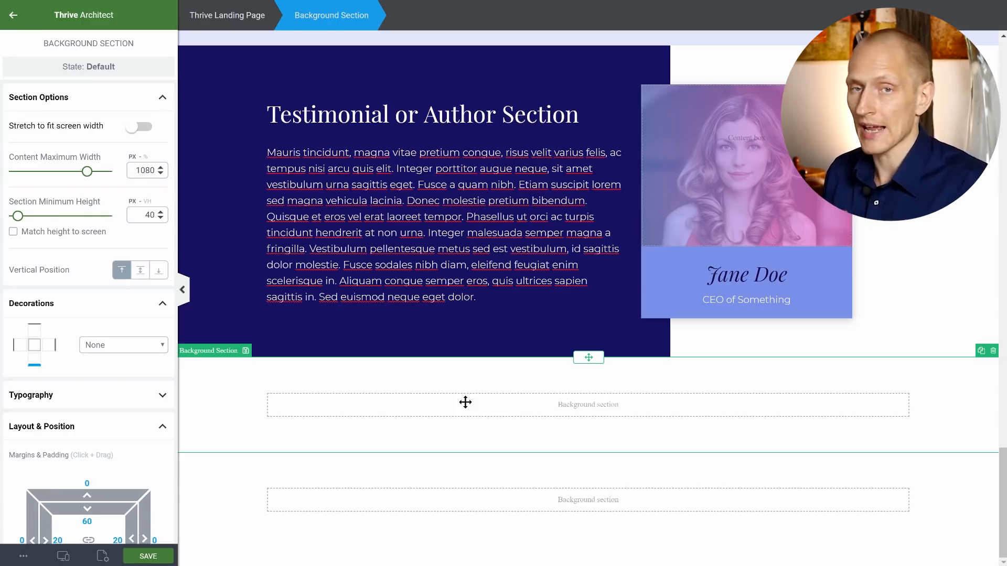
# - Insert a heading reading "Blog Post or Stuff" into the empty background section directly below the testimonial section
pyautogui.click(11, 21)
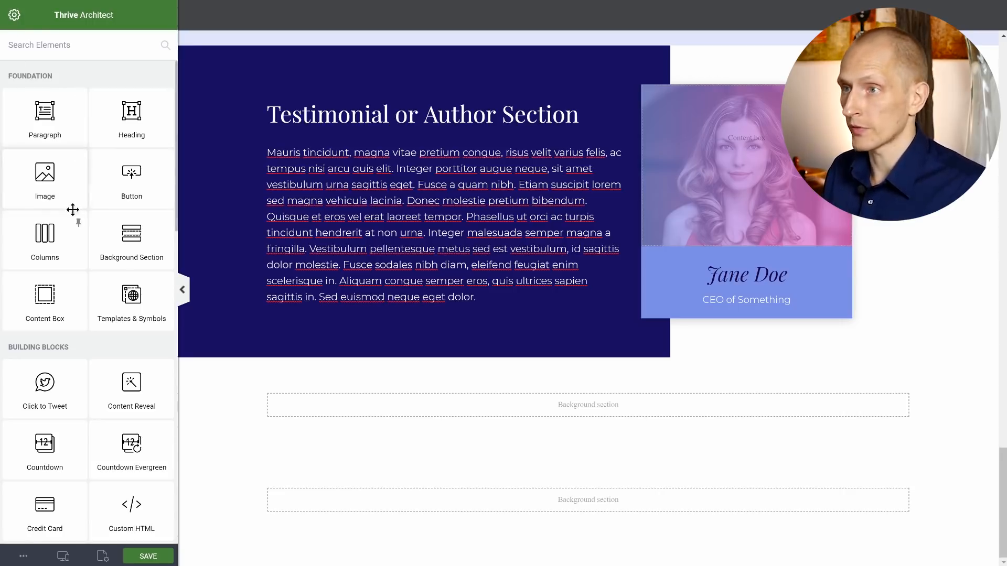
pyautogui.moveTo(120, 118); pyautogui.dragTo(560, 411)
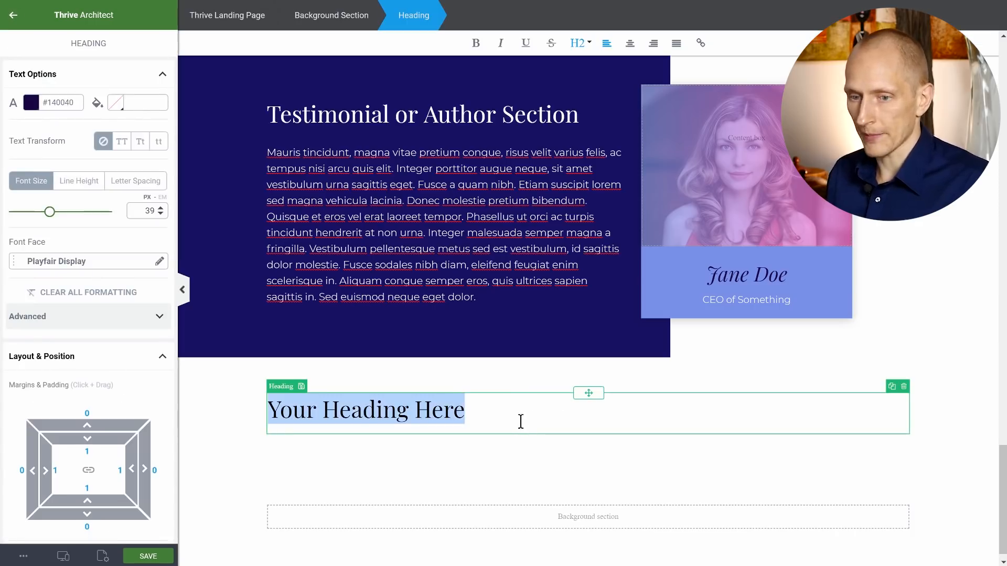
pyautogui.write('Blog P')
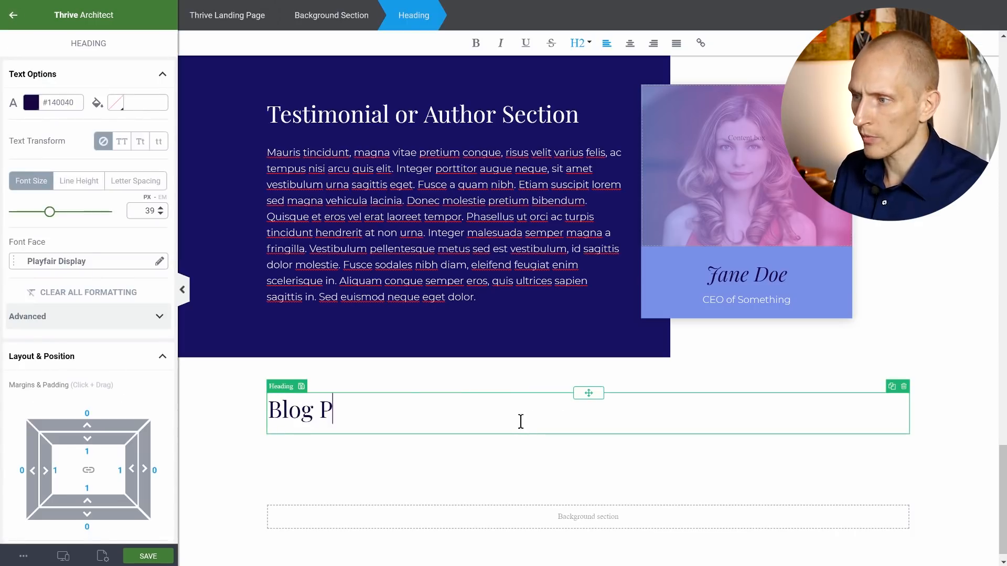
pyautogui.write('ost or Stuff')
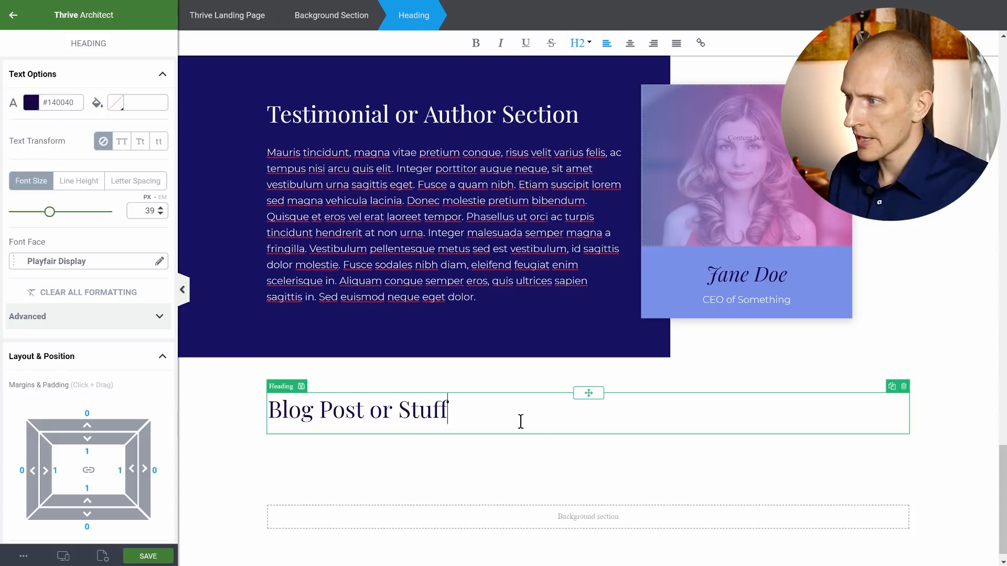
# - Make the "Blog Post or Stuff" heading italic, bold and centred
pyautogui.hotkey('ctrl', 'a')
pyautogui.hotkey('ctrl', 'i')
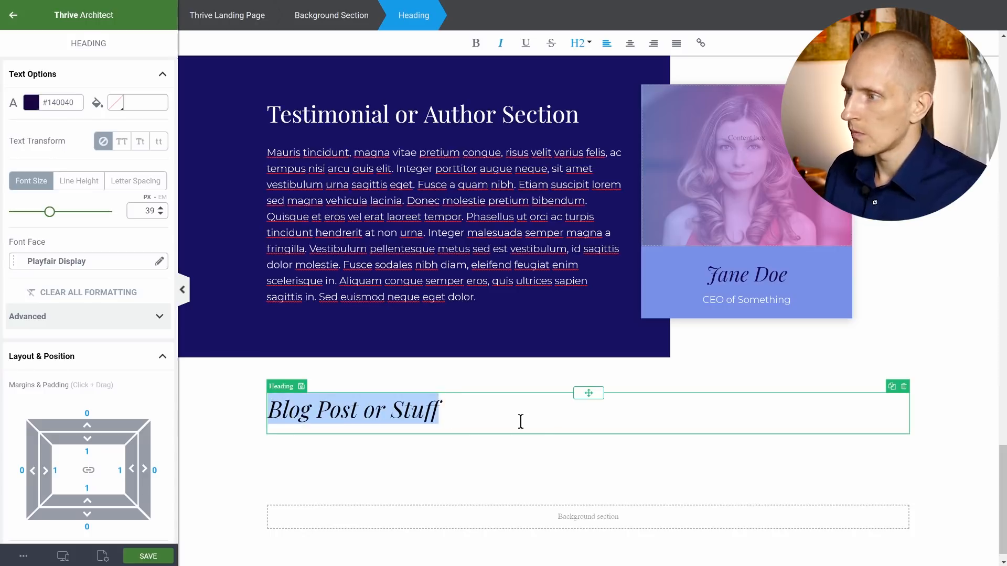
pyautogui.hotkey('ctrl', 'b')
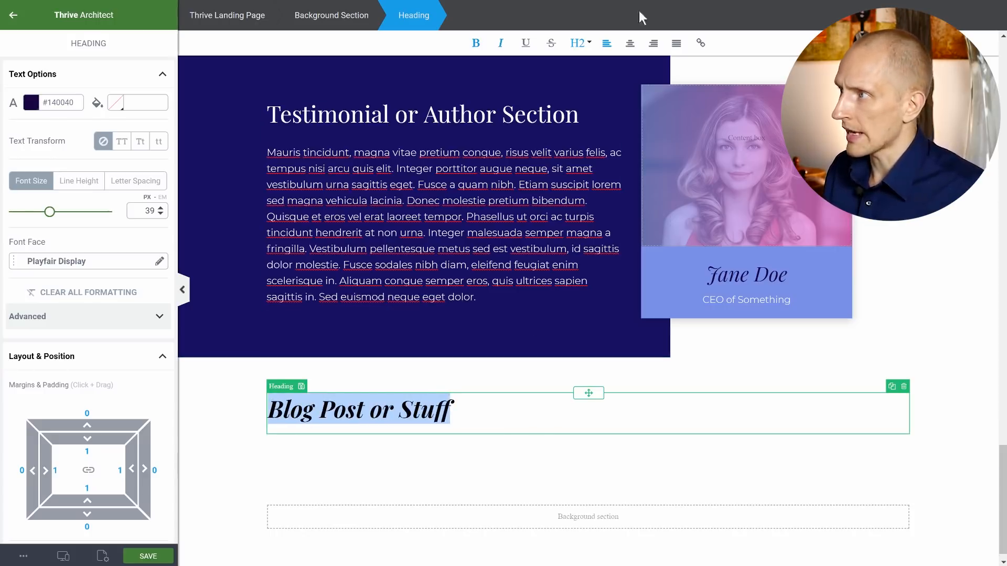
pyautogui.click(634, 44)
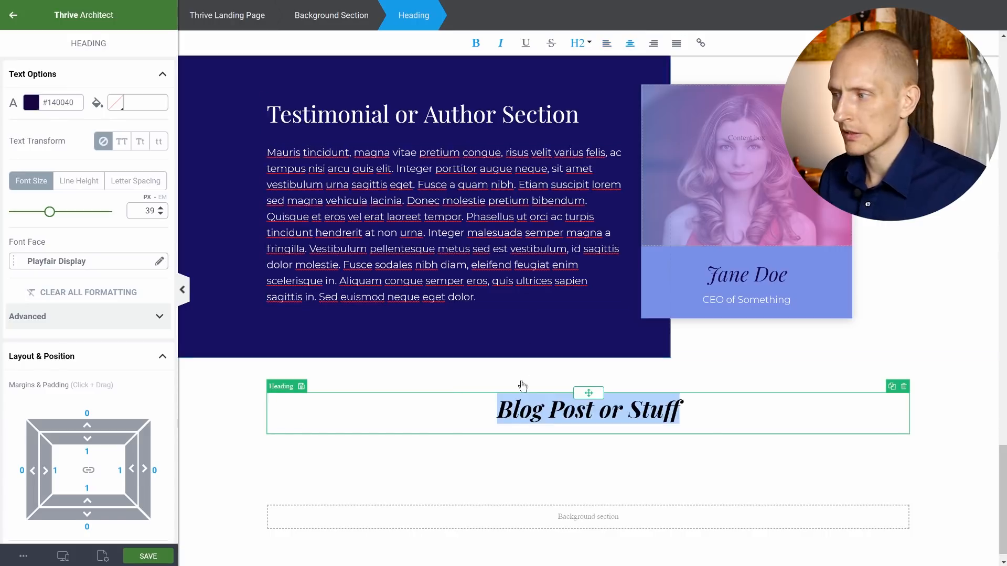
pyautogui.click(519, 409)
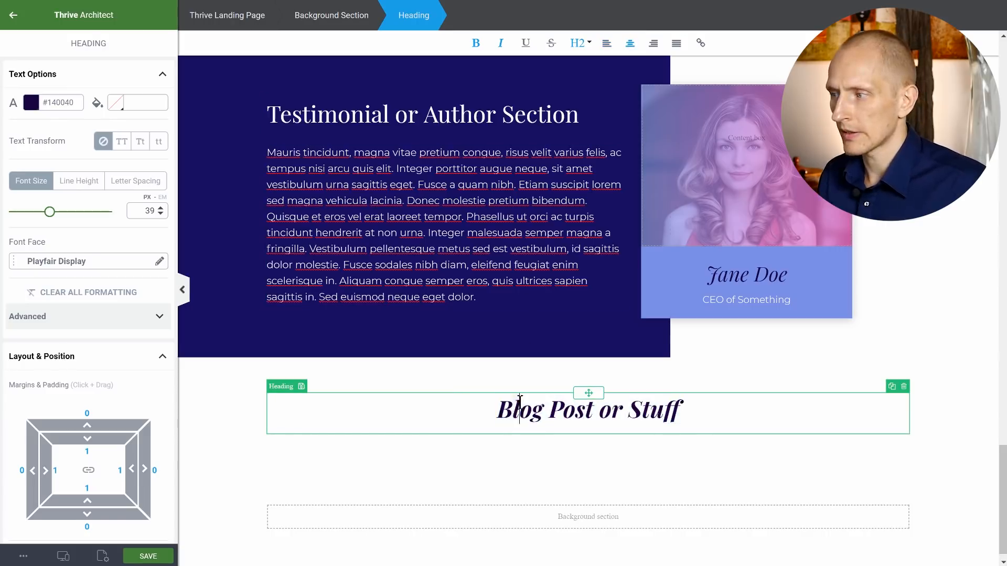
# - Add a centred paragraph reading "Some text about this stuff." below the blog heading
pyautogui.click(15, 25)
pyautogui.moveTo(54, 116); pyautogui.dragTo(593, 424)
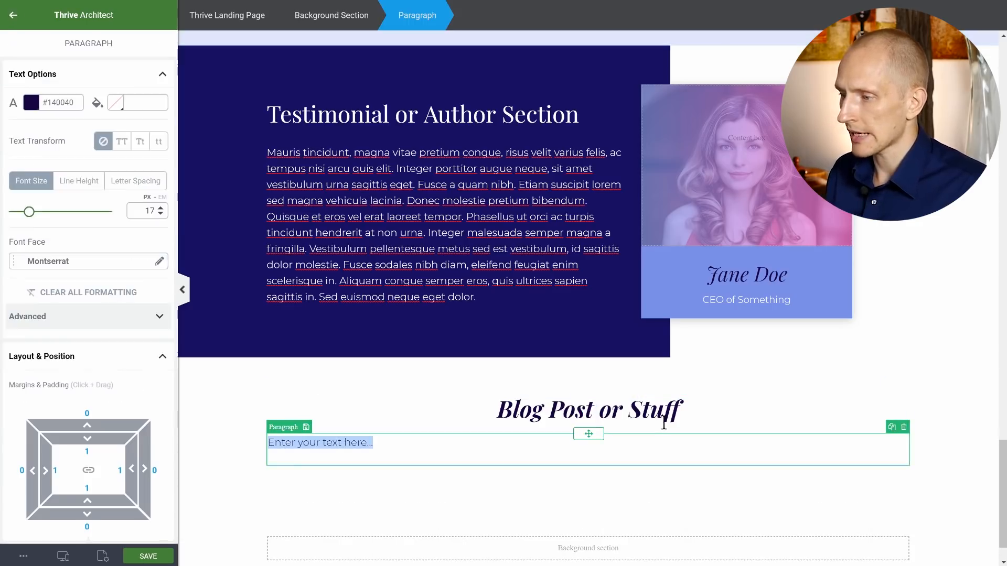
pyautogui.write('Some text about this stuff.')
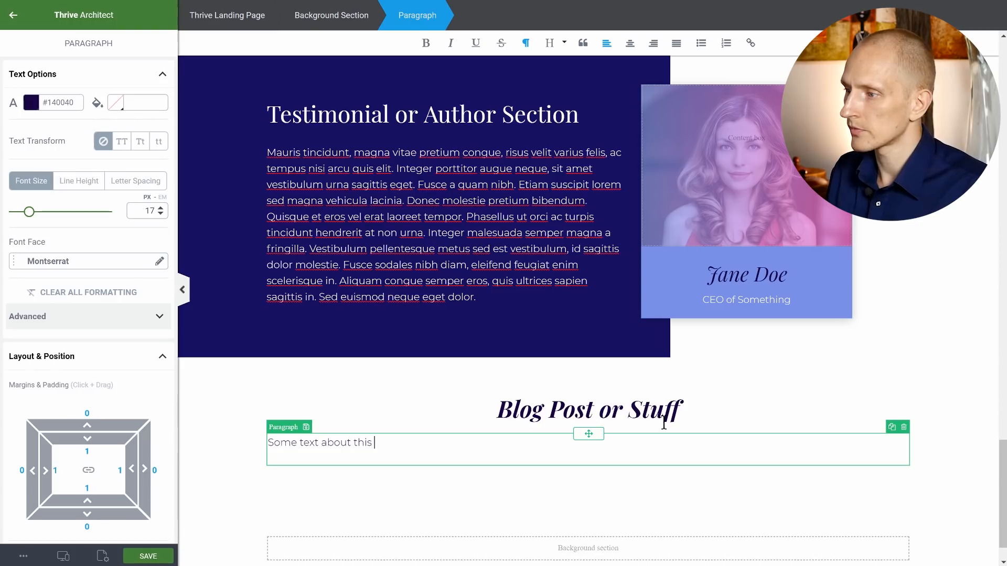
pyautogui.click(639, 45)
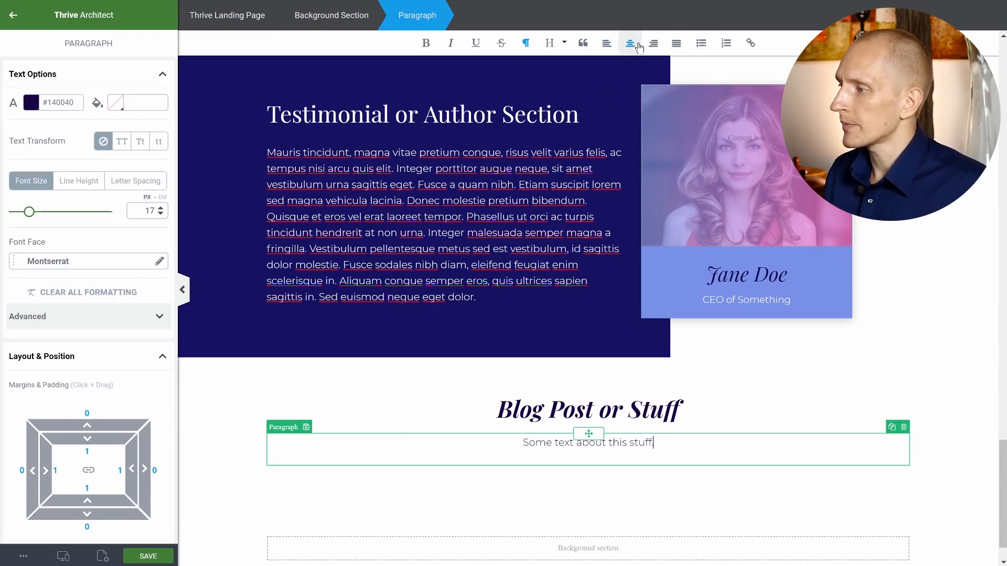
# - Insert a layout of three equal columns below the blog paragraph and set all of its margins and padding to 0
pyautogui.click(233, 409)
pyautogui.scroll(-1, 230, 406)
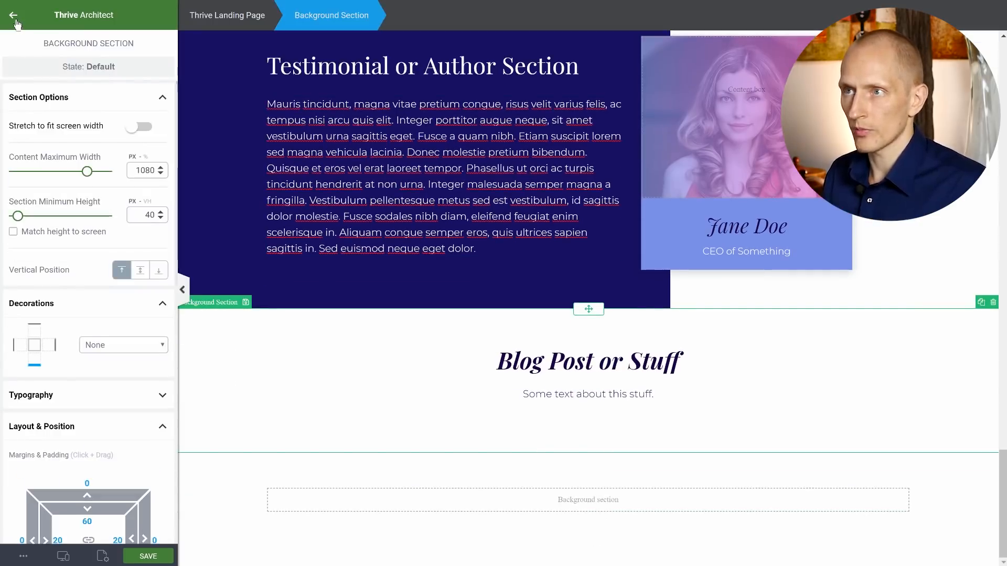
pyautogui.click(15, 20)
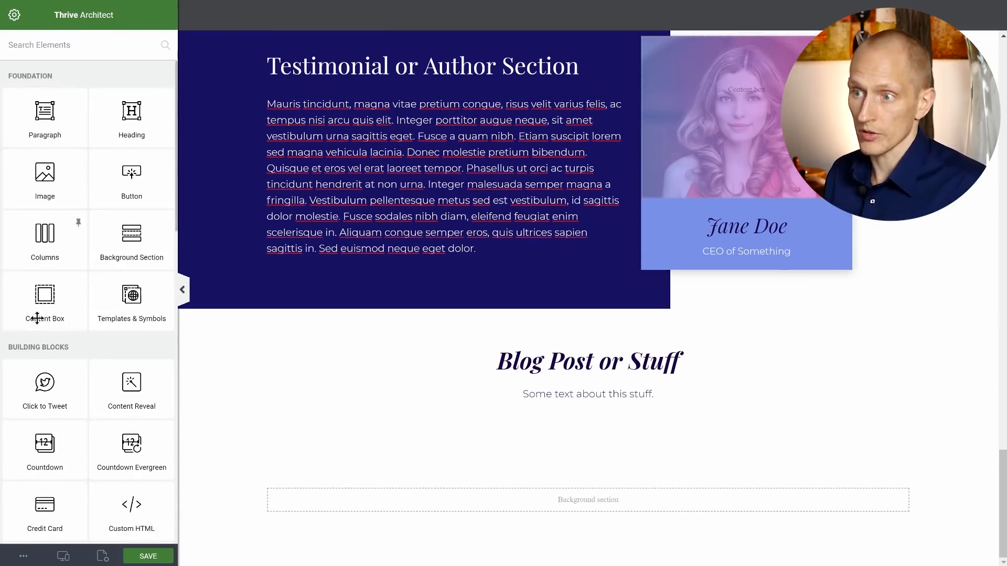
pyautogui.moveTo(51, 239); pyautogui.dragTo(573, 398)
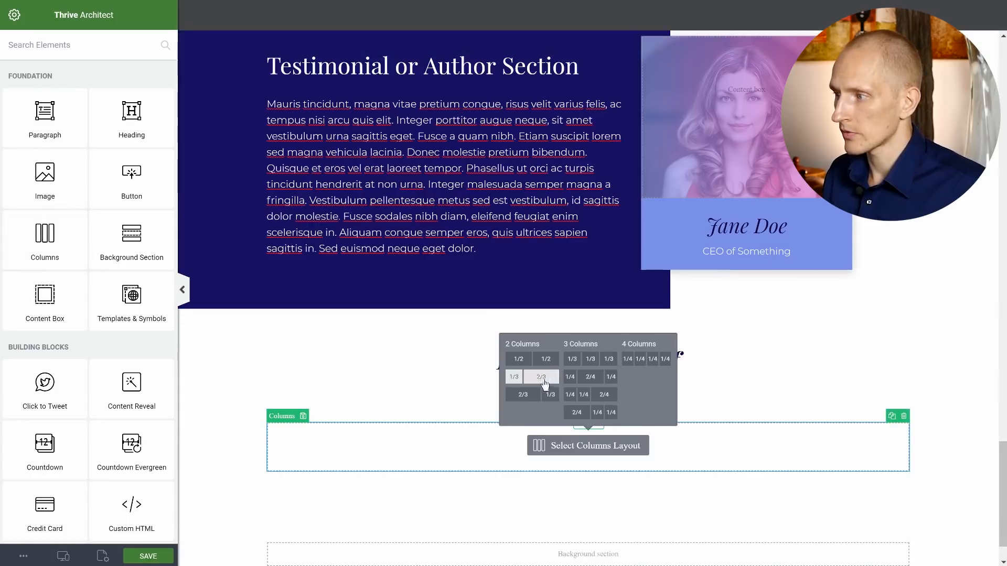
pyautogui.click(579, 361)
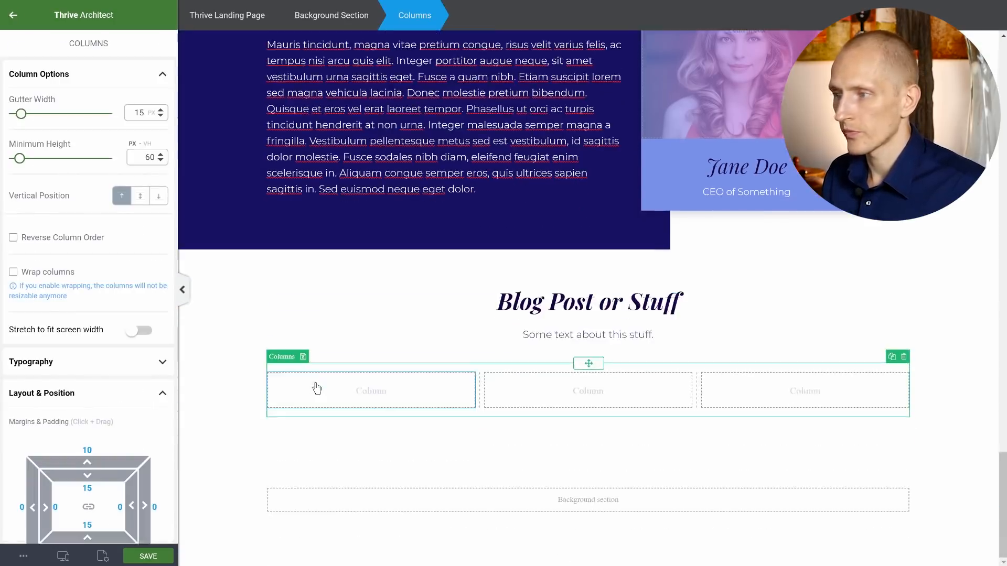
pyautogui.click(87, 489)
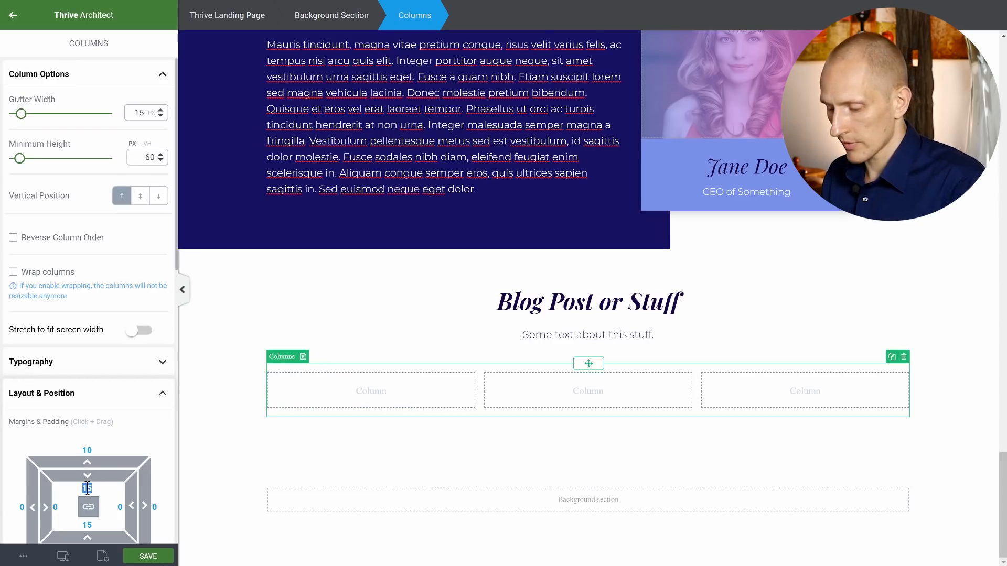
pyautogui.write('00')
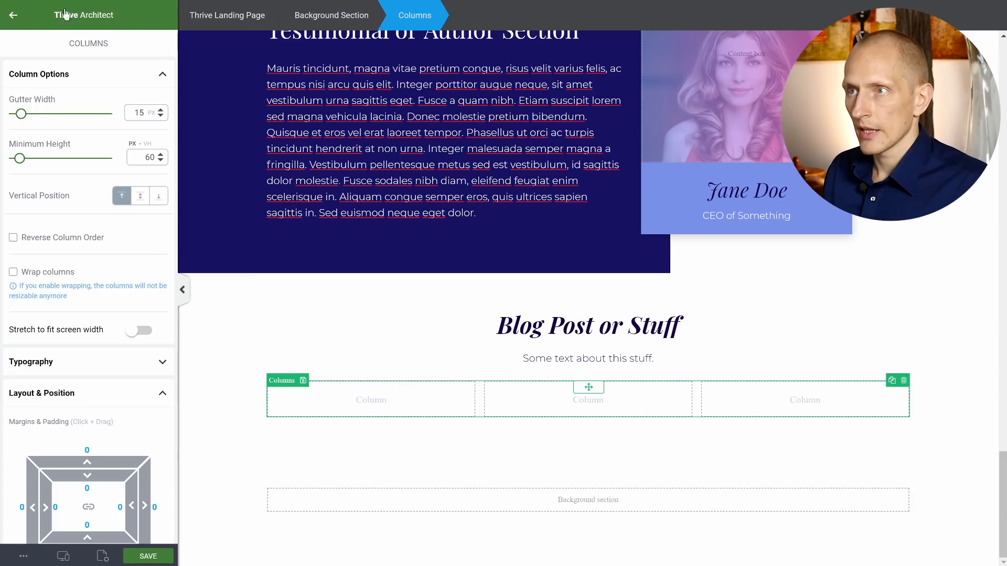
# - Insert a content box into the first of the three columns and set its top margin to 0
pyautogui.click(16, 18)
pyautogui.moveTo(44, 297); pyautogui.dragTo(332, 398)
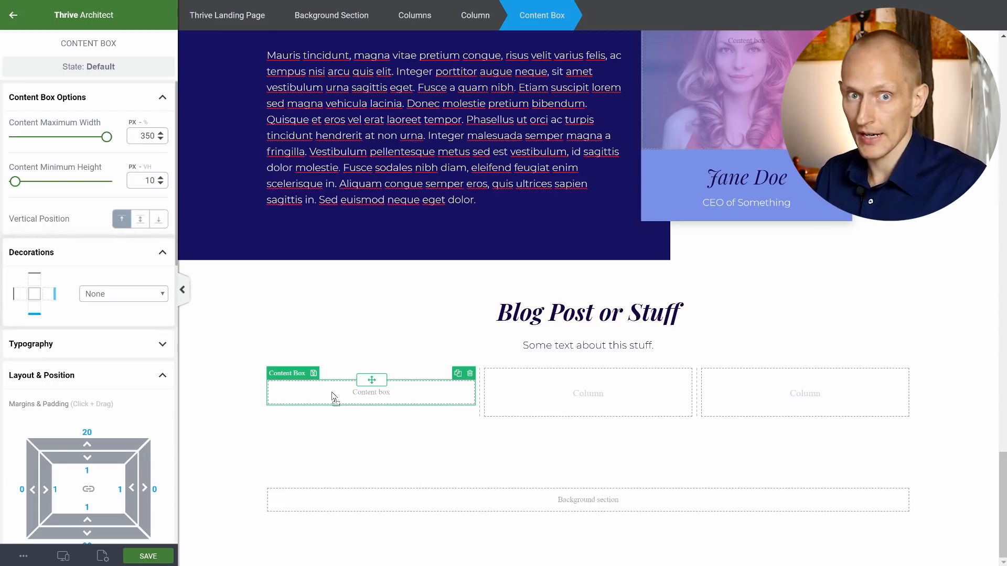
pyautogui.click(86, 491)
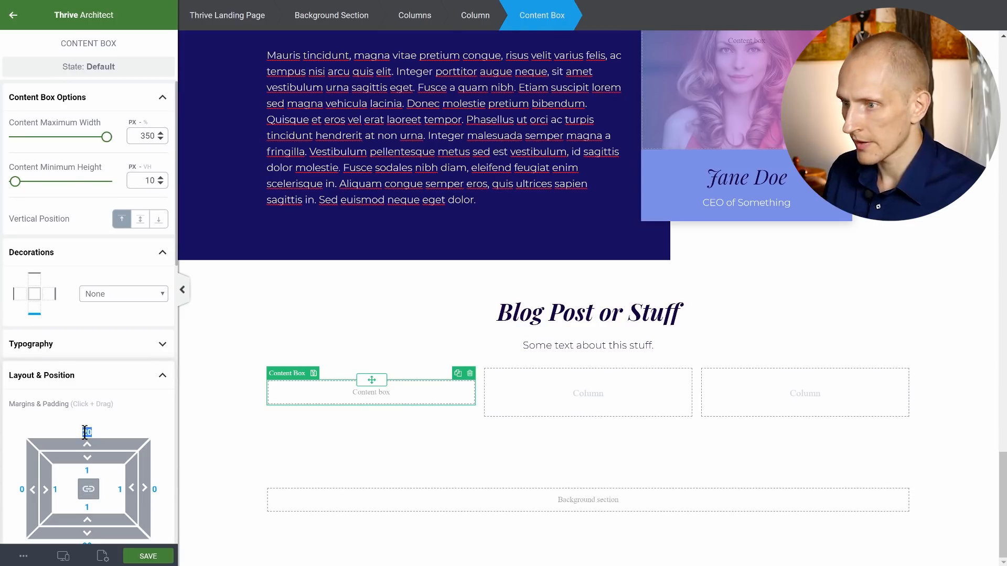
pyautogui.write('0')
pyautogui.click(90, 493)
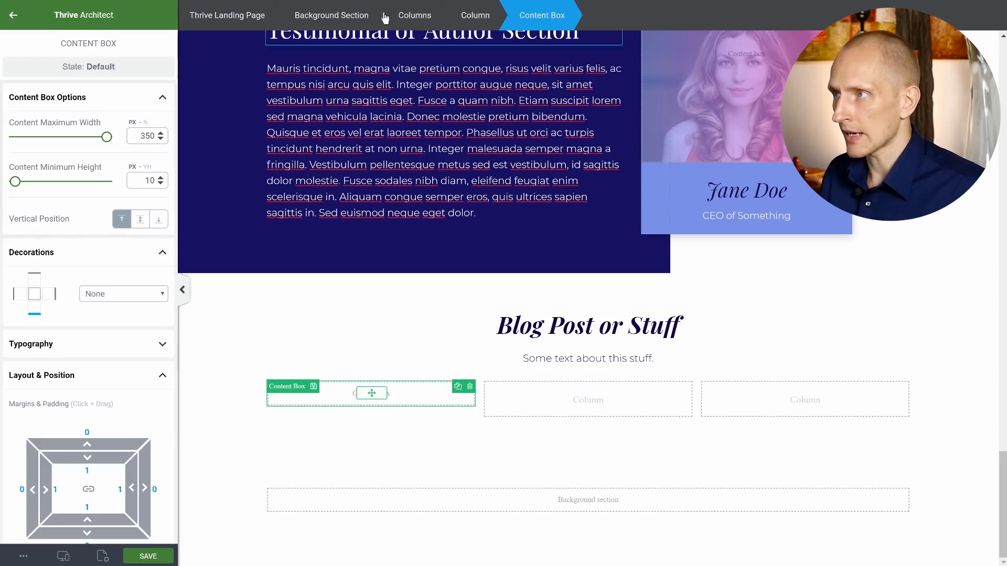
# - Set the gutter width of the three-column layout to 25 px
pyautogui.click(403, 16)
pyautogui.doubleClick(138, 112)
pyautogui.write('25')
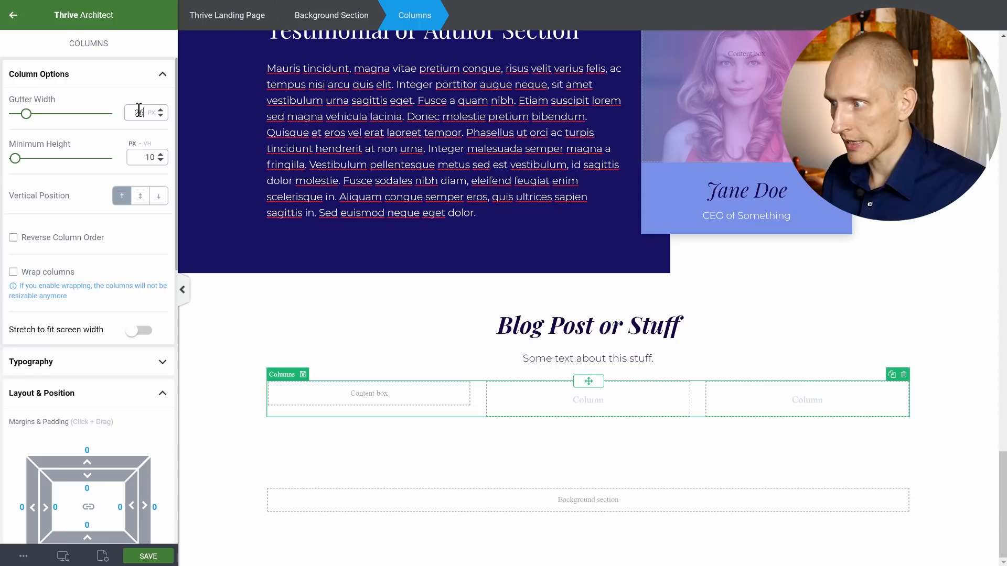
# - Set the bottom margin of the first column's content box to 26 and its padding to 20 on all sides
pyautogui.click(321, 402)
pyautogui.scroll(-2, 109, 328)
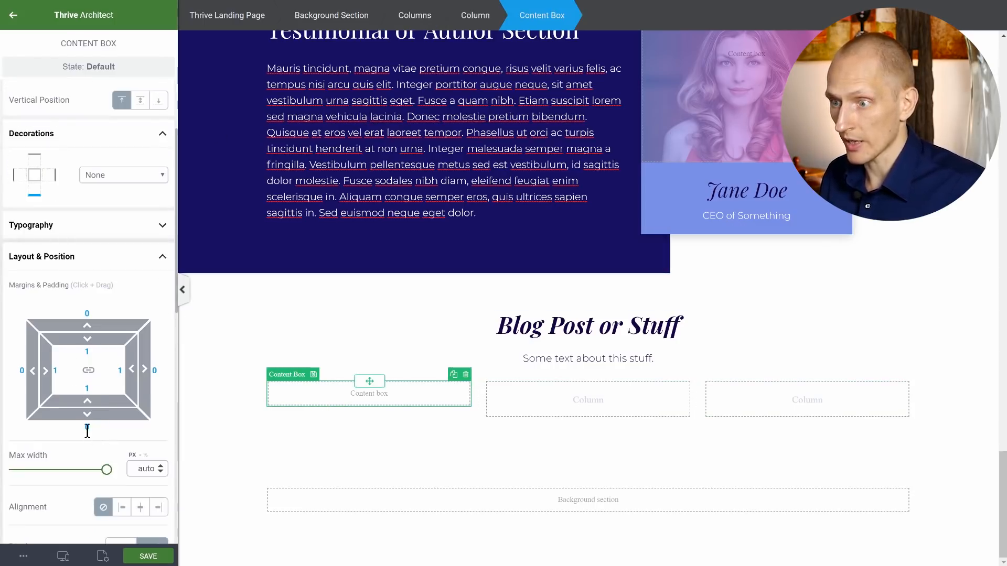
pyautogui.write('20')
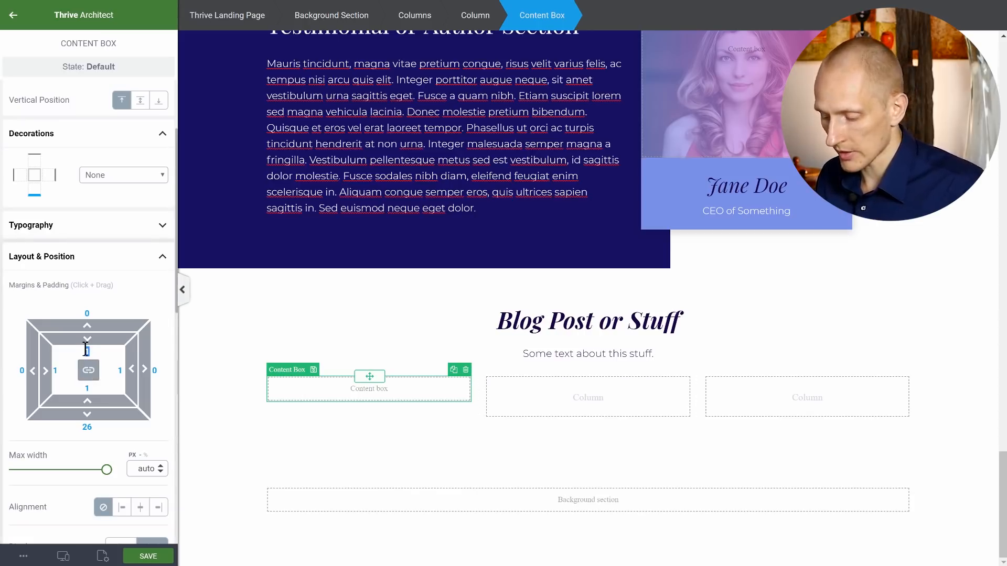
pyautogui.write('20')
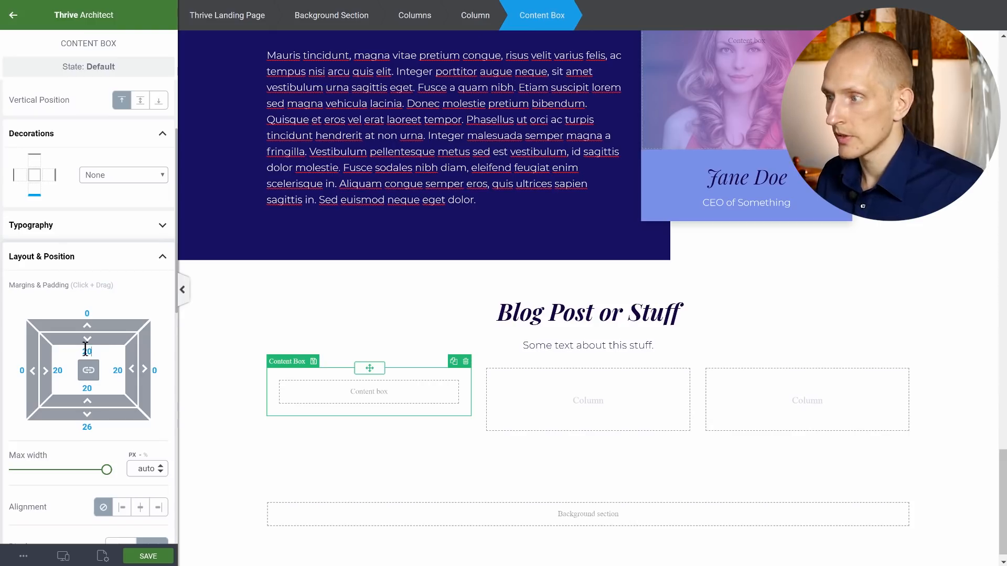
# - Give the first column's content box a solid 1 px border in #e3e8fb and a corner radius of 4 px
pyautogui.scroll(-4, 90, 356)
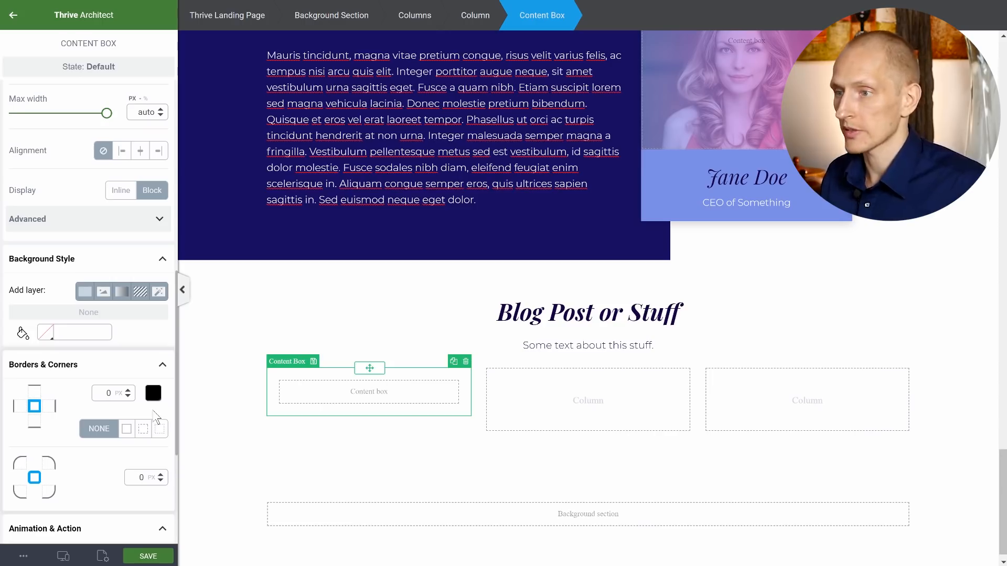
pyautogui.click(158, 398)
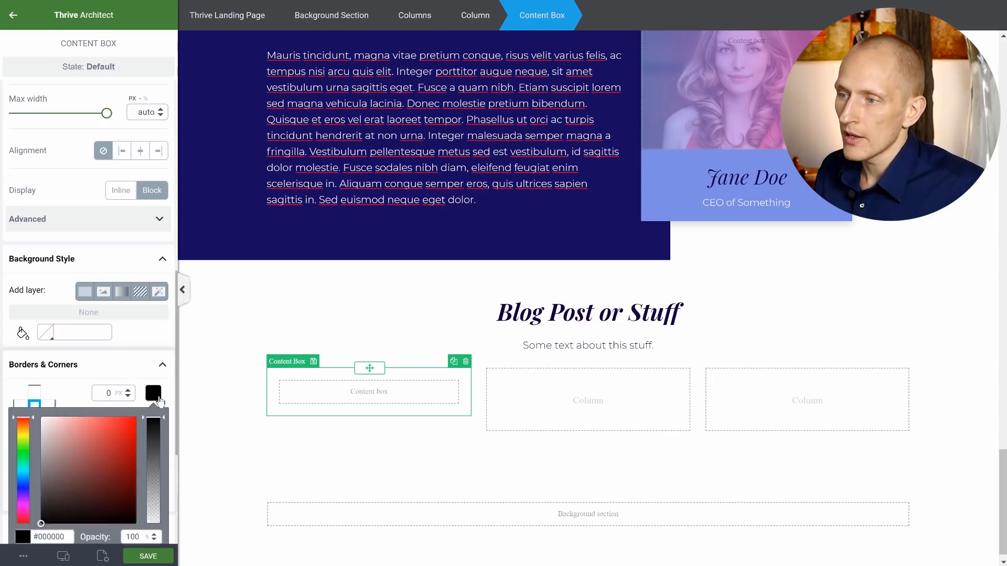
pyautogui.click(49, 468)
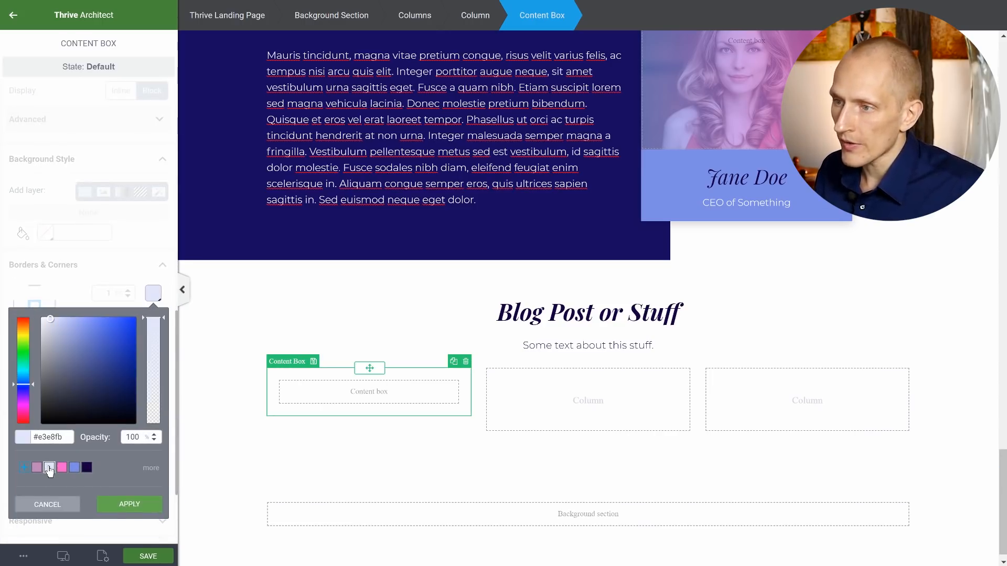
pyautogui.click(117, 508)
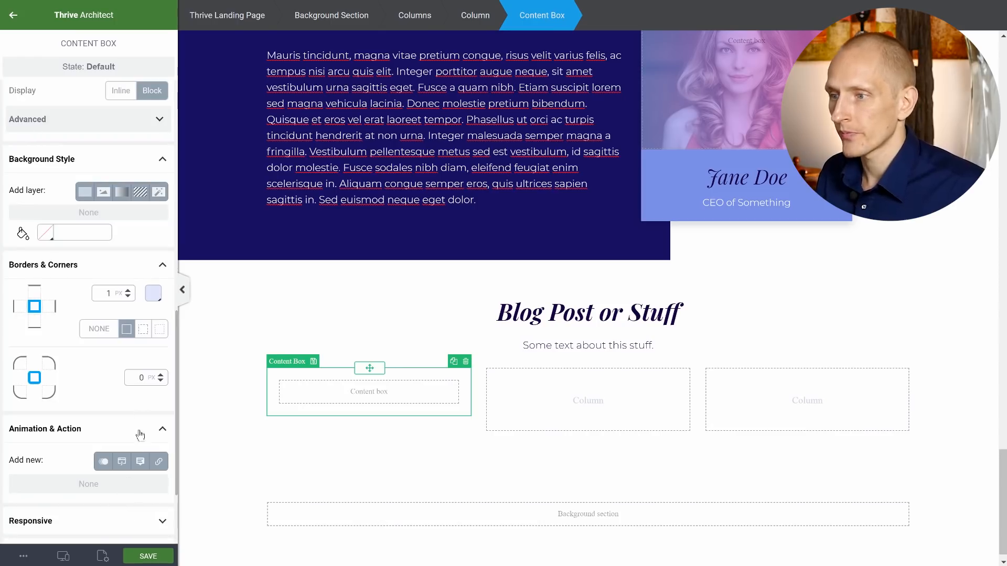
pyautogui.doubleClick(142, 378)
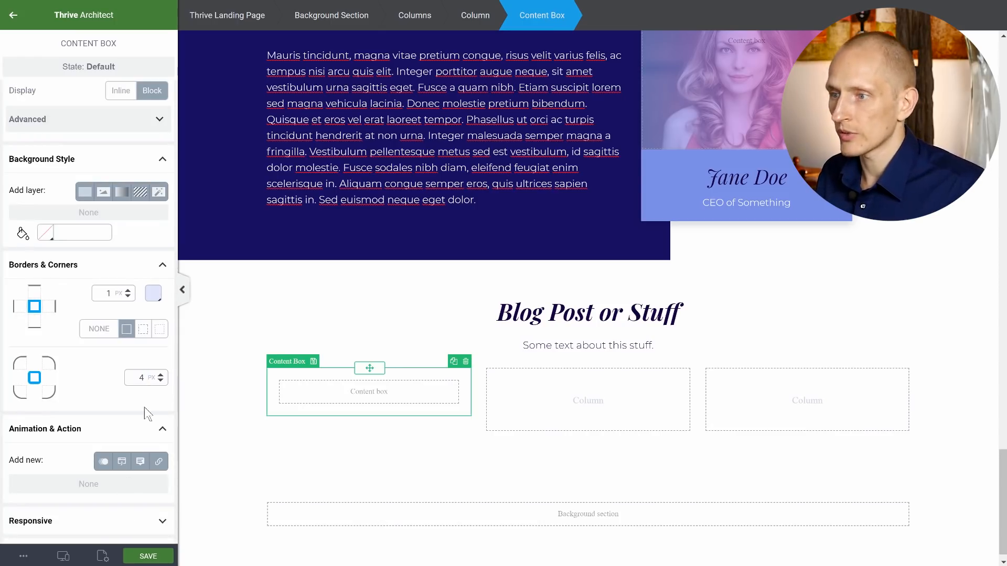
pyautogui.click(238, 462)
pyautogui.click(279, 414)
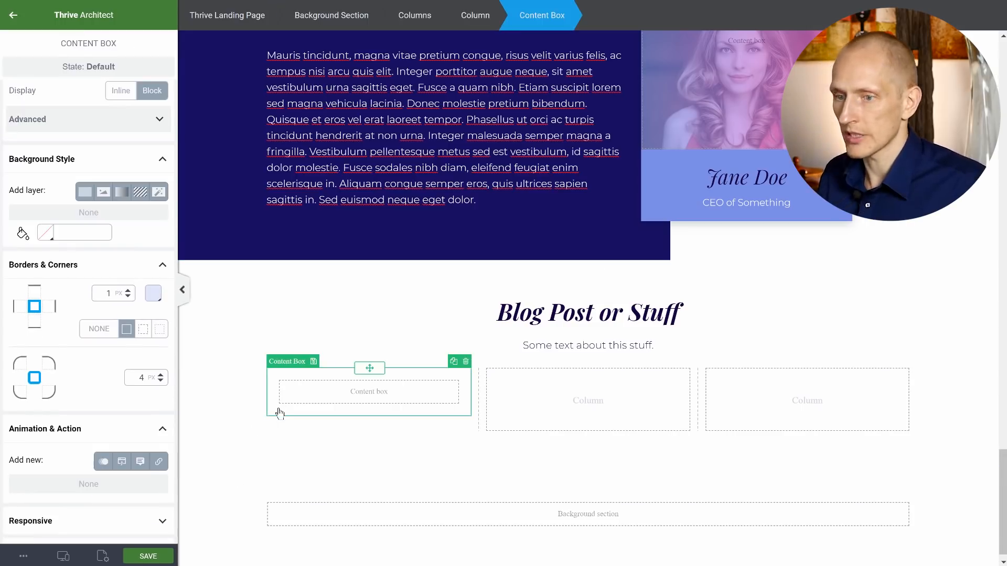
# - Add the heading "Some heading text here" inside the first column's content box and format it as H3
pyautogui.click(15, 19)
pyautogui.moveTo(131, 120); pyautogui.dragTo(348, 399)
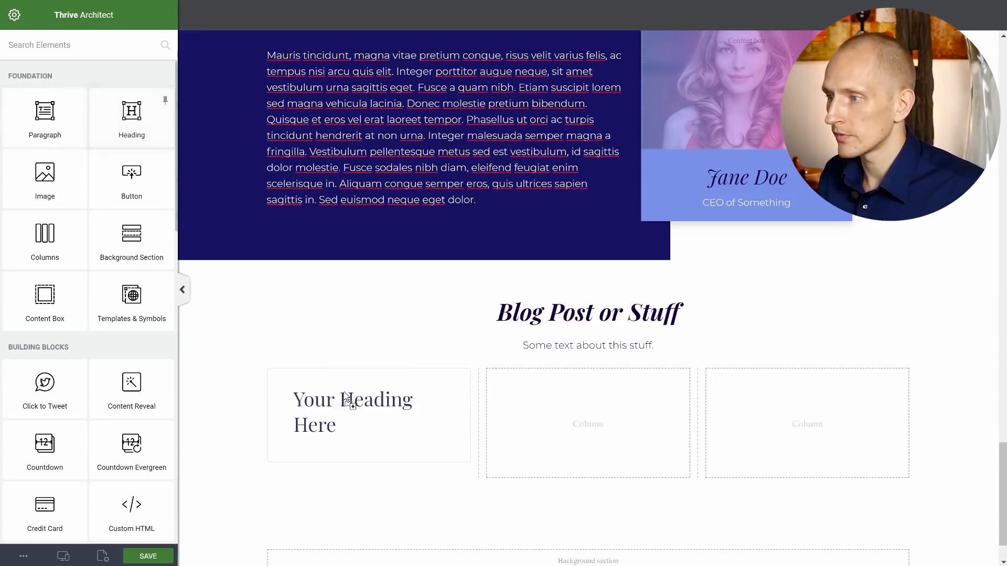
pyautogui.write('So')
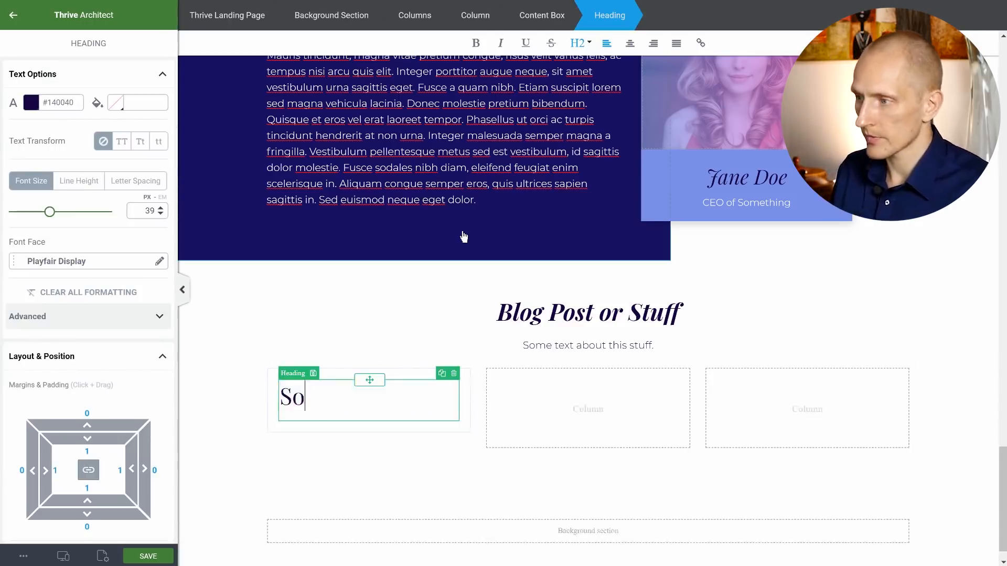
pyautogui.write('me heading text here')
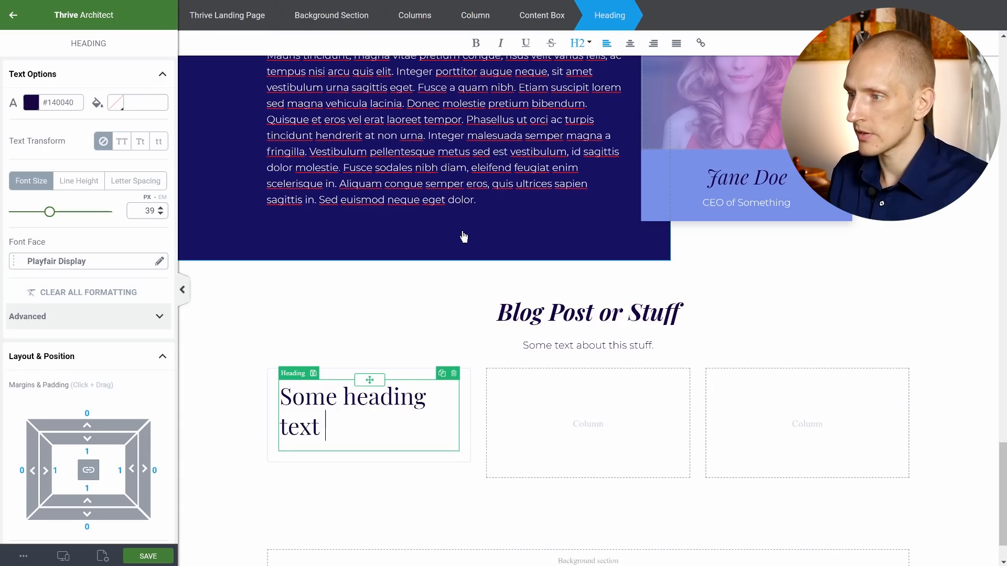
pyautogui.click(578, 43)
pyautogui.click(596, 98)
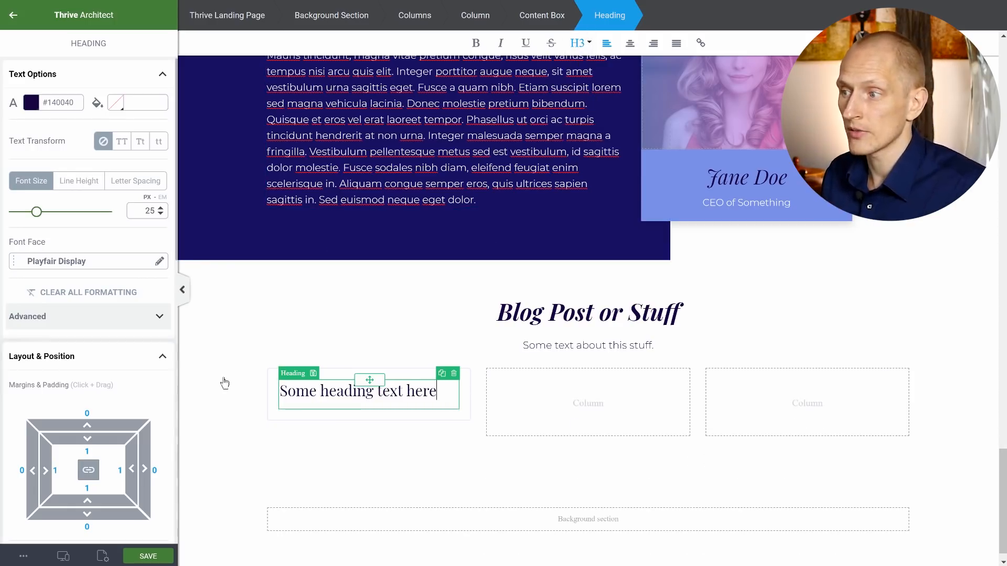
# - Insert a divider below the heading in the first column's content box
pyautogui.click(12, 19)
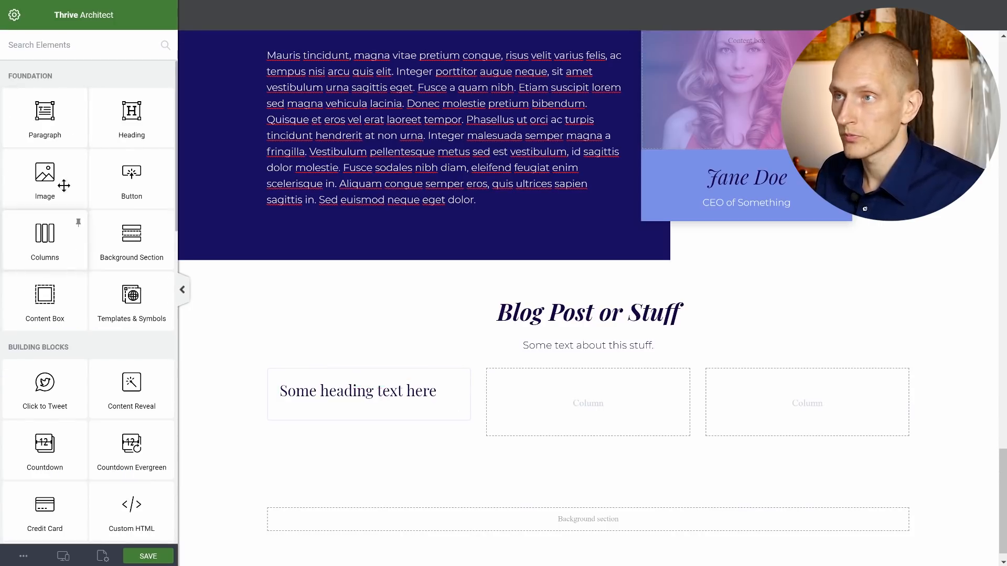
pyautogui.click(47, 46)
pyautogui.write('div')
pyautogui.moveTo(45, 113); pyautogui.dragTo(339, 400)
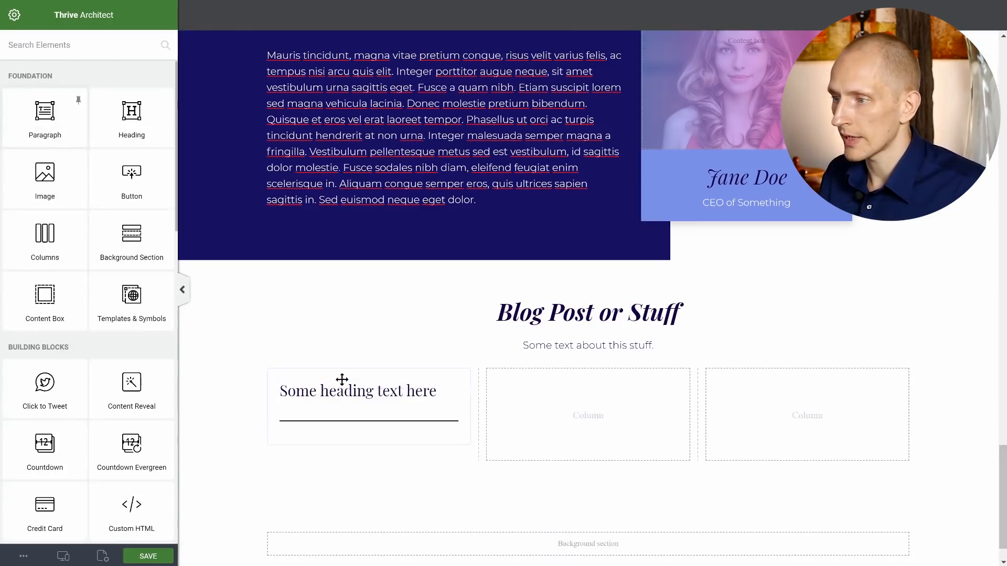
# - Give the divider the pink fill color #f65fd0 and a thickness of 1 px
pyautogui.click(103, 140)
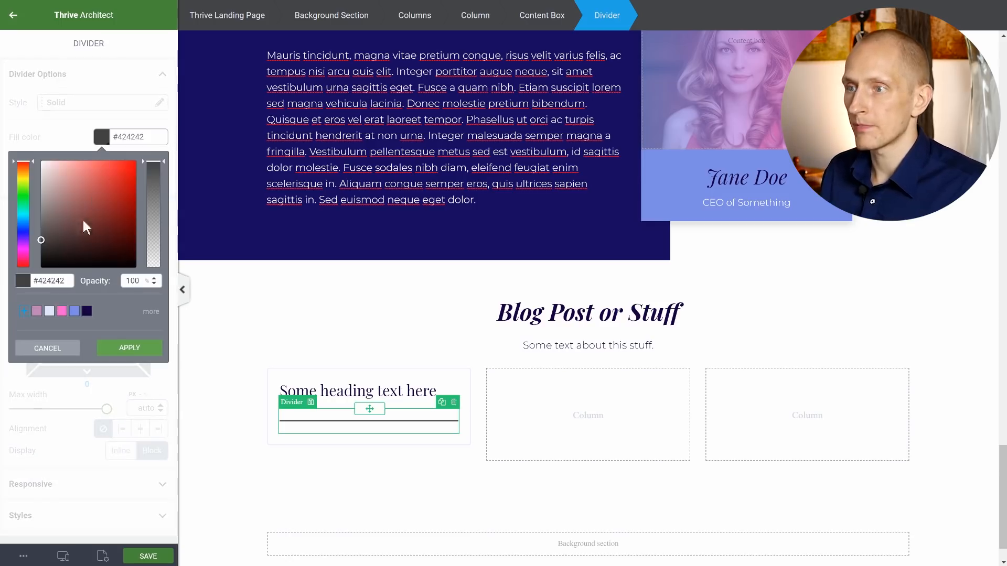
pyautogui.click(62, 312)
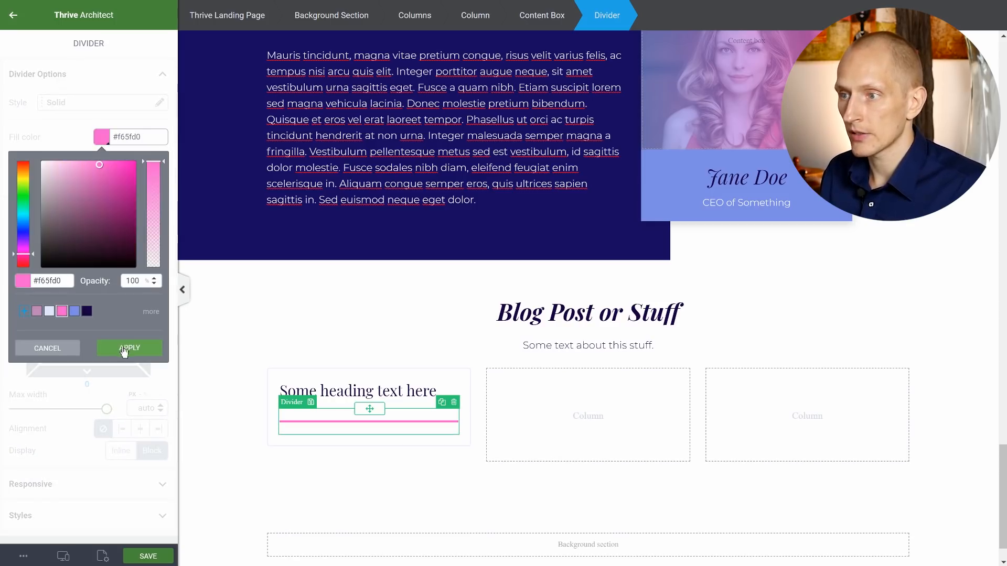
pyautogui.click(141, 131)
pyautogui.press('BackSpace')
pyautogui.write('1')
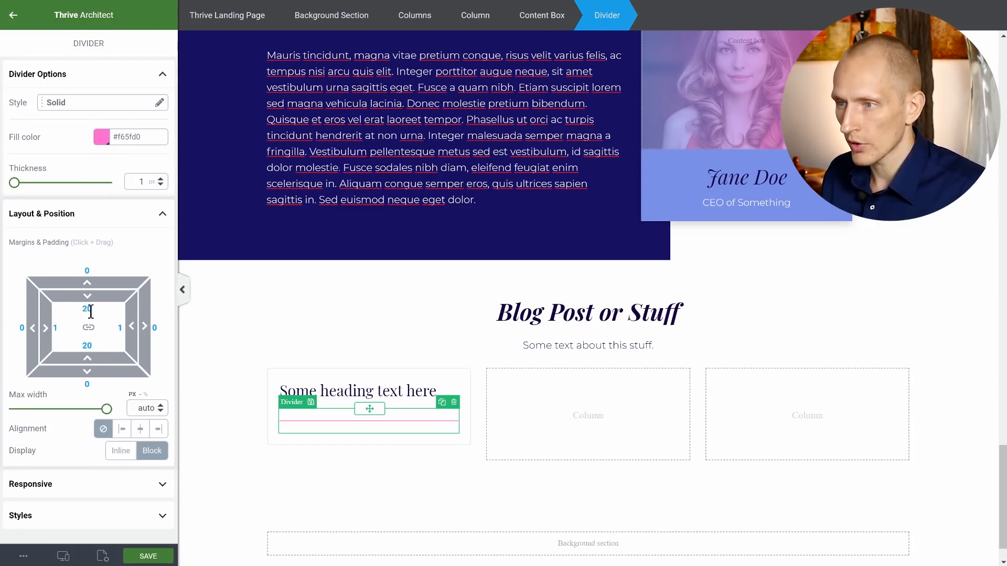
# - Set the divider's top padding to 0 and its maximum width to 40%
pyautogui.write('0')
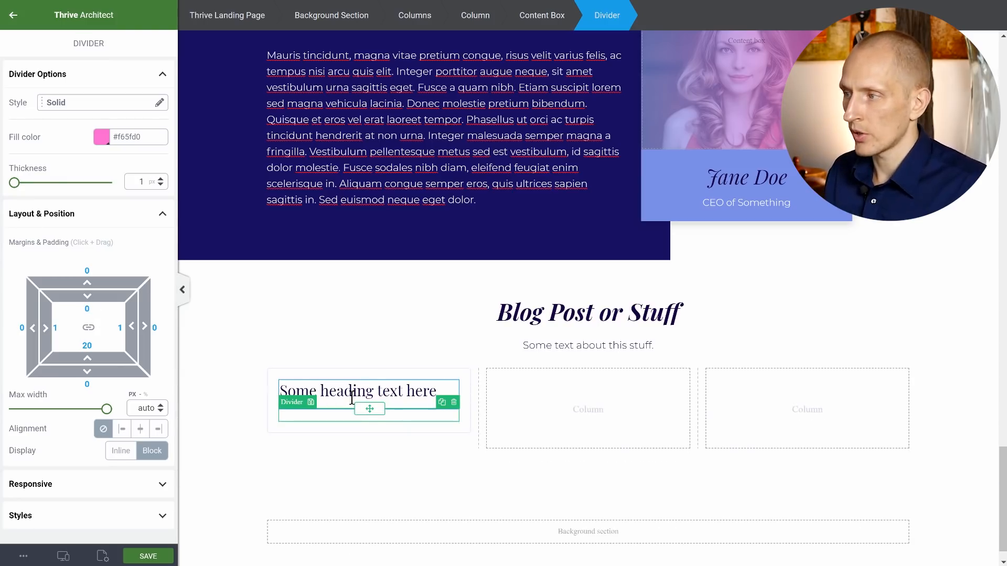
pyautogui.moveTo(106, 409); pyautogui.dragTo(62, 414)
pyautogui.doubleClick(132, 408)
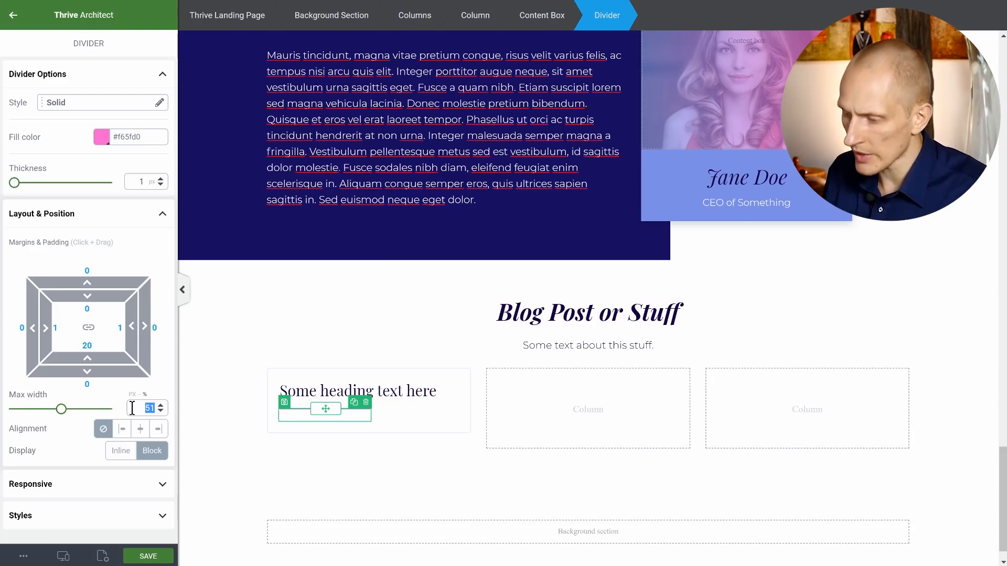
pyautogui.write('40')
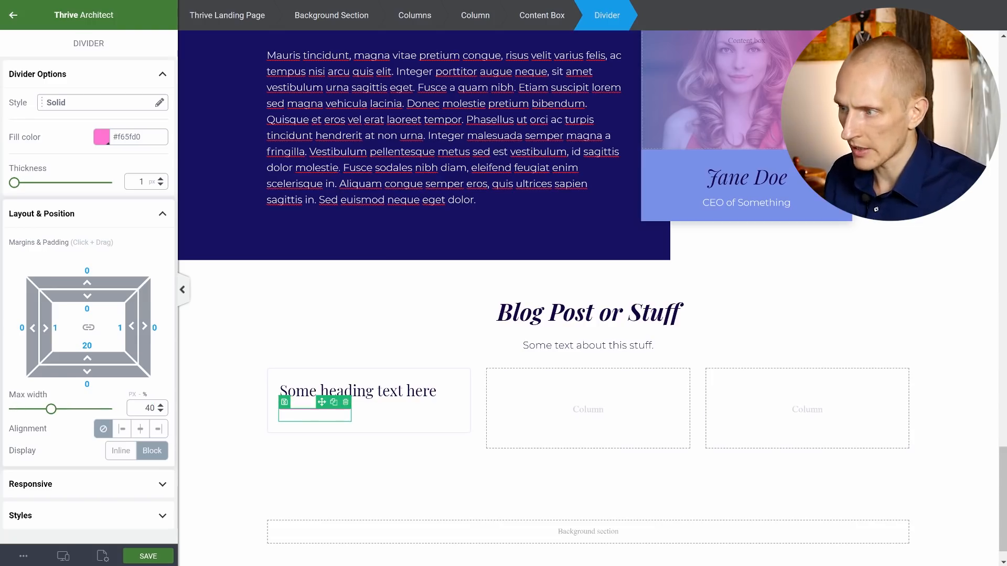
pyautogui.click(416, 465)
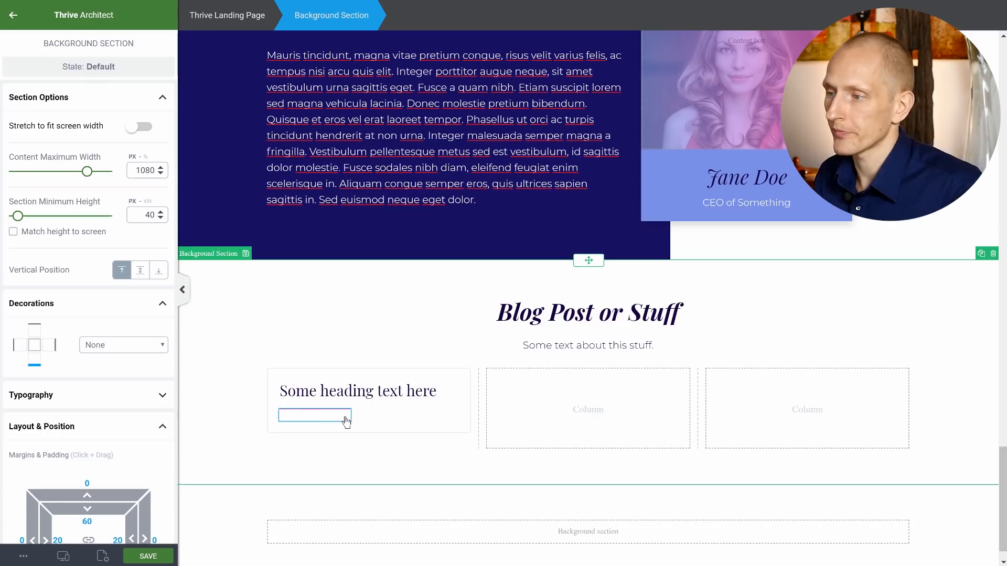
# - Duplicate the body paragraph from the "Some title about this section" block and move the copy below the divider in the first card
pyautogui.scroll(-1, 313, 399)
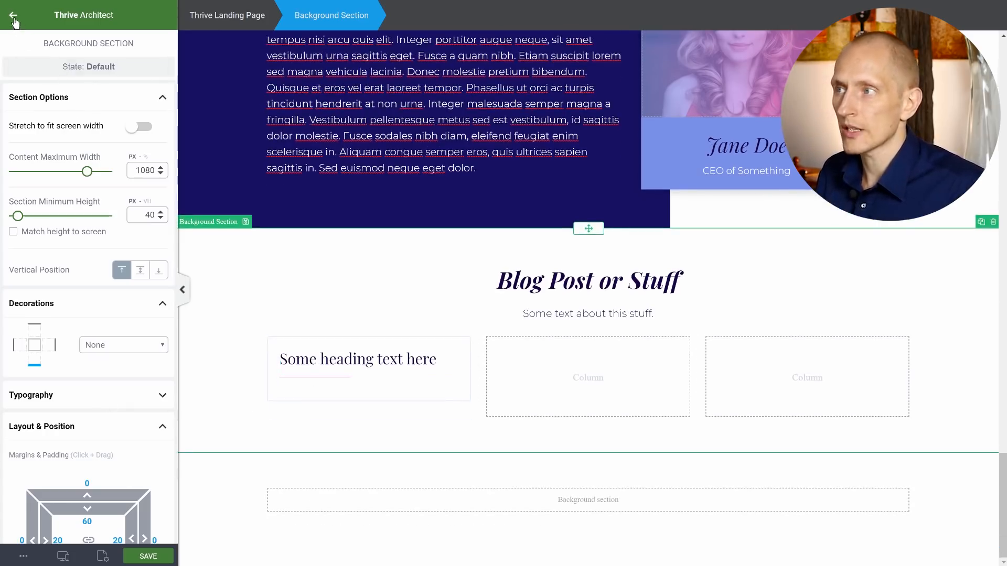
pyautogui.scroll(8, 673, 182)
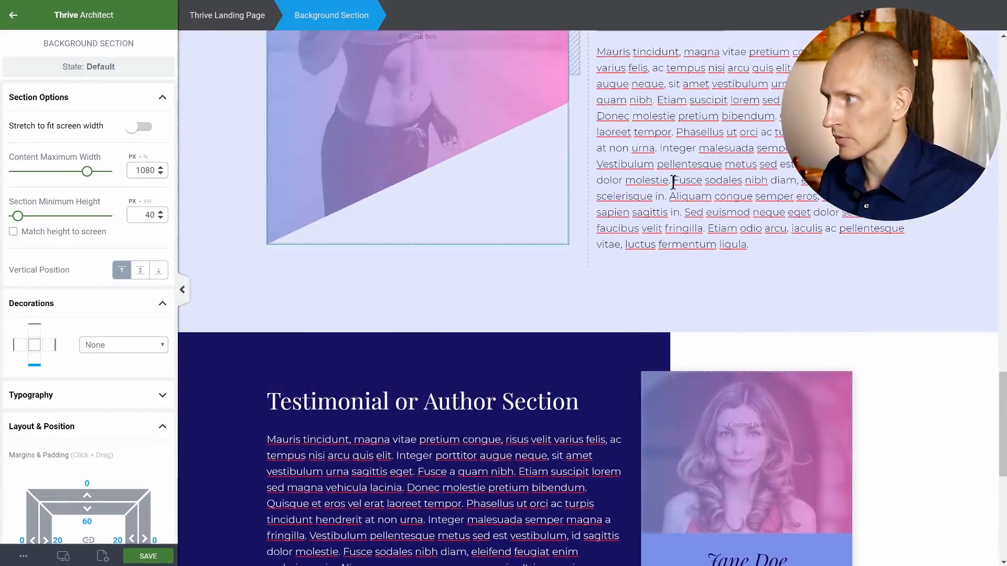
pyautogui.click(695, 180)
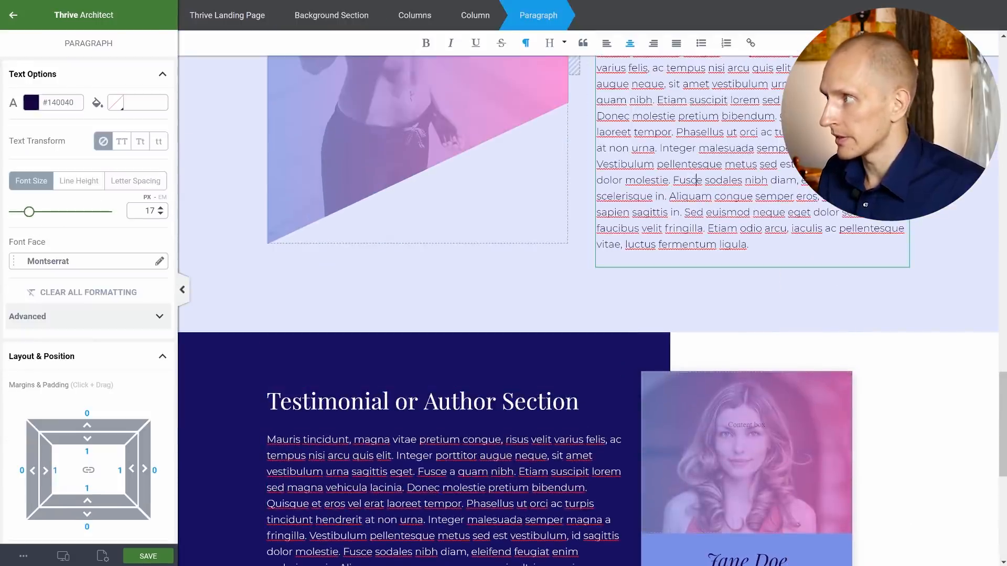
pyautogui.scroll(1, 695, 181)
pyautogui.click(890, 96)
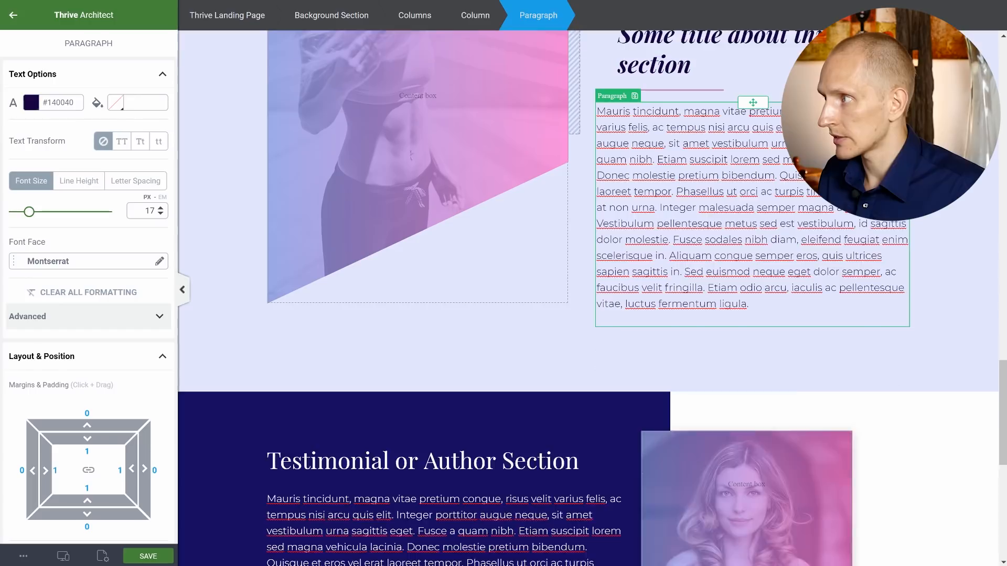
pyautogui.moveTo(763, 104)
pyautogui.mouseDown()
pyautogui.moveTo(696, 341)
pyautogui.moveTo(576, 545)
pyautogui.moveTo(559, 553)
pyautogui.moveTo(330, 384)
pyautogui.moveTo(331, 393)
pyautogui.mouseUp()
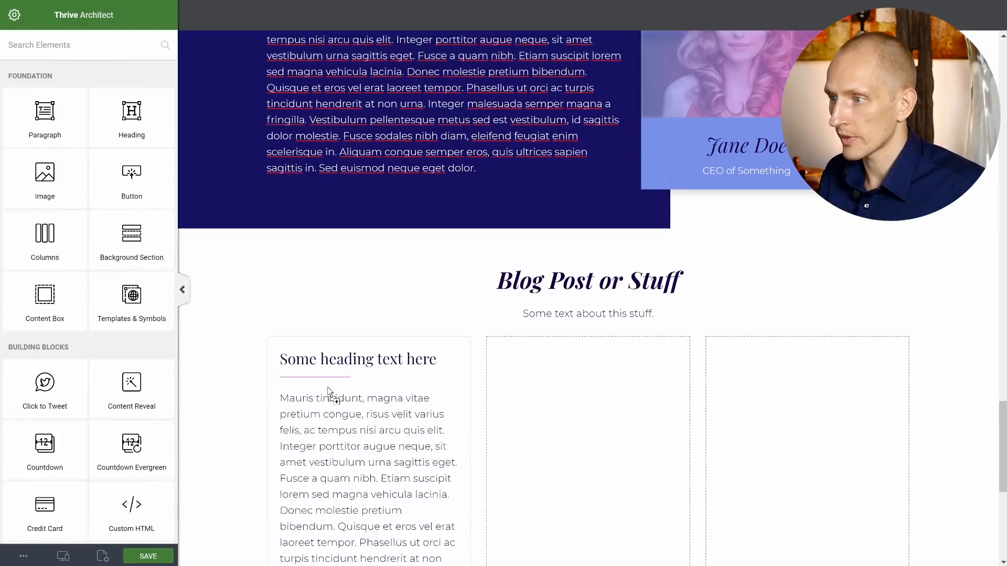
# - Shorten the first card's paragraph by deleting everything after "Donec molestie pretium bibendum."
pyautogui.scroll(-3, 328, 386)
pyautogui.click(336, 380)
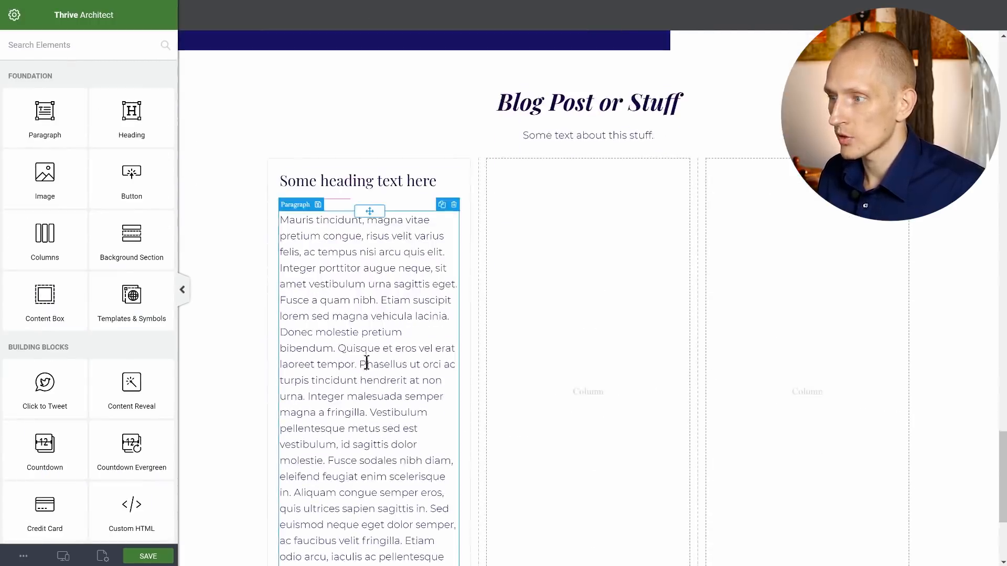
pyautogui.moveTo(338, 348); pyautogui.dragTo(440, 448)
pyautogui.scroll(-2, 426, 467)
pyautogui.press('BackSpace')
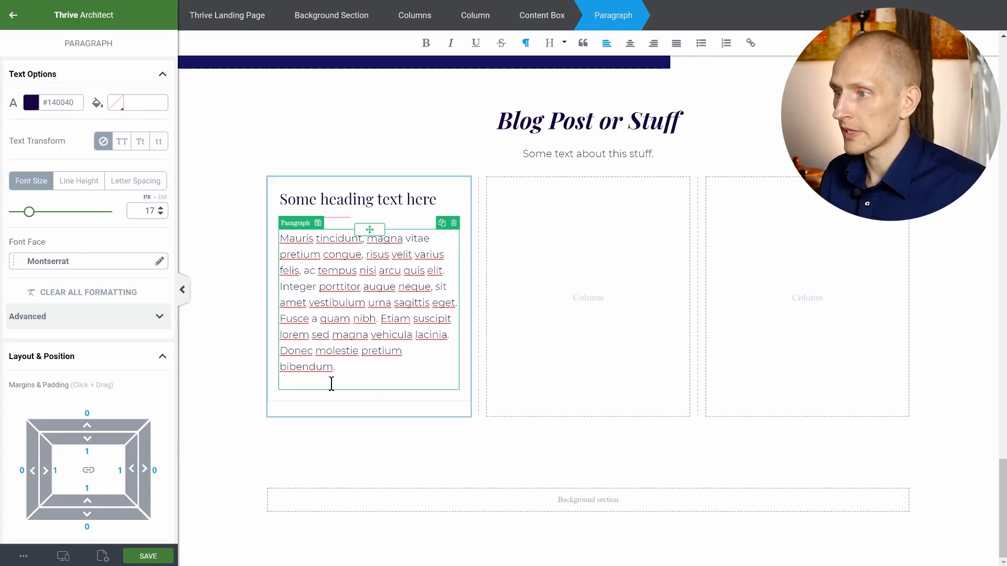
pyautogui.click(240, 377)
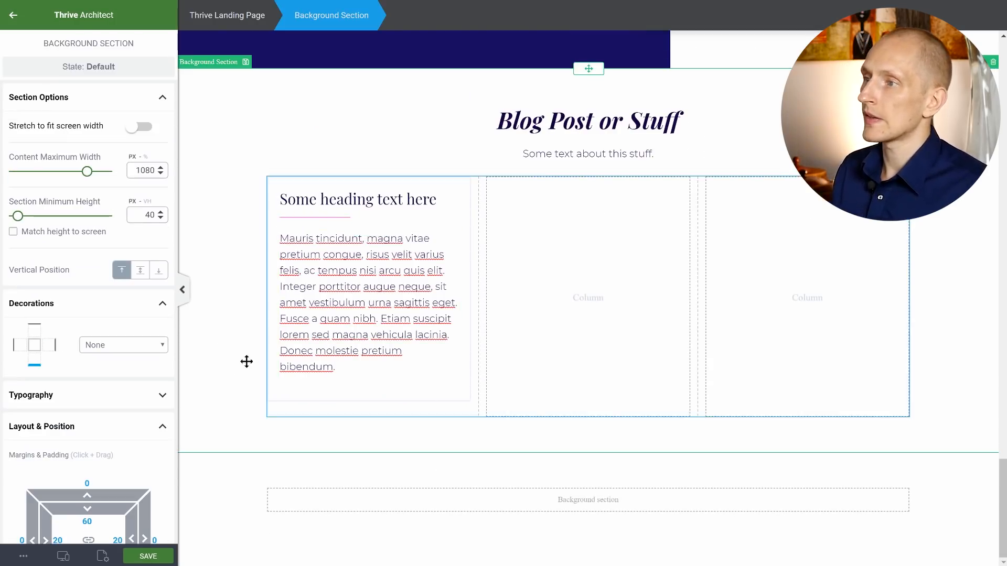
# - Insert an angle-right icon below the paragraph in the first card
pyautogui.click(13, 18)
pyautogui.scroll(-8, 74, 170)
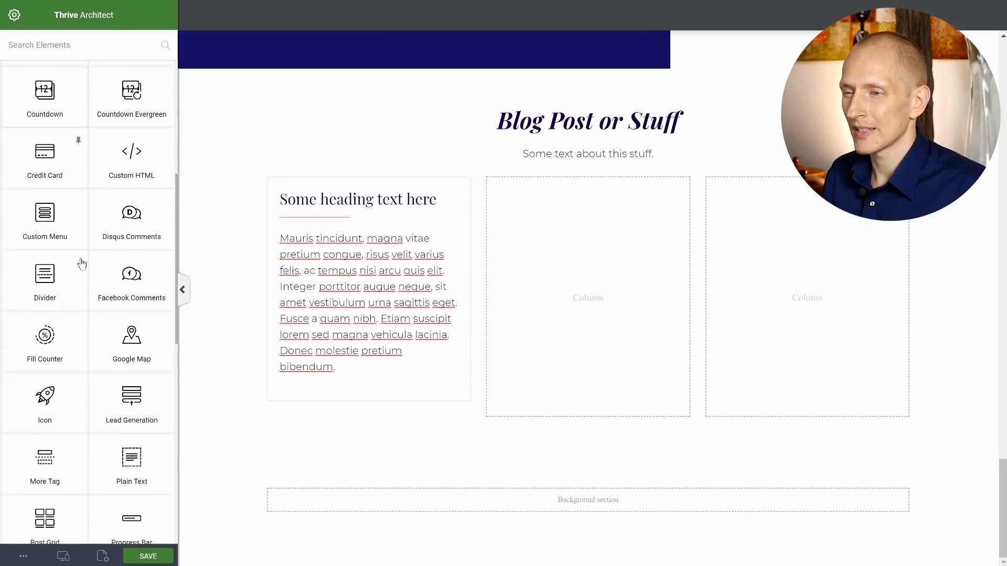
pyautogui.moveTo(52, 398); pyautogui.dragTo(366, 373)
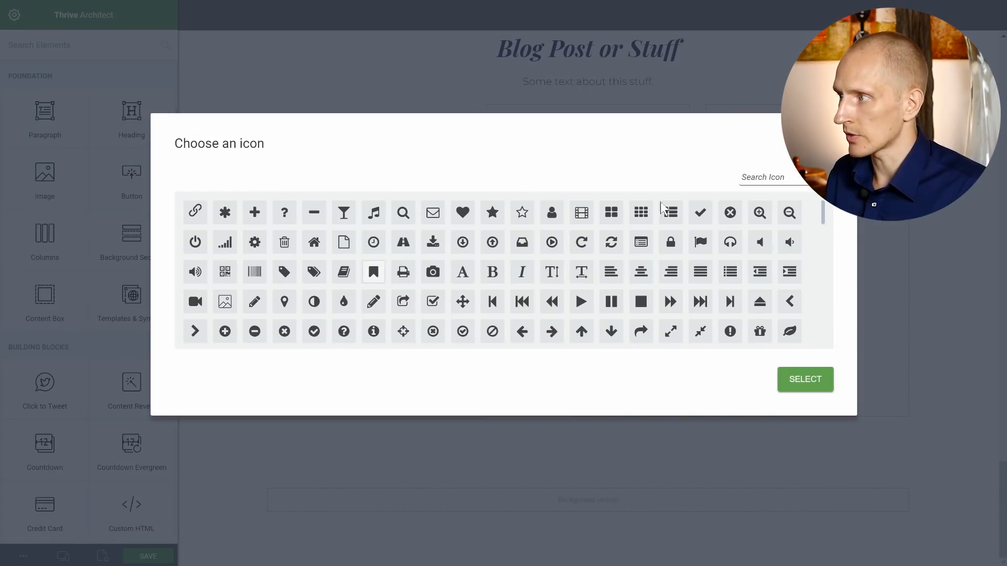
pyautogui.write('righ')
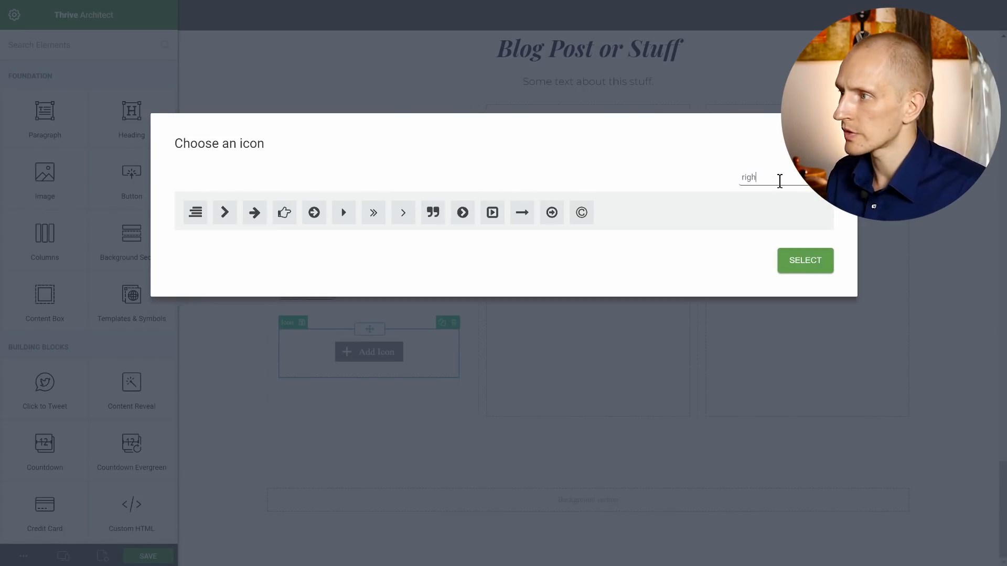
pyautogui.click(408, 212)
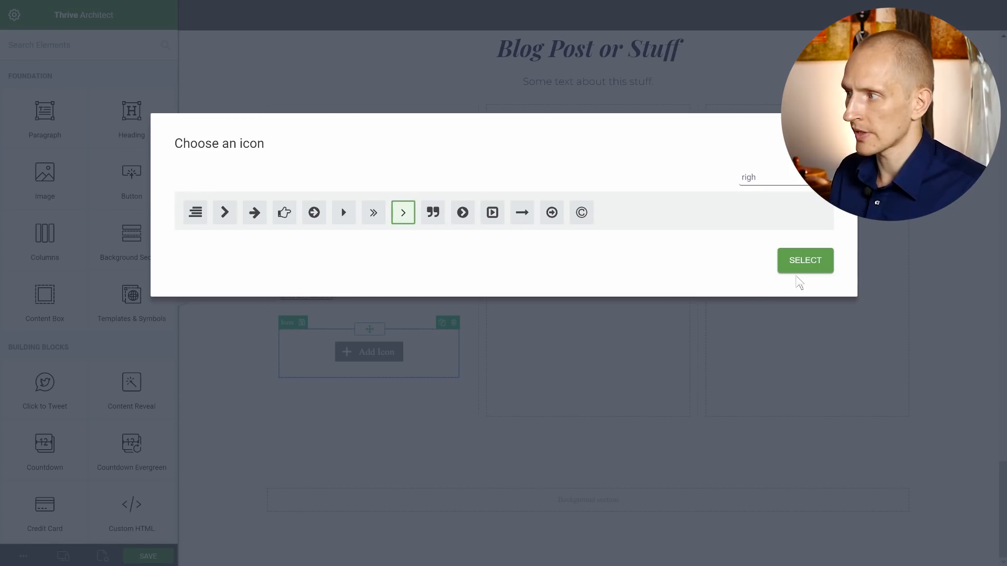
pyautogui.click(805, 261)
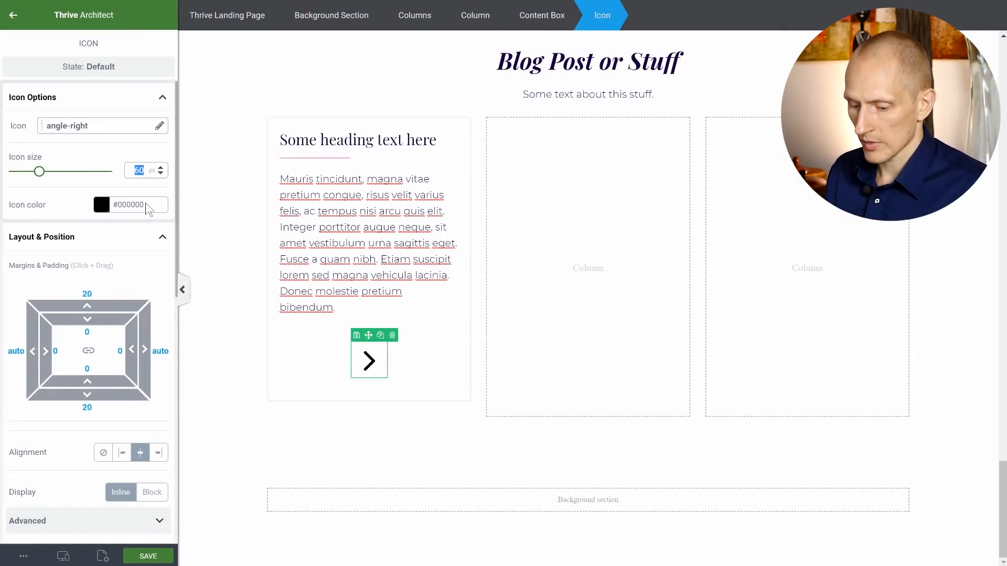
# - Set the arrow icon's size to 22 px and its color to the light blue swatch
pyautogui.write('22')
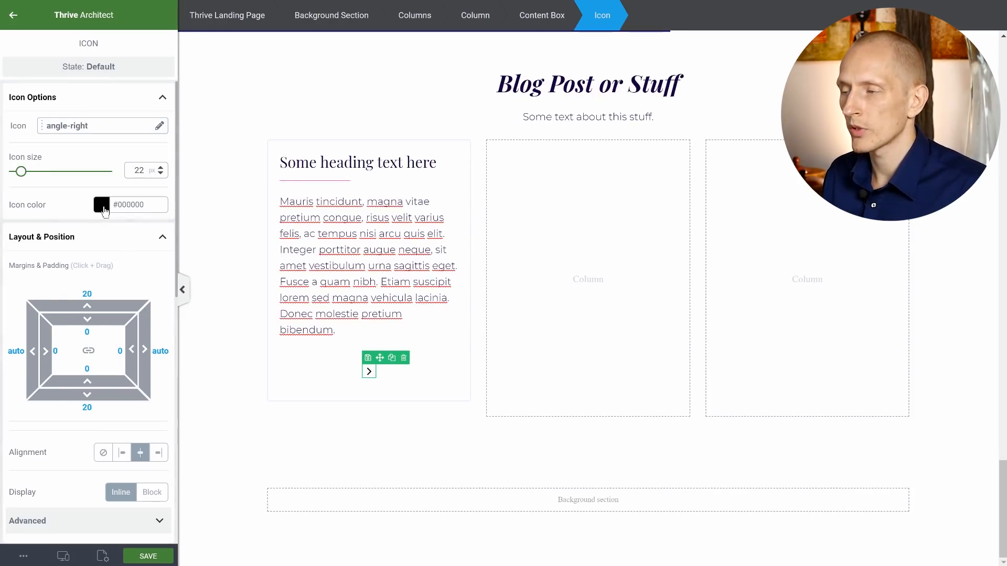
pyautogui.click(103, 209)
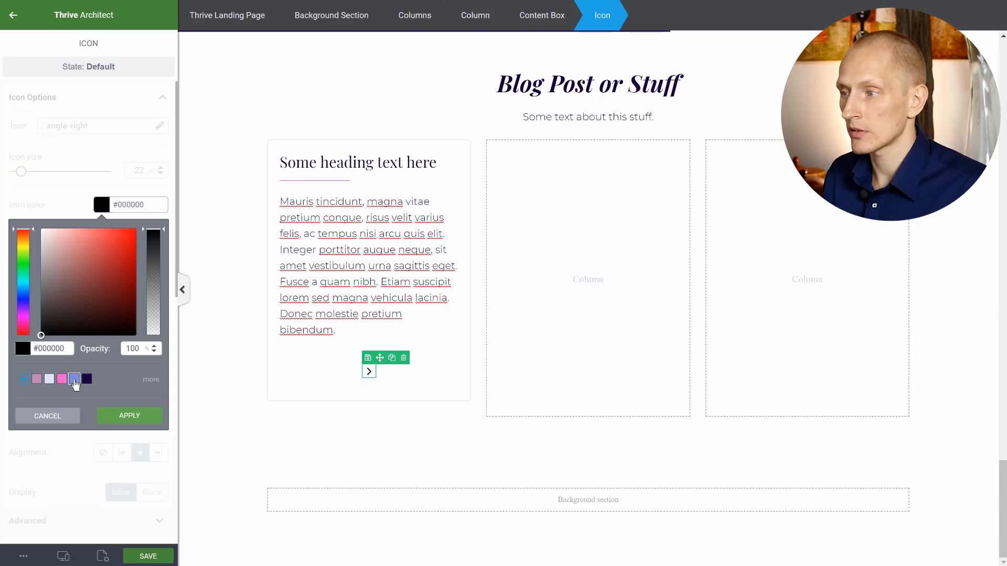
pyautogui.click(74, 379)
pyautogui.click(120, 417)
# - Give the arrow icon a solid 1 px light blue border with a corner radius of 284 px
pyautogui.scroll(-5, 93, 377)
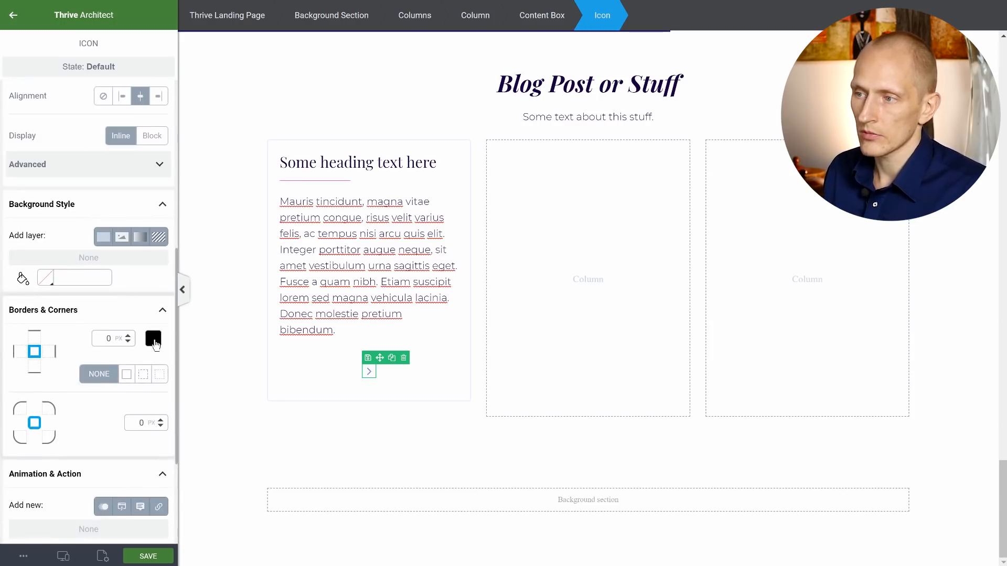
pyautogui.click(152, 338)
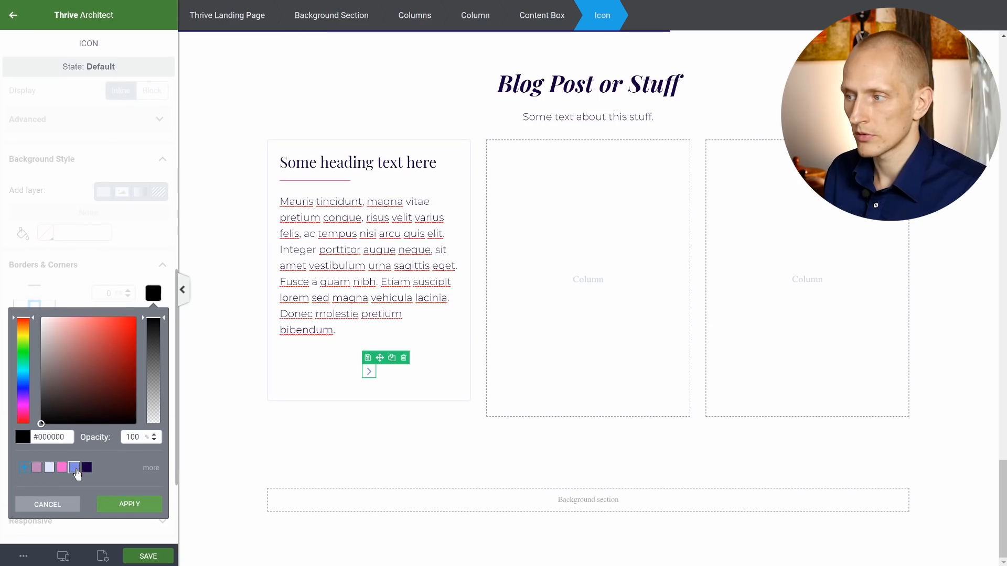
pyautogui.click(76, 468)
pyautogui.click(123, 507)
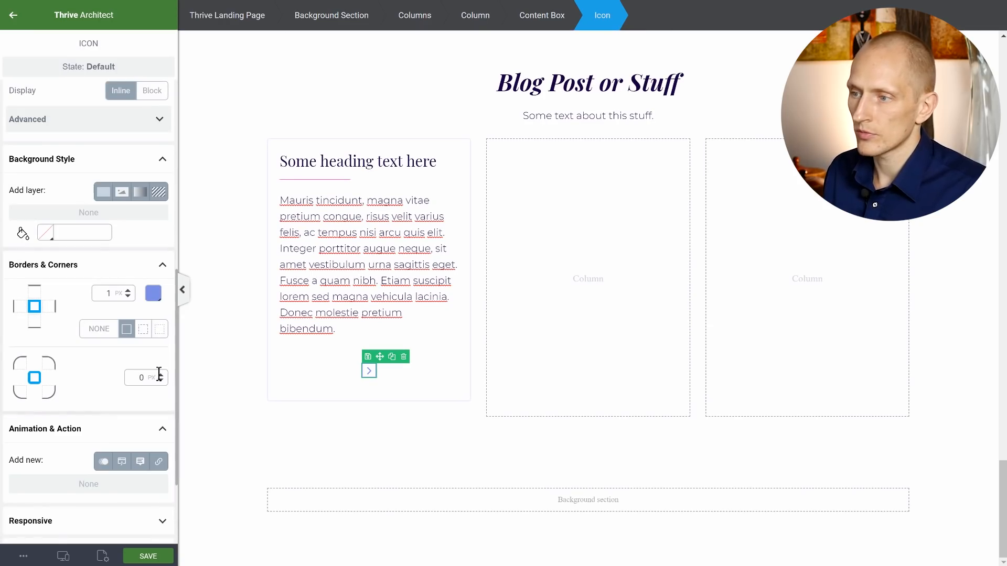
pyautogui.moveTo(160, 378); pyautogui.dragTo(150, 212)
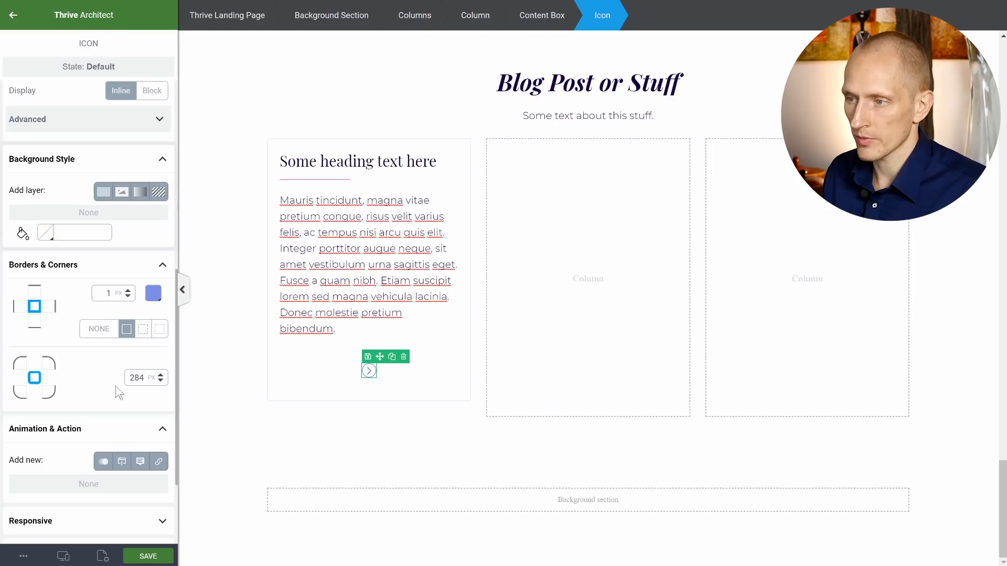
# - Set the arrow icon's padding to 4 on all sides
pyautogui.scroll(5, 145, 247)
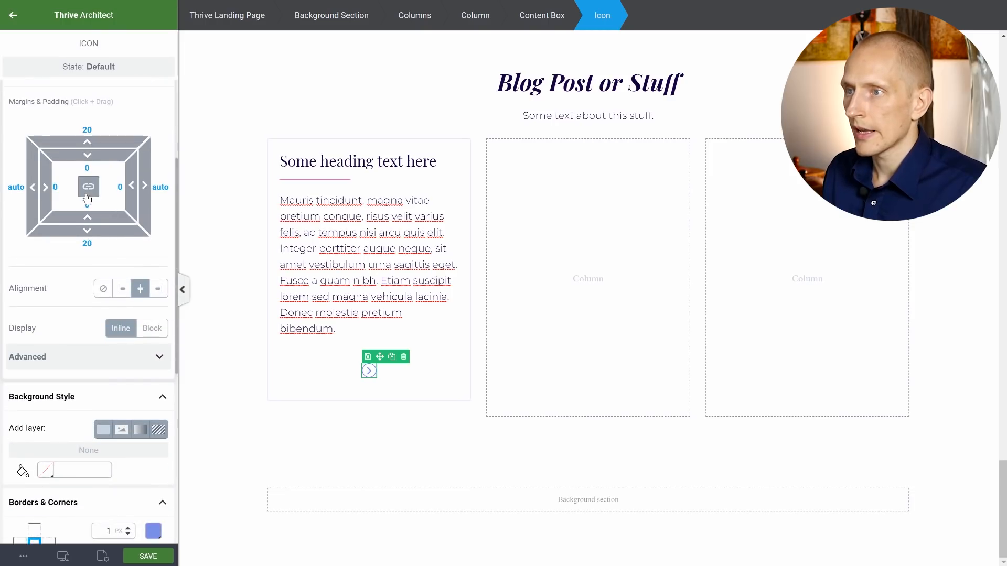
pyautogui.write('4')
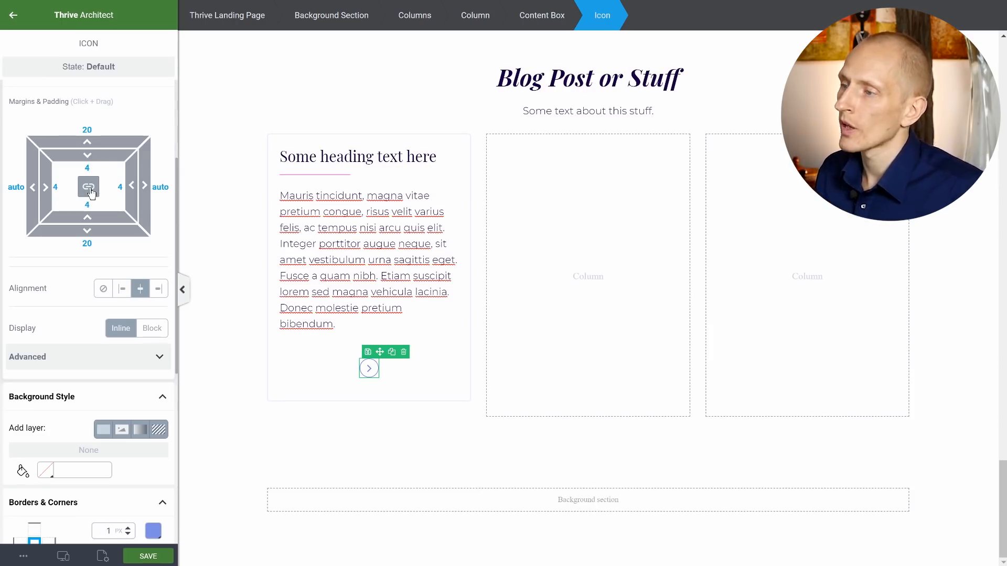
pyautogui.scroll(-3, 105, 291)
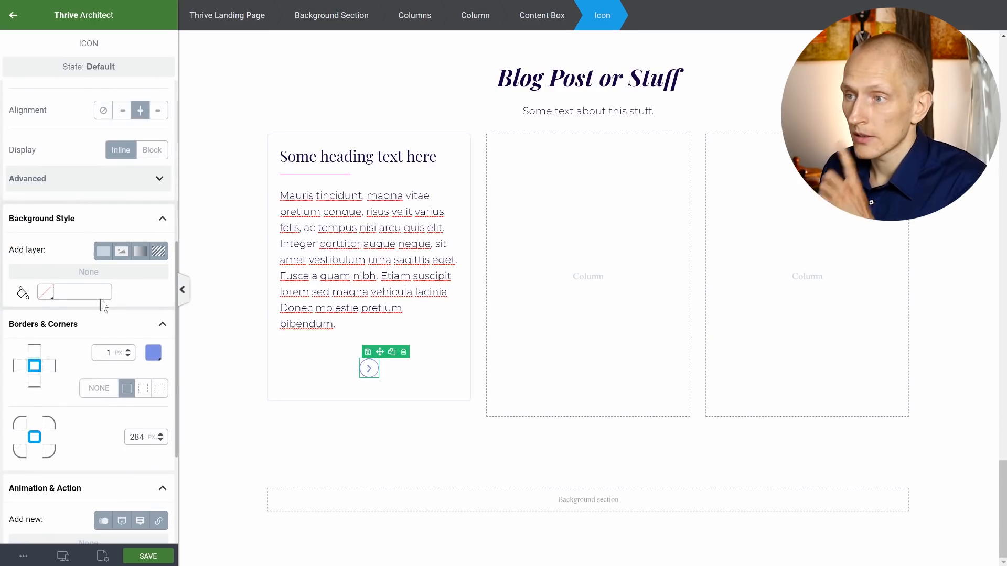
# - Give the arrow icon in the first card a pale lavender background, #e3e8fb
pyautogui.click(46, 292)
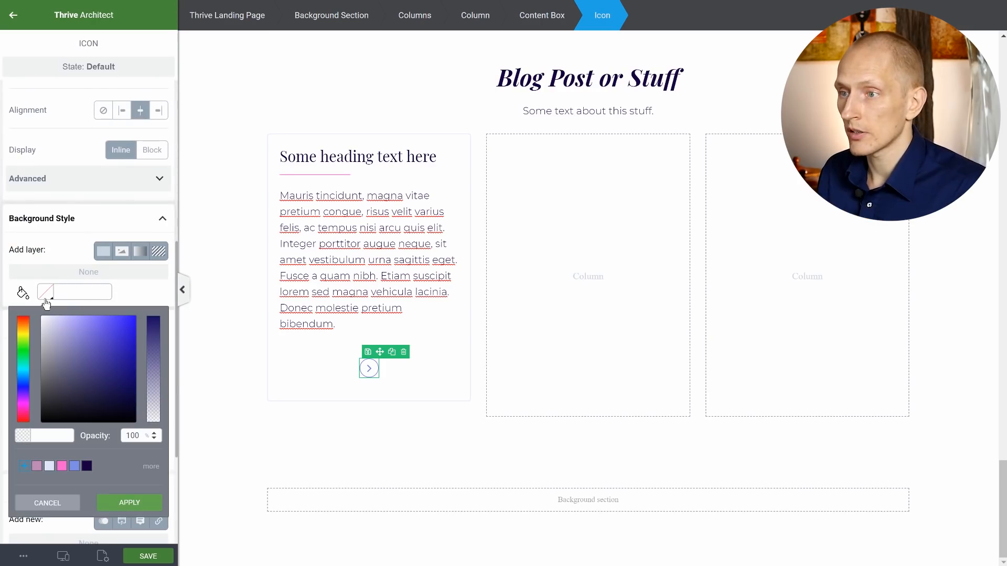
pyautogui.click(49, 466)
pyautogui.click(110, 505)
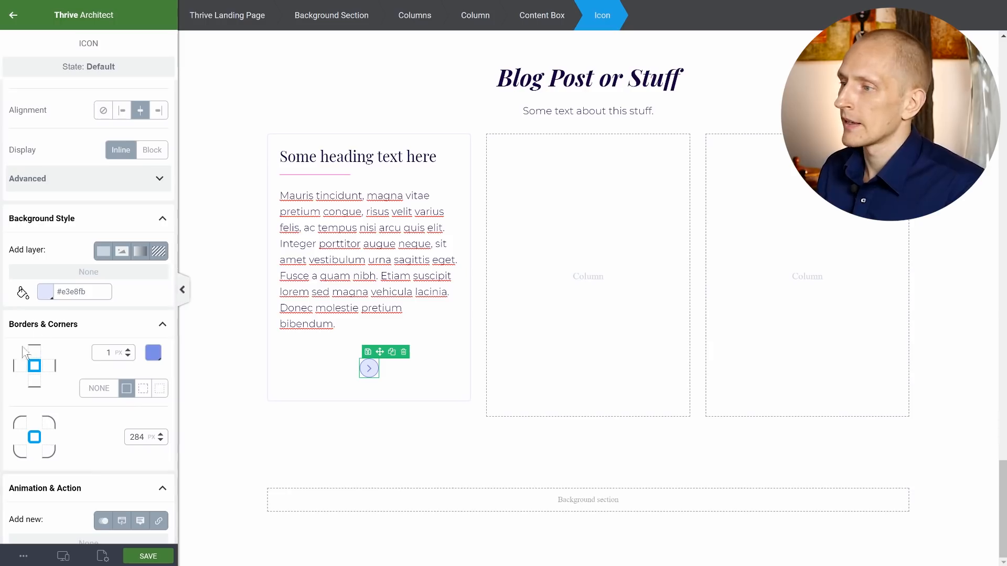
# - Set all the arrow icon's margins to 0 and align it to the right of the card
pyautogui.scroll(6, 59, 294)
pyautogui.scroll(-1, 60, 295)
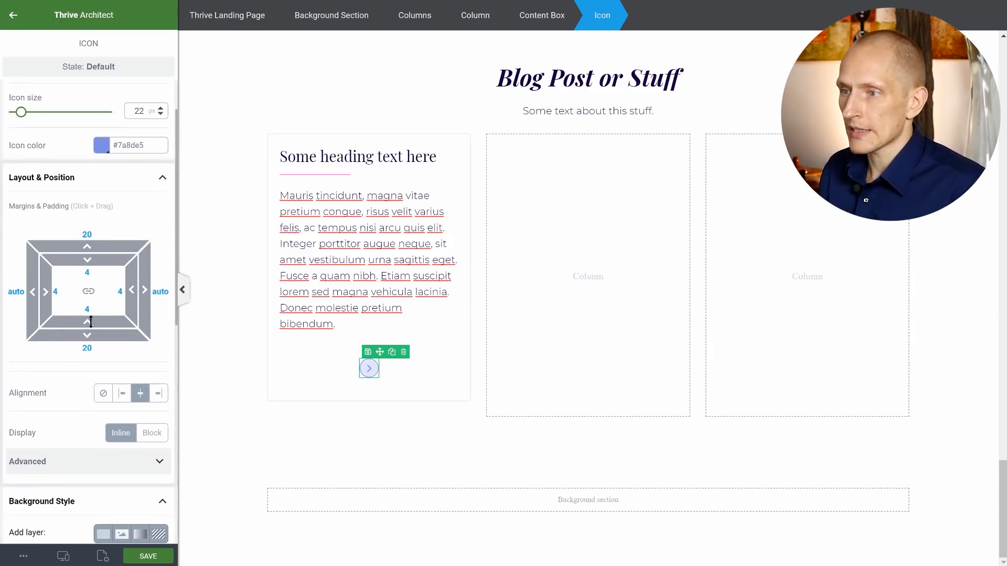
pyautogui.click(88, 235)
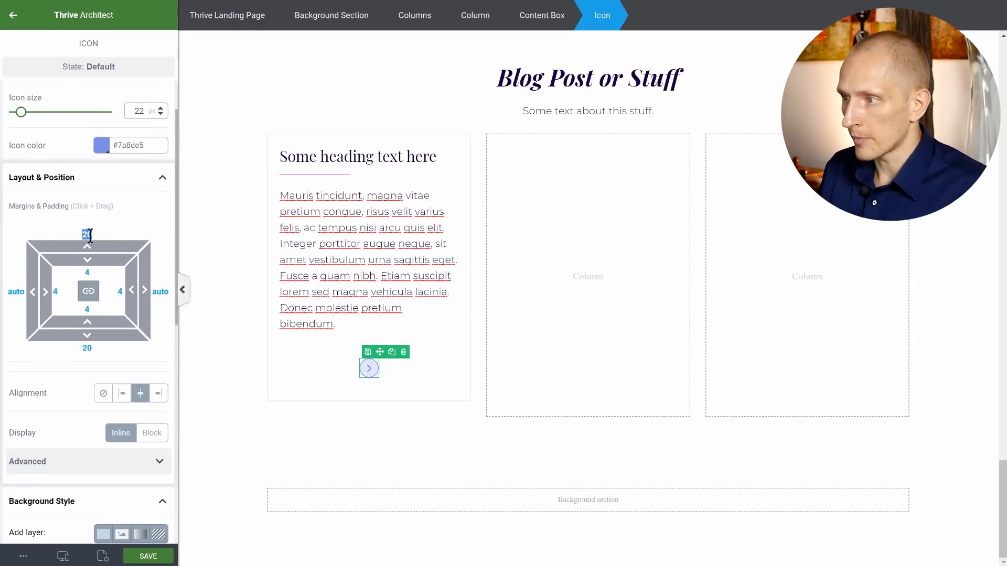
pyautogui.write('0')
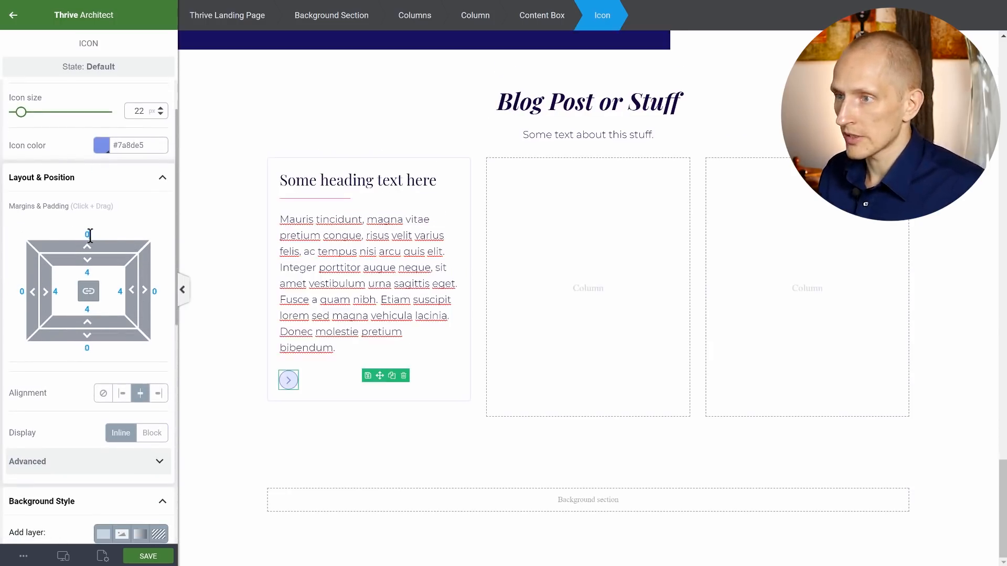
pyautogui.click(166, 395)
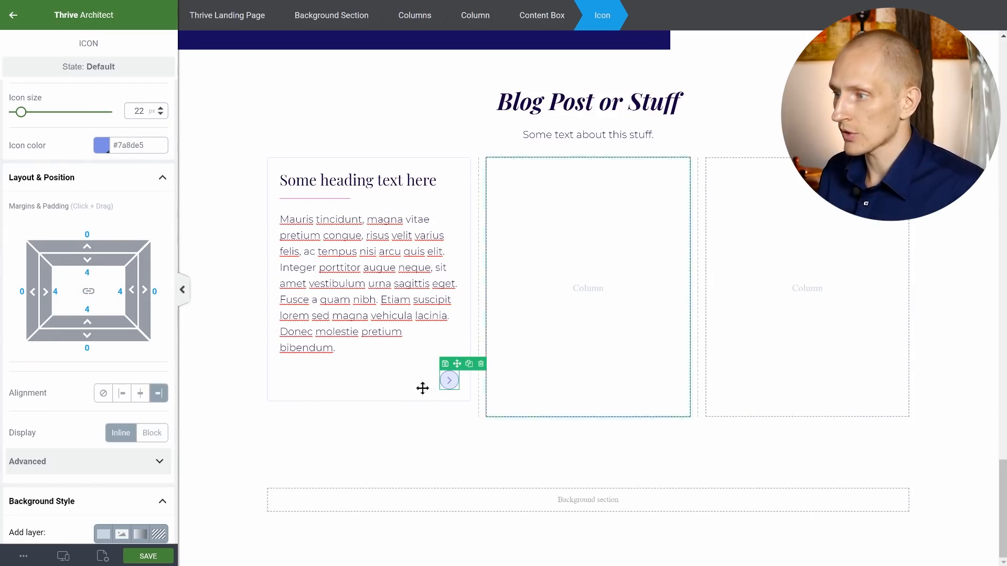
pyautogui.click(225, 438)
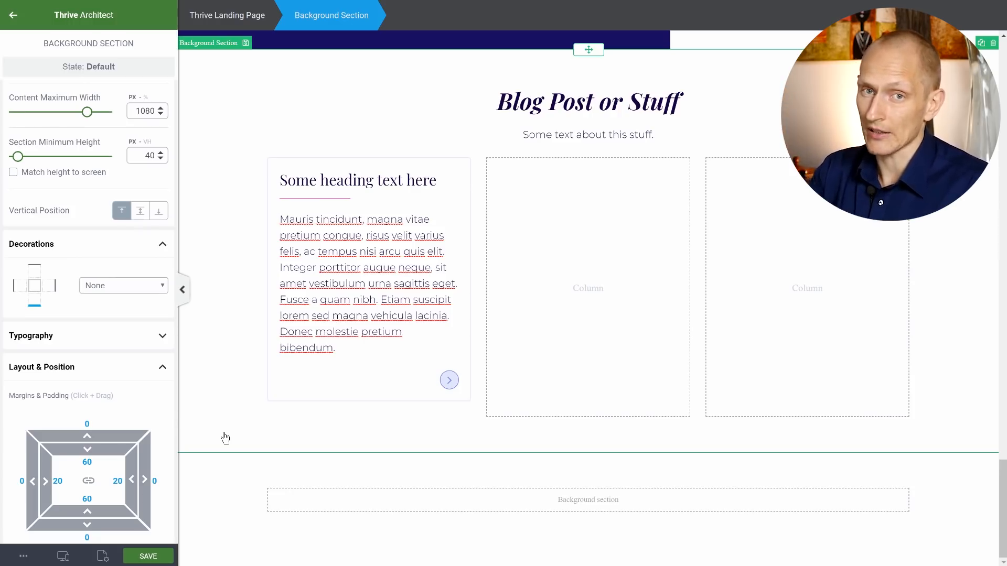
# - Add a drop shadow to the first card's hover state with a 2 px distance and 29 px blur
pyautogui.click(335, 392)
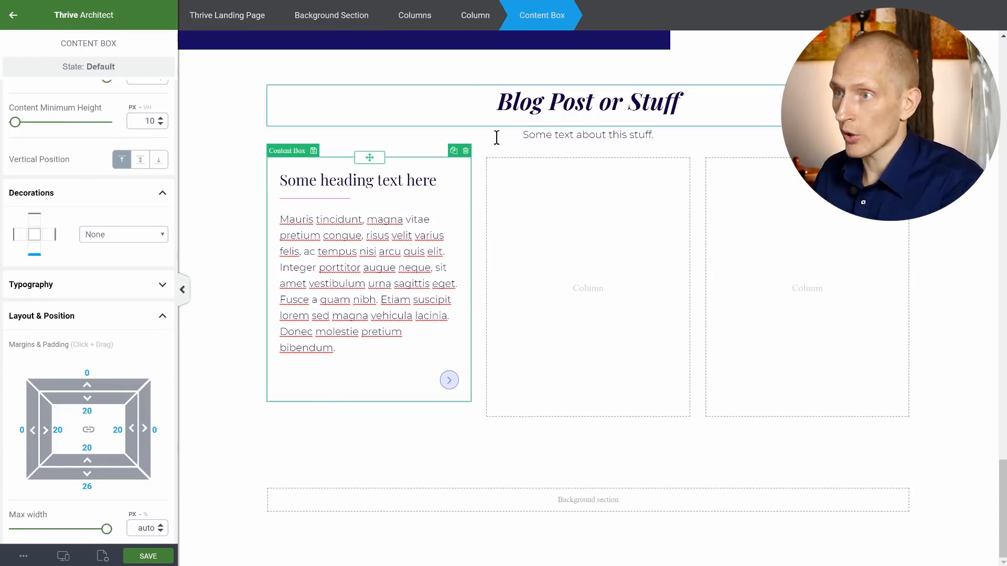
pyautogui.click(61, 67)
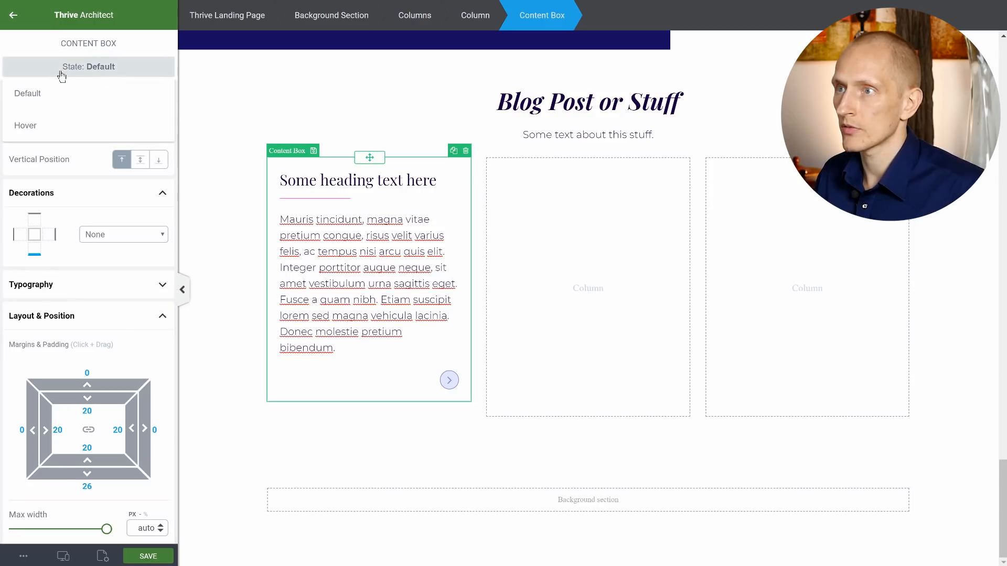
pyautogui.click(49, 127)
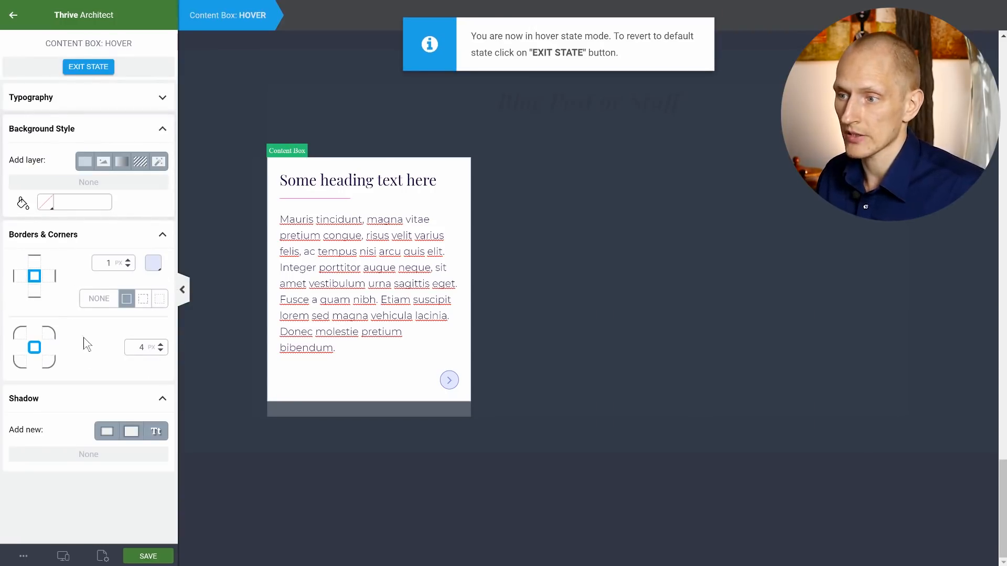
pyautogui.click(131, 432)
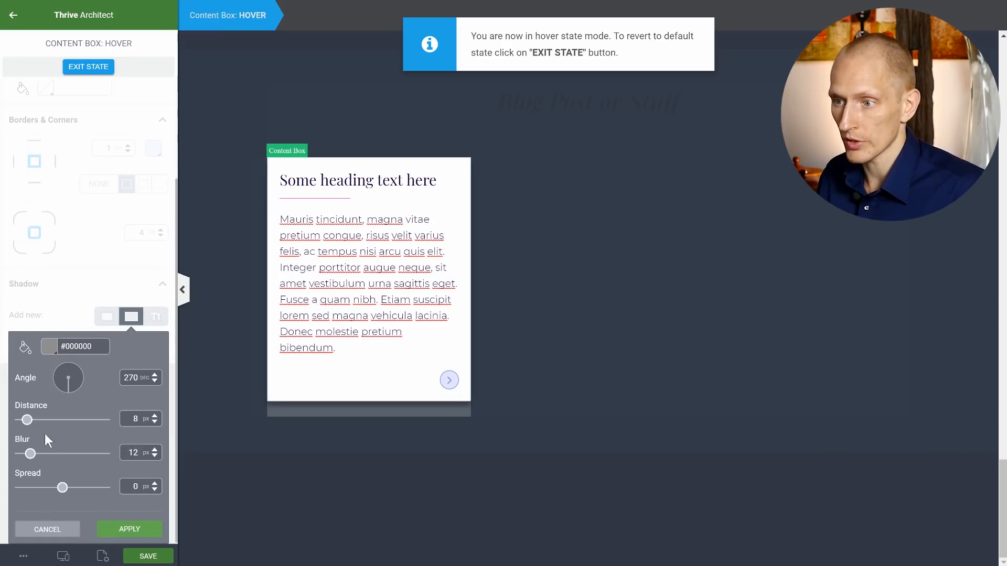
pyautogui.moveTo(27, 420); pyautogui.dragTo(22, 420)
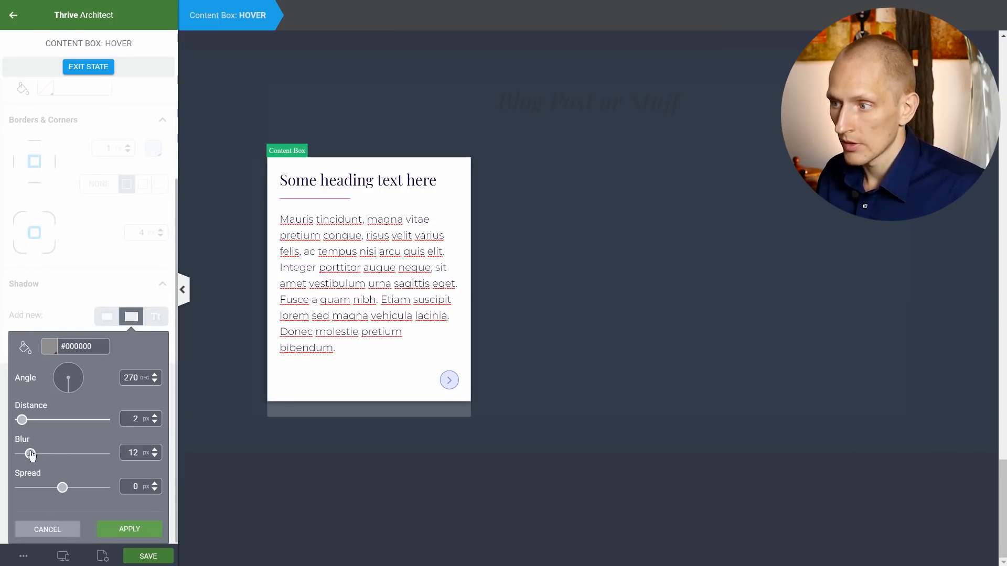
pyautogui.moveTo(33, 455); pyautogui.dragTo(45, 456)
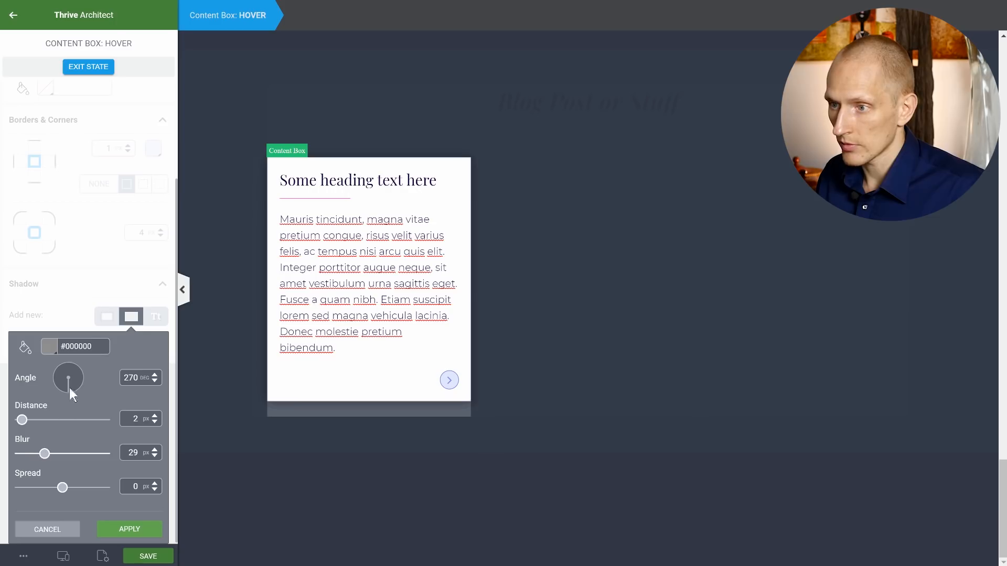
# - Reduce the hover shadow color's opacity to 20% and apply the shadow
pyautogui.click(50, 347)
pyautogui.doubleClick(127, 462)
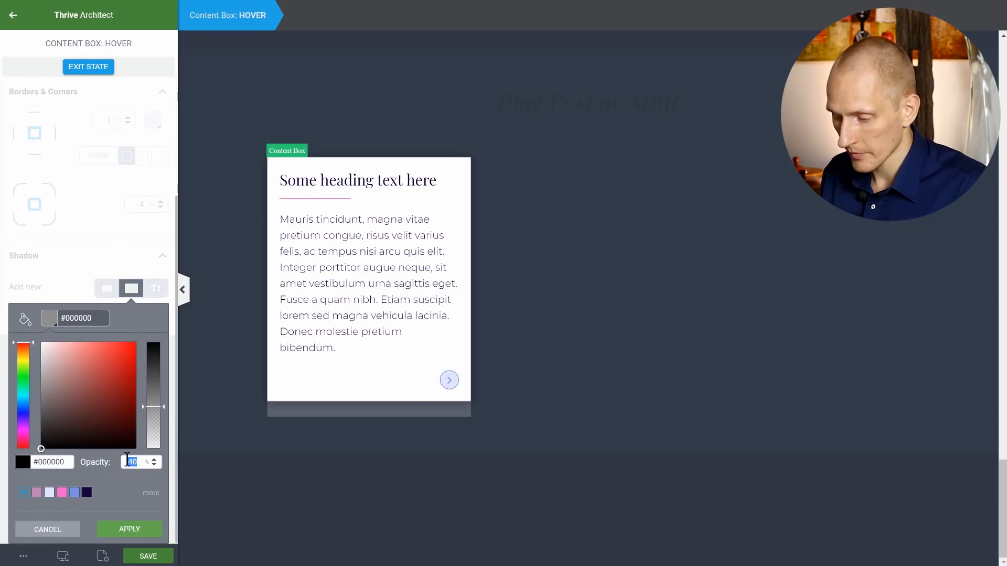
pyautogui.write('20')
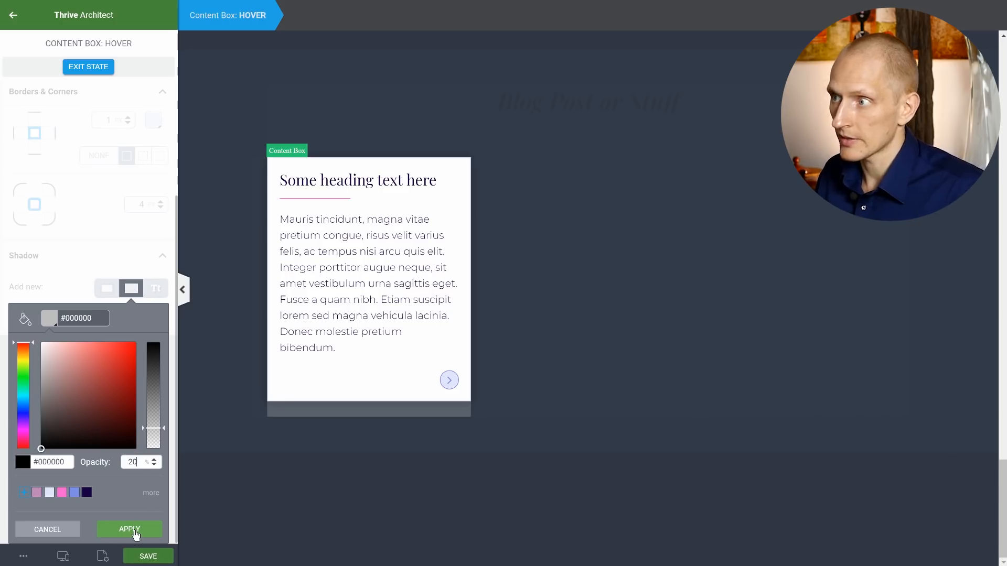
pyautogui.click(135, 534)
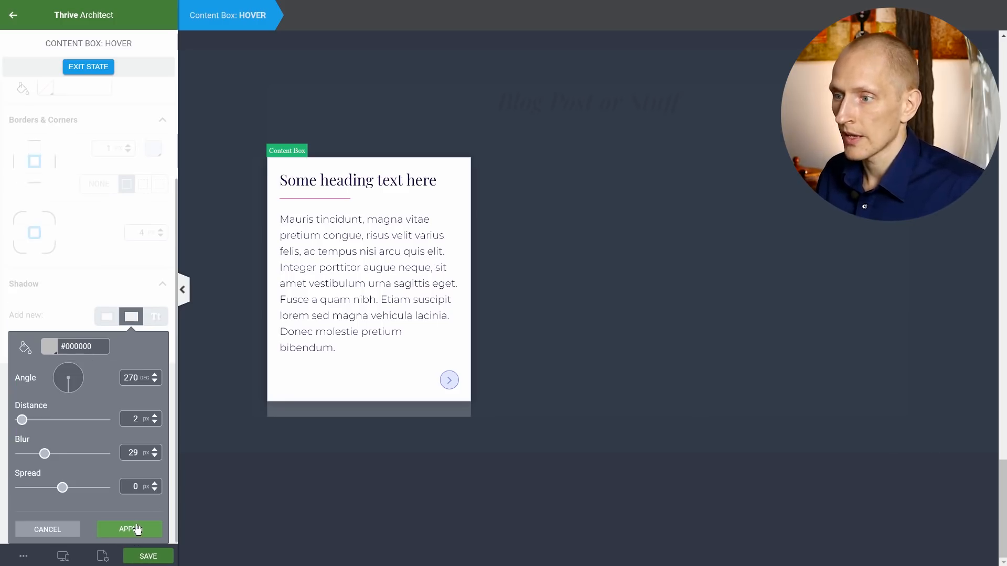
pyautogui.click(138, 528)
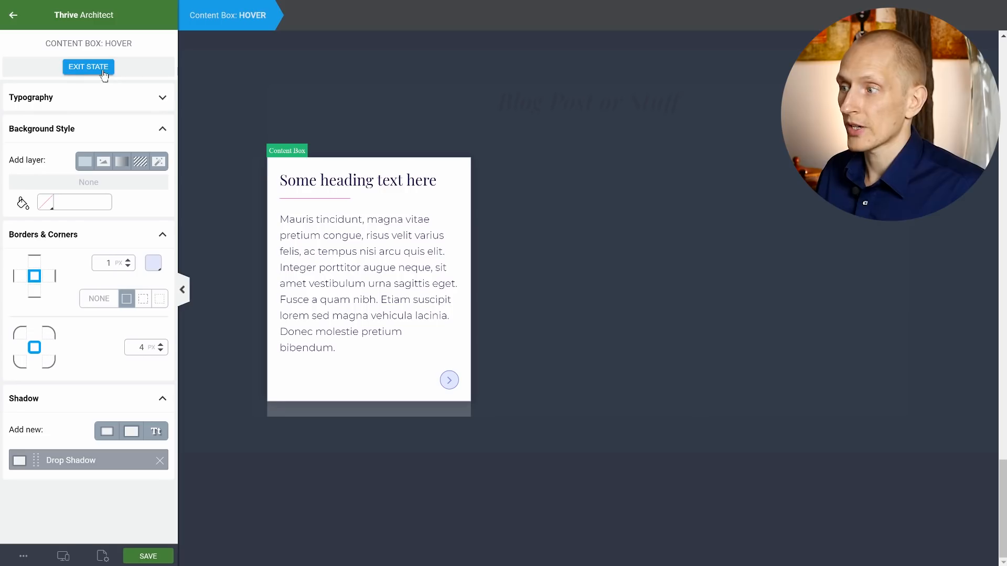
# - In the card's hover state, set the arrow icon's color and border color to pink #f65fd0
pyautogui.click(449, 381)
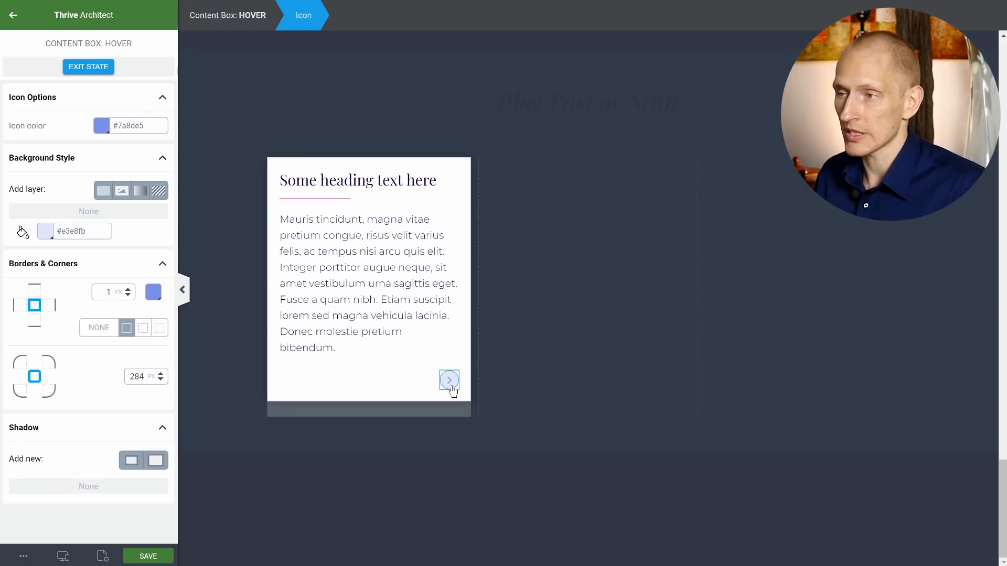
pyautogui.click(101, 129)
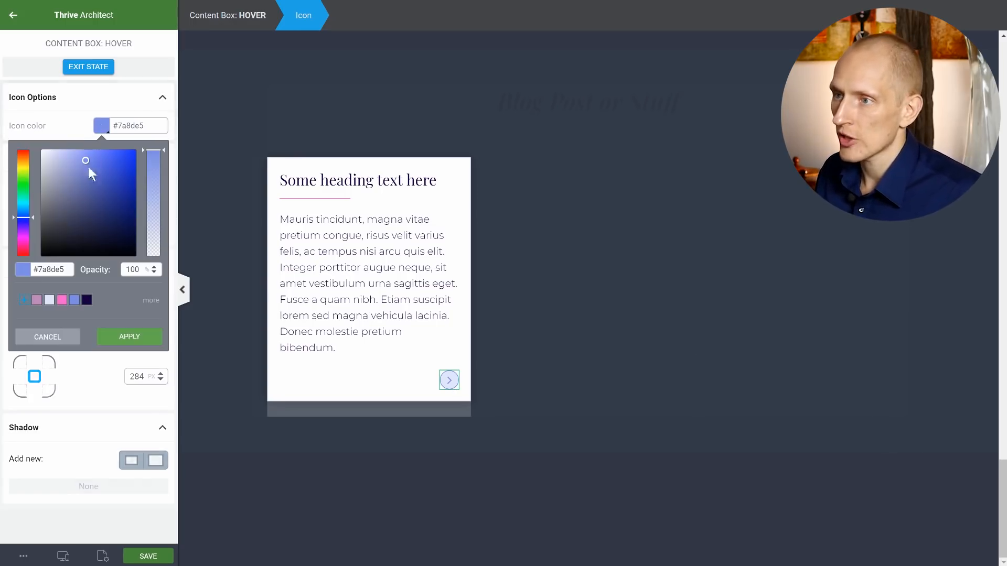
pyautogui.click(62, 299)
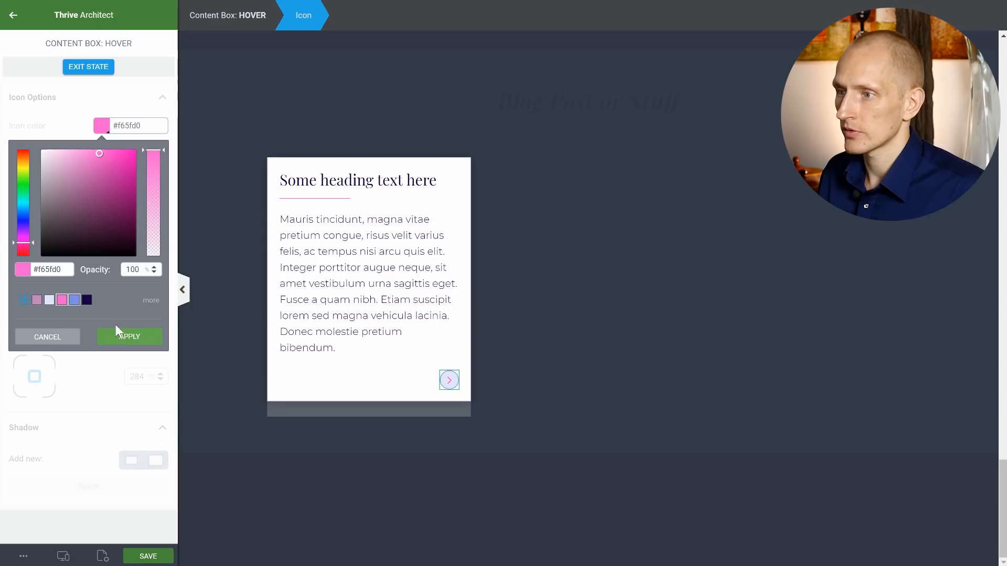
pyautogui.click(123, 338)
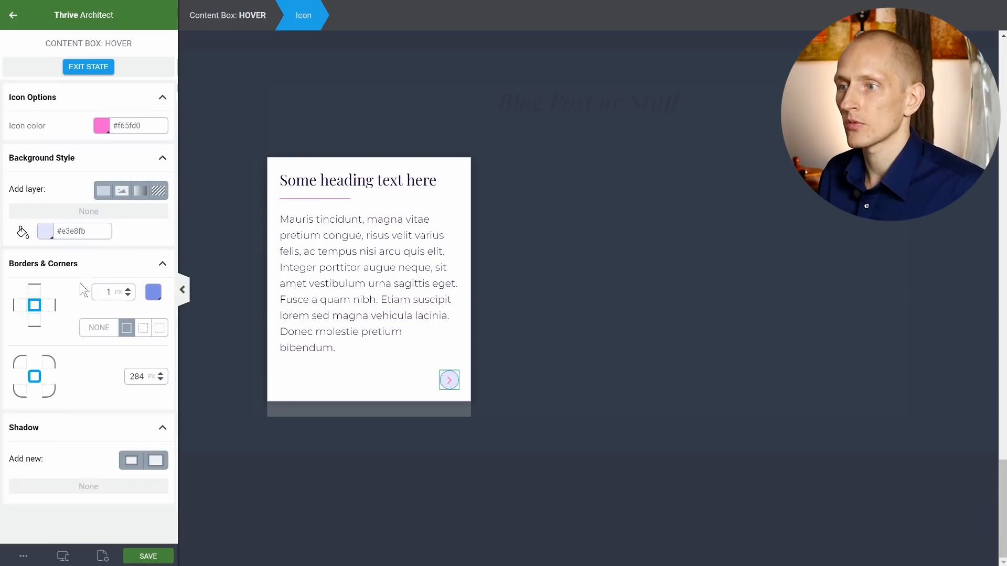
pyautogui.click(154, 297)
pyautogui.click(62, 467)
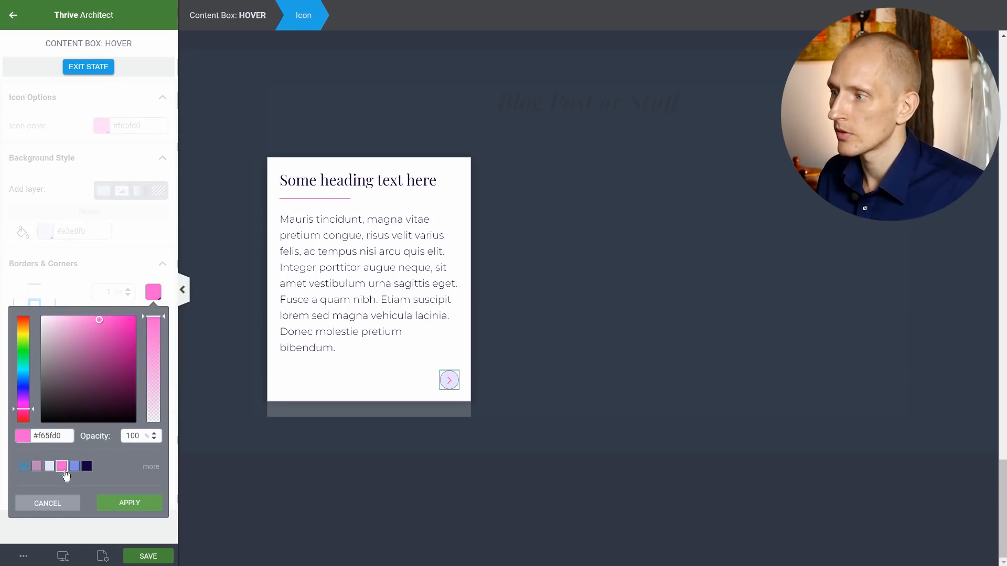
# - Set the arrow icon's hover background to light pink #ffe7fc and return to the default state
pyautogui.click(46, 234)
pyautogui.click(38, 408)
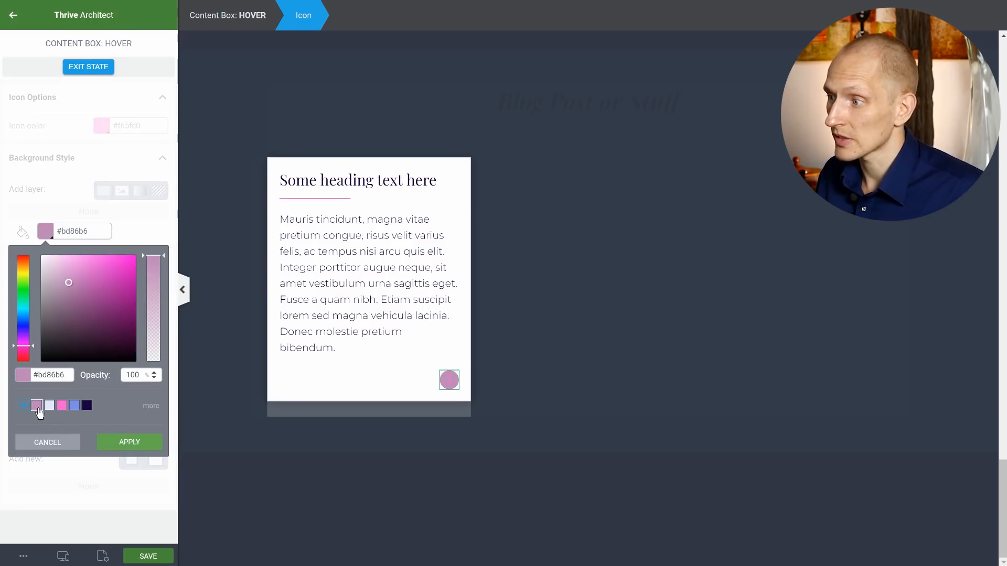
pyautogui.moveTo(65, 284); pyautogui.dragTo(50, 258)
pyautogui.click(111, 447)
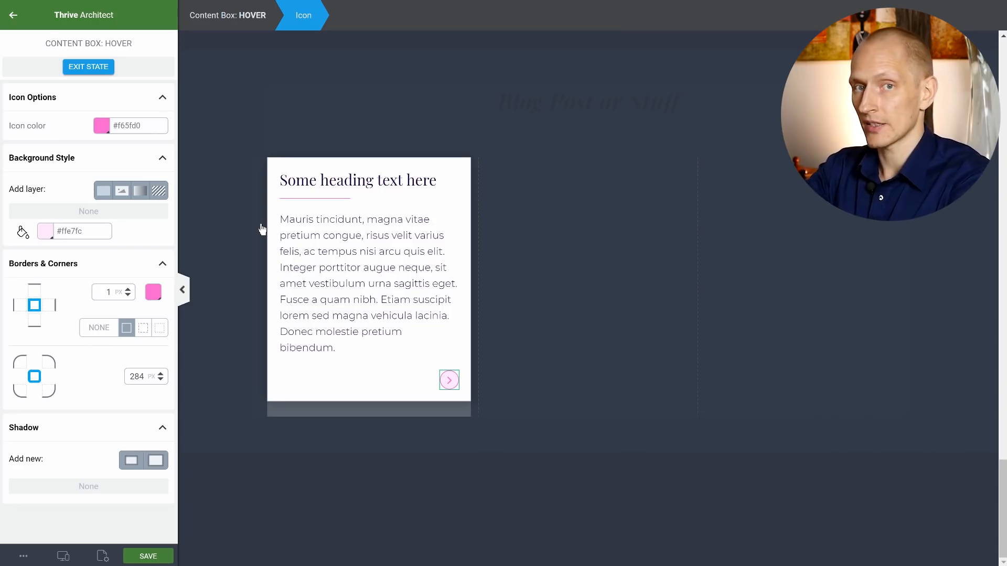
pyautogui.click(89, 72)
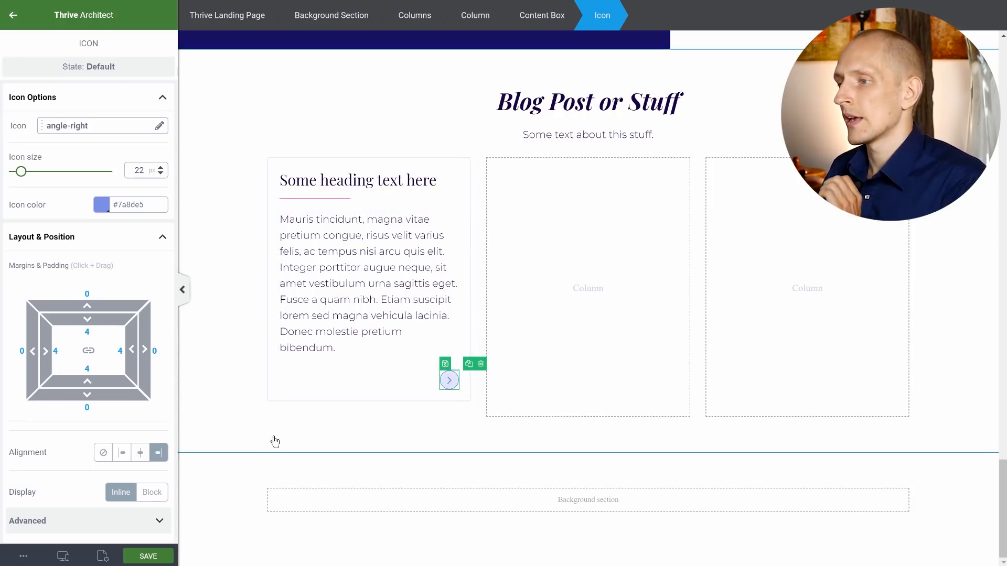
pyautogui.click(276, 400)
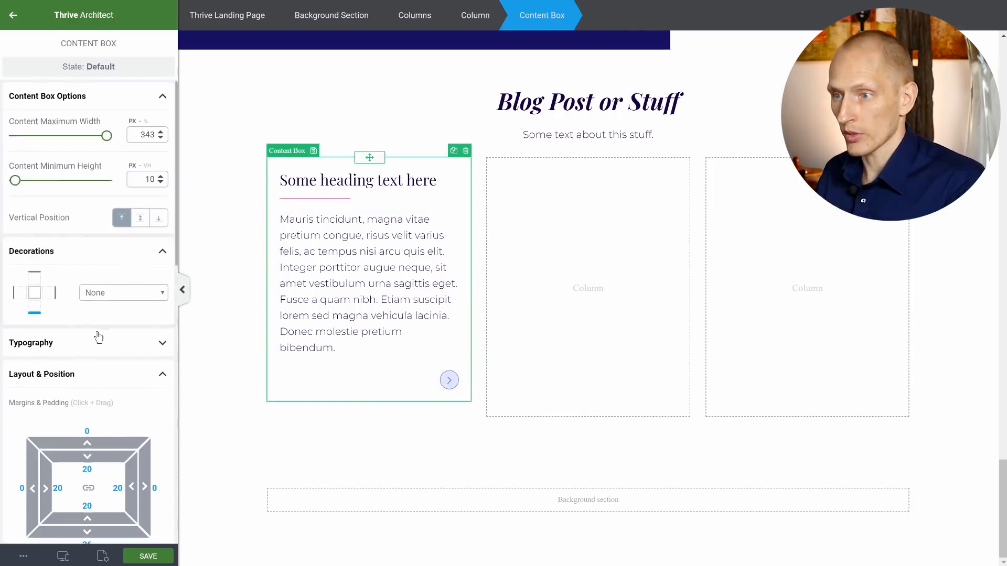
pyautogui.scroll(-6, 98, 333)
pyautogui.scroll(-5, 96, 332)
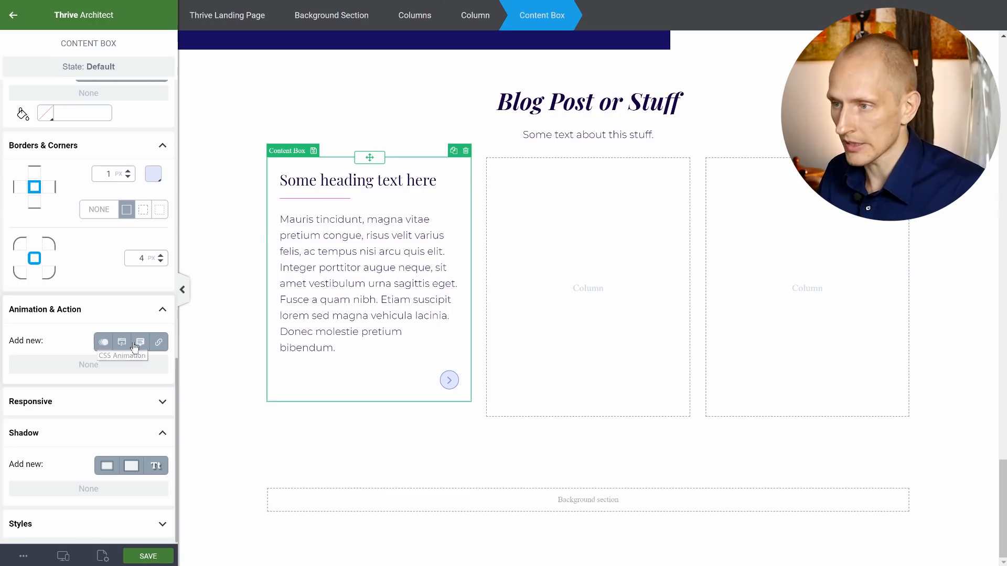
pyautogui.click(159, 342)
pyautogui.write('https://thrivethemes.com/')
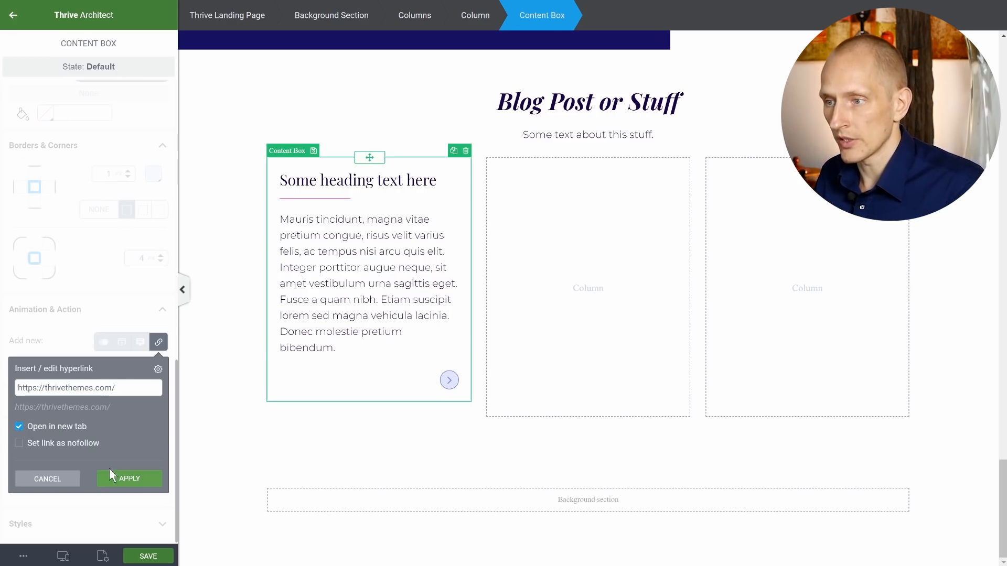
pyautogui.click(129, 479)
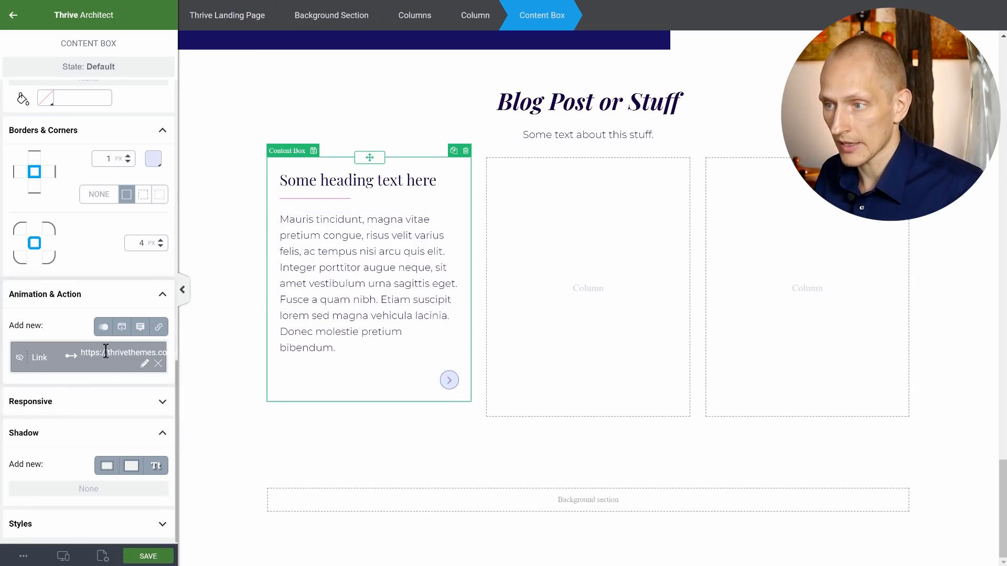
pyautogui.click(299, 454)
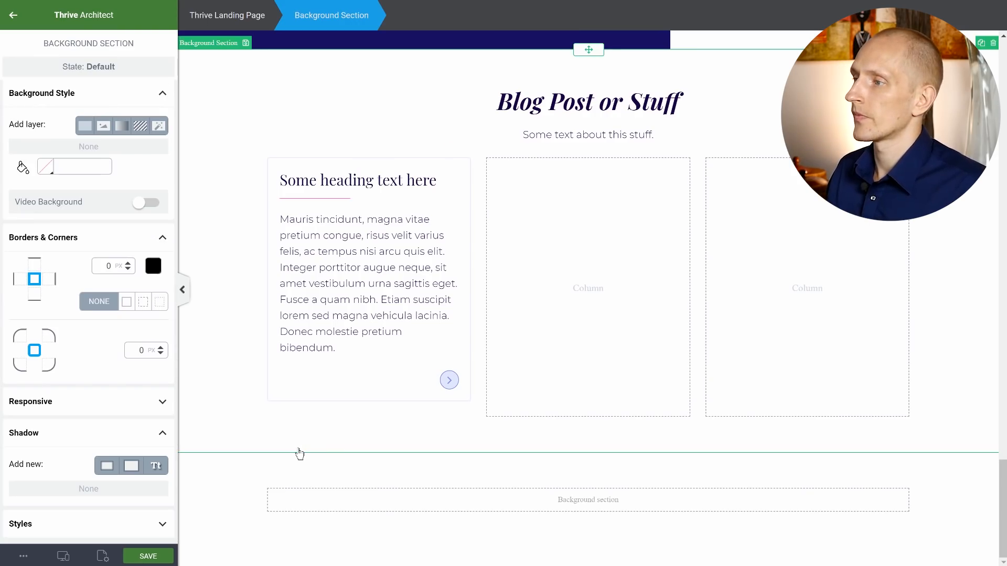
# - Examine the blog post section's layout in the tablet and mobile responsive views
pyautogui.click(63, 556)
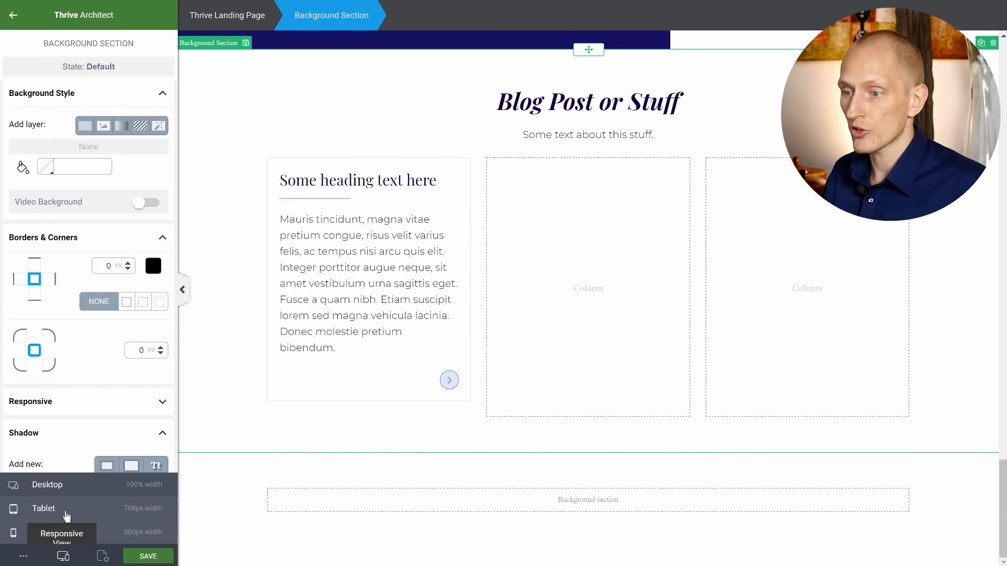
pyautogui.click(66, 507)
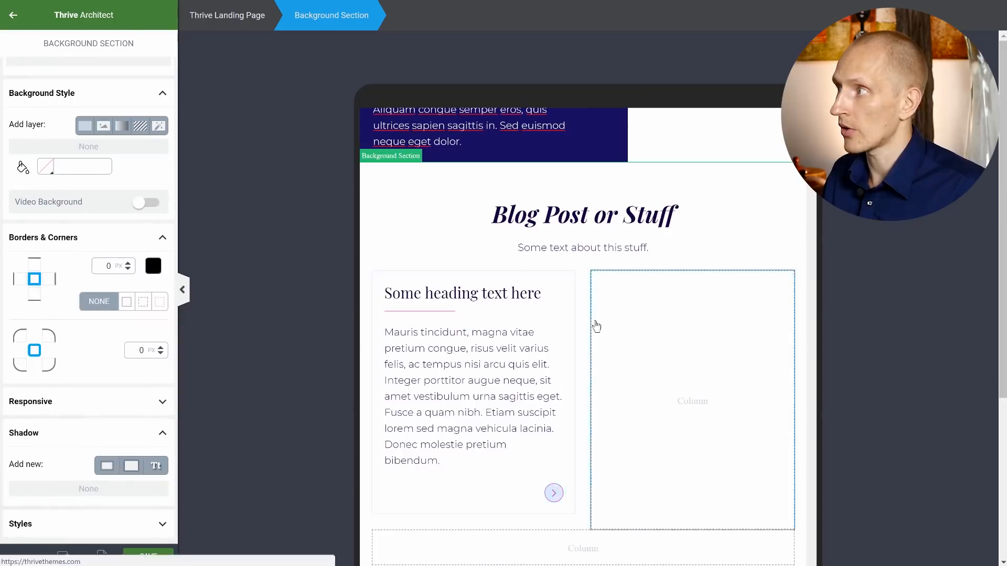
pyautogui.scroll(-3, 596, 326)
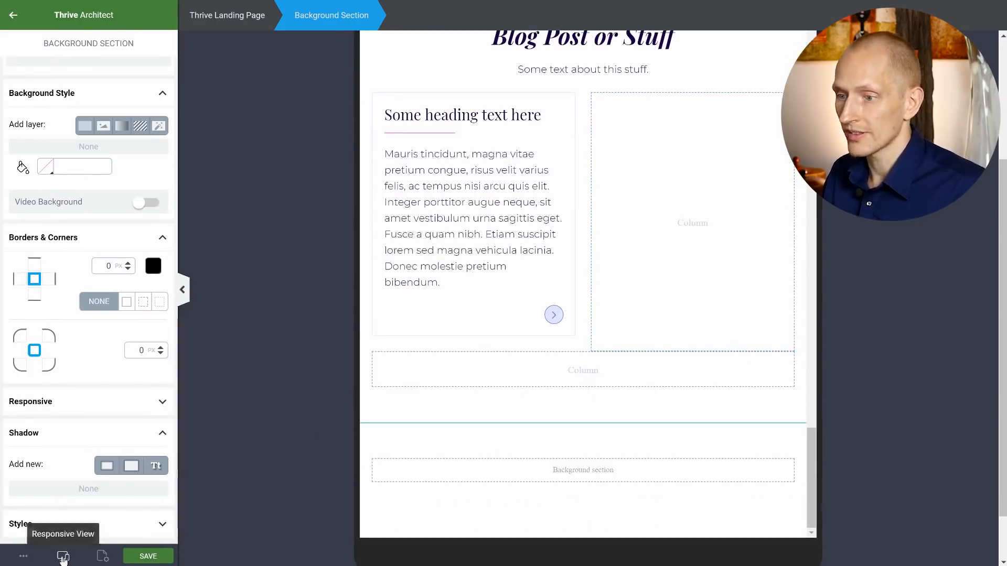
pyautogui.click(63, 555)
pyautogui.click(74, 532)
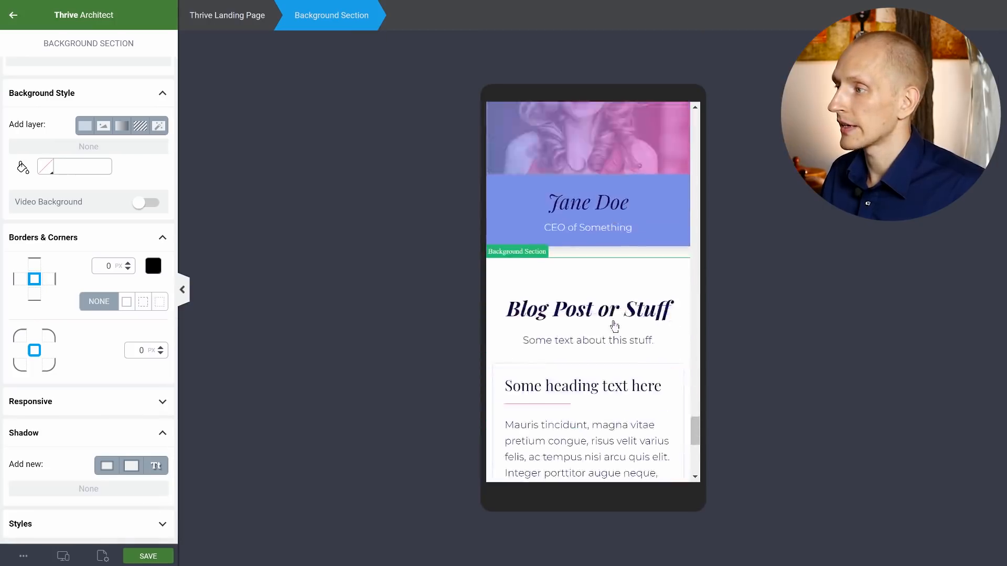
pyautogui.scroll(5, 614, 326)
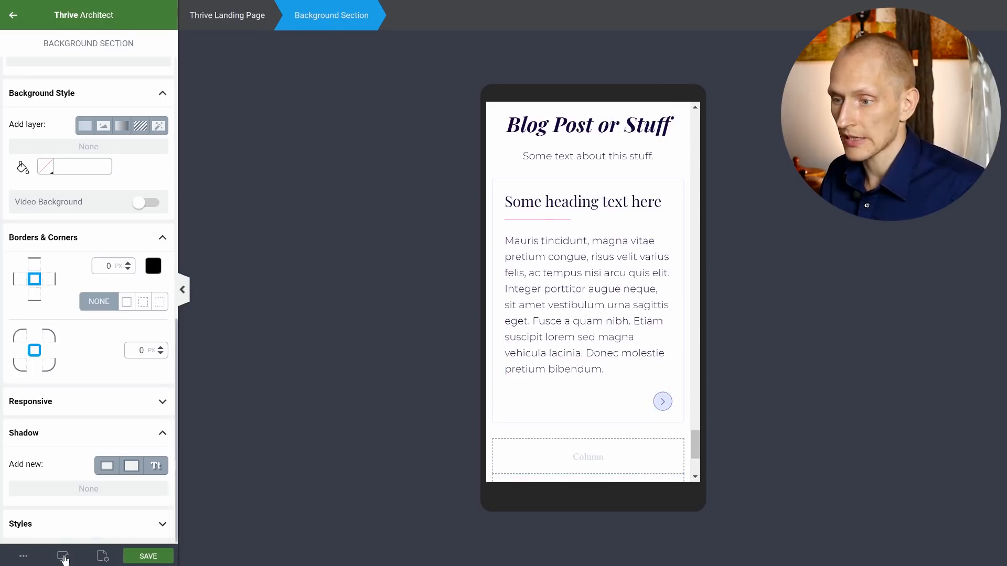
# - Return to the desktop view and duplicate the first card into the second and third columns of the blog post section
pyautogui.click(63, 555)
pyautogui.click(78, 482)
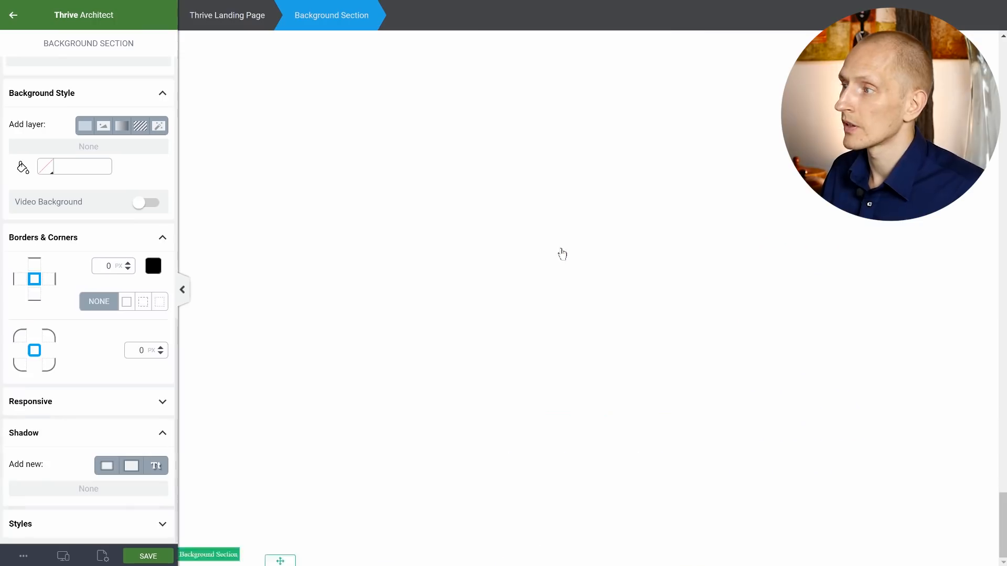
pyautogui.click(464, 169)
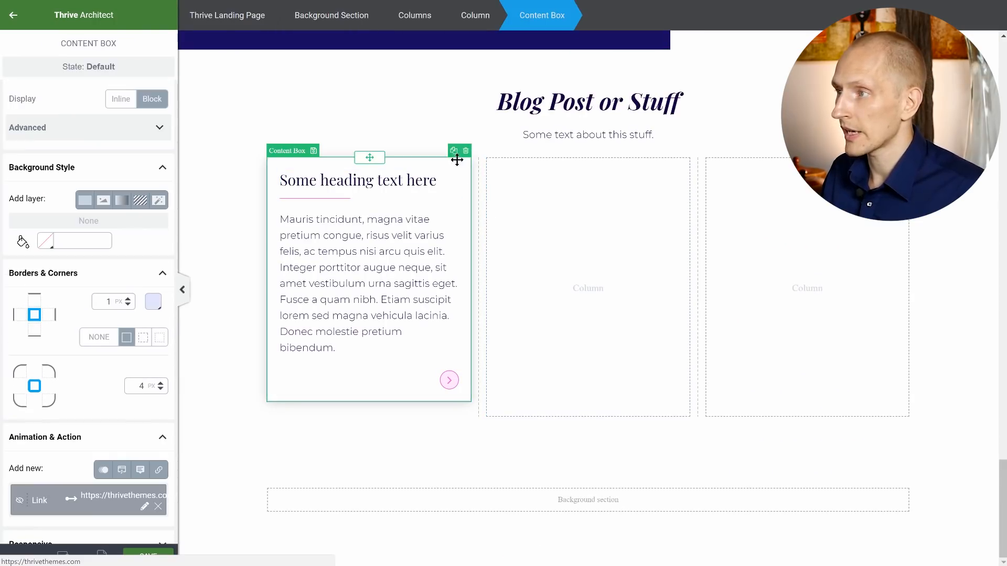
pyautogui.click(454, 151)
pyautogui.moveTo(387, 160); pyautogui.dragTo(600, 225)
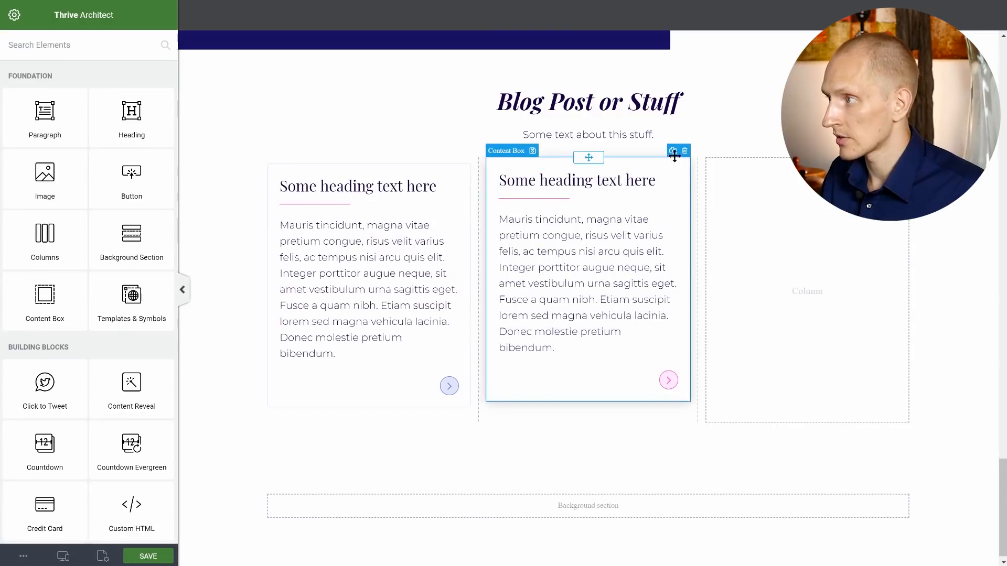
pyautogui.click(673, 151)
pyautogui.moveTo(656, 193); pyautogui.dragTo(742, 237)
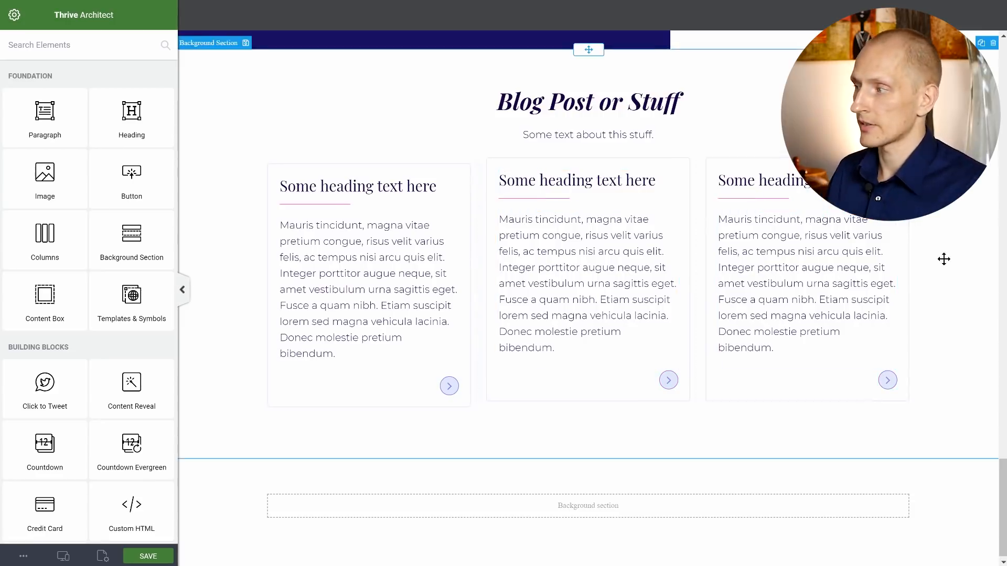
# - Examine the blog post section's spacing and padding and how it follows the testimonial section above
pyautogui.scroll(-1, 846, 253)
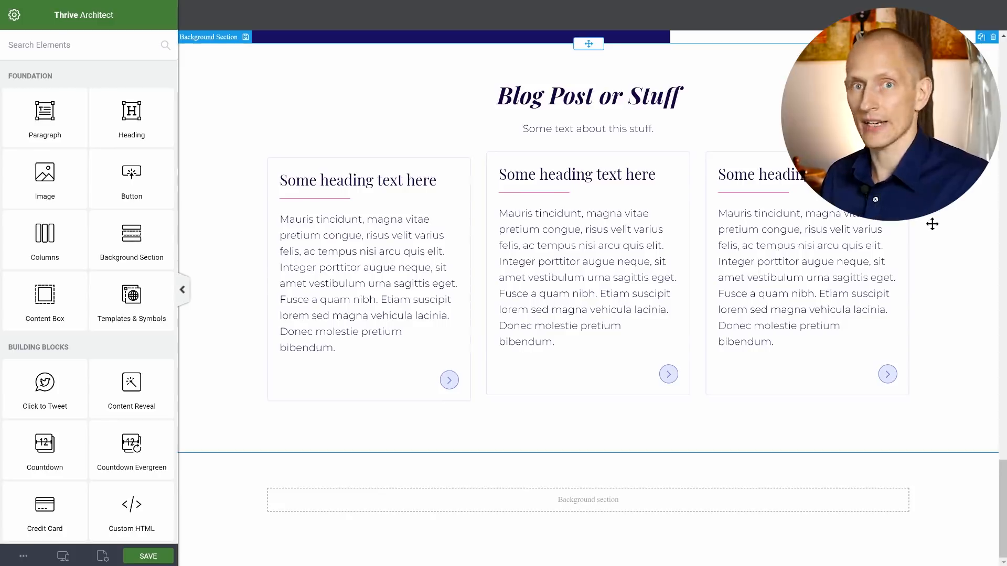
pyautogui.scroll(1, 421, 121)
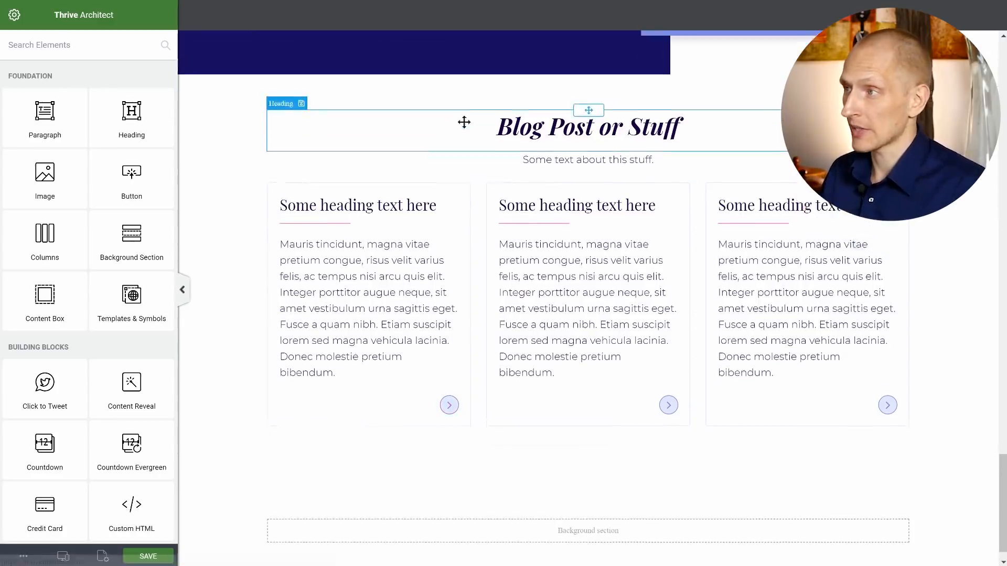
pyautogui.click(365, 132)
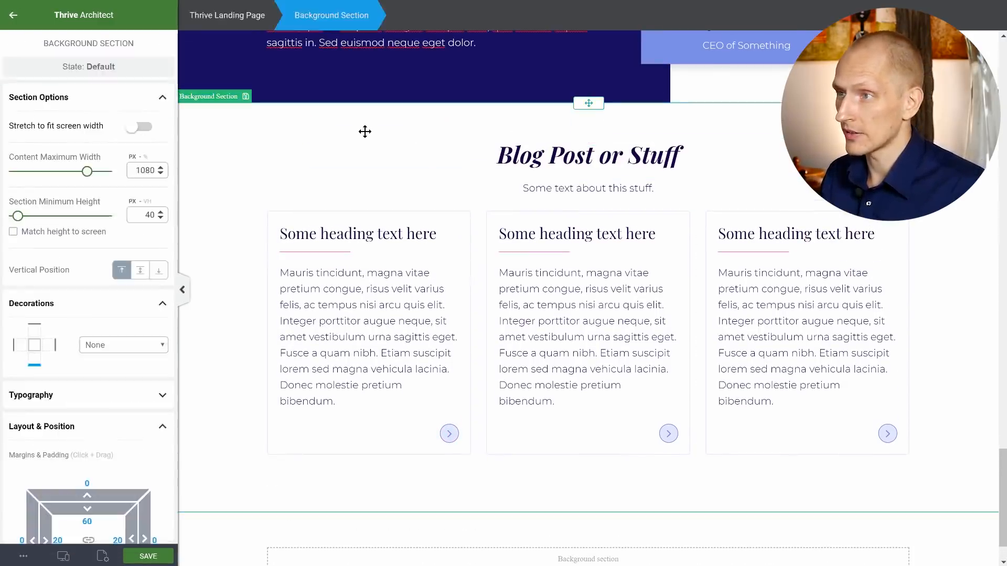
pyautogui.scroll(-5, 79, 294)
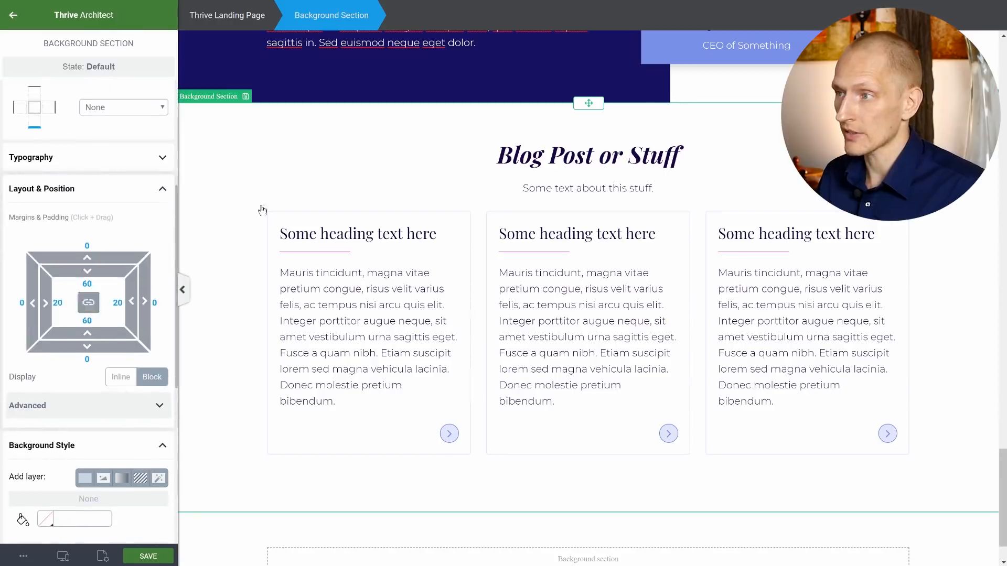
pyautogui.scroll(-1, 324, 485)
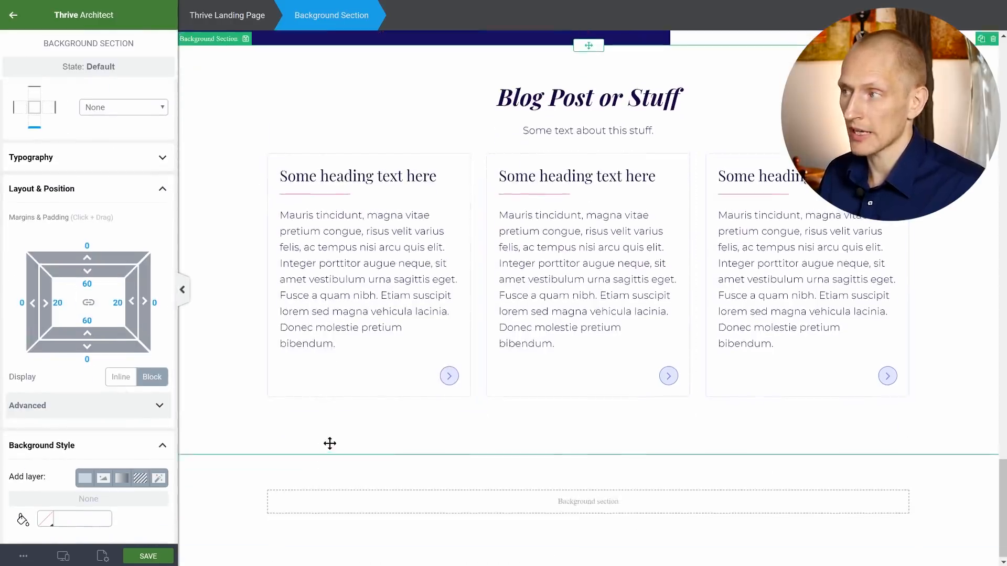
pyautogui.scroll(2, 330, 443)
pyautogui.scroll(-2, 561, 348)
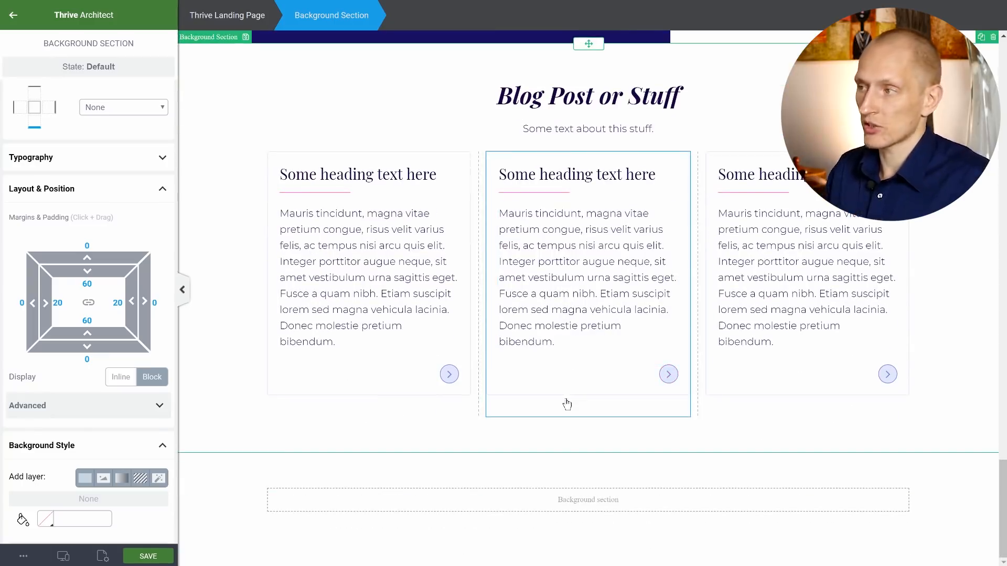
pyautogui.scroll(8, 567, 404)
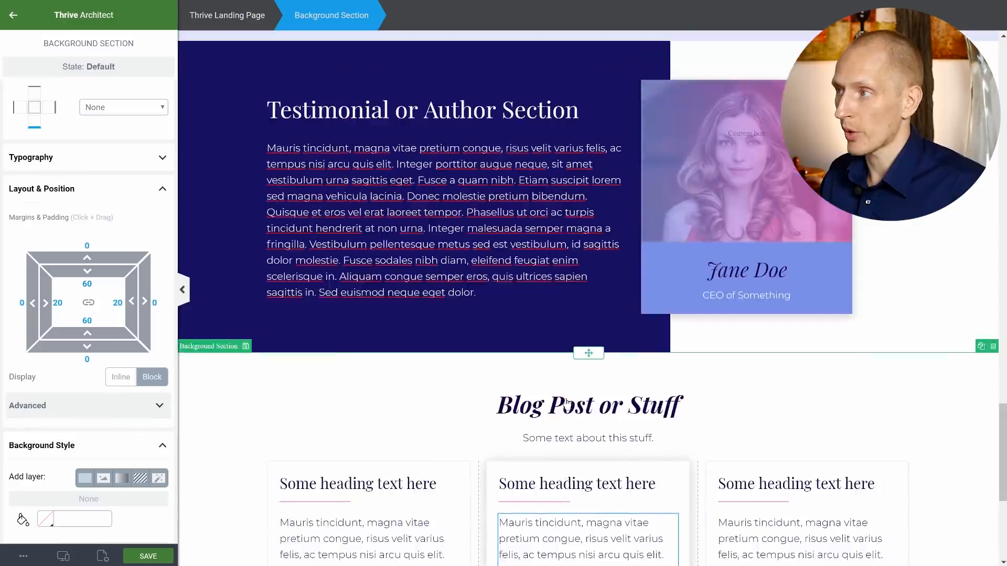
pyautogui.scroll(-8, 564, 398)
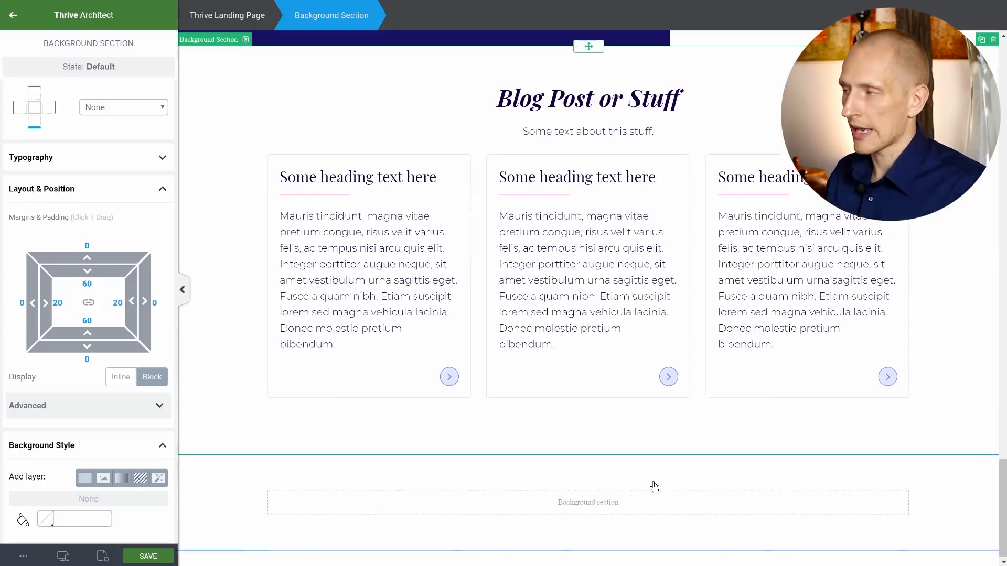
# - Duplicate the hero columns at the page's start and move the copy directly below the blog post section
pyautogui.scroll(15, 654, 483)
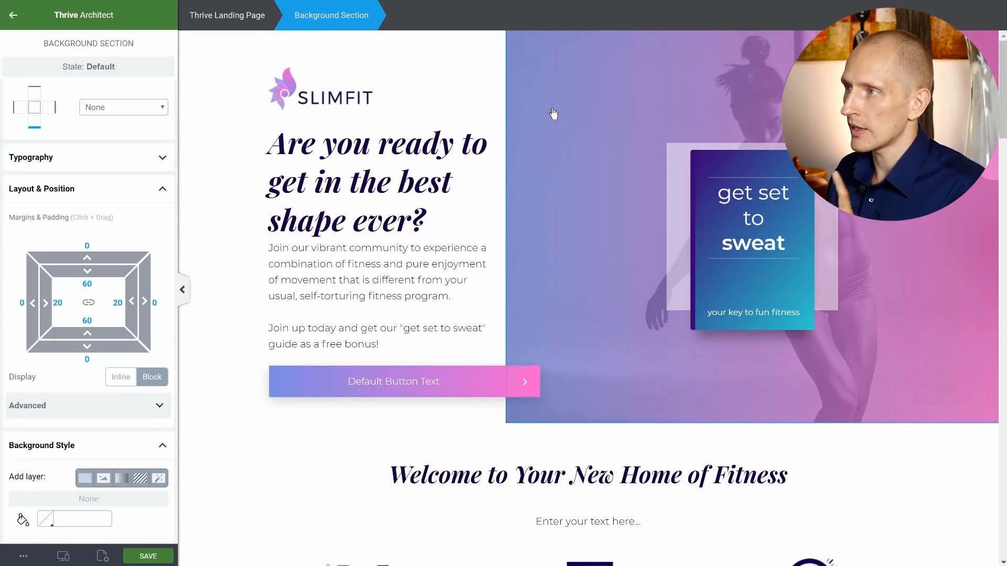
pyautogui.click(552, 118)
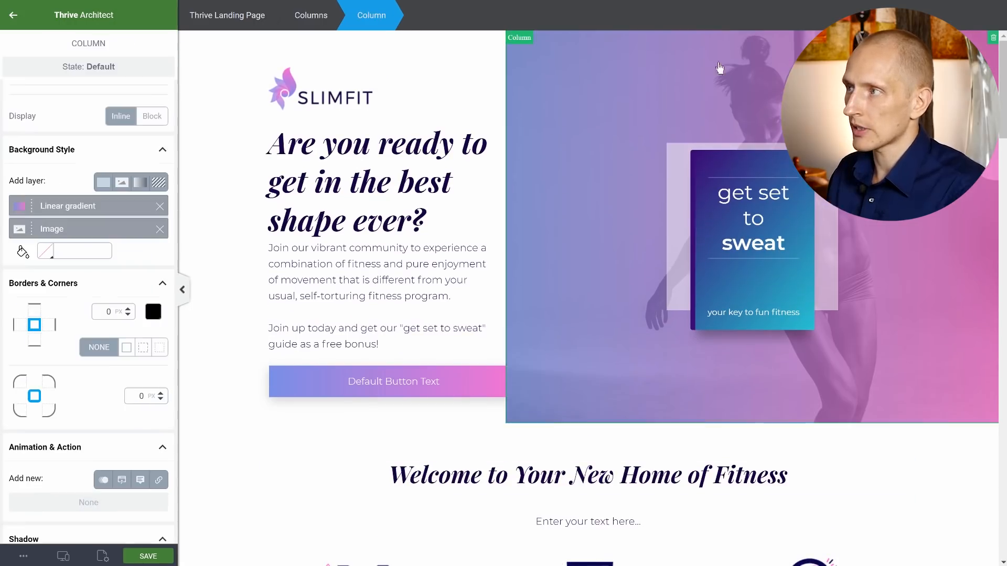
pyautogui.click(333, 24)
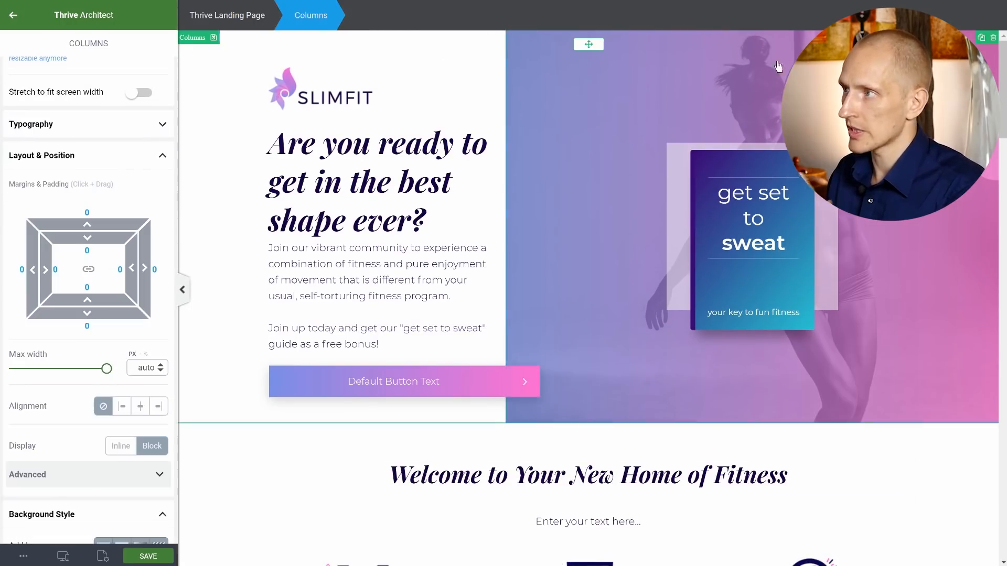
pyautogui.click(982, 39)
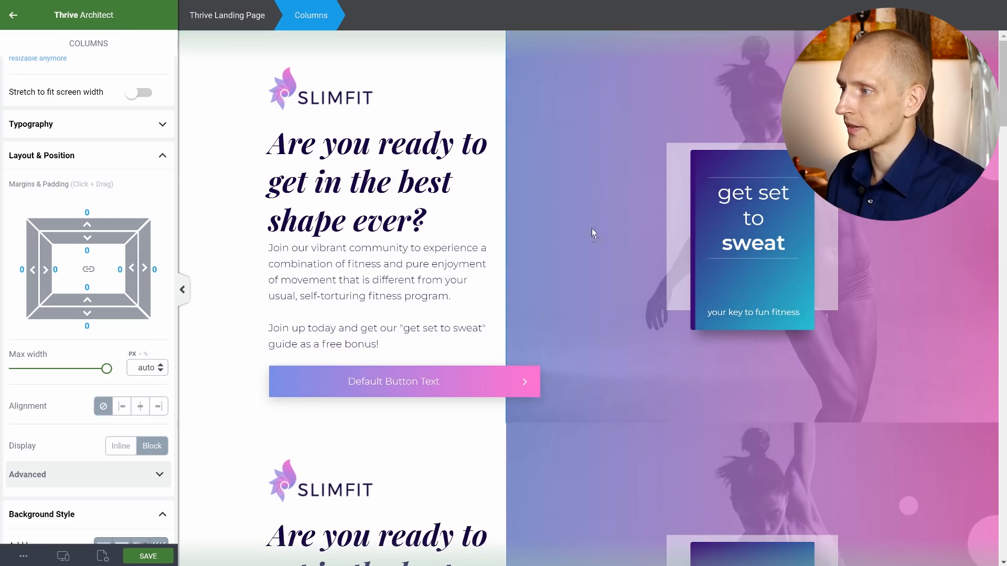
pyautogui.scroll(-8, 568, 548)
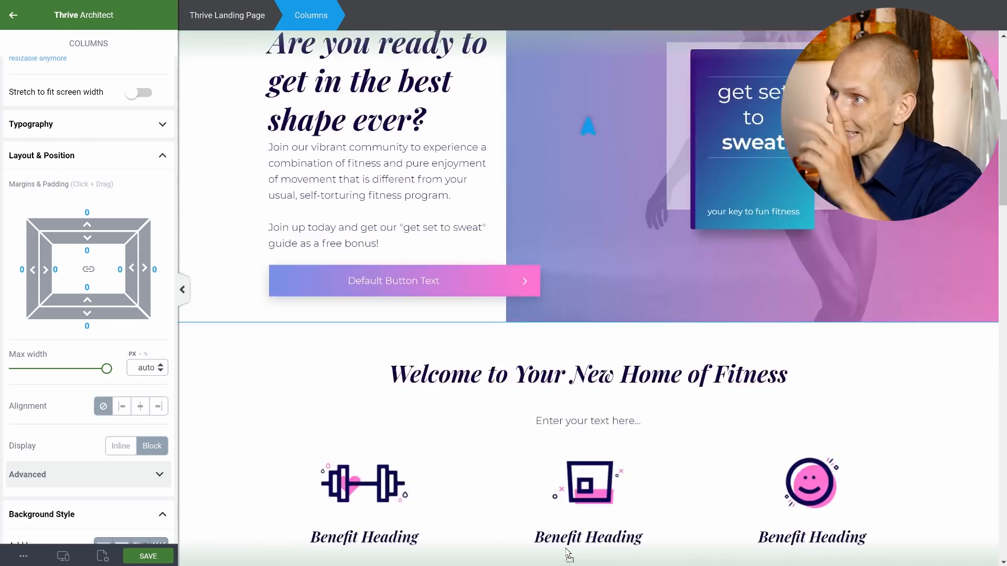
pyautogui.scroll(-20, 567, 547)
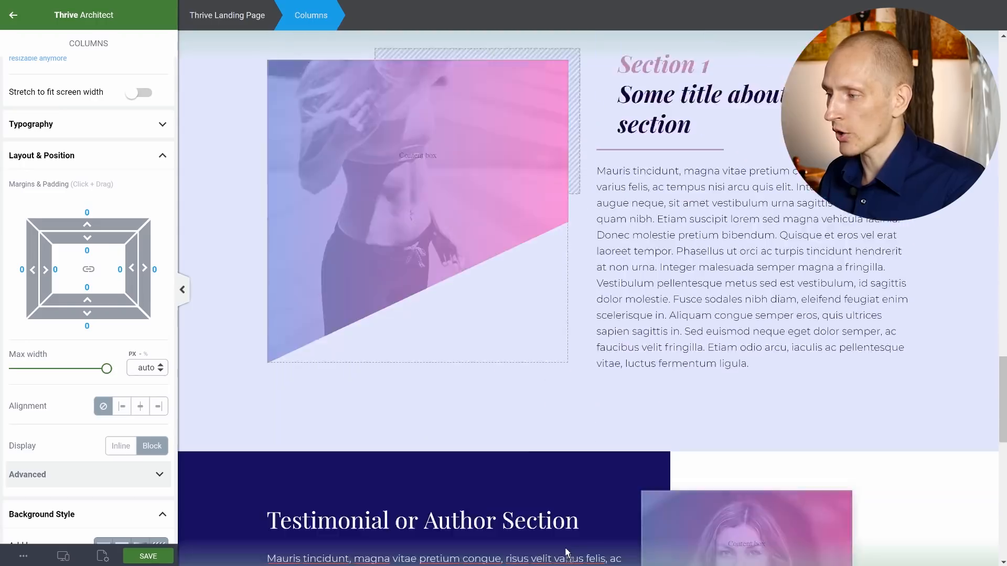
pyautogui.moveTo(565, 548); pyautogui.dragTo(584, 427)
pyautogui.scroll(-3, 589, 389)
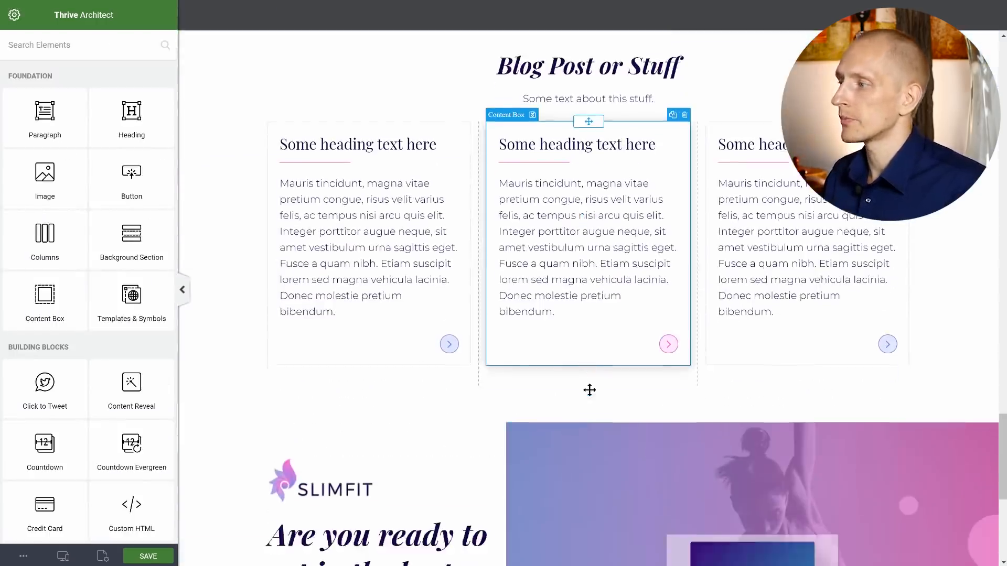
pyautogui.scroll(-4, 590, 390)
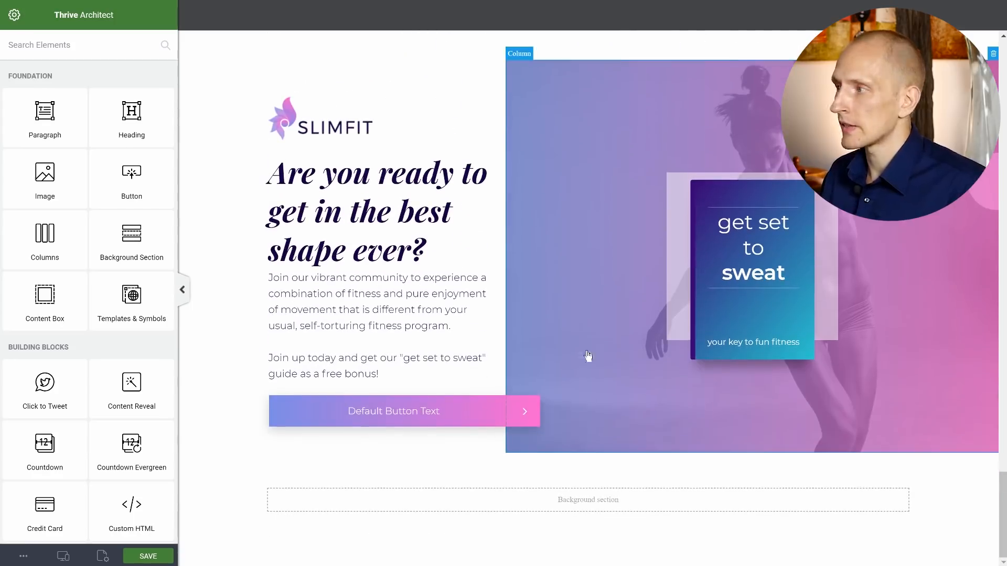
# - Delete the book content box from the copied hero and change that column's background image to fitbrand-girlflex
pyautogui.click(826, 195)
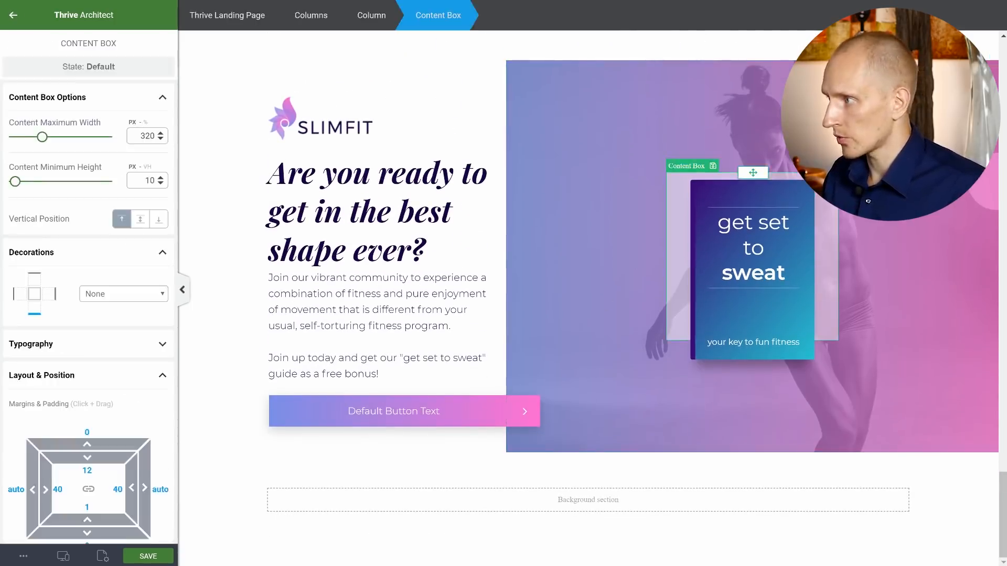
pyautogui.press('Delete')
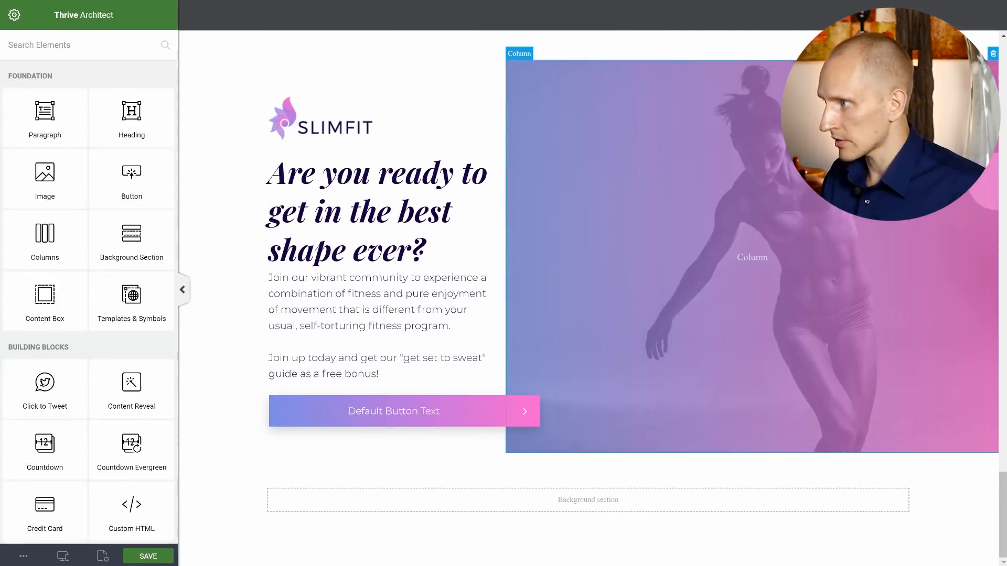
pyautogui.click(702, 237)
pyautogui.click(53, 470)
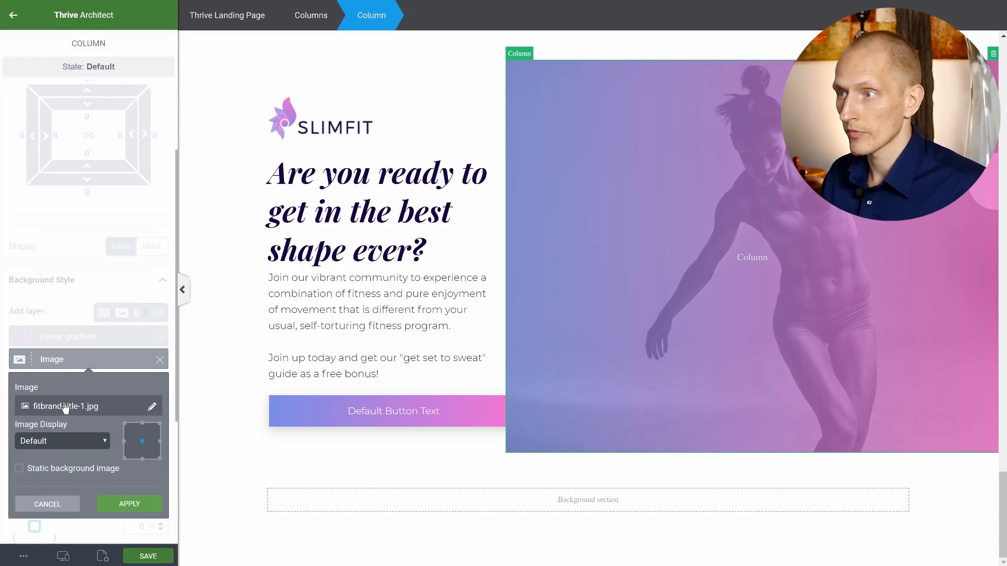
pyautogui.click(65, 408)
pyautogui.click(269, 152)
pyautogui.click(940, 533)
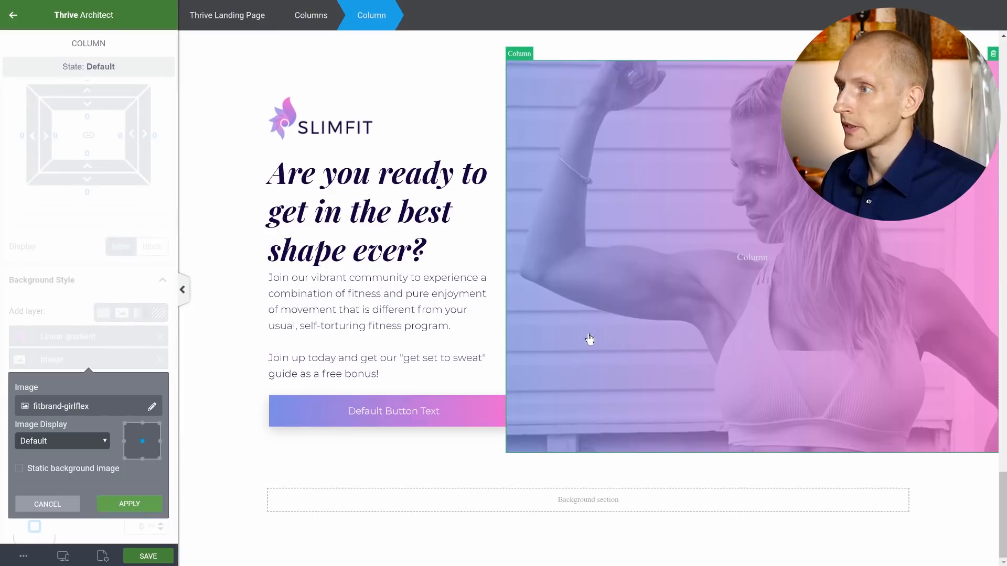
# - Delete the SLIMFIT logo image above the copied hero's heading
pyautogui.click(367, 120)
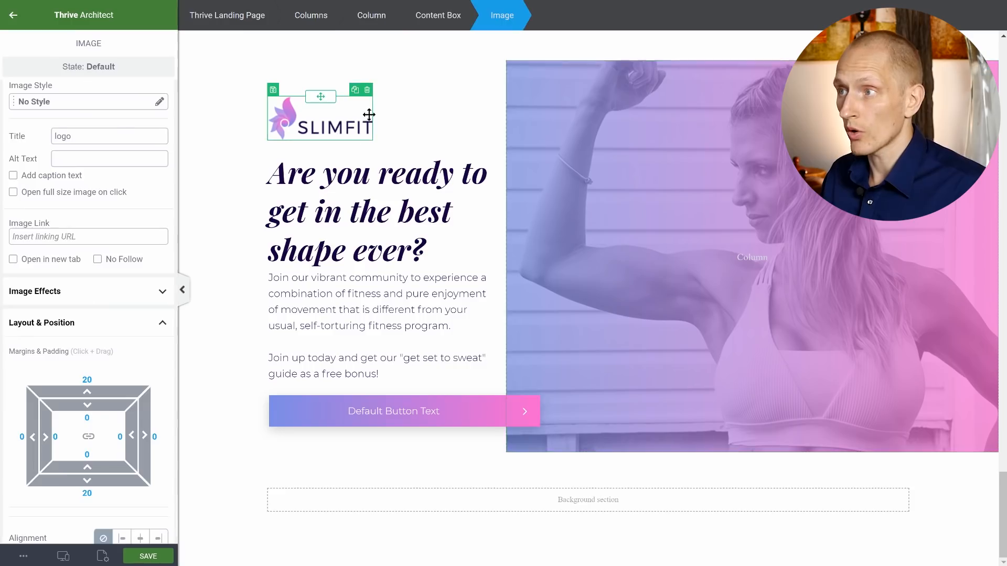
pyautogui.click(367, 91)
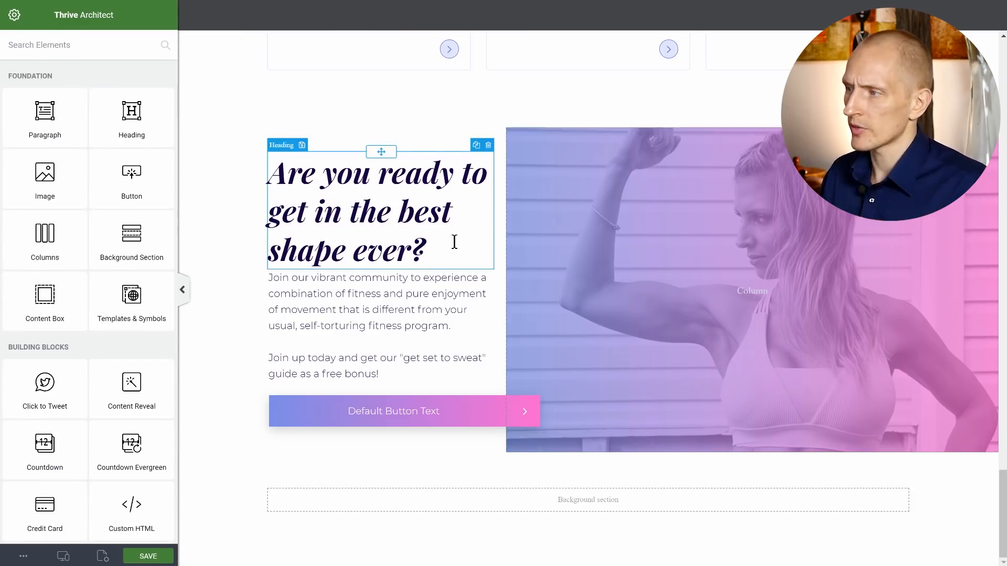
pyautogui.moveTo(356, 309); pyautogui.dragTo(395, 341)
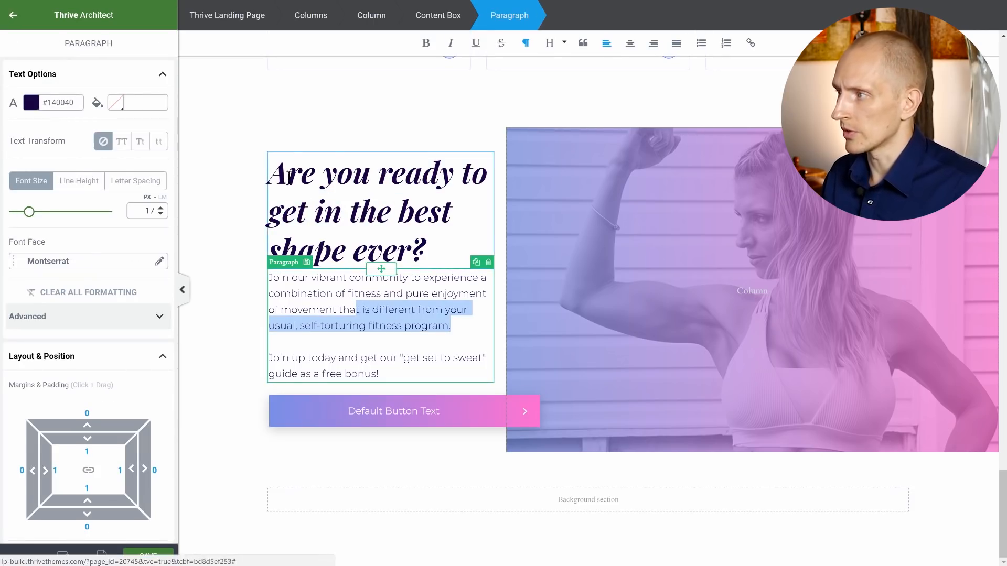
# - Set the top and bottom padding of the empty background section at the page's end to 10
pyautogui.click(502, 113)
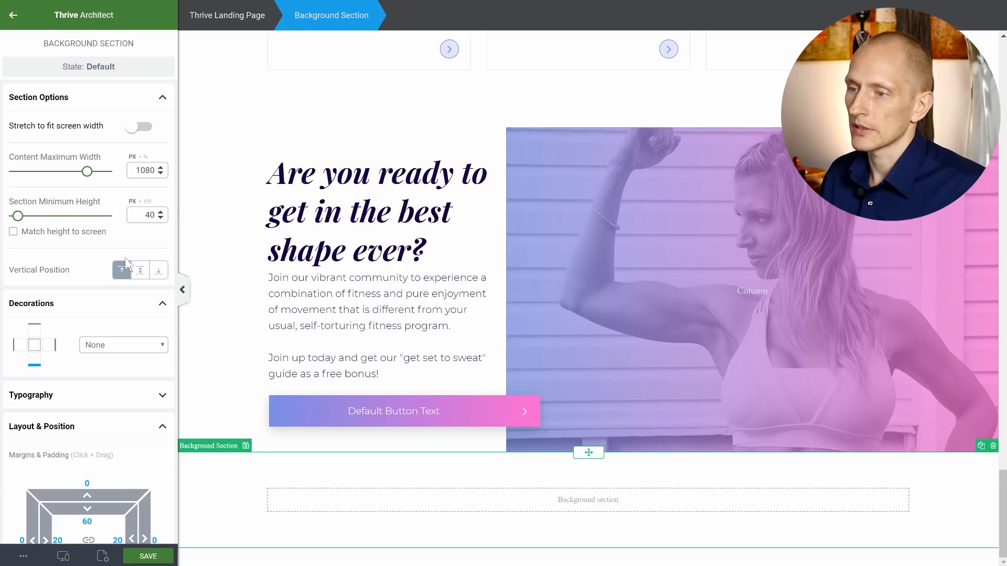
pyautogui.scroll(-3, 126, 273)
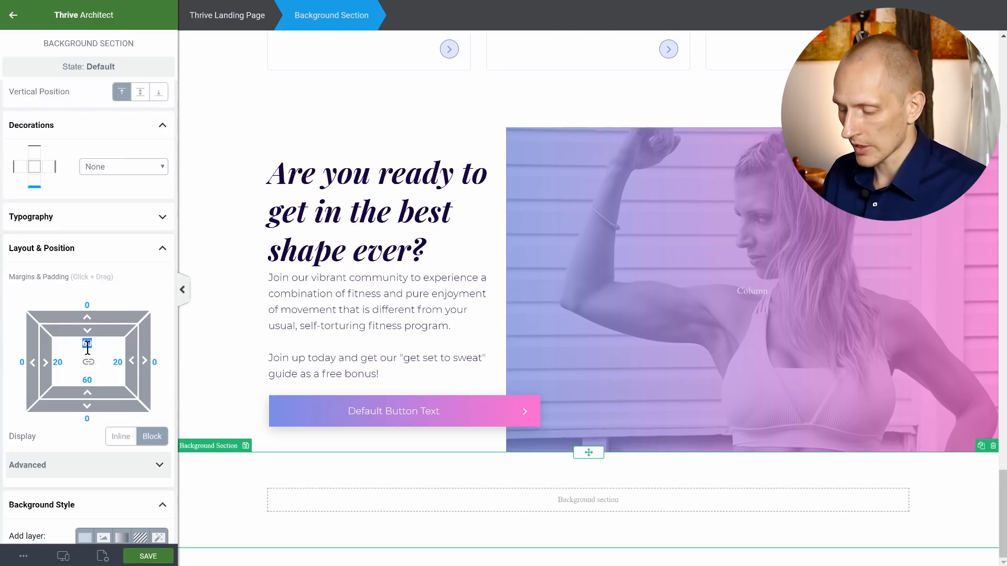
pyautogui.write('10')
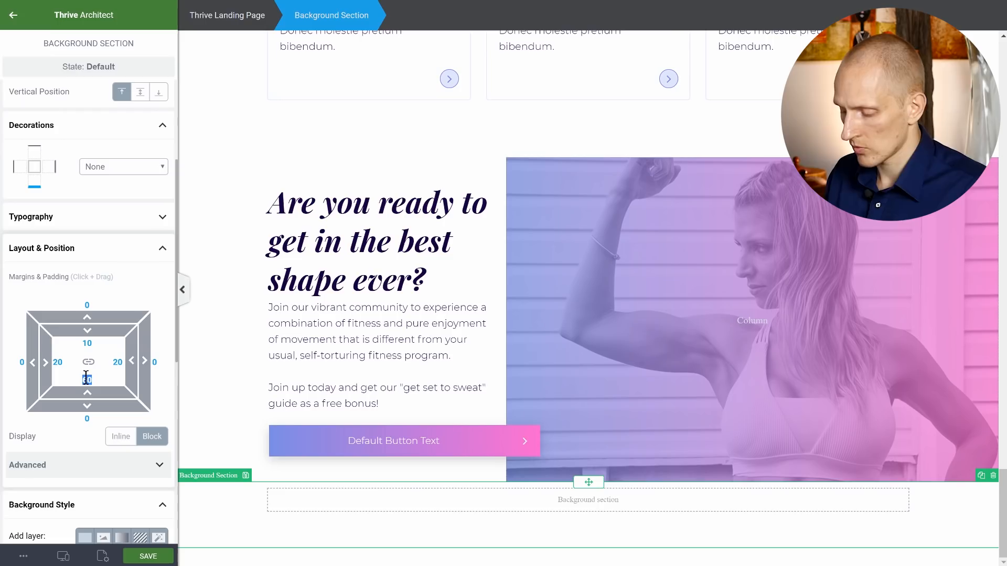
pyautogui.write('10')
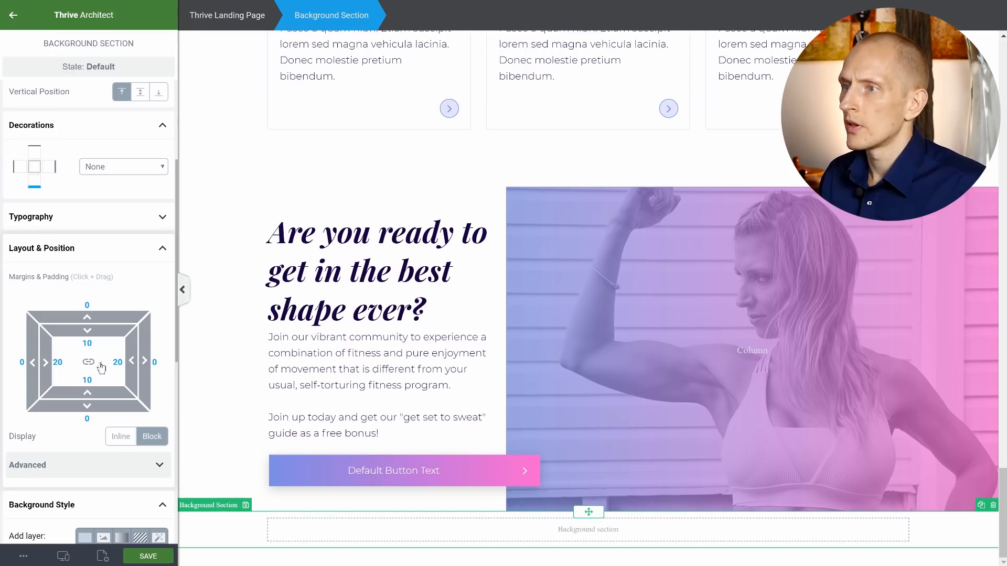
# - Give the empty background section the light lavender background color #e3e8fb and a top margin of 84
pyautogui.scroll(-5, 122, 256)
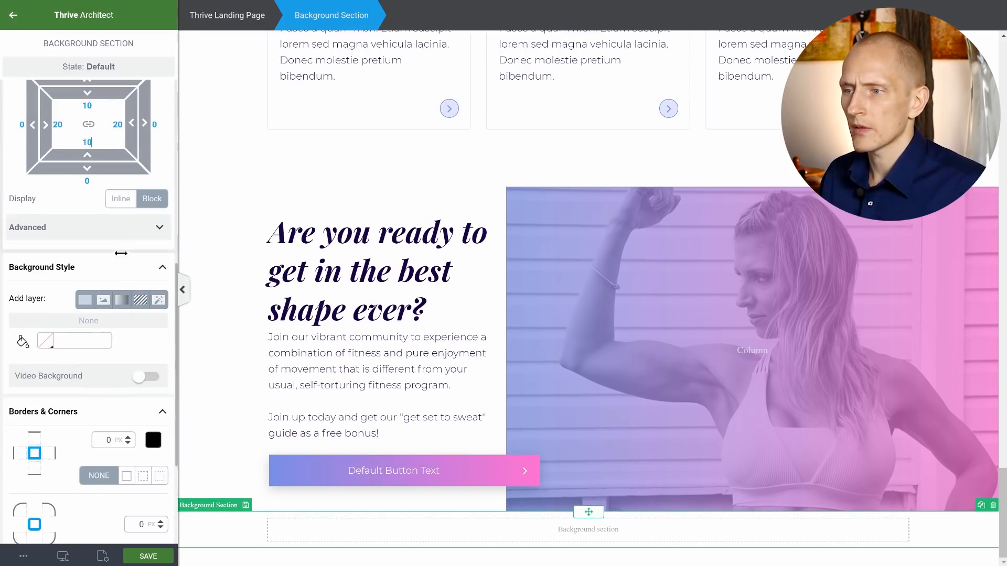
pyautogui.click(46, 336)
pyautogui.scroll(-1, 47, 338)
pyautogui.click(49, 467)
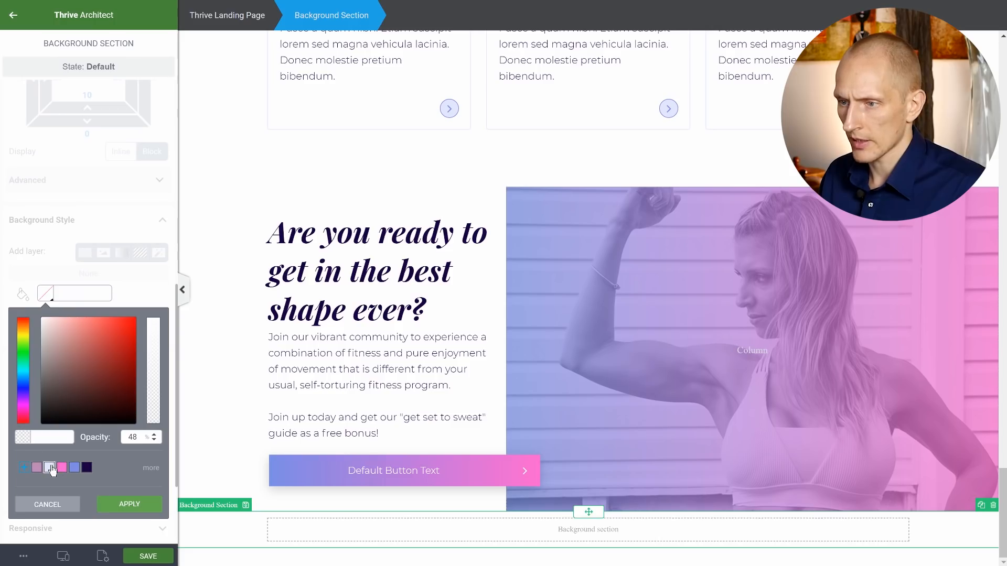
pyautogui.click(147, 508)
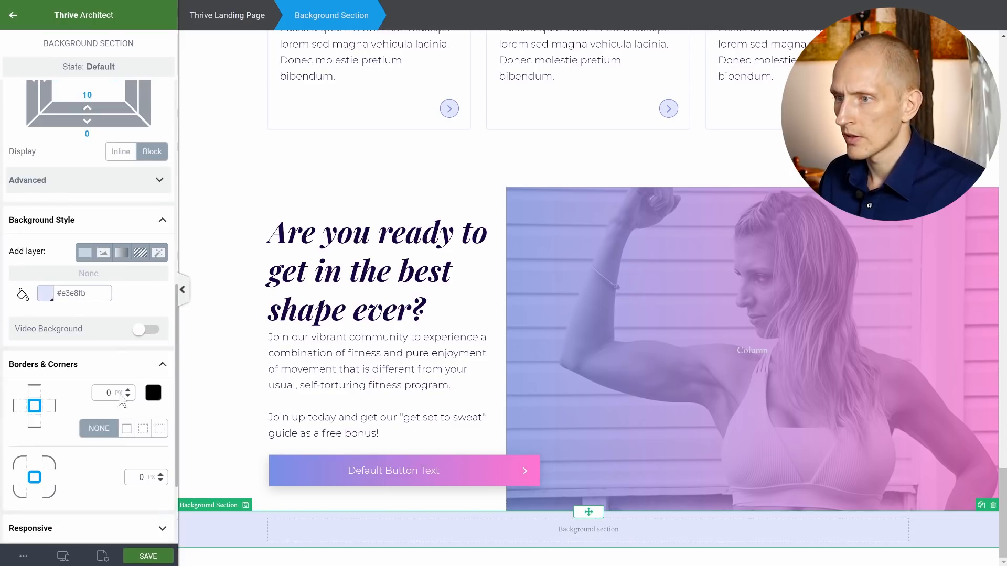
pyautogui.scroll(3, 88, 164)
pyautogui.moveTo(91, 211); pyautogui.dragTo(82, 110)
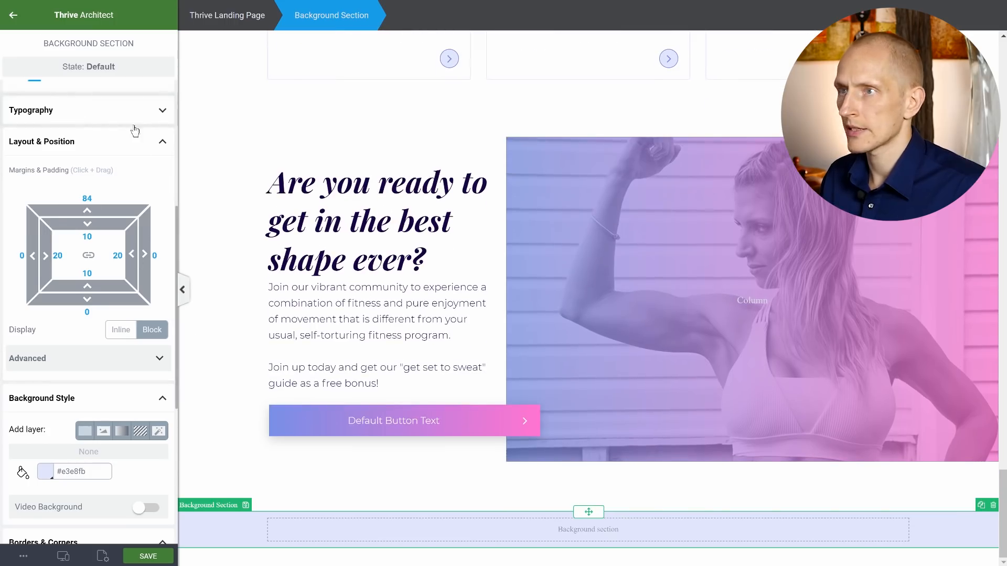
# - Add a centered paragraph reading "Copyright and so on" inside the lavender footer background section
pyautogui.click(13, 15)
pyautogui.moveTo(48, 123); pyautogui.dragTo(542, 530)
pyautogui.write('Copyright and so on')
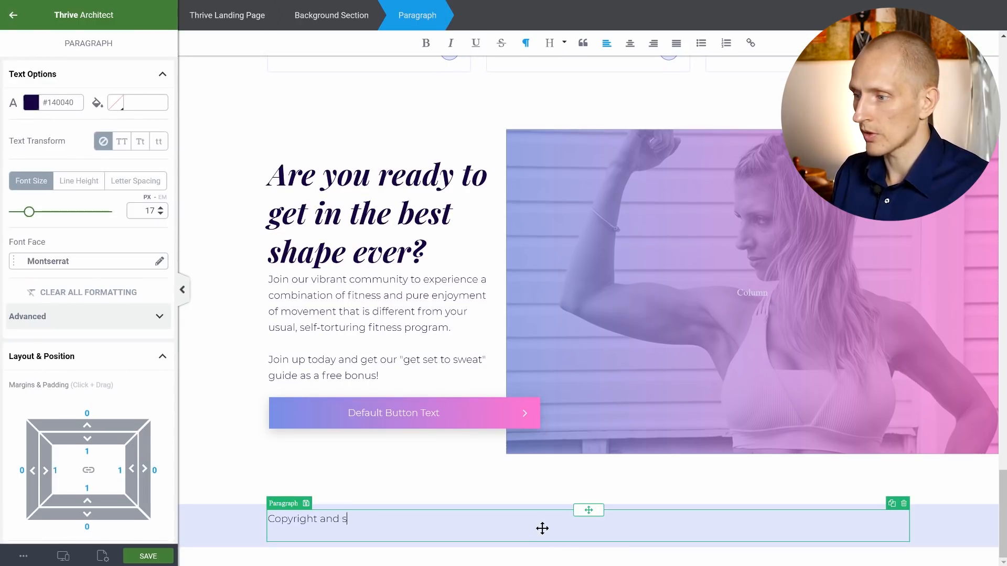
pyautogui.click(629, 43)
# - Center the footer section's content vertically and set the section's minimum height to 88 px
pyautogui.click(234, 515)
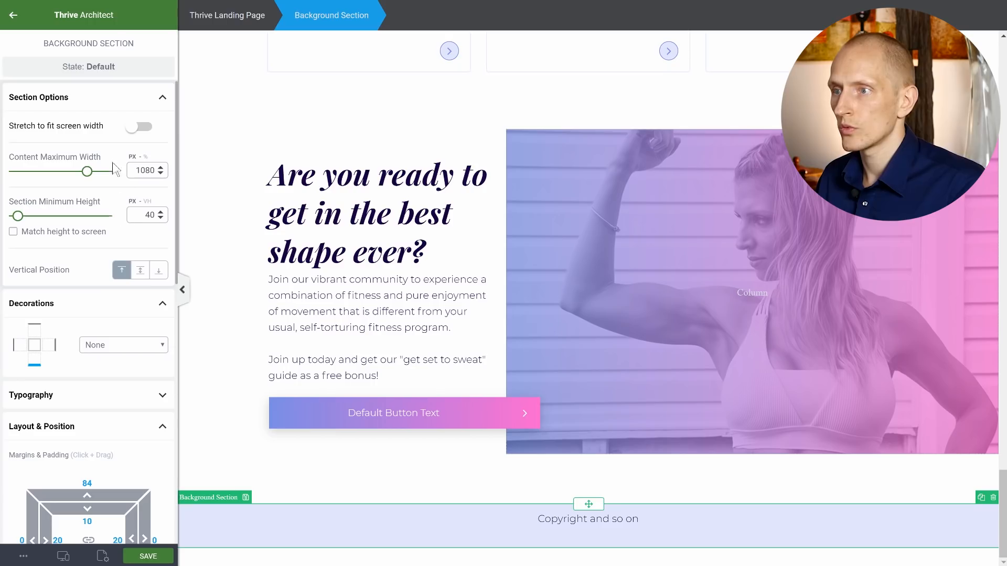
pyautogui.click(140, 270)
pyautogui.moveTo(18, 219); pyautogui.dragTo(23, 218)
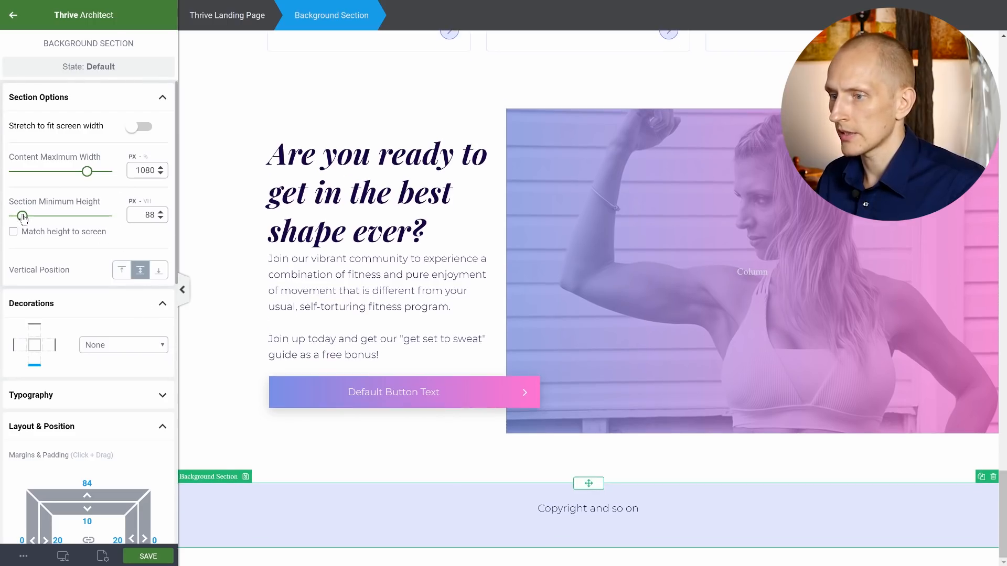
# - Remove the bottom padding of the lavender footer section
pyautogui.scroll(-3, 84, 262)
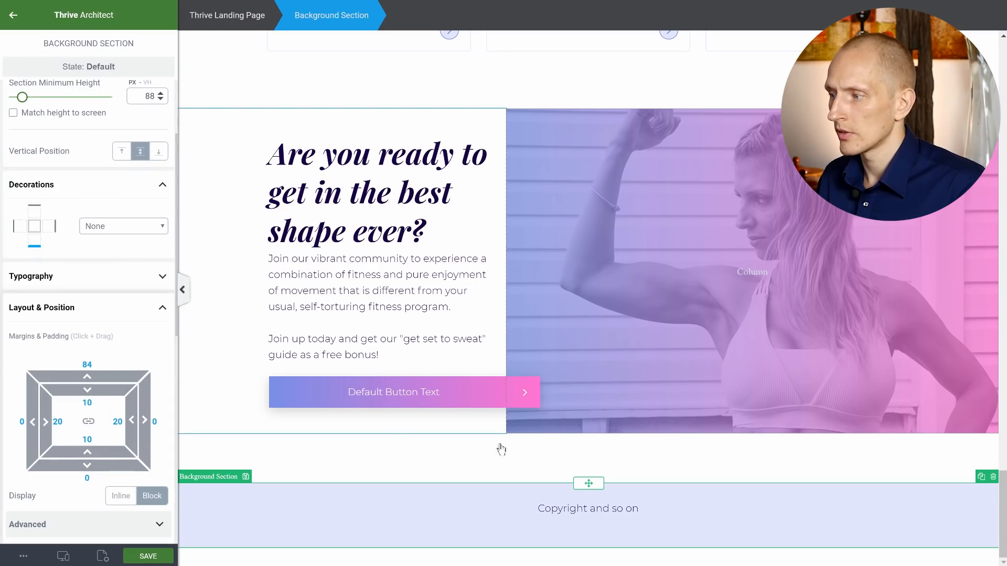
pyautogui.click(685, 513)
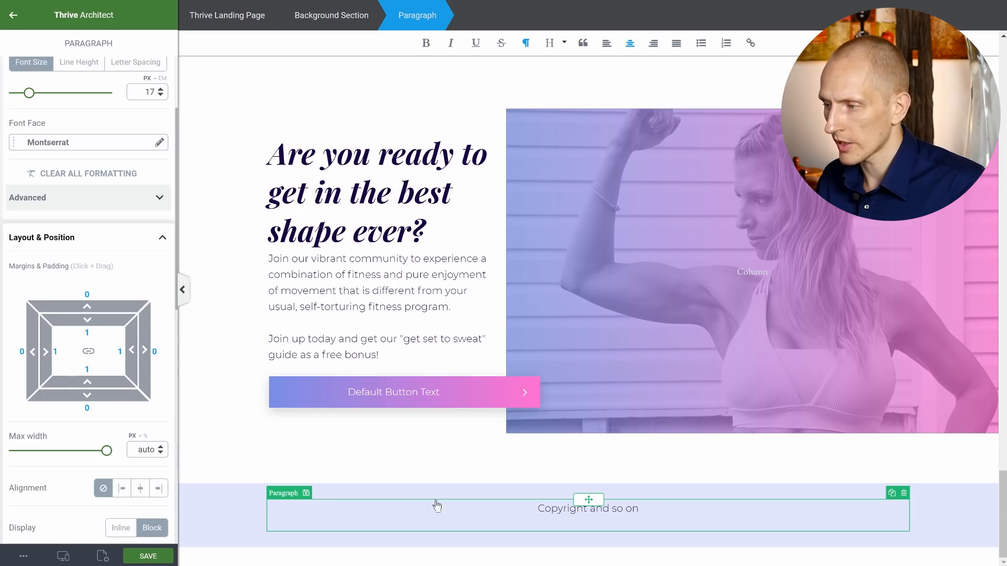
pyautogui.click(246, 510)
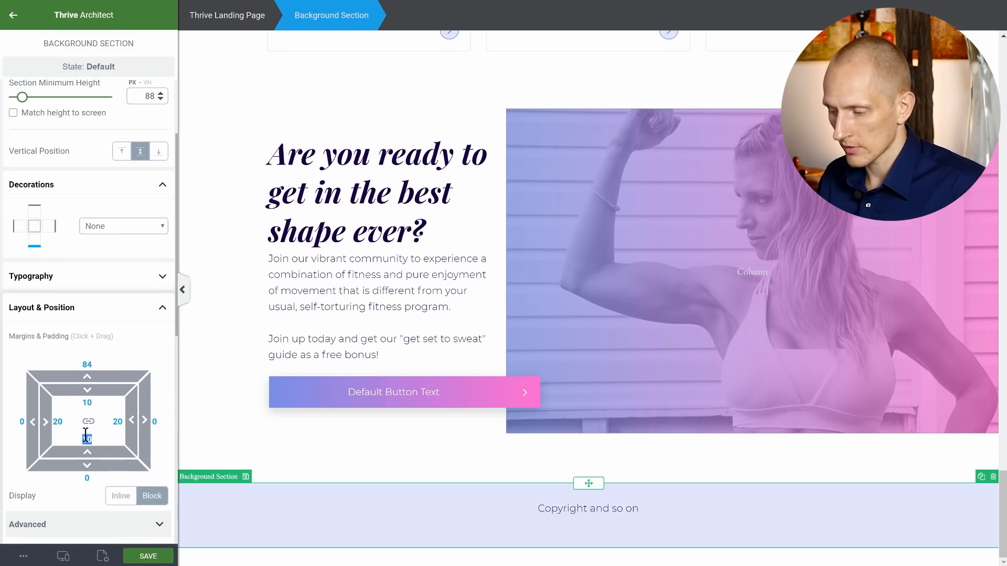
pyautogui.press('BackSpace')
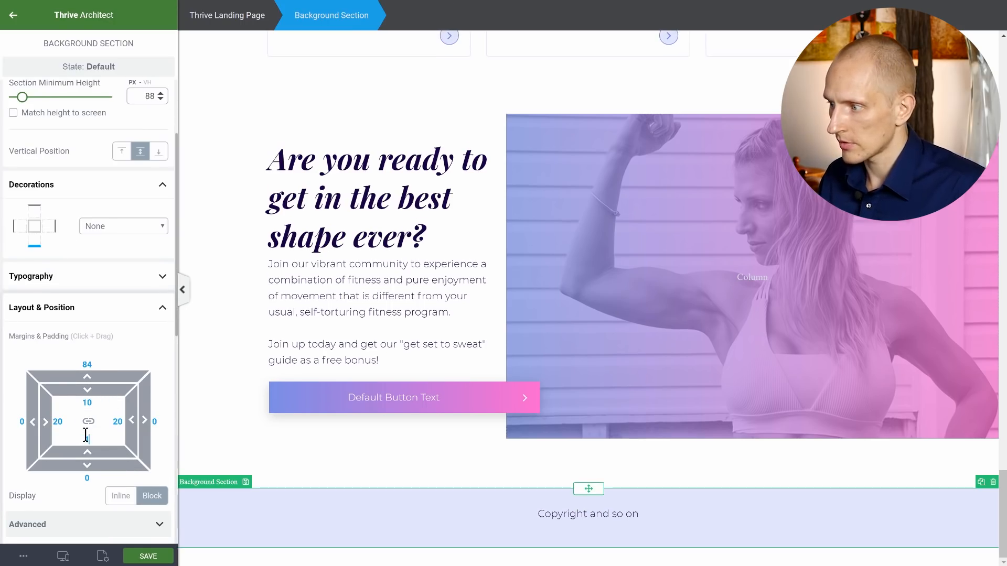
pyautogui.click(268, 456)
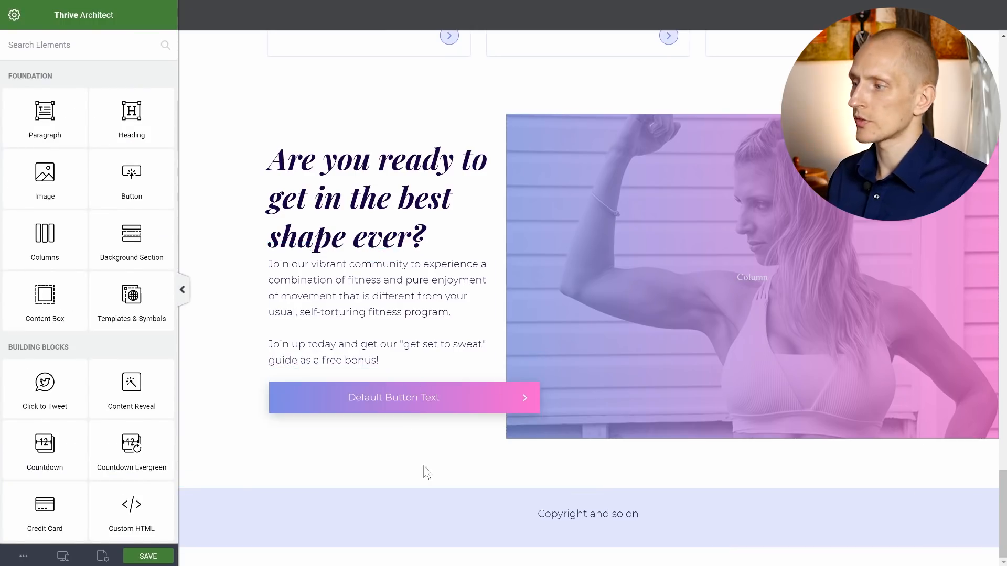
# - Set the footer background section's minimum height to 56 px
pyautogui.click(511, 515)
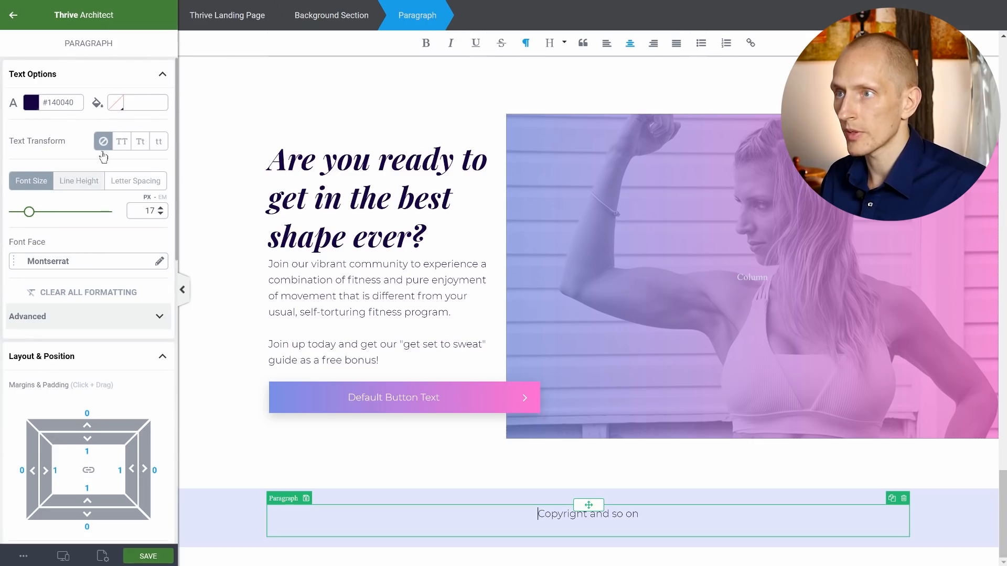
pyautogui.click(335, 21)
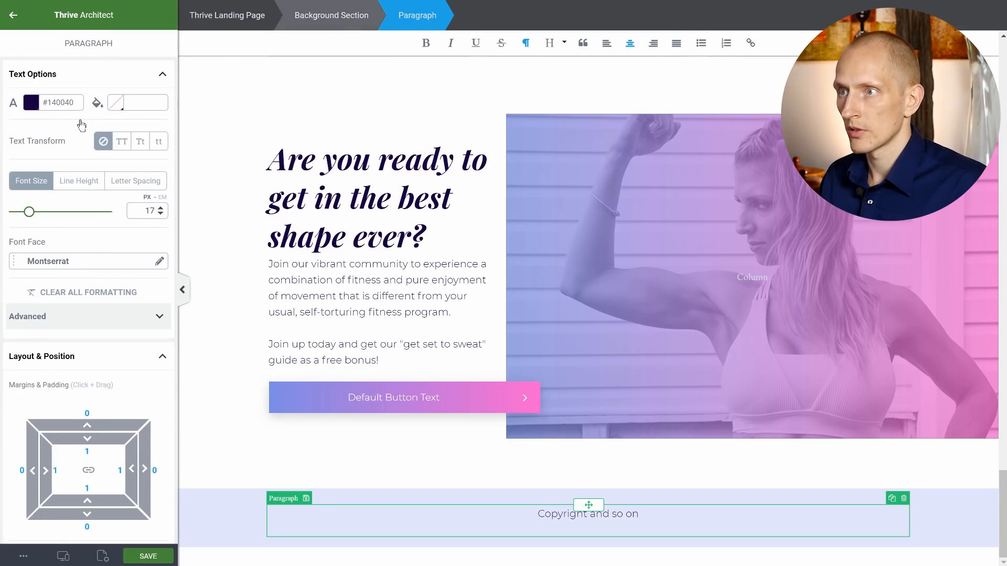
pyautogui.moveTo(26, 222); pyautogui.dragTo(19, 222)
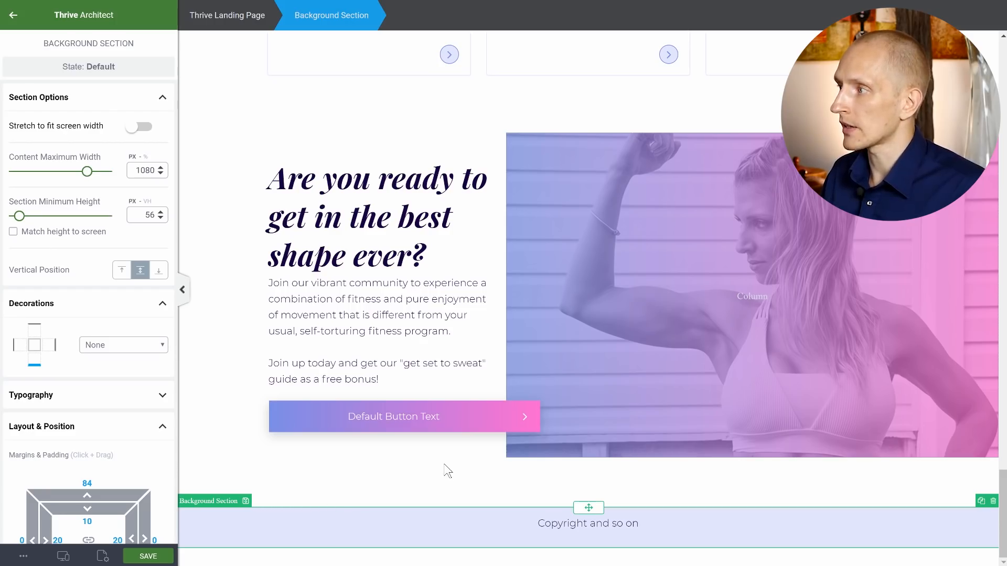
# - Preview the page at tablet width and examine the blog cards and the closing call-to-action
pyautogui.click(276, 120)
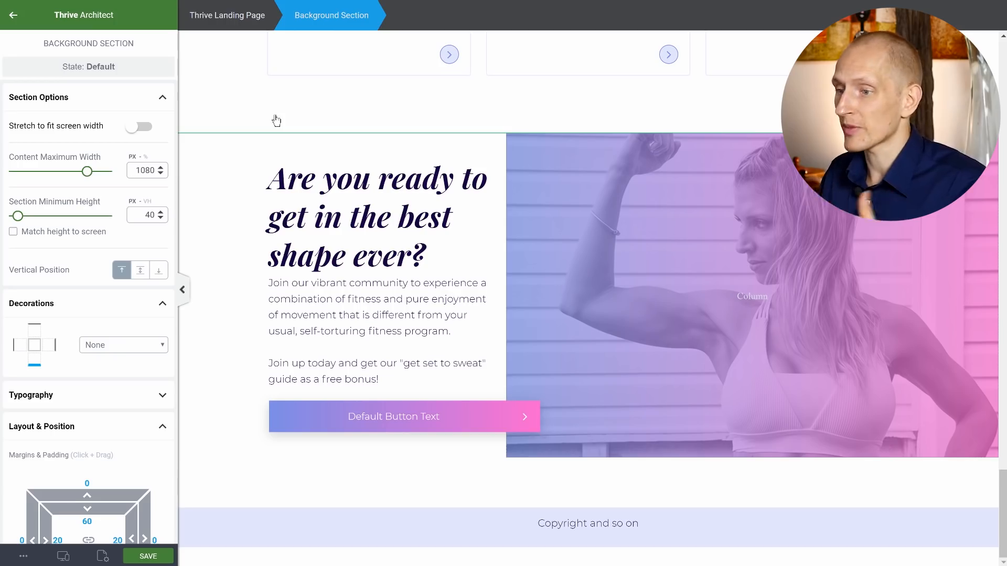
pyautogui.click(63, 556)
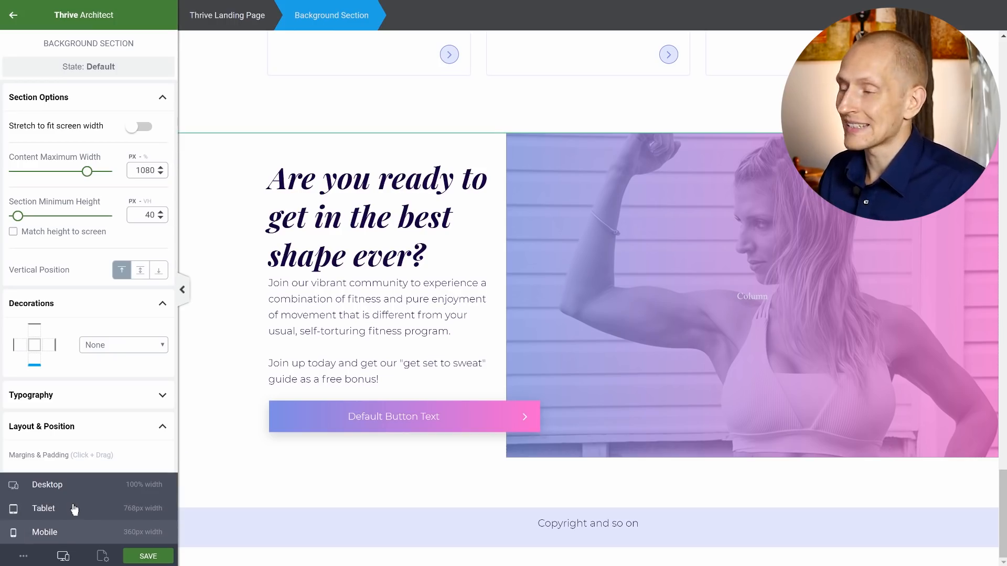
pyautogui.click(74, 509)
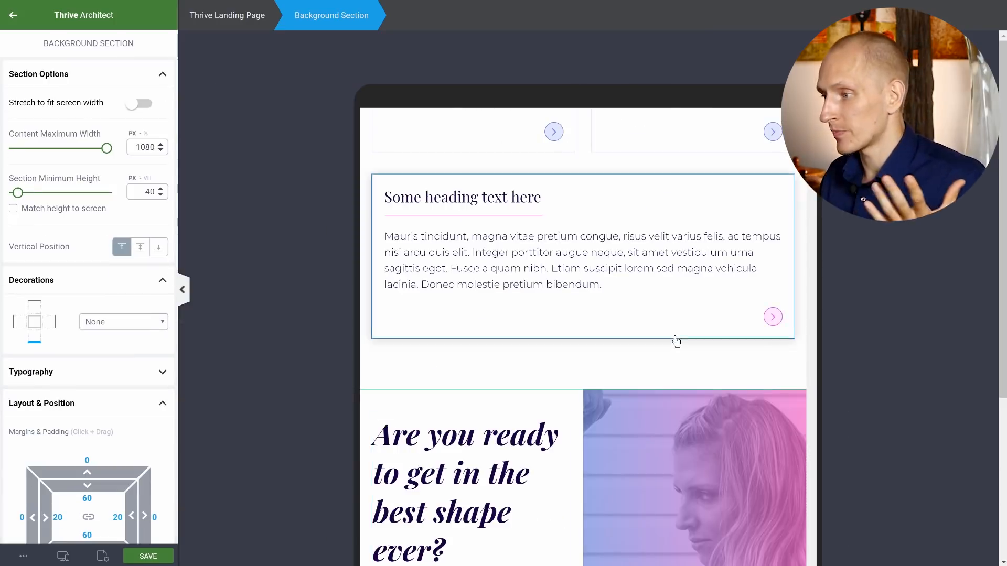
pyautogui.scroll(-5, 676, 341)
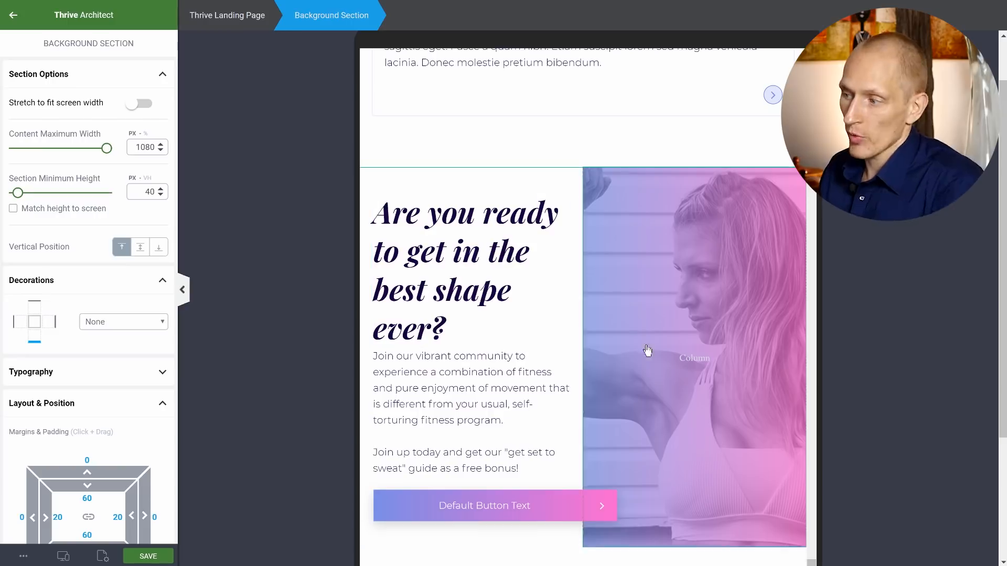
# - In the mobile view, set the minimum height of the closing call-to-action's columns to 175 px
pyautogui.click(63, 560)
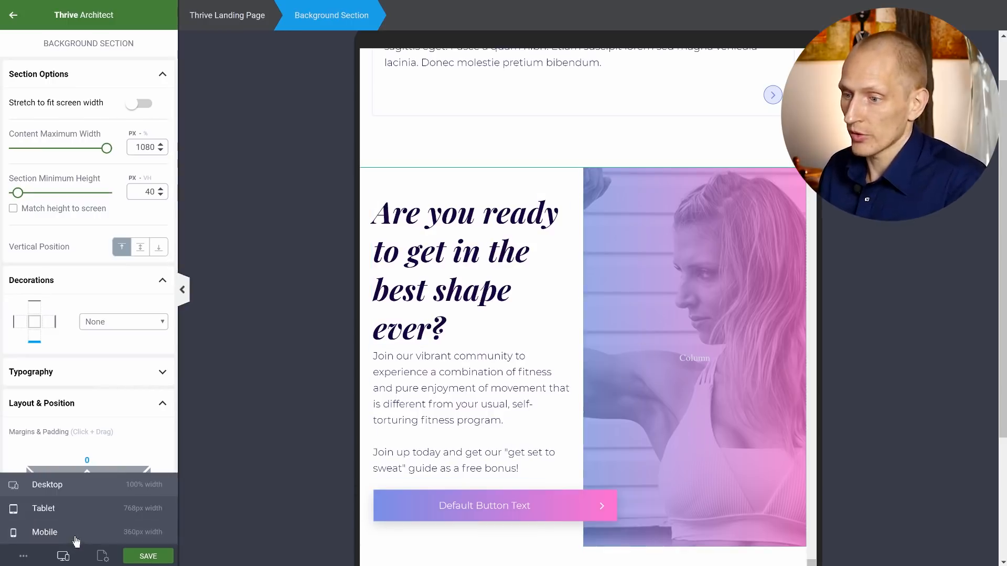
pyautogui.click(76, 540)
pyautogui.scroll(-6, 659, 310)
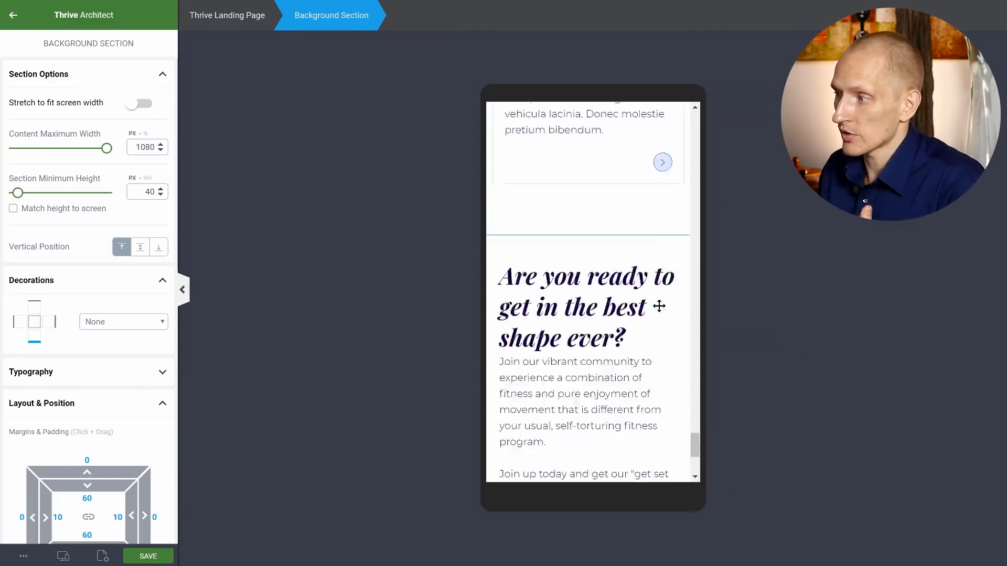
pyautogui.scroll(4, 659, 311)
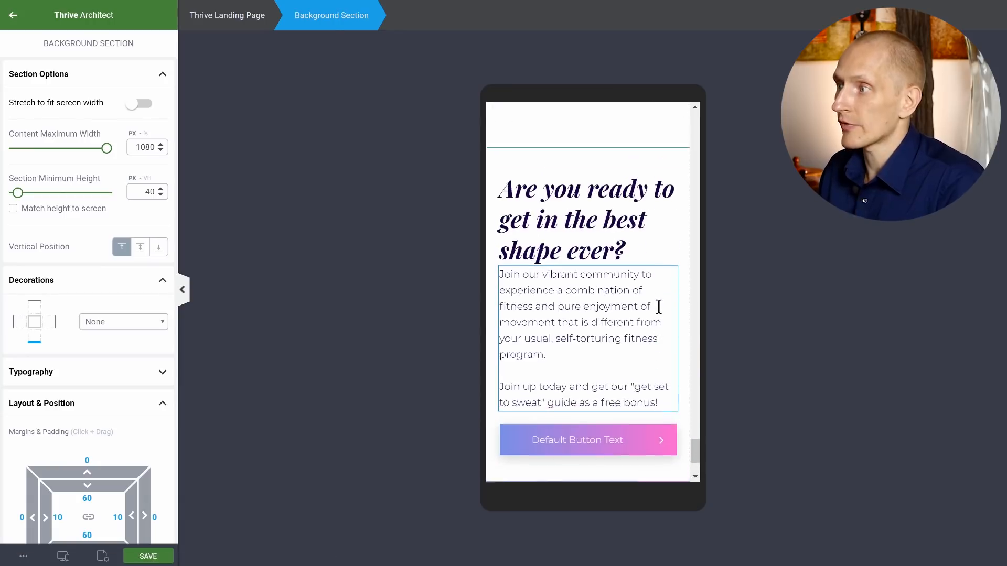
pyautogui.scroll(-4, 658, 308)
pyautogui.scroll(3, 659, 313)
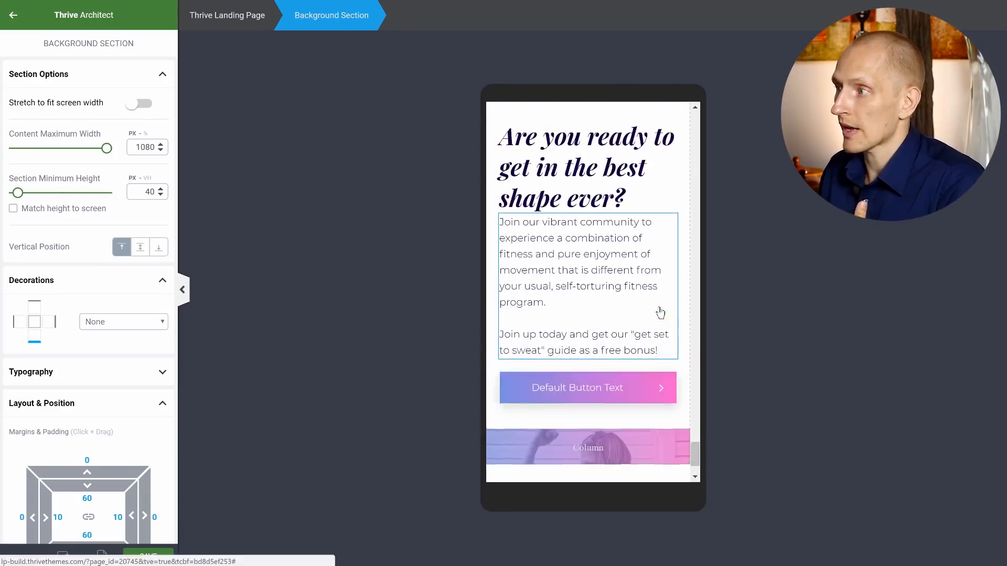
pyautogui.scroll(-3, 659, 308)
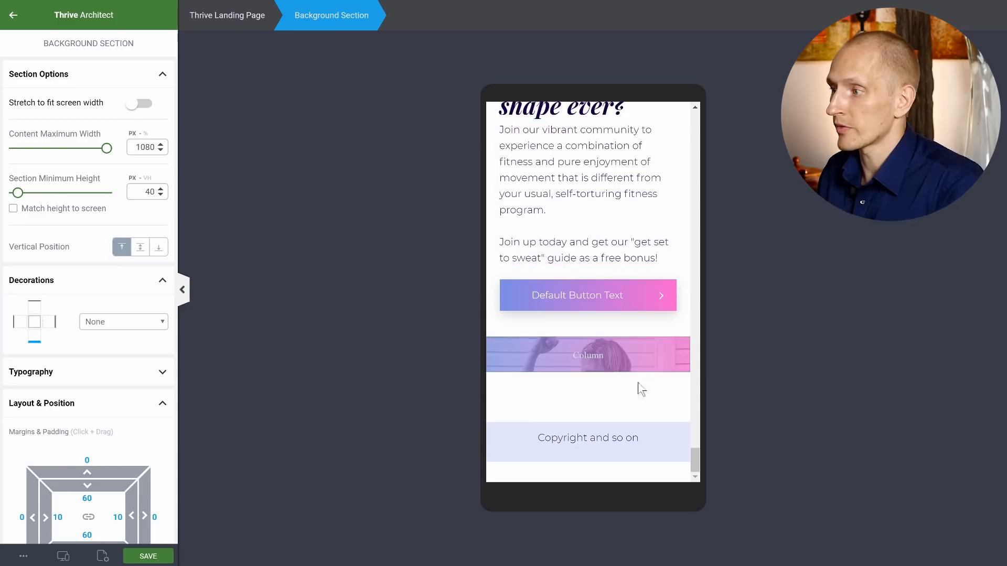
pyautogui.click(526, 371)
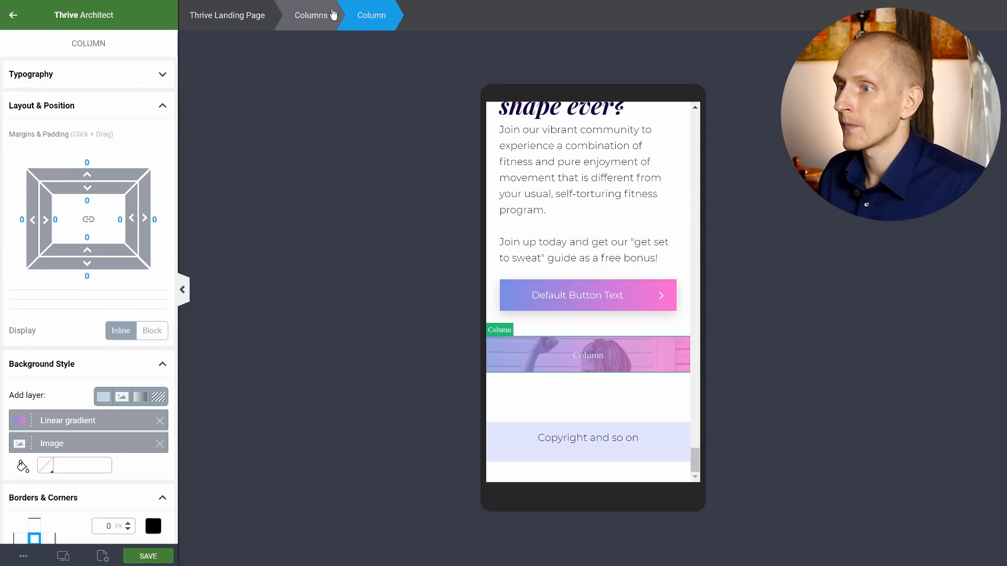
pyautogui.click(333, 14)
pyautogui.moveTo(15, 164); pyautogui.dragTo(31, 163)
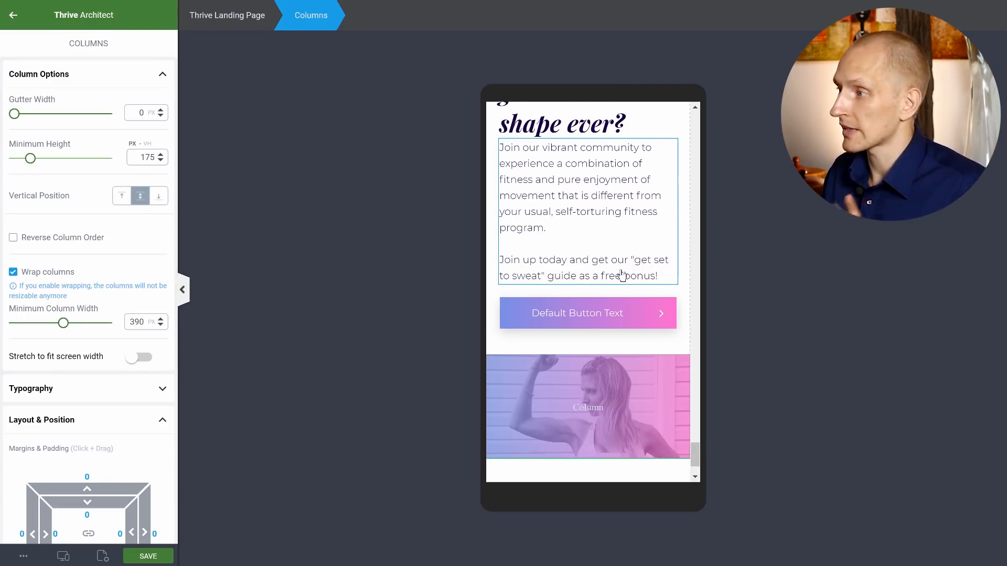
# - Review the closing call-to-action and footer on mobile, and return to the desktop view at the page's start
pyautogui.scroll(3, 621, 274)
pyautogui.scroll(1, 621, 274)
pyautogui.scroll(-5, 622, 273)
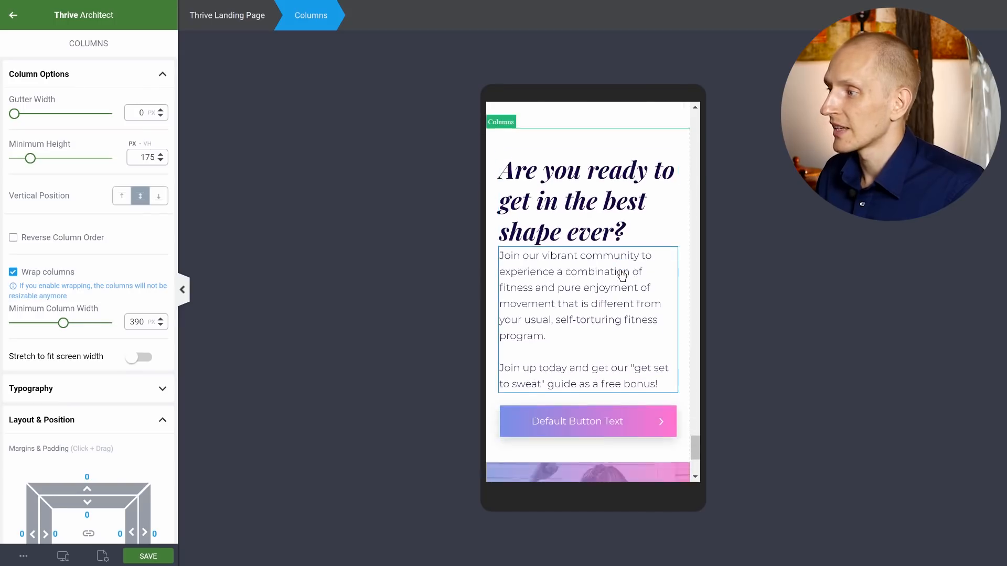
pyautogui.scroll(-1, 621, 274)
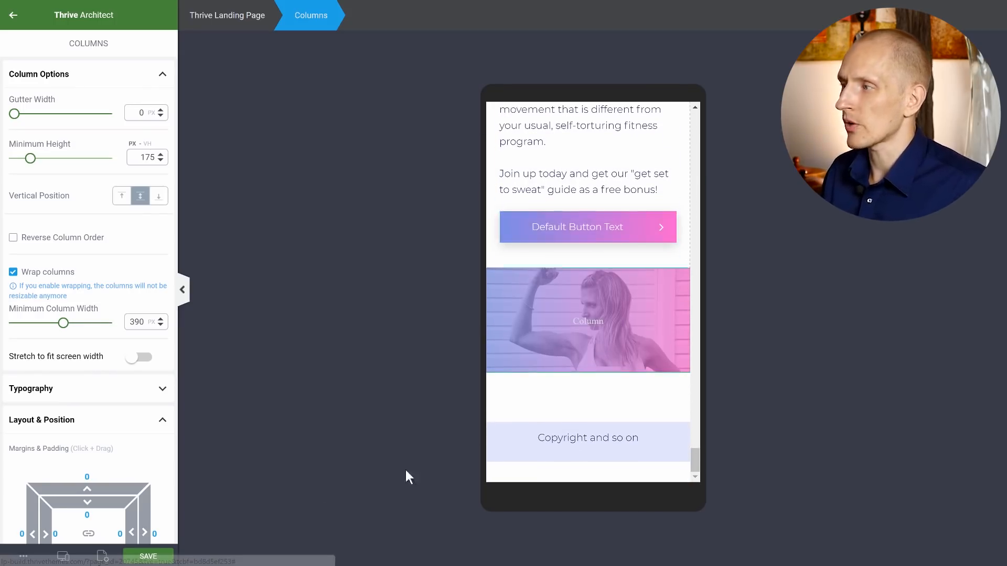
pyautogui.click(63, 556)
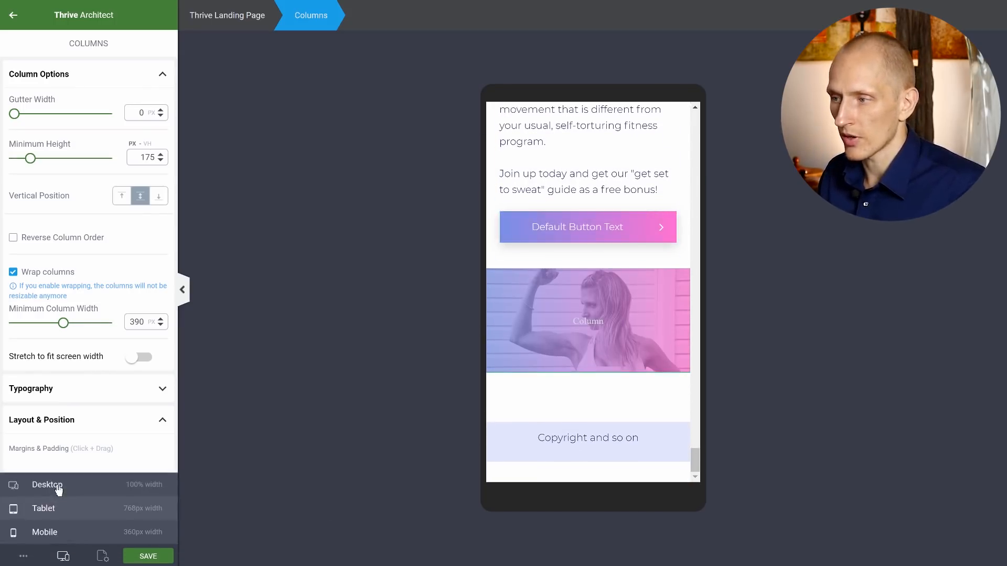
pyautogui.click(60, 487)
pyautogui.moveTo(1004, 491); pyautogui.dragTo(996, 62)
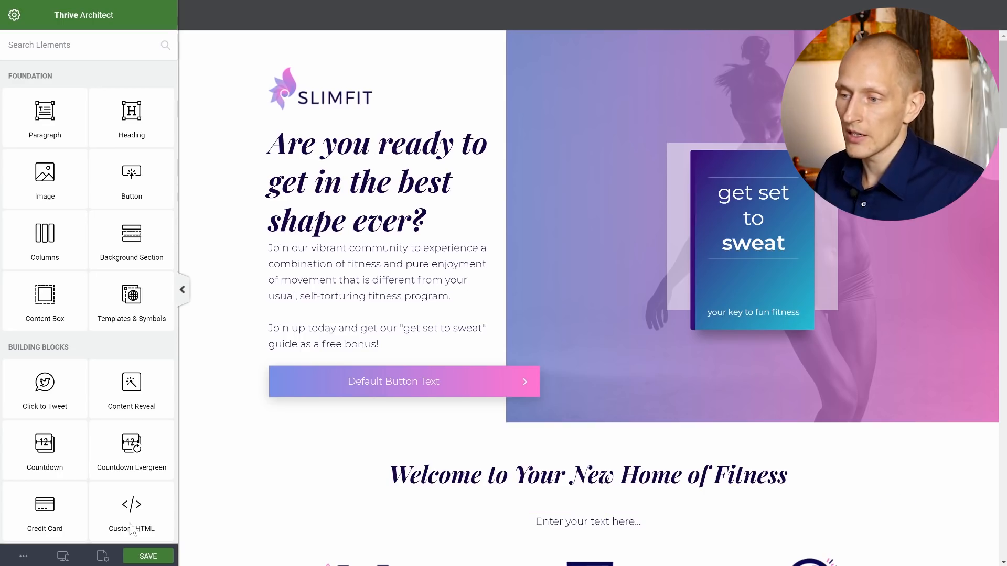
# - Open the landing page template chooser and browse the default template sets
pyautogui.click(103, 555)
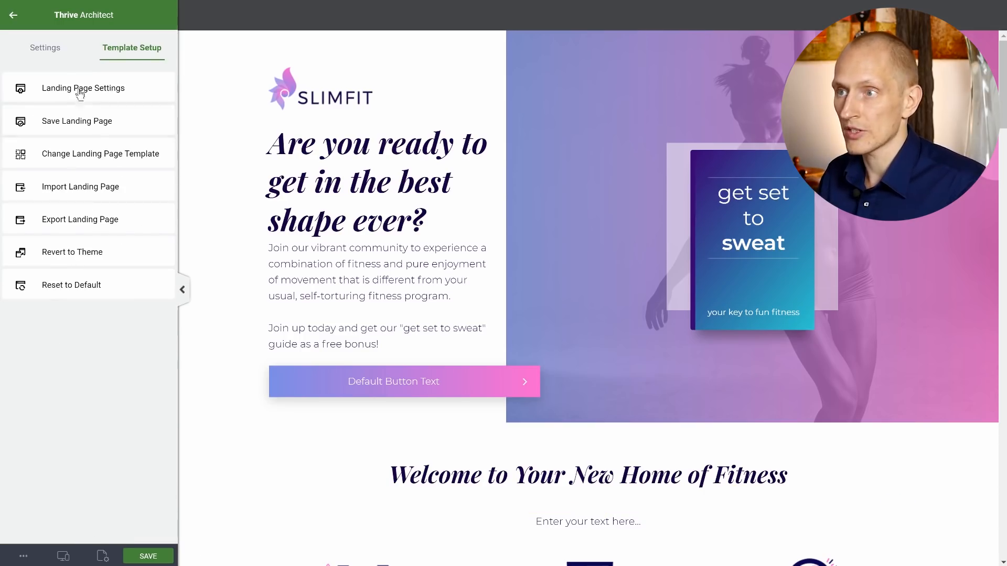
pyautogui.click(64, 159)
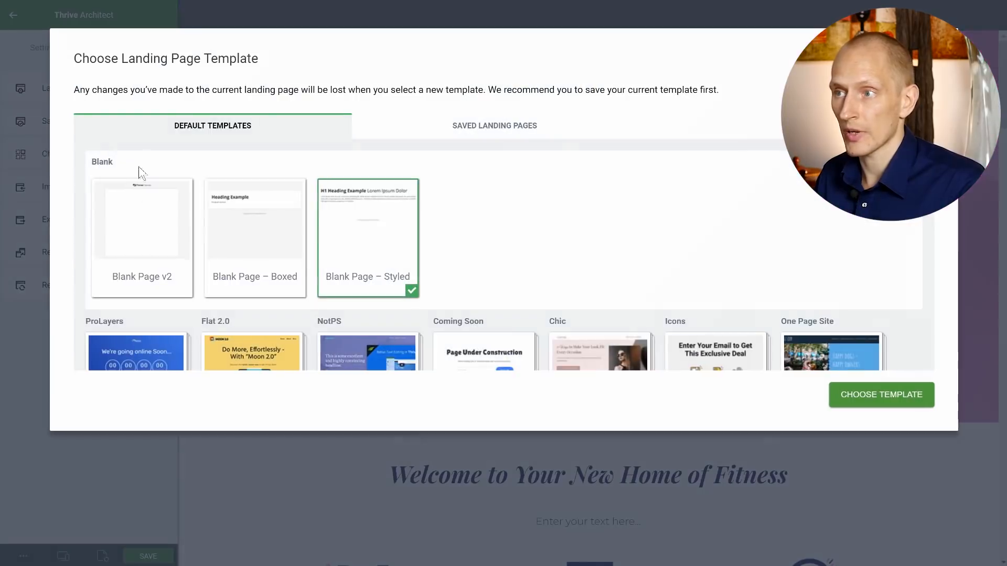
pyautogui.scroll(-2, 307, 224)
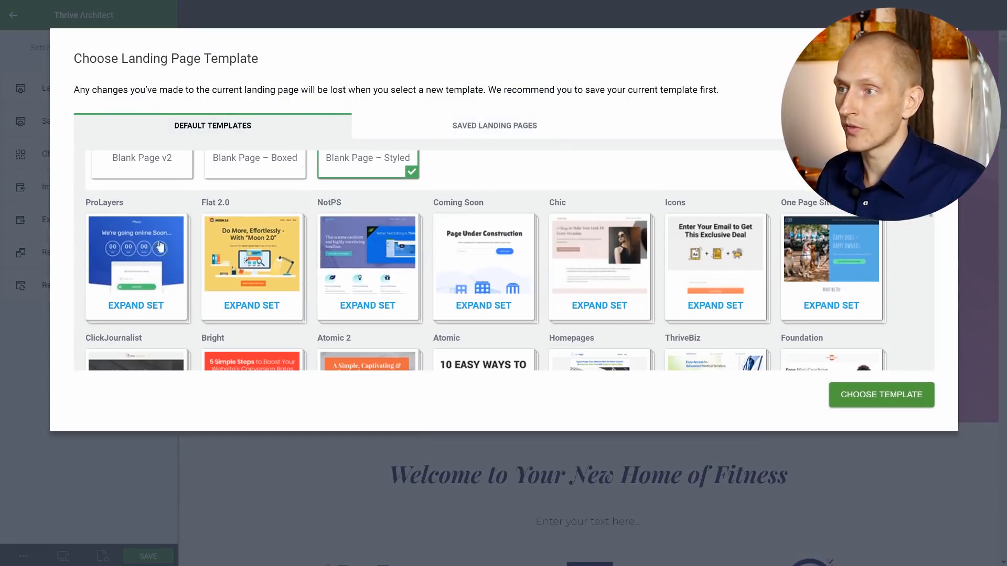